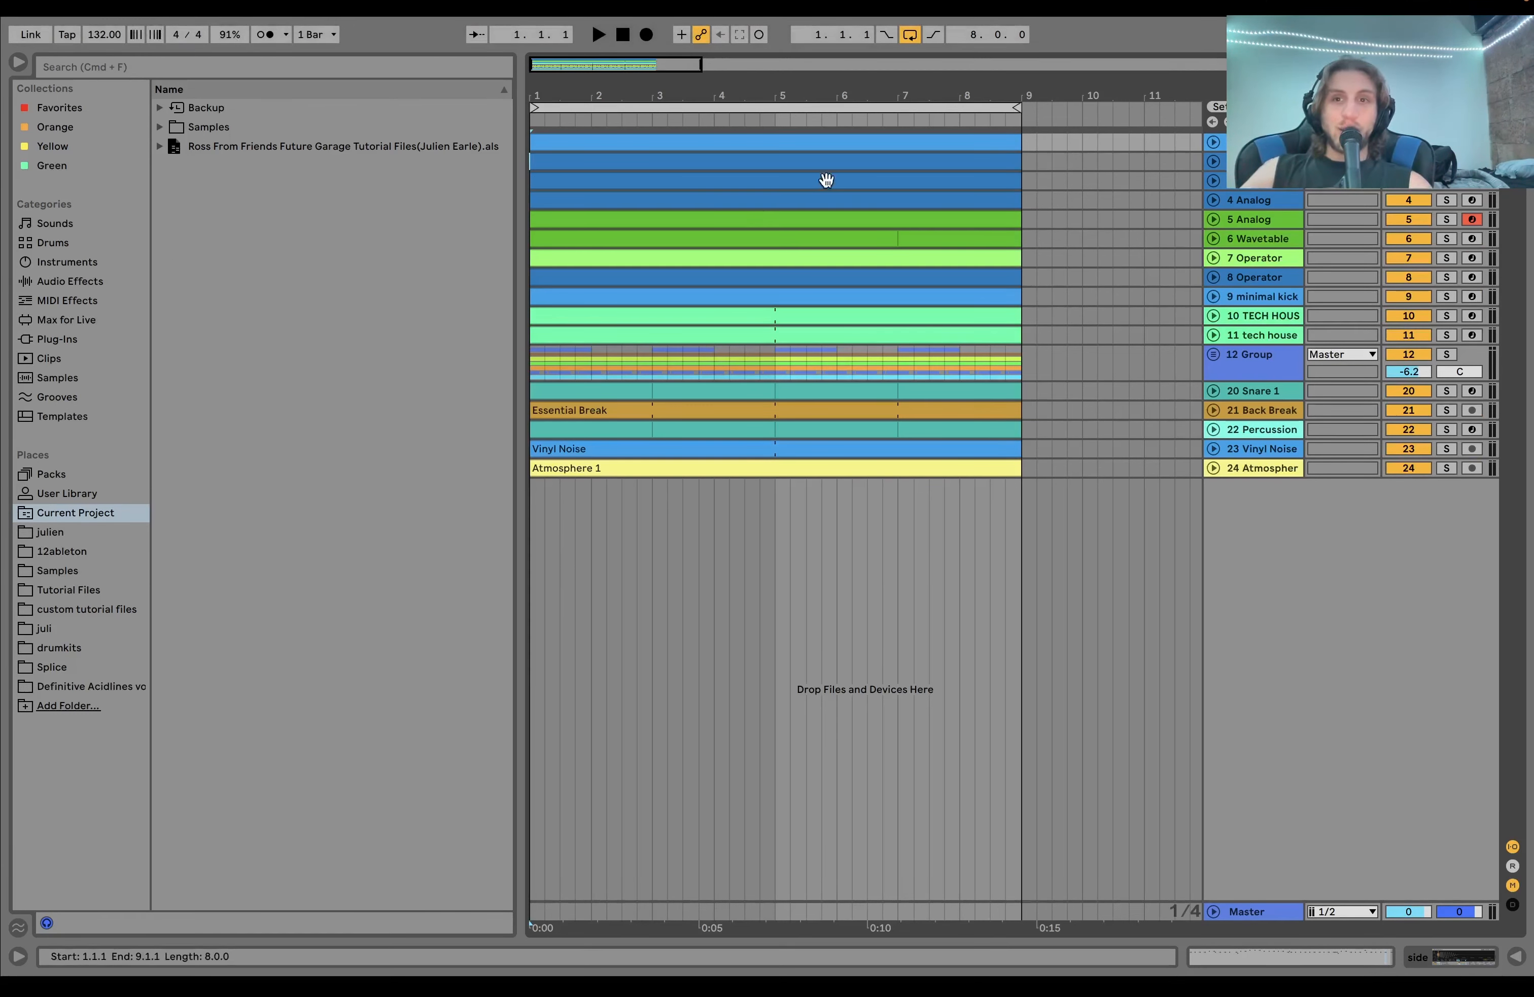
Step: Play the arrangement with only the synth lead tracks soloed, and unfold tracks 2 and 3
{"action": "left_click", "coordinate": [1446, 142]}
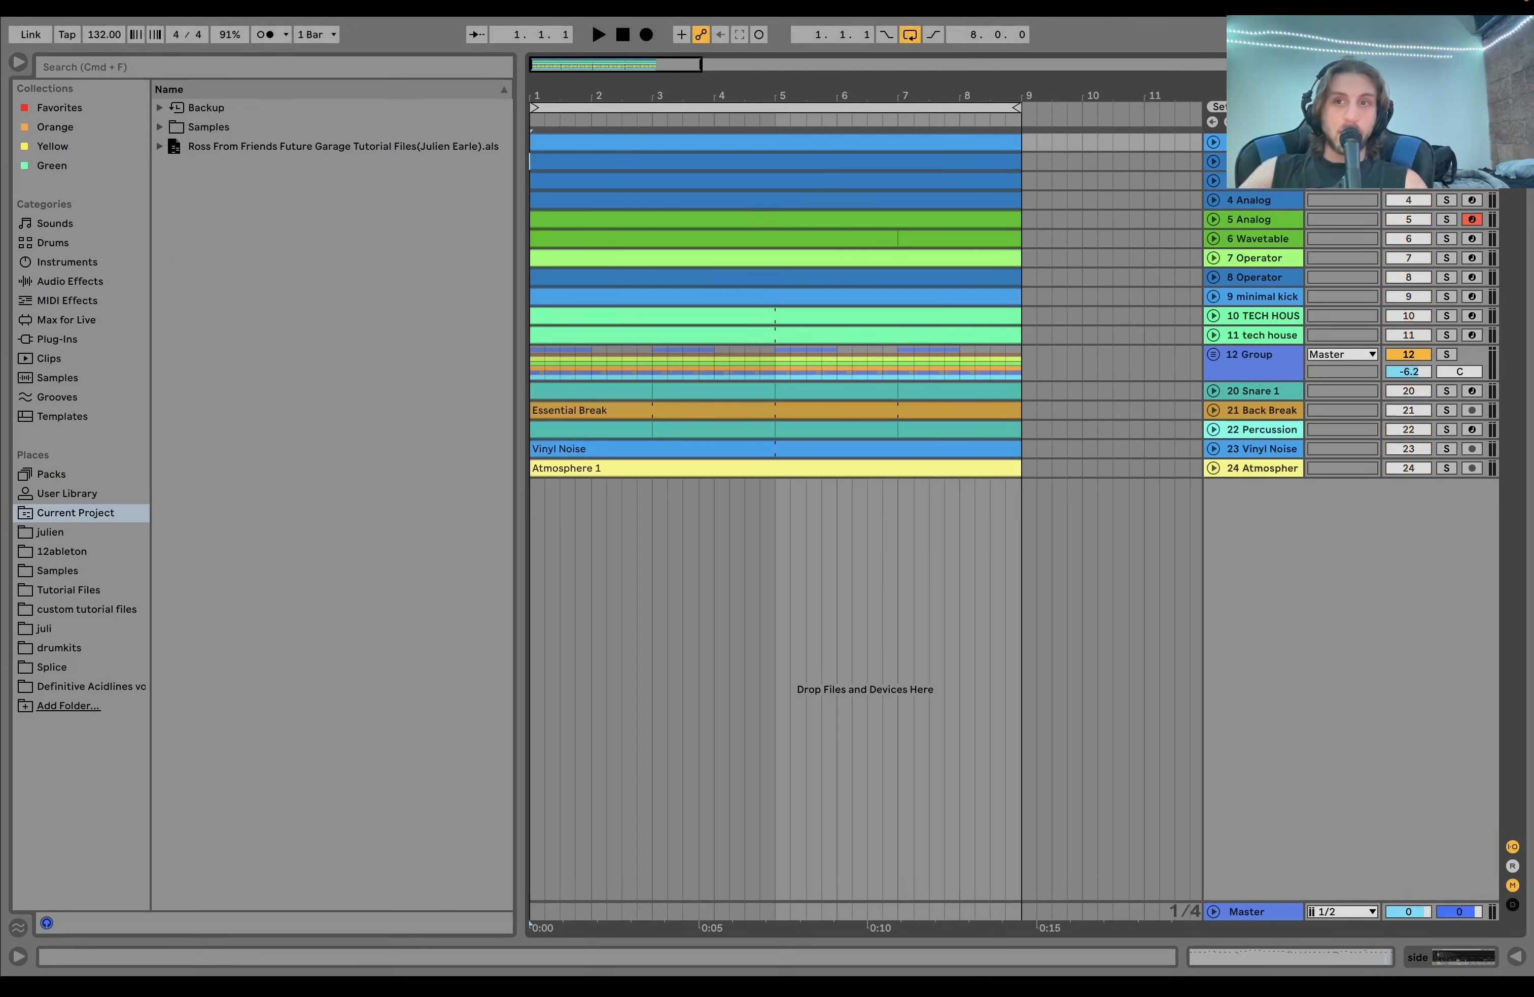
{"action": "key", "text": "space"}
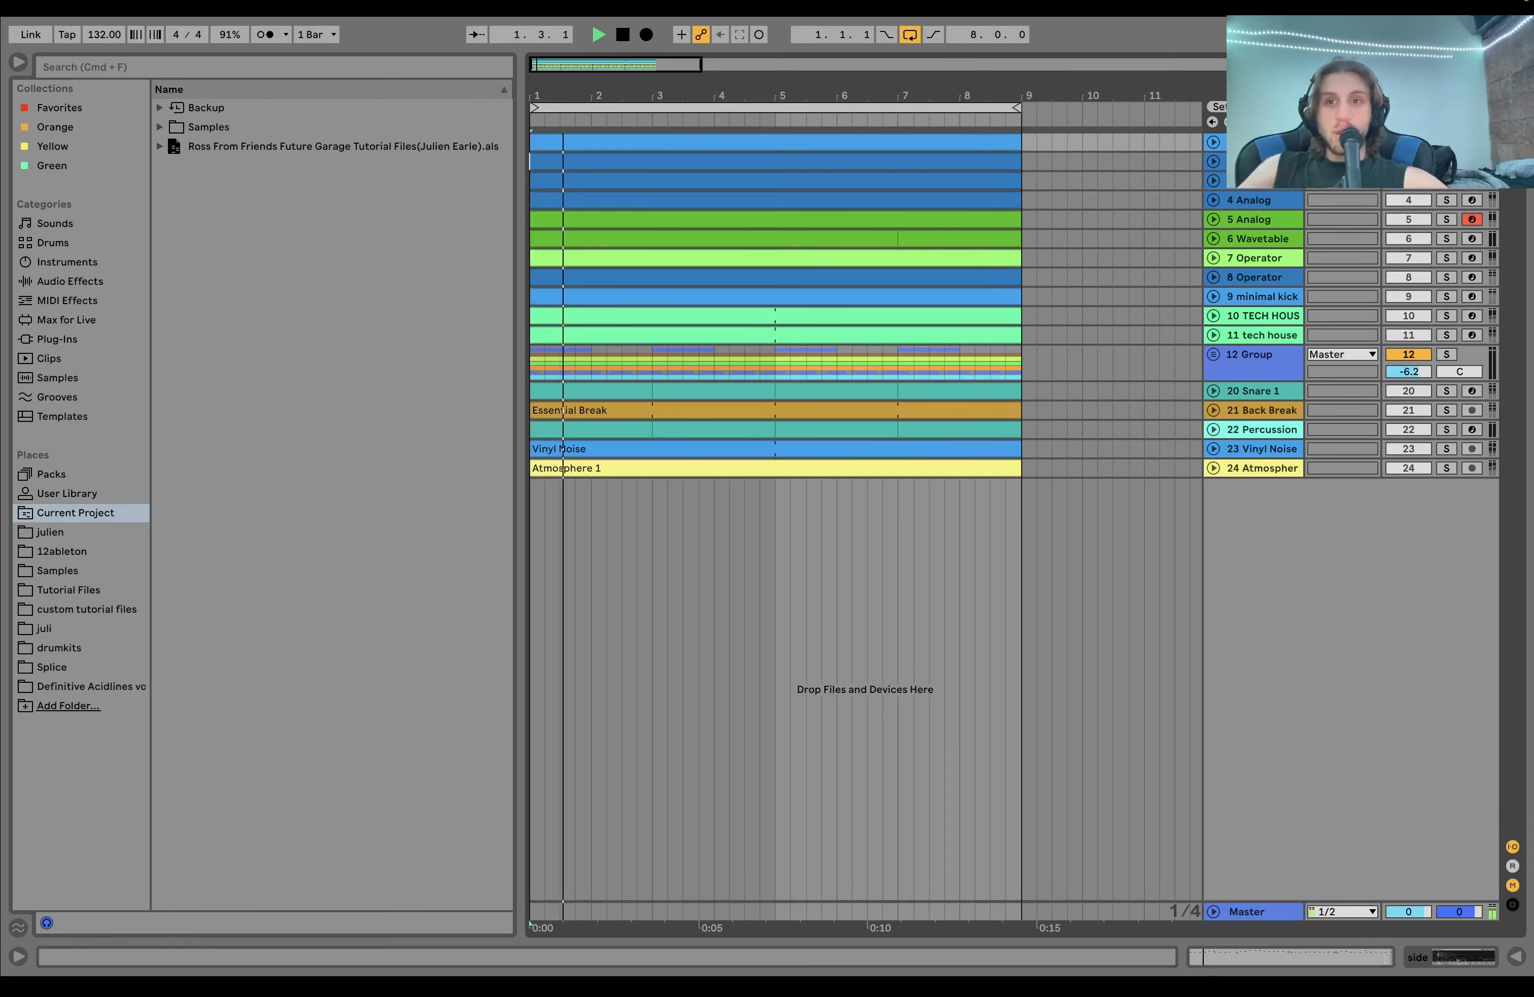
{"action": "left_click", "coordinate": [1214, 182]}
{"action": "key", "text": "space"}
{"action": "left_click", "coordinate": [1214, 161]}
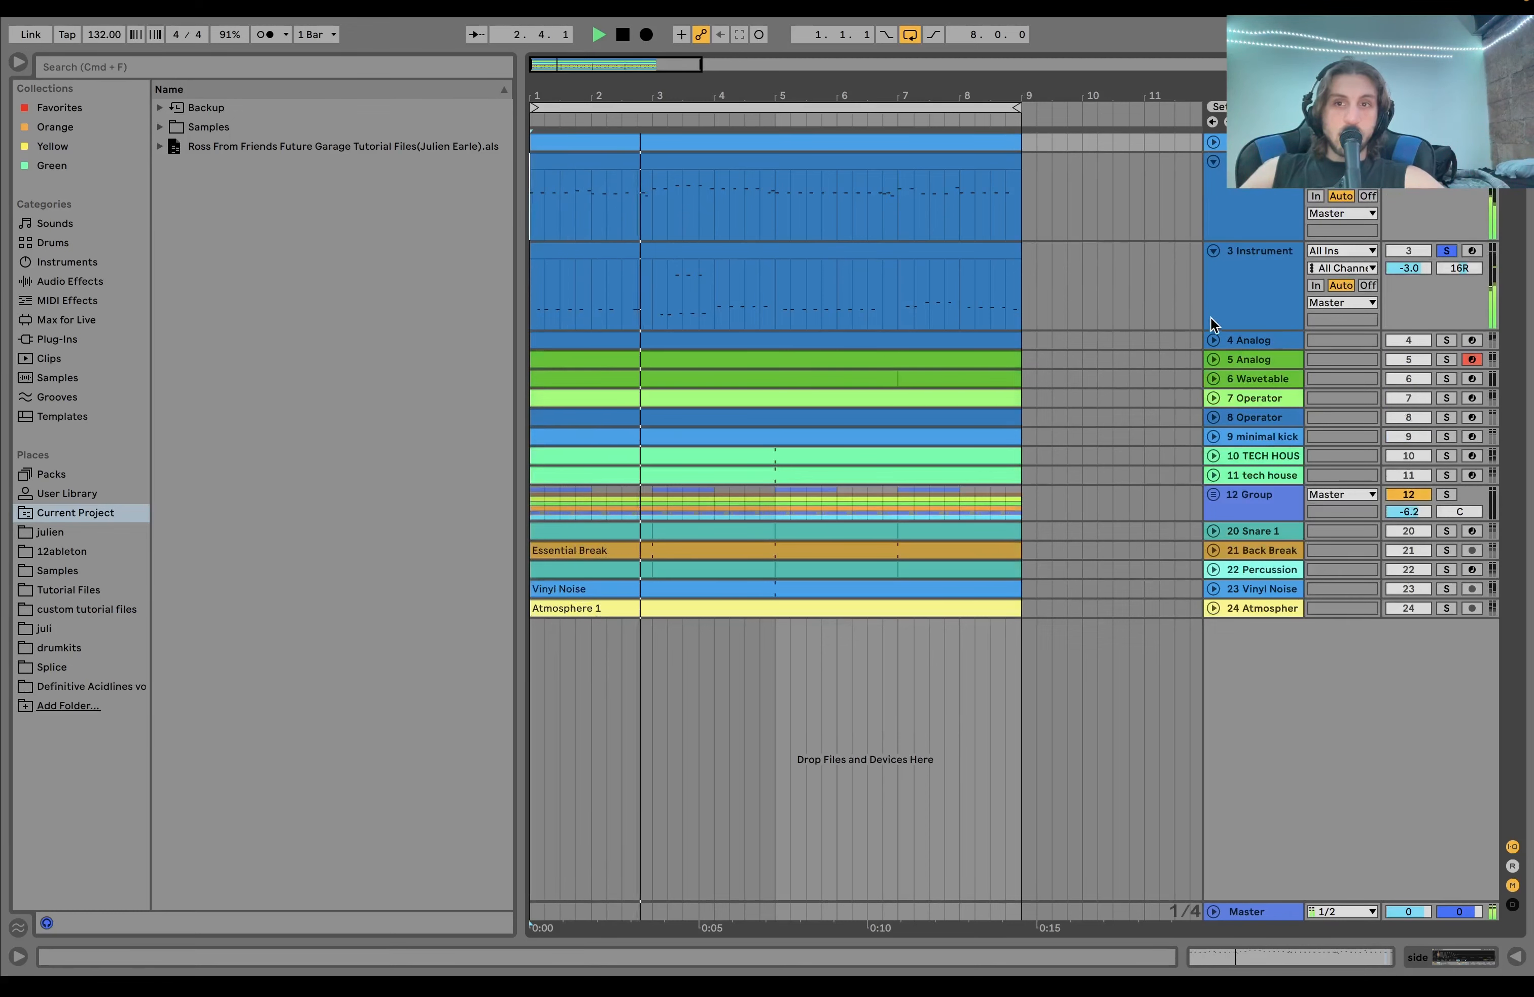
{"action": "left_click", "coordinate": [1212, 334]}
{"action": "left_click", "coordinate": [1212, 334]}
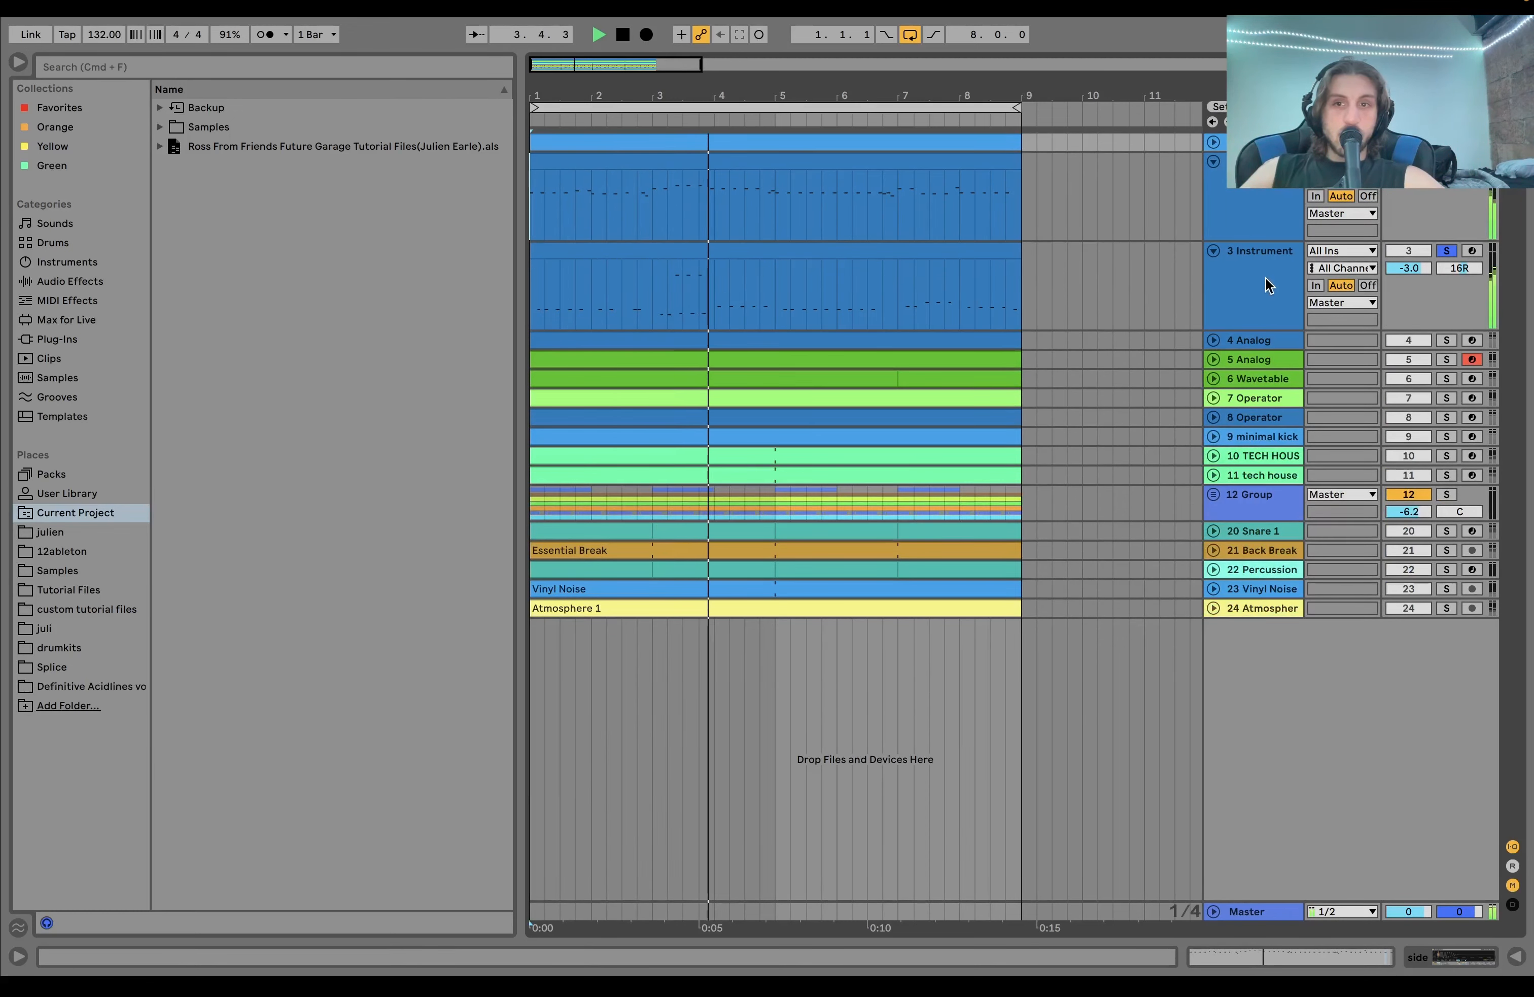
Step: Open the MIDI clip on track 3 and listen through its notes in the piano roll, stopping playback near bar 8
{"action": "double_click", "coordinate": [988, 250]}
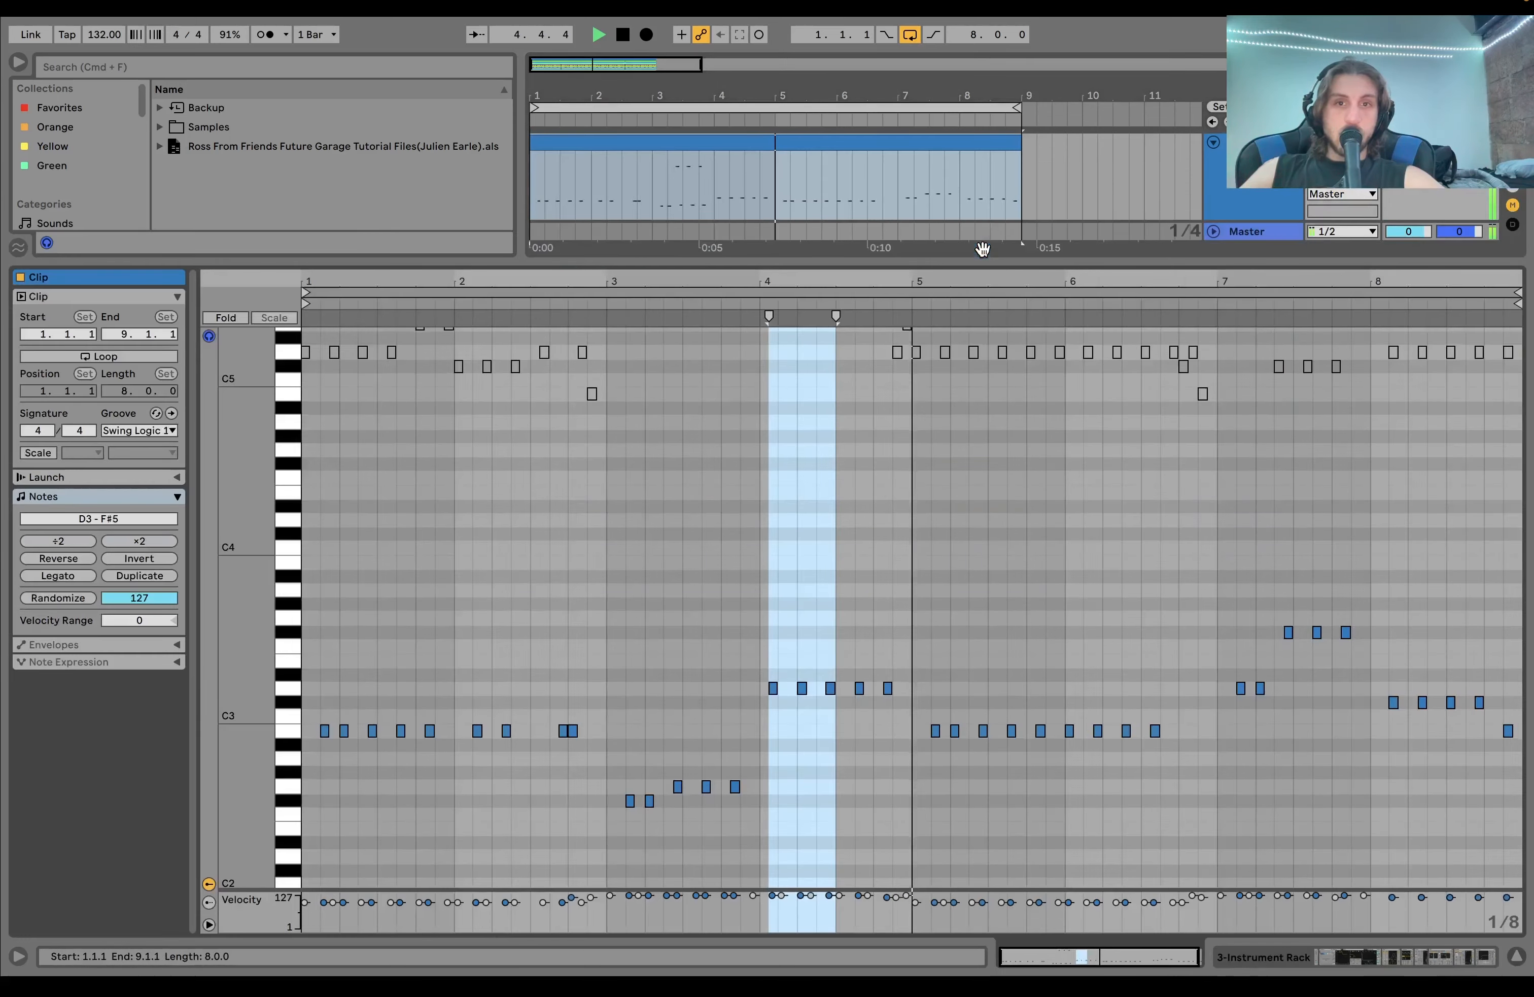
{"action": "scroll", "coordinate": [992, 483], "scroll_direction": "up", "scroll_amount": 2}
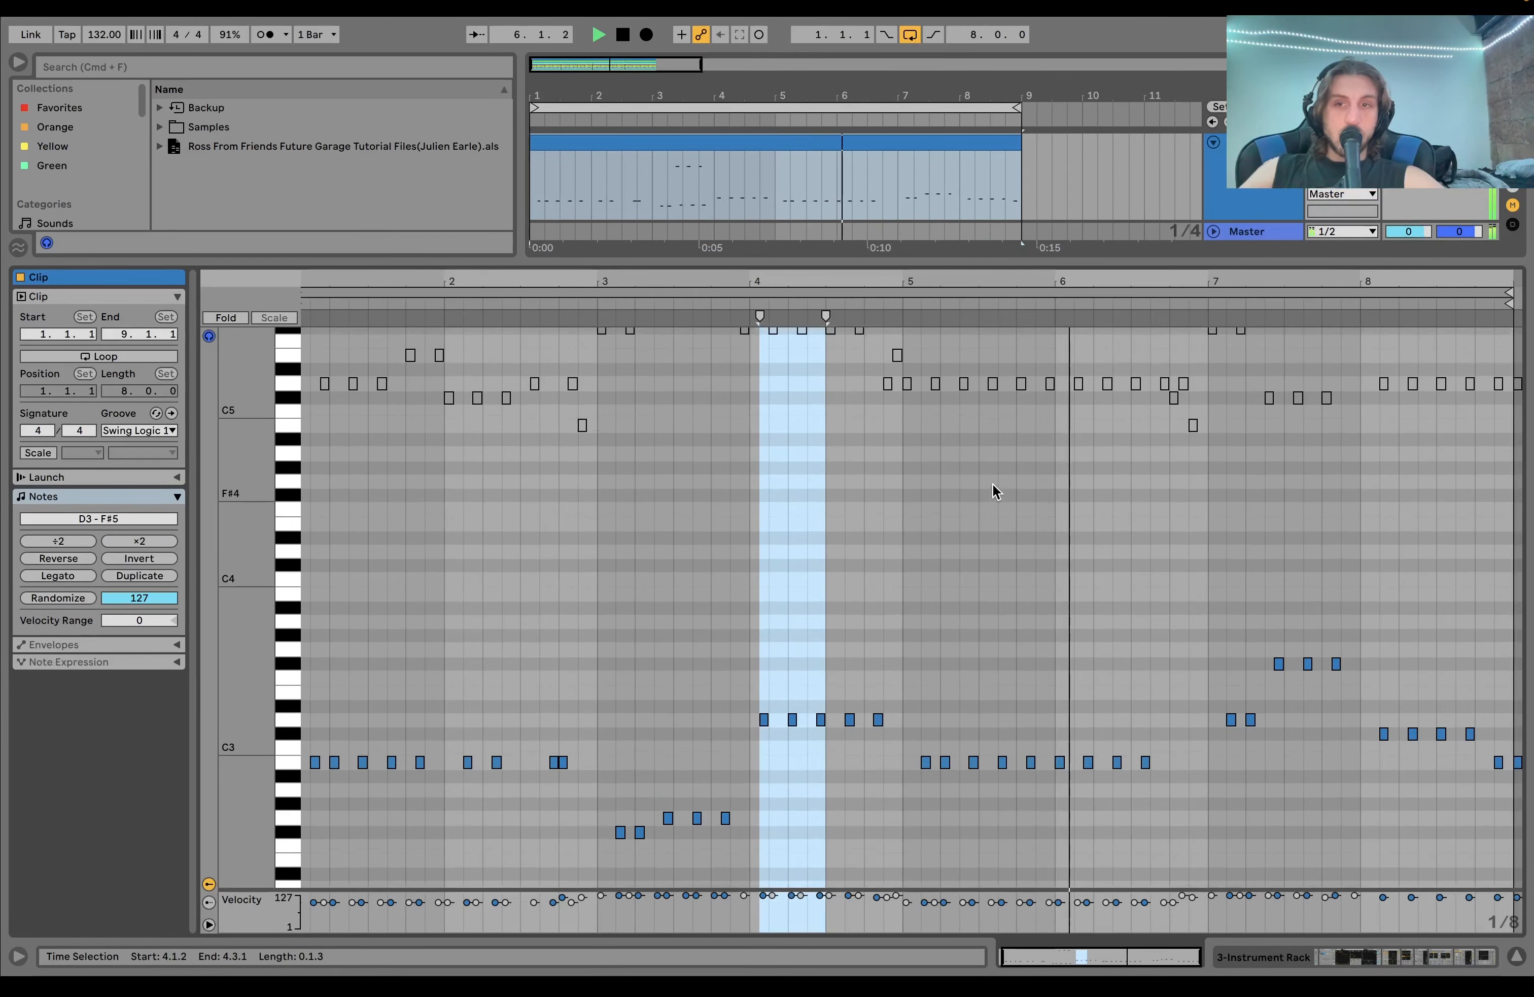
{"action": "scroll", "coordinate": [993, 485], "scroll_direction": "up", "scroll_amount": 2}
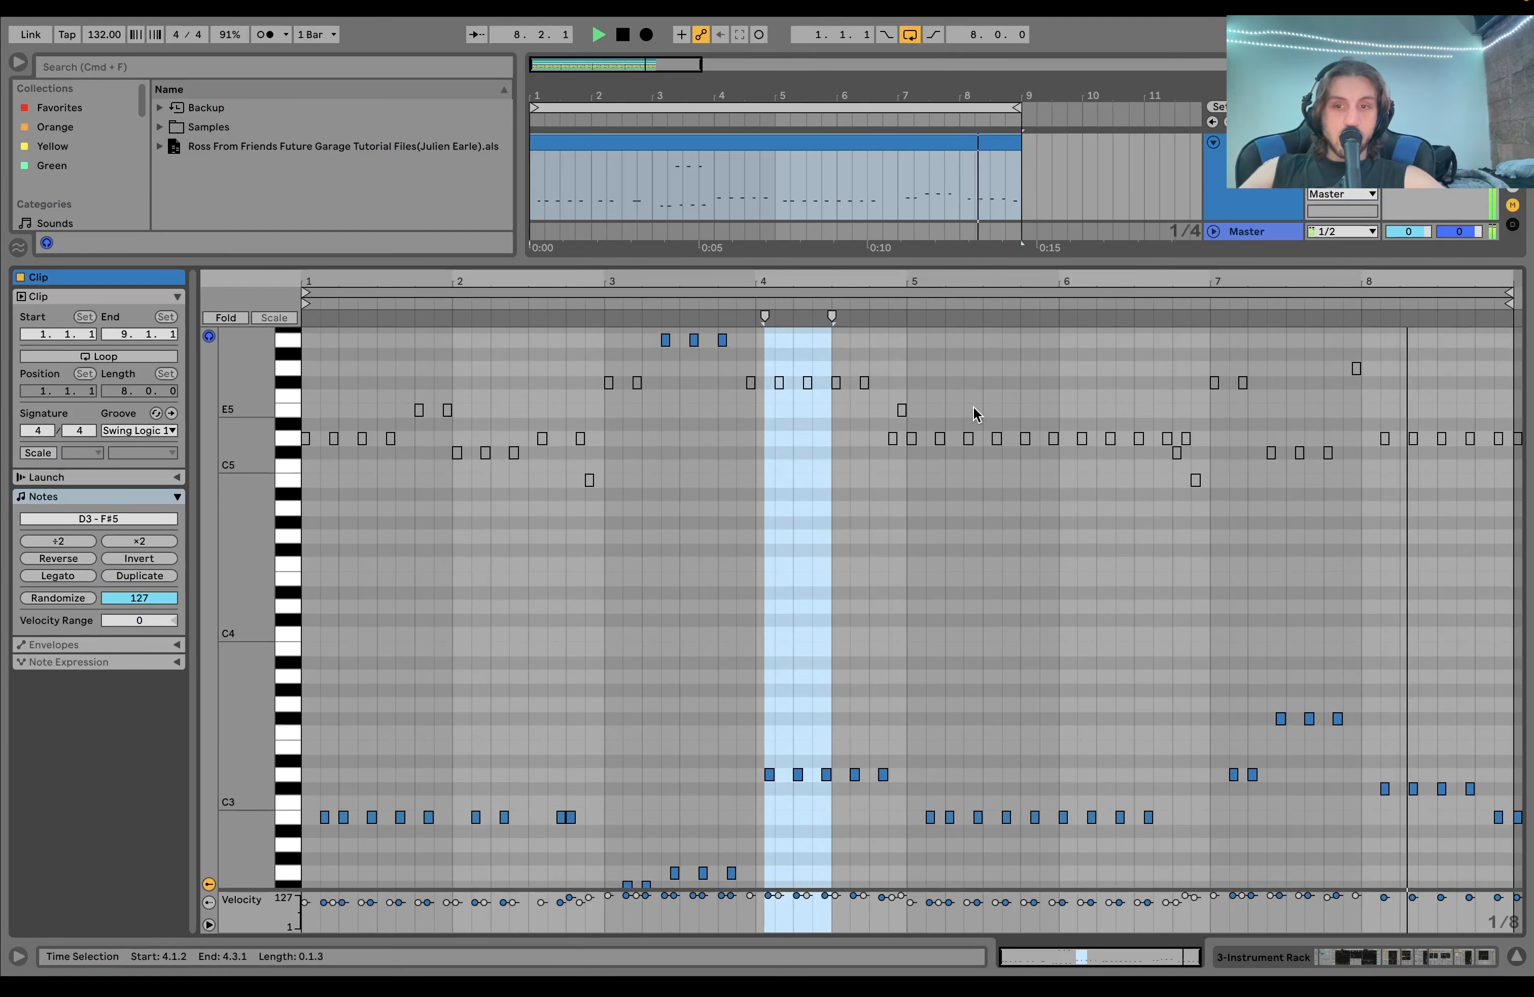
{"action": "key", "text": "space"}
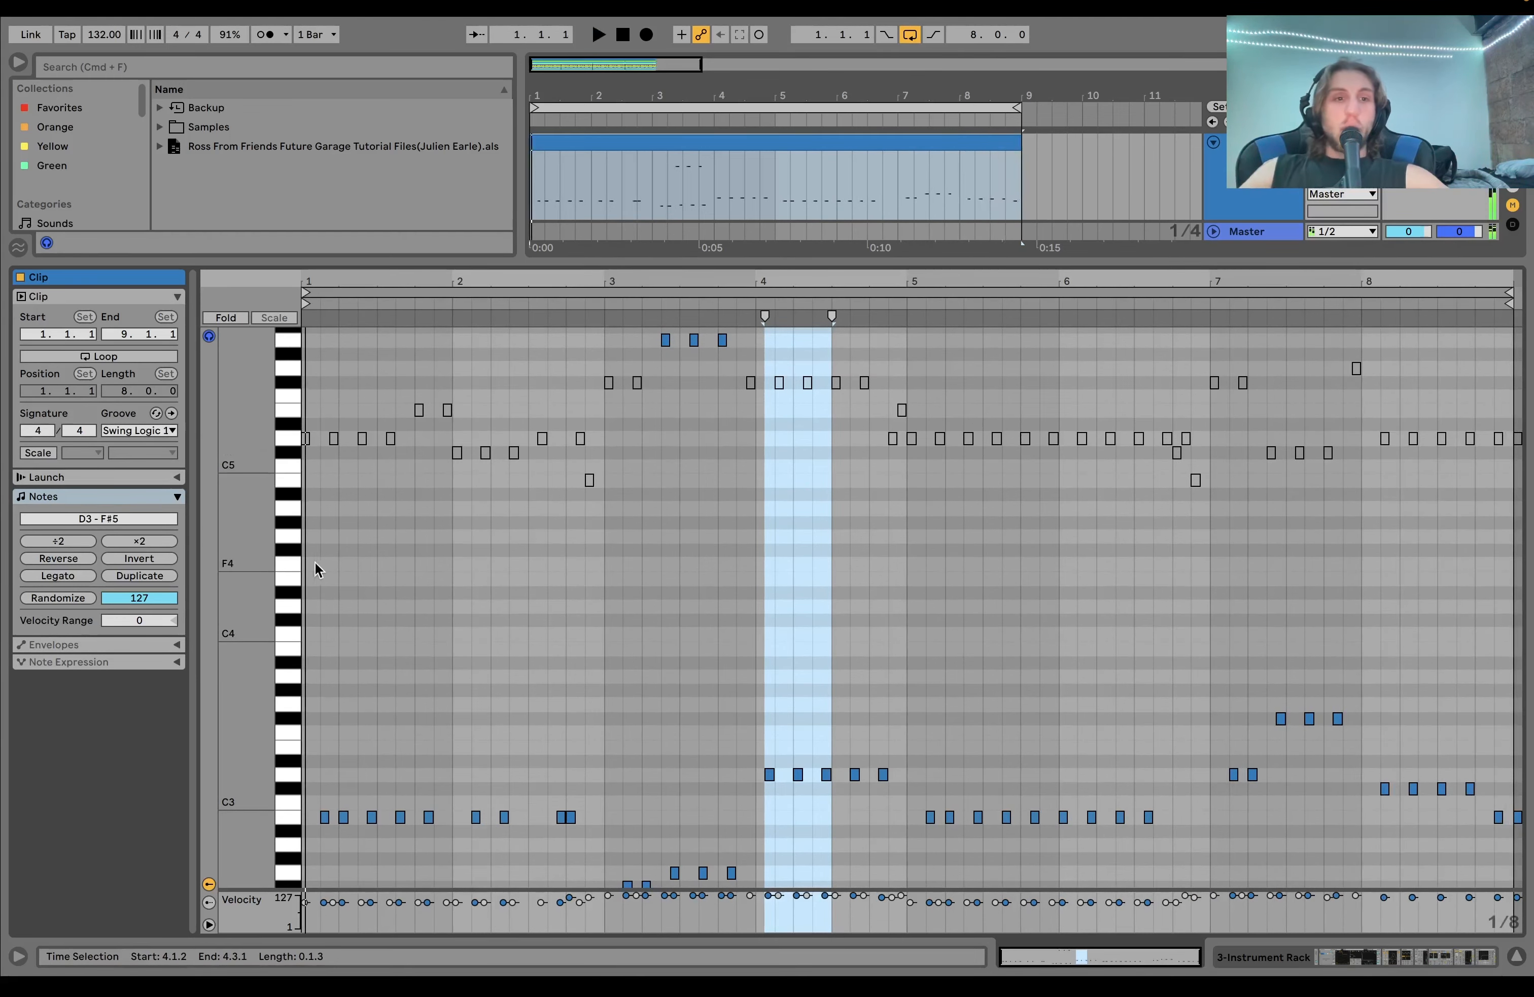
Step: Select the three A5 notes in bar 3 of track 3's clip and play the opening bars with the notes zoomed in
{"action": "left_click_drag", "start_coordinate": [250, 568], "coordinate": [210, 569]}
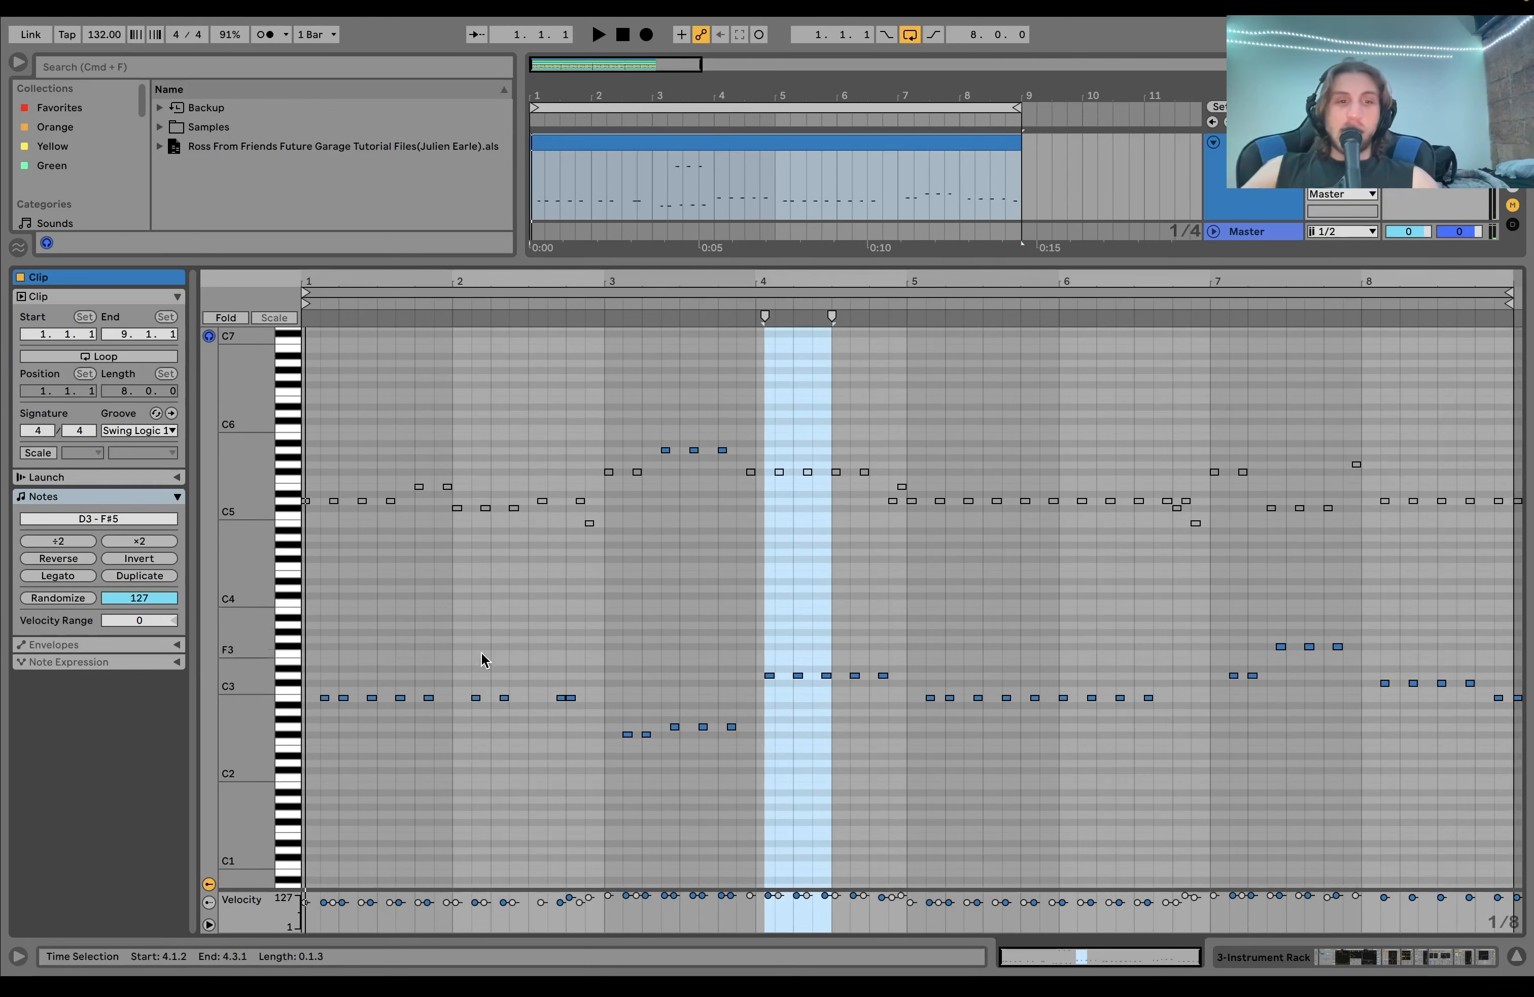
{"action": "left_click", "coordinate": [1212, 165]}
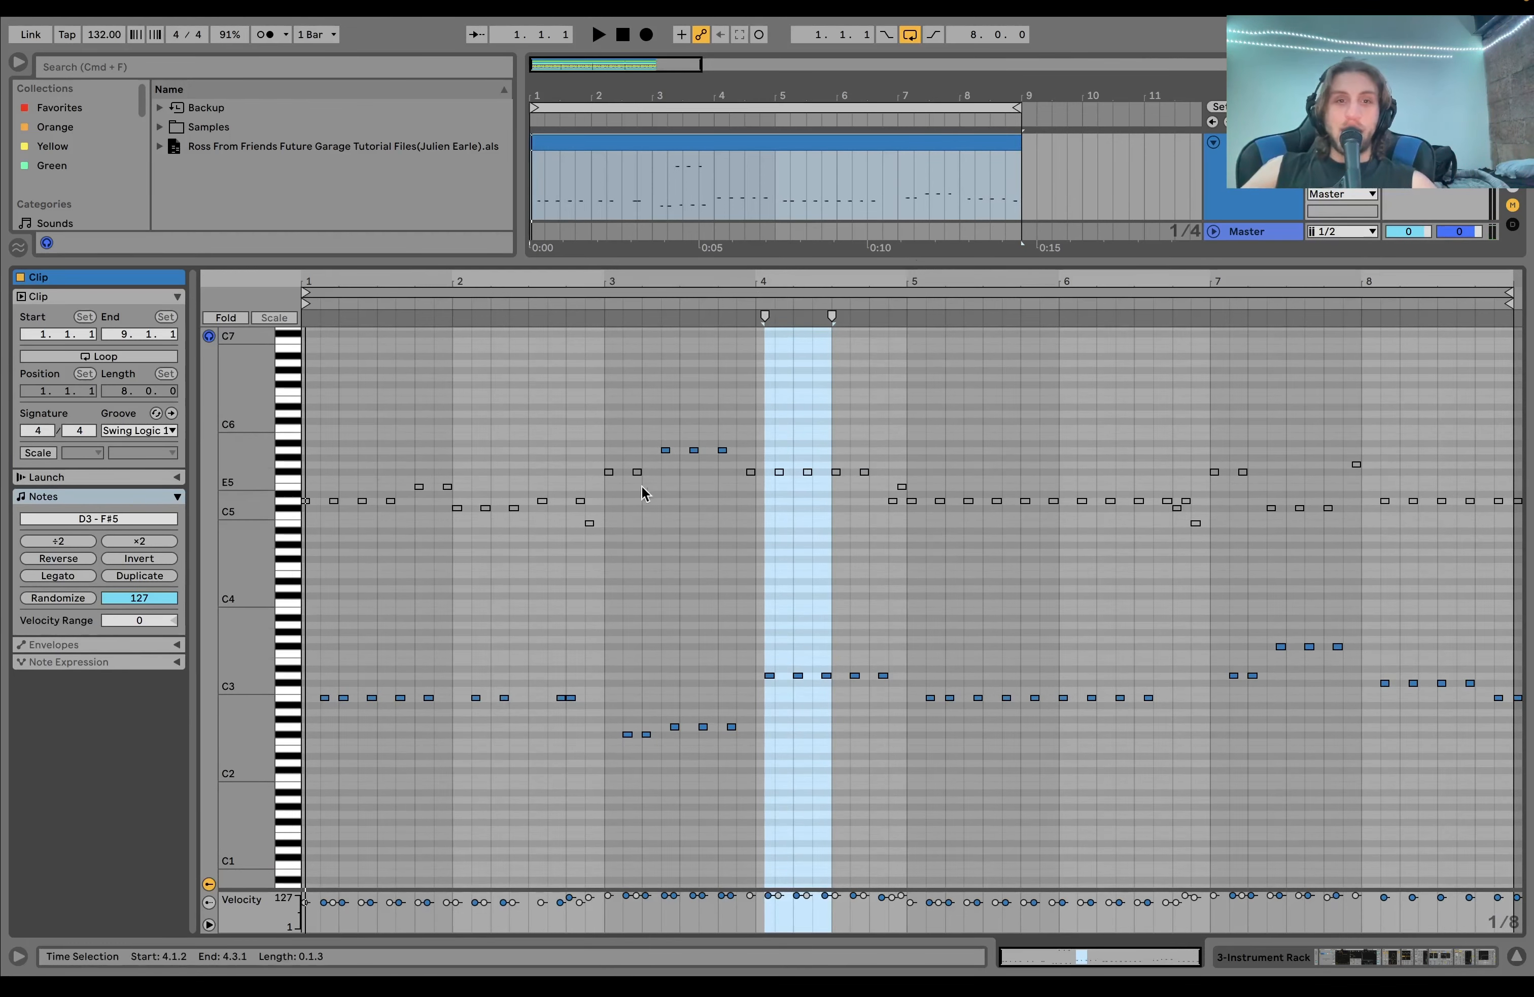
{"action": "left_click_drag", "start_coordinate": [654, 462], "coordinate": [721, 422]}
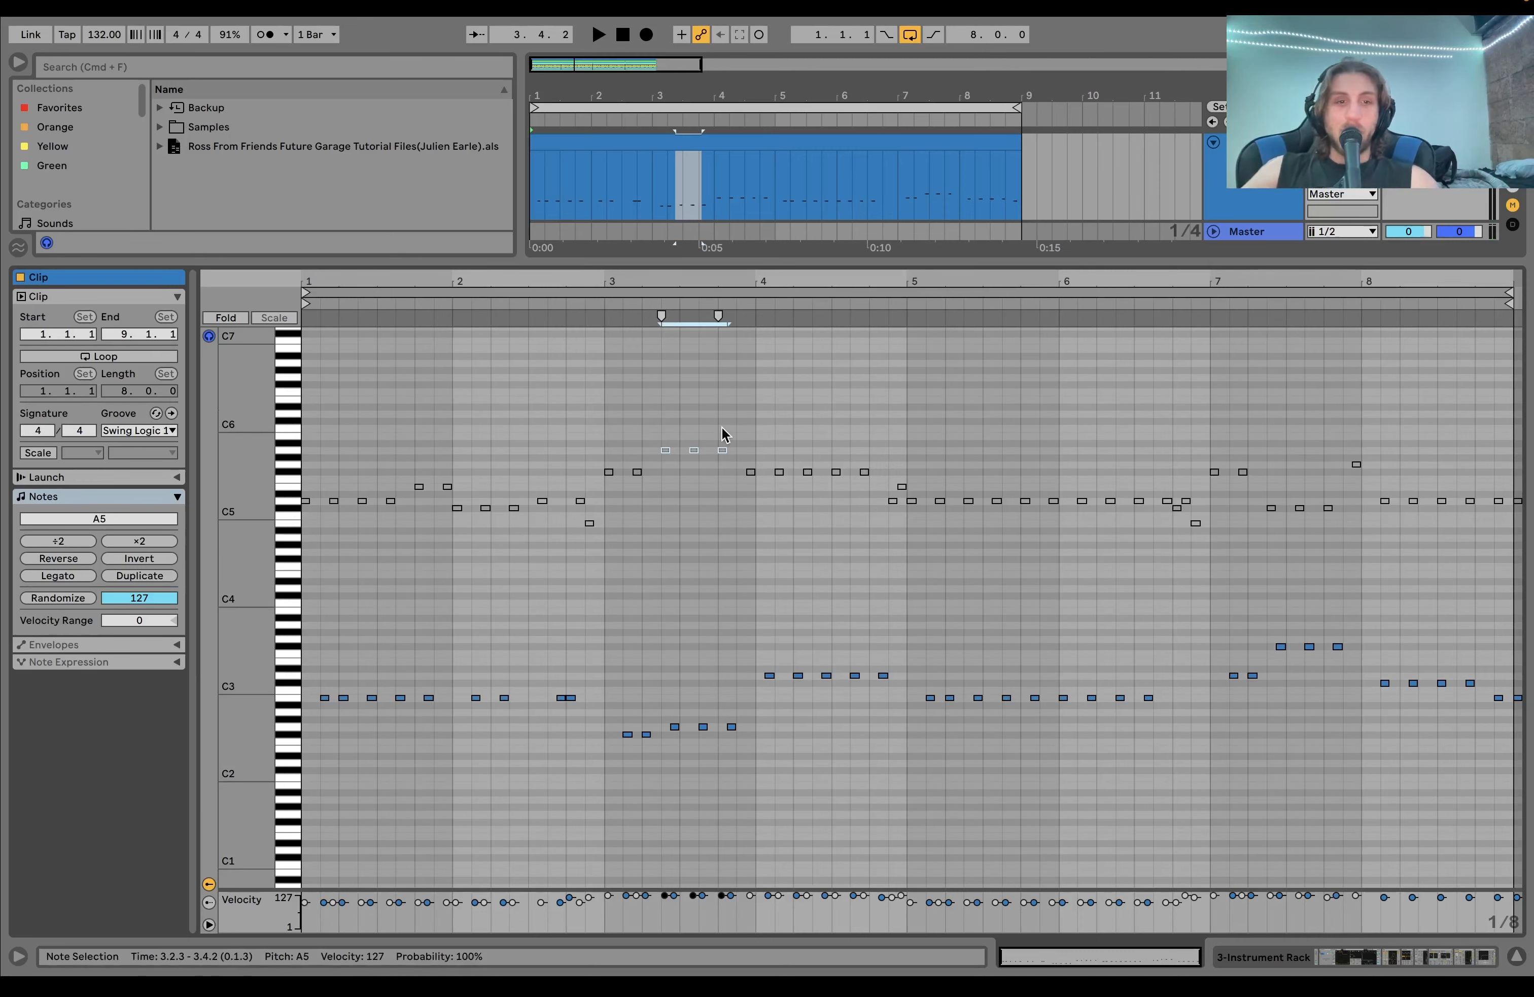
{"action": "scroll", "coordinate": [339, 609], "scroll_direction": "up", "scroll_amount": 5}
{"action": "scroll", "coordinate": [339, 609], "scroll_direction": "down", "scroll_amount": 1}
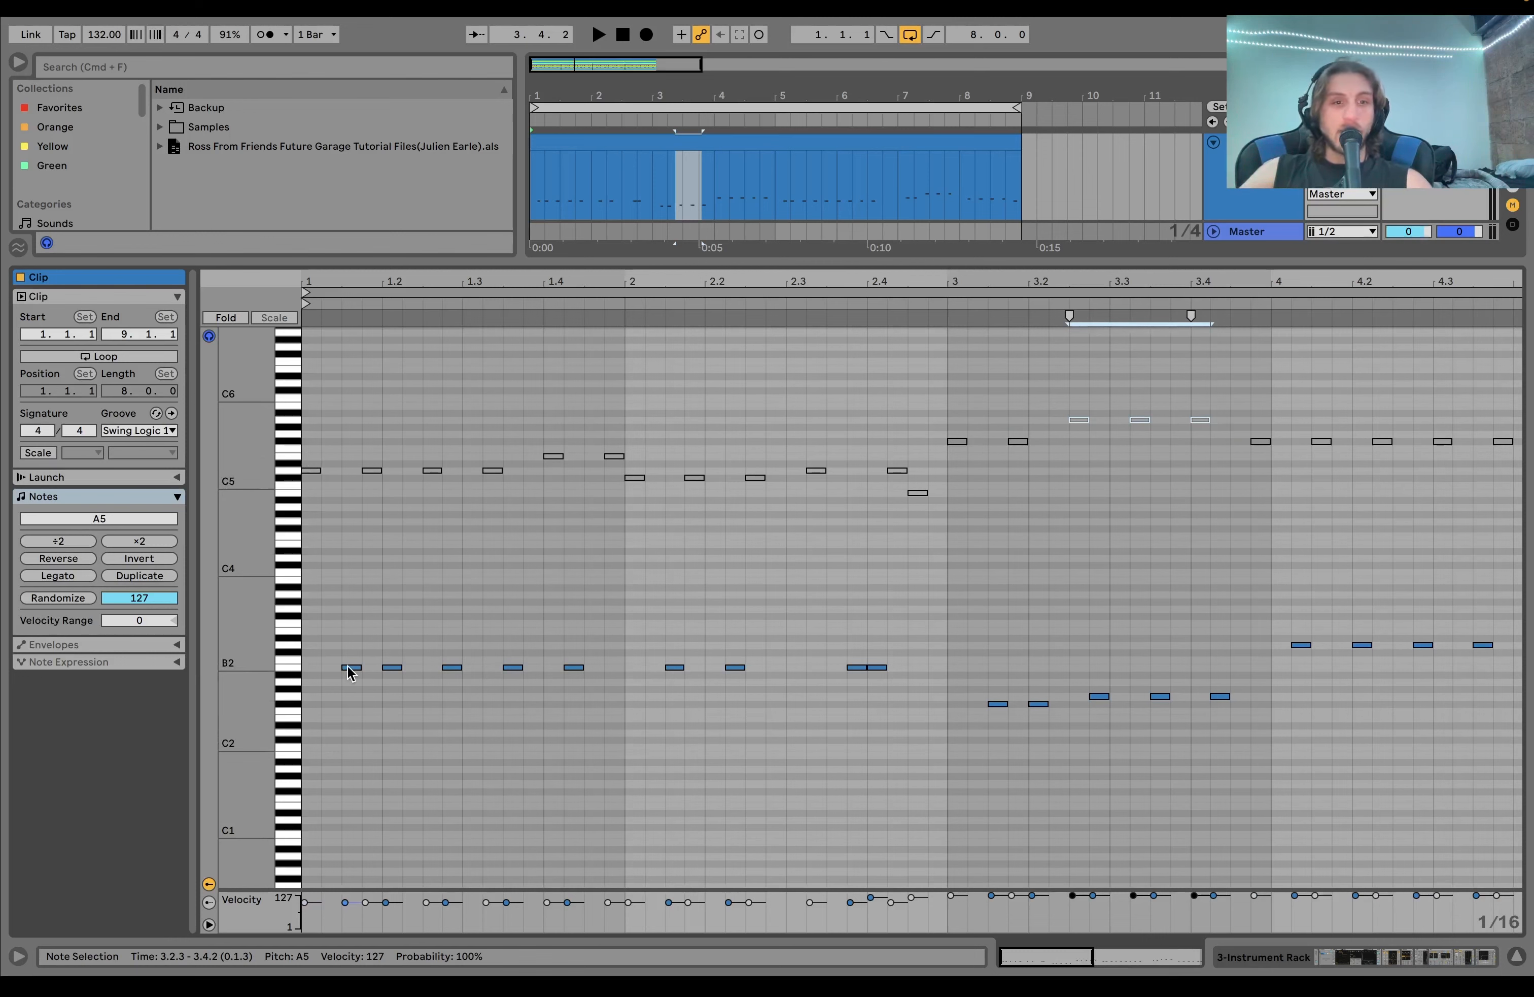
{"action": "key", "text": "space"}
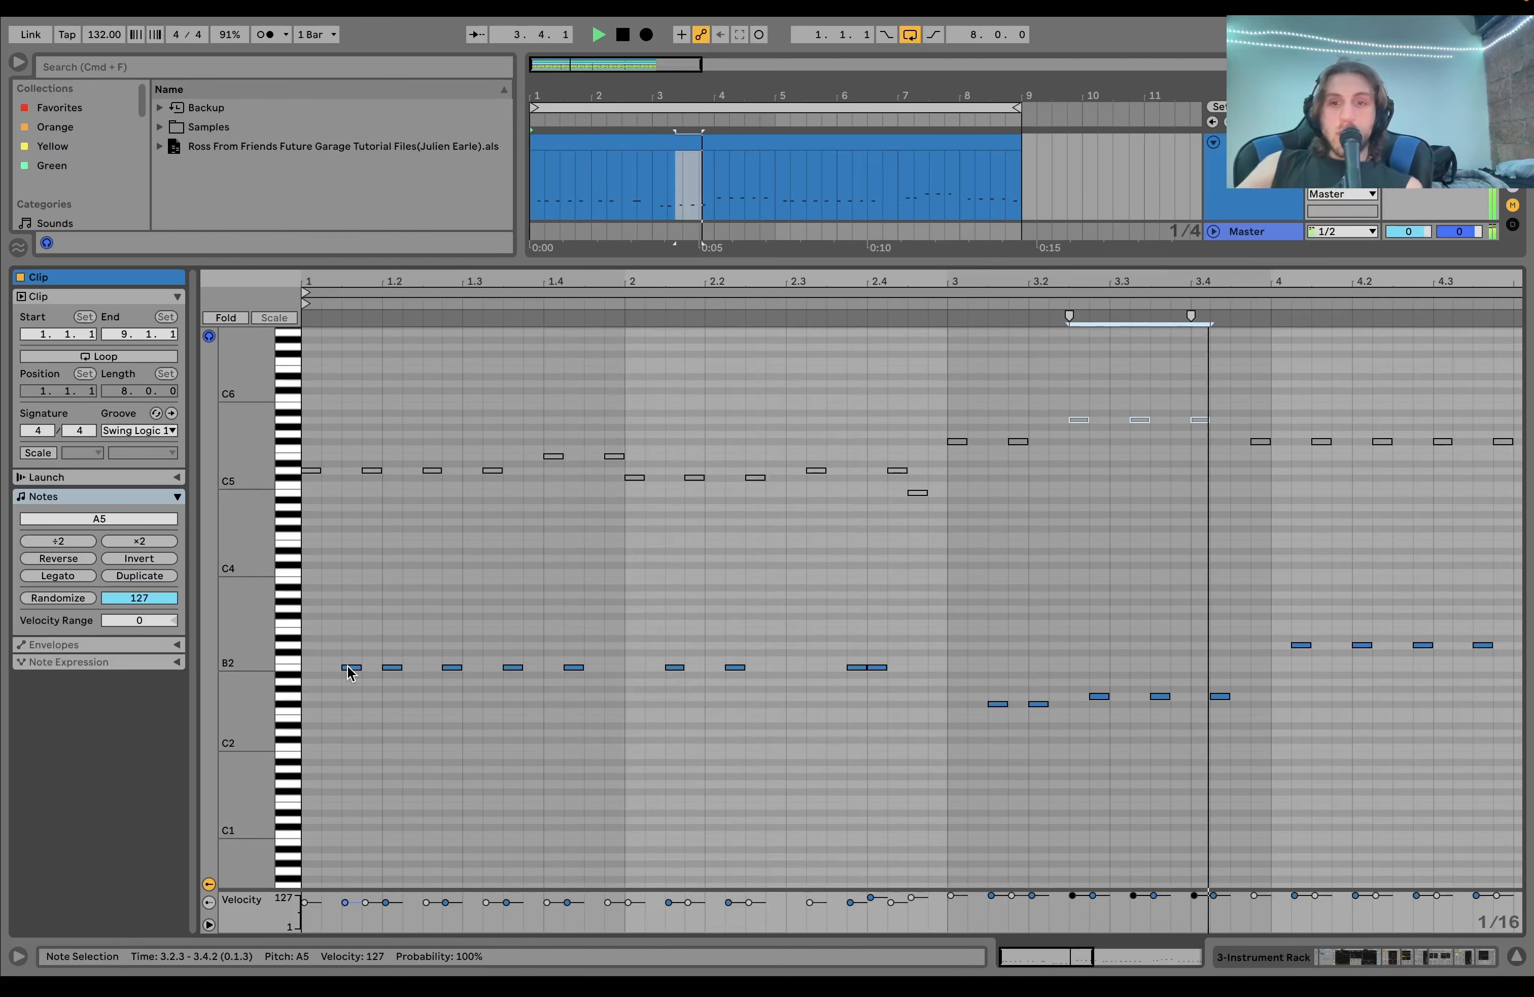
{"action": "key", "text": "space"}
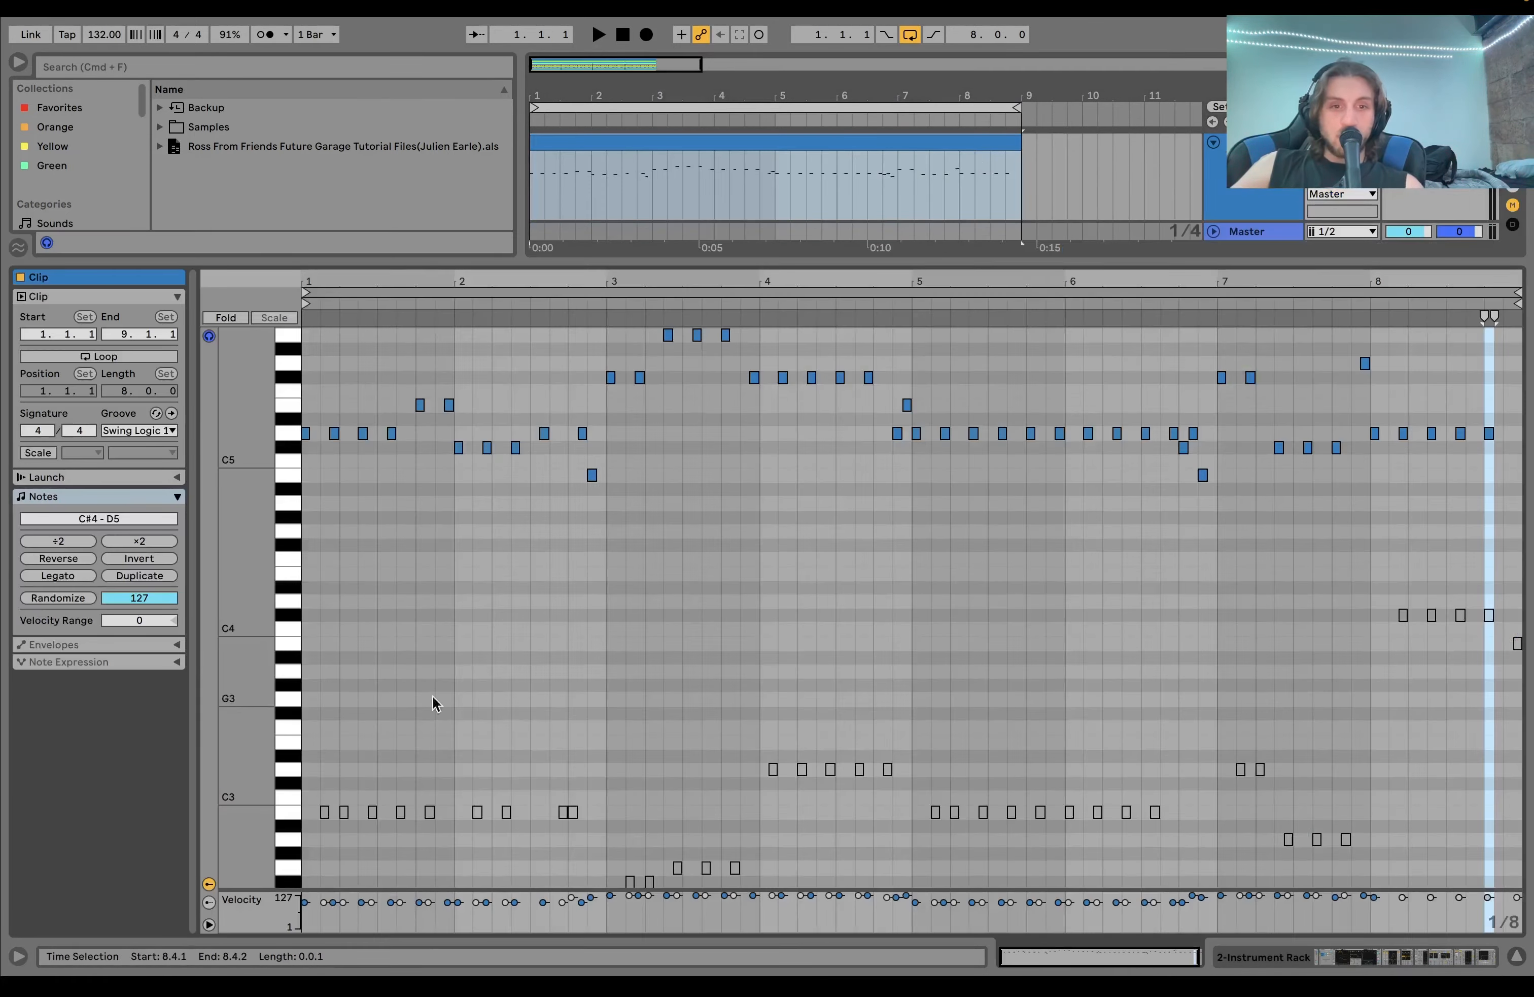
Step: Play the opening bars of track 2's clip and audition its B2 notes from the piano roll keyboard
{"action": "key", "text": "space"}
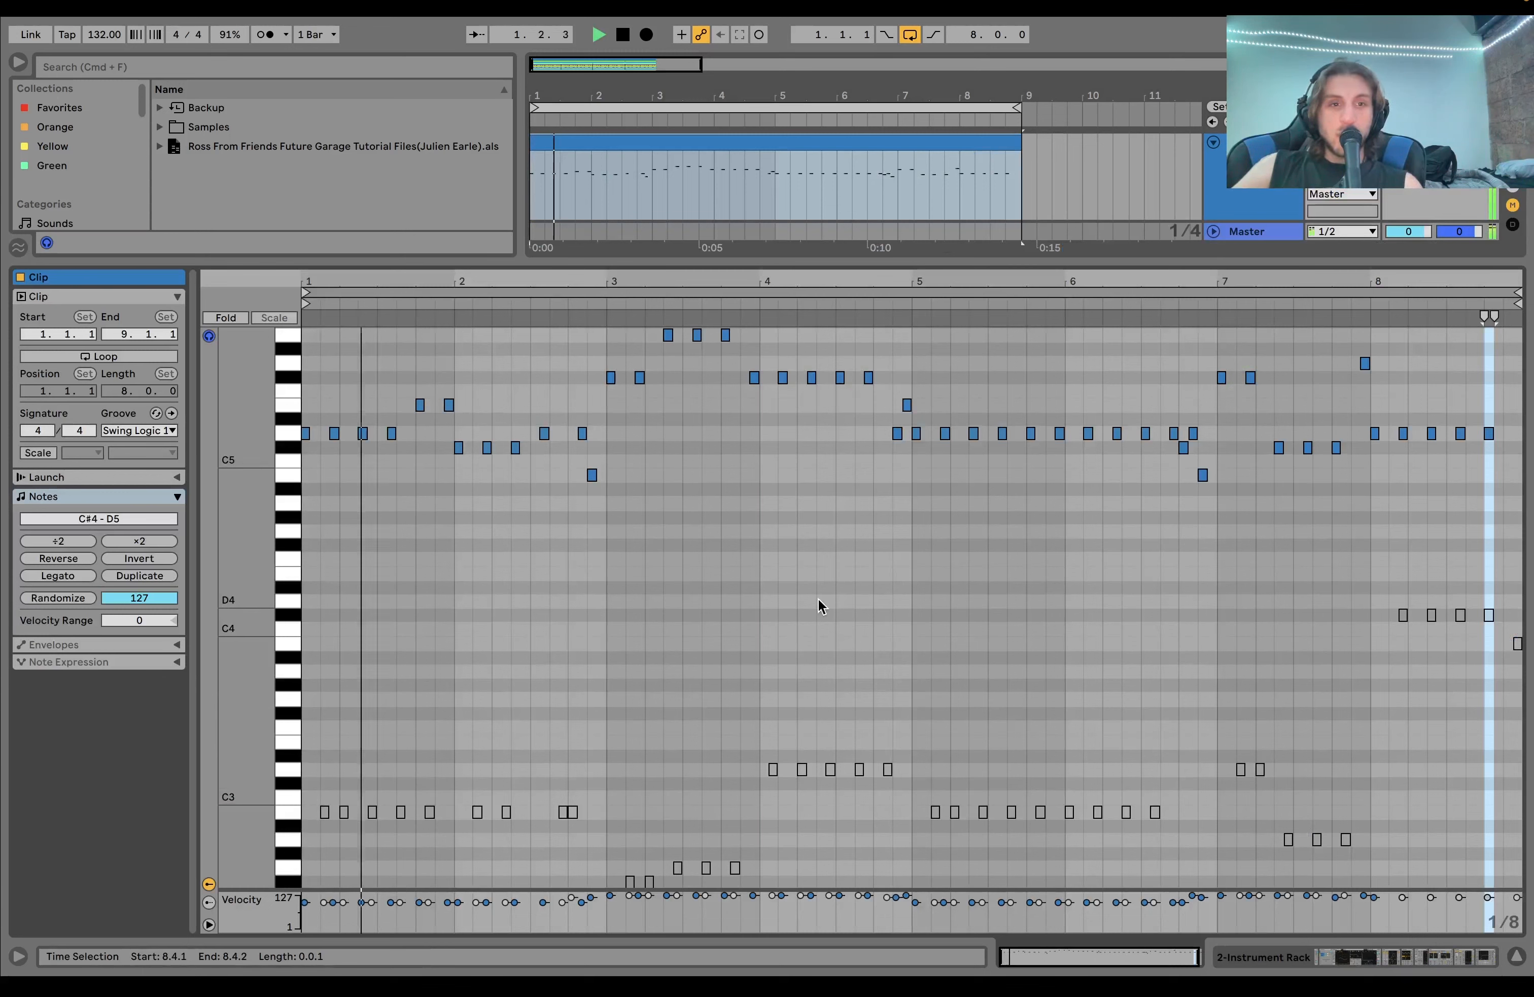
{"action": "key", "text": "space"}
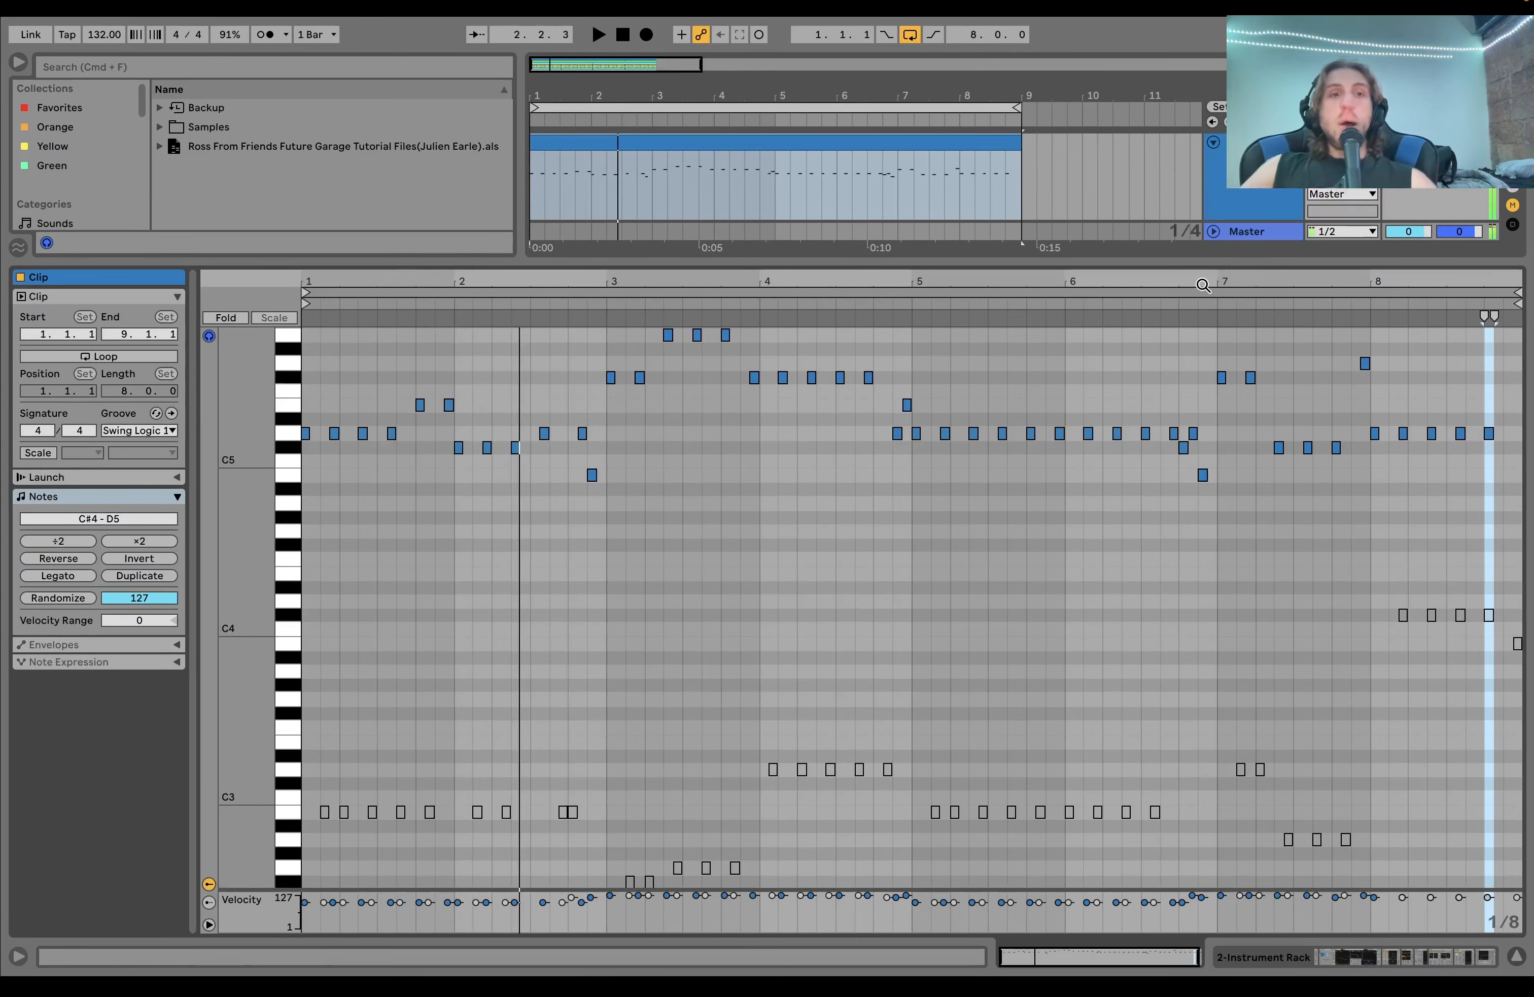
{"action": "left_click", "coordinate": [418, 456]}
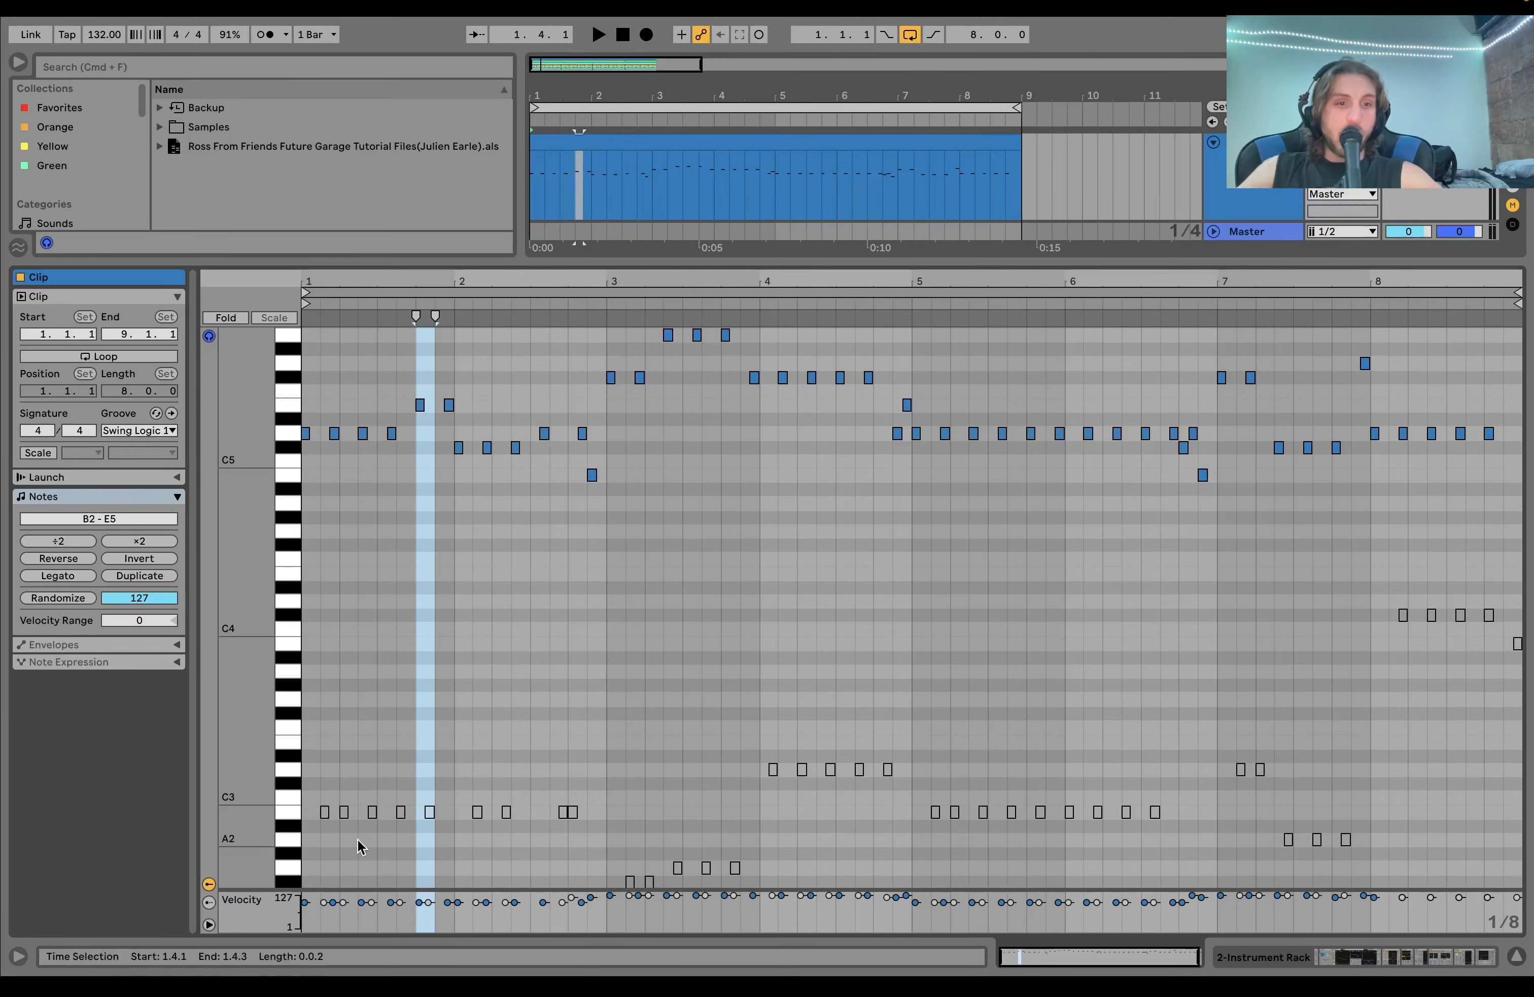
{"action": "left_click", "coordinate": [284, 813]}
{"action": "left_click", "coordinate": [284, 813]}
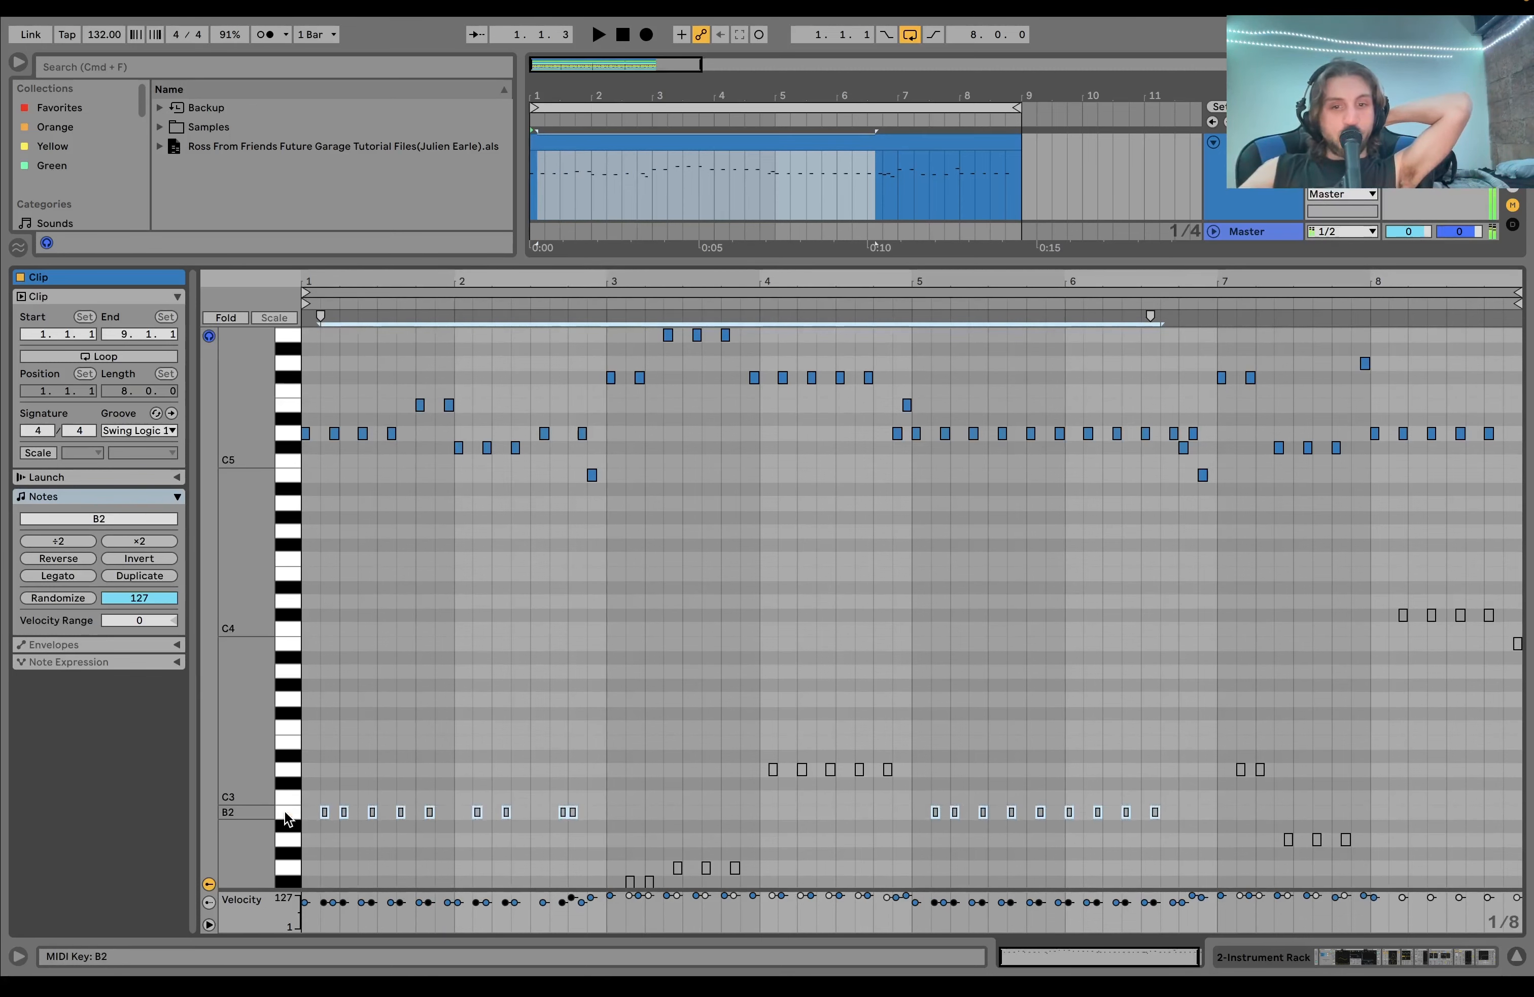
{"action": "left_click", "coordinate": [284, 813]}
{"action": "left_click", "coordinate": [284, 813]}
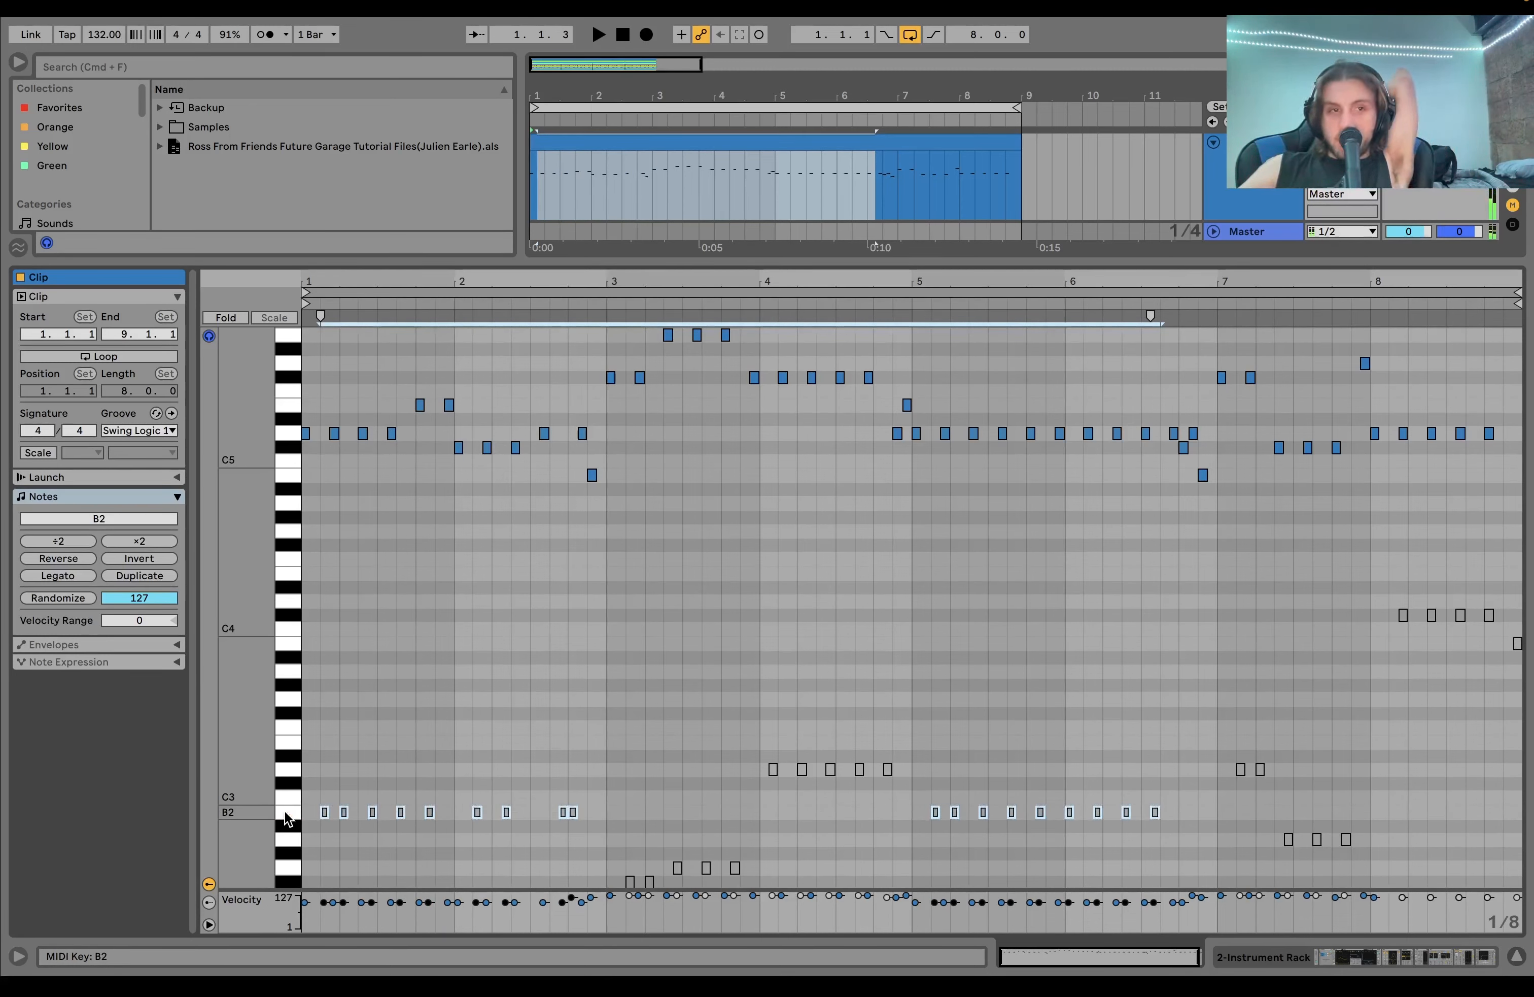
Step: Select all notes of one pitch in track 2's clip, first D5 and finally E5, to audition the upper melody
{"action": "left_click", "coordinate": [289, 445]}
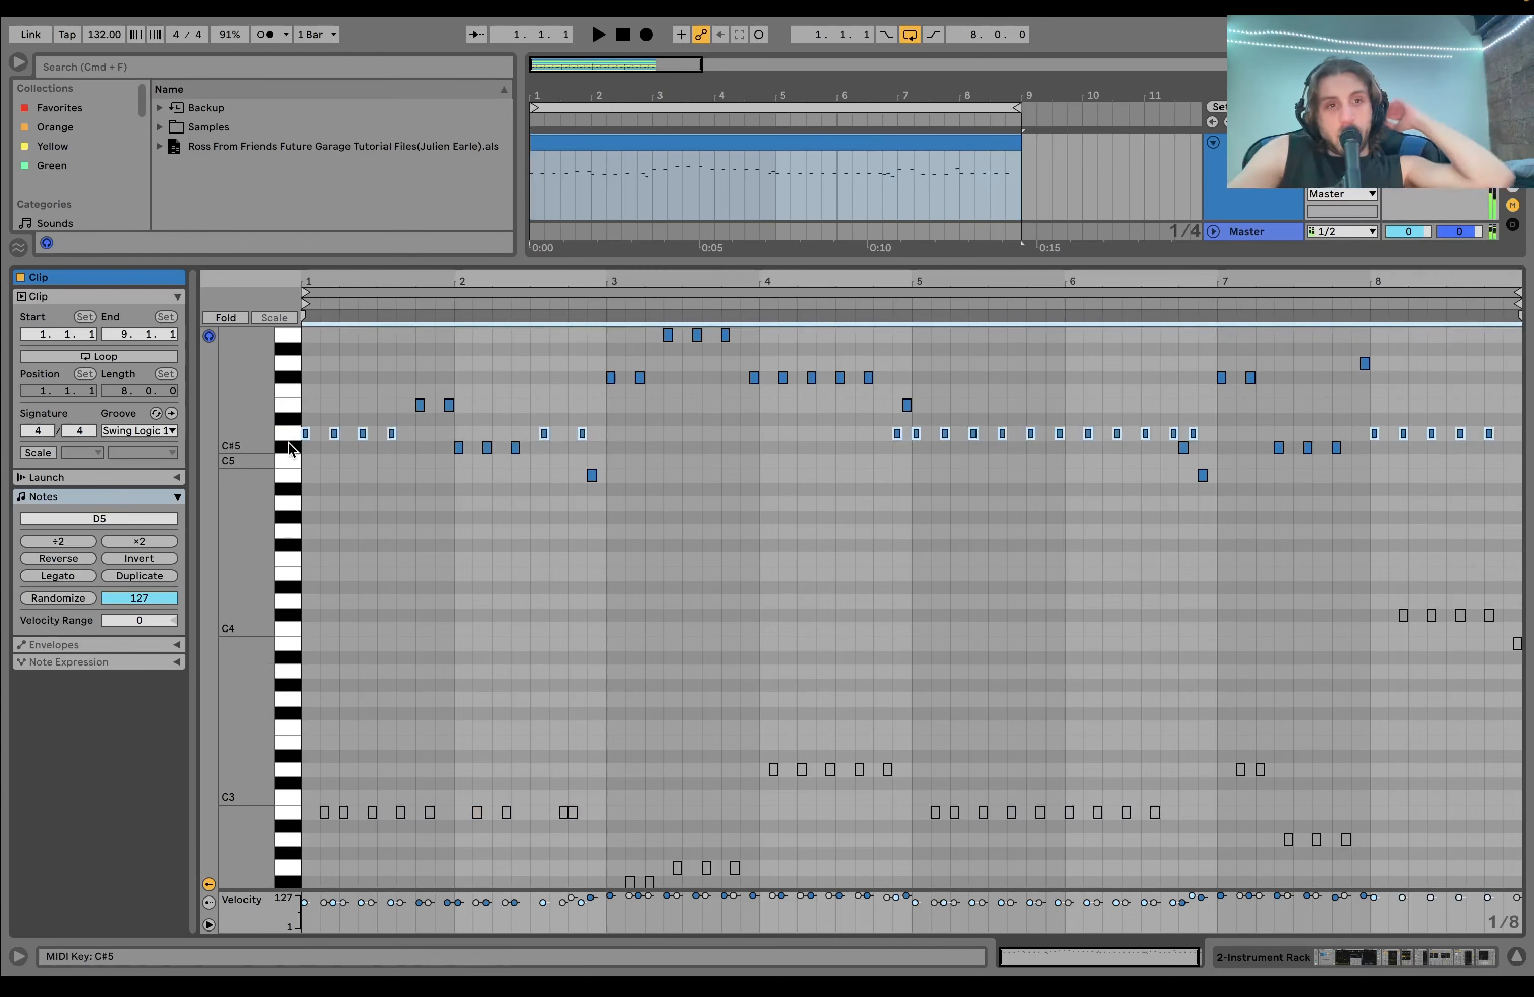
{"action": "key", "text": "super+l"}
{"action": "left_click", "coordinate": [288, 415]}
{"action": "key", "text": "super+l"}
Step: Replay track 2's clip from the start several times to hear its note pattern
{"action": "key", "text": "space"}
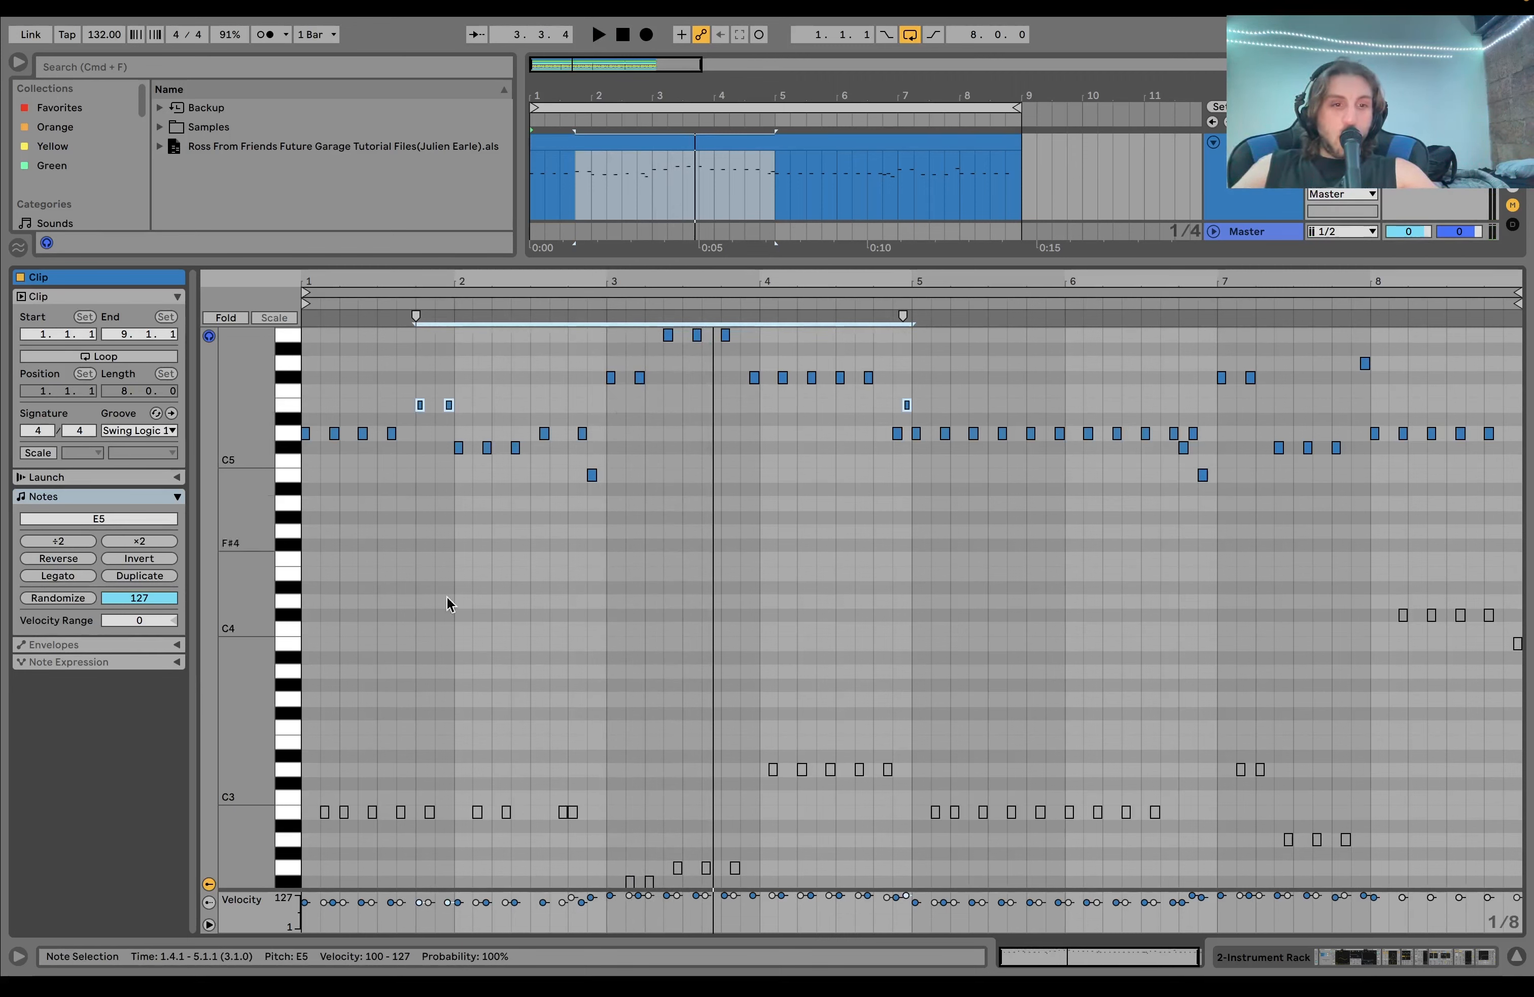
{"action": "key", "text": "space"}
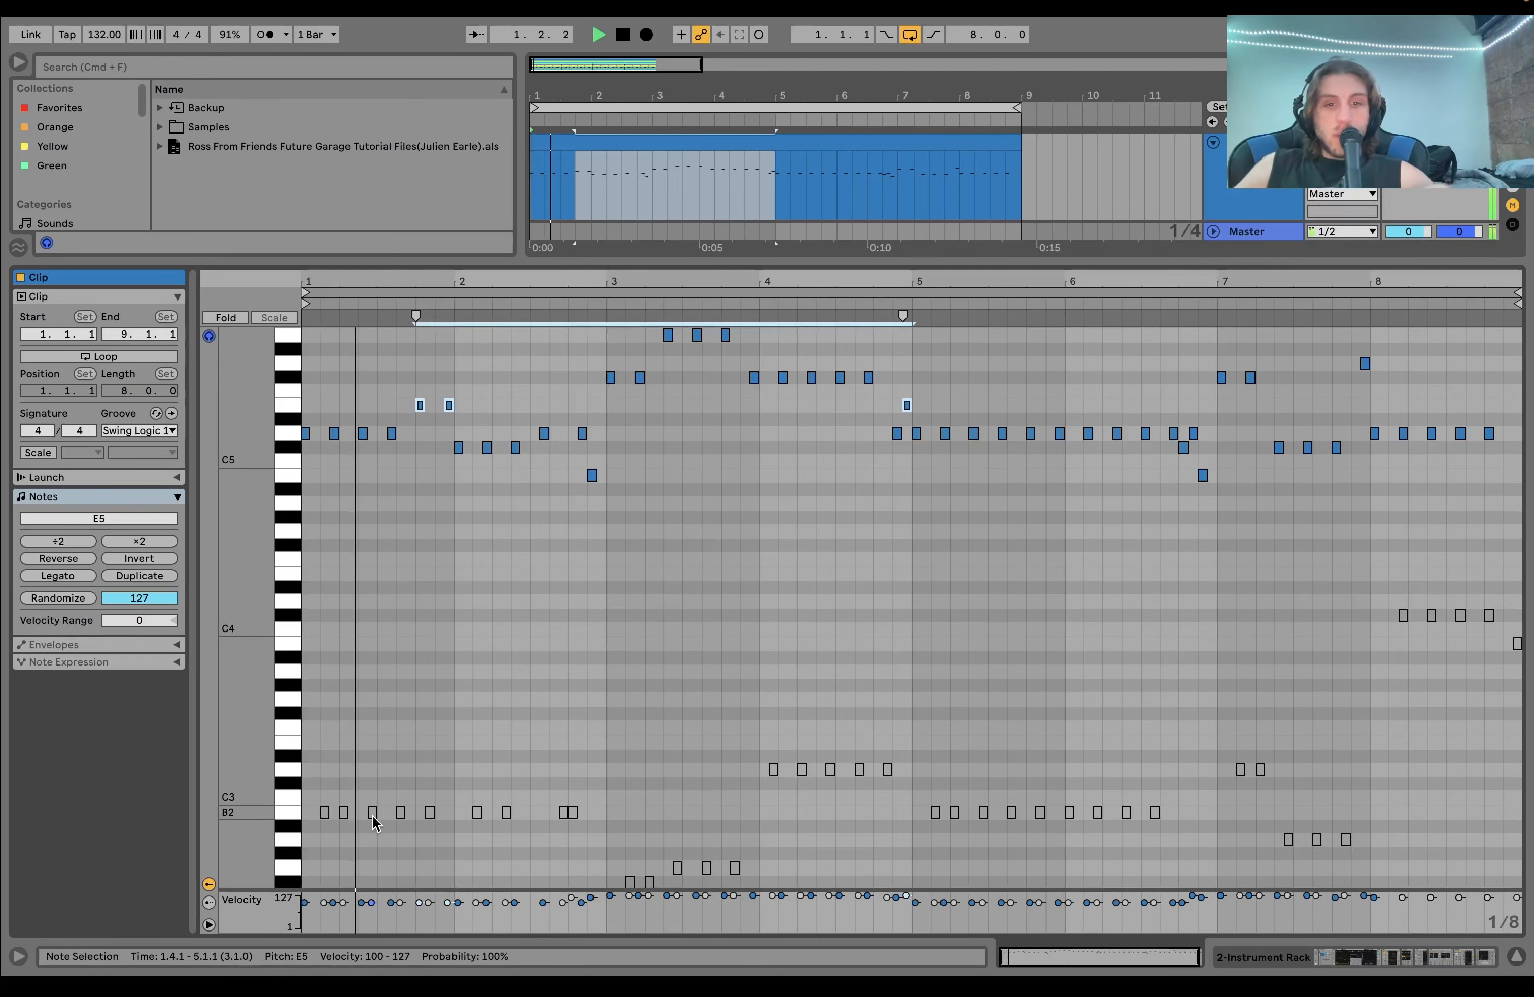
{"action": "key", "text": "space"}
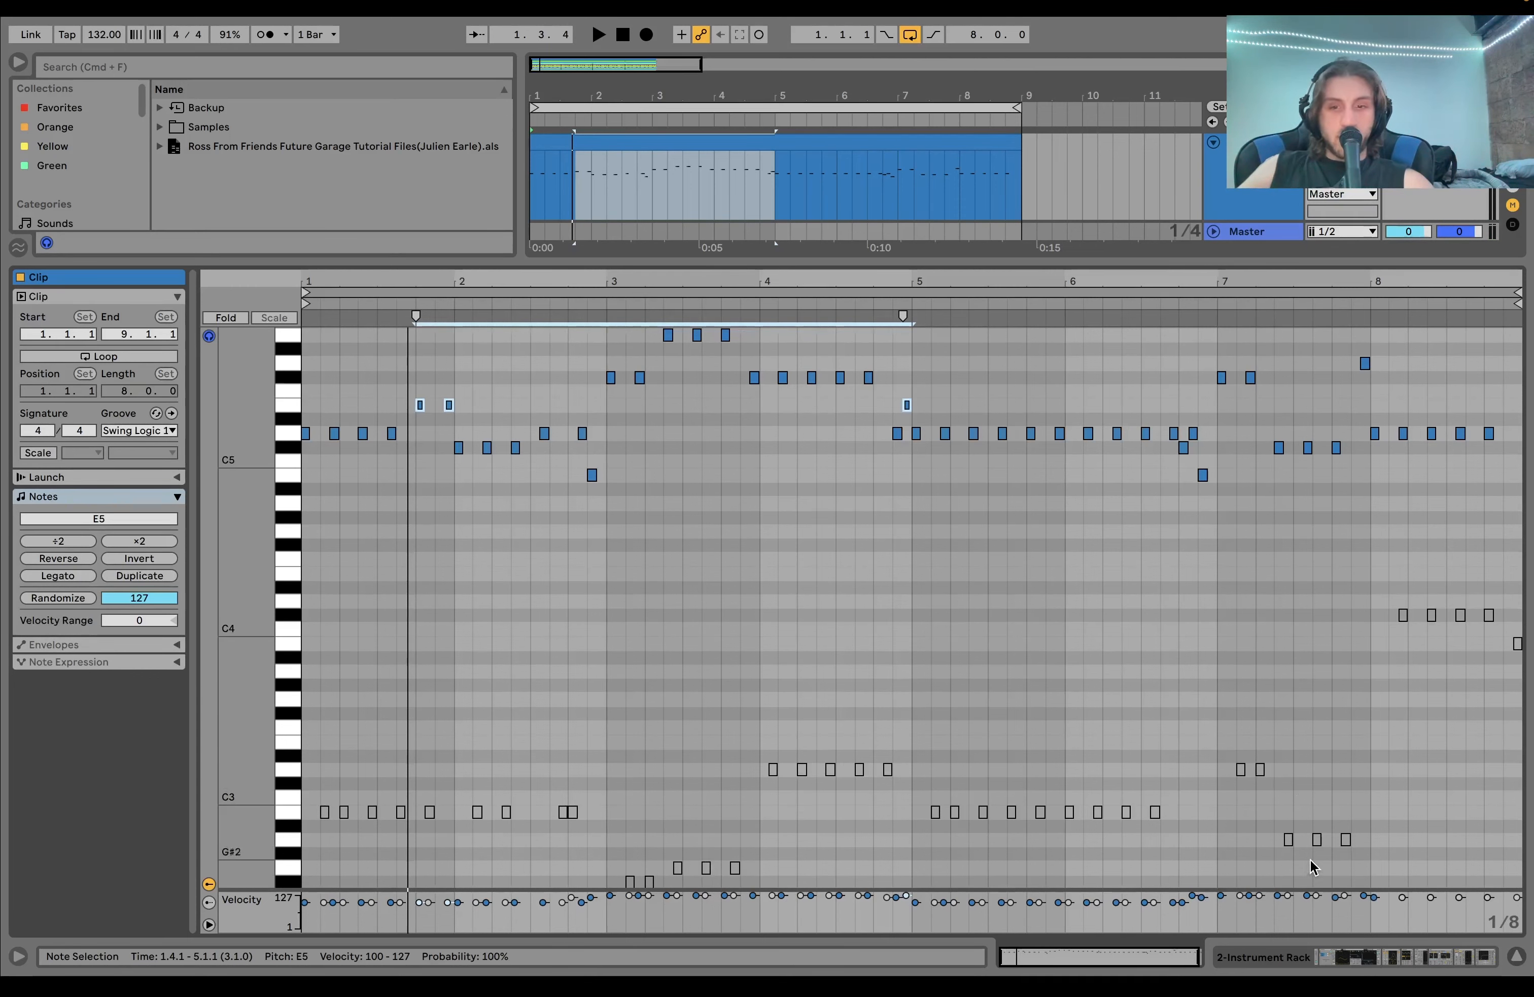
{"action": "key", "text": "space"}
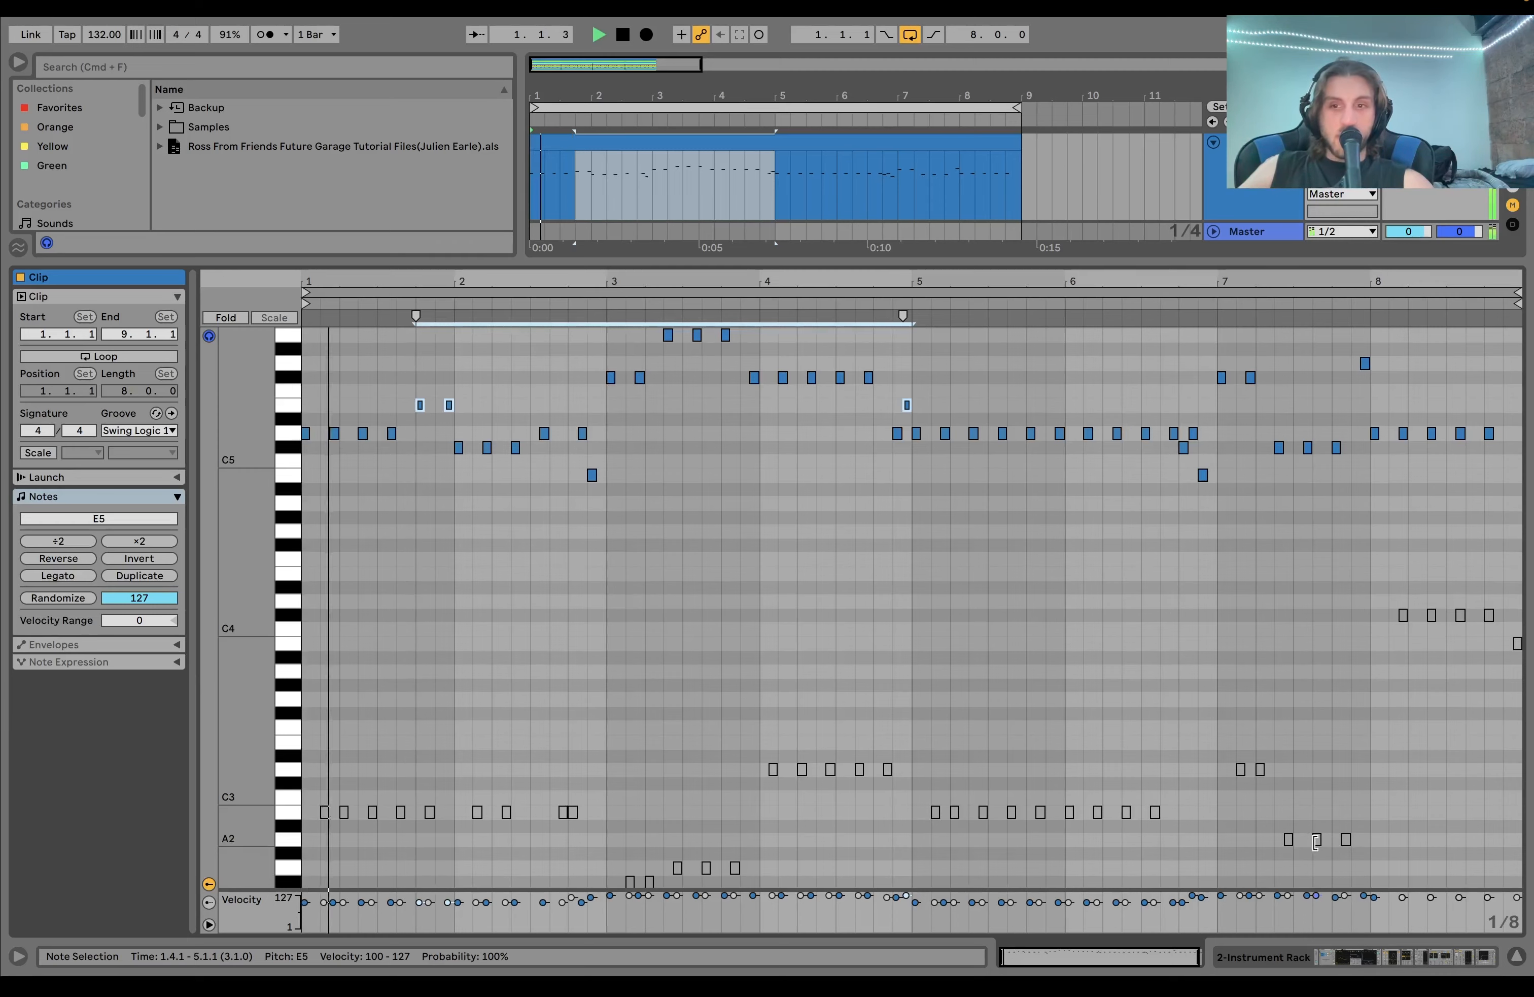
Step: Show track 2's device chain, select its whole eight-bar clip and play it together with track 3
{"action": "left_click", "coordinate": [1390, 956]}
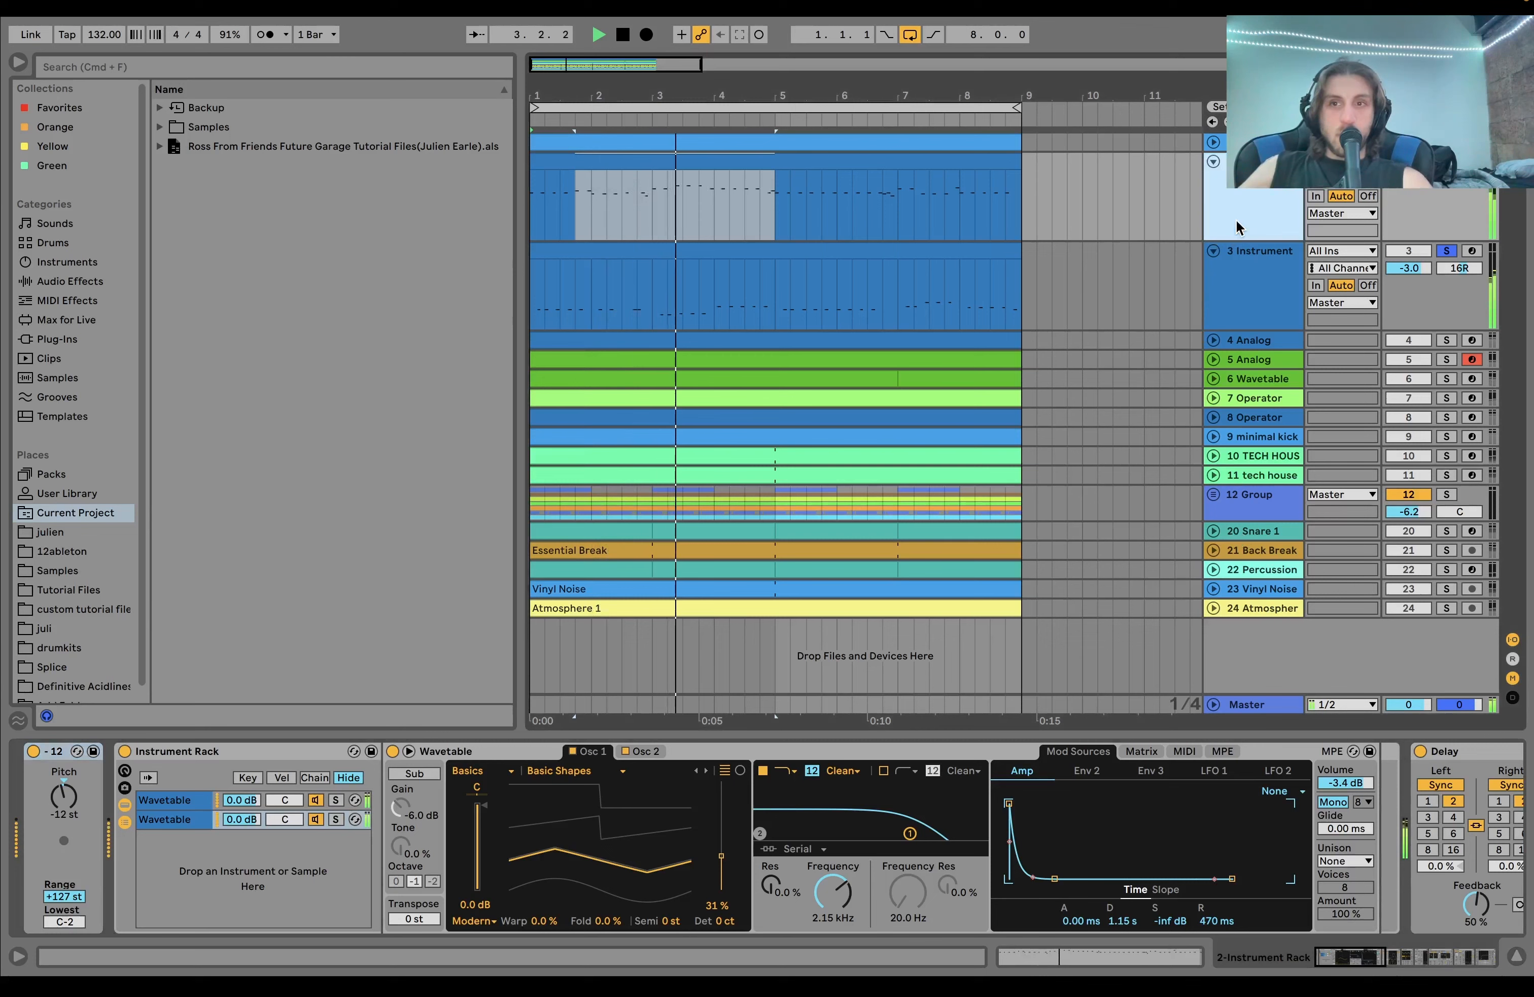
{"action": "key", "text": "space"}
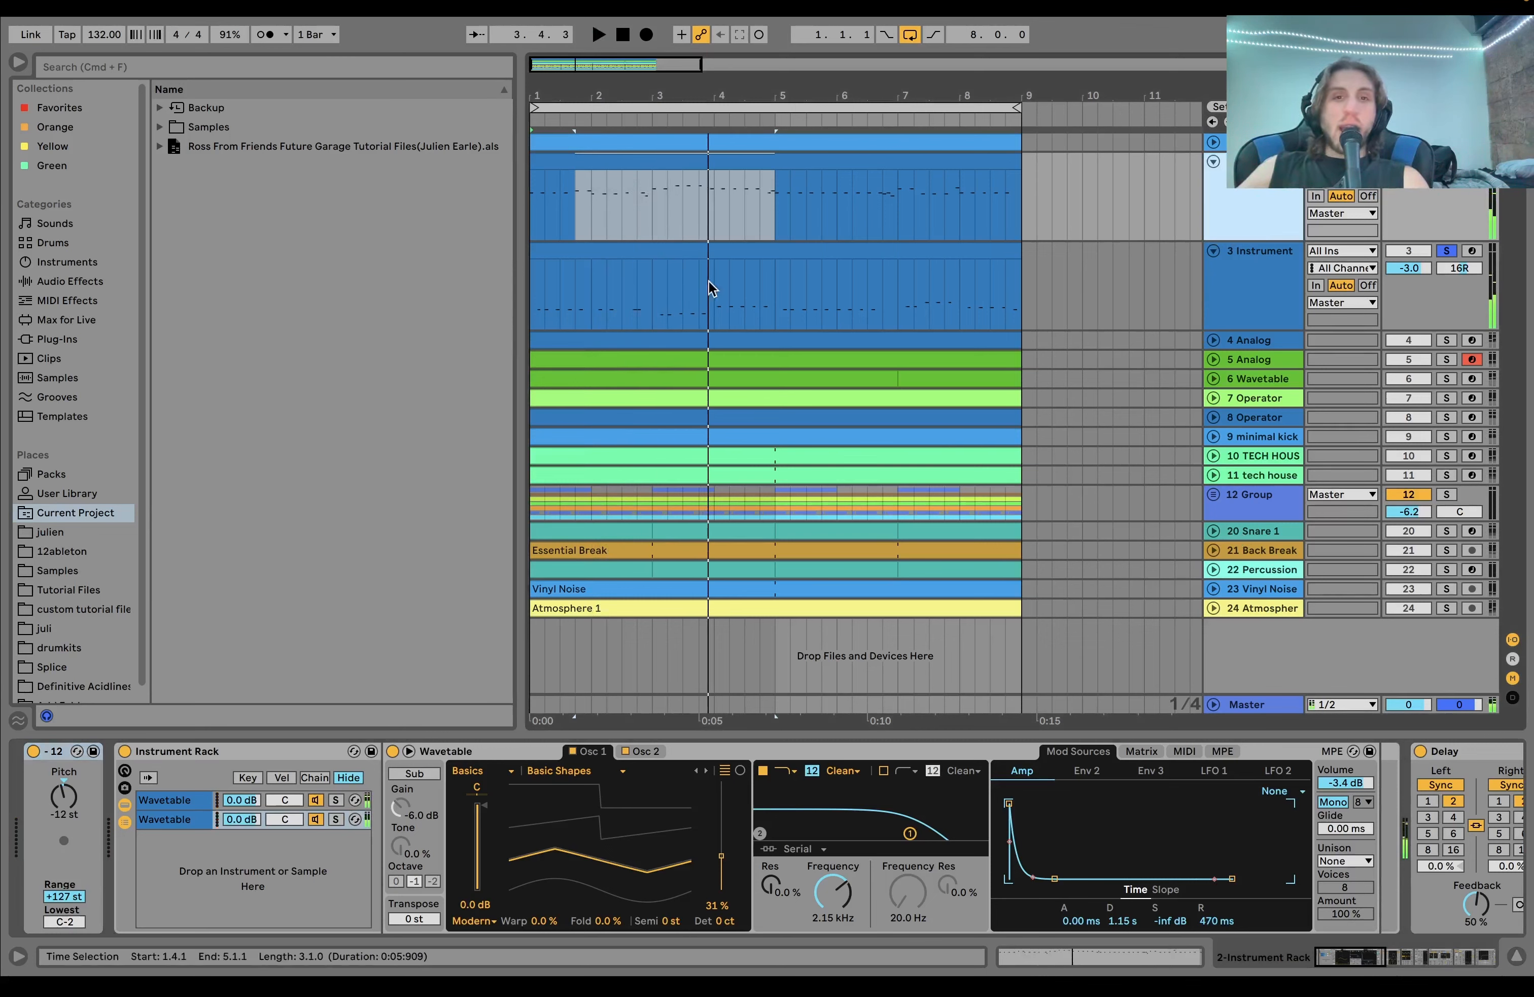
{"action": "left_click", "coordinate": [725, 157]}
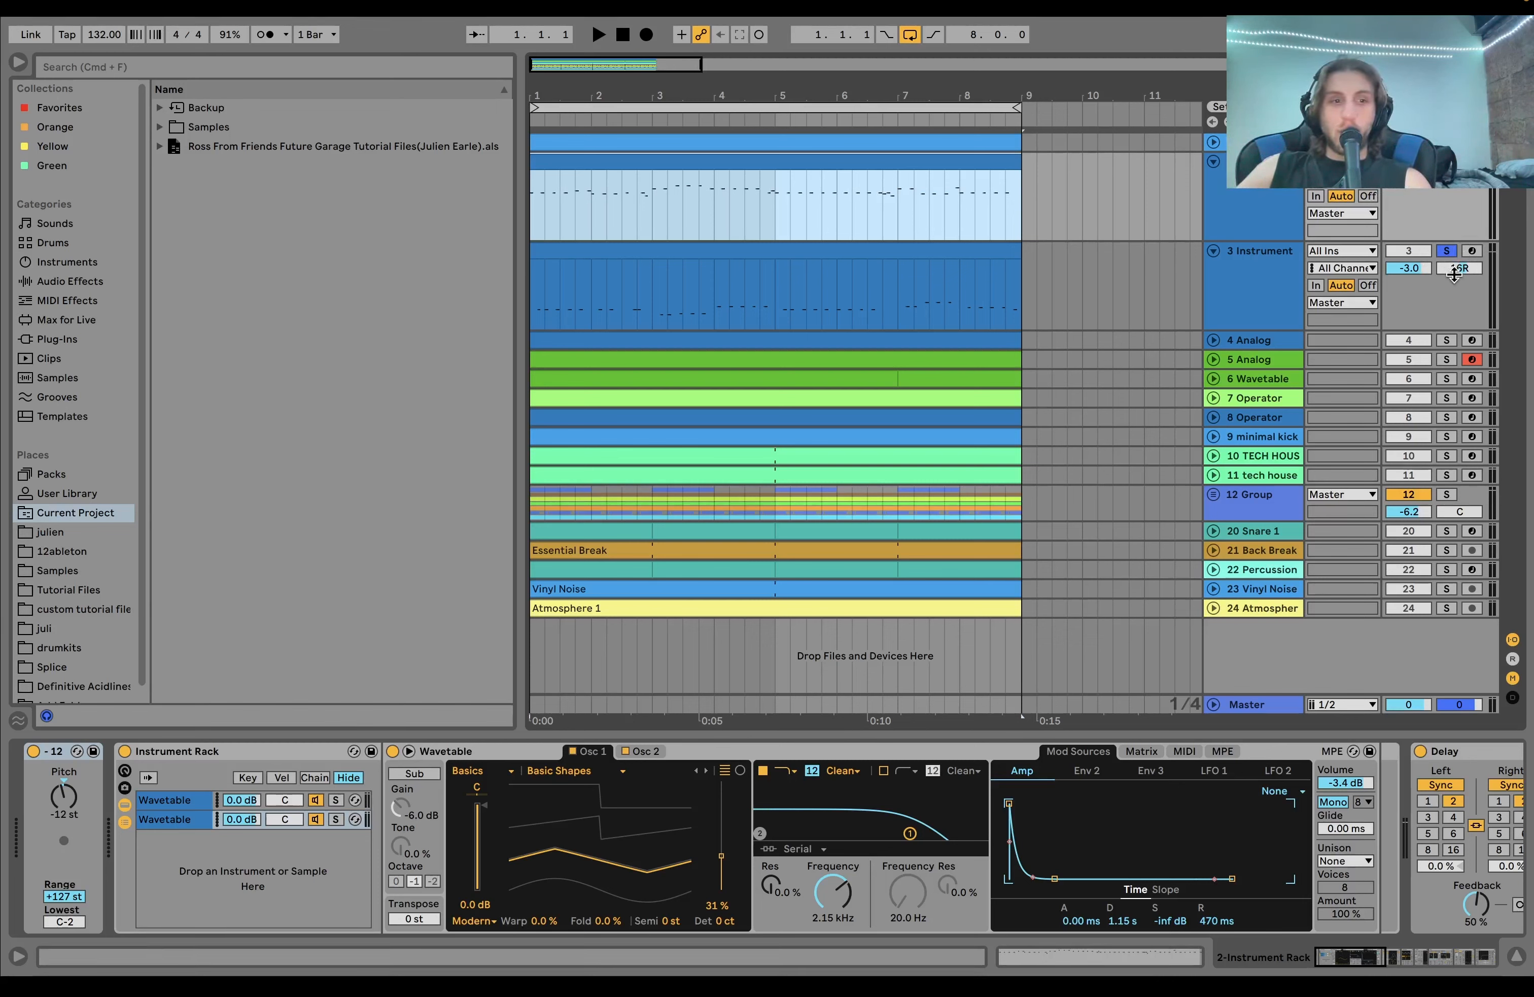
{"action": "key", "text": "space"}
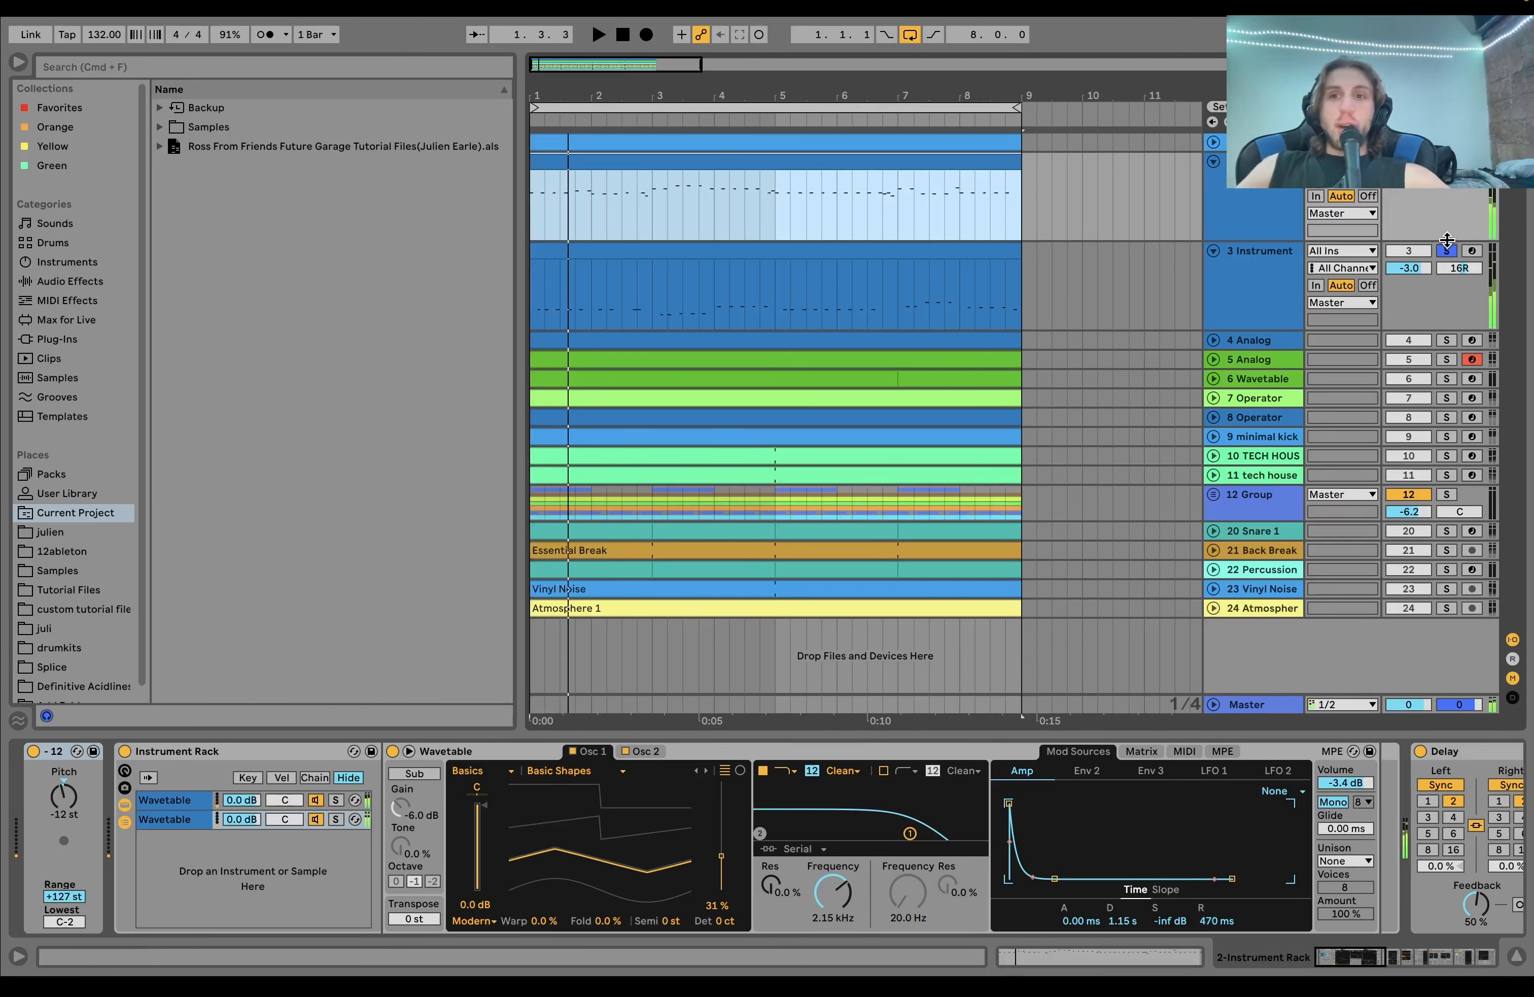
Step: Turn off solo on track 3 and play track 2 on its own
{"action": "left_click", "coordinate": [1447, 250]}
{"action": "key", "text": "space"}
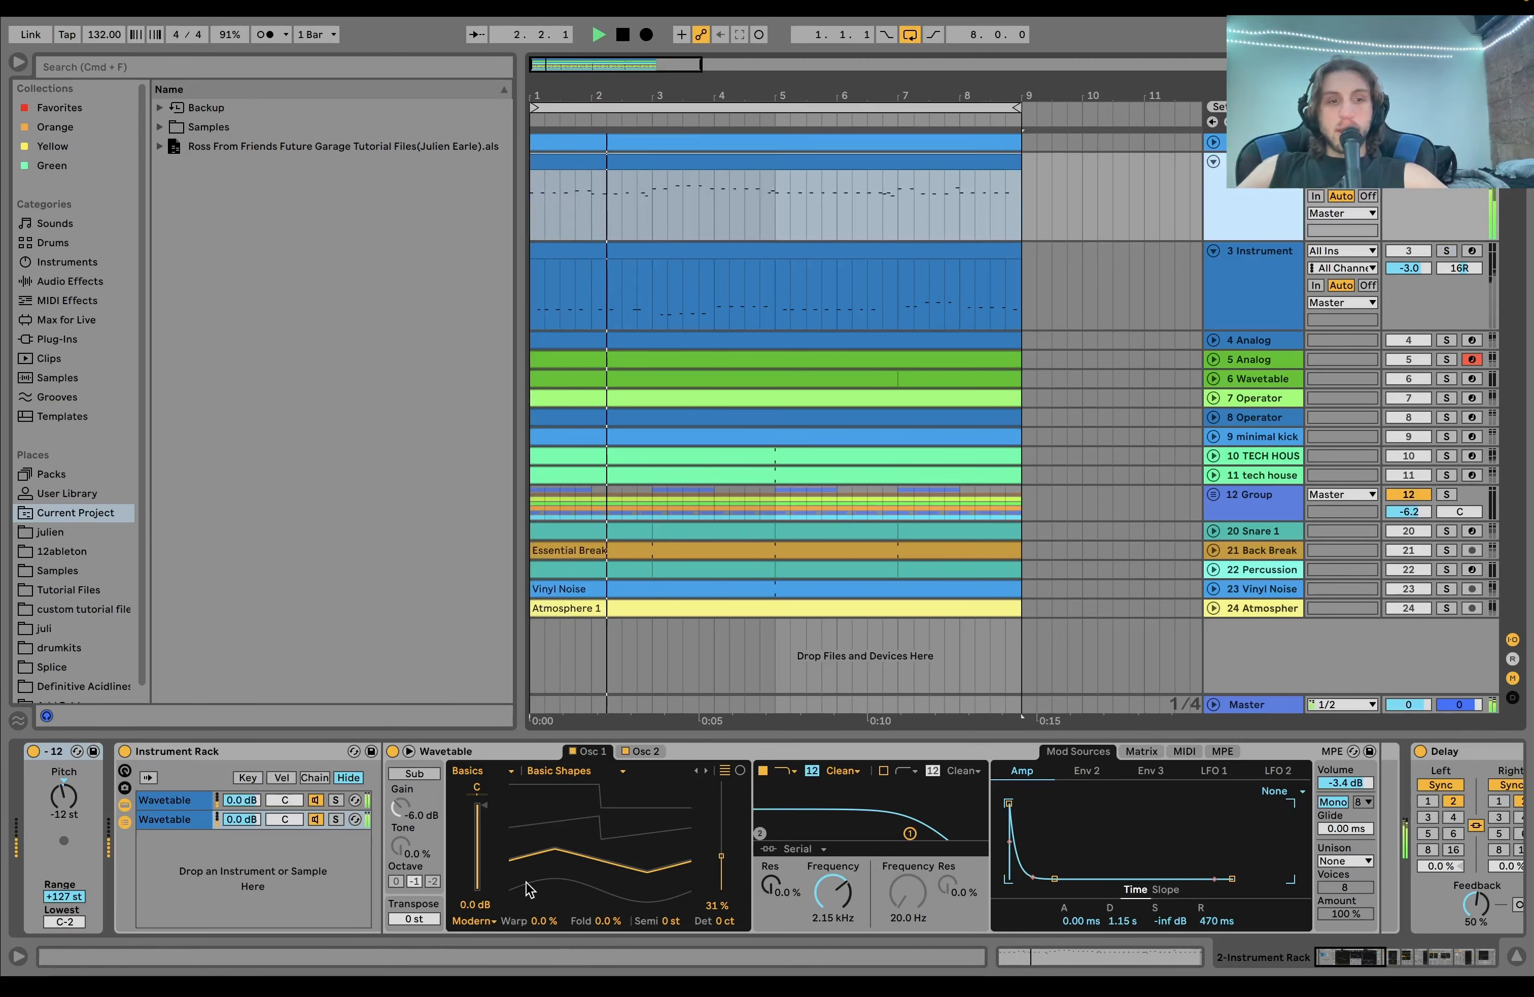
{"action": "key", "text": "space"}
Step: Solo the first Wavetable chain in track 2's instrument rack for a listen, and switch the solo to the second chain
{"action": "left_click", "coordinate": [336, 801]}
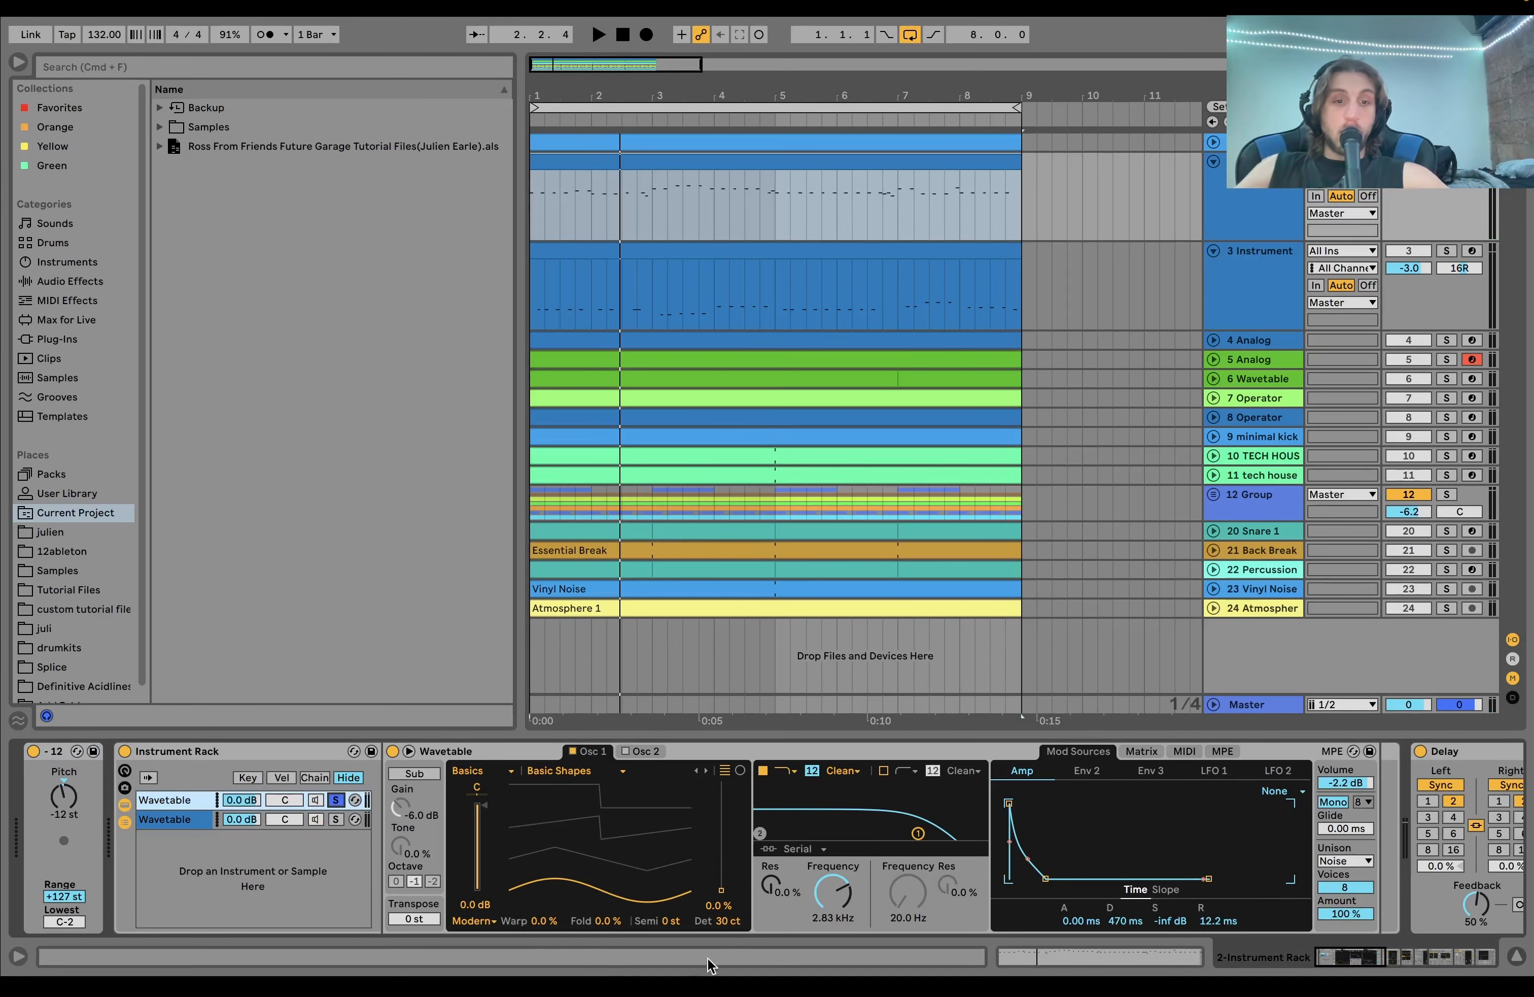
{"action": "key", "text": "space"}
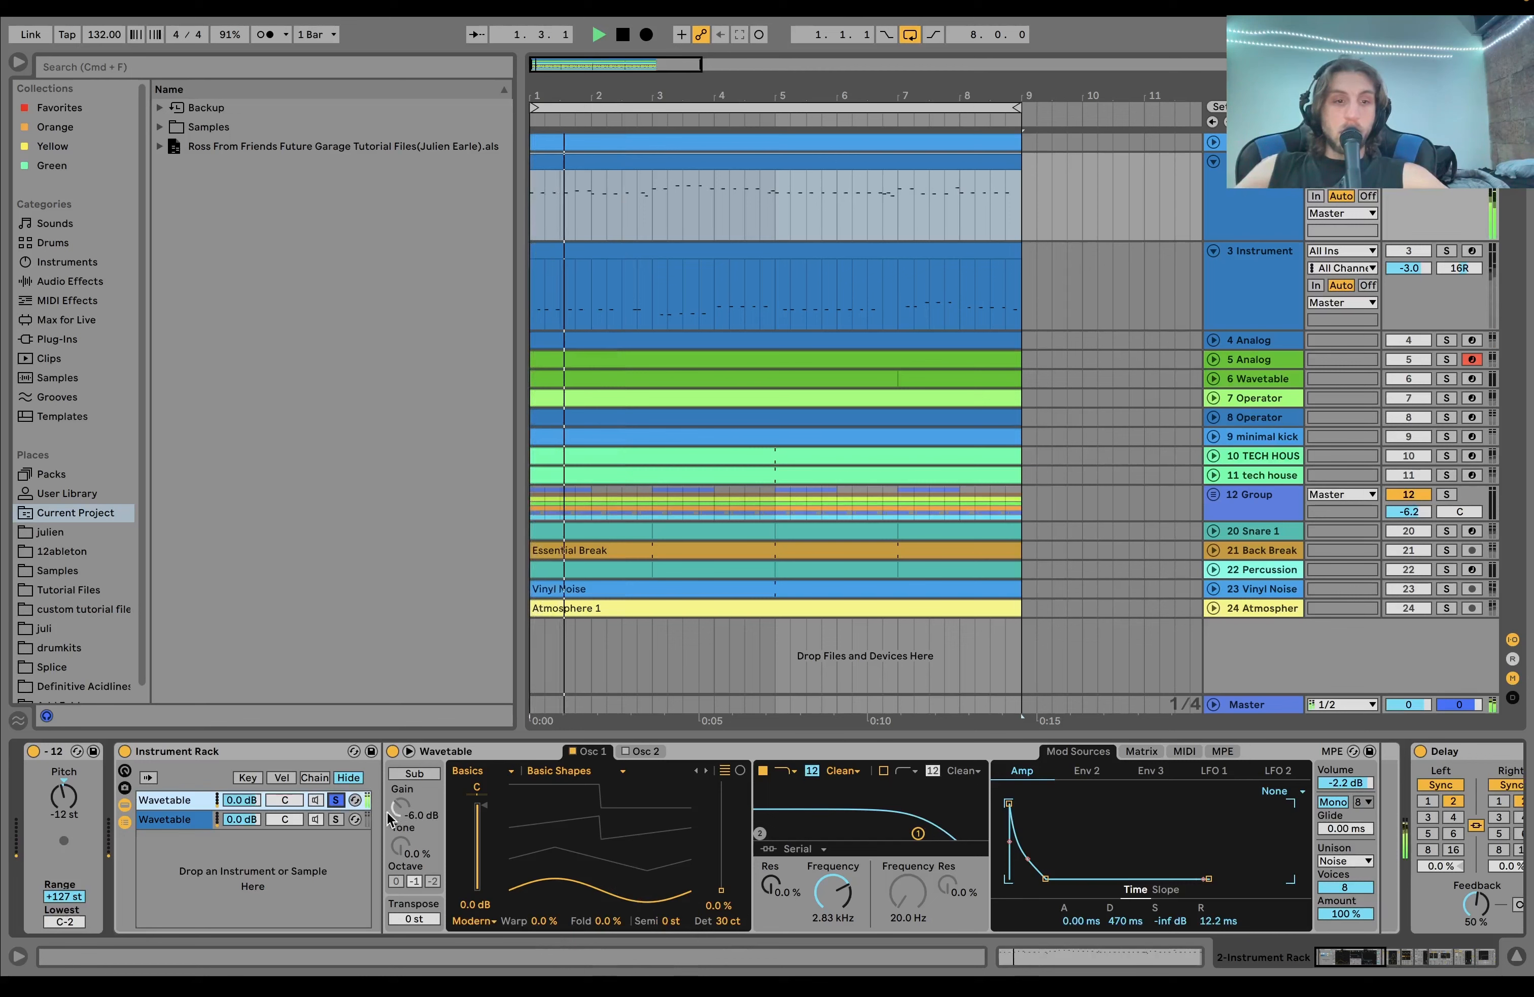
{"action": "left_click", "coordinate": [336, 820]}
{"action": "key", "text": "space"}
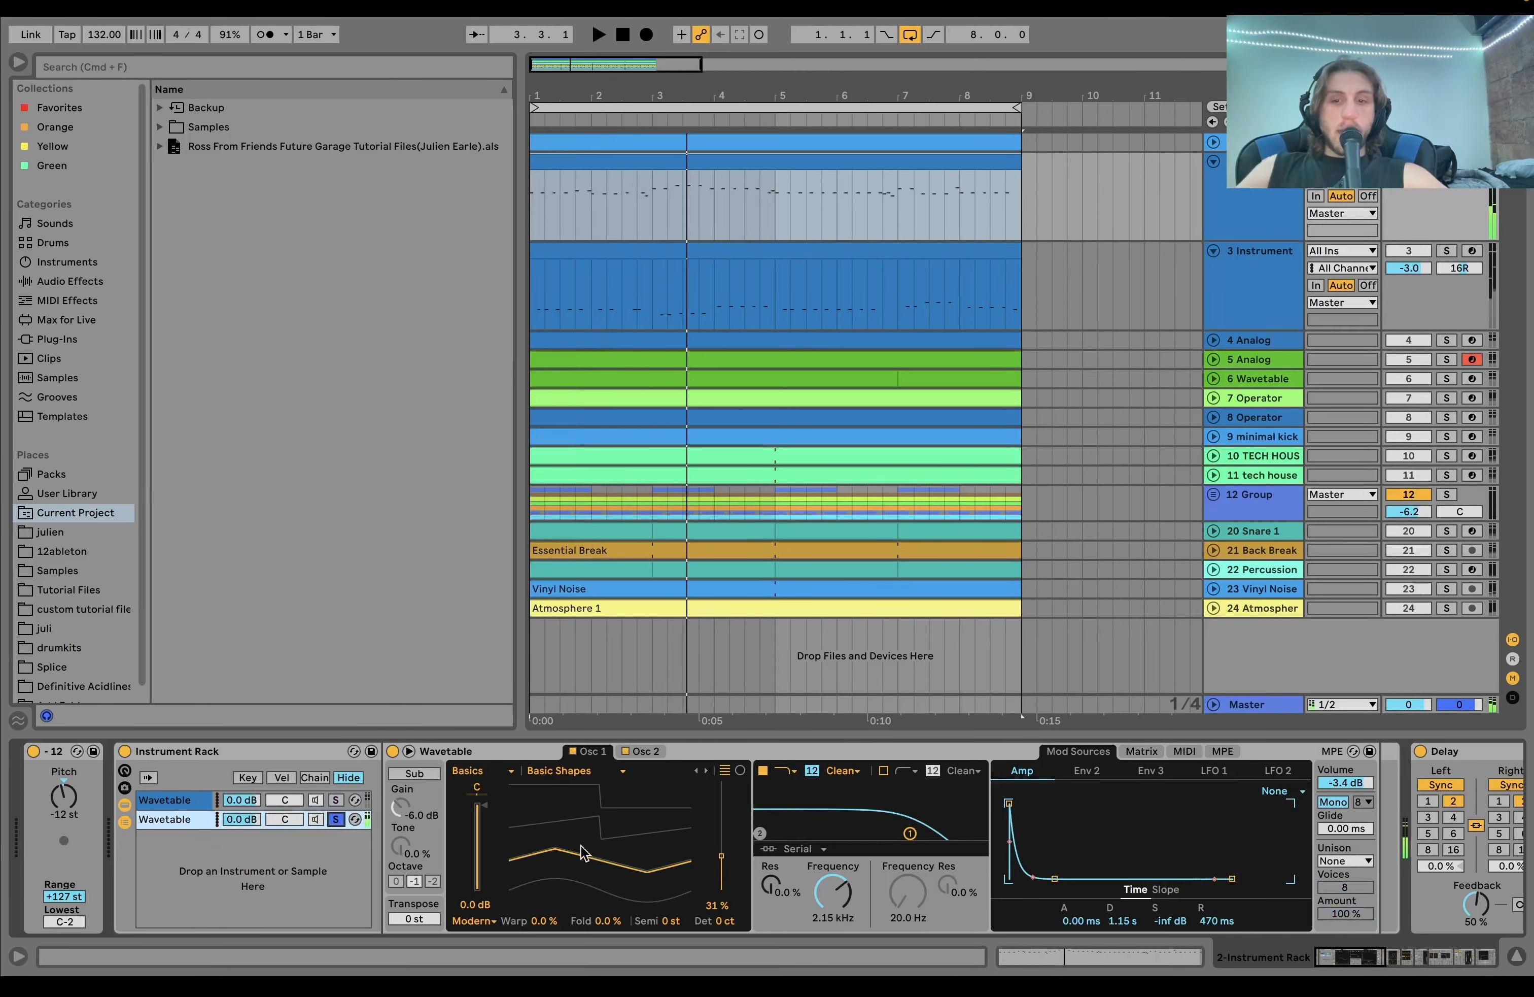
Step: Display Osc 2 of the second Wavetable and play the track while viewing the Delay, Chorus-Ensemble and Drum Buss settings
{"action": "left_click", "coordinate": [653, 750]}
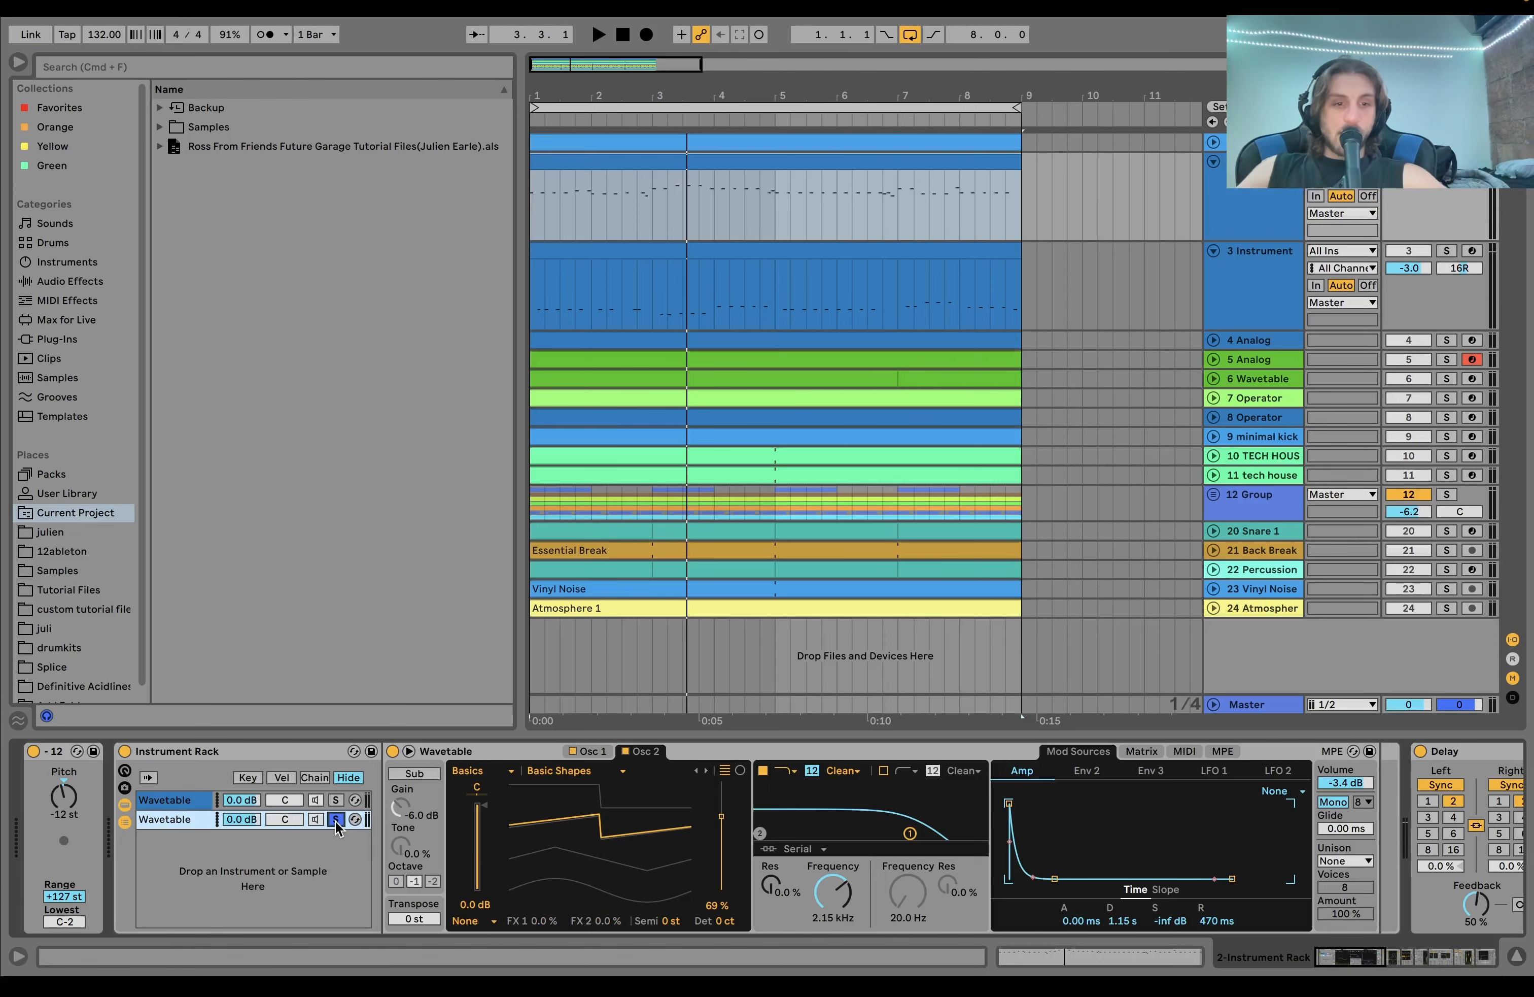
{"action": "key", "text": "space"}
{"action": "scroll", "coordinate": [337, 827], "scroll_direction": "right", "scroll_amount": 10}
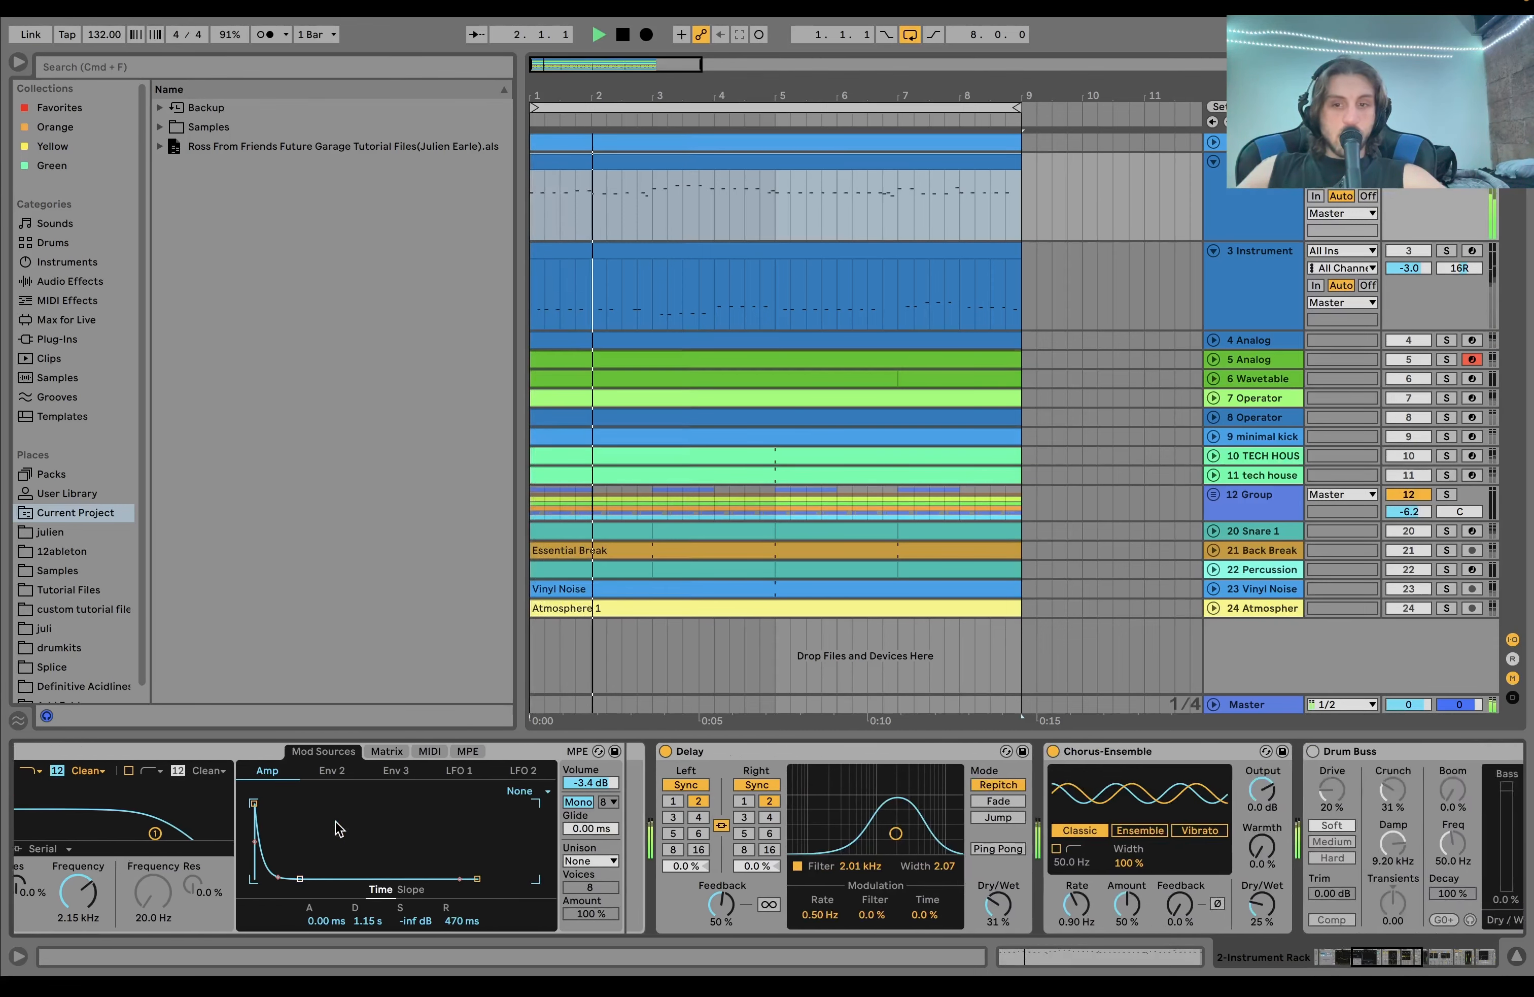
{"action": "scroll", "coordinate": [337, 827], "scroll_direction": "right", "scroll_amount": 10}
{"action": "key", "text": "space"}
{"action": "scroll", "coordinate": [337, 827], "scroll_direction": "left", "scroll_amount": 10}
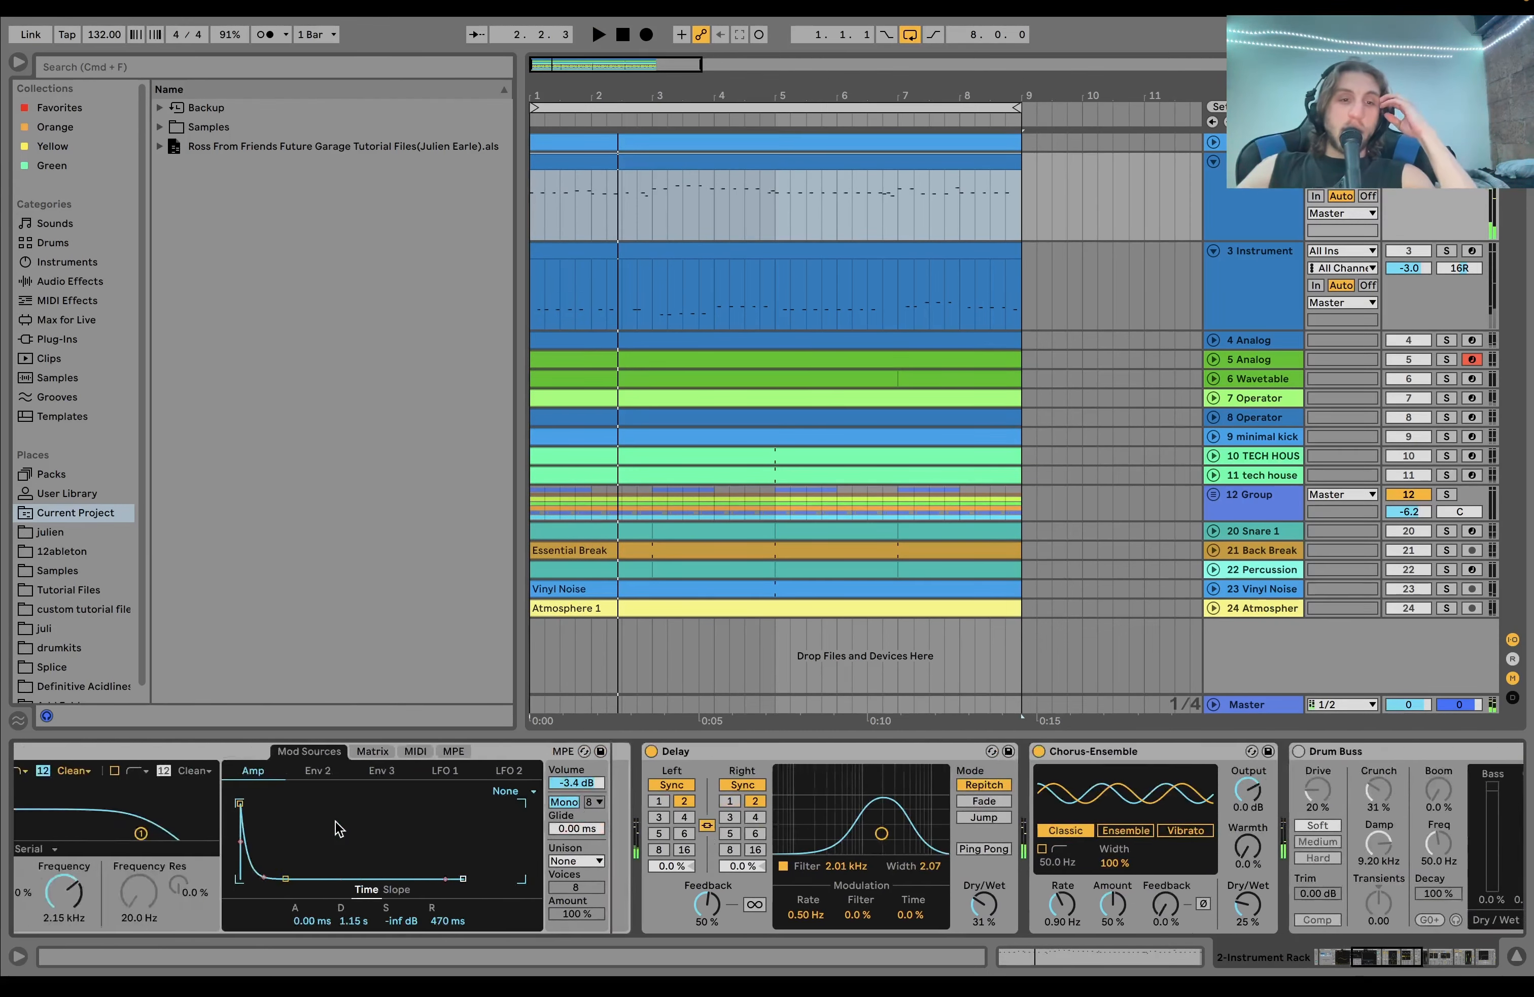
Step: Solo the first Wavetable chain in track 2's instrument rack and play it for a short listen
{"action": "scroll", "coordinate": [339, 828], "scroll_direction": "left", "scroll_amount": 10}
{"action": "left_click", "coordinate": [335, 801]}
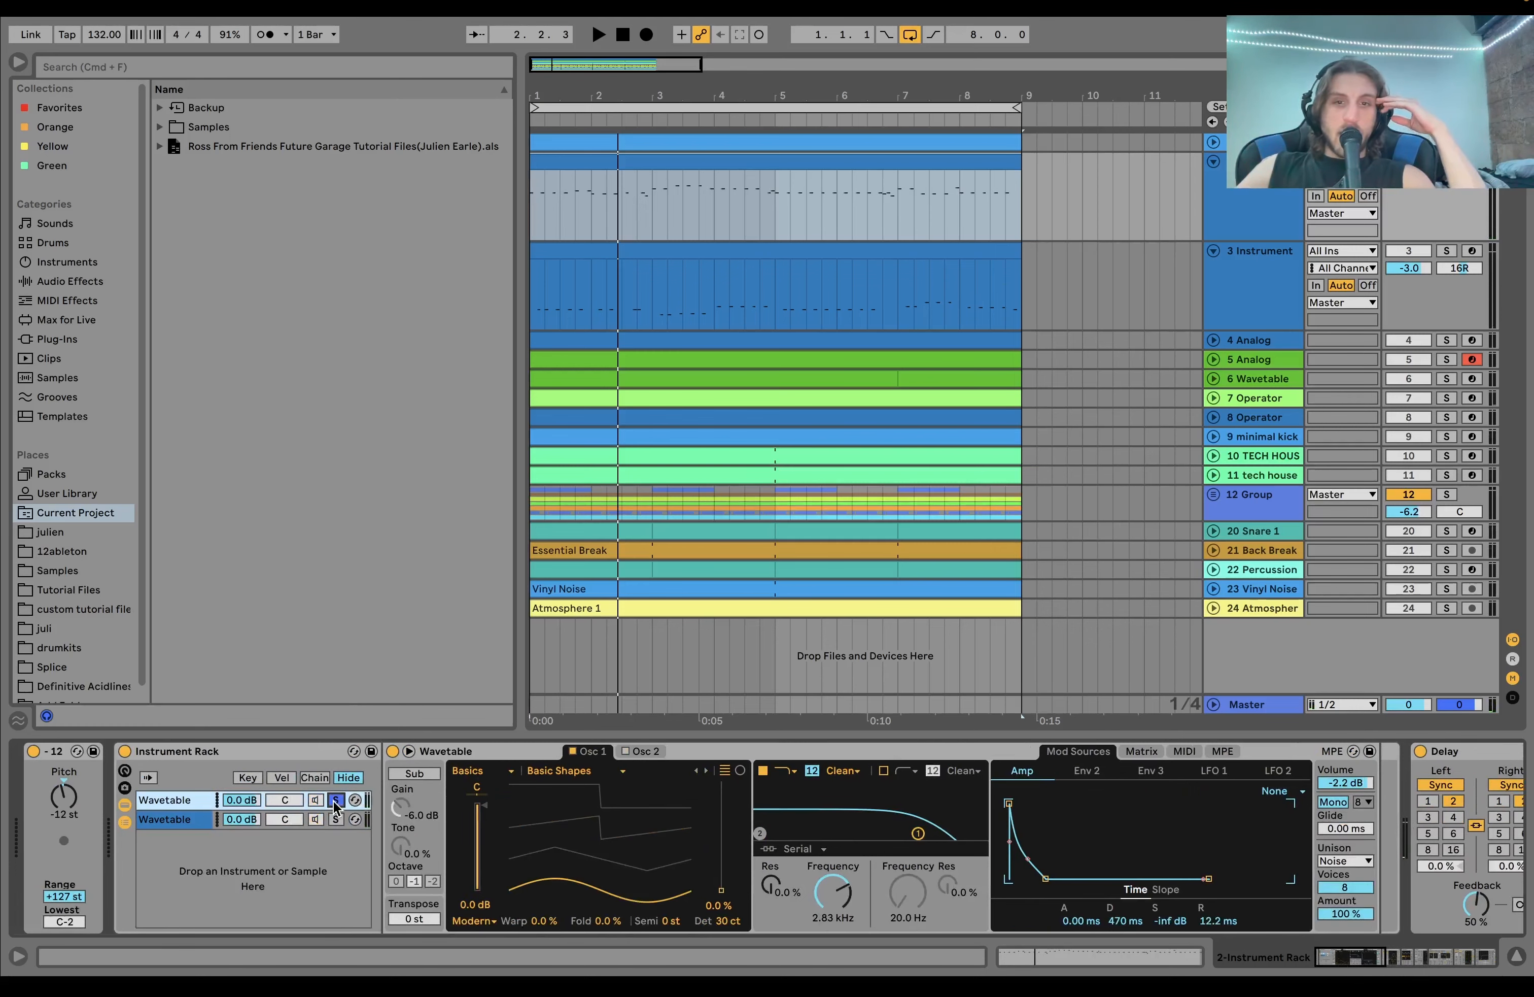
{"action": "key", "text": "space"}
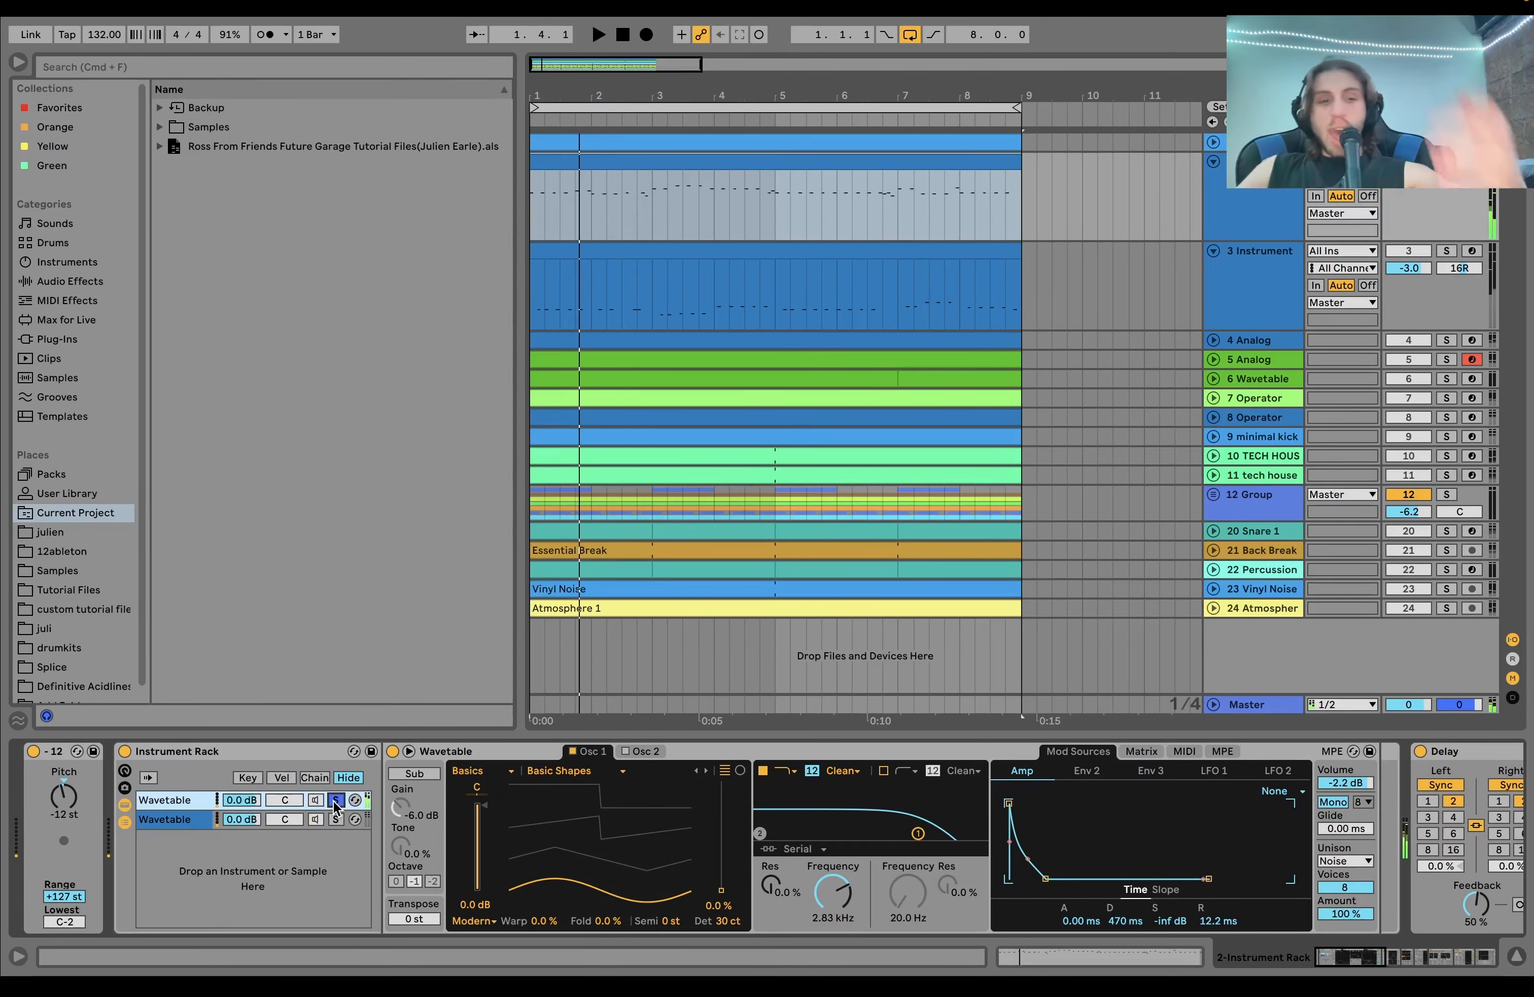
Step: Delete the Drum Buss from track 2's effect chain and bring its Reverb, Compressor and Auto Filter into view
{"action": "scroll", "coordinate": [335, 805], "scroll_direction": "right", "scroll_amount": 15}
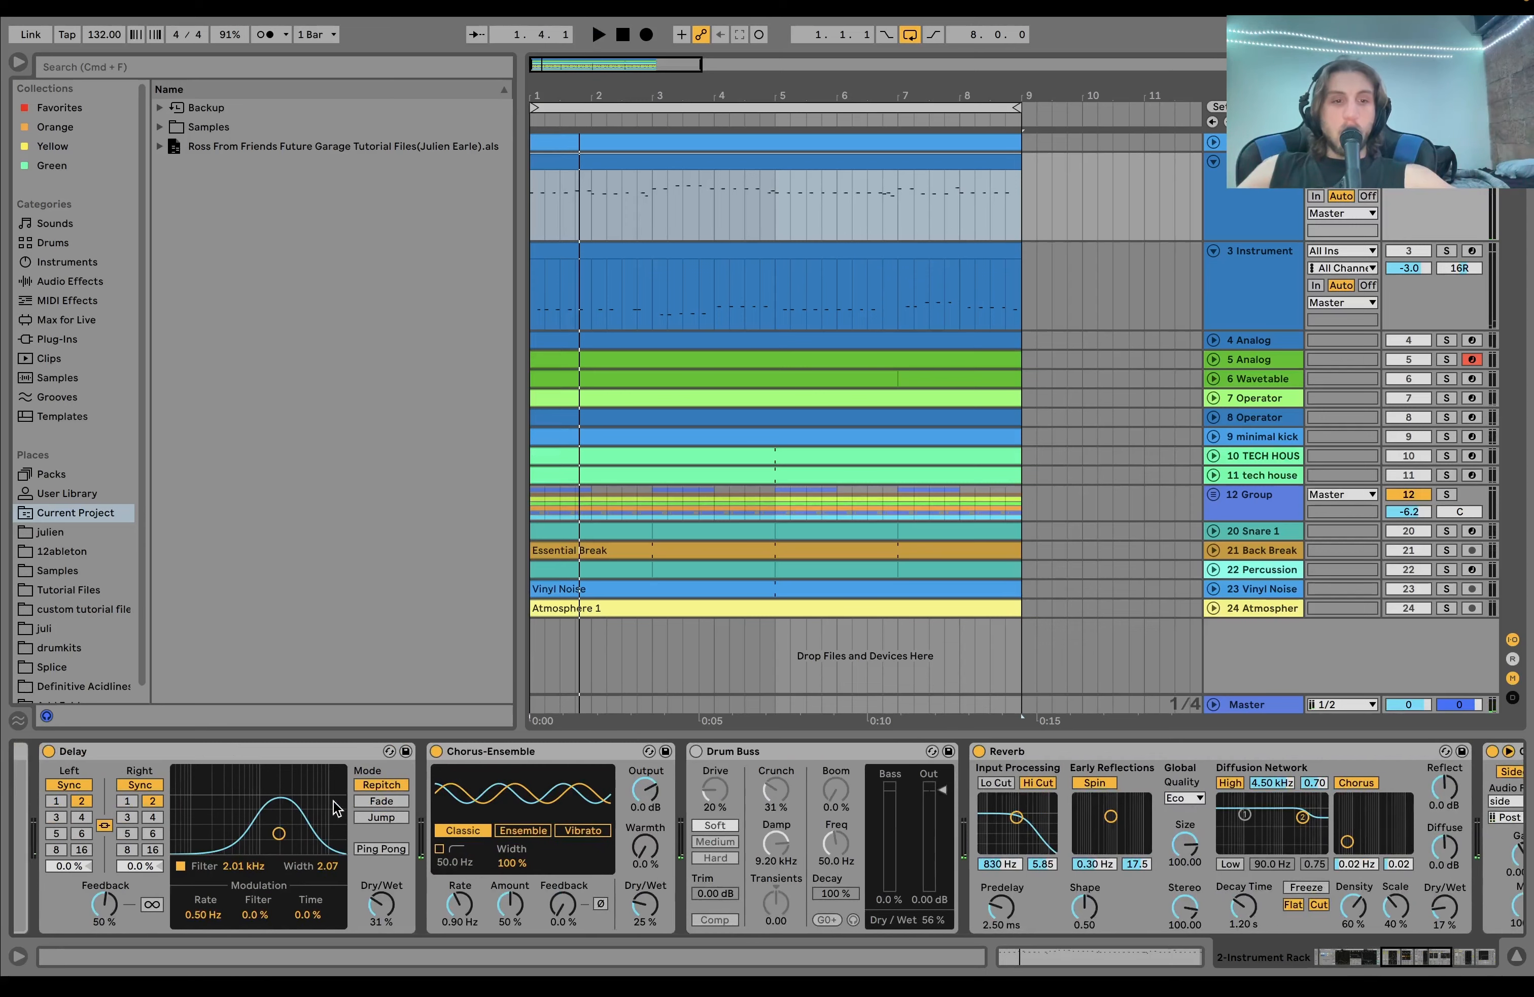
{"action": "scroll", "coordinate": [335, 806], "scroll_direction": "left", "scroll_amount": 4}
{"action": "scroll", "coordinate": [365, 834], "scroll_direction": "right", "scroll_amount": 7}
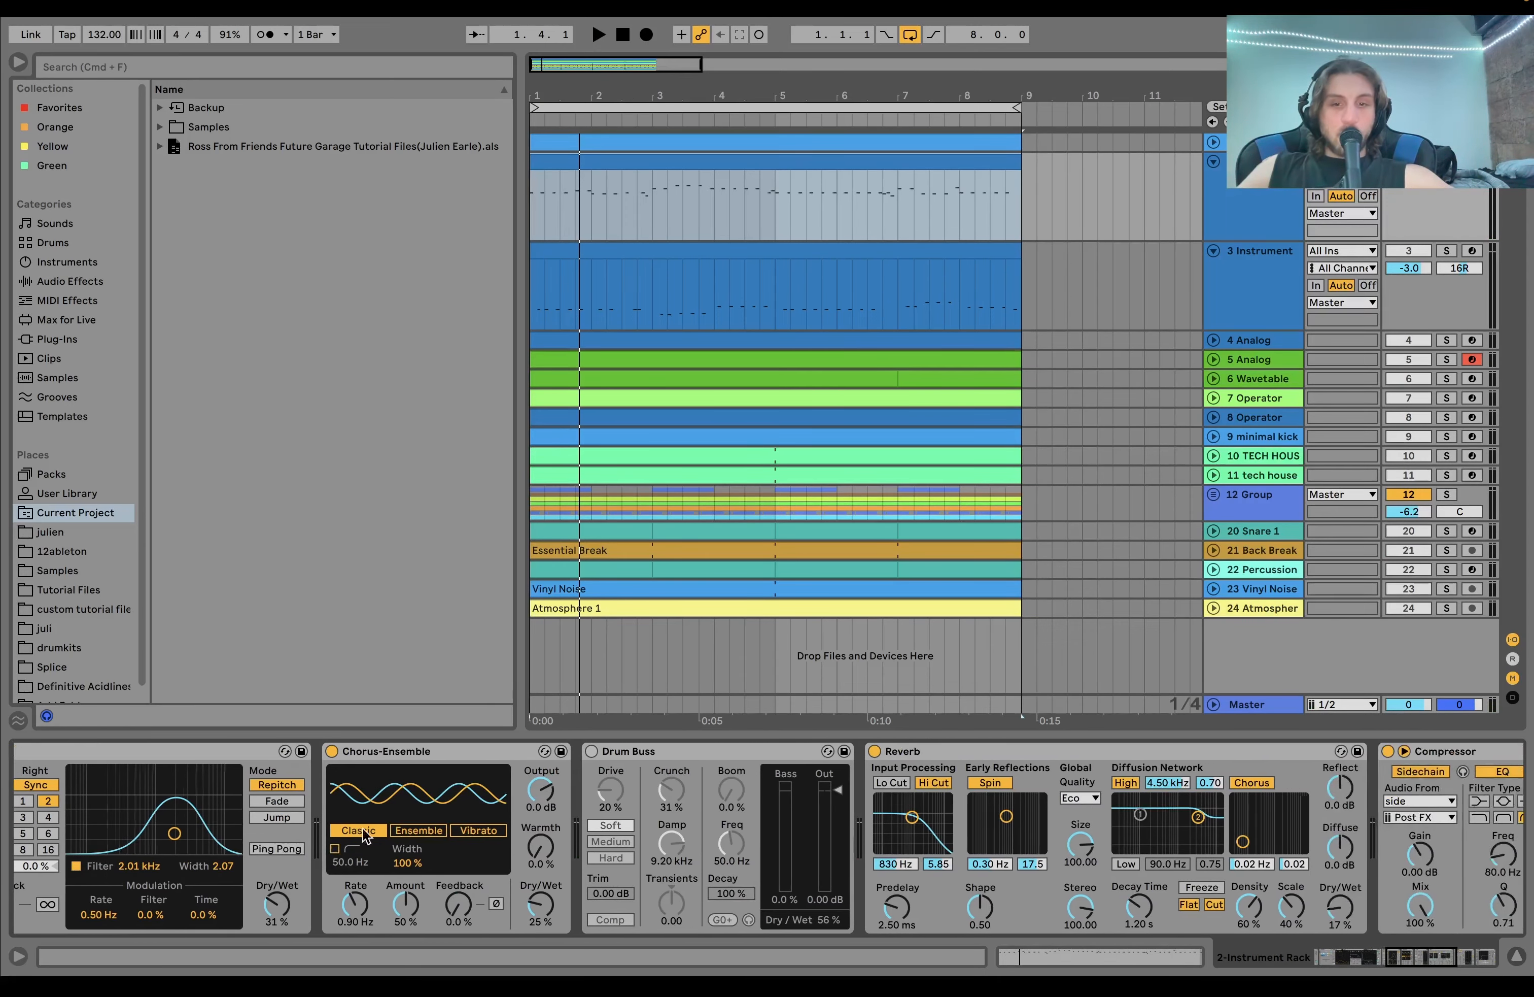
{"action": "left_click", "coordinate": [674, 753]}
{"action": "key", "text": "Delete"}
{"action": "scroll", "coordinate": [674, 755], "scroll_direction": "right", "scroll_amount": 8}
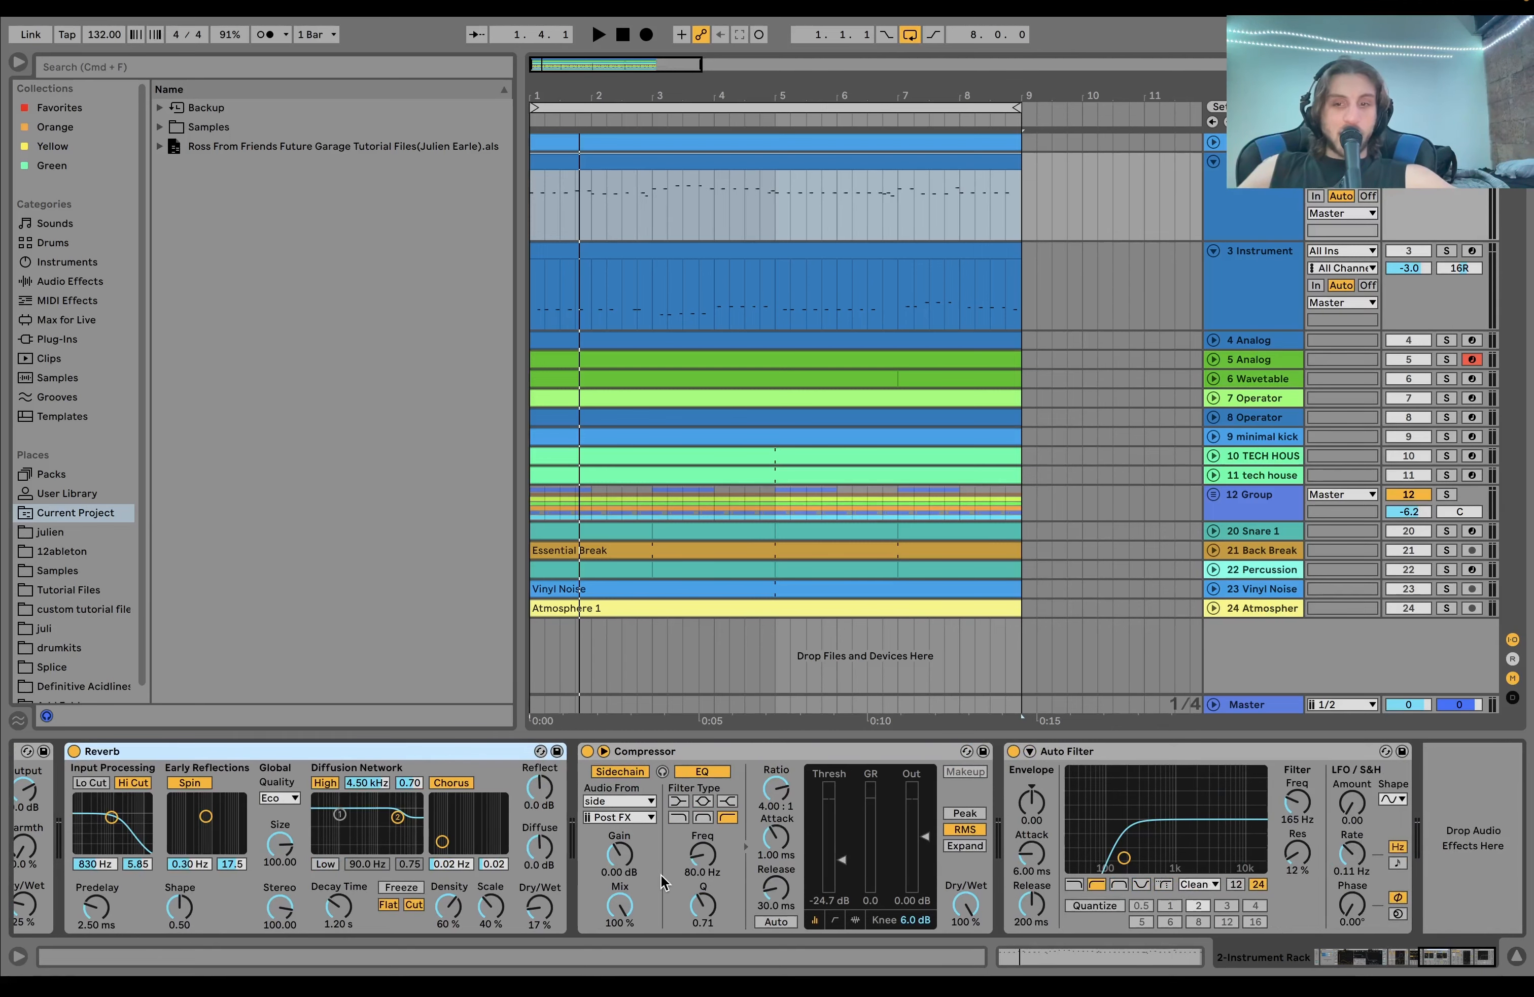
Step: Solo track 3, show its device chain, select its whole clip and play it
{"action": "left_click", "coordinate": [1447, 251]}
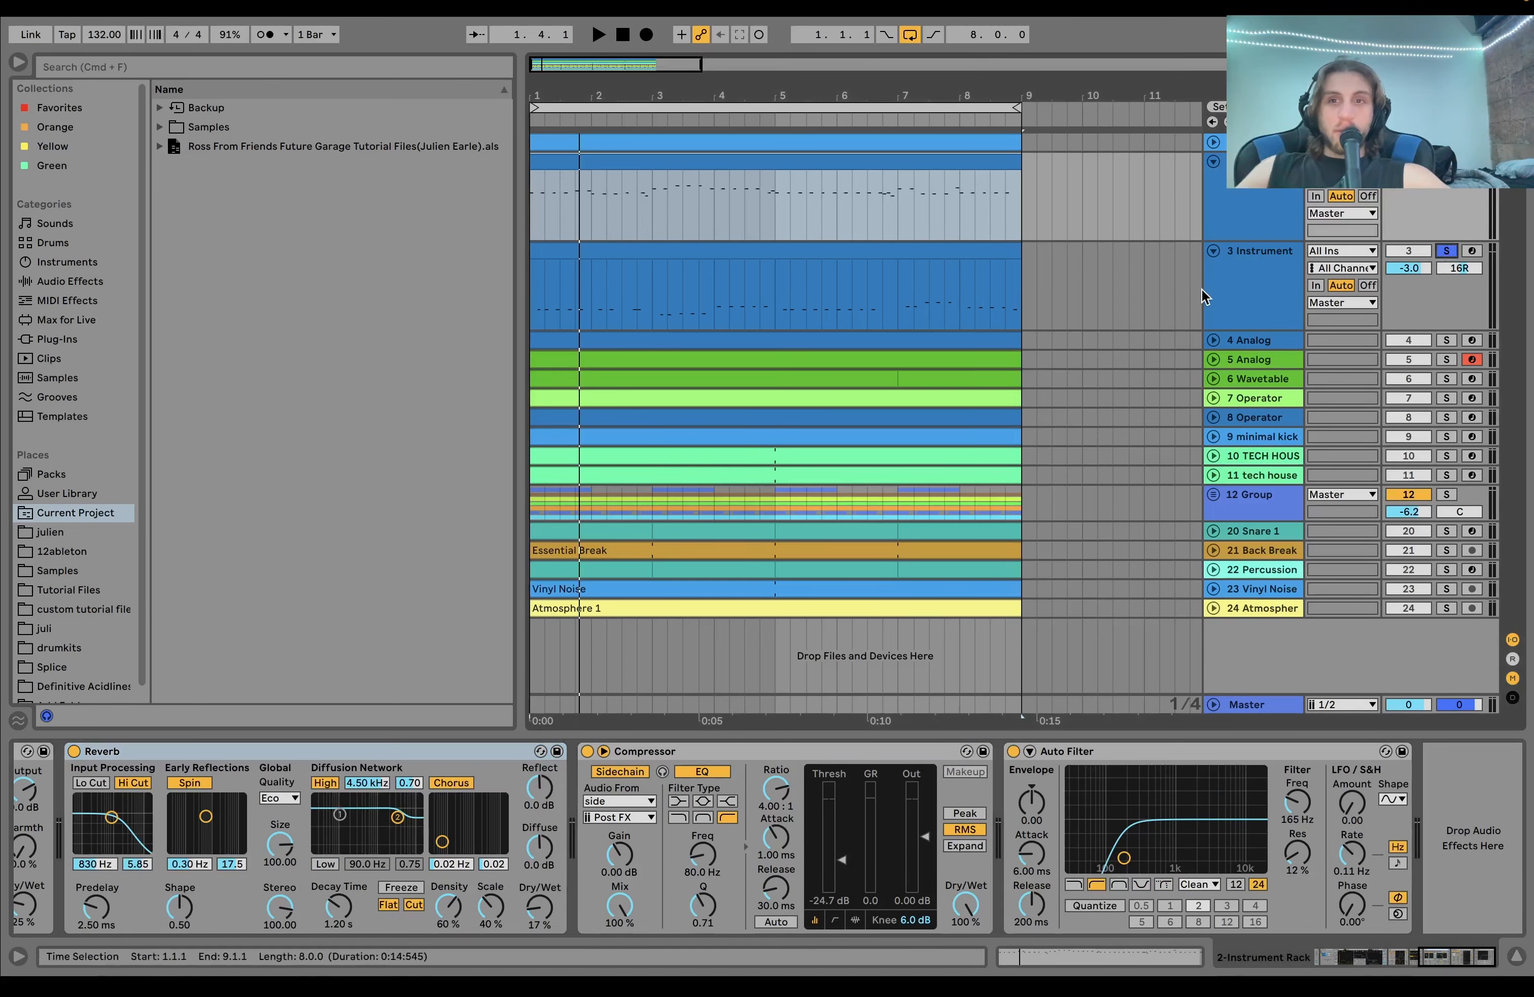
{"action": "left_click", "coordinate": [1235, 298]}
{"action": "left_click", "coordinate": [999, 285]}
{"action": "key", "text": "space"}
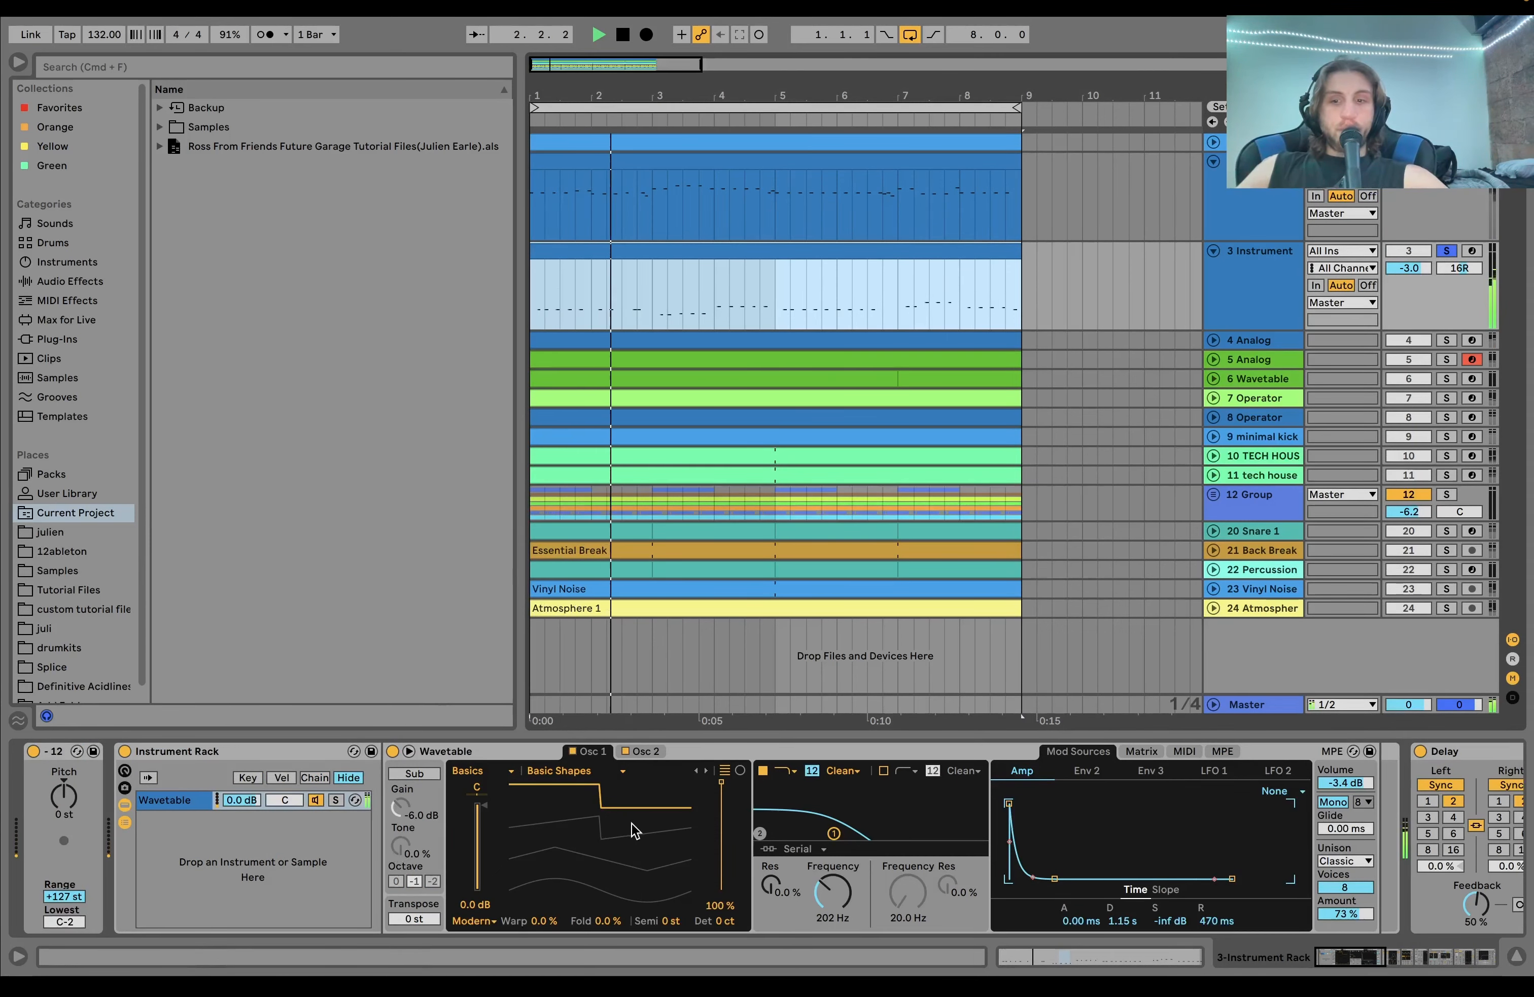
Step: Examine Osc 1, Osc 2 and the amp envelope of track 3's Wavetable while playing the track
{"action": "left_click", "coordinate": [645, 751]}
{"action": "left_click", "coordinate": [609, 752]}
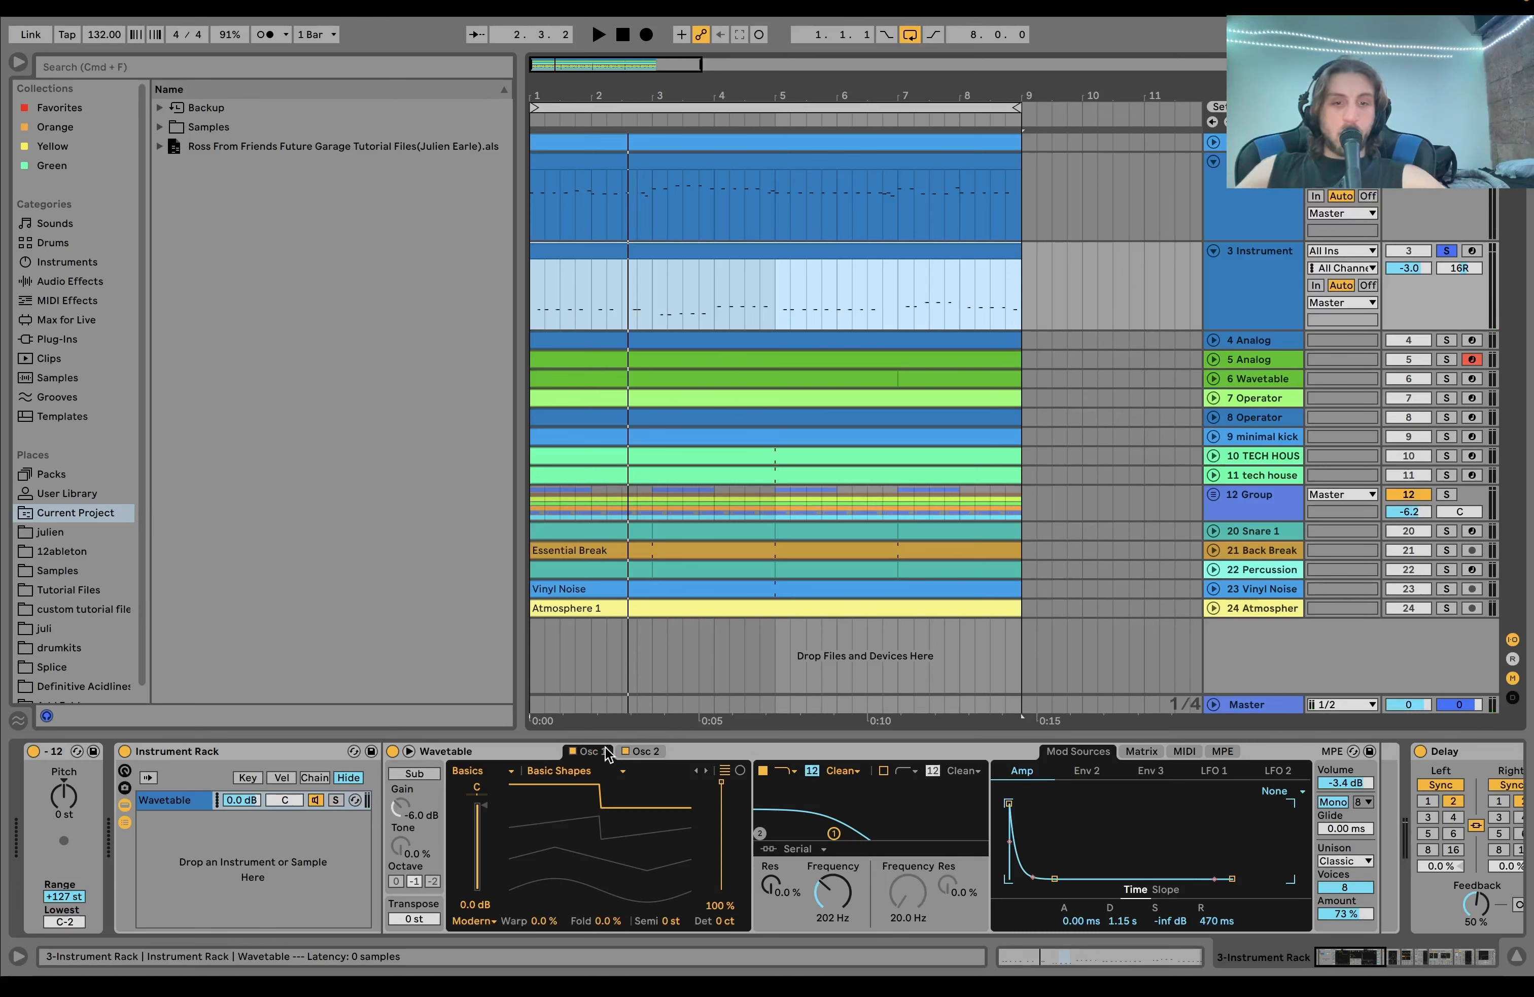
{"action": "left_click", "coordinate": [645, 752]}
{"action": "key", "text": "space"}
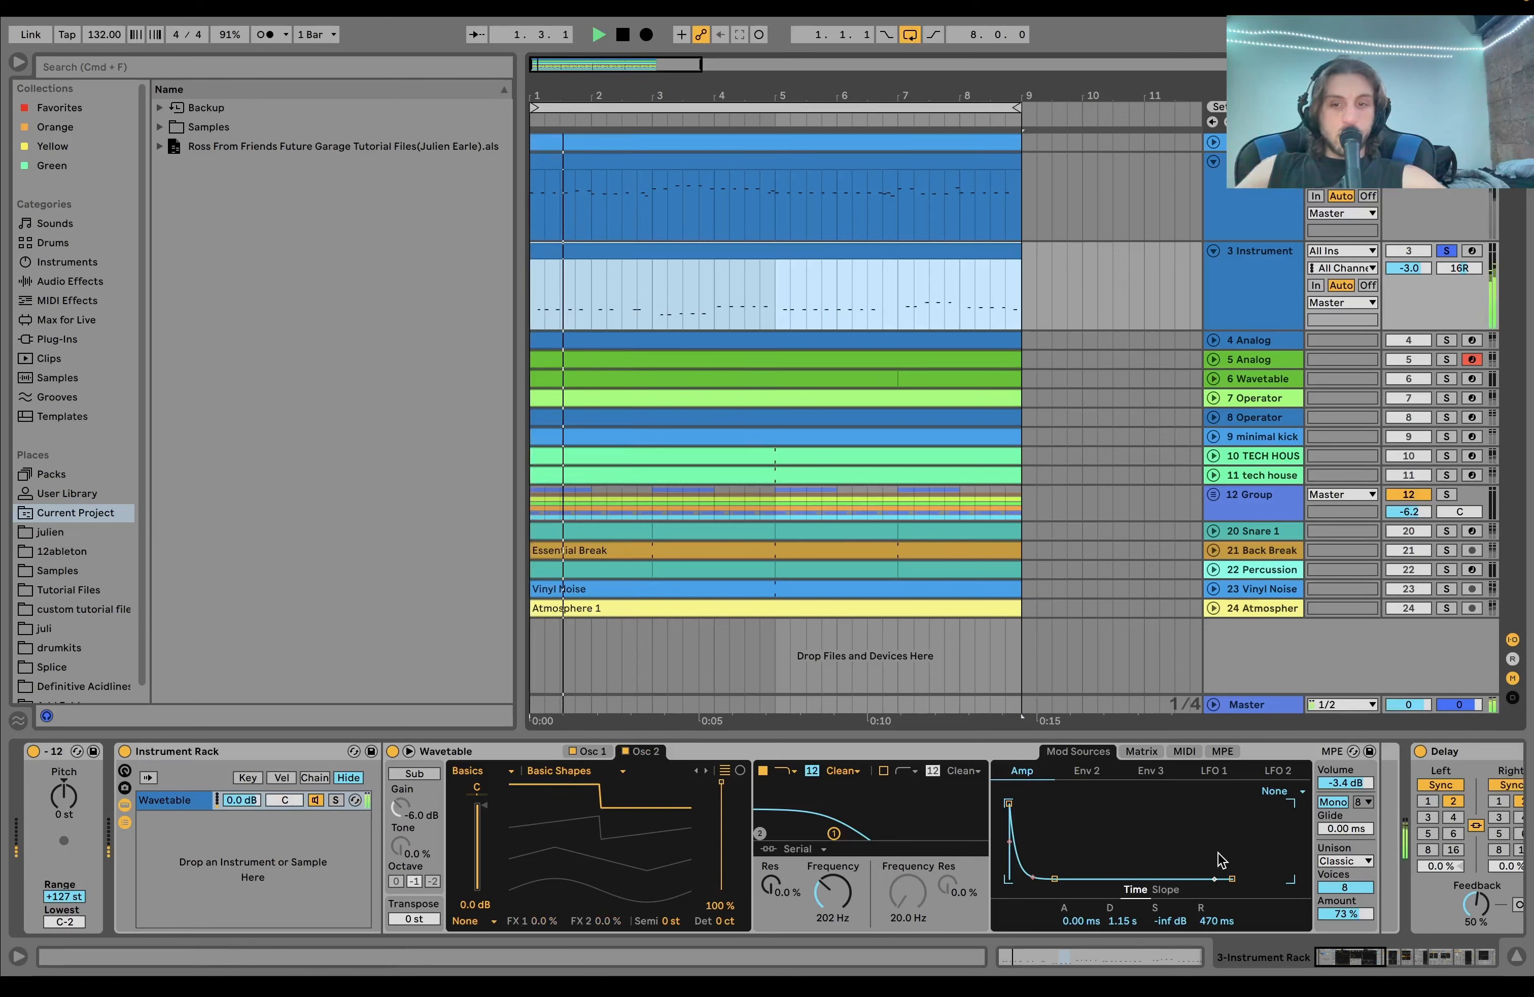
{"action": "left_click", "coordinate": [1126, 752]}
{"action": "left_click", "coordinate": [1078, 751]}
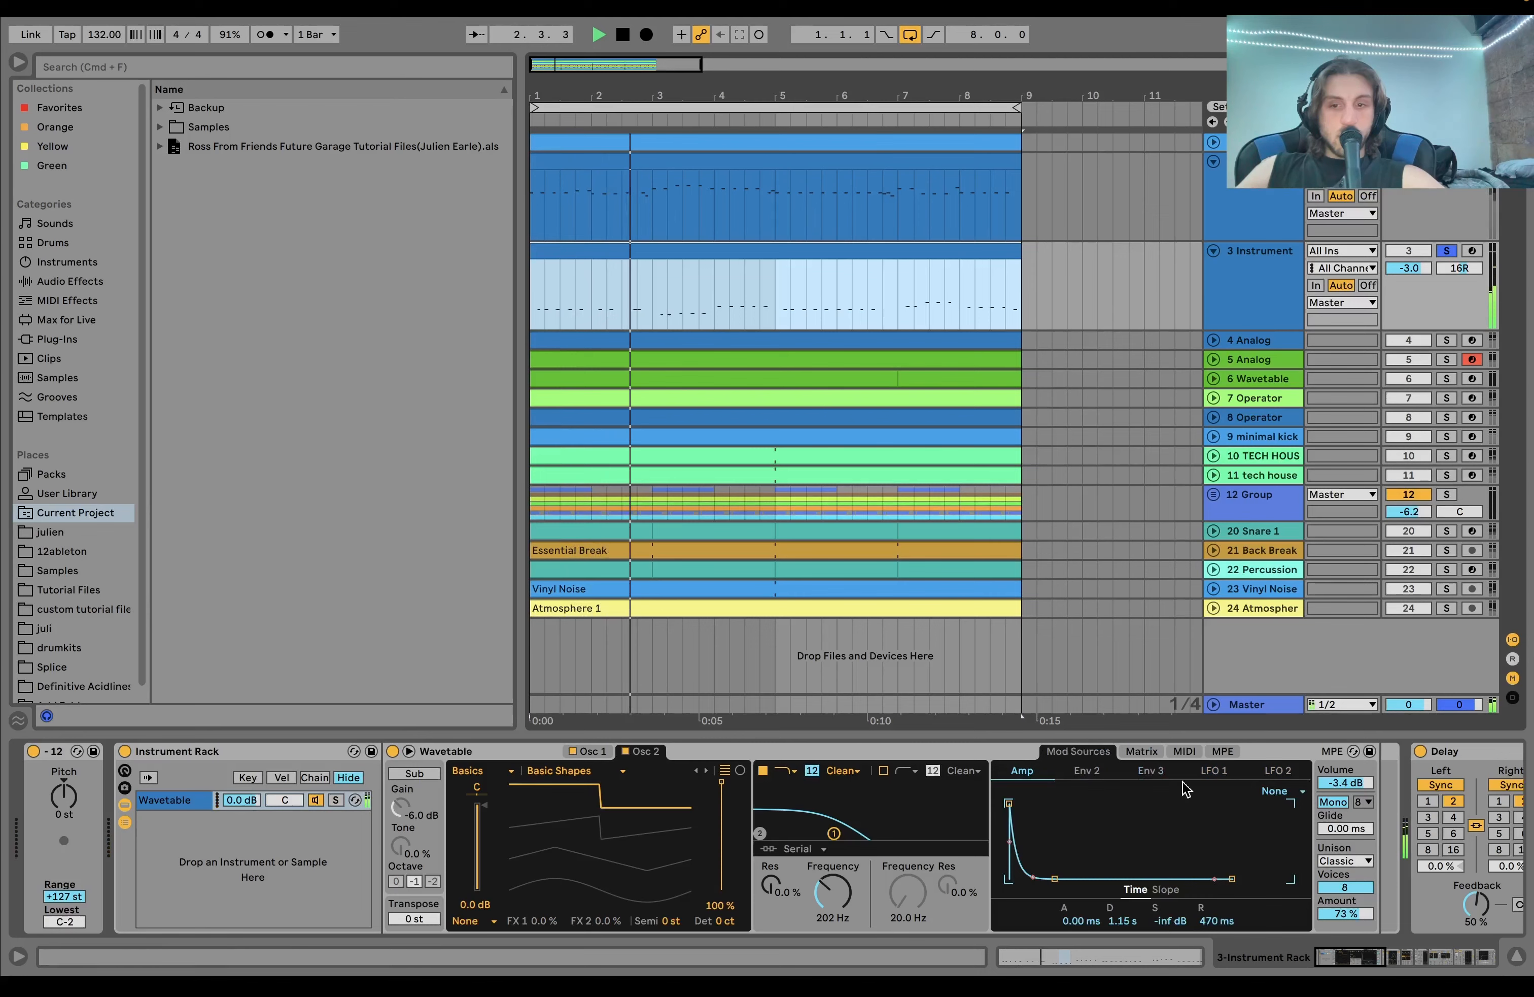
{"action": "key", "text": "space"}
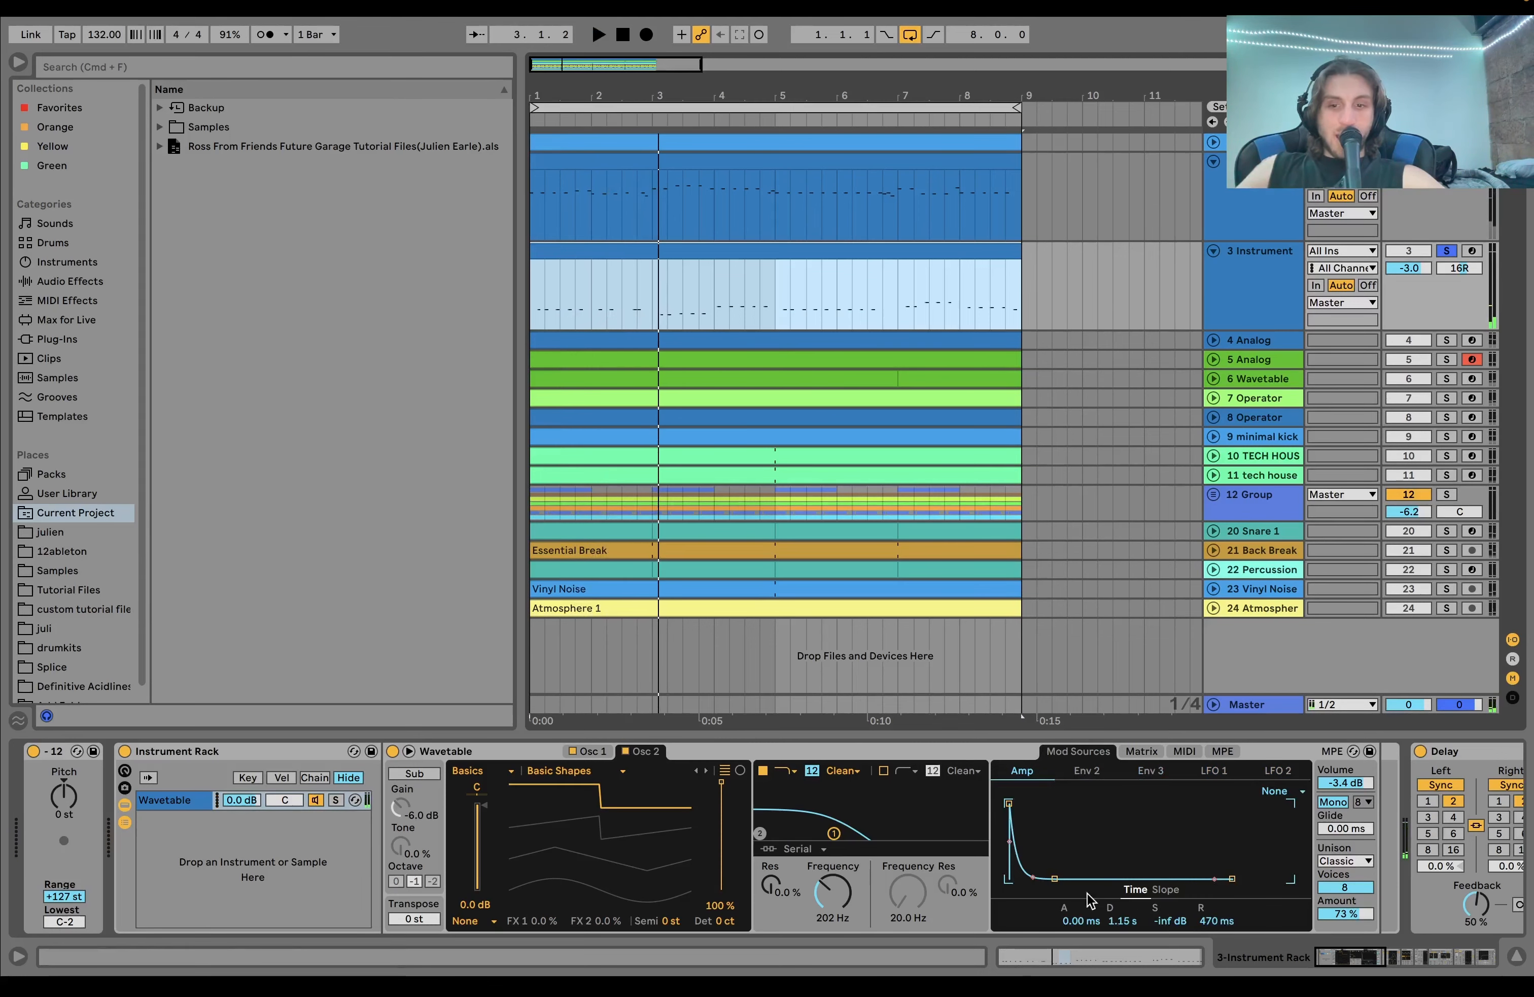
Step: Delete the Drum Buss from track 3's effect chain and bring its Reverb, Compressor and Auto Filter into view
{"action": "scroll", "coordinate": [1074, 896], "scroll_direction": "right", "scroll_amount": 15}
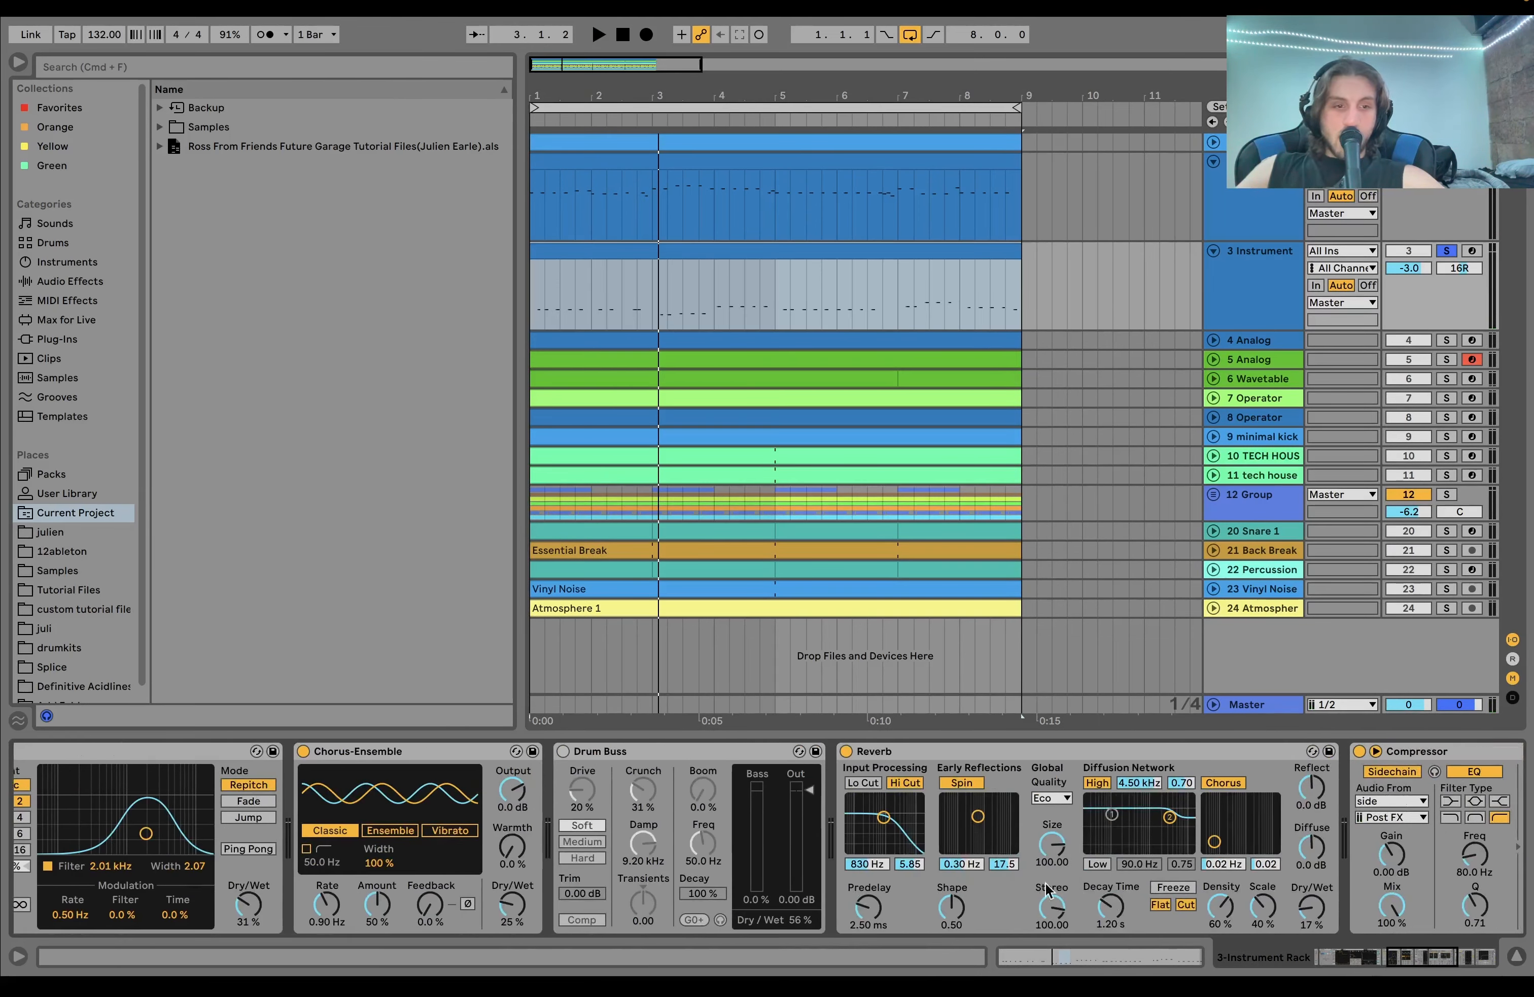
{"action": "left_click", "coordinate": [663, 750]}
{"action": "key", "text": "Delete"}
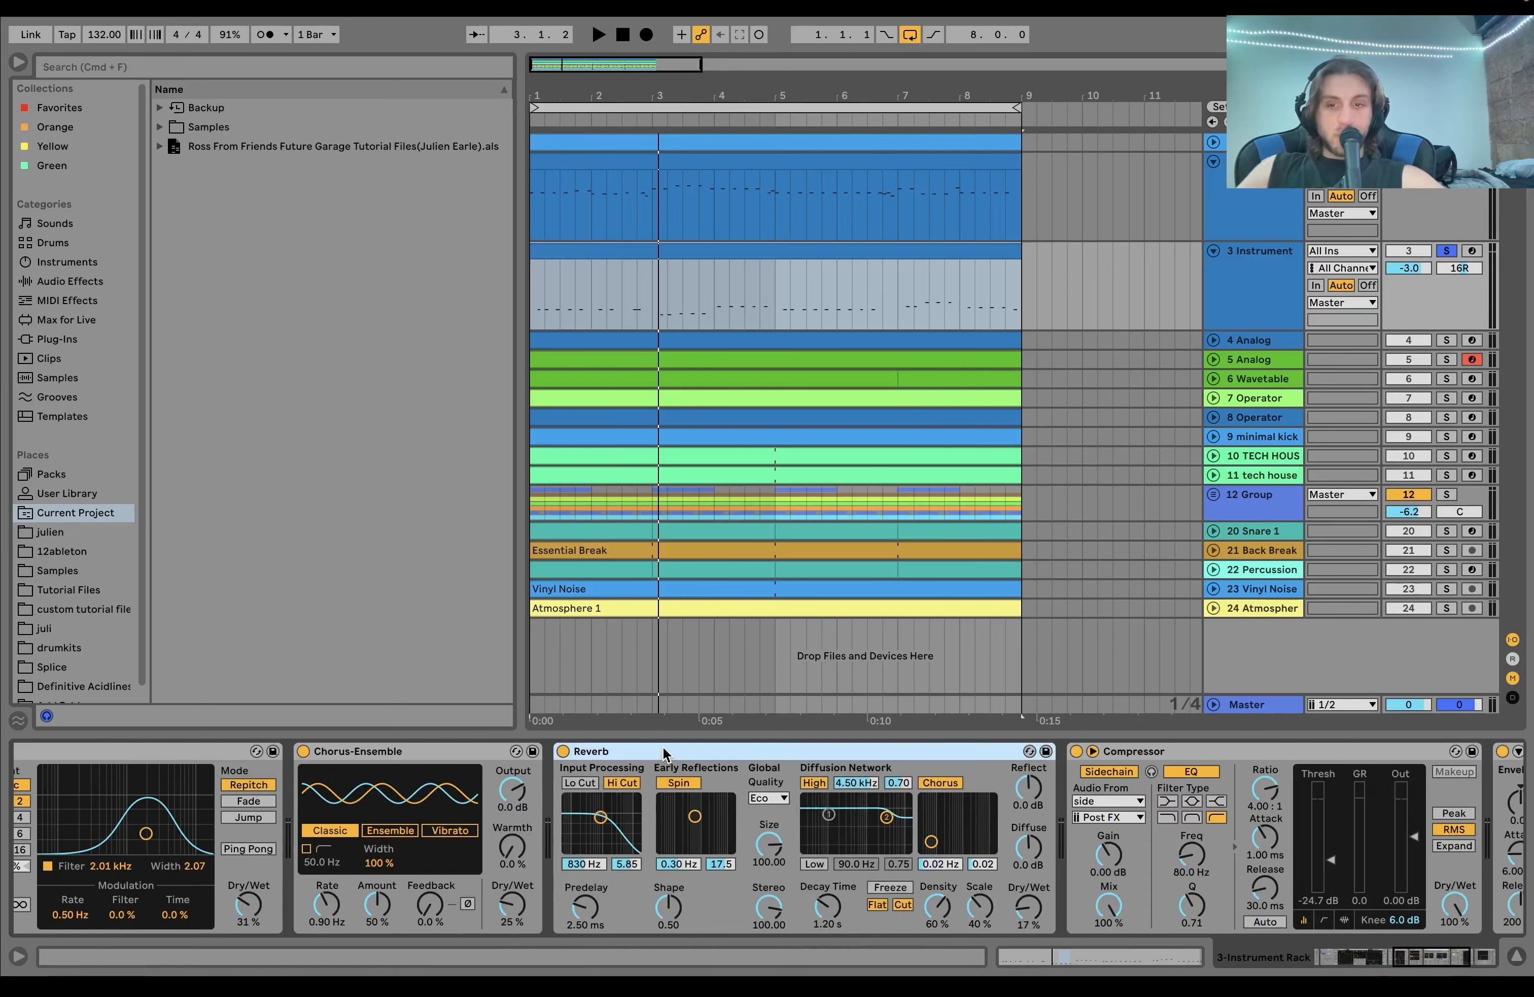
{"action": "scroll", "coordinate": [1035, 841], "scroll_direction": "right", "scroll_amount": 8}
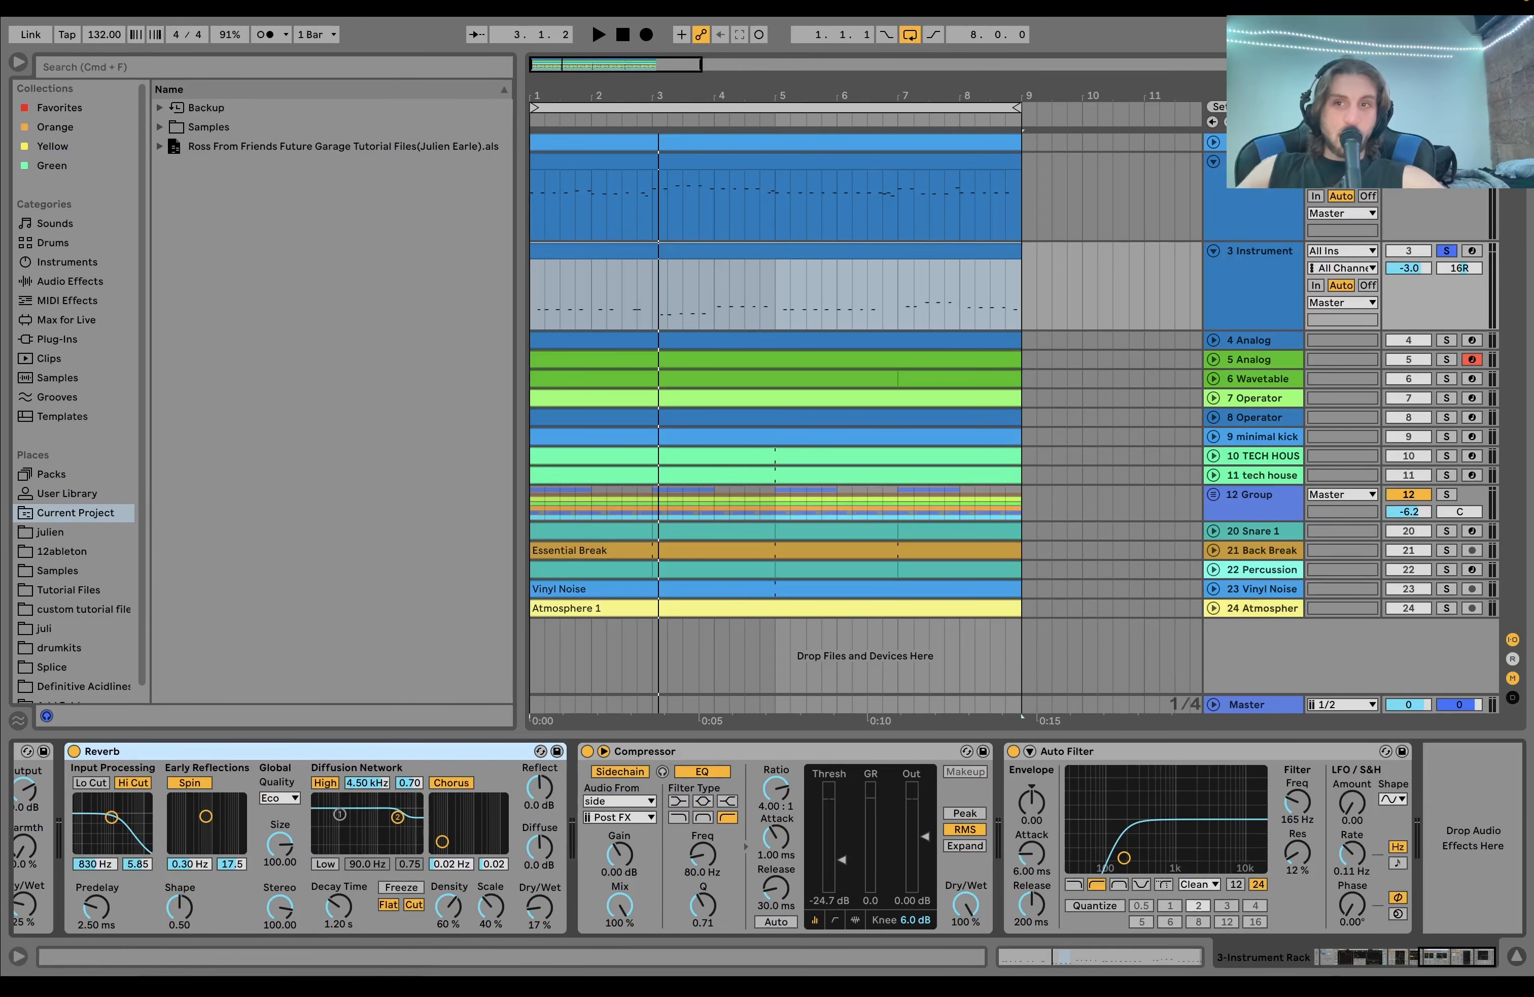
Step: Play tracks 2 and 3 together, and clear their solo to hear the full arrangement
{"action": "key", "text": "space"}
{"action": "left_click", "coordinate": [1241, 298]}
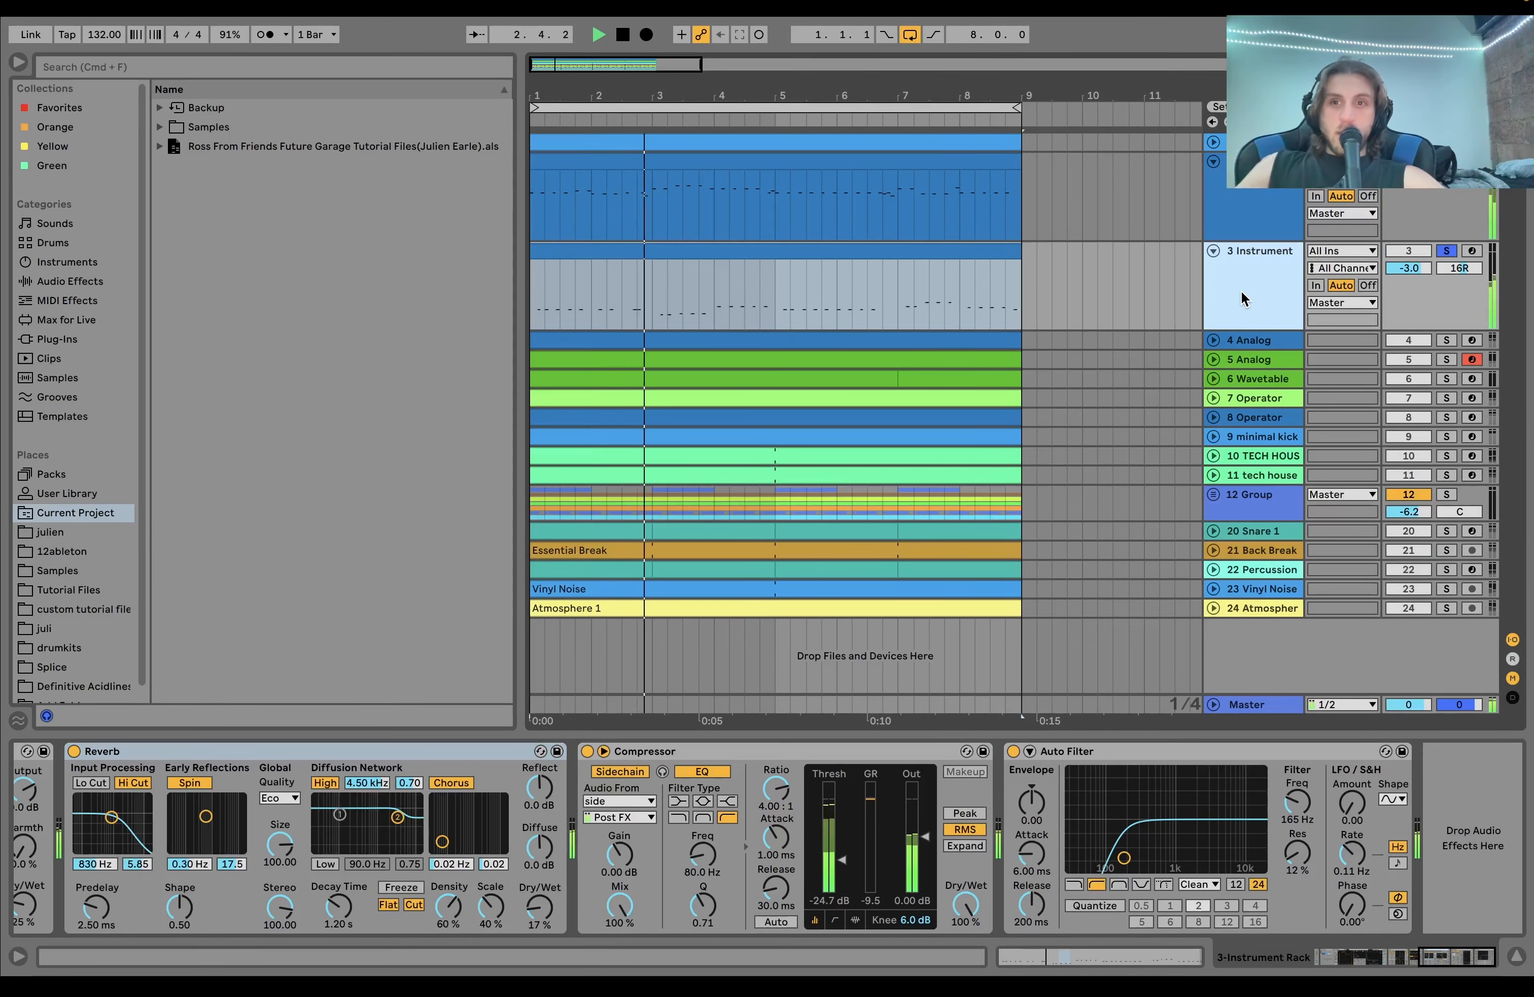
{"action": "key", "text": "space"}
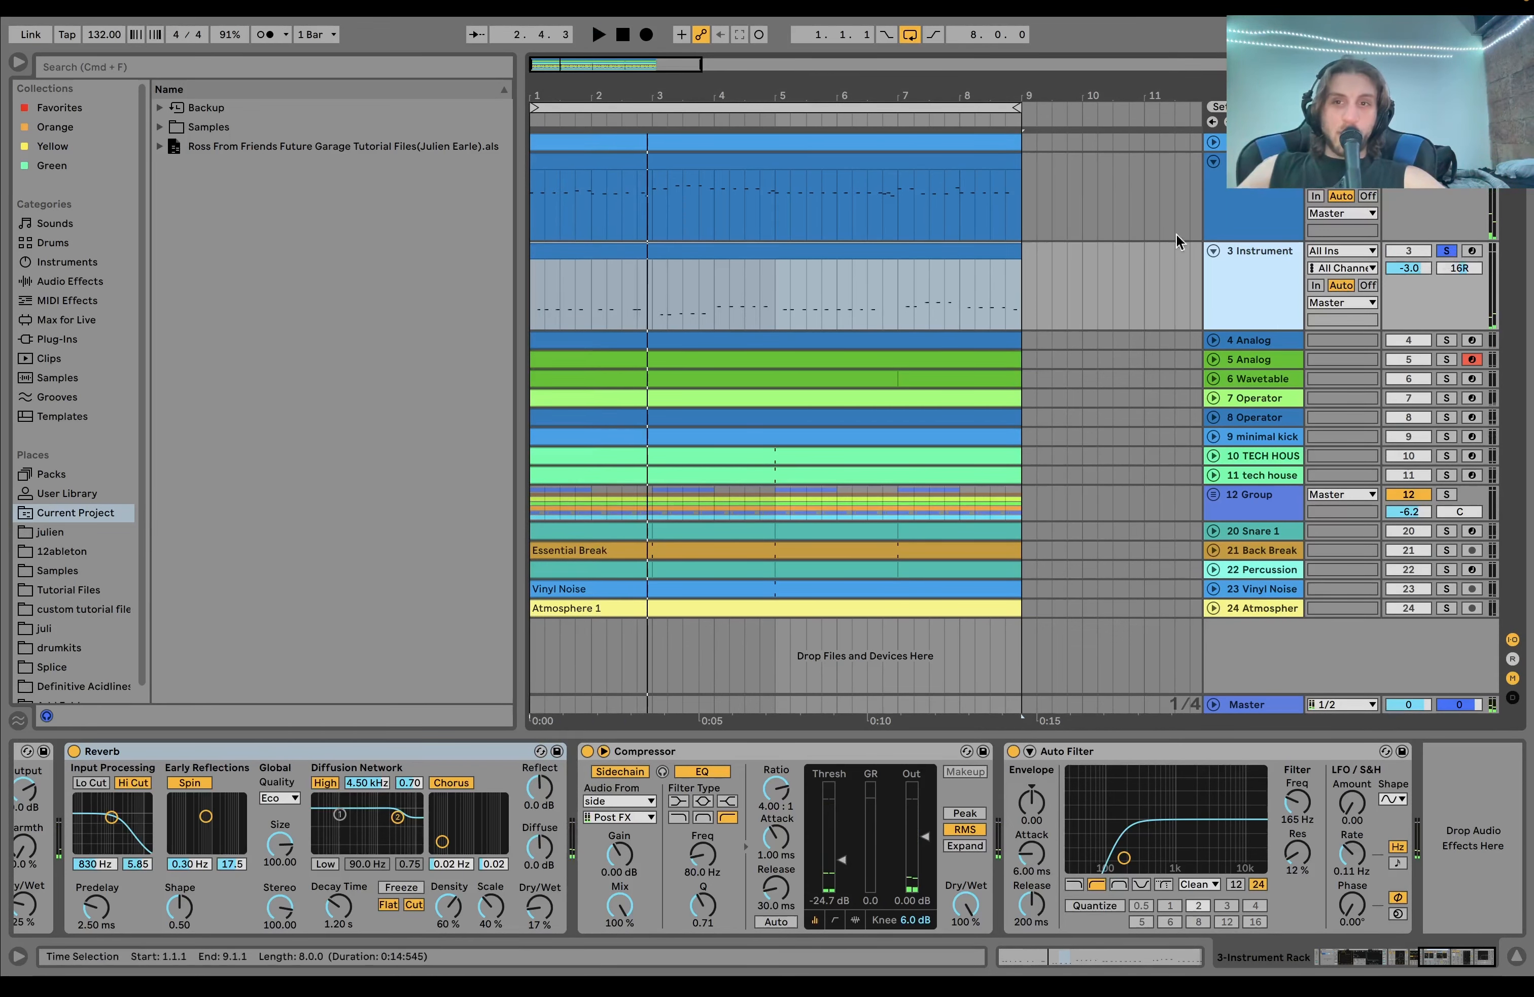
{"action": "key", "text": "space"}
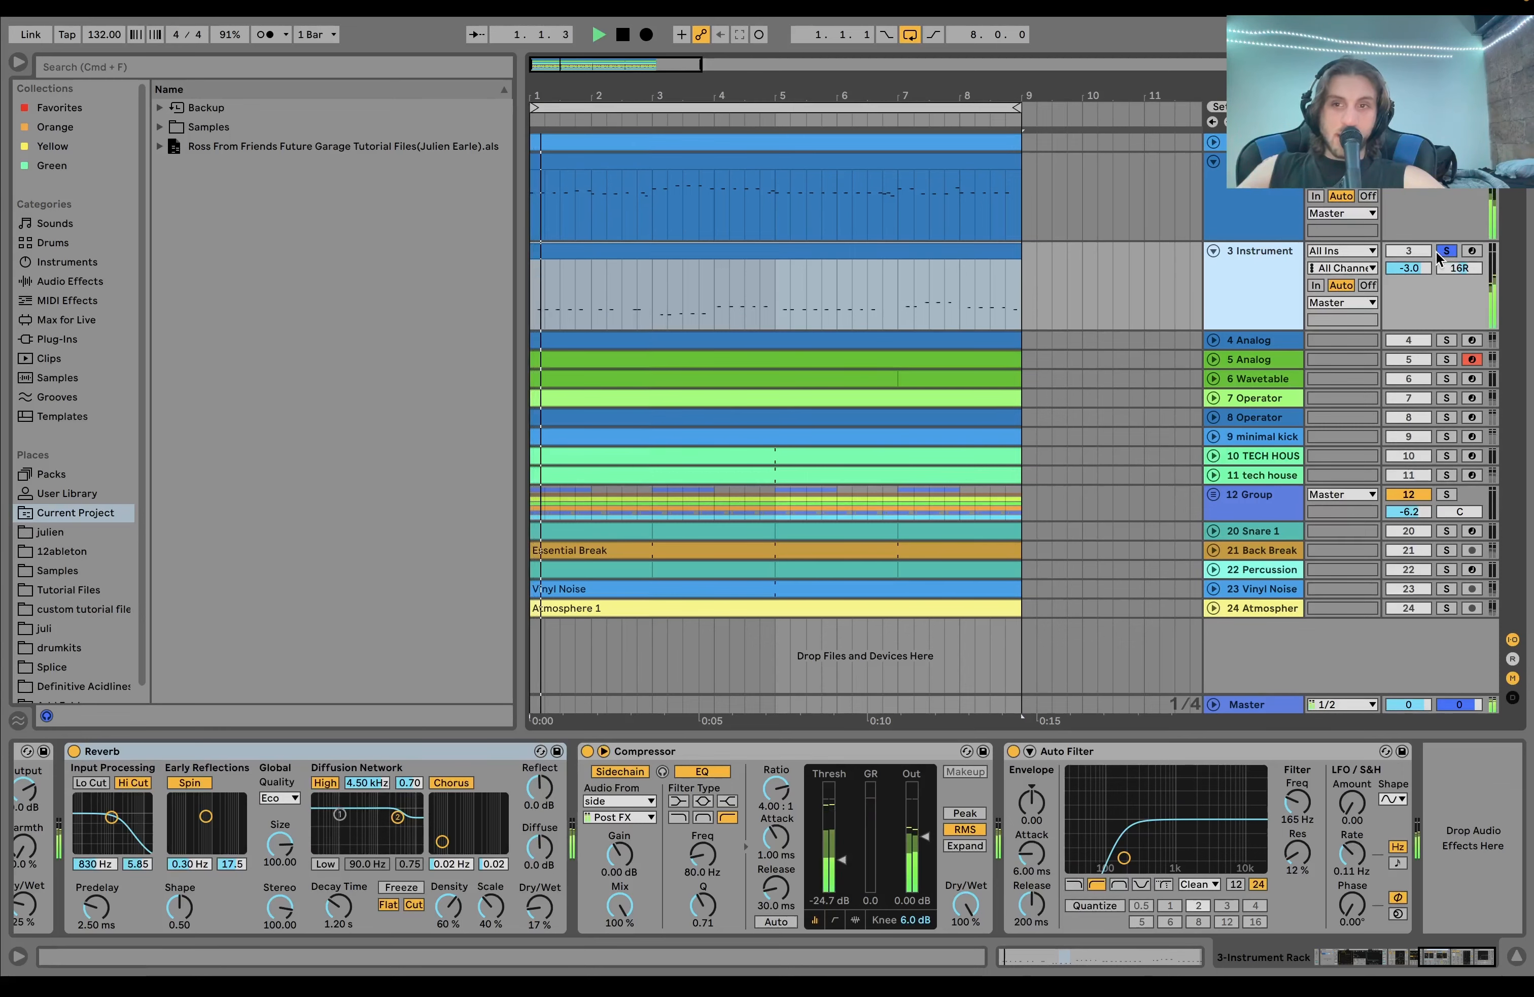
{"action": "left_click", "coordinate": [1446, 252]}
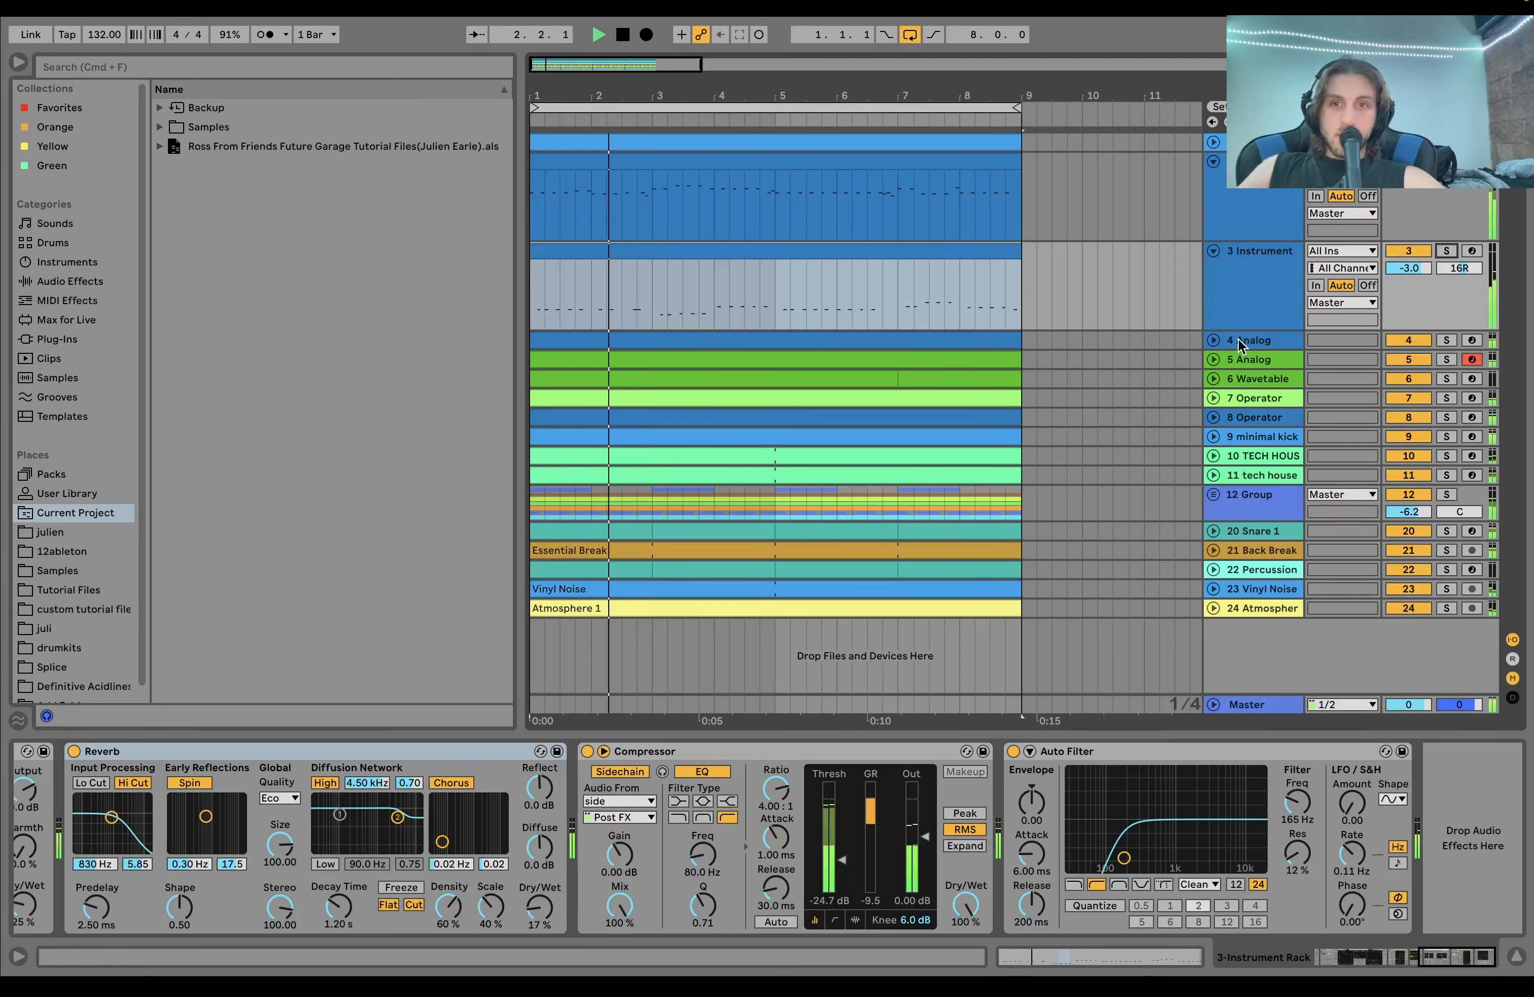
Step: Unfold track 4 Analog, solo it, show its device chain and play it
{"action": "left_click", "coordinate": [1214, 340]}
{"action": "key", "text": "space"}
{"action": "left_click", "coordinate": [1447, 342]}
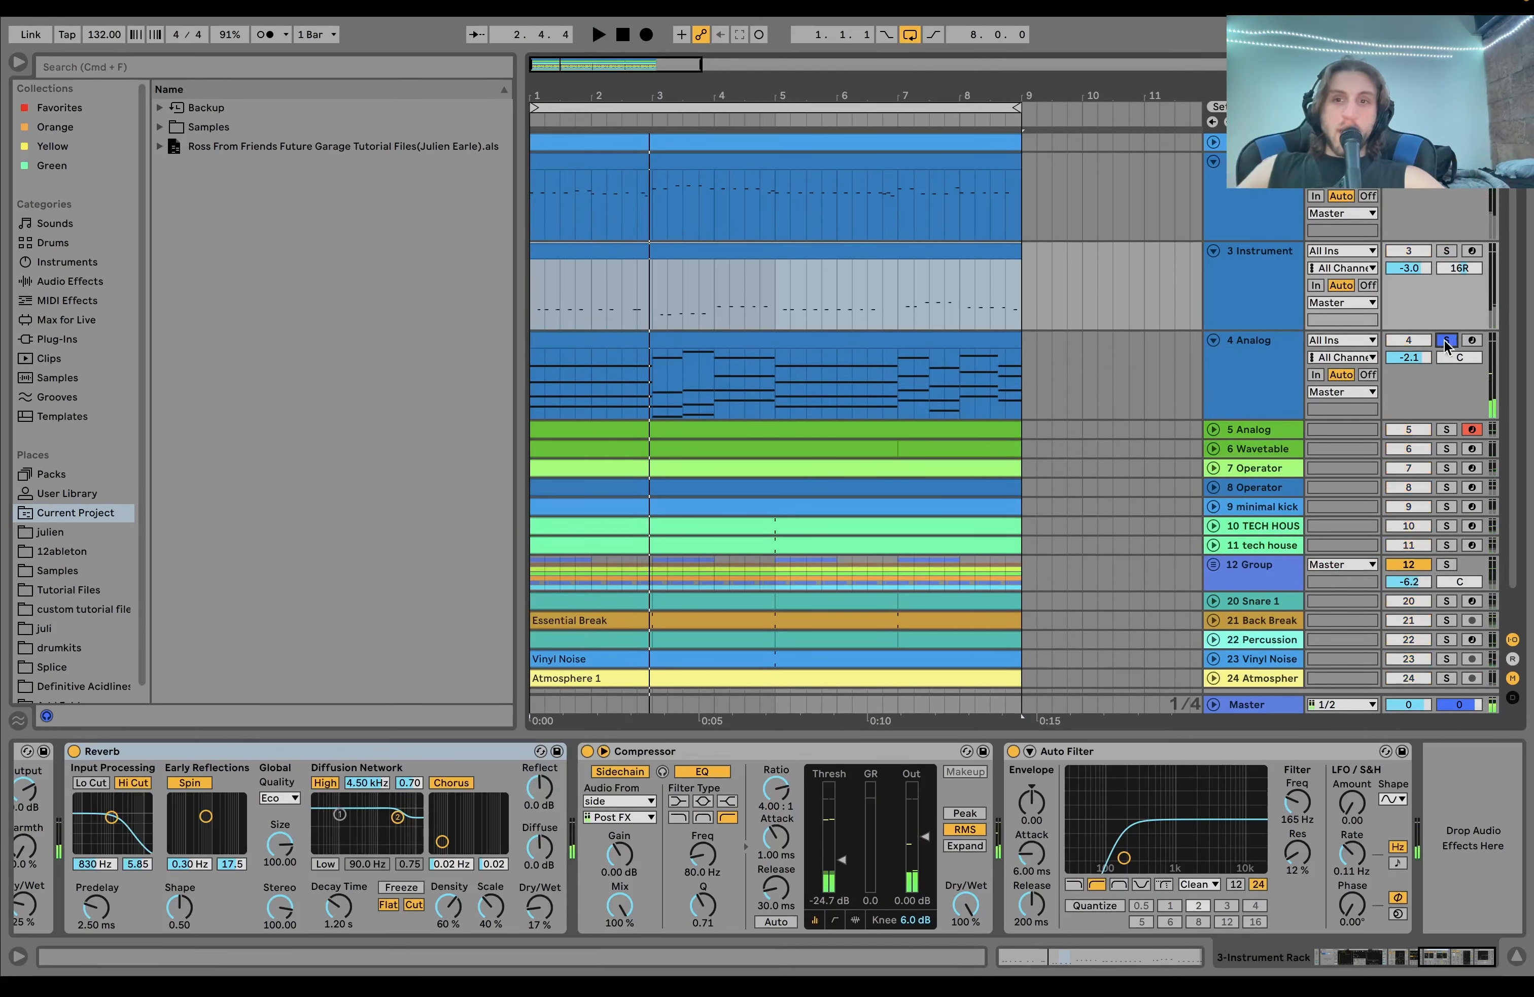
{"action": "left_click", "coordinate": [1267, 354]}
{"action": "key", "text": "space"}
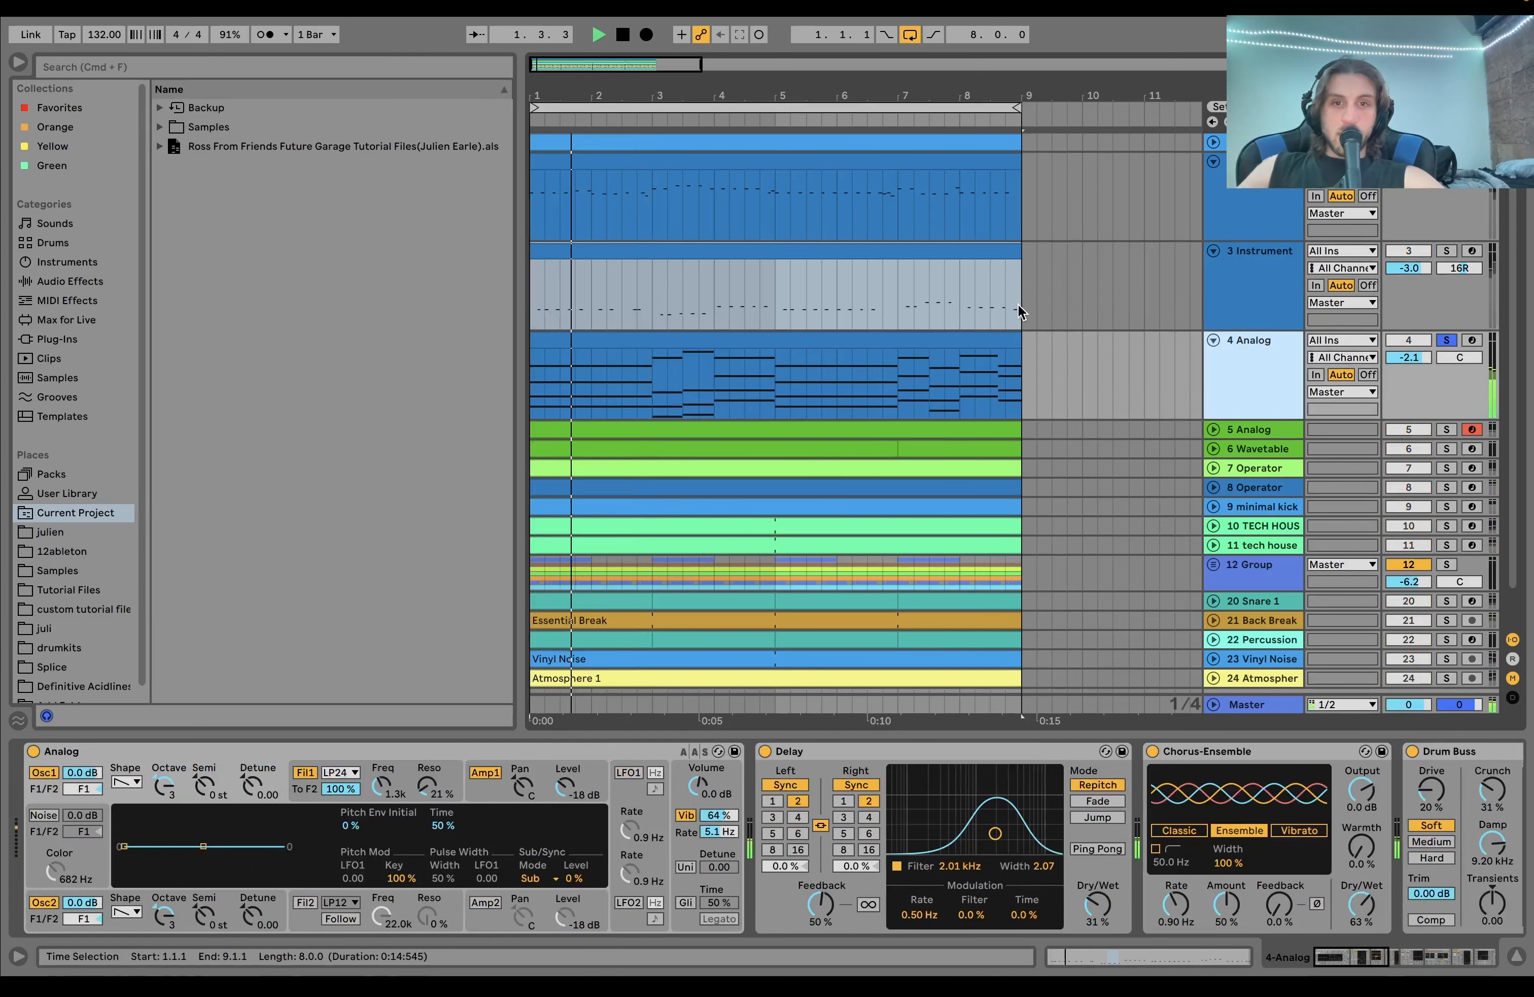
Step: Open track 4's chord clip in the piano roll and listen to it, checking its device chain in between
{"action": "left_click", "coordinate": [949, 333]}
{"action": "double_click", "coordinate": [949, 332]}
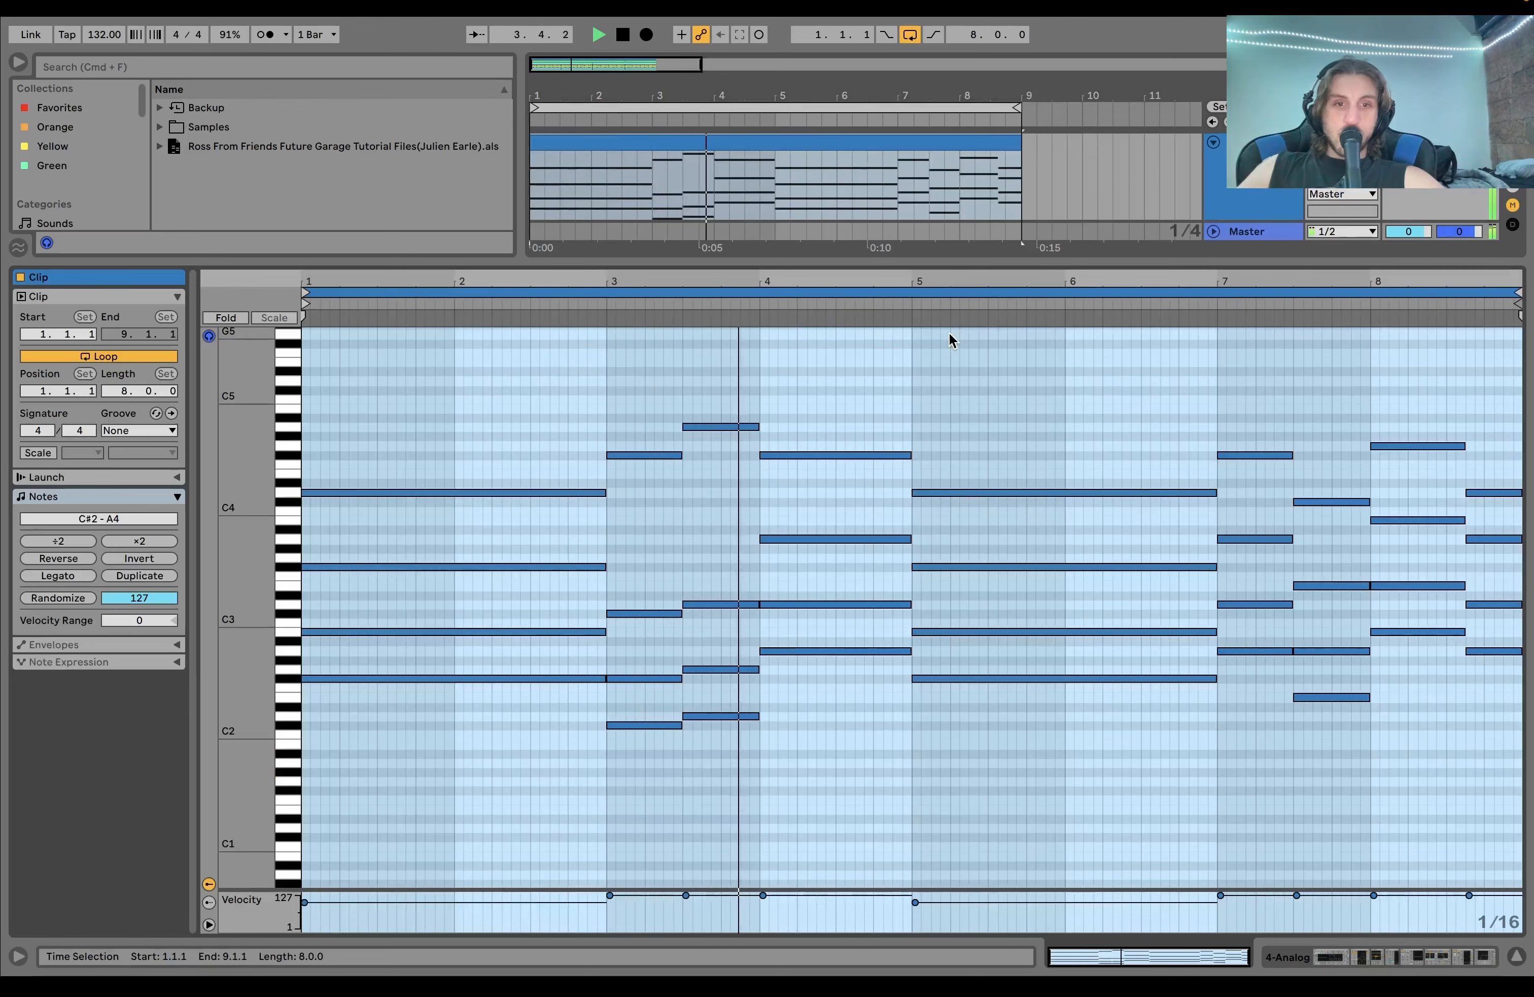
{"action": "key", "text": "space"}
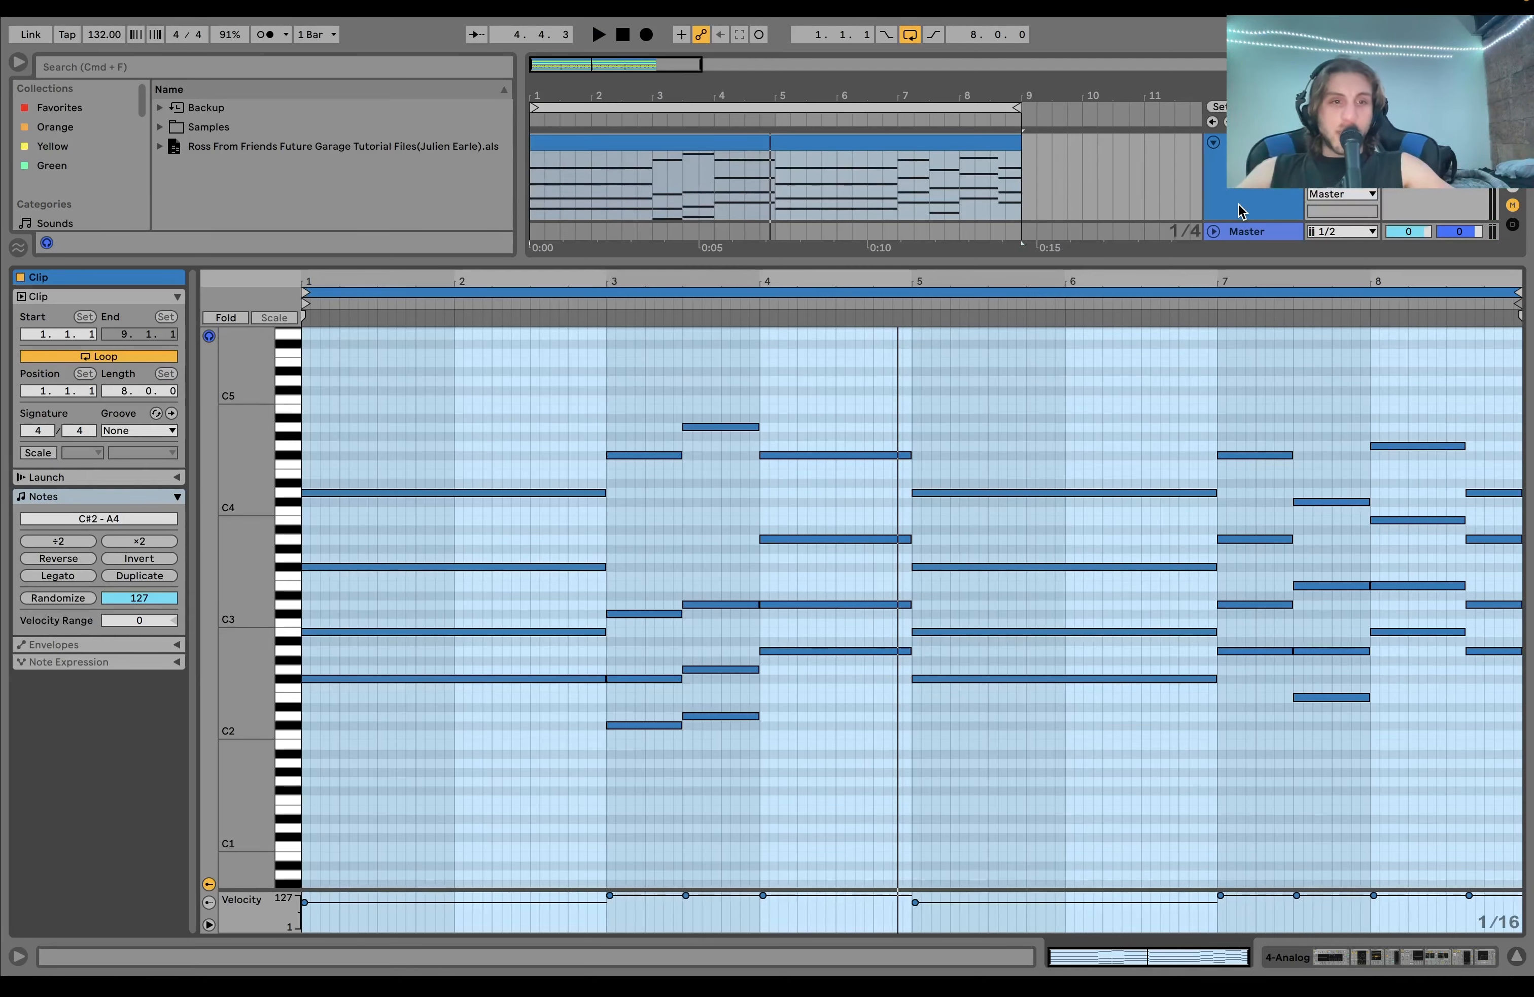
{"action": "left_click", "coordinate": [1293, 957]}
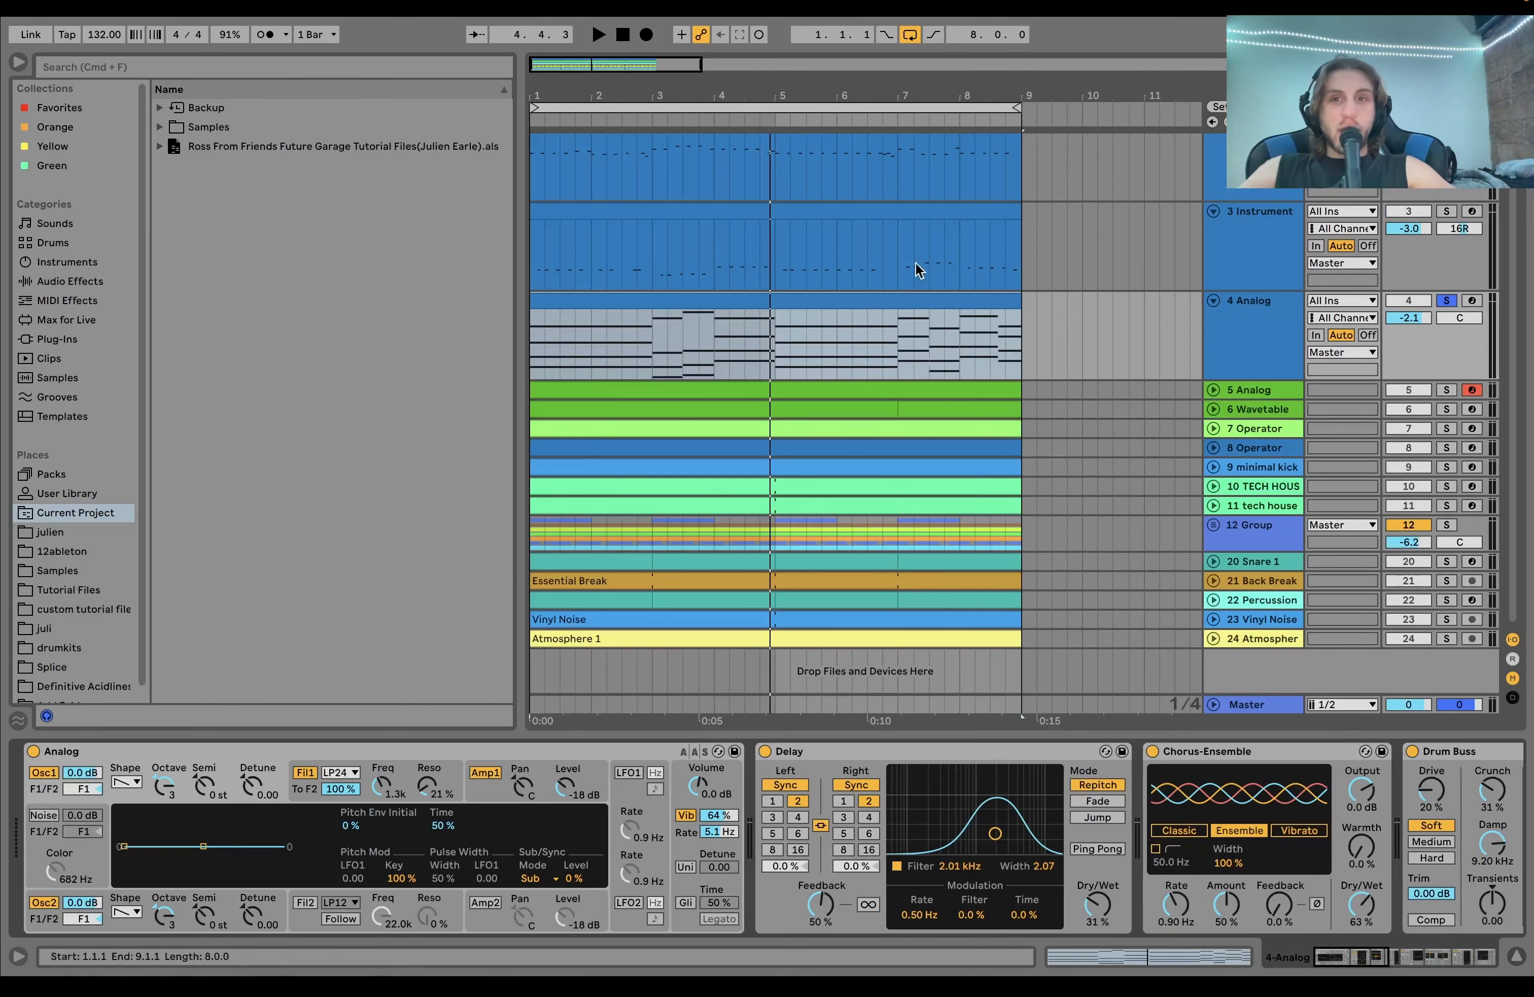
{"action": "double_click", "coordinate": [913, 341]}
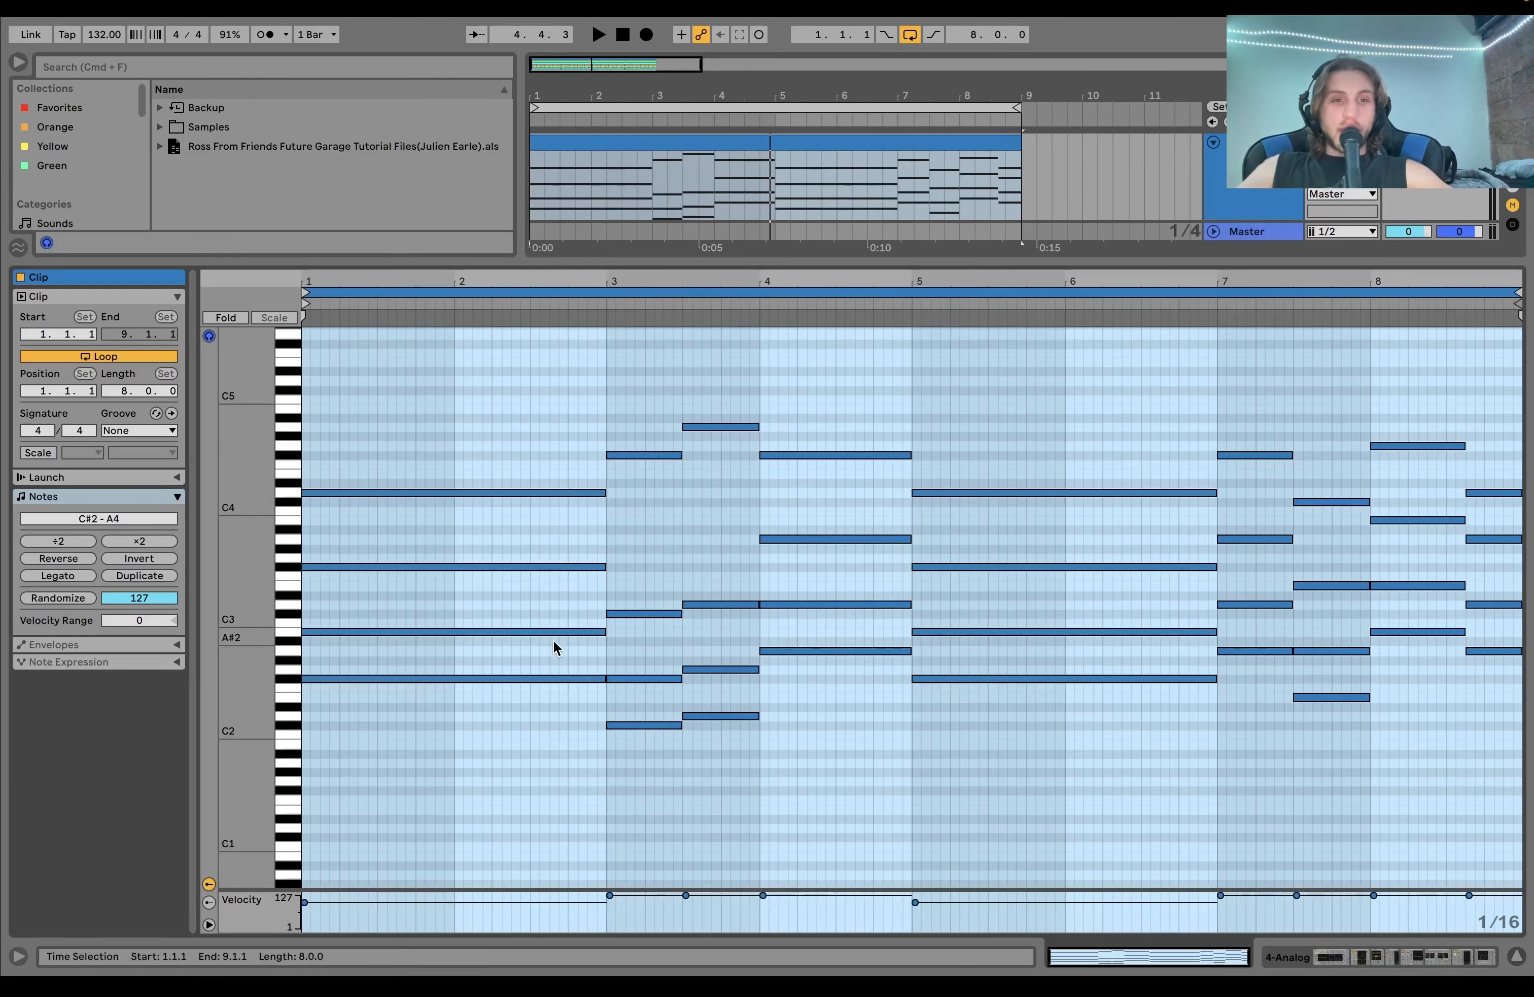
Step: Pick out individual notes in track 4's chords, including B2, G2, A2 and F#2, to examine the voicings
{"action": "left_click_drag", "start_coordinate": [555, 650], "coordinate": [556, 608]}
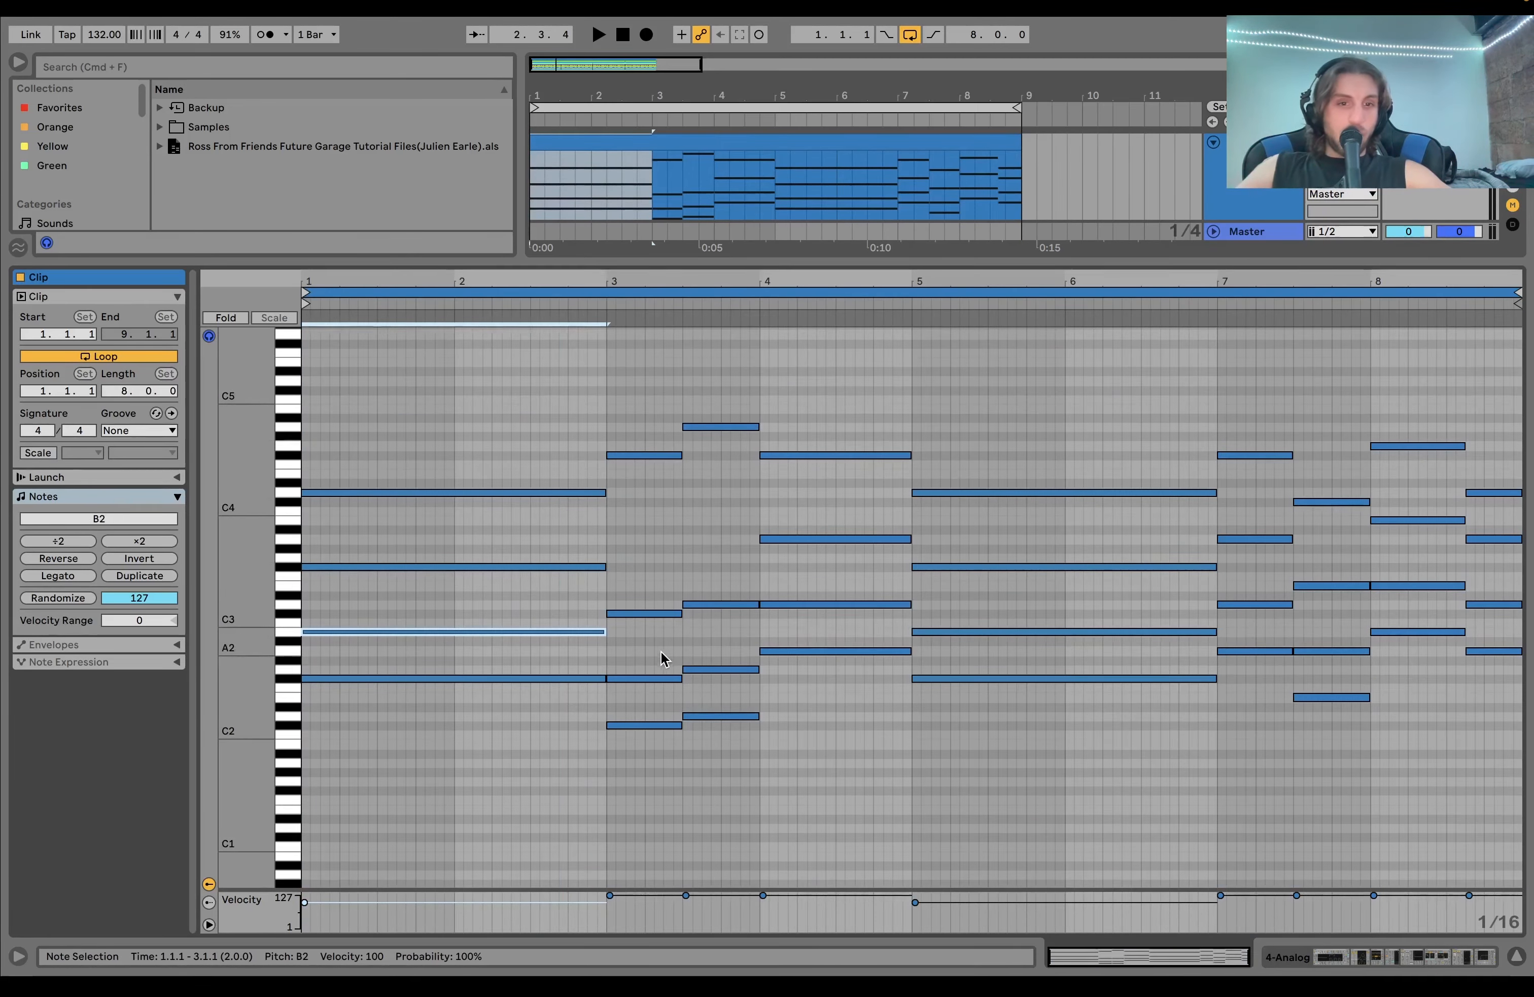
{"action": "left_click_drag", "start_coordinate": [654, 653], "coordinate": [720, 672]}
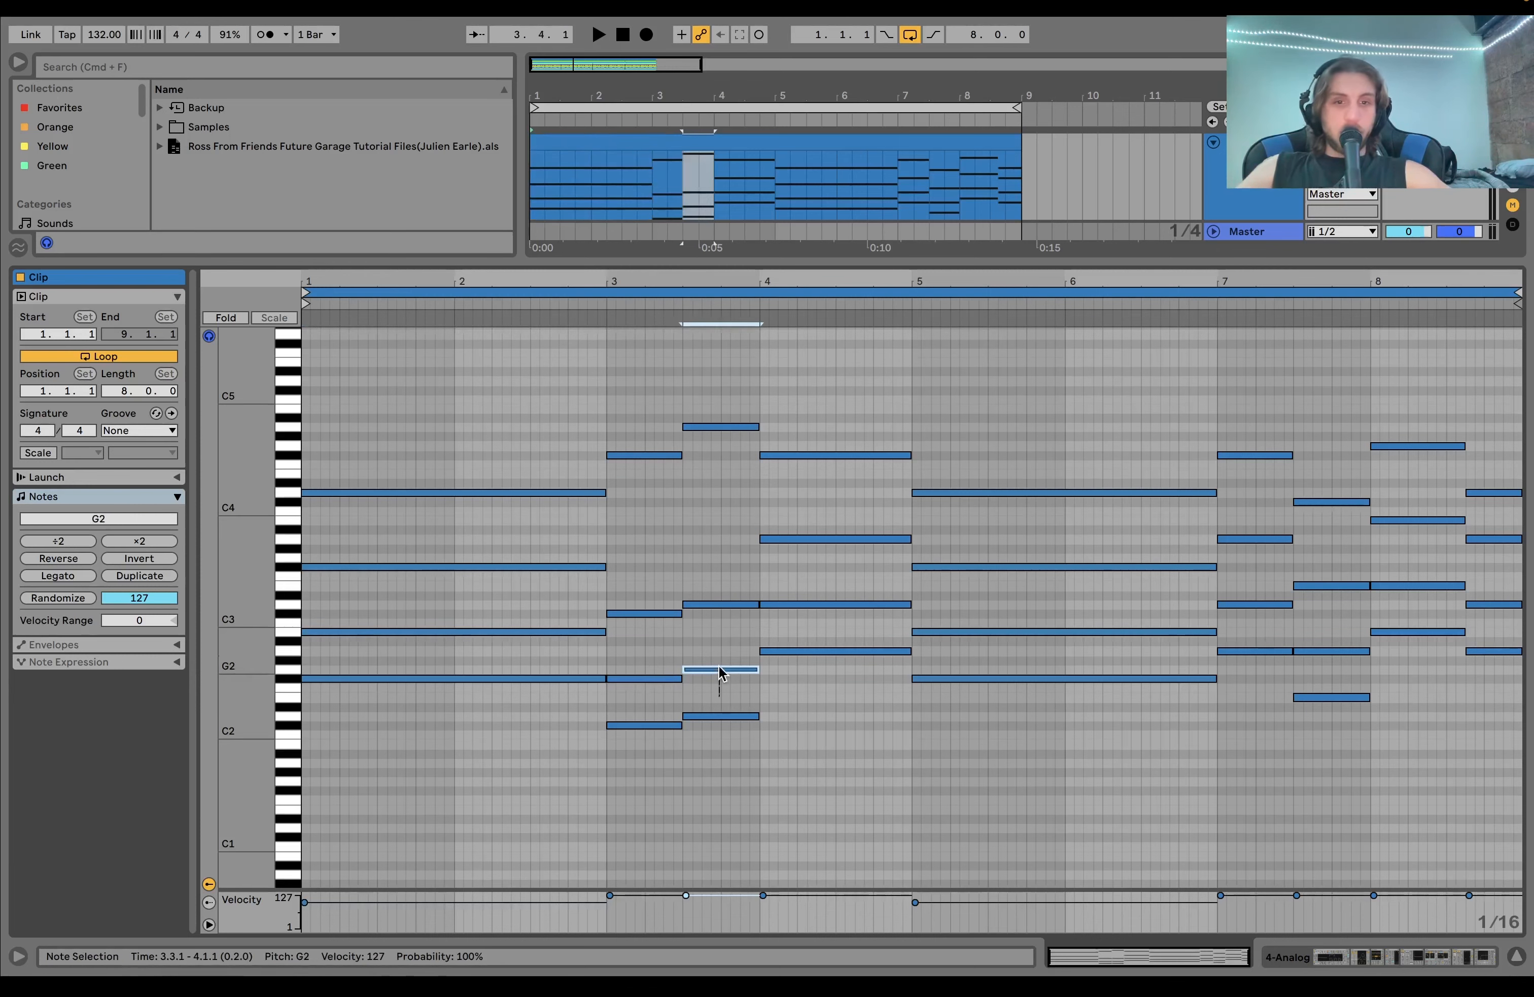
{"action": "left_click_drag", "start_coordinate": [823, 679], "coordinate": [833, 642]}
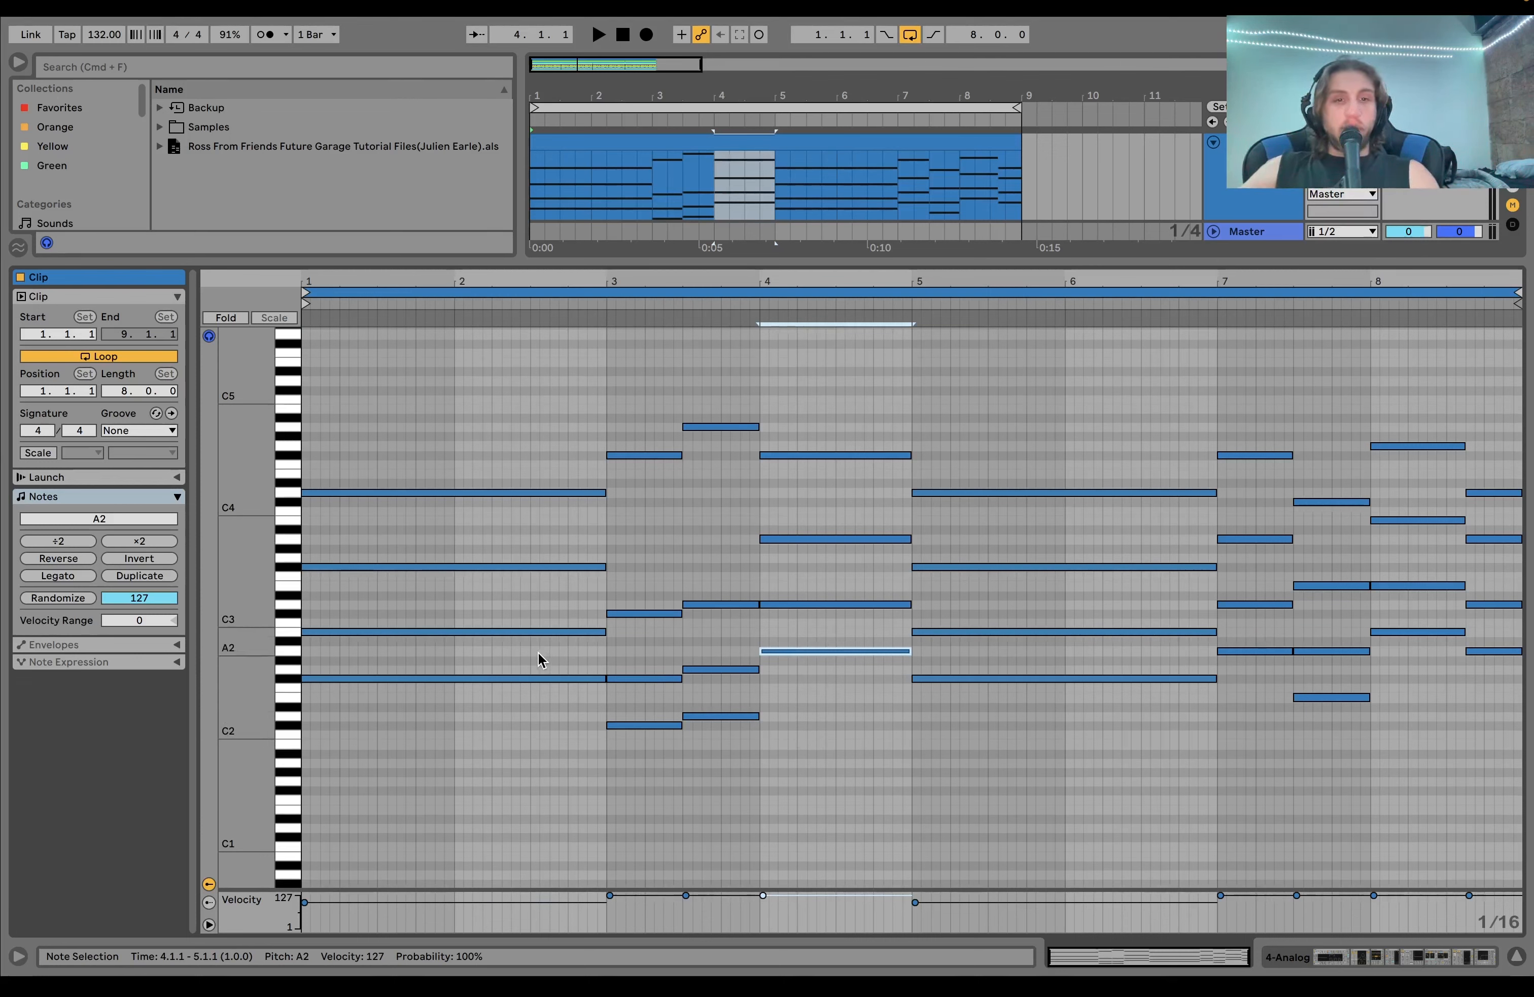
{"action": "left_click_drag", "start_coordinate": [541, 658], "coordinate": [541, 712]}
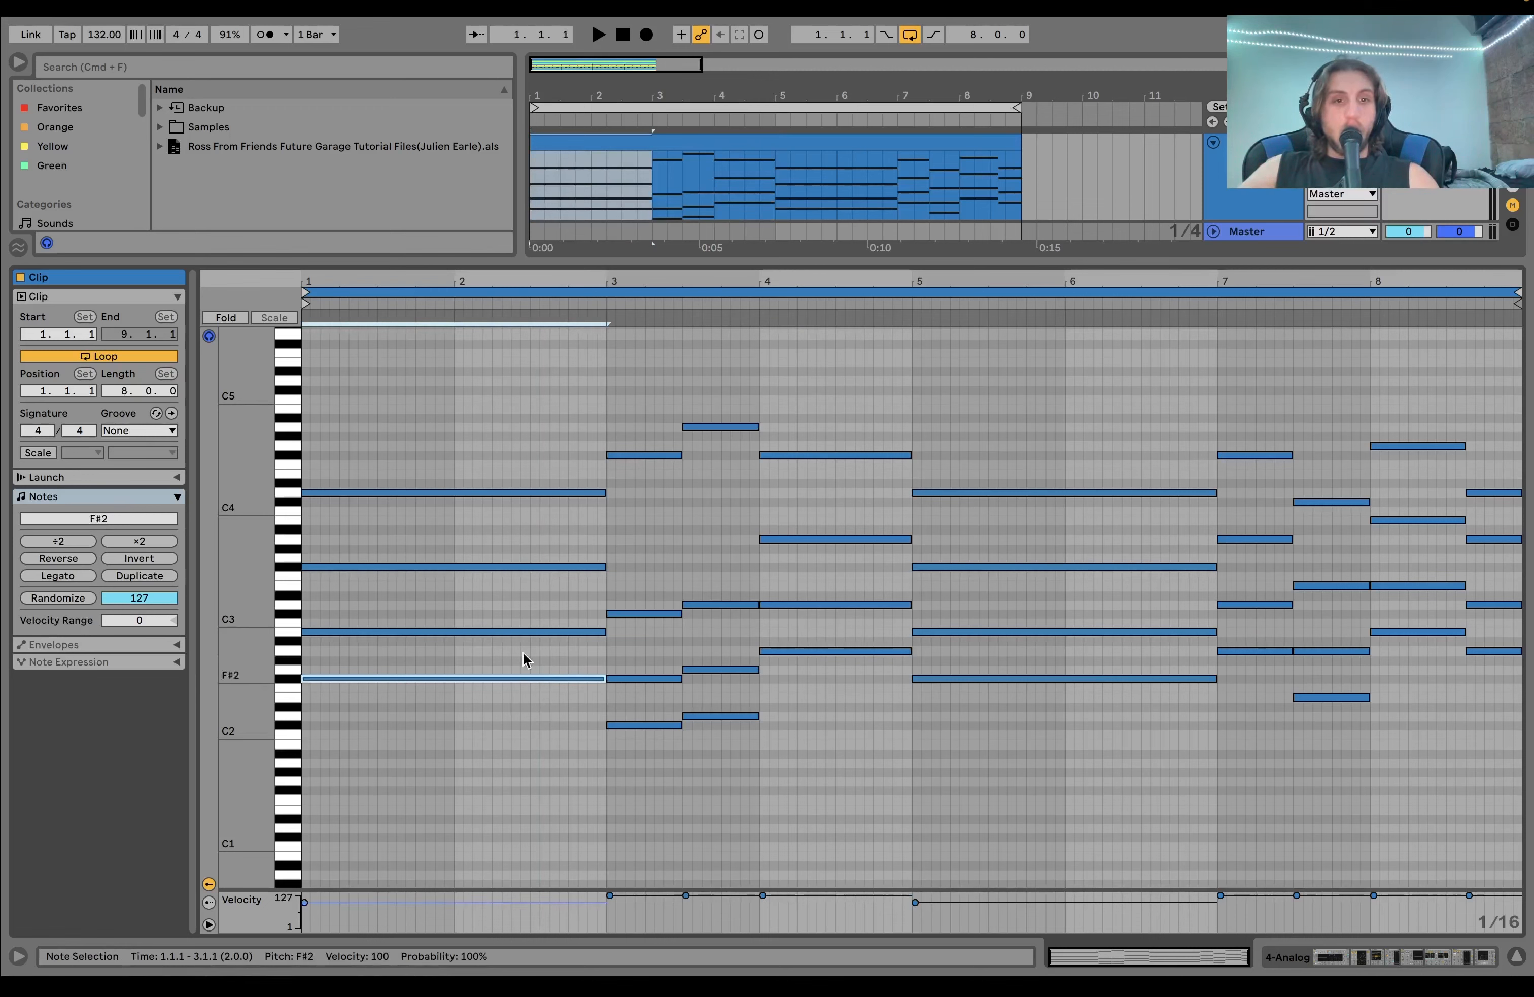
{"action": "left_click_drag", "start_coordinate": [530, 645], "coordinate": [532, 756]}
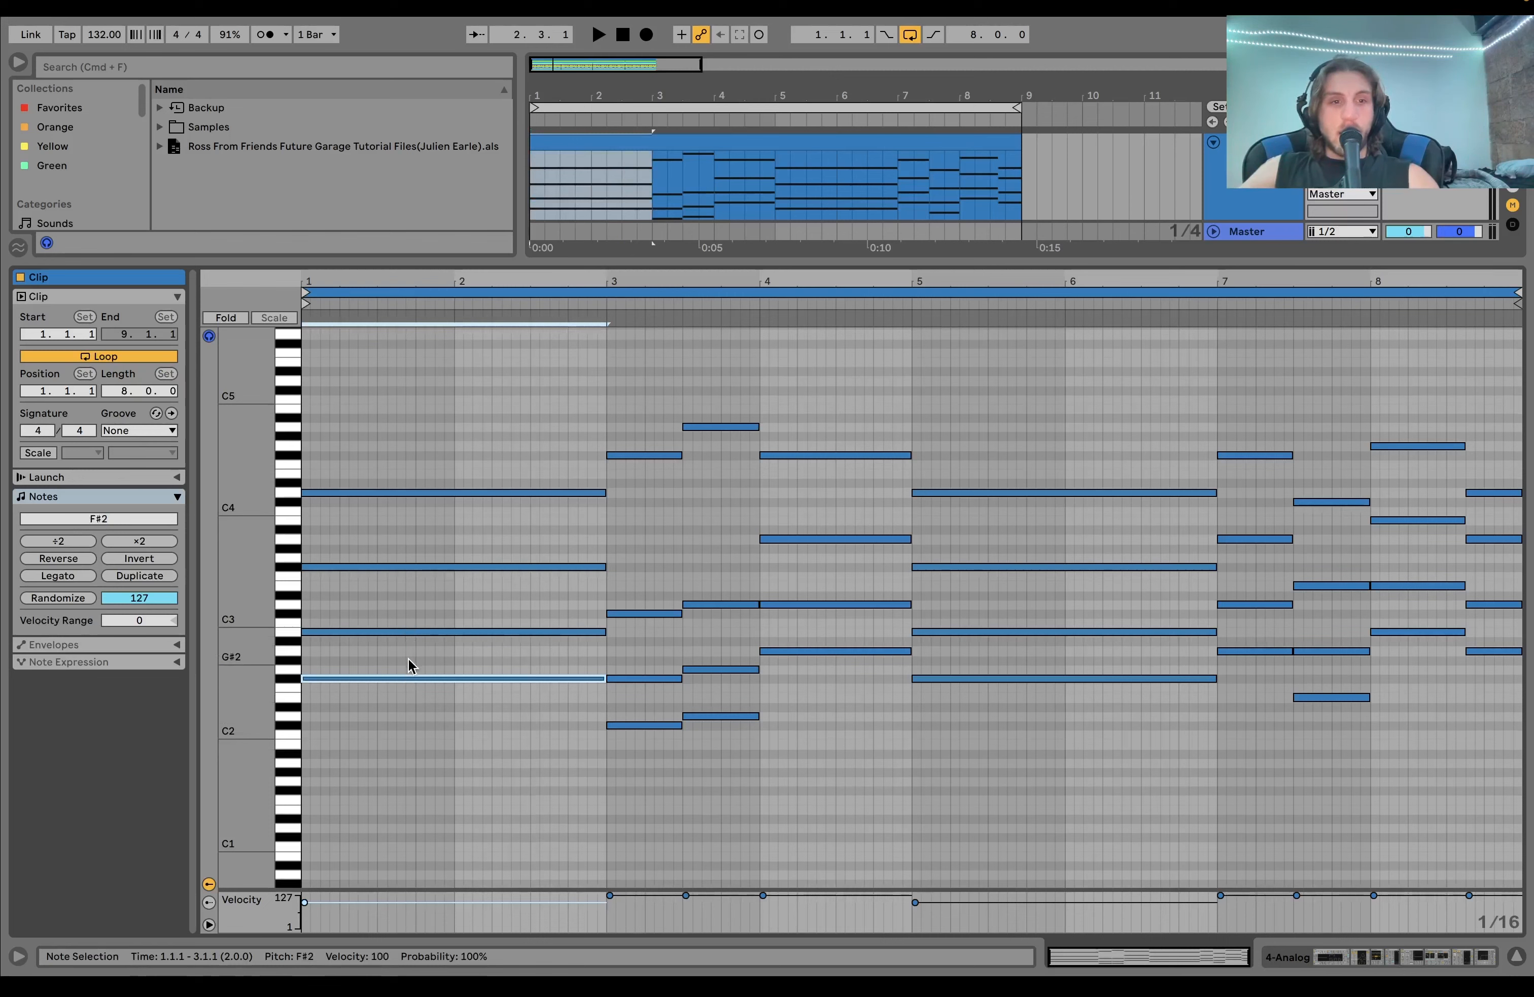
{"action": "left_click_drag", "start_coordinate": [408, 677], "coordinate": [404, 631]}
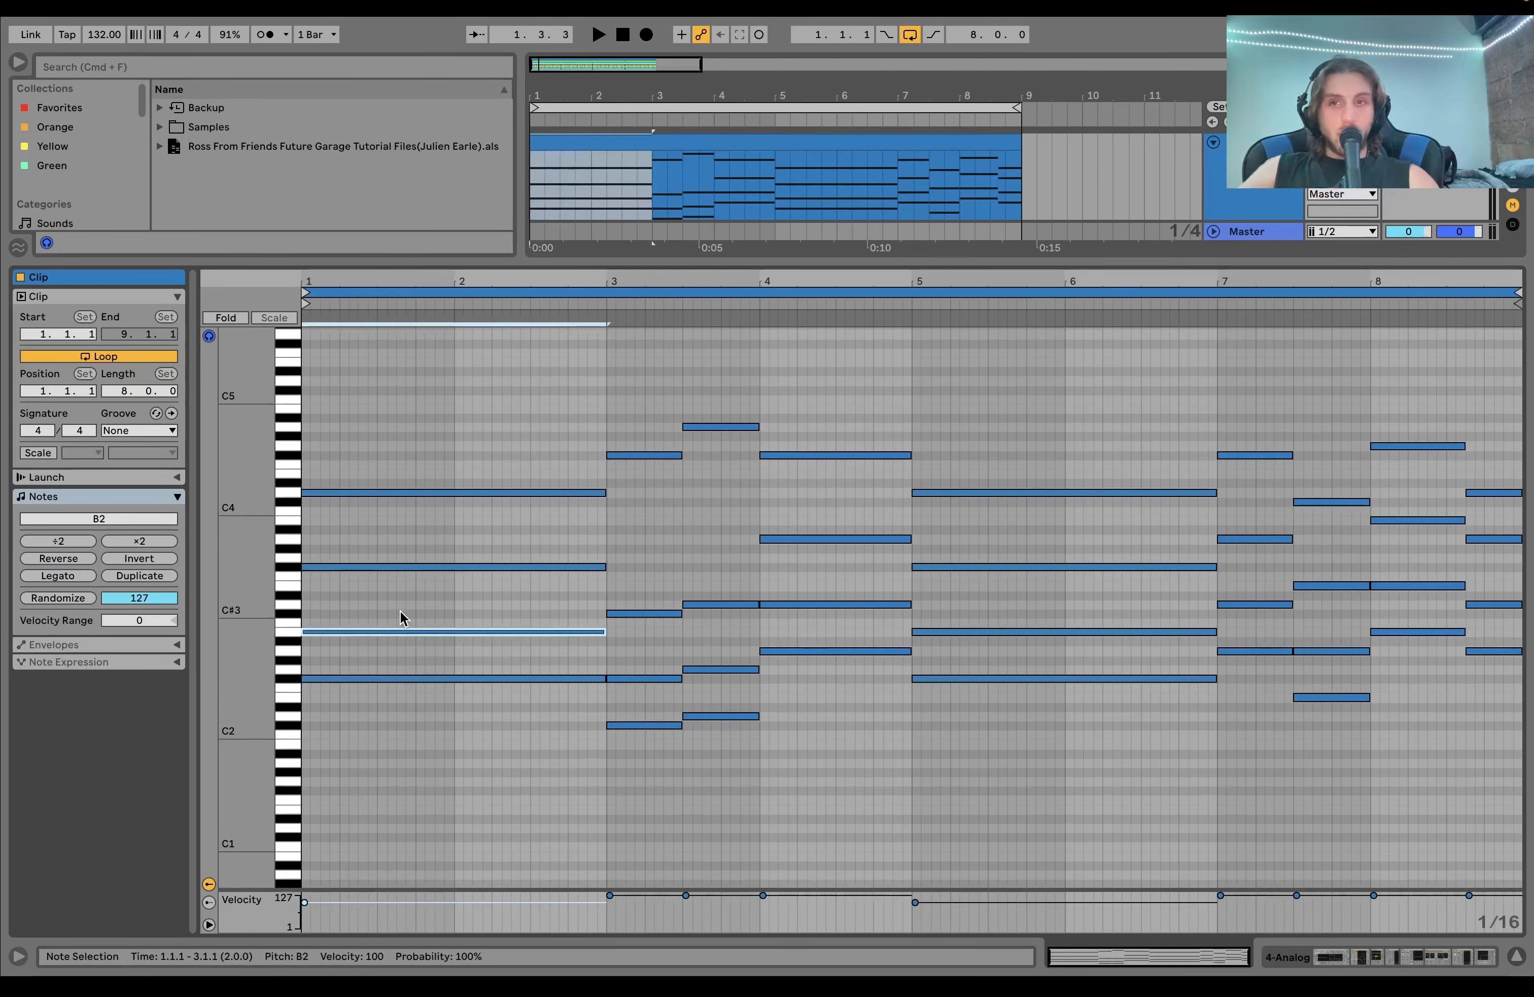
Step: Play the chords, switch back to track 4's device chain and select the whole clip before stopping playback
{"action": "key", "text": "space"}
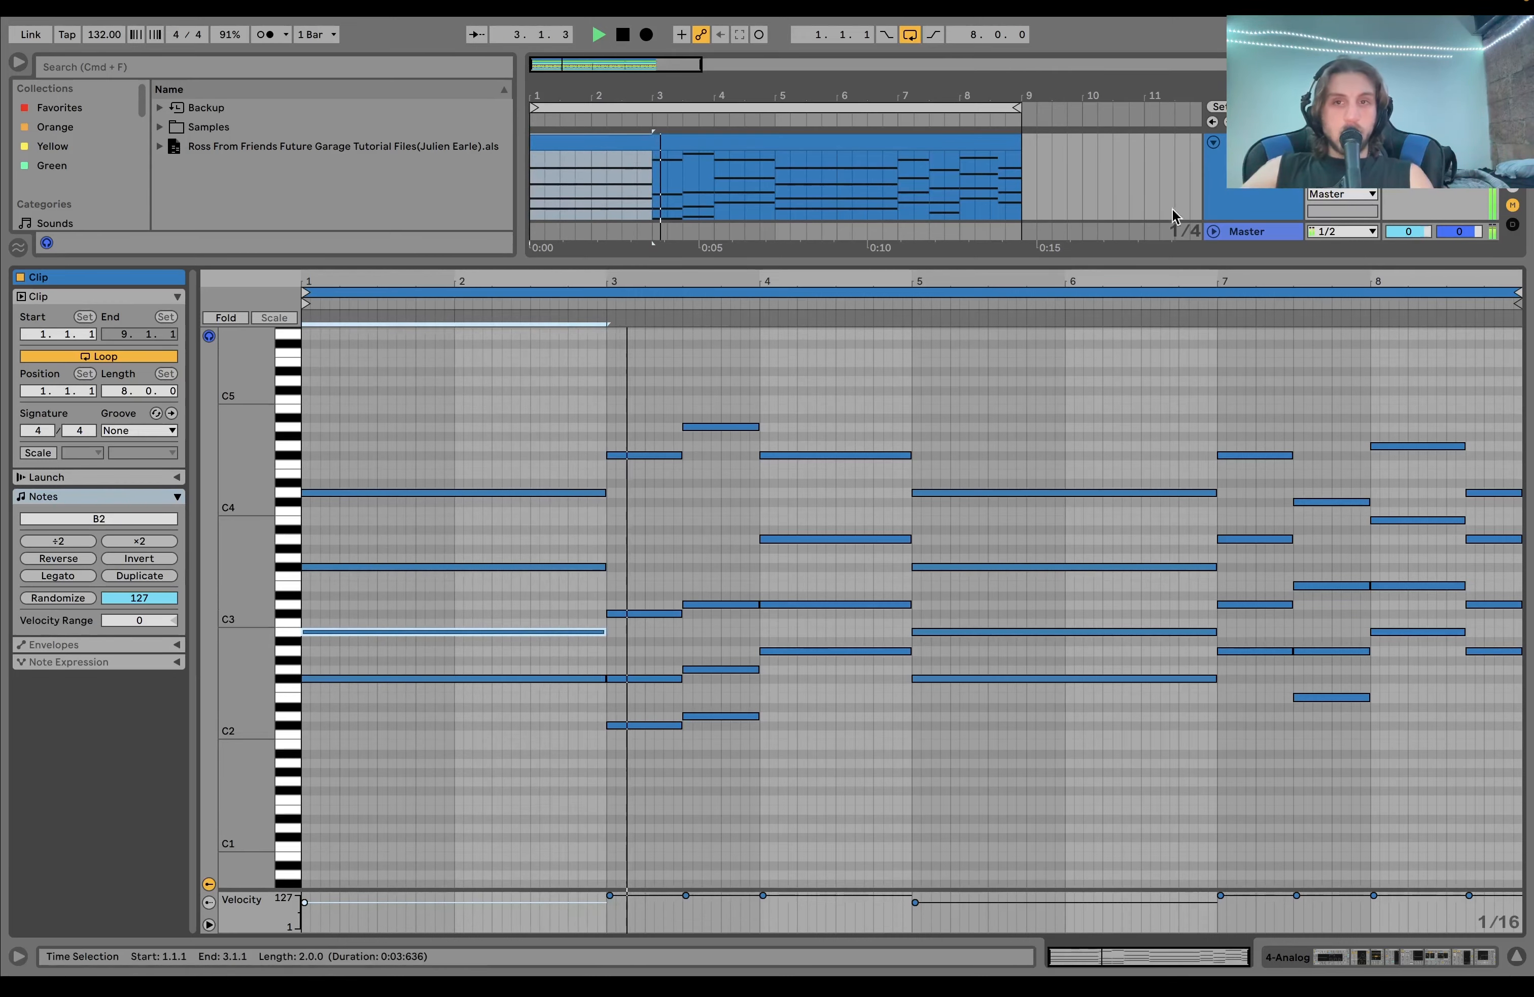
{"action": "double_click", "coordinate": [1252, 200]}
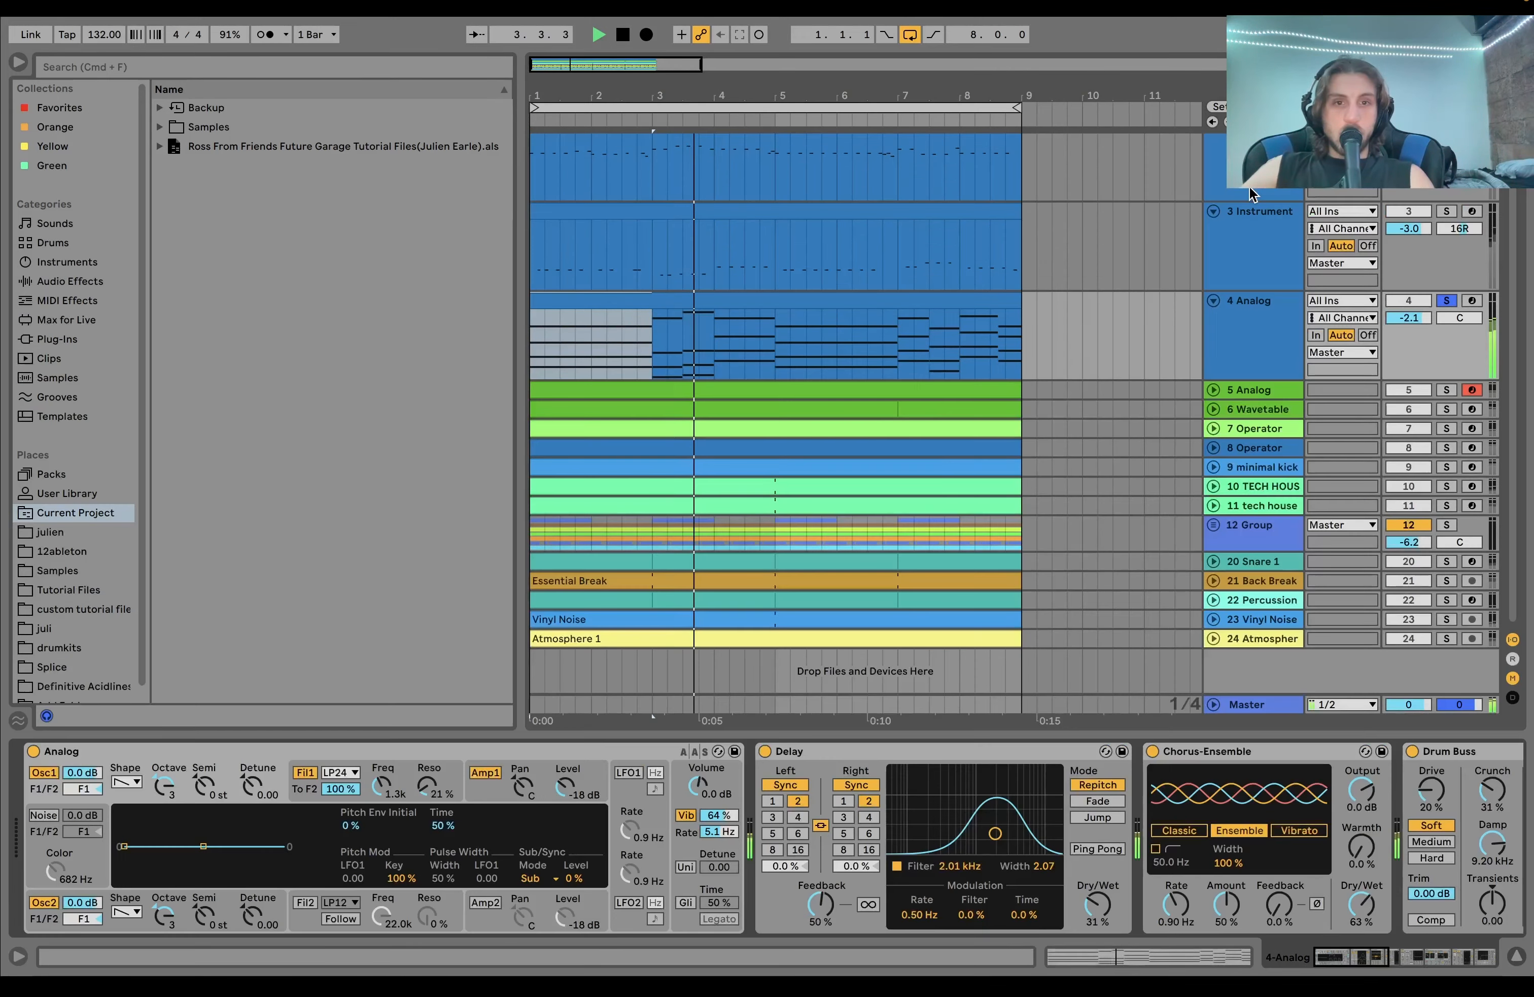
{"action": "left_click", "coordinate": [923, 308]}
{"action": "key", "text": "space"}
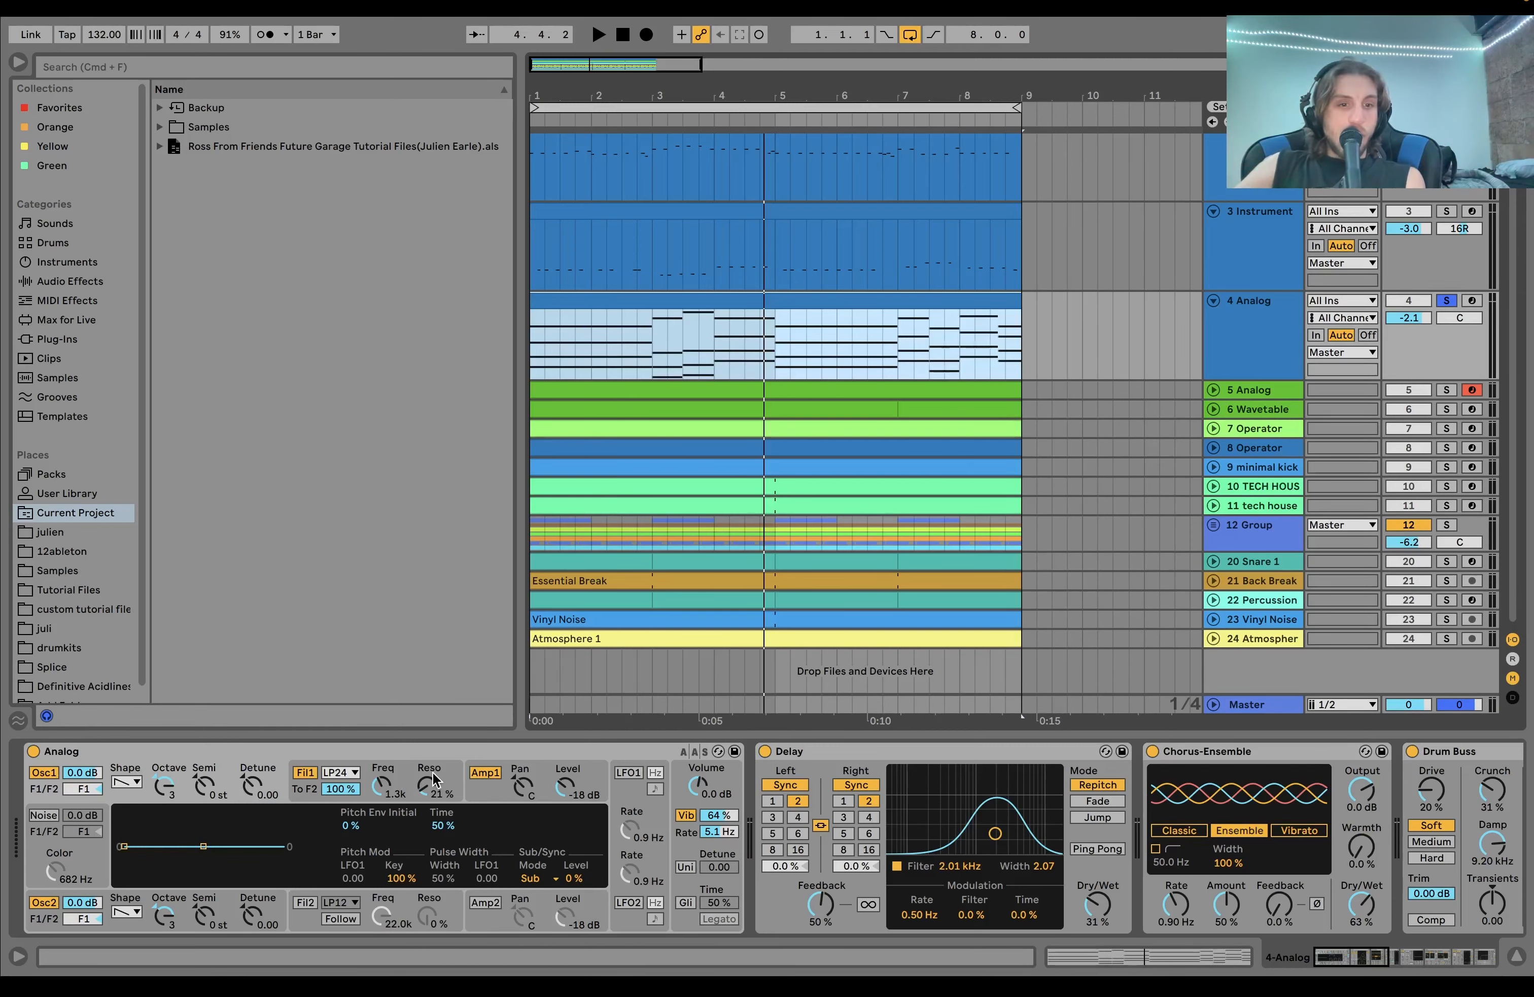
Step: Display the Fil1 and Amp1 envelope settings of track 4's Analog synth
{"action": "left_click", "coordinate": [417, 780]}
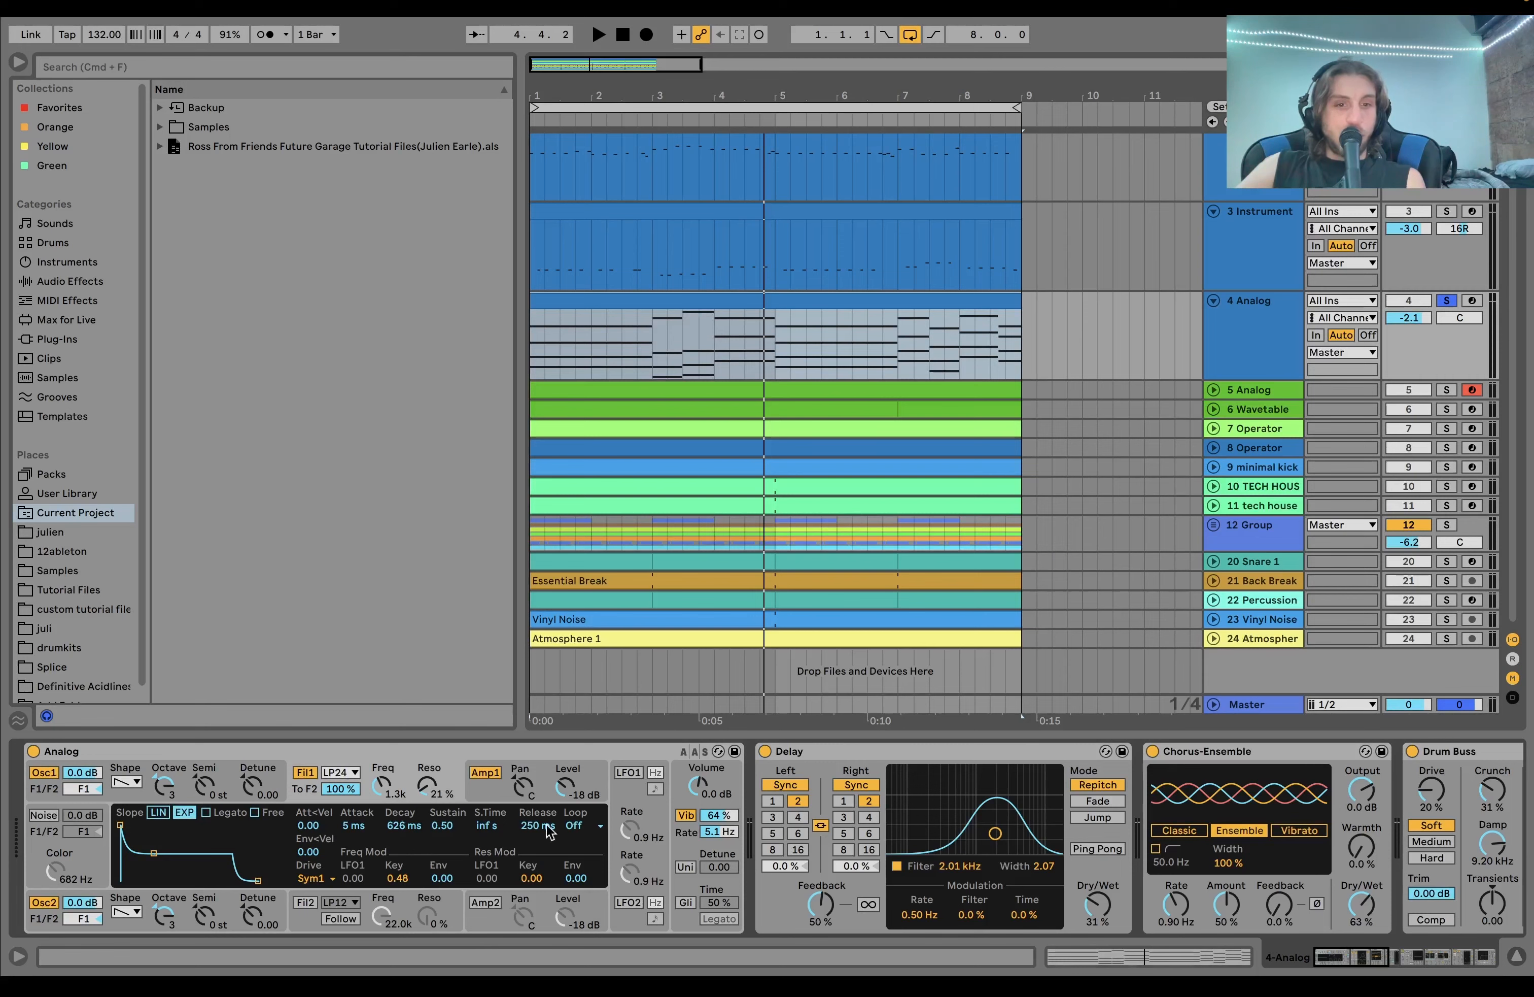
{"action": "left_click", "coordinate": [524, 775]}
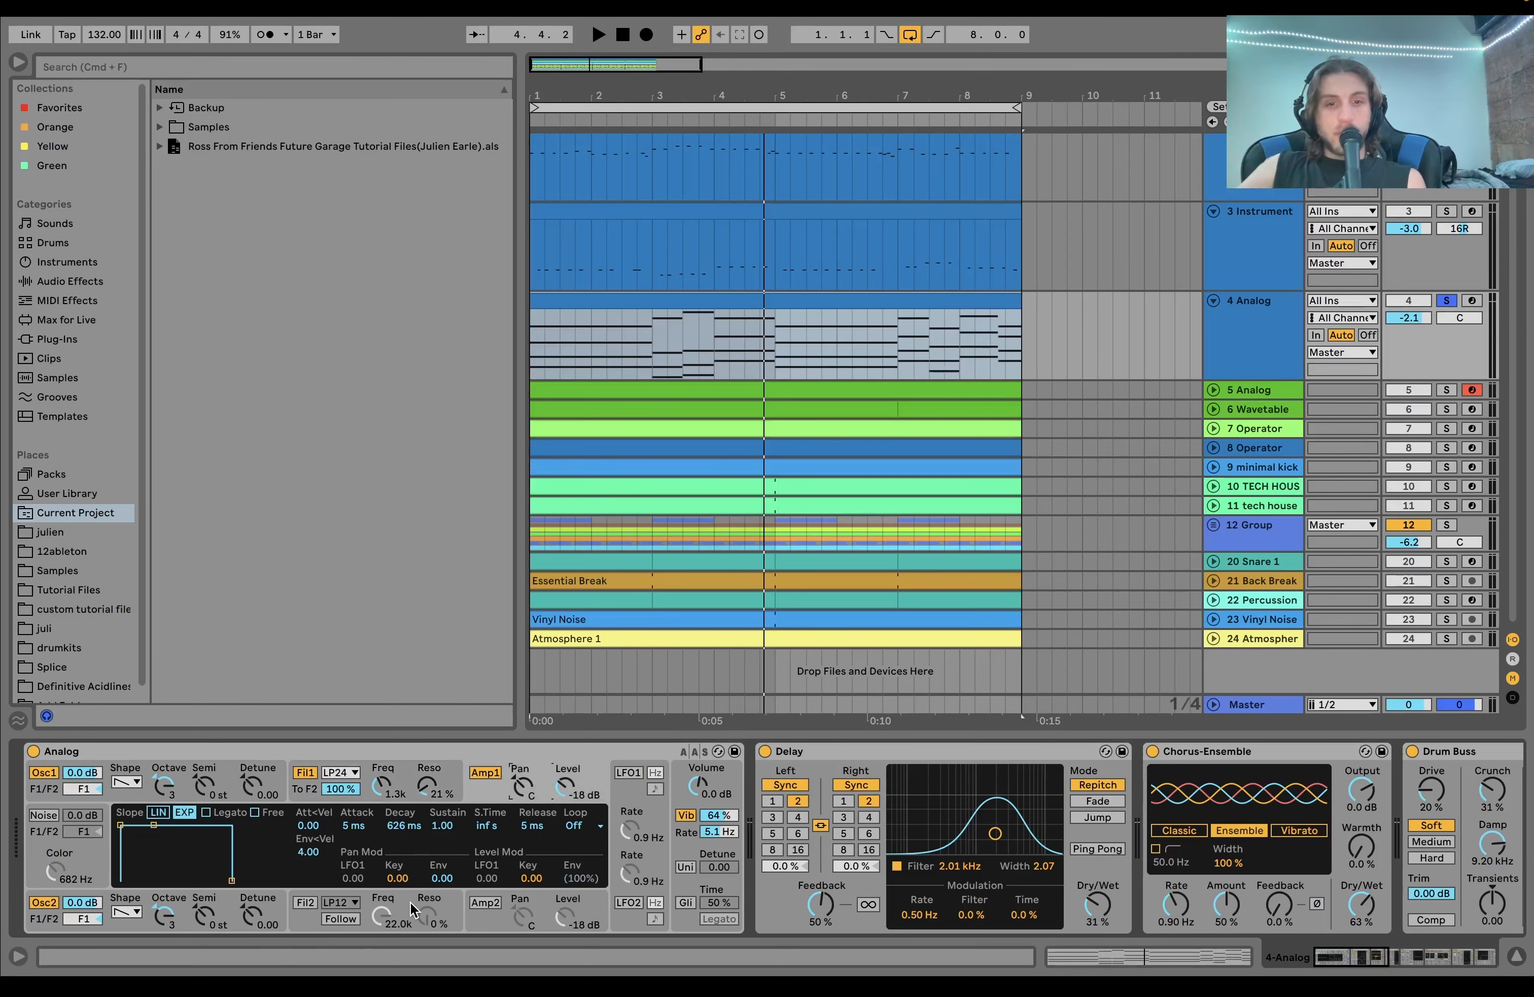
Step: Examine track 4's Delay, Chorus-Ensemble, Drum Buss and Gate, checking the Gate's sidechain source
{"action": "scroll", "coordinate": [687, 861], "scroll_direction": "right", "scroll_amount": 8}
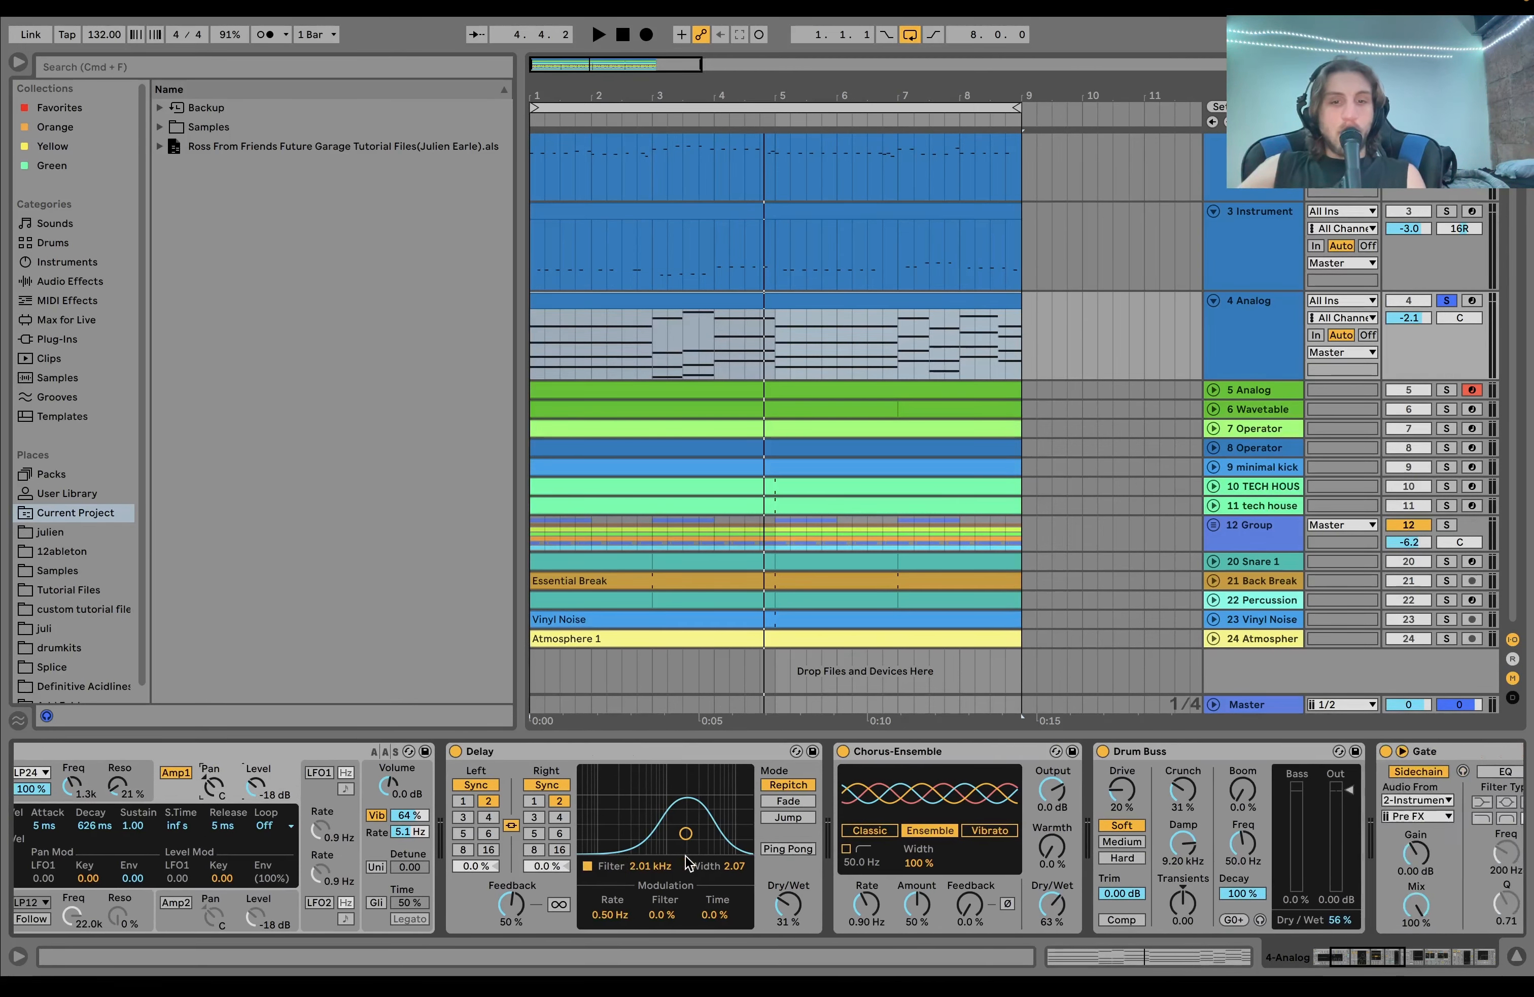
{"action": "scroll", "coordinate": [611, 868], "scroll_direction": "right", "scroll_amount": 5}
{"action": "scroll", "coordinate": [612, 869], "scroll_direction": "right", "scroll_amount": 5}
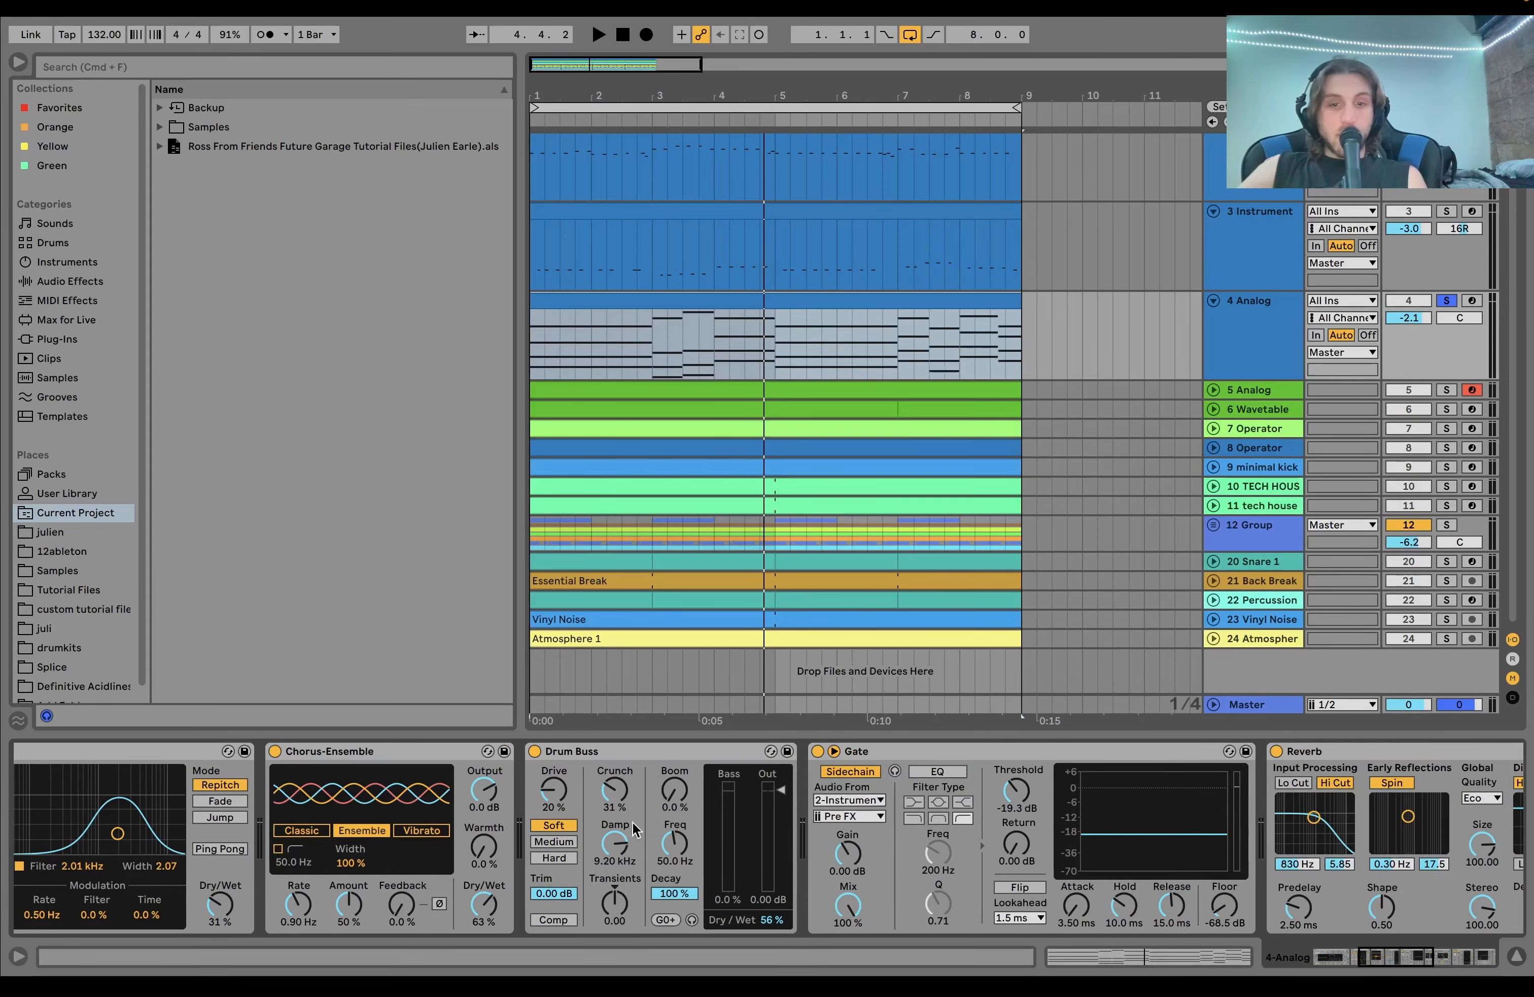
{"action": "scroll", "coordinate": [634, 830], "scroll_direction": "right", "scroll_amount": 5}
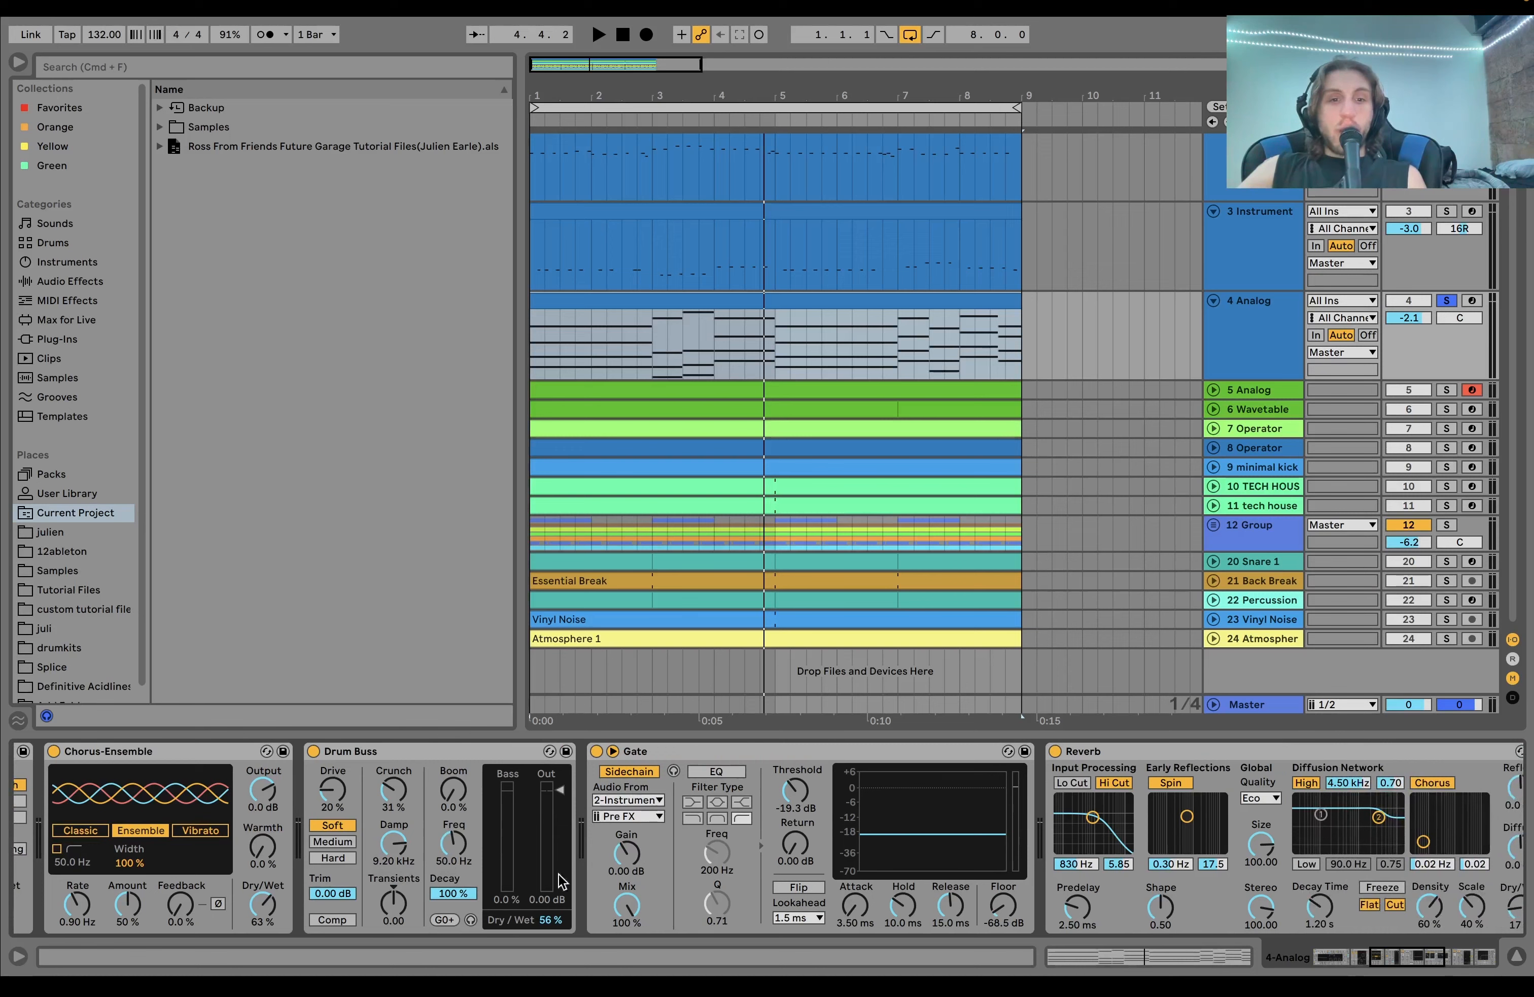
{"action": "scroll", "coordinate": [673, 917], "scroll_direction": "right", "scroll_amount": 3}
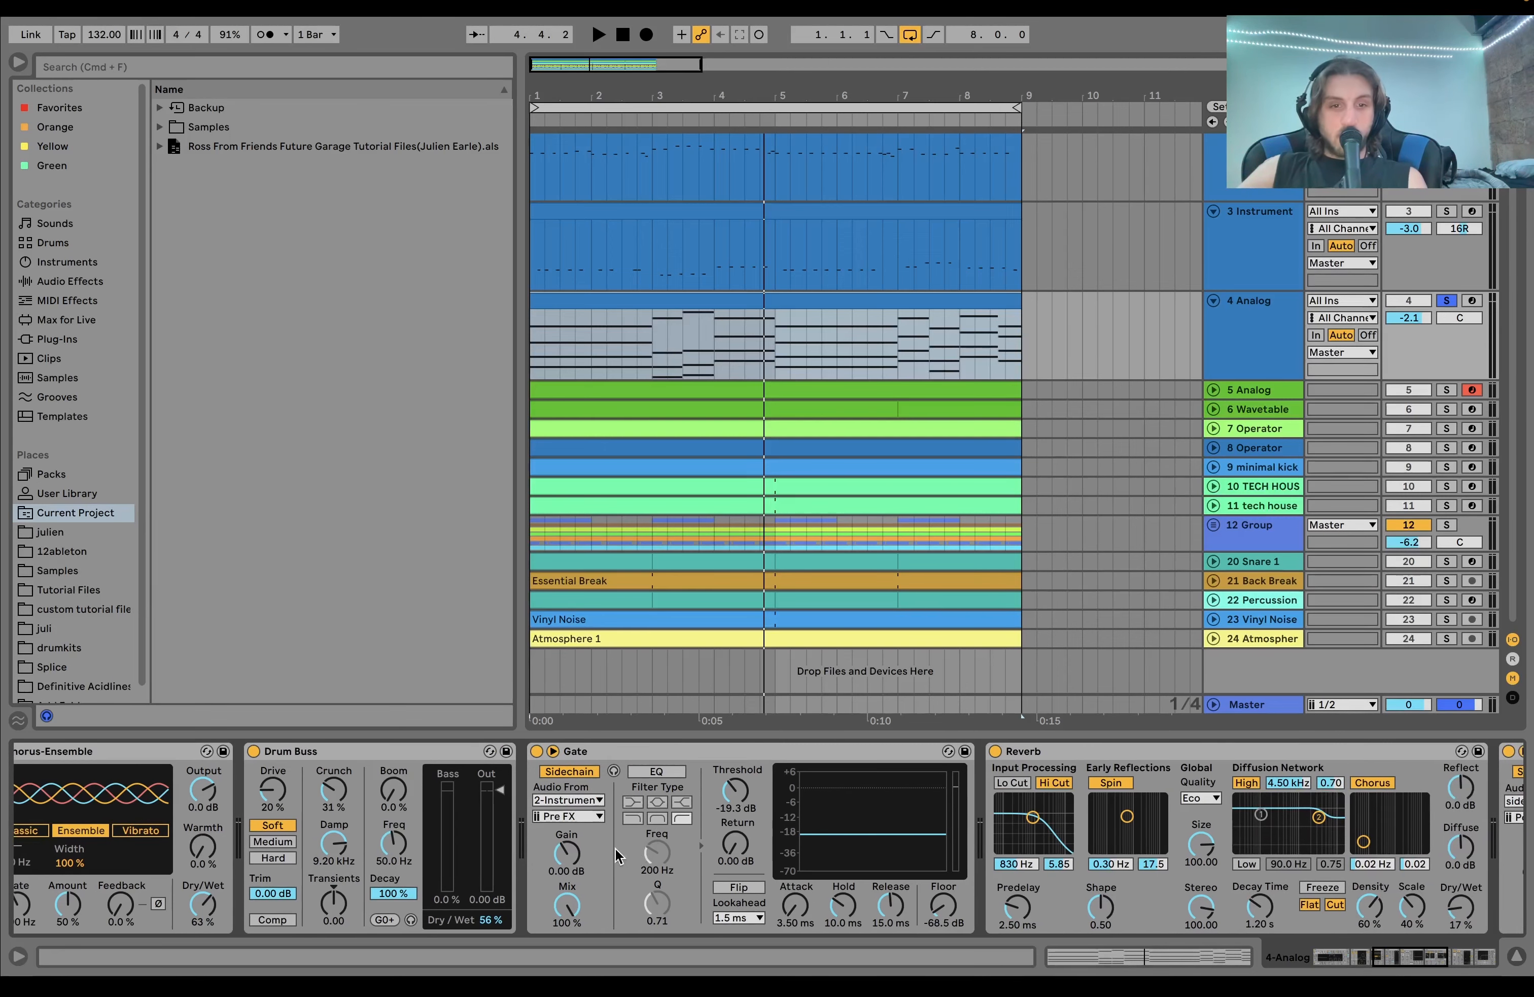
{"action": "left_click", "coordinate": [573, 800]}
{"action": "left_click", "coordinate": [574, 801]}
{"action": "scroll", "coordinate": [822, 418], "scroll_direction": "up", "scroll_amount": 2}
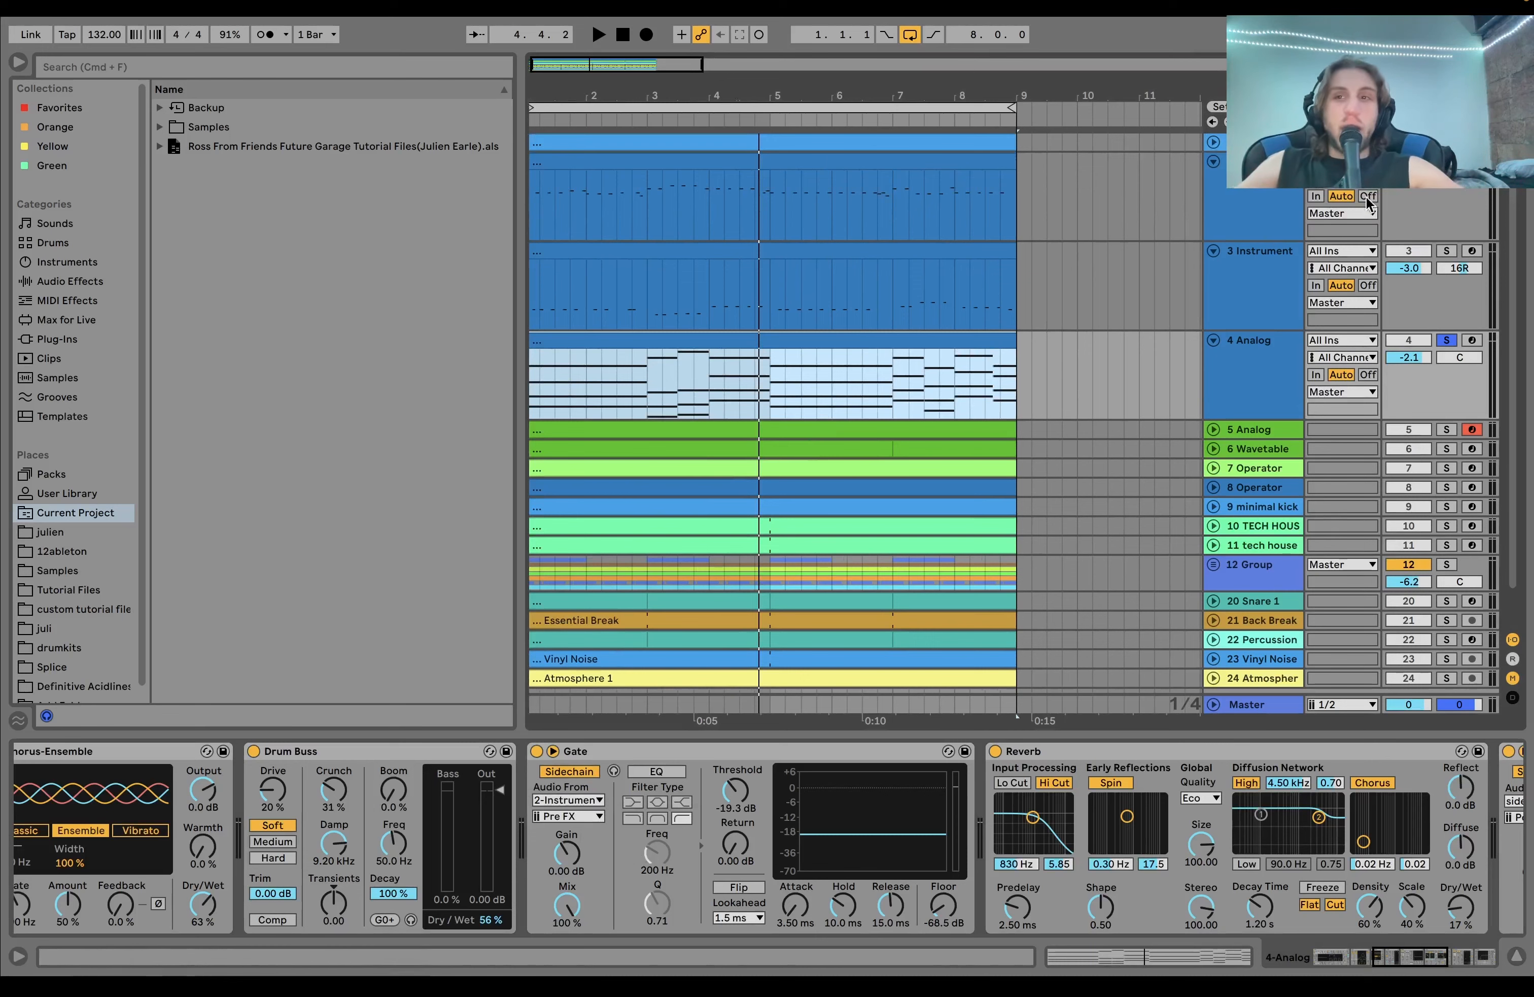
Step: Play the soloed chords to watch the Gate respond, and view the Reverb, Compressor and Auto Filter ending track 4's chain
{"action": "key", "text": "space"}
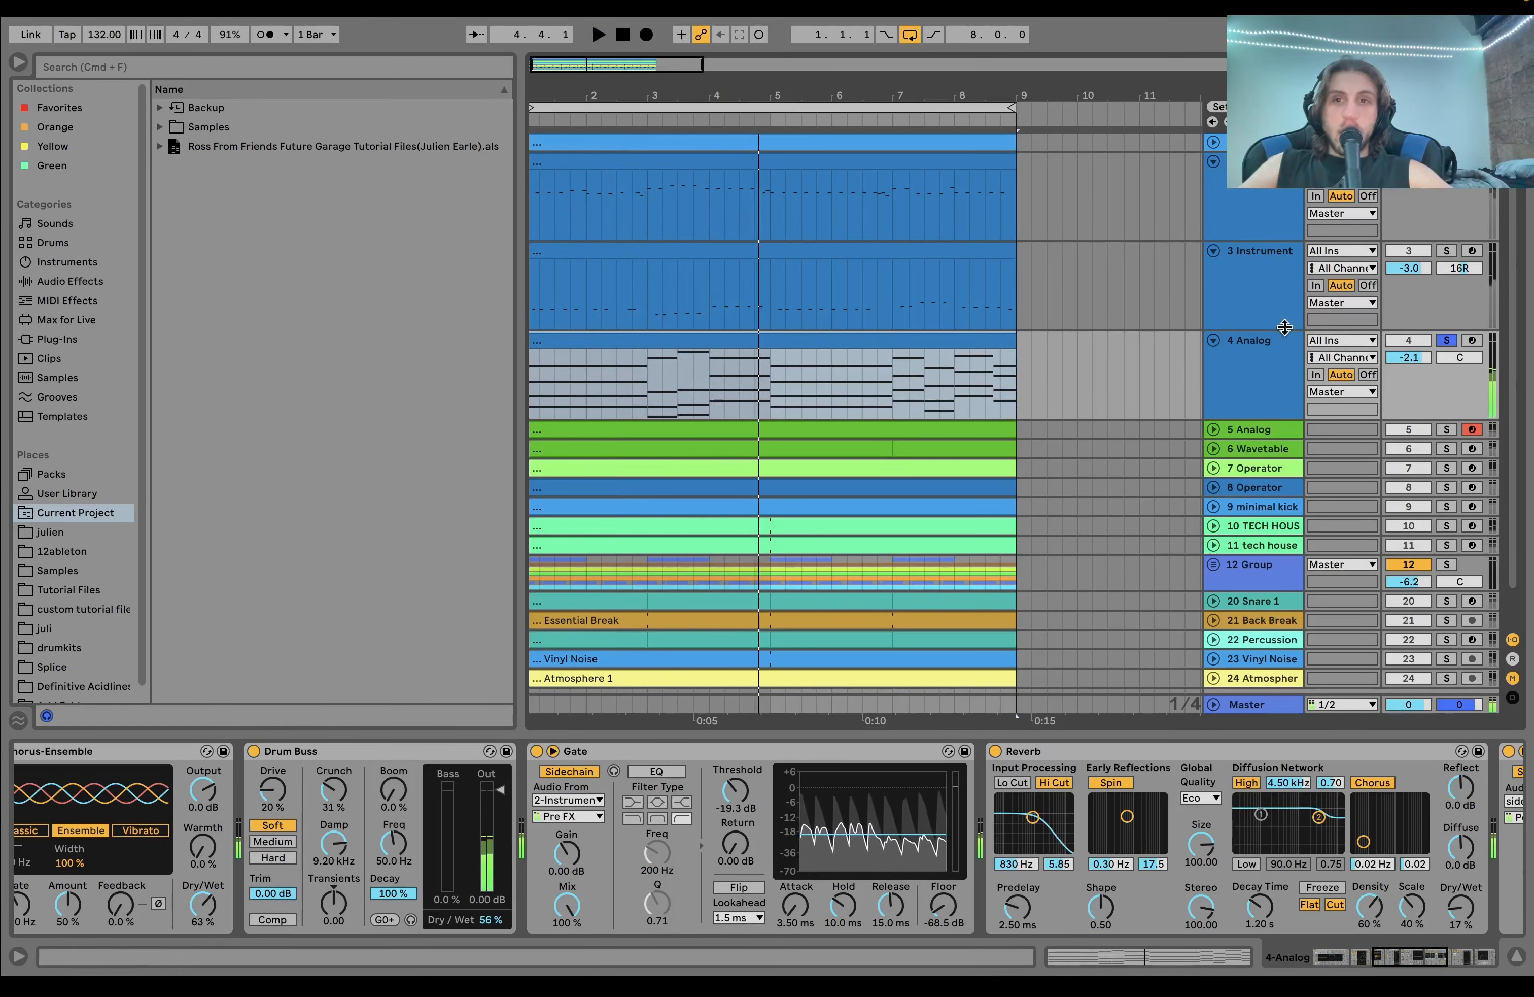
{"action": "key", "text": "space"}
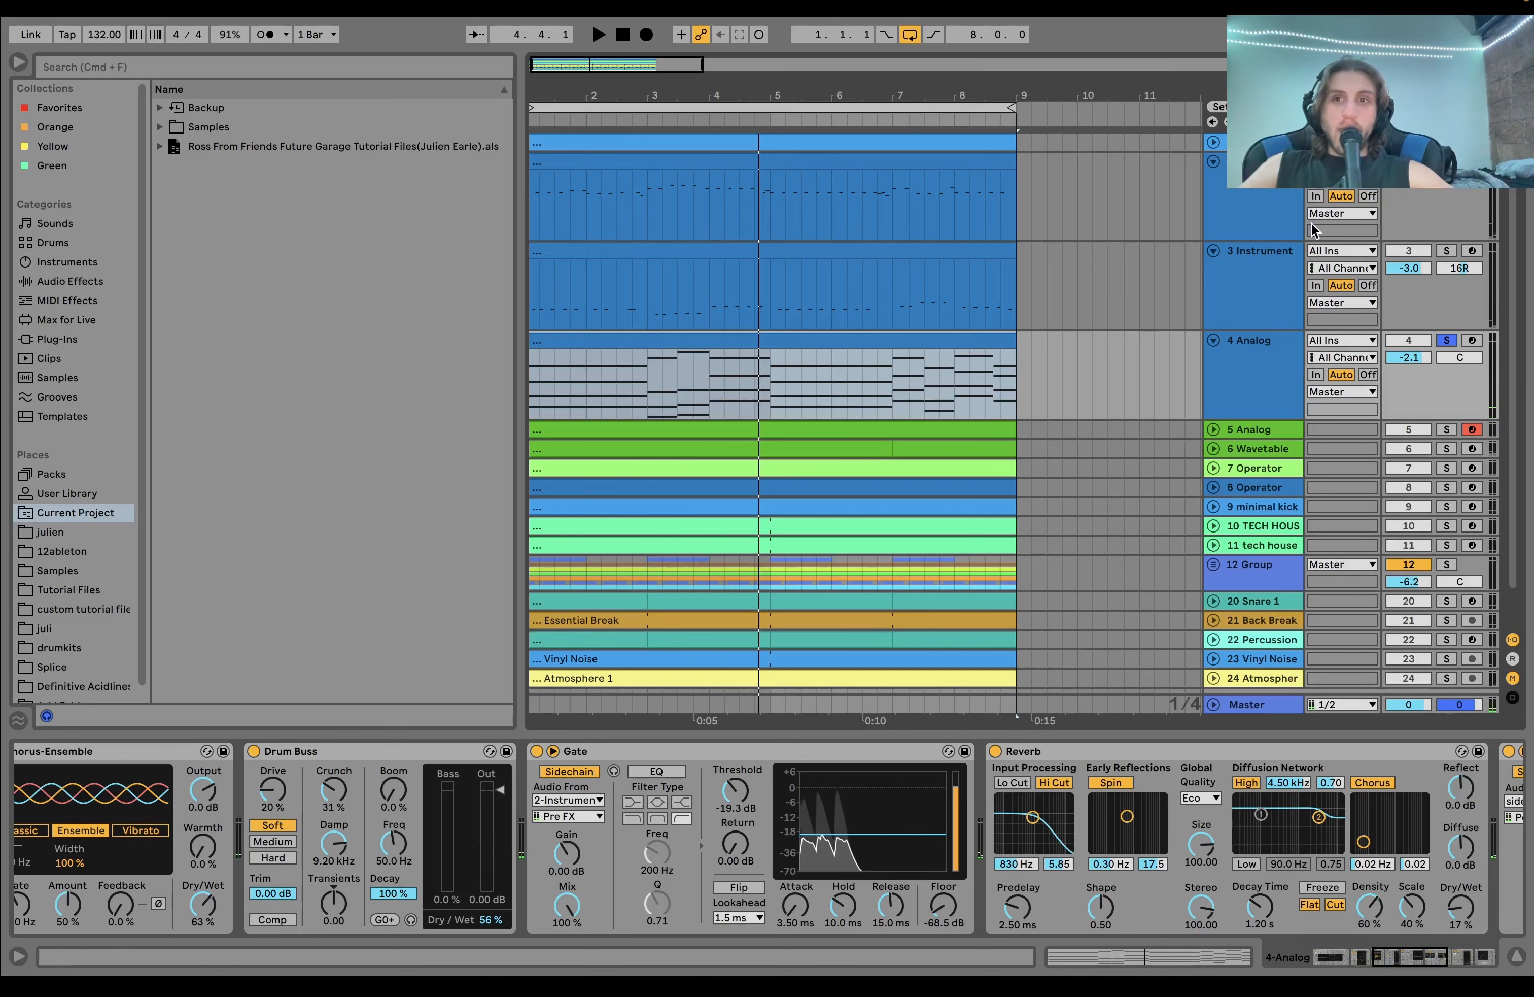
{"action": "key", "text": "space"}
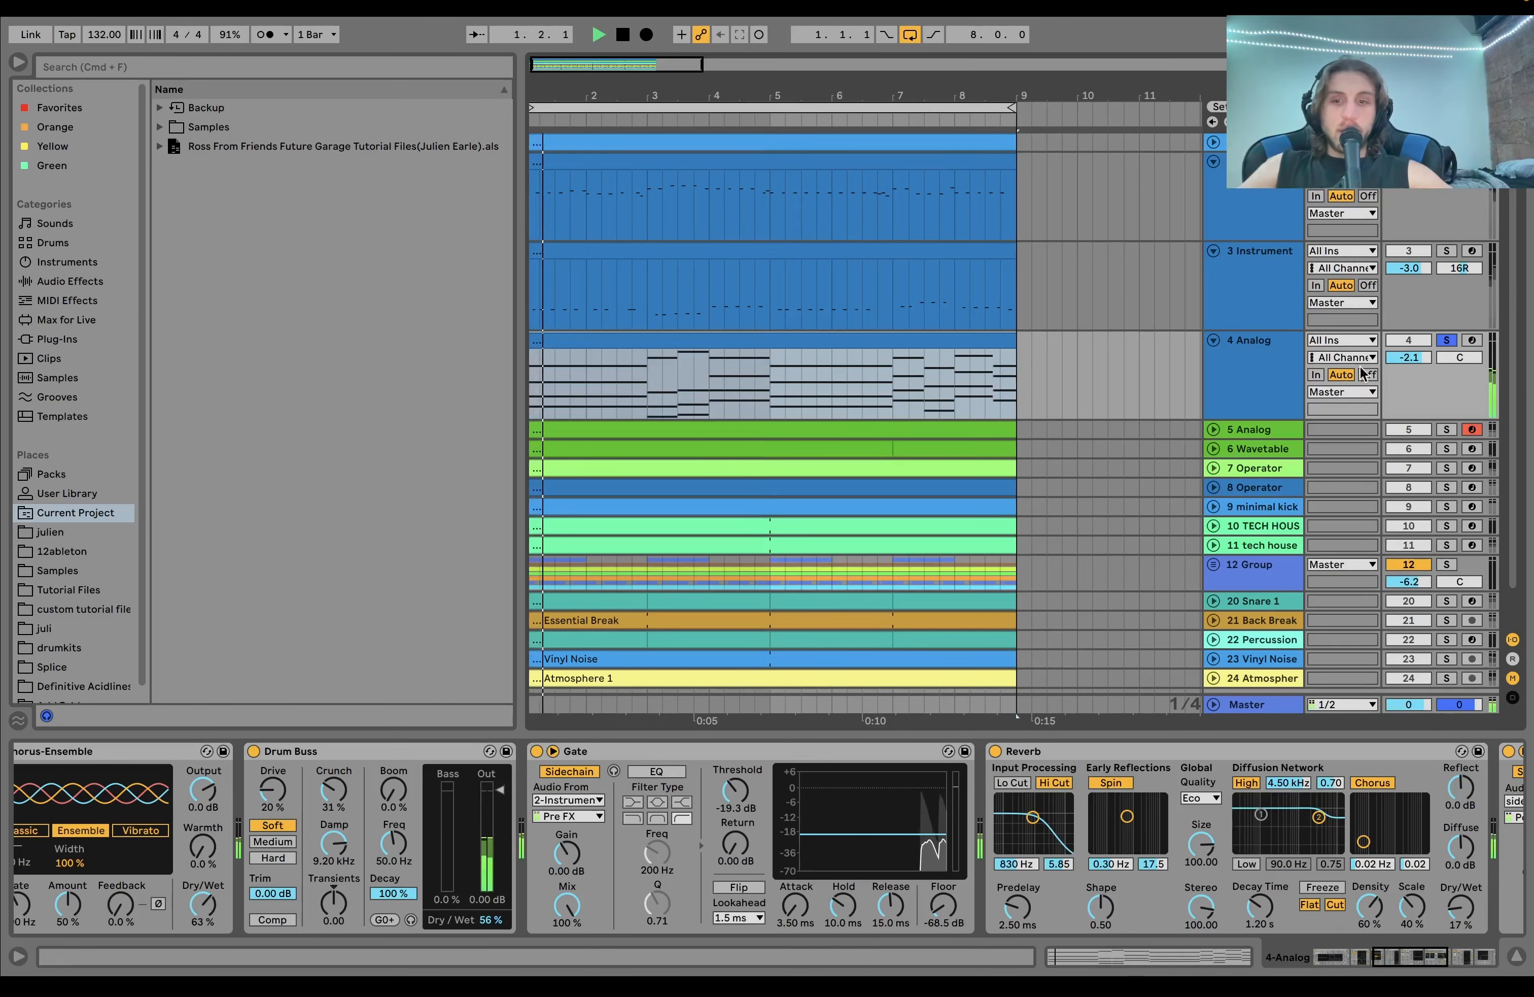
{"action": "scroll", "coordinate": [1093, 890], "scroll_direction": "right", "scroll_amount": 5}
{"action": "scroll", "coordinate": [1094, 890], "scroll_direction": "right", "scroll_amount": 5}
{"action": "key", "text": "space"}
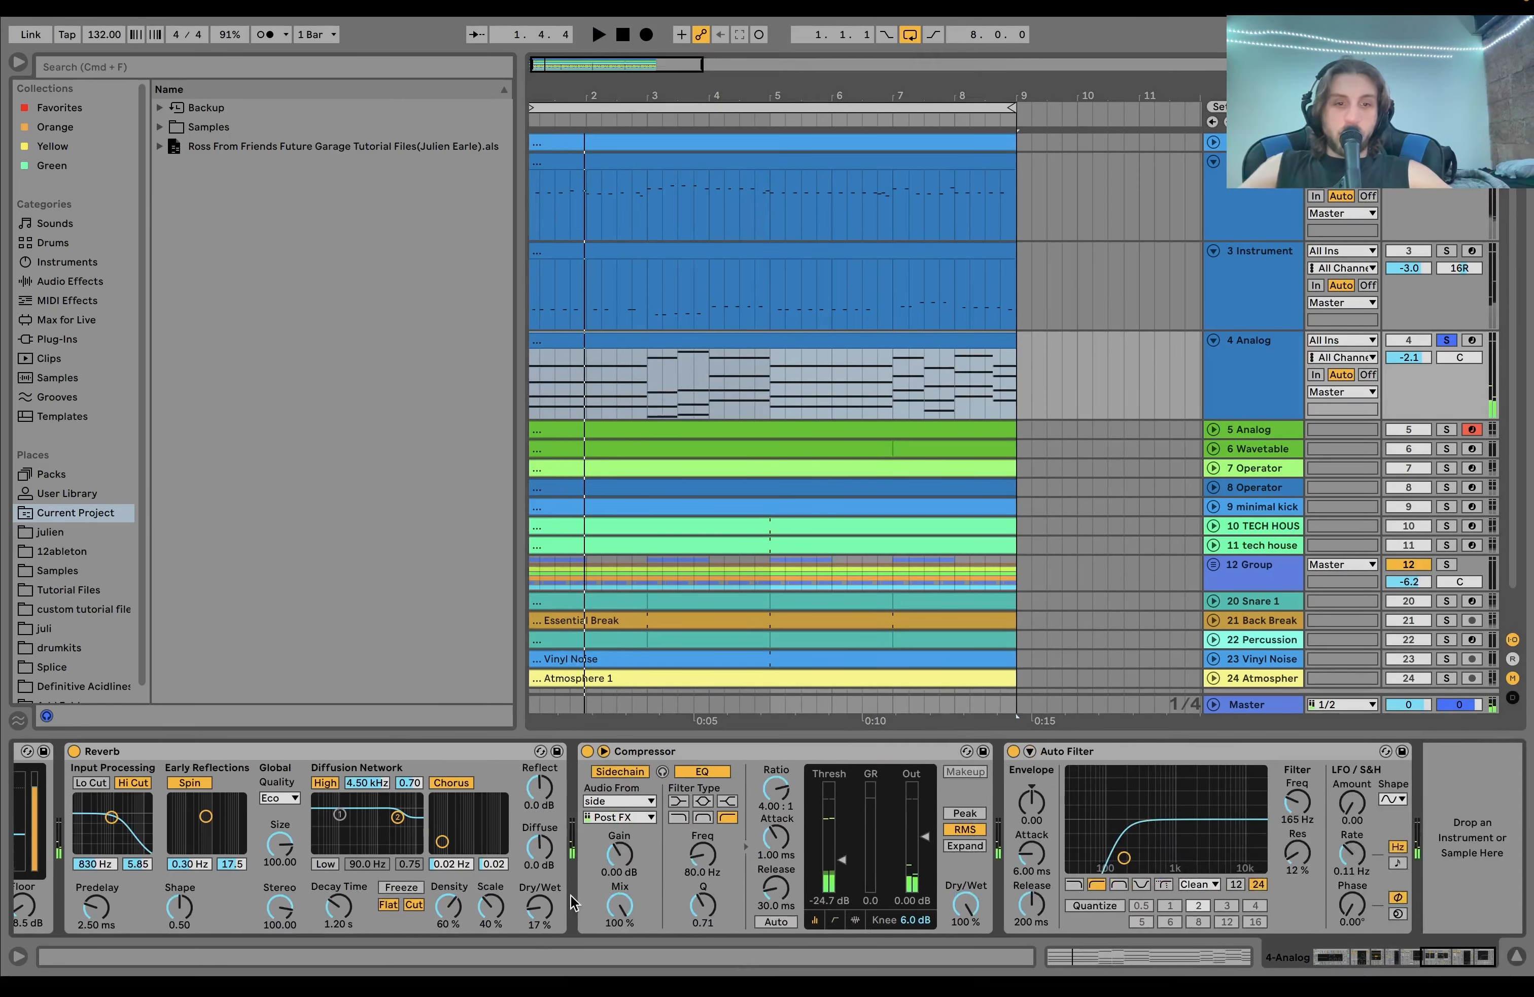
{"action": "scroll", "coordinate": [691, 781], "scroll_direction": "left", "scroll_amount": 5}
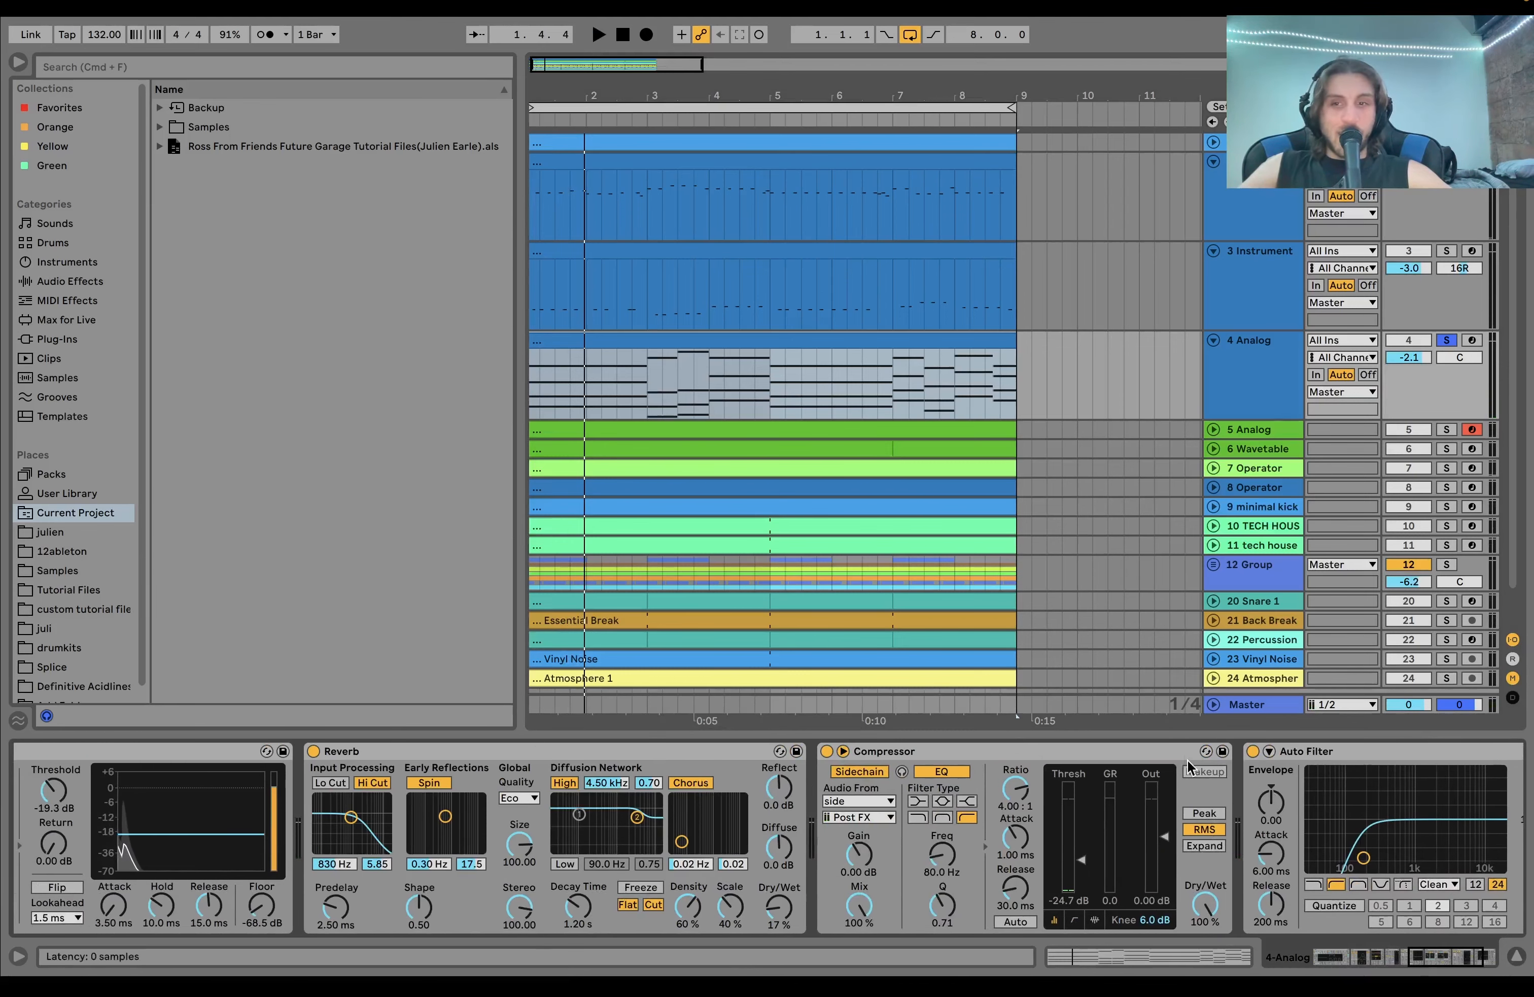
{"action": "scroll", "coordinate": [1187, 759], "scroll_direction": "left", "scroll_amount": 5}
{"action": "scroll", "coordinate": [1191, 762], "scroll_direction": "left", "scroll_amount": 7}
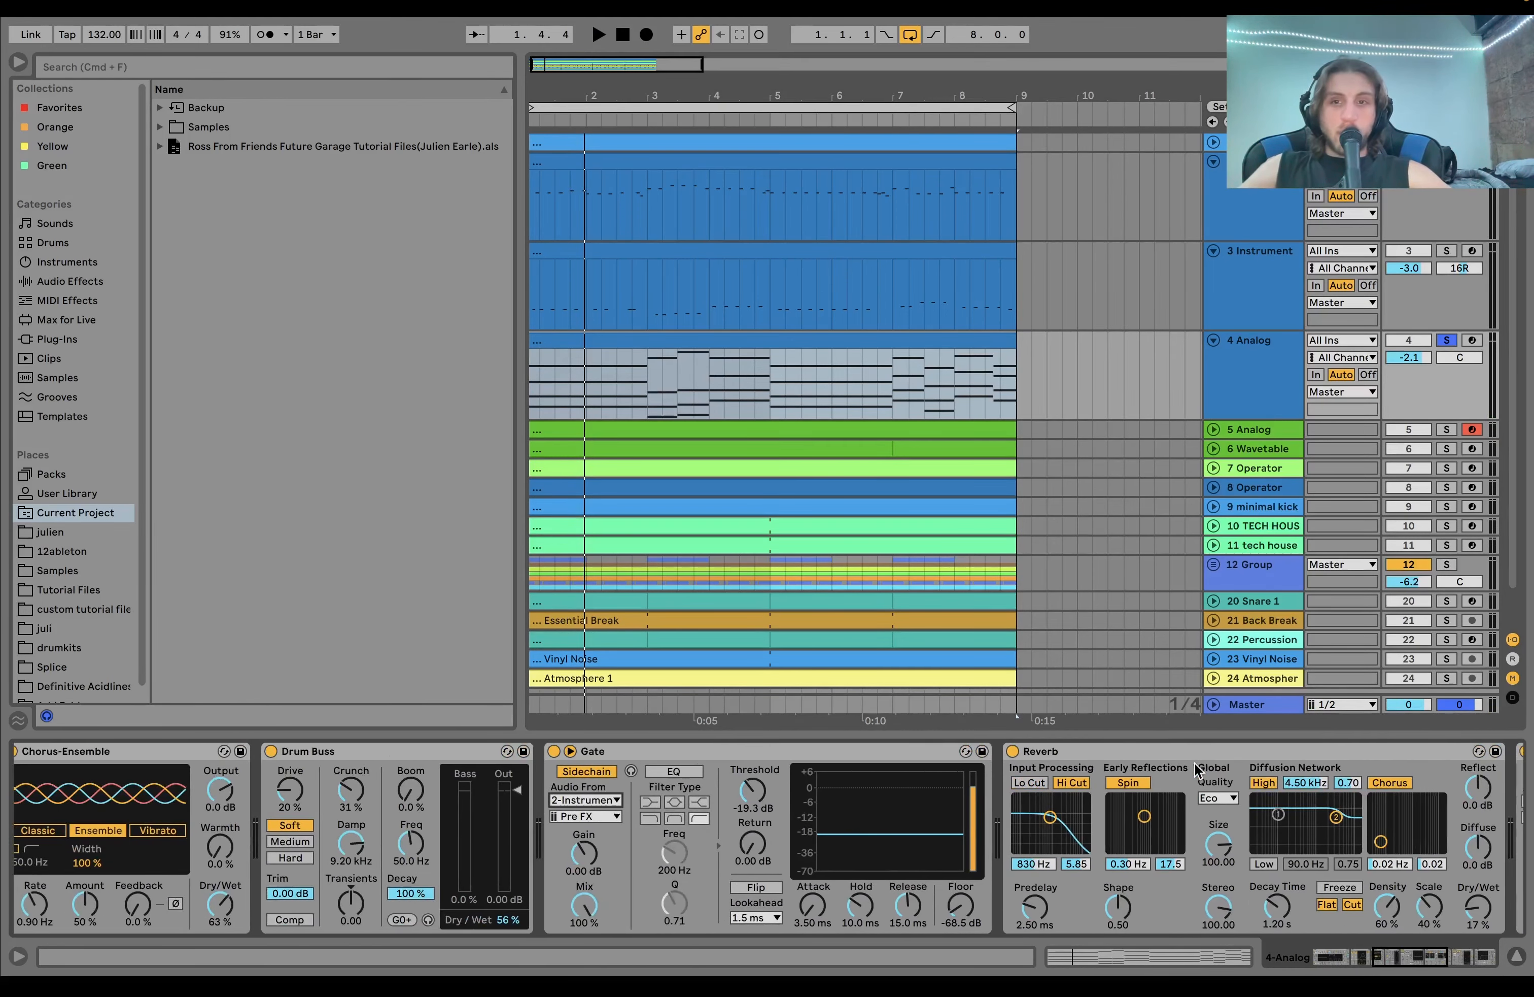
Step: Solo track 3 together with track 4 and listen to them with the Gate active
{"action": "left_click", "coordinate": [1449, 342]}
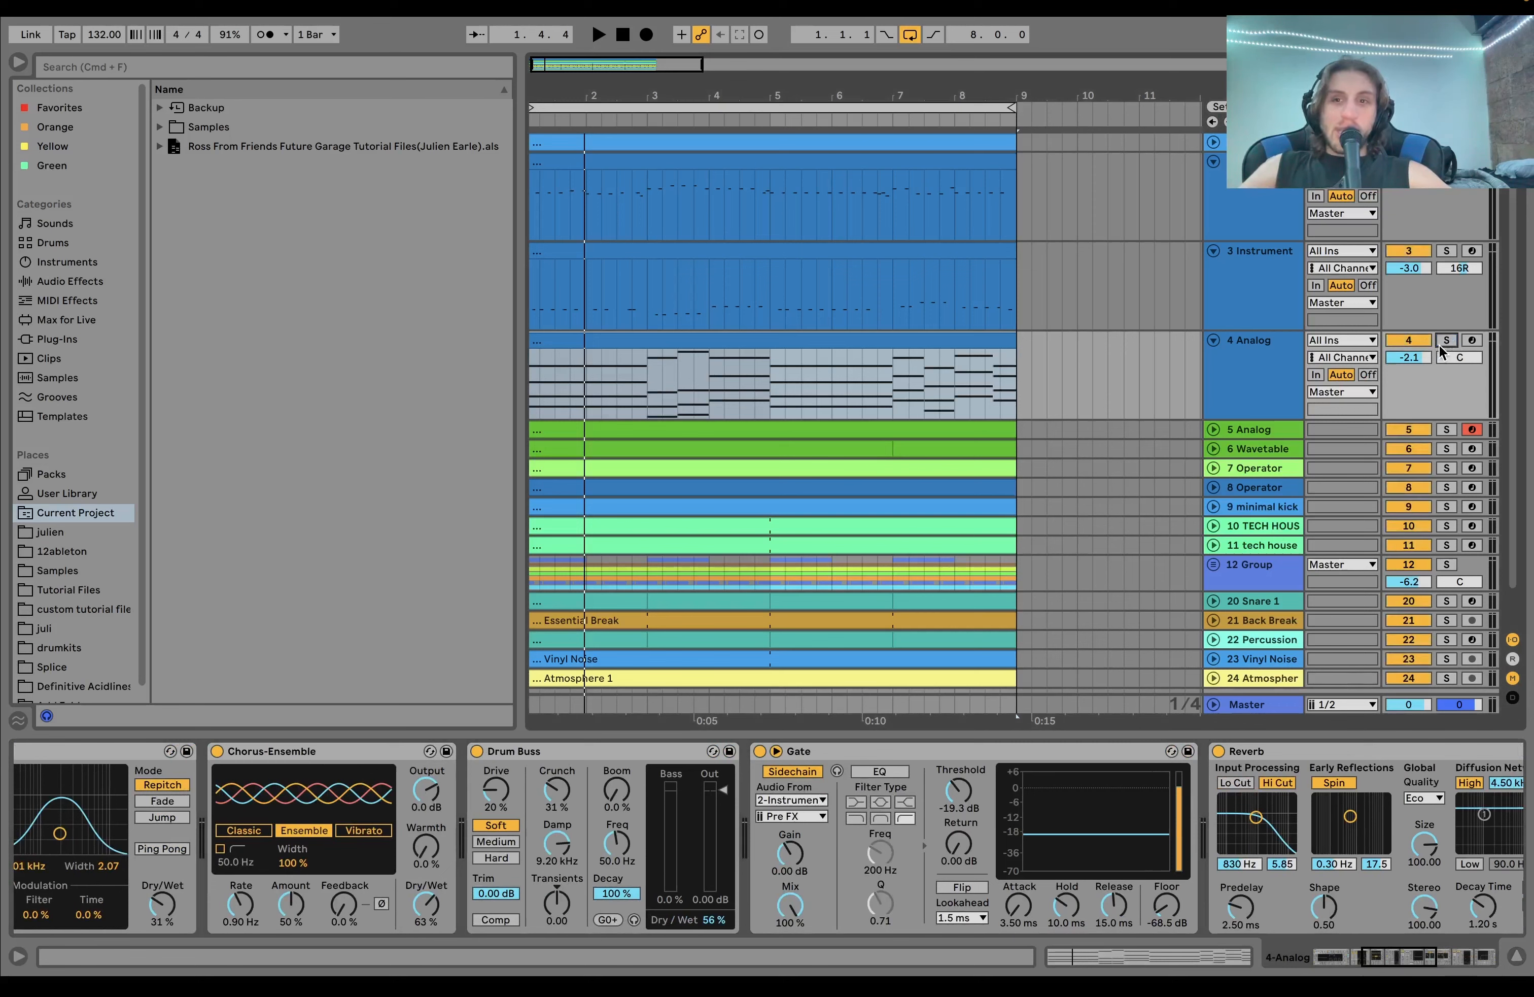
{"action": "left_click", "coordinate": [1447, 341]}
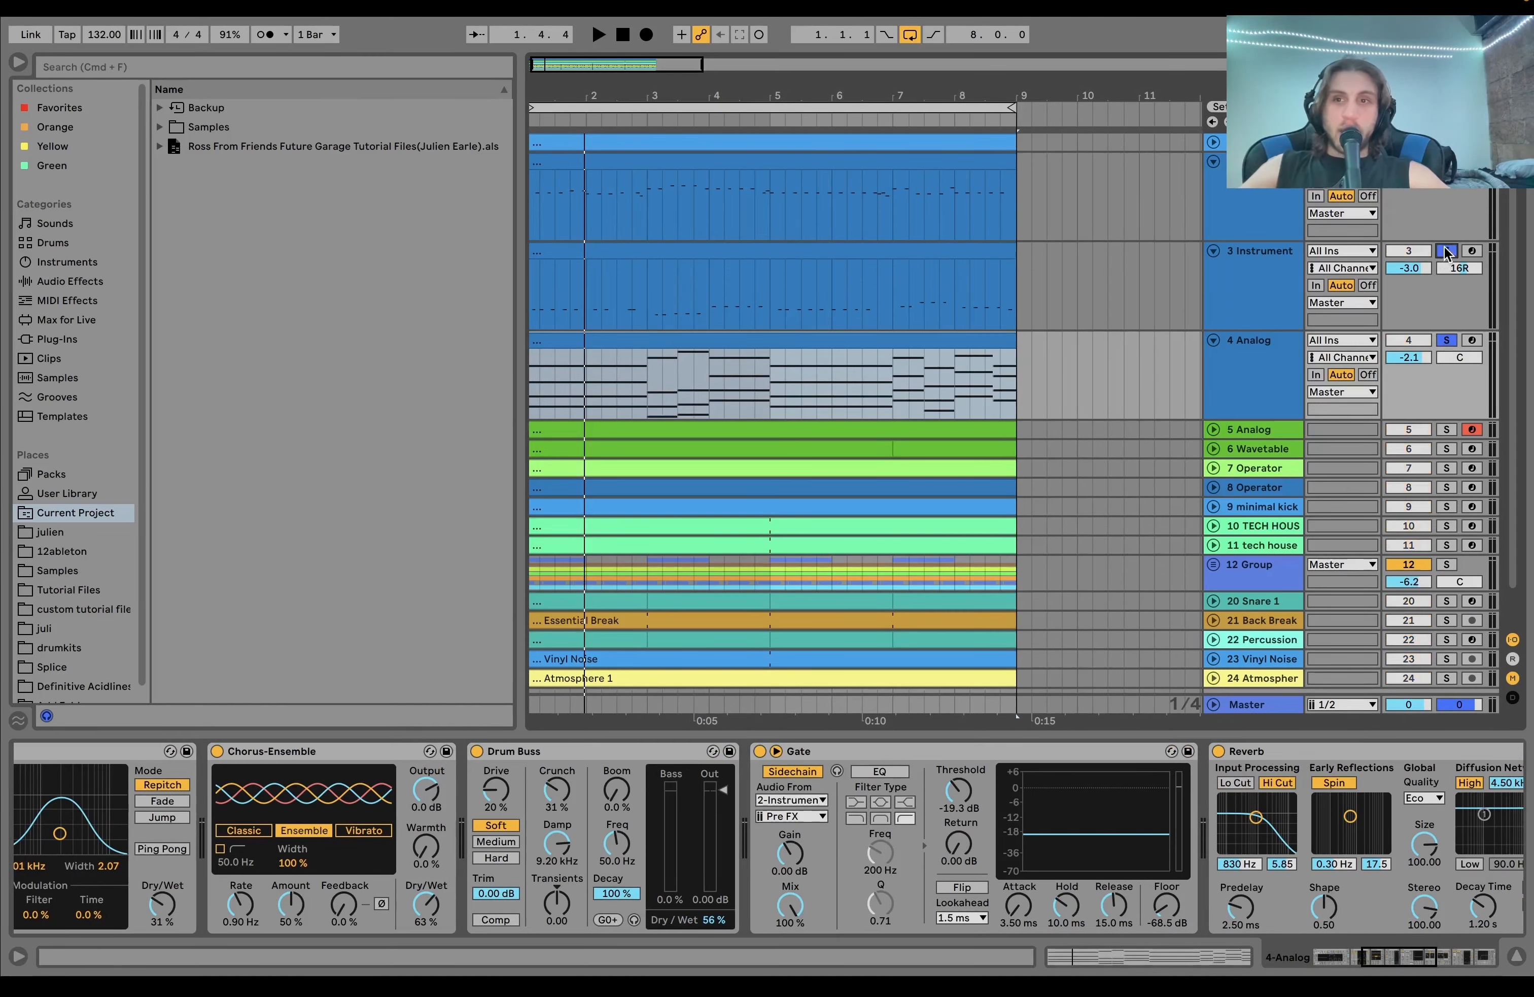
{"action": "key", "text": "space"}
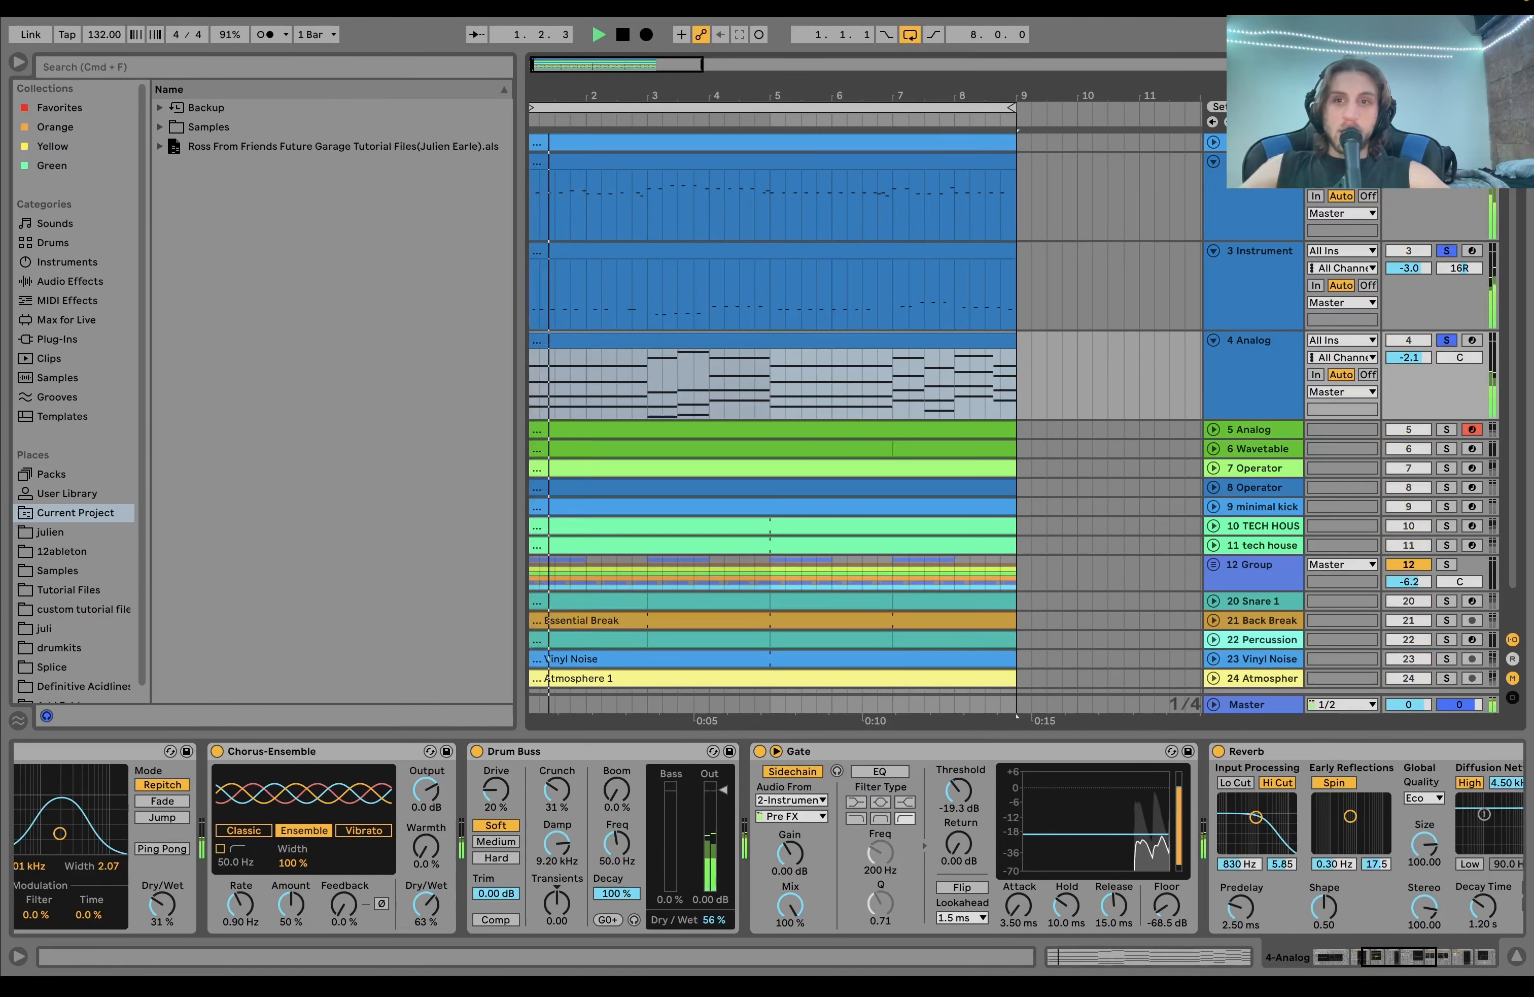
{"action": "key", "text": "space"}
Step: Bypass track 4's Gate to compare the sound, clear the solos during playback and re-enable the Gate
{"action": "left_click", "coordinate": [762, 751]}
{"action": "key", "text": "space"}
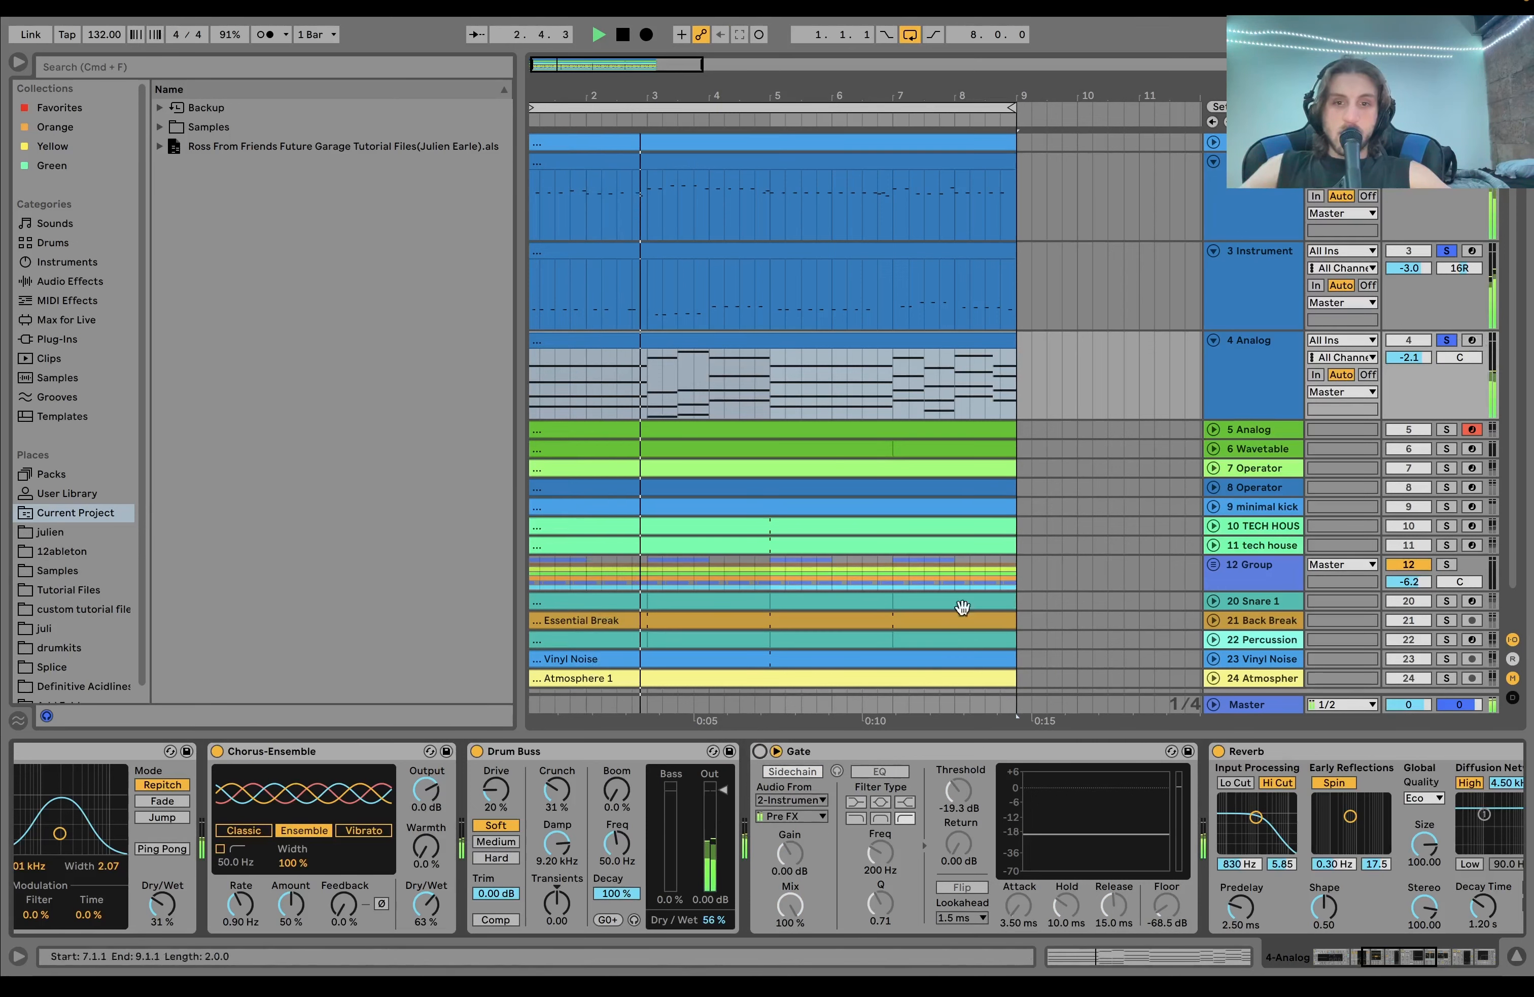
{"action": "left_click", "coordinate": [1447, 341]}
{"action": "key", "text": "space"}
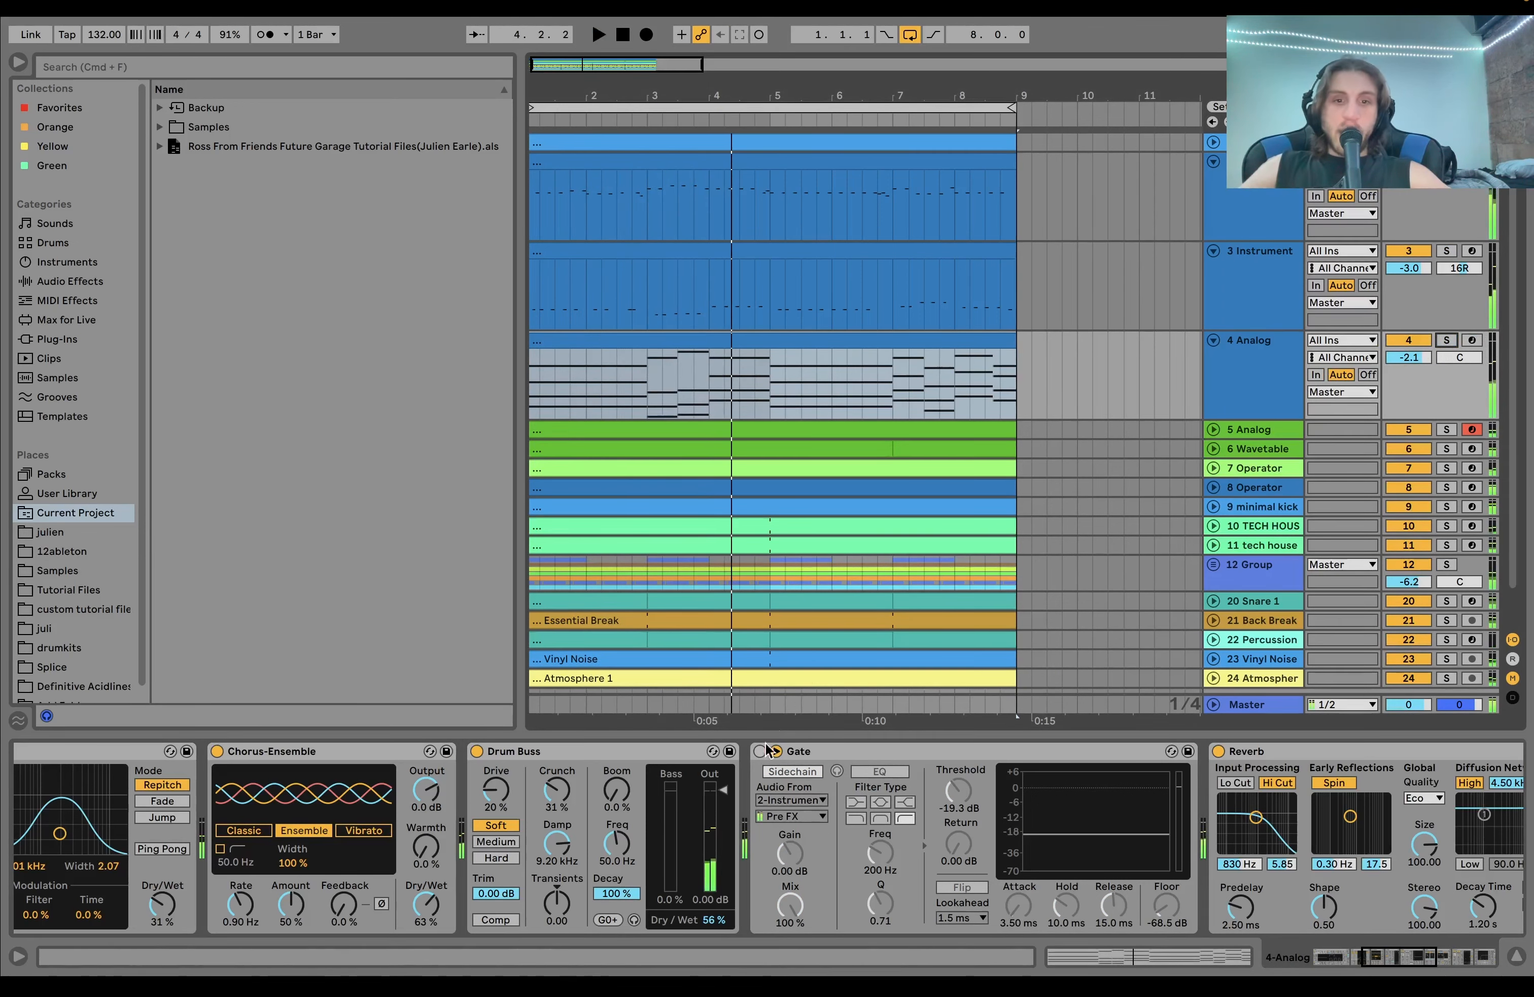
{"action": "left_click", "coordinate": [761, 752]}
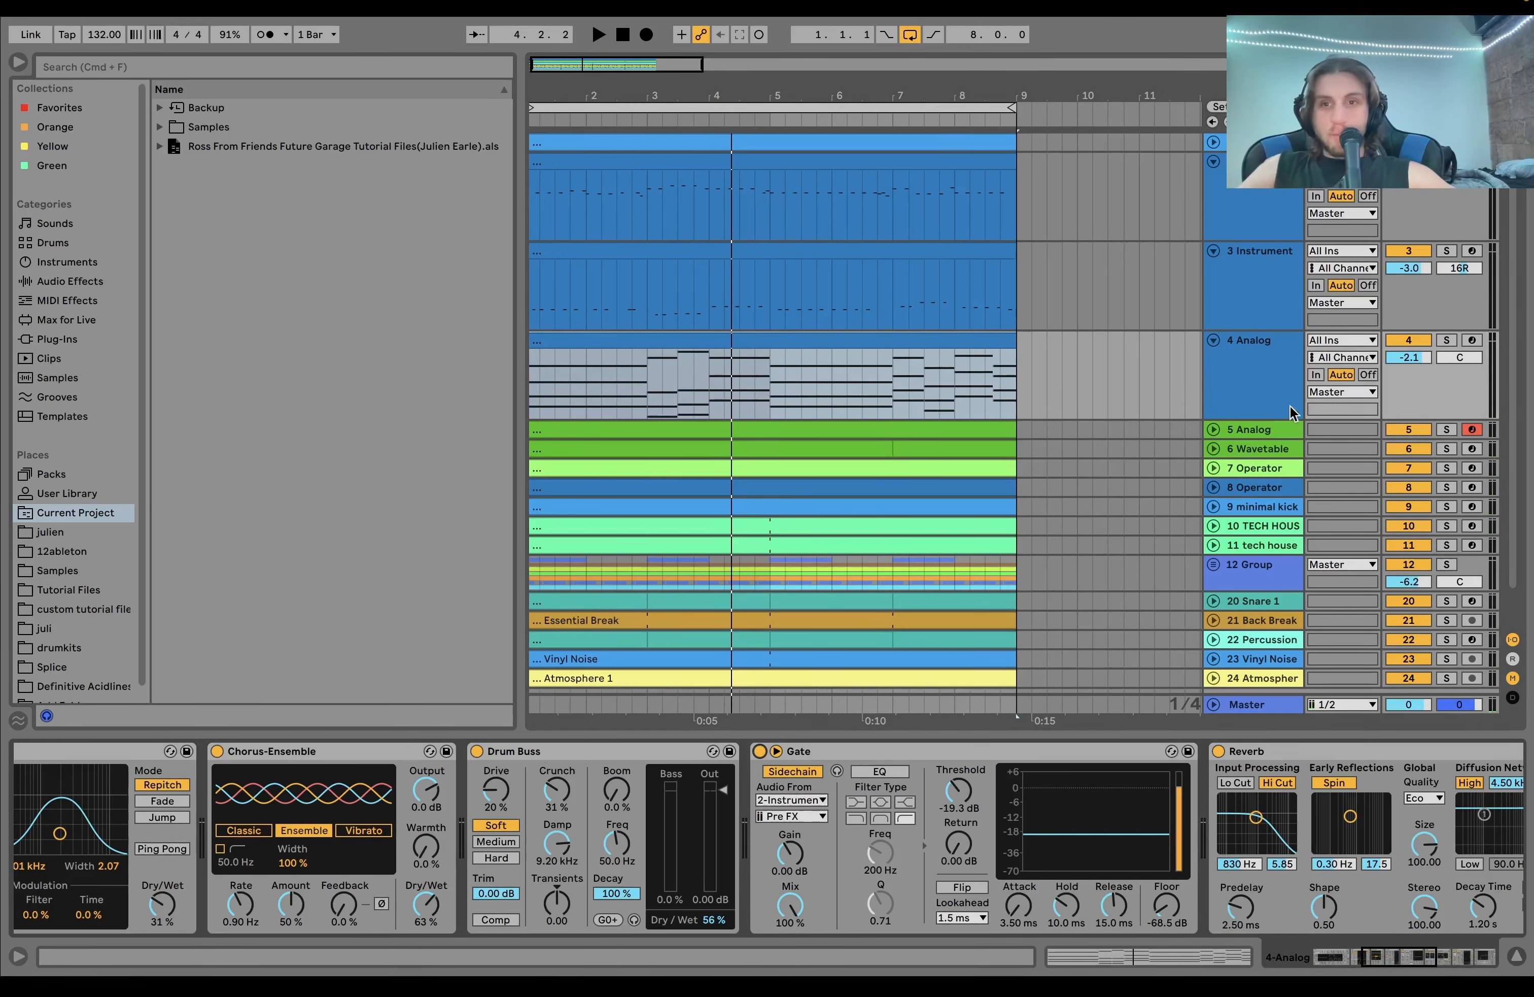
Step: Select track 4 and play the full mix to hear the chords in context
{"action": "left_click", "coordinate": [1257, 349]}
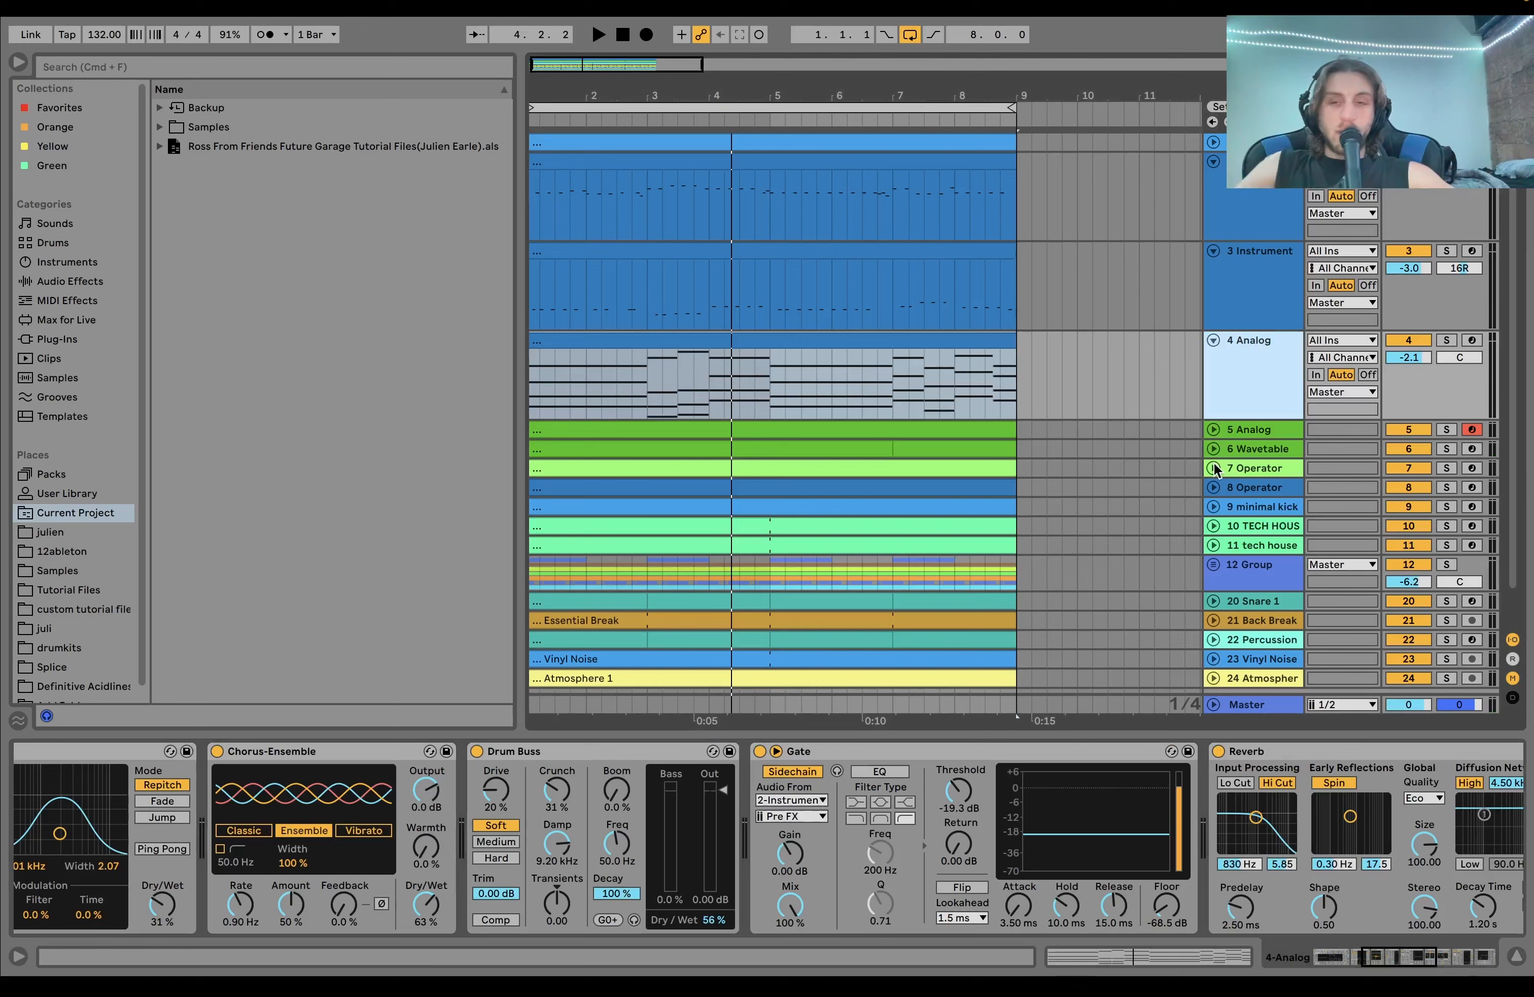
{"action": "key", "text": "space"}
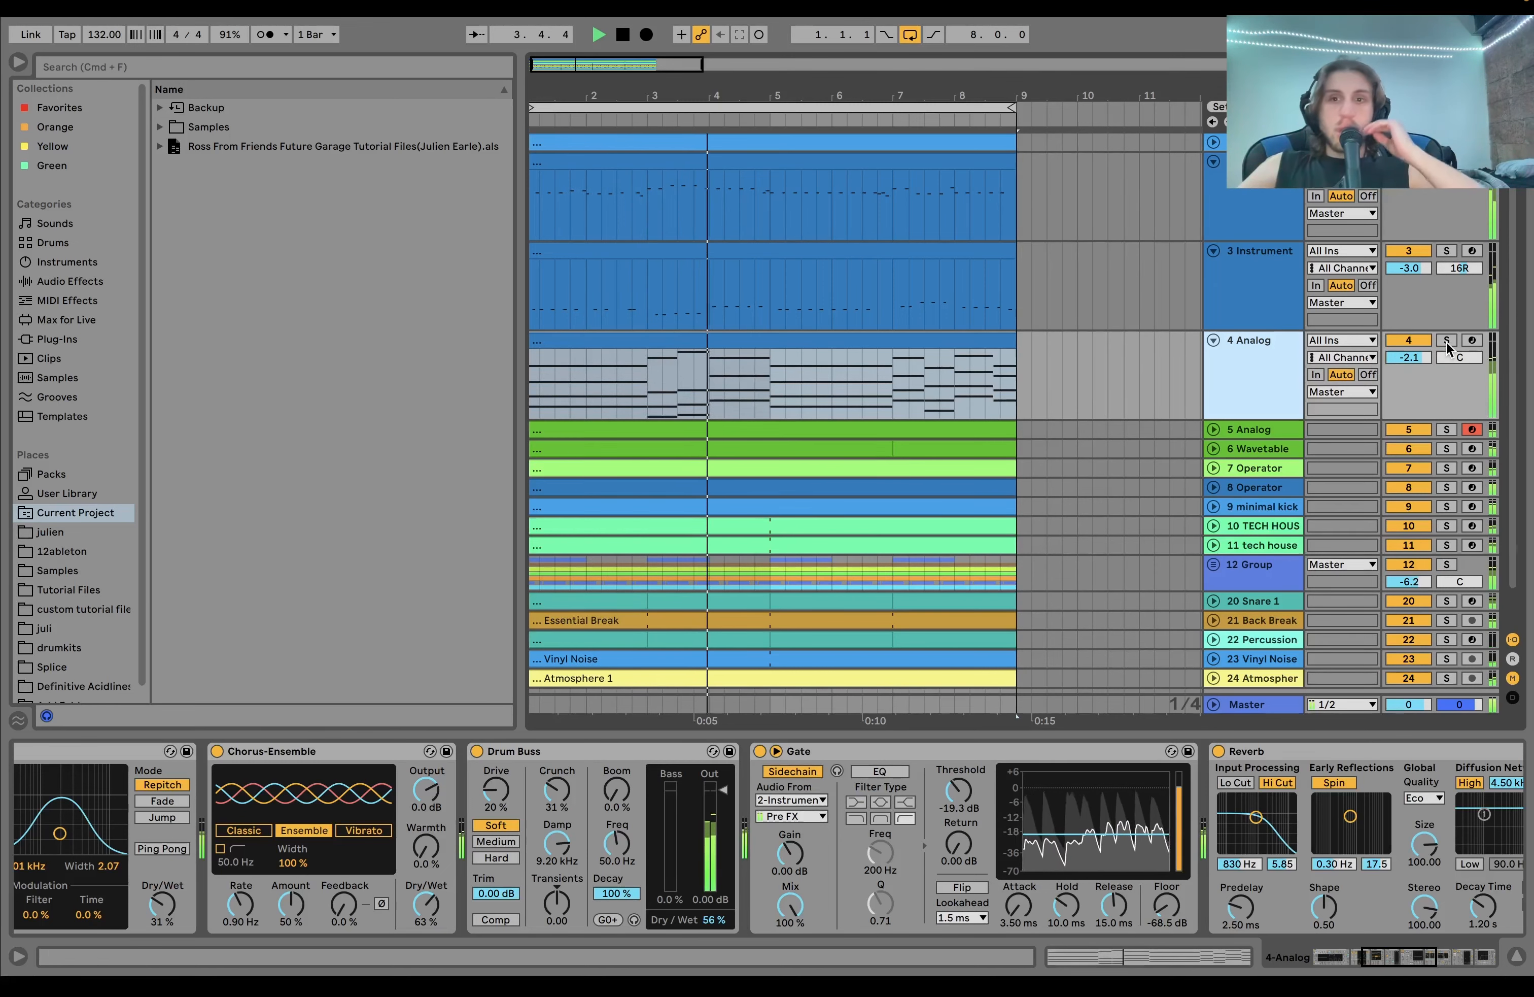
{"action": "key", "text": "space"}
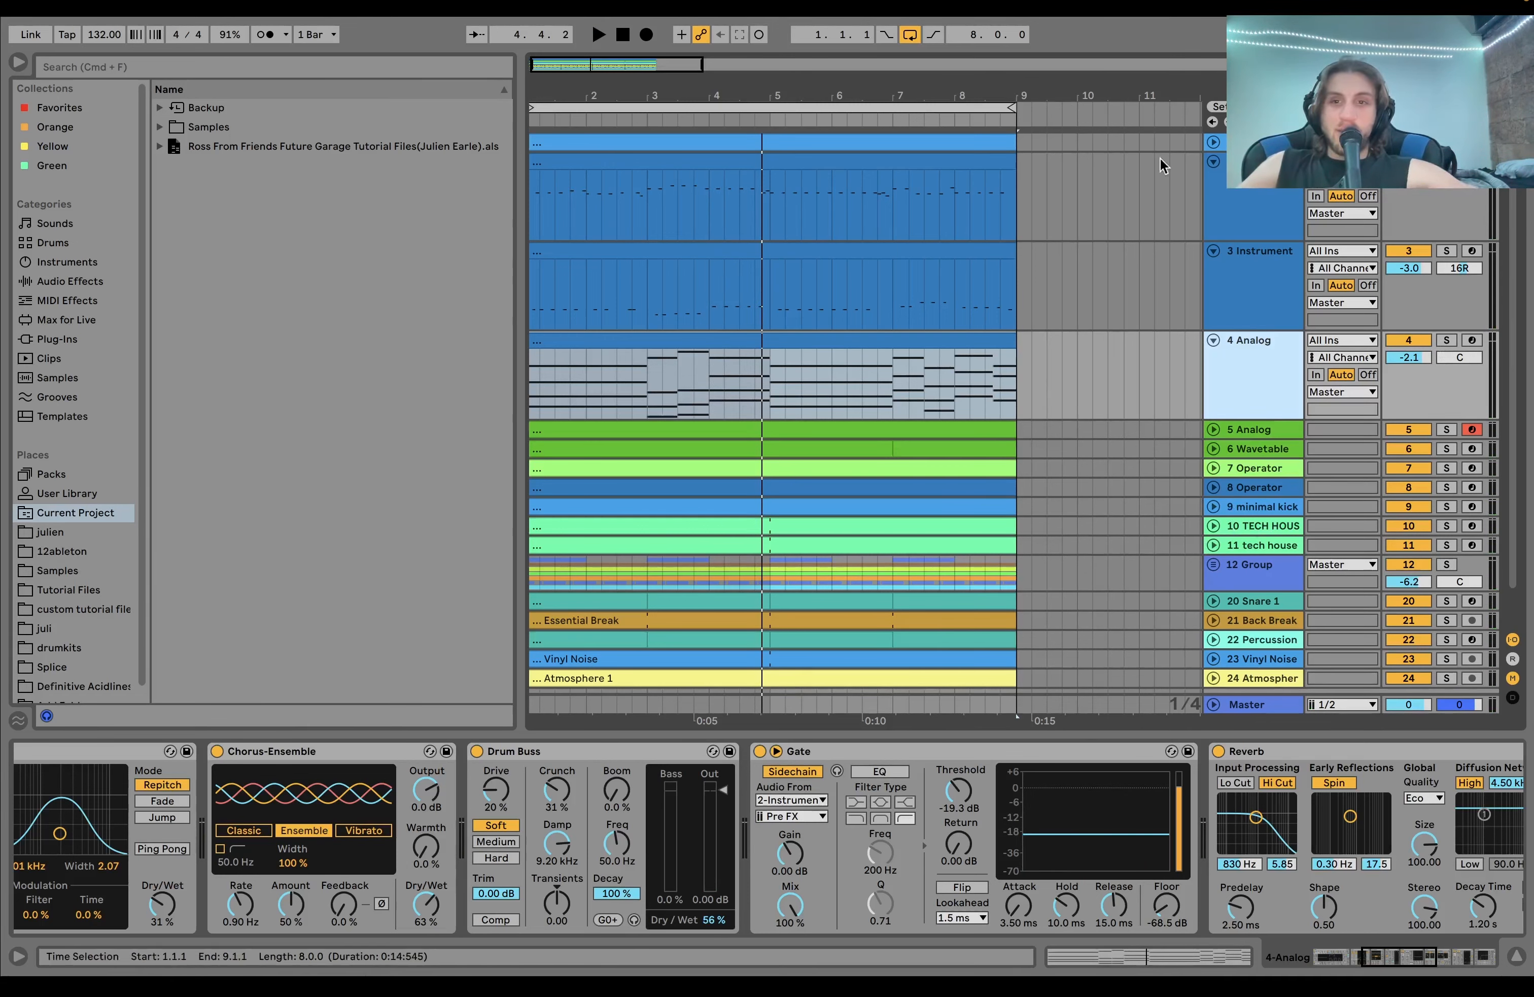
Step: Unfold and solo track 5, and play it with its device chain displayed
{"action": "left_click", "coordinate": [1213, 429]}
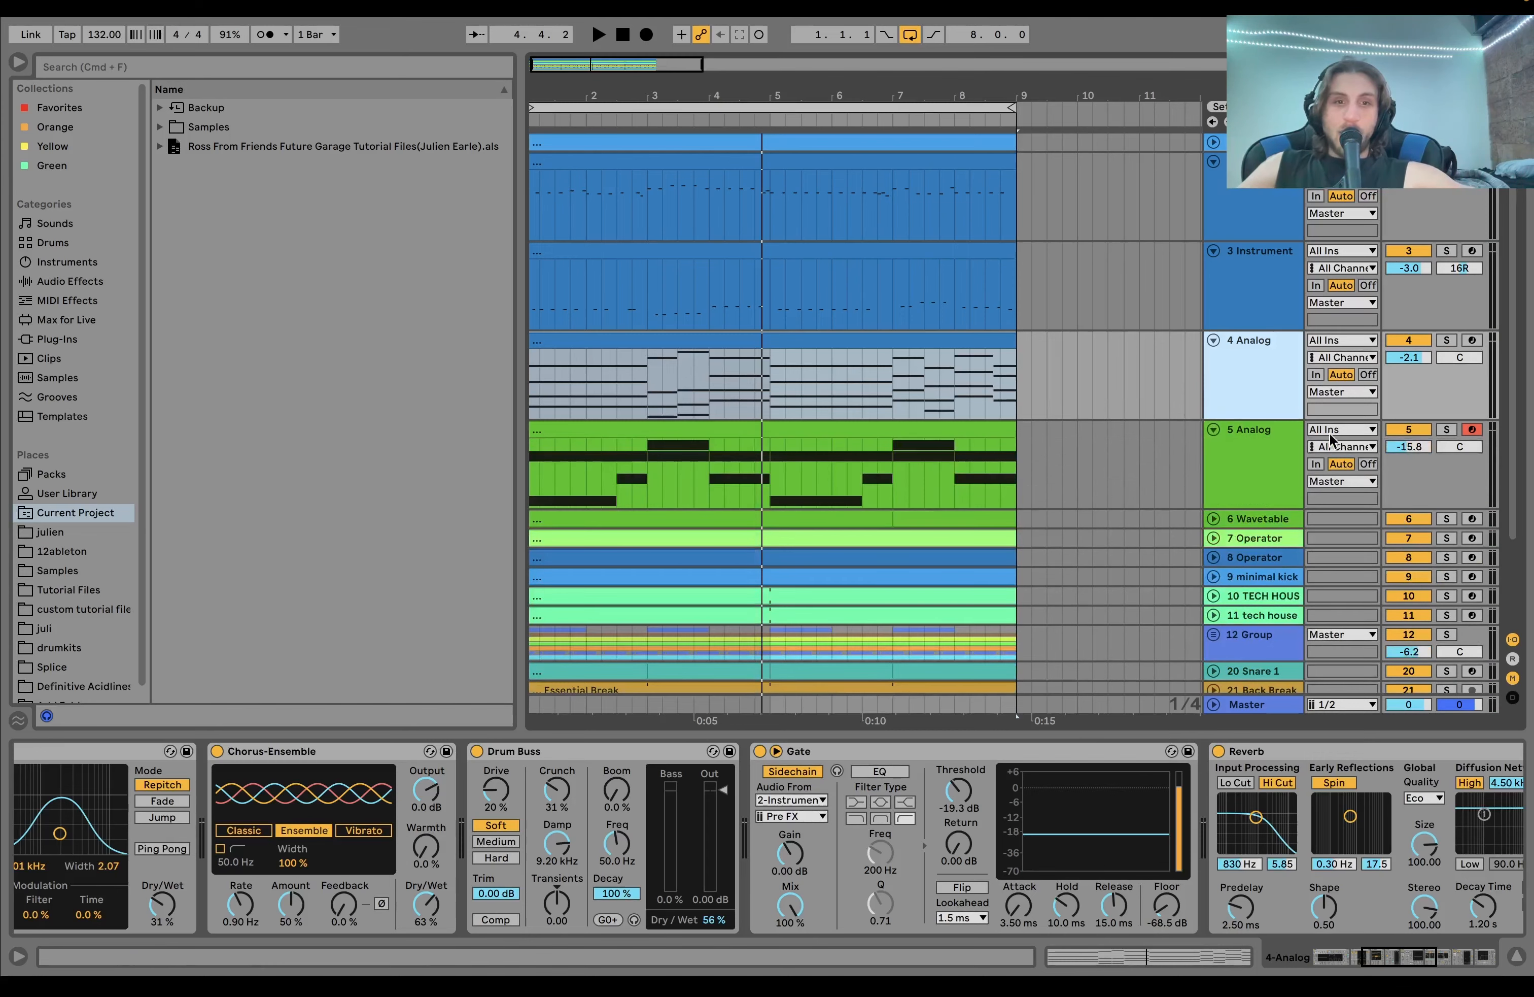
{"action": "left_click", "coordinate": [1445, 435]}
{"action": "key", "text": "space"}
{"action": "left_click", "coordinate": [1258, 460]}
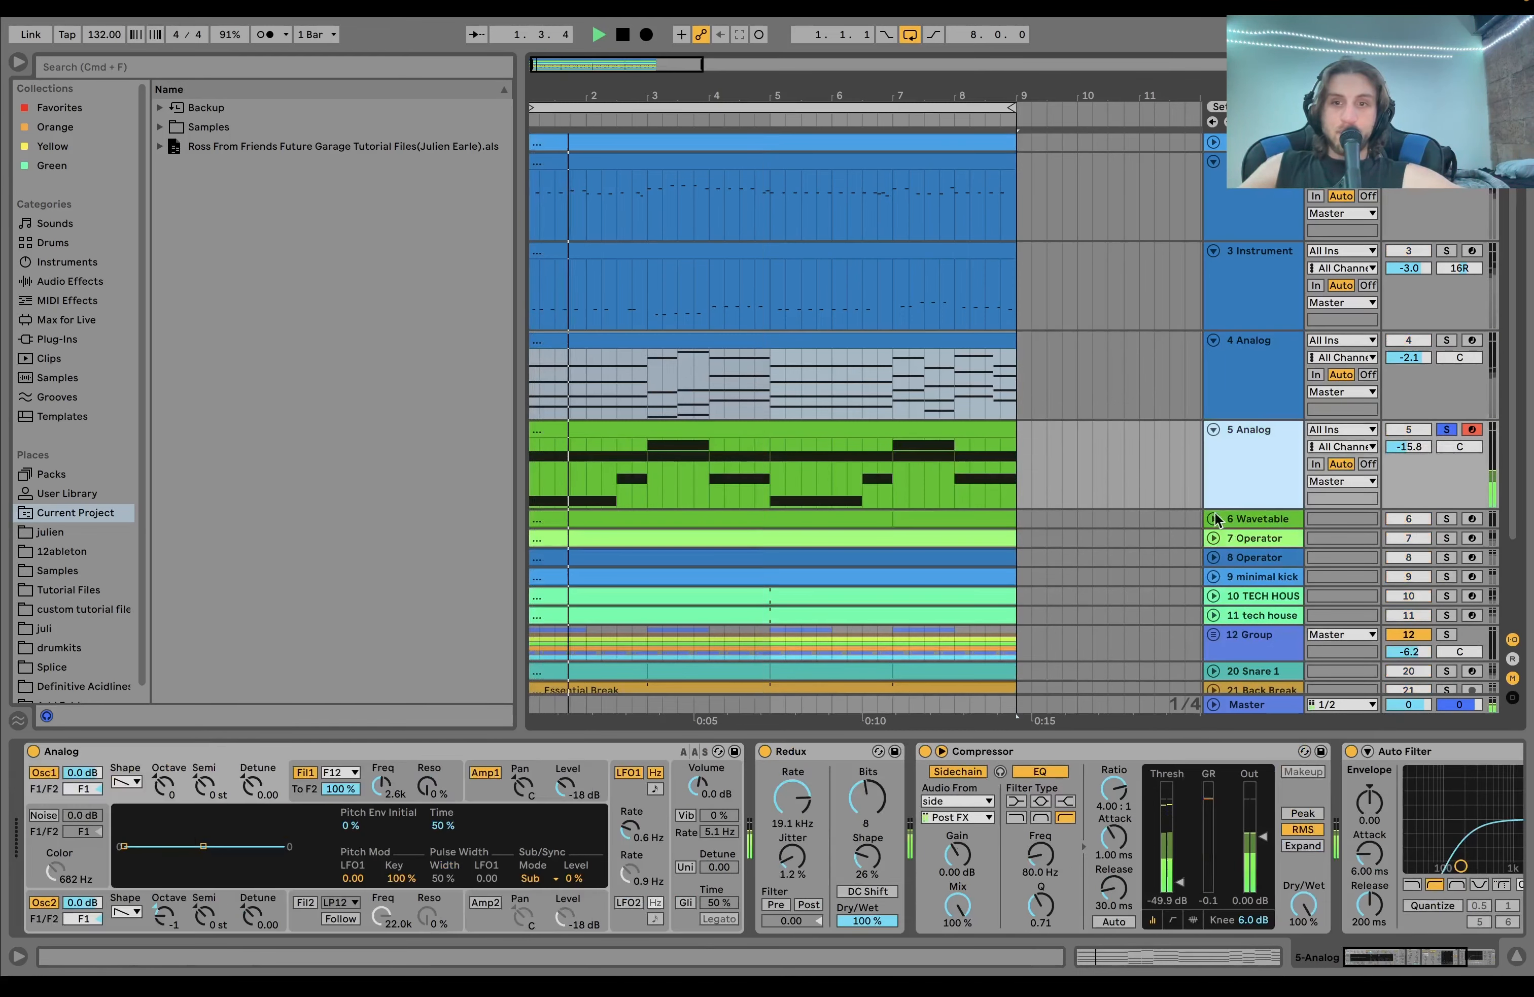
Step: Open track 5's clip in the piano roll and inspect its notes with Fold switched on and off again
{"action": "left_click", "coordinate": [633, 425]}
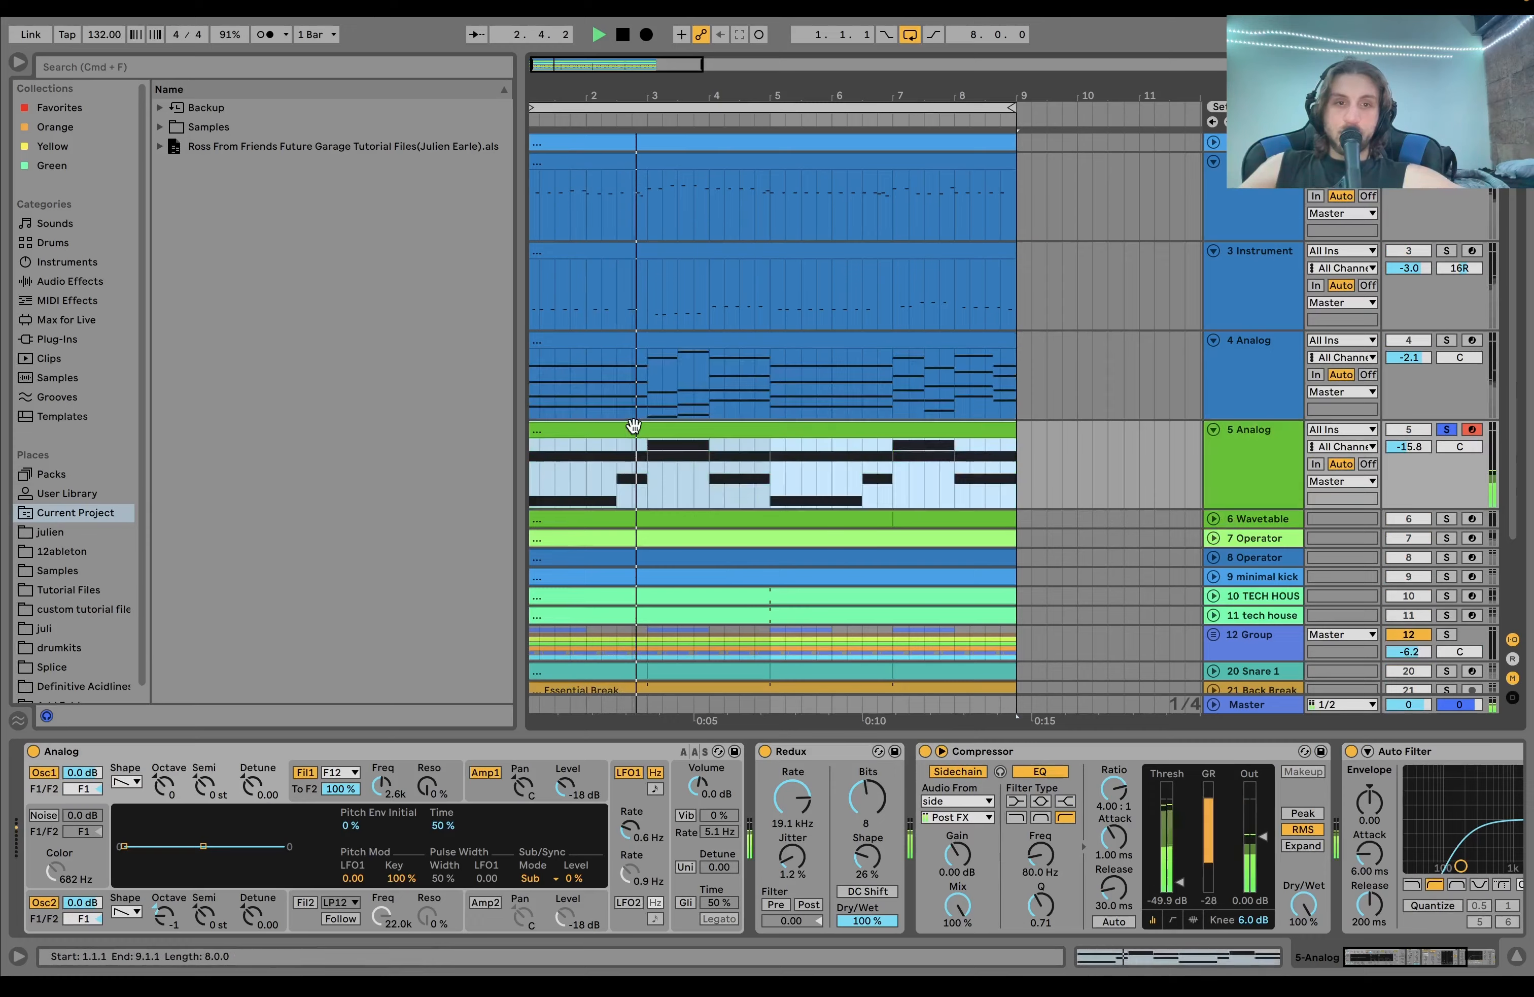
{"action": "double_click", "coordinate": [633, 425]}
{"action": "left_click", "coordinate": [224, 318]}
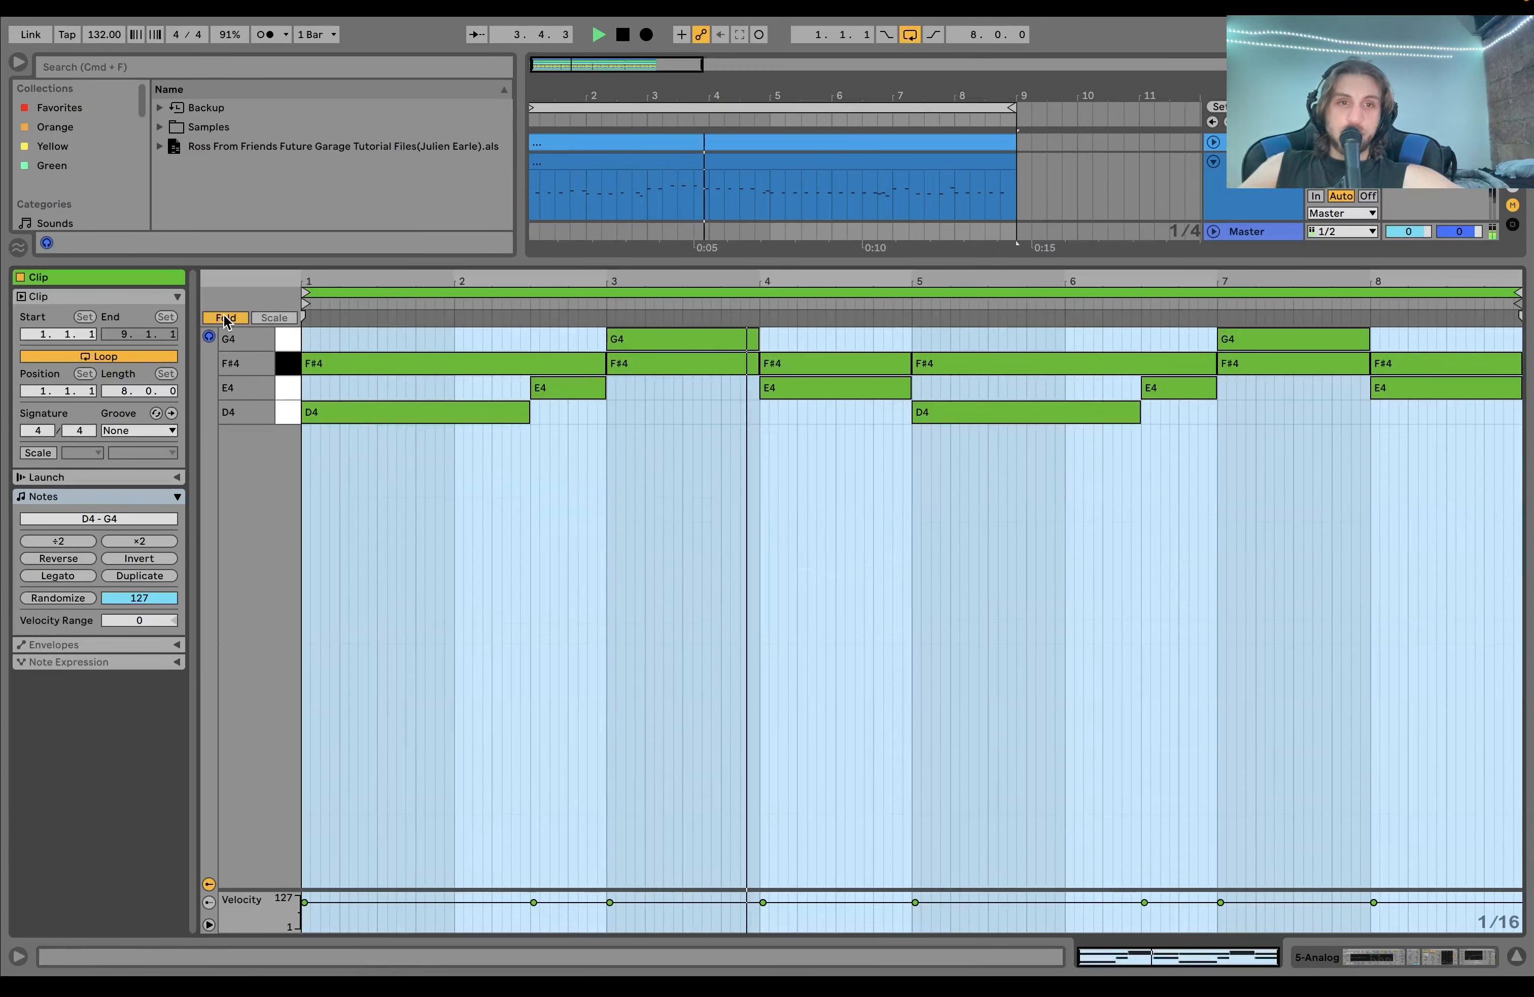
{"action": "left_click", "coordinate": [224, 317]}
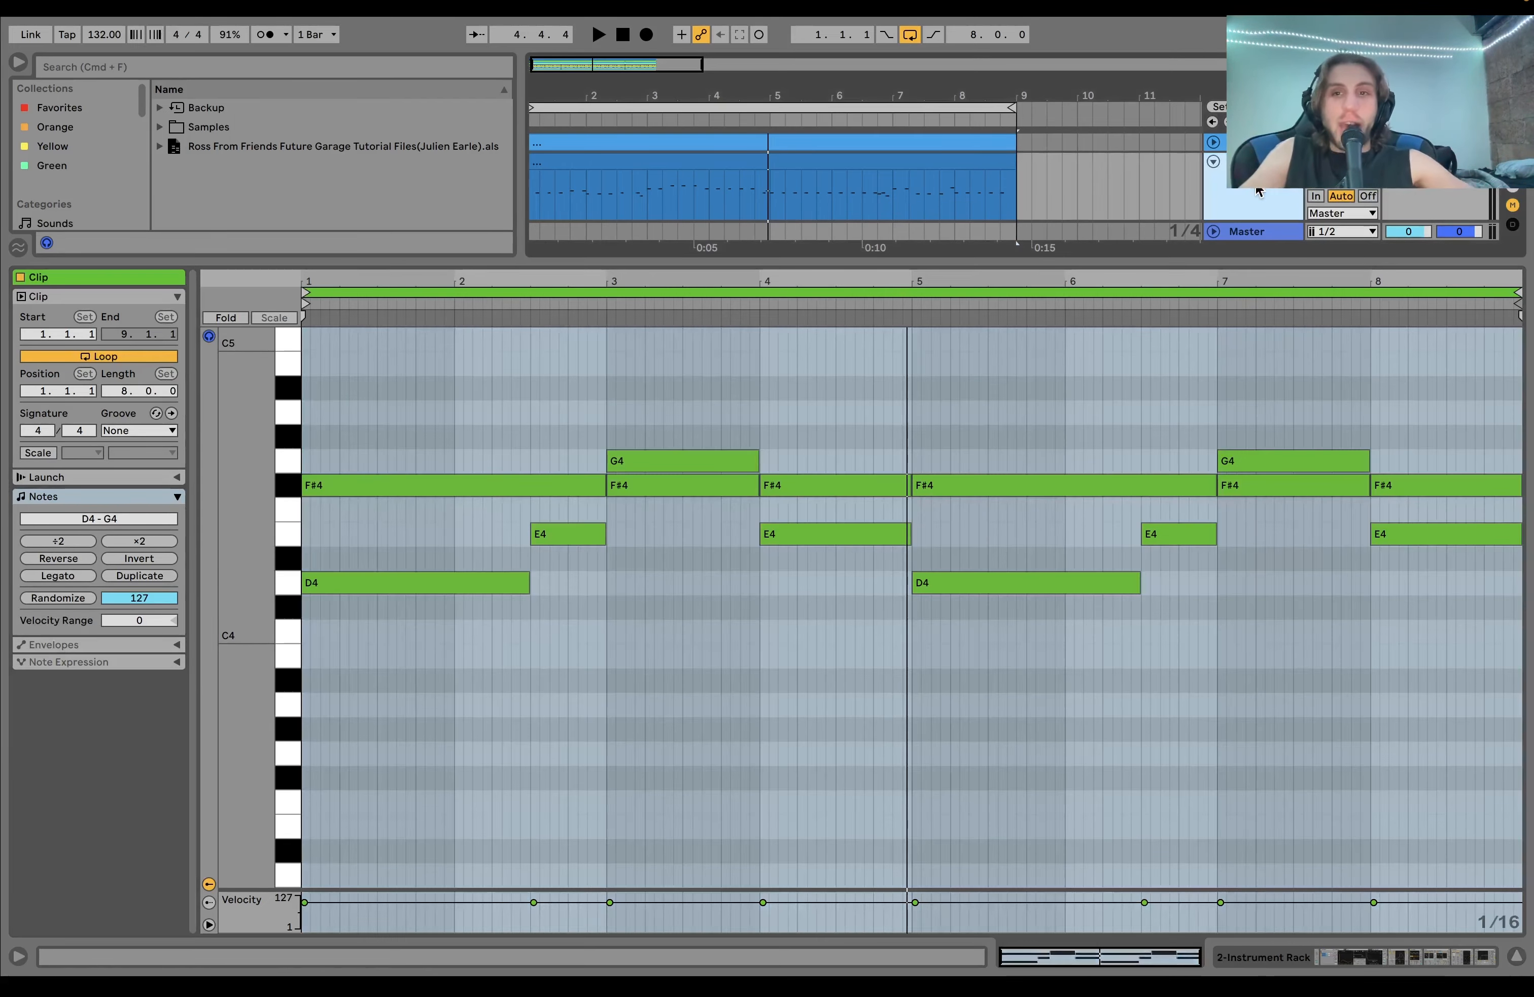
Step: Solo track 4 alongside track 5 and listen to both with track 5's clip open in the piano roll
{"action": "left_click", "coordinate": [1276, 193]}
{"action": "key", "text": "space"}
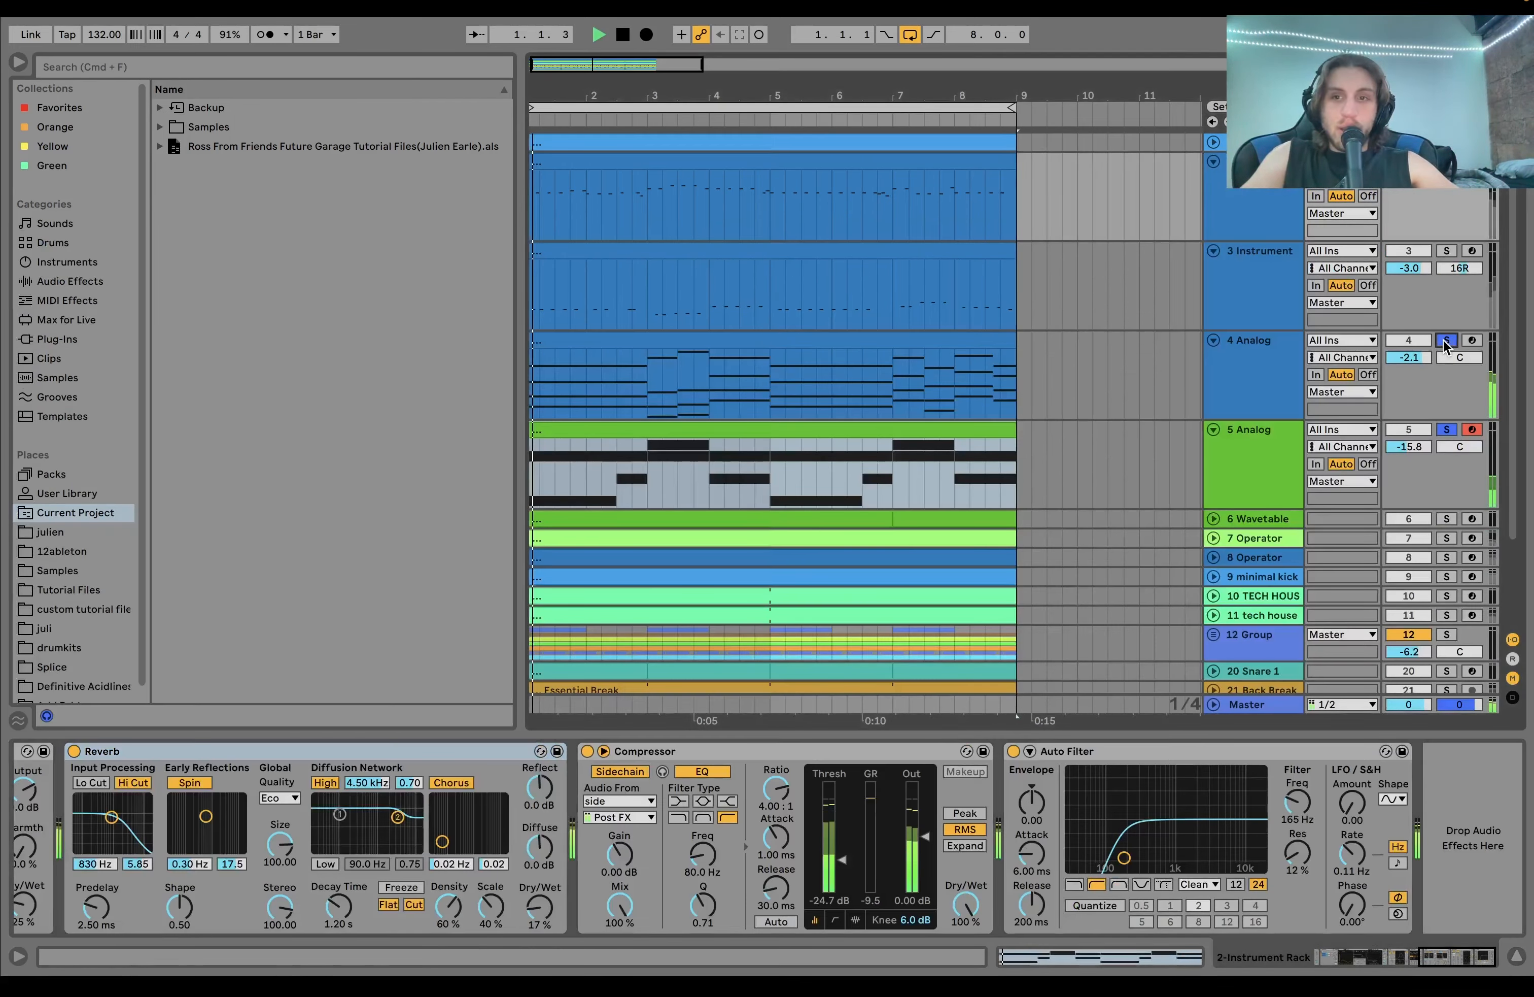
{"action": "double_click", "coordinate": [746, 427]}
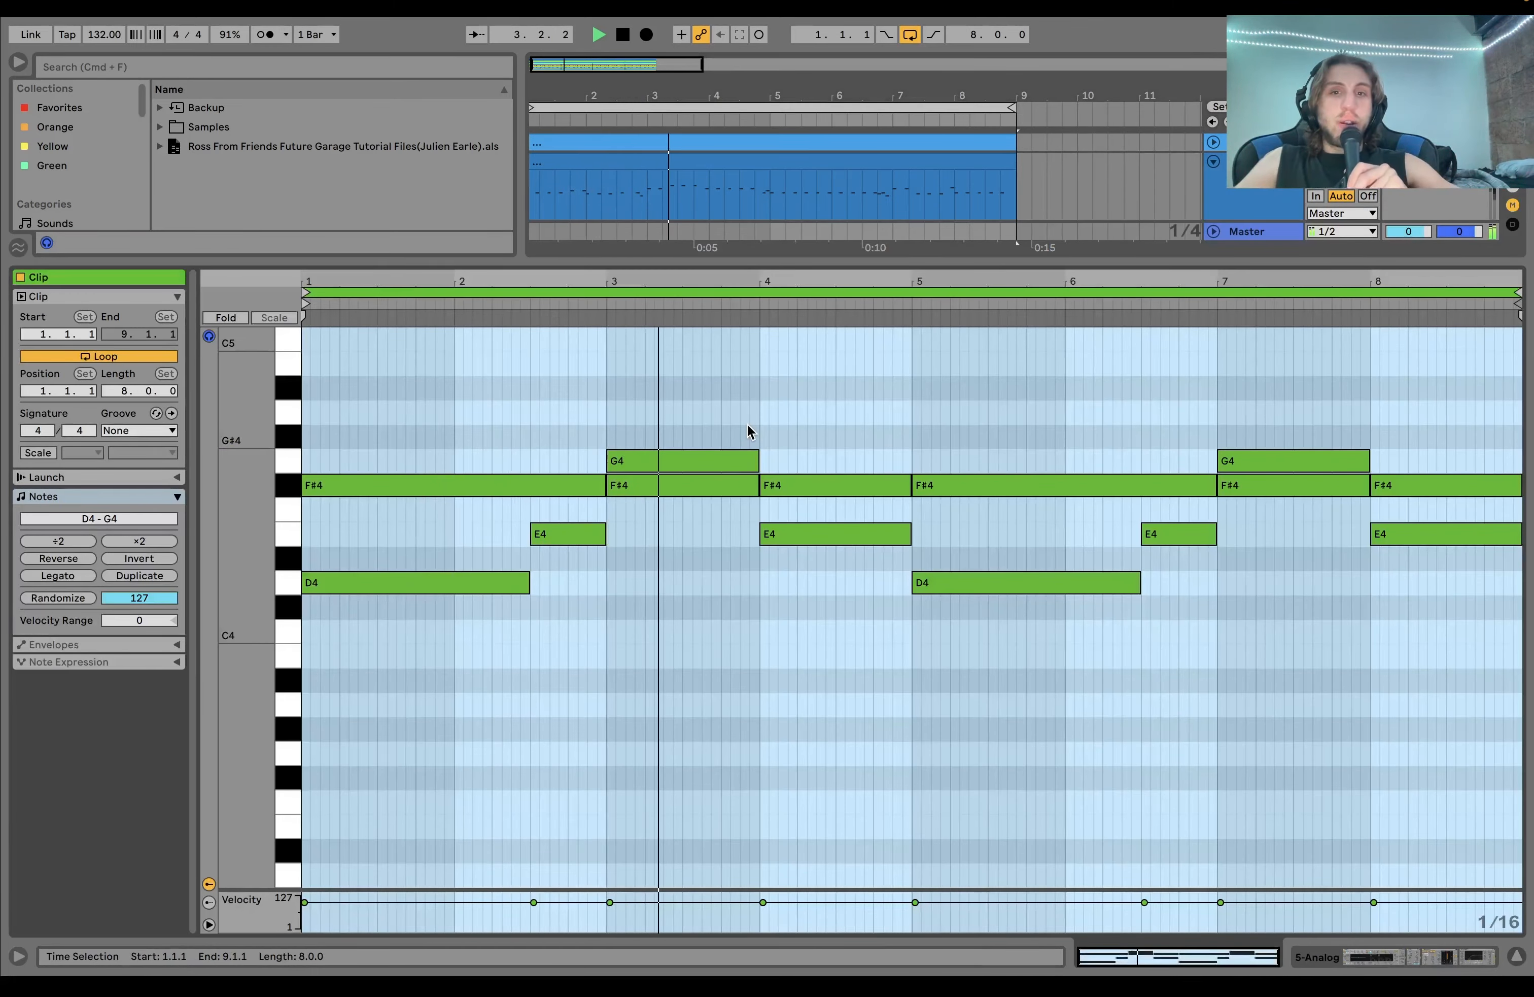
{"action": "key", "text": "space"}
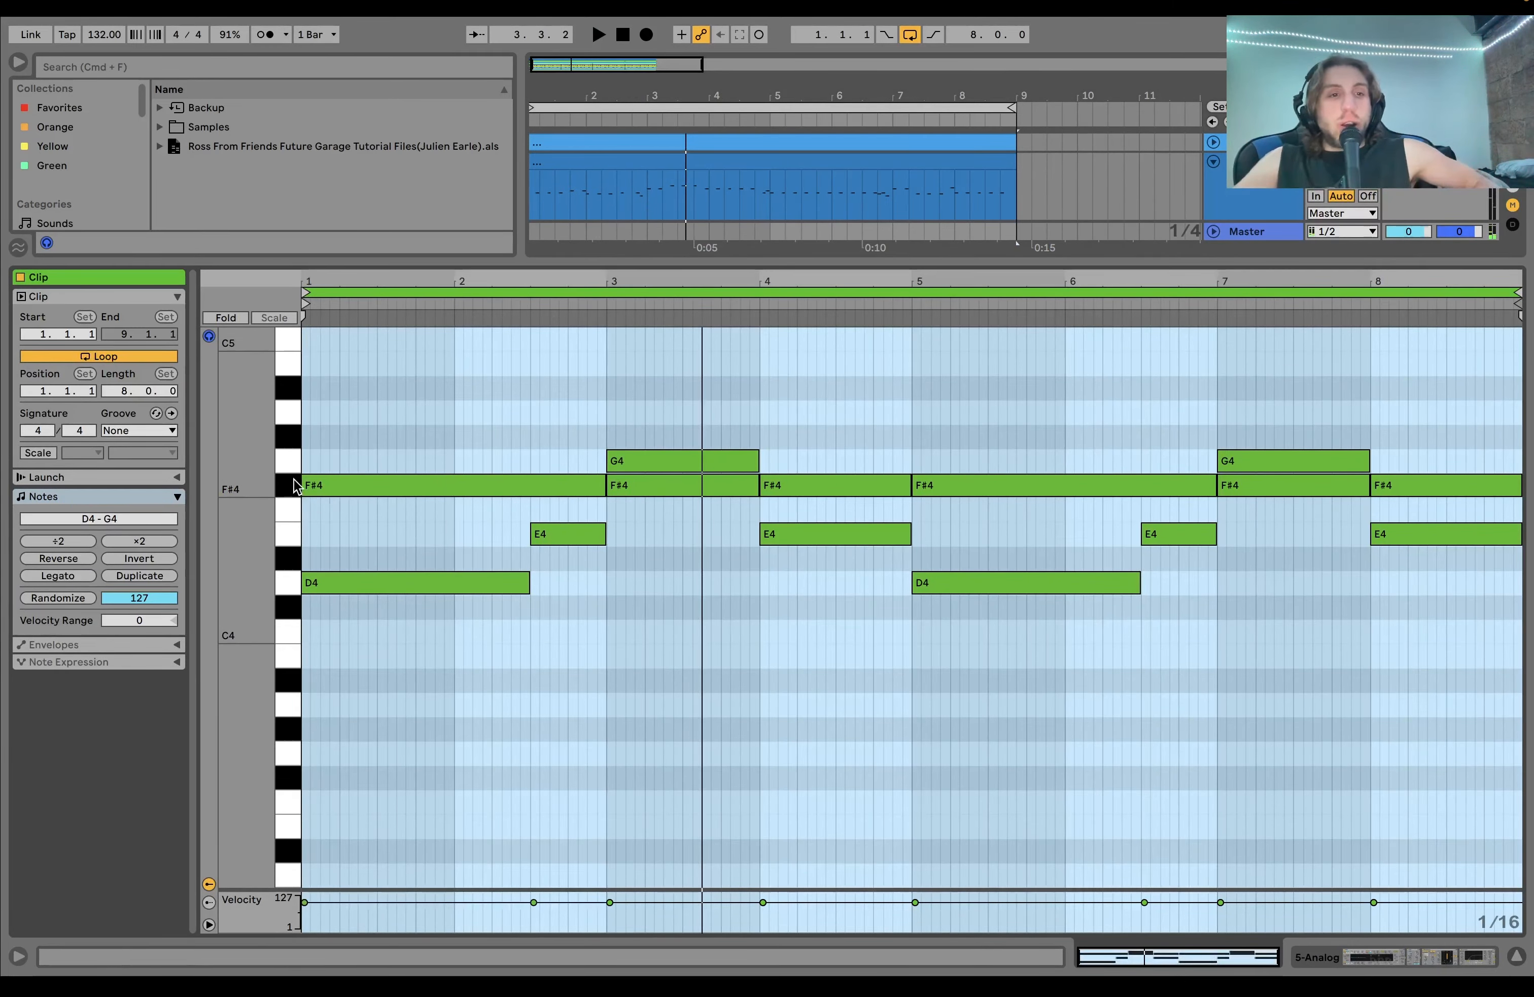
Step: Pick out the F#4, D4 and G4 notes in track 5's clip to examine the melody
{"action": "left_click", "coordinate": [288, 489]}
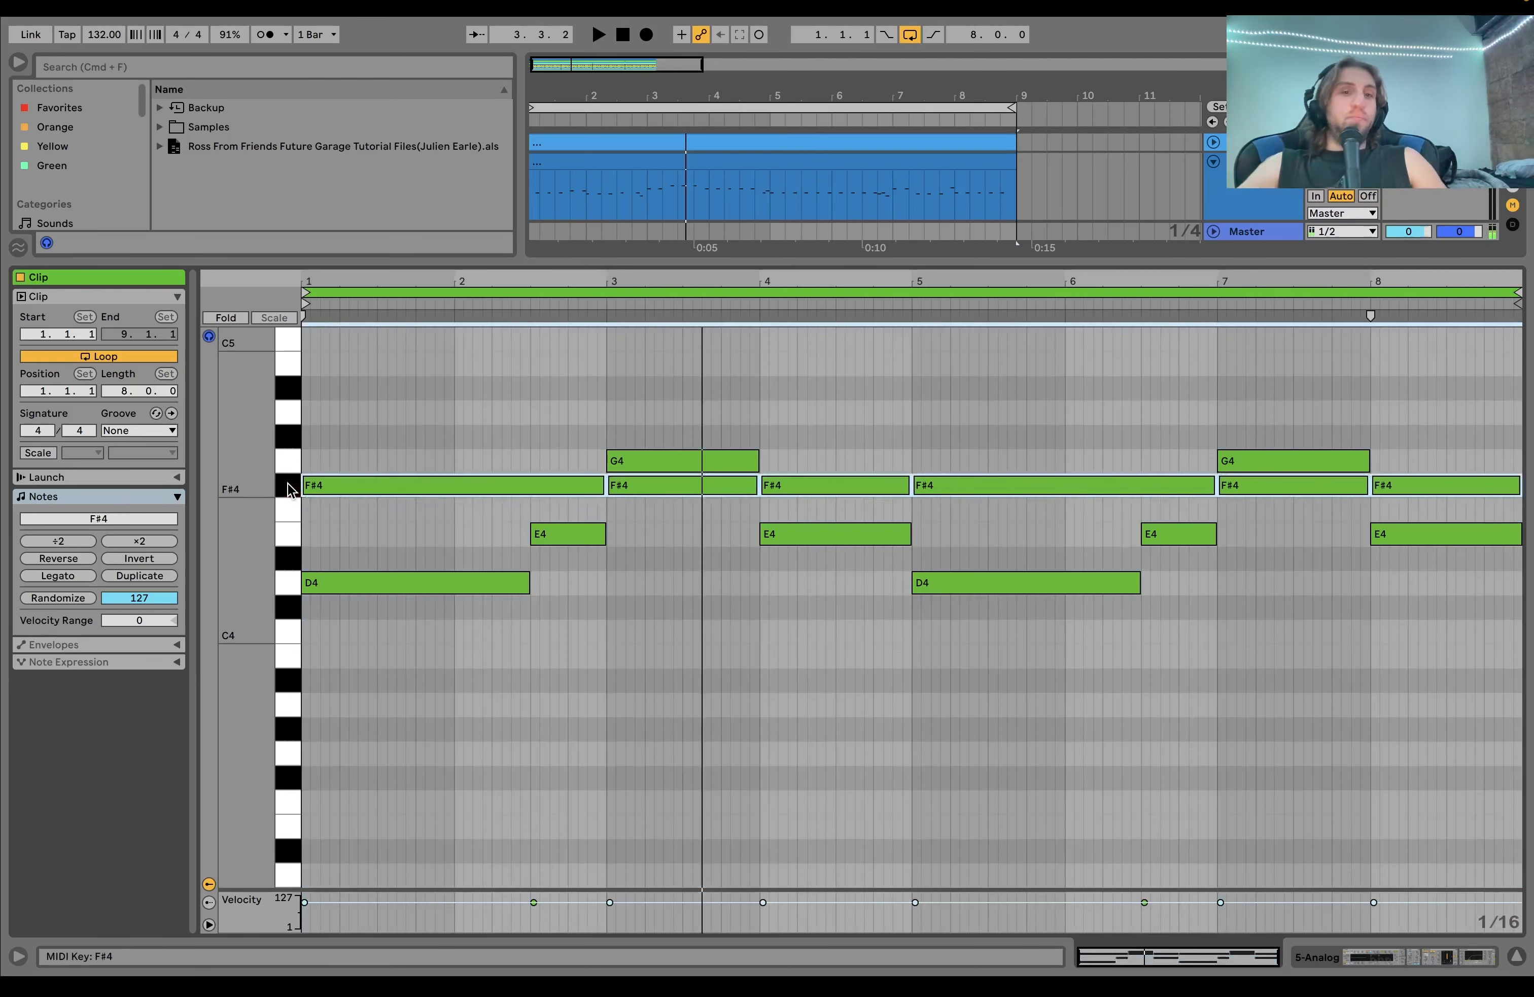
{"action": "left_click", "coordinate": [282, 583]}
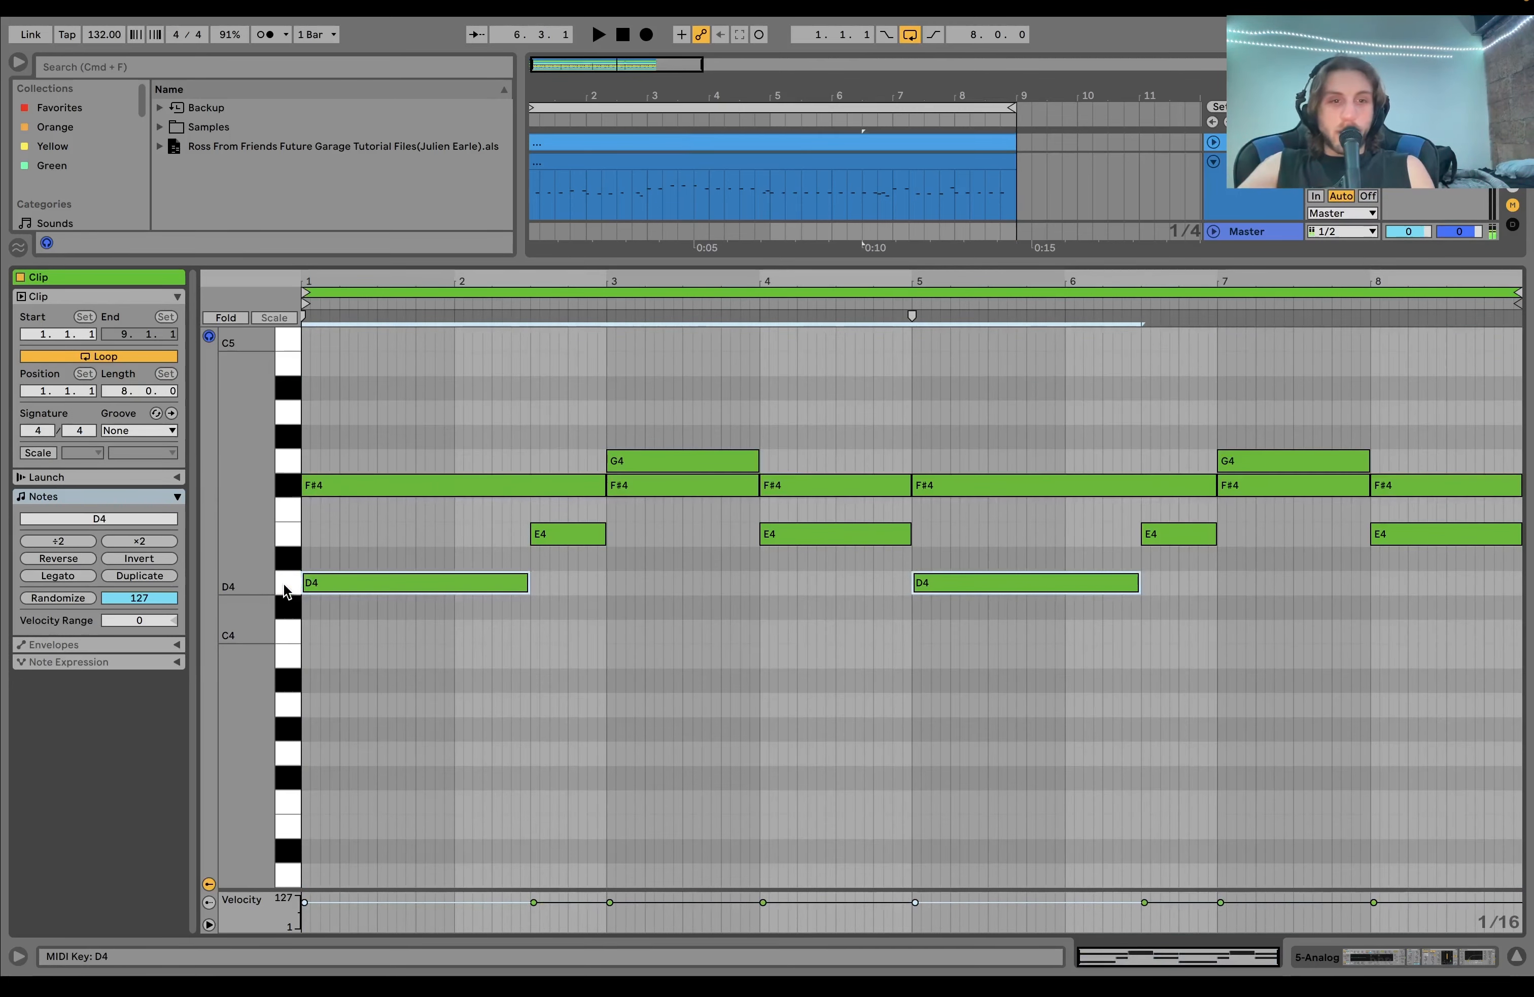
{"action": "left_click", "coordinate": [285, 551]}
{"action": "left_click", "coordinate": [287, 461]}
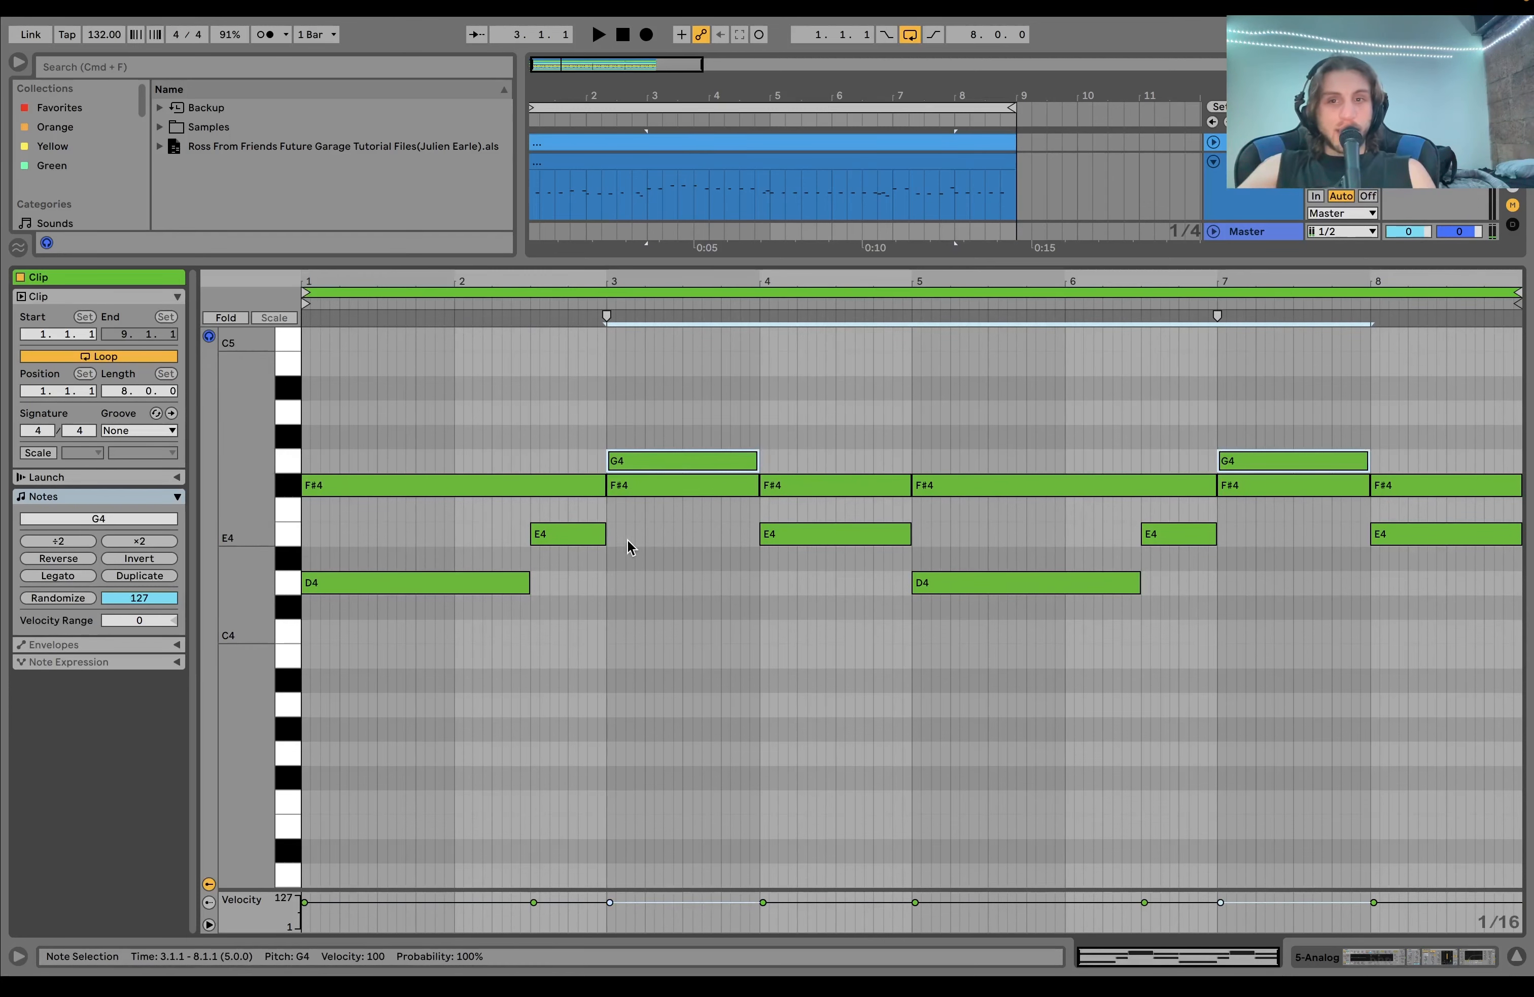
Step: Play tracks 4 and 5 together, switch to track 5's device chain and stop playback
{"action": "key", "text": "space"}
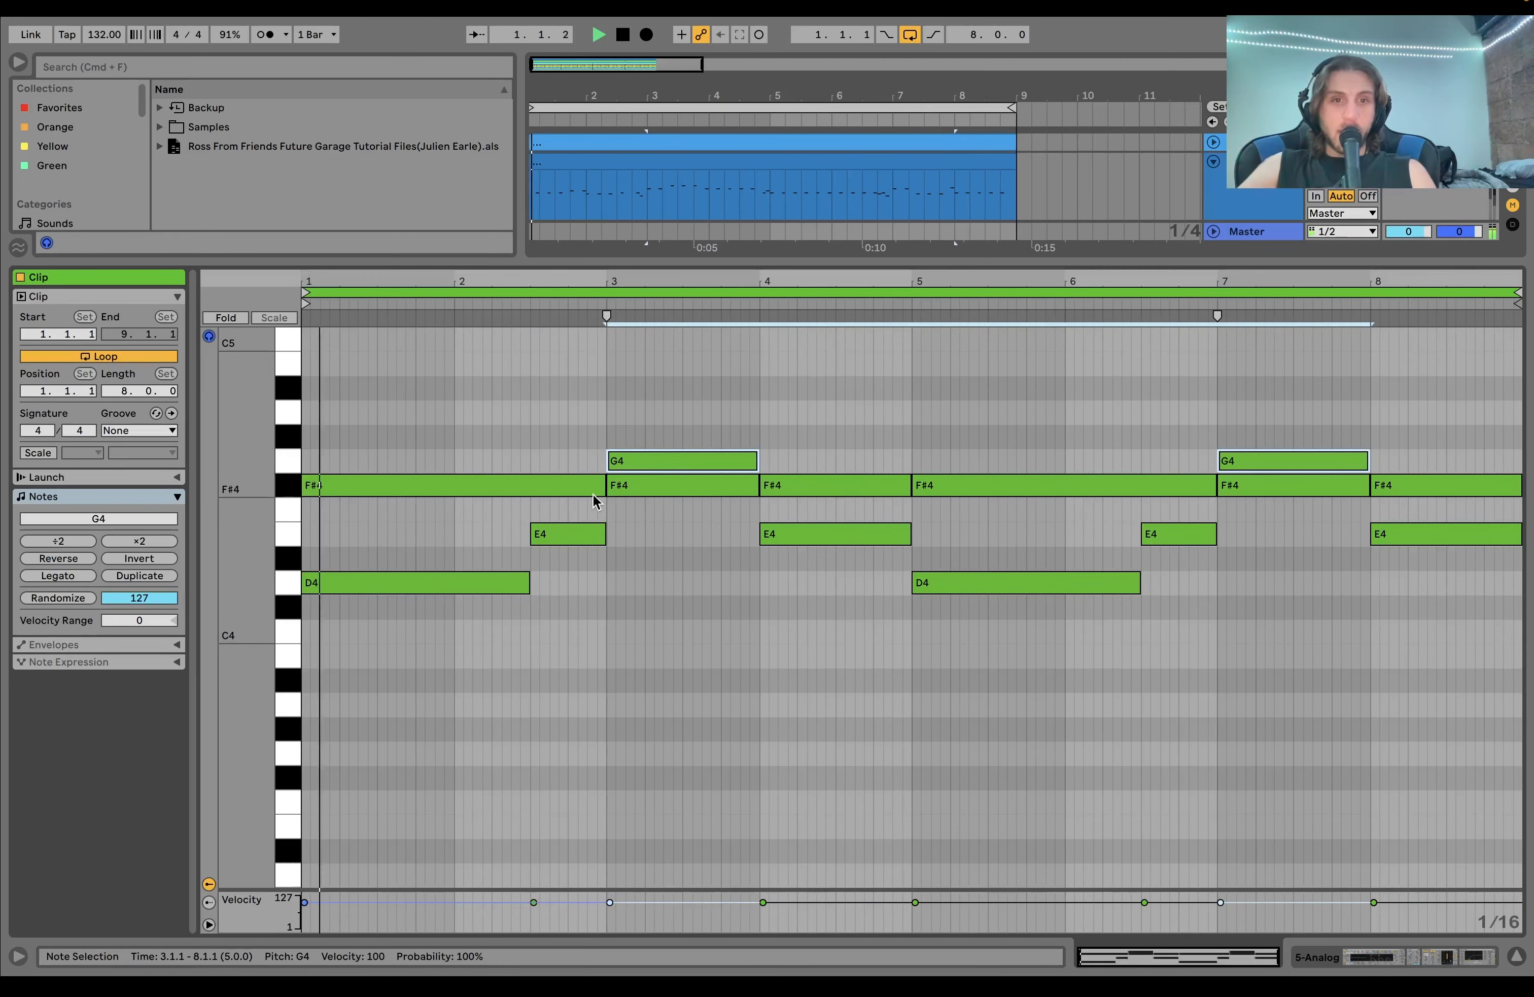
{"action": "left_click", "coordinate": [1257, 199]}
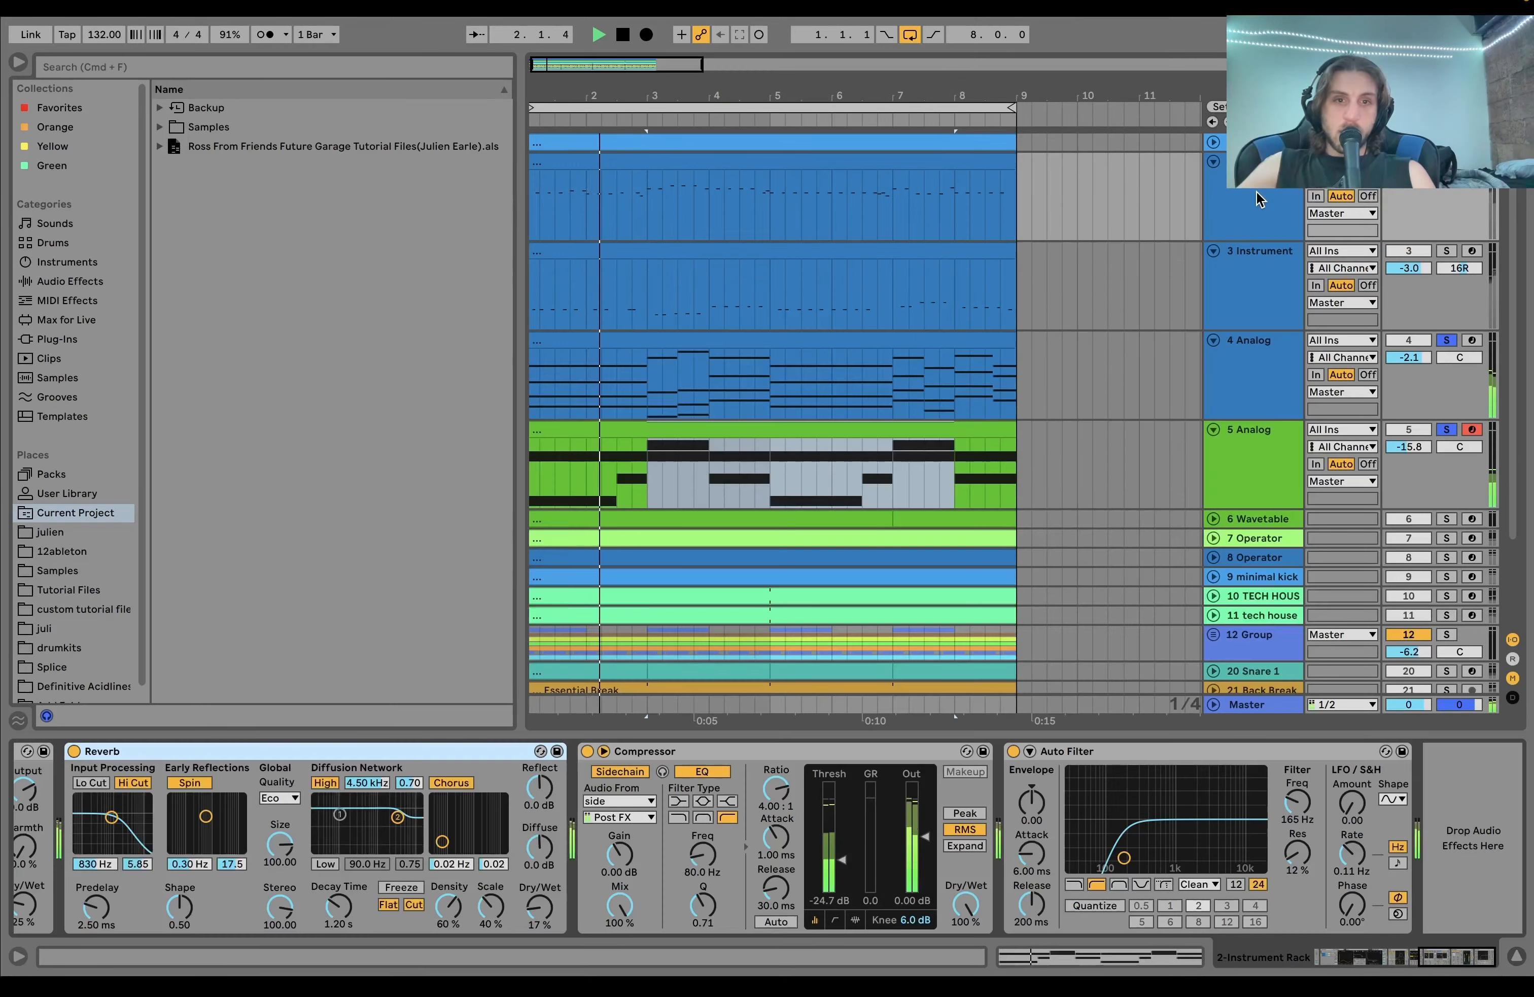
{"action": "left_click", "coordinate": [1255, 445]}
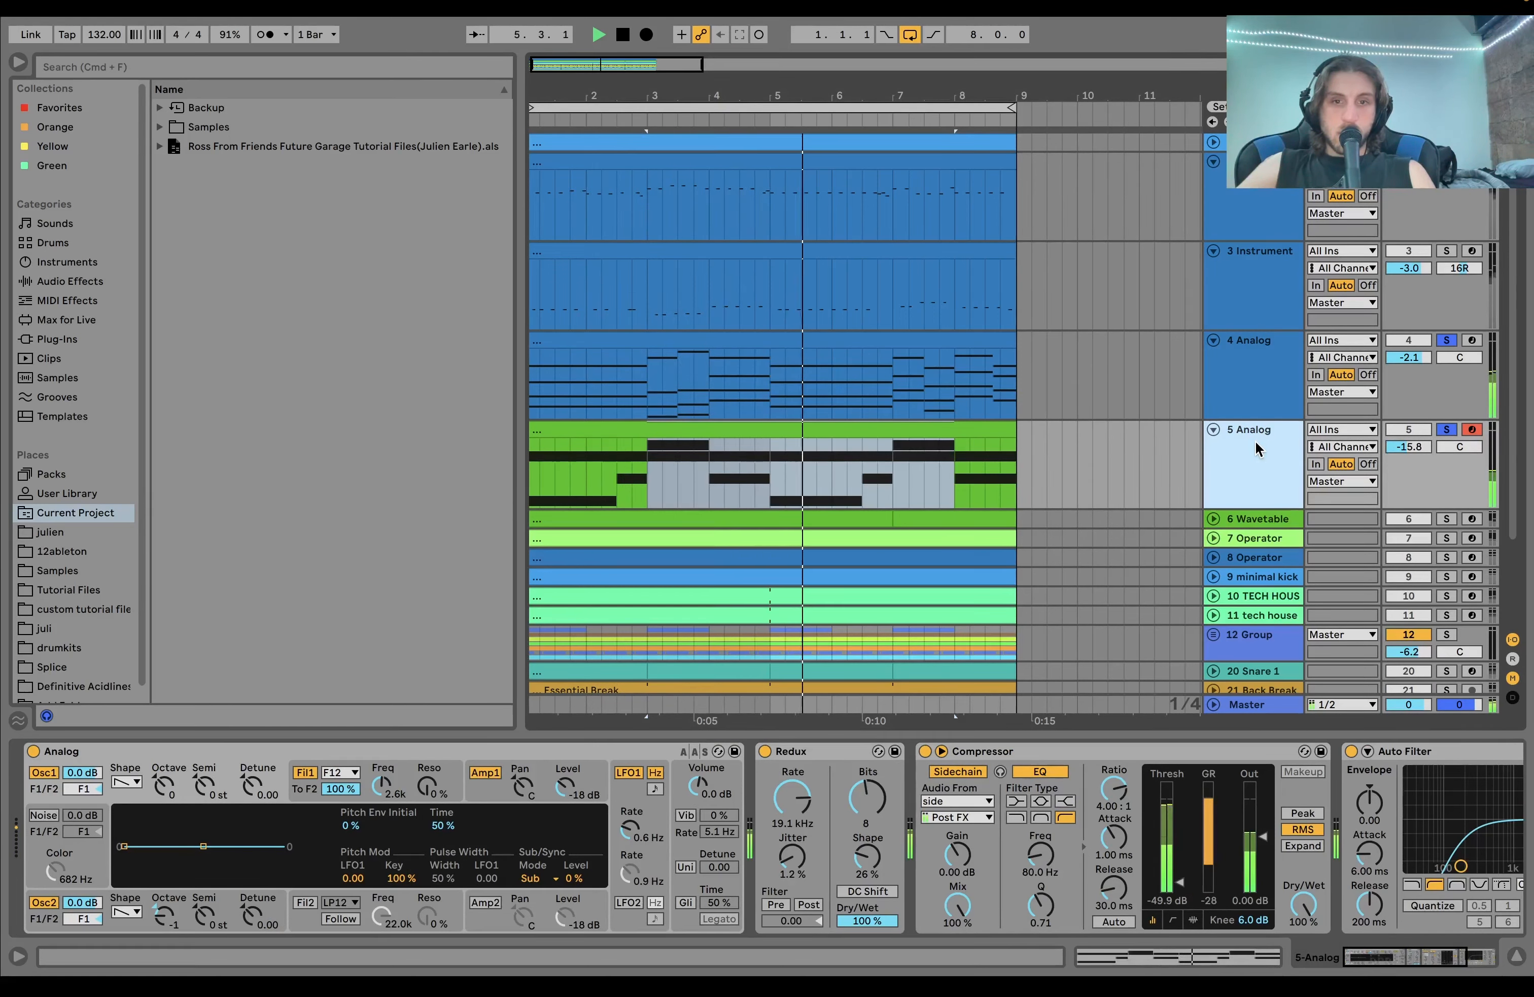
{"action": "key", "text": "space"}
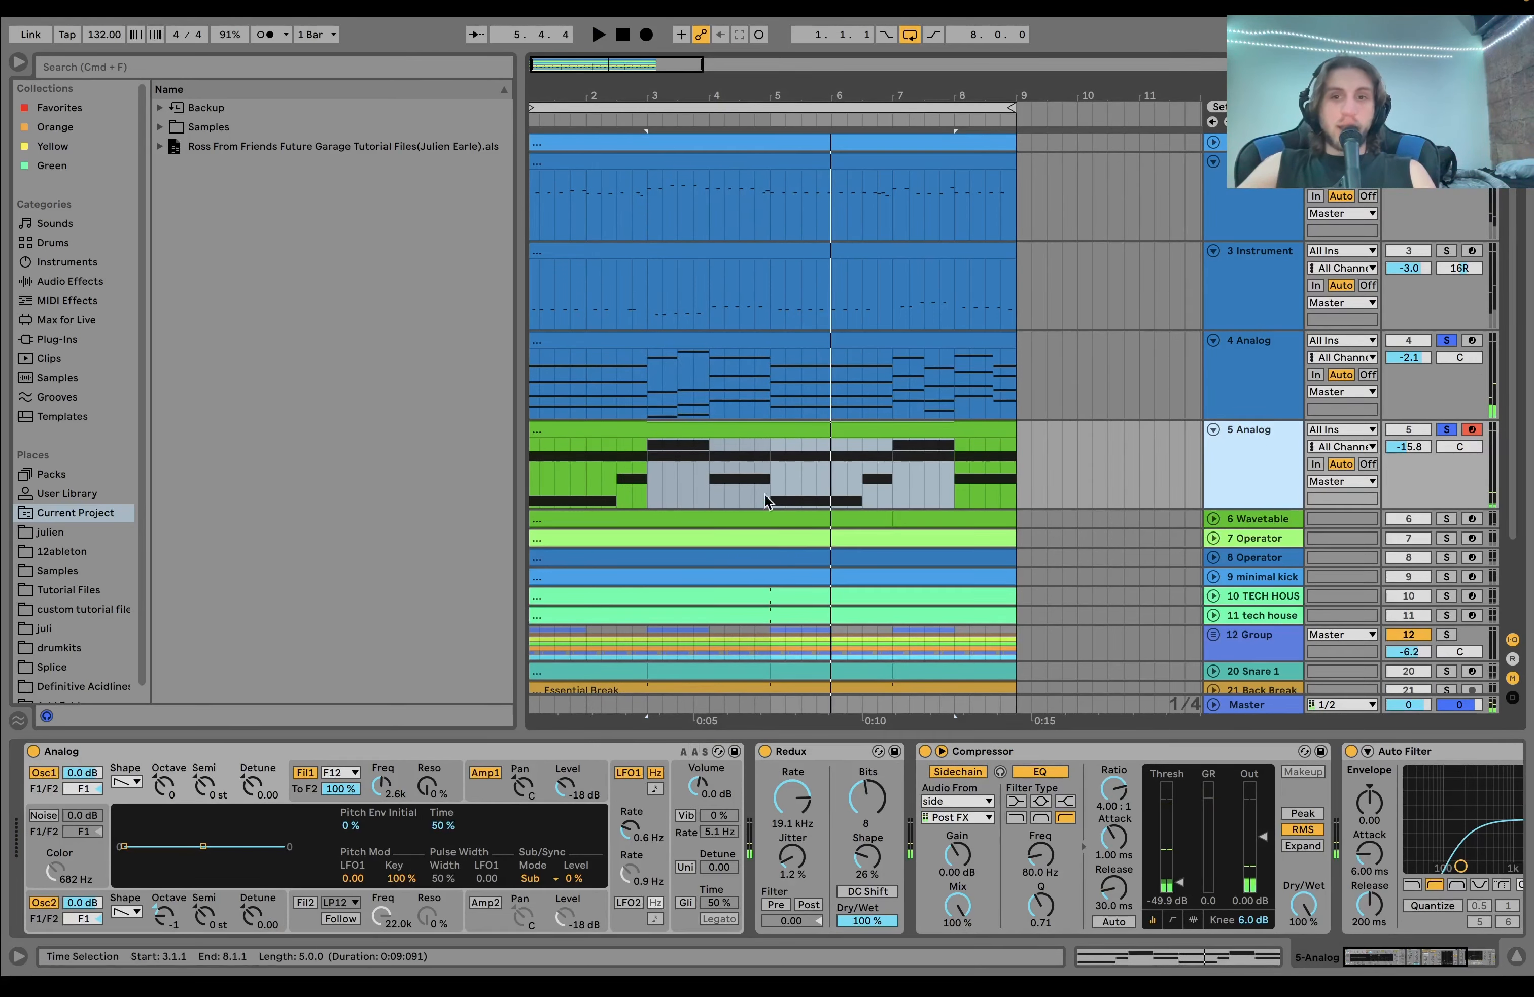
Step: Listen to the full mix with all solos off from the start of track 5's clip, and solo track 5 again
{"action": "left_click", "coordinate": [1445, 433]}
{"action": "left_click", "coordinate": [1446, 431]}
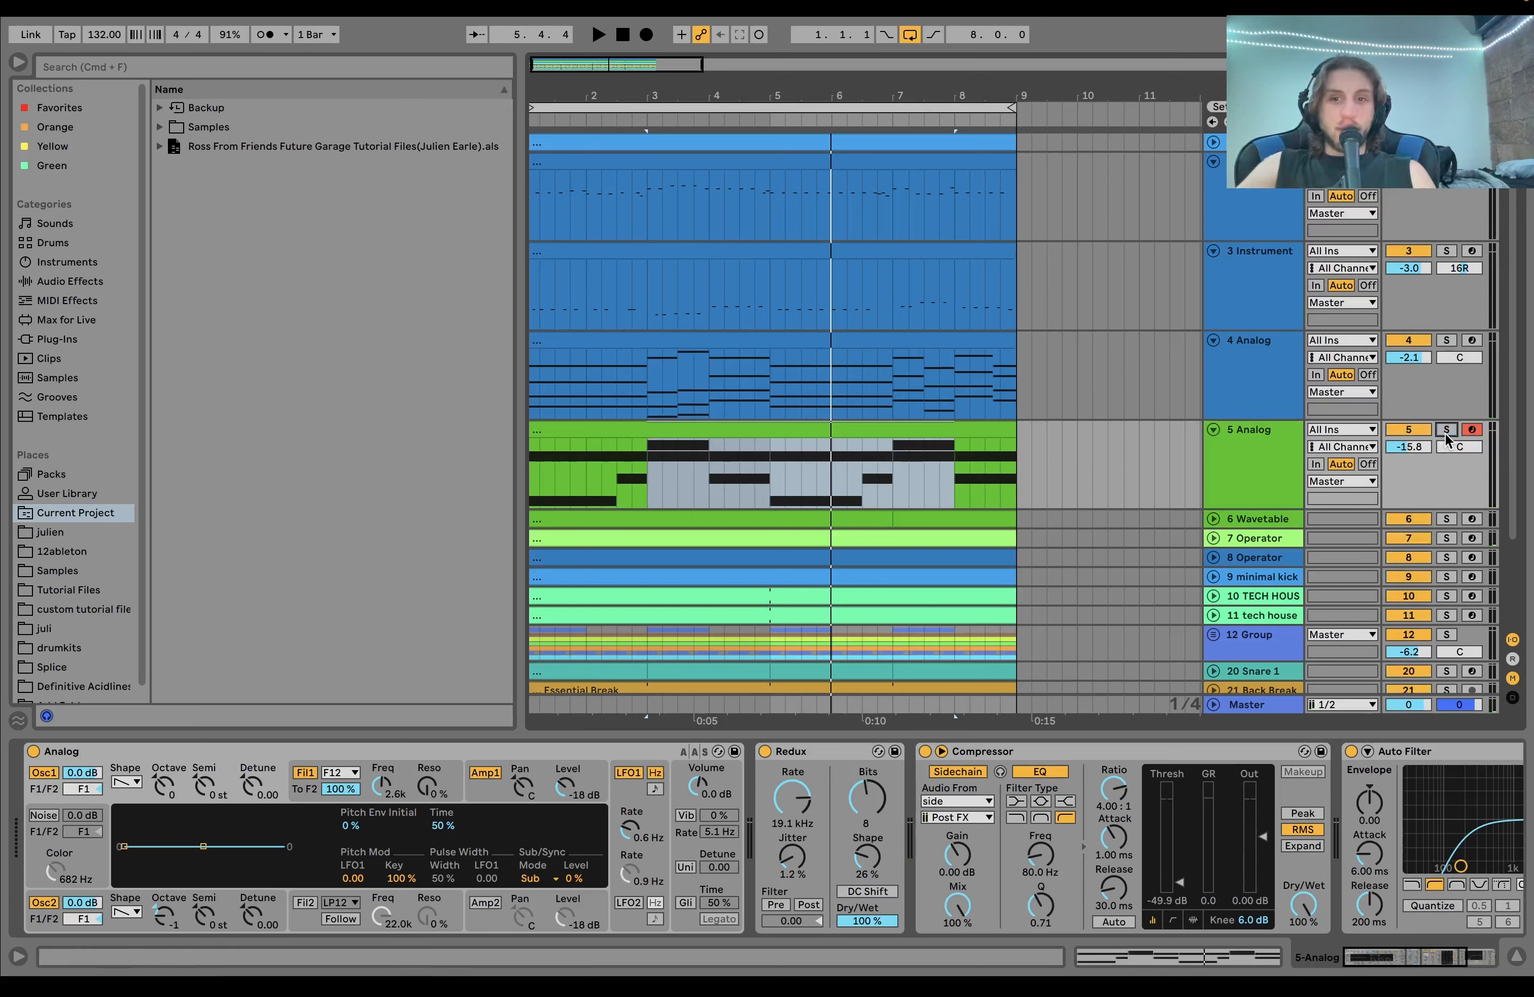
{"action": "left_click", "coordinate": [966, 428]}
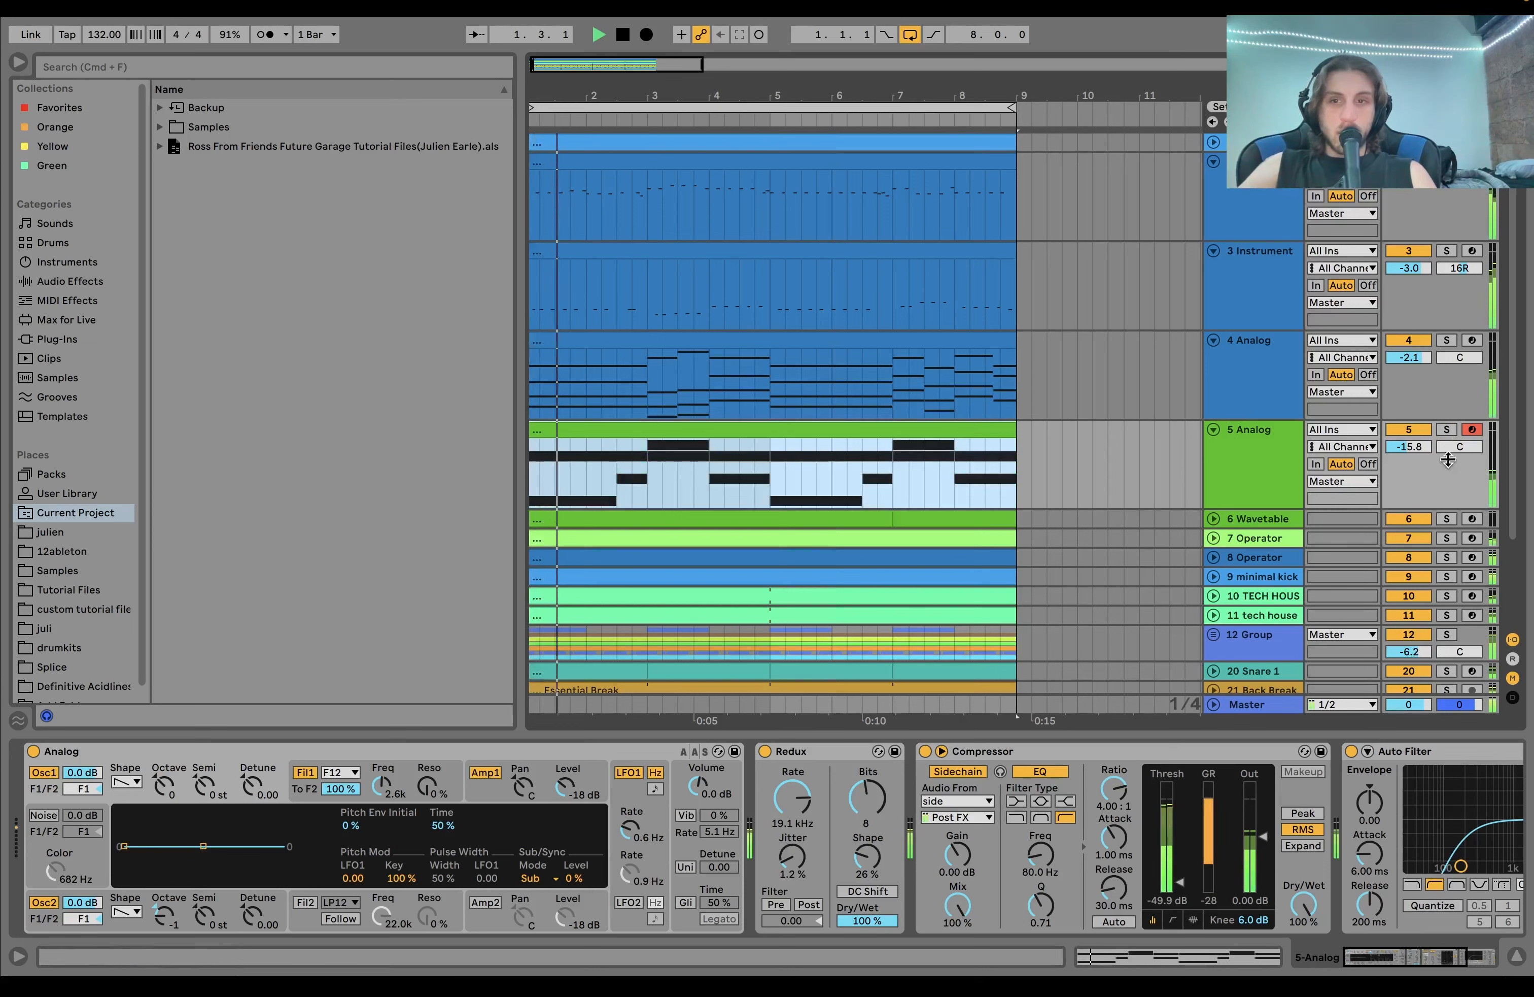
{"action": "left_click", "coordinate": [1446, 429]}
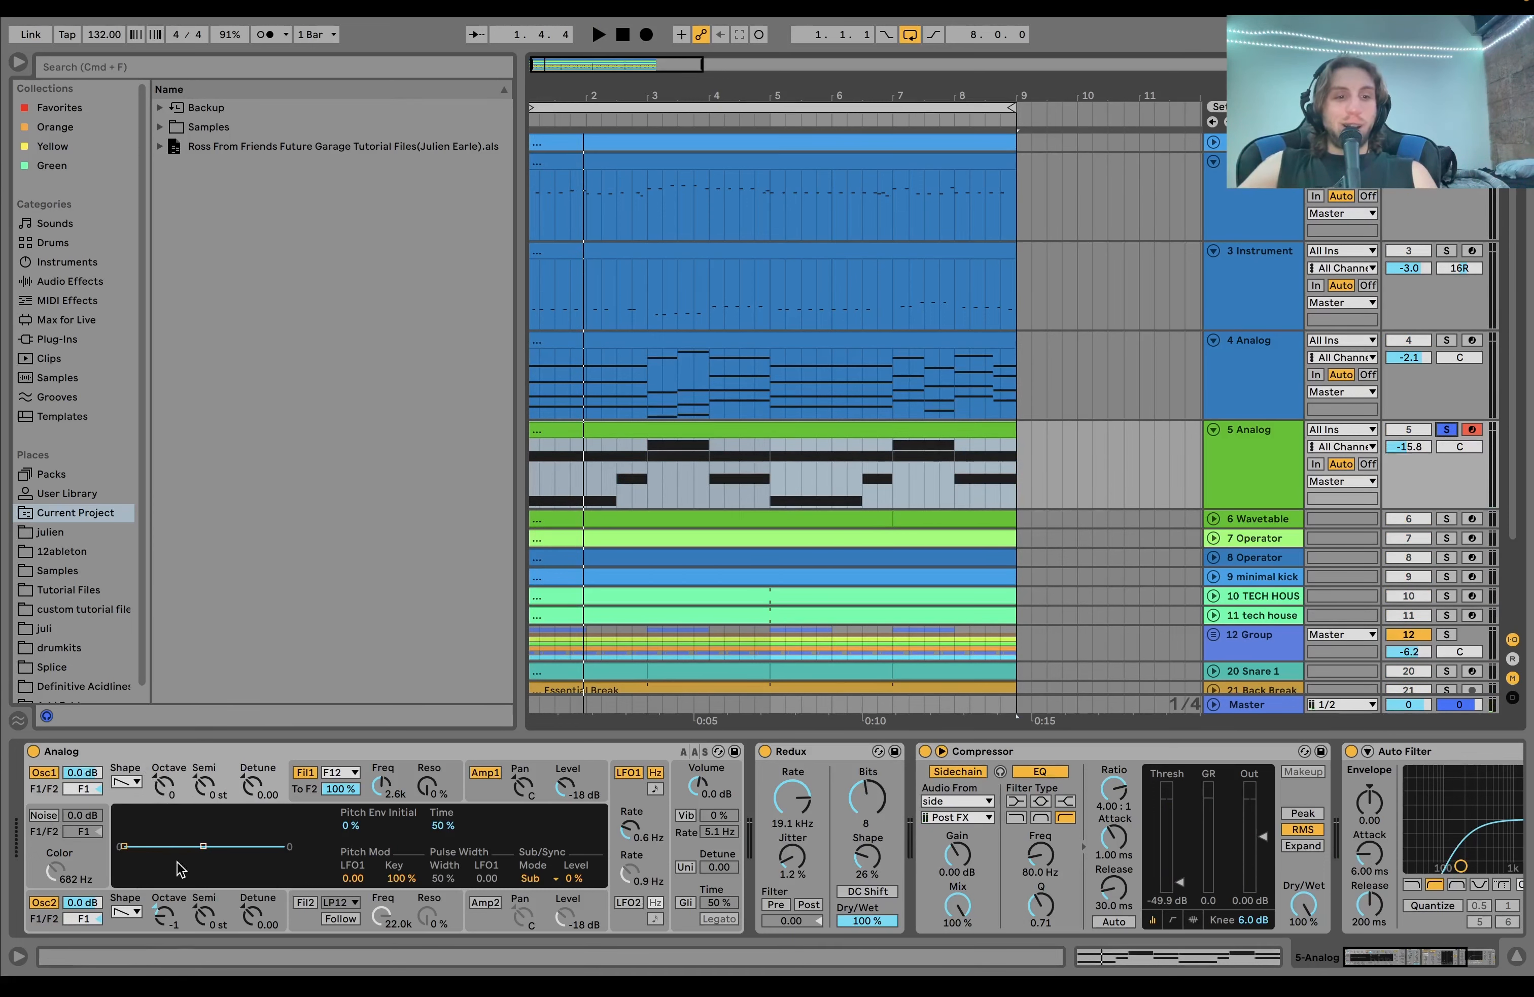
Step: Inspect the filter envelope, amp and LFO settings of track 5's Analog synth
{"action": "left_click", "coordinate": [401, 786]}
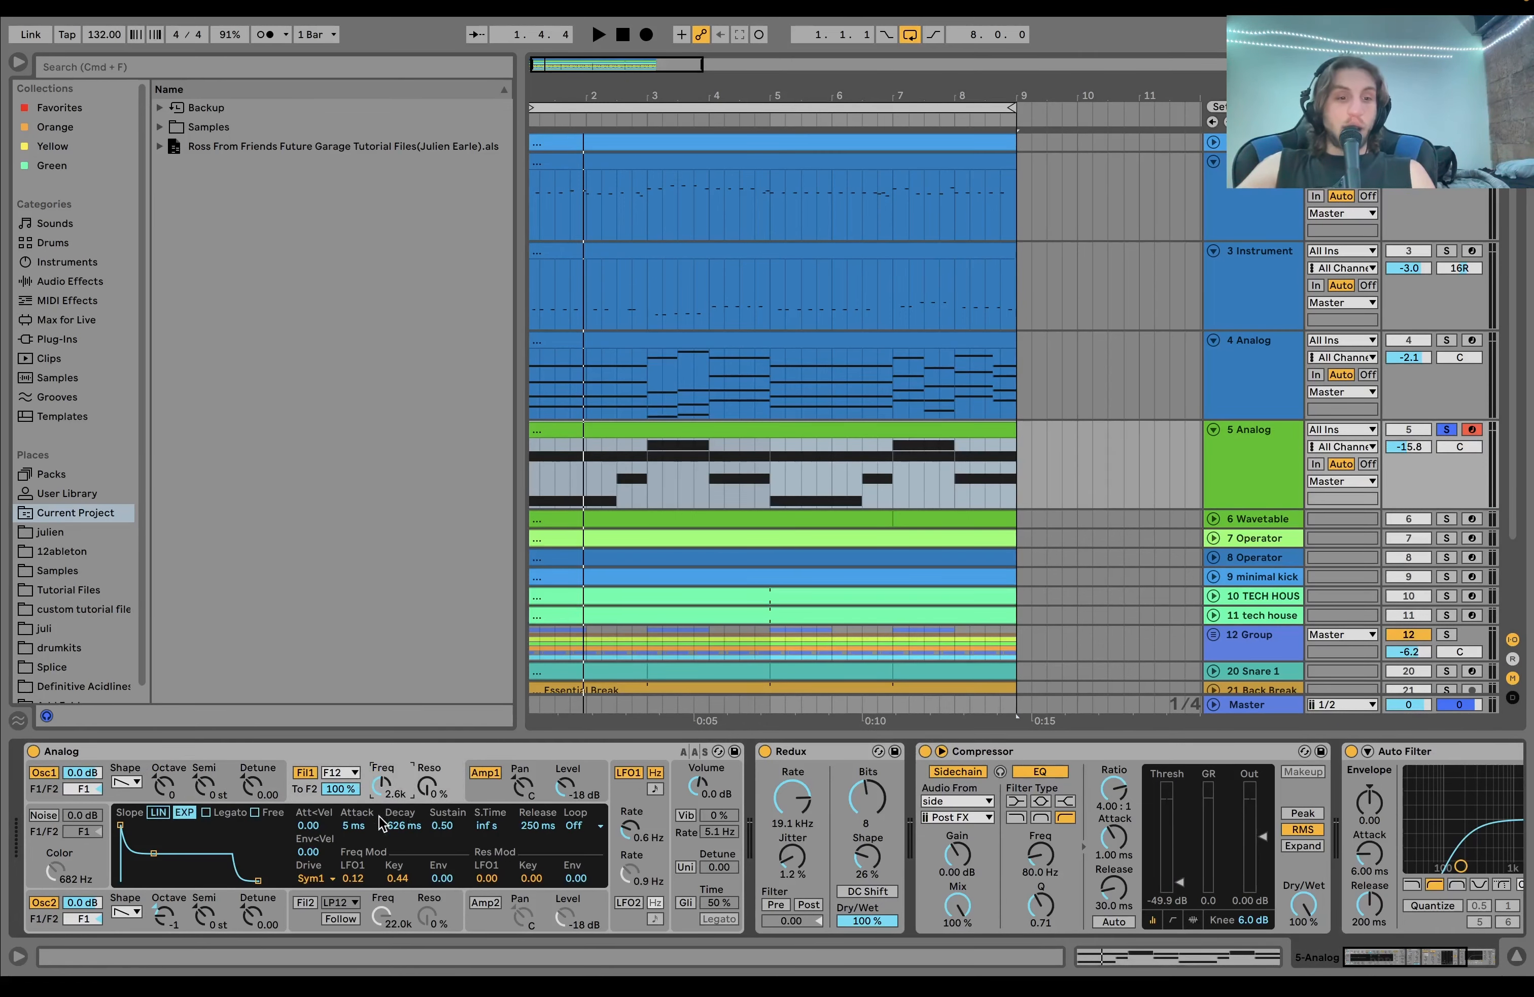
{"action": "left_click", "coordinate": [538, 778]}
{"action": "left_click", "coordinate": [640, 815]}
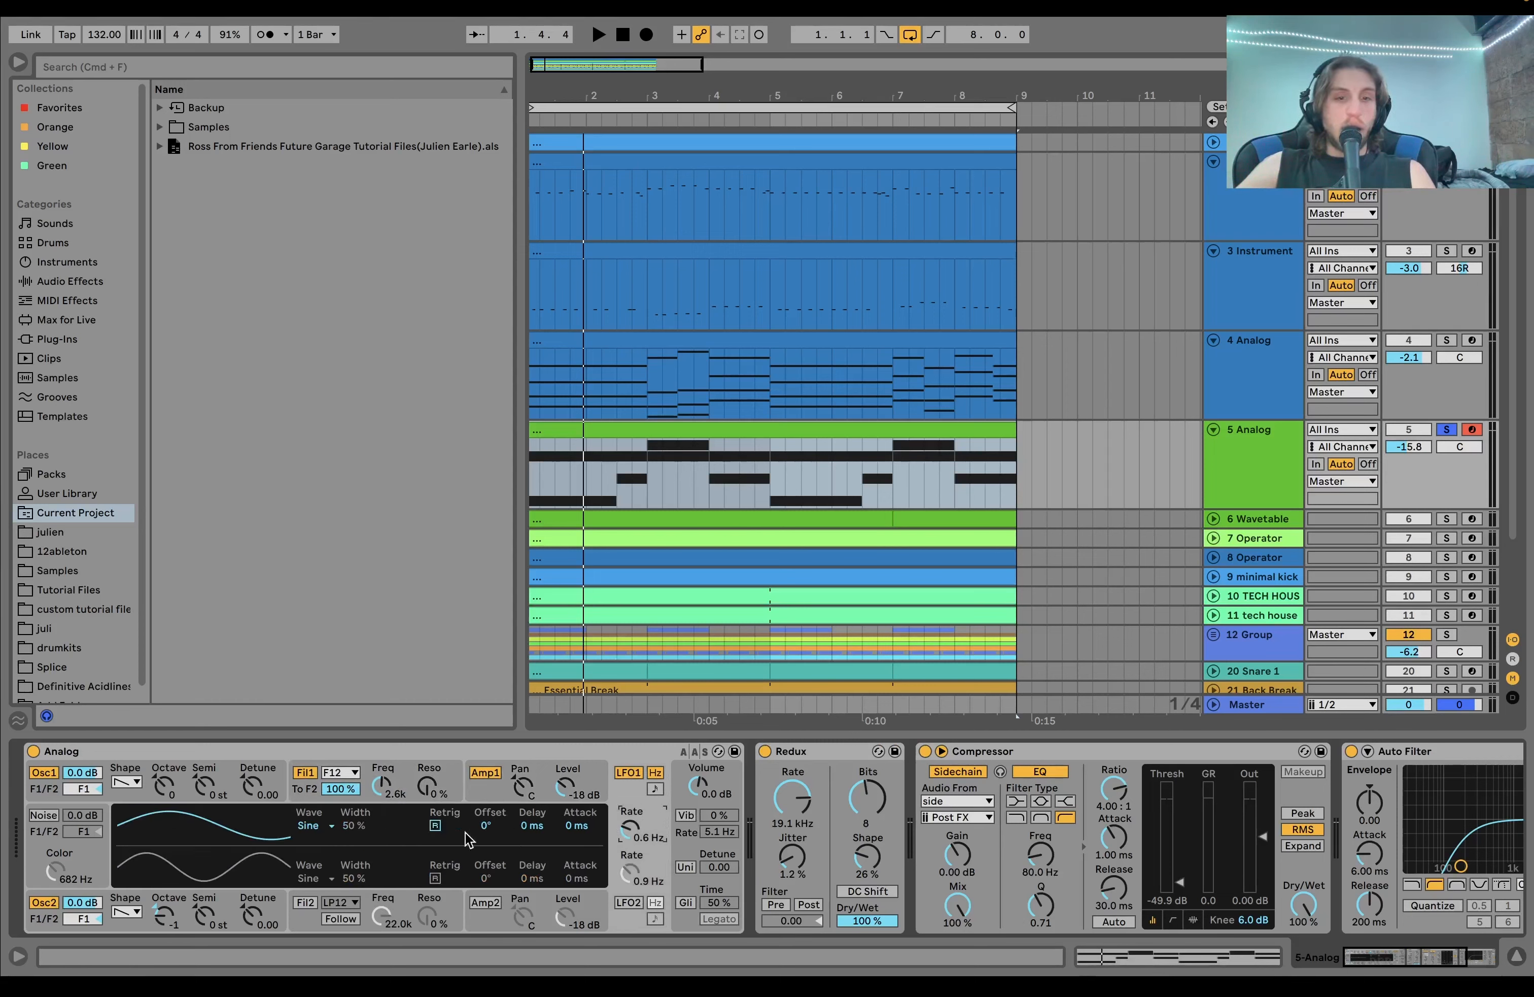
{"action": "left_click", "coordinate": [425, 772]}
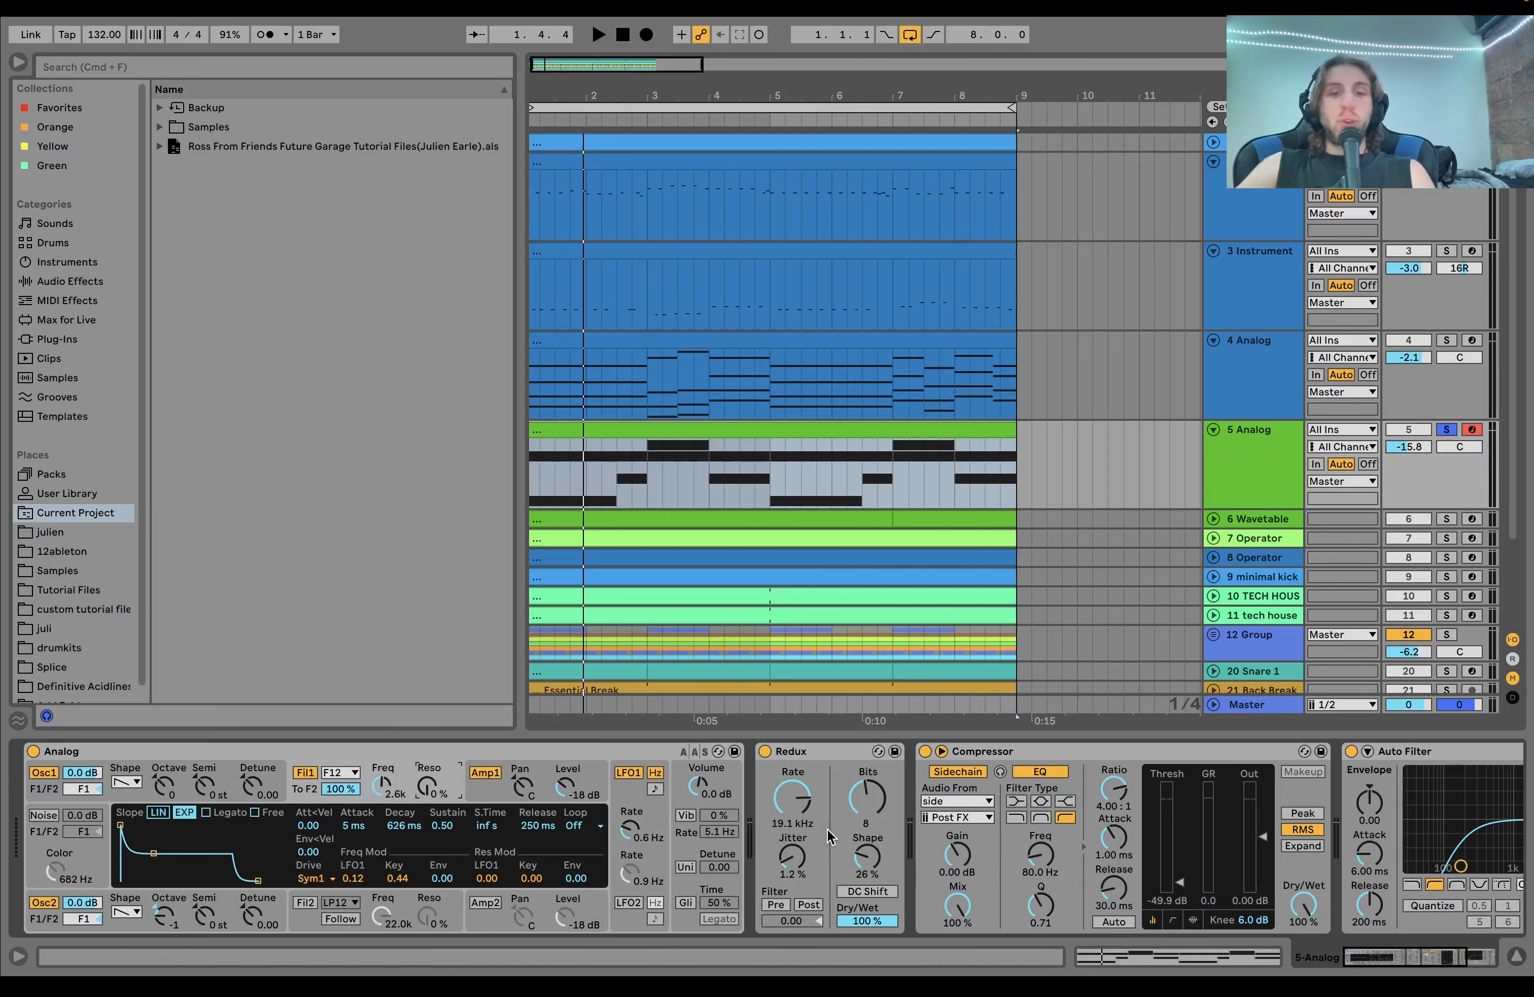
Step: Play track 5 alone with Redux bypassed and re-enabled, and look over the Compressor and Auto Filter behind it
{"action": "key", "text": "space"}
{"action": "left_click", "coordinate": [765, 750]}
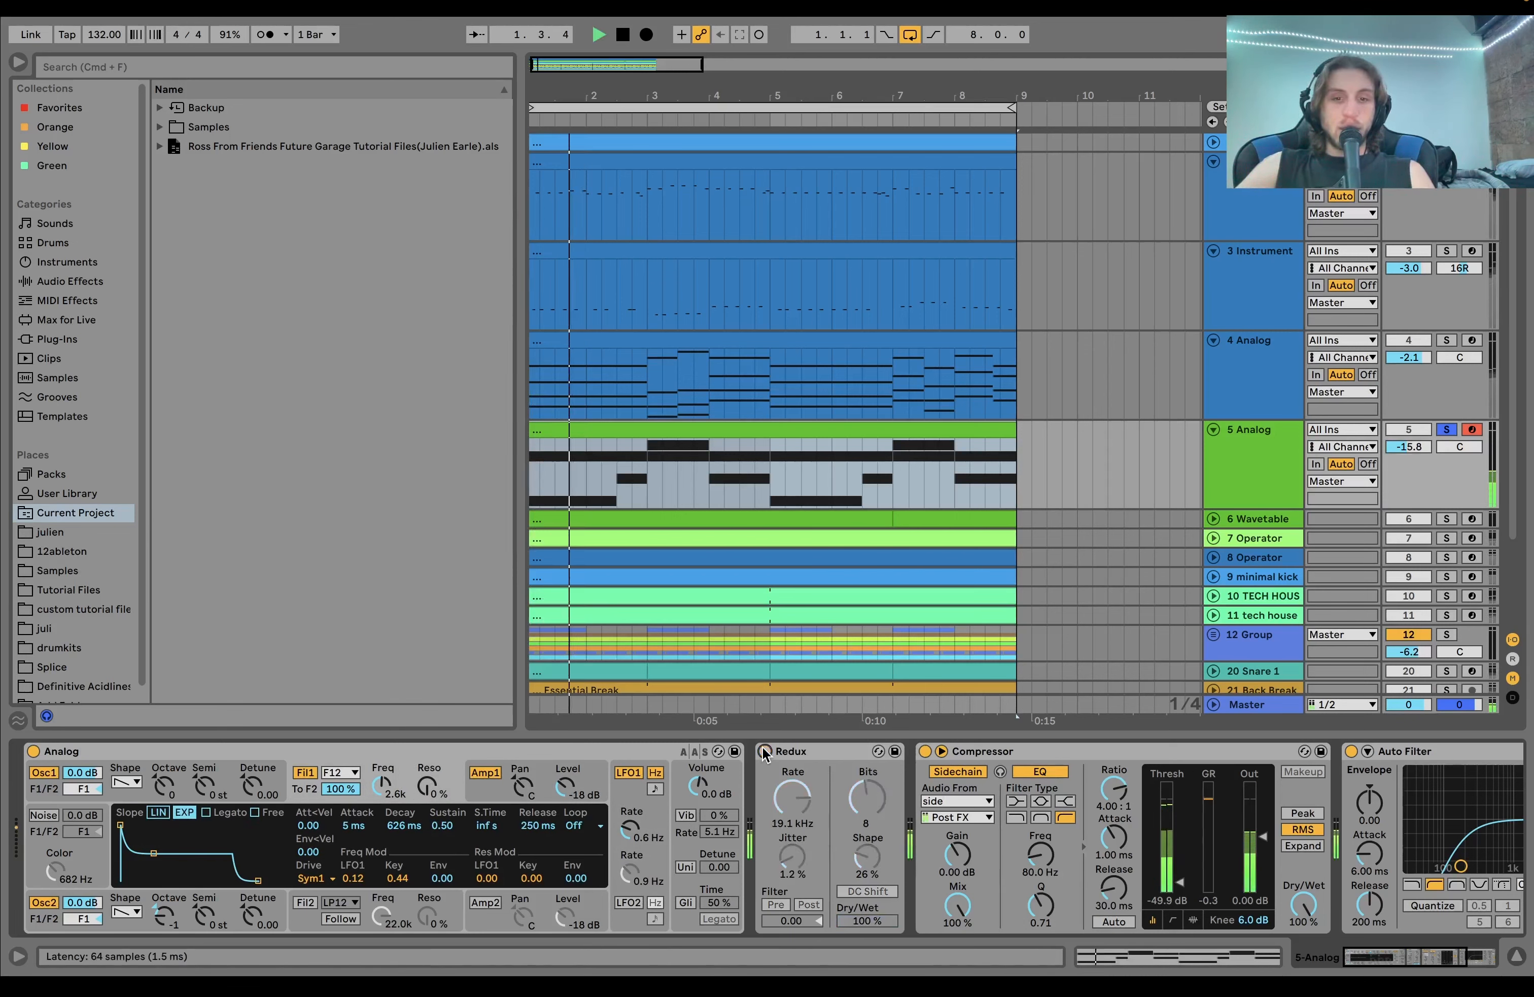
{"action": "left_click", "coordinate": [765, 750]}
{"action": "key", "text": "space"}
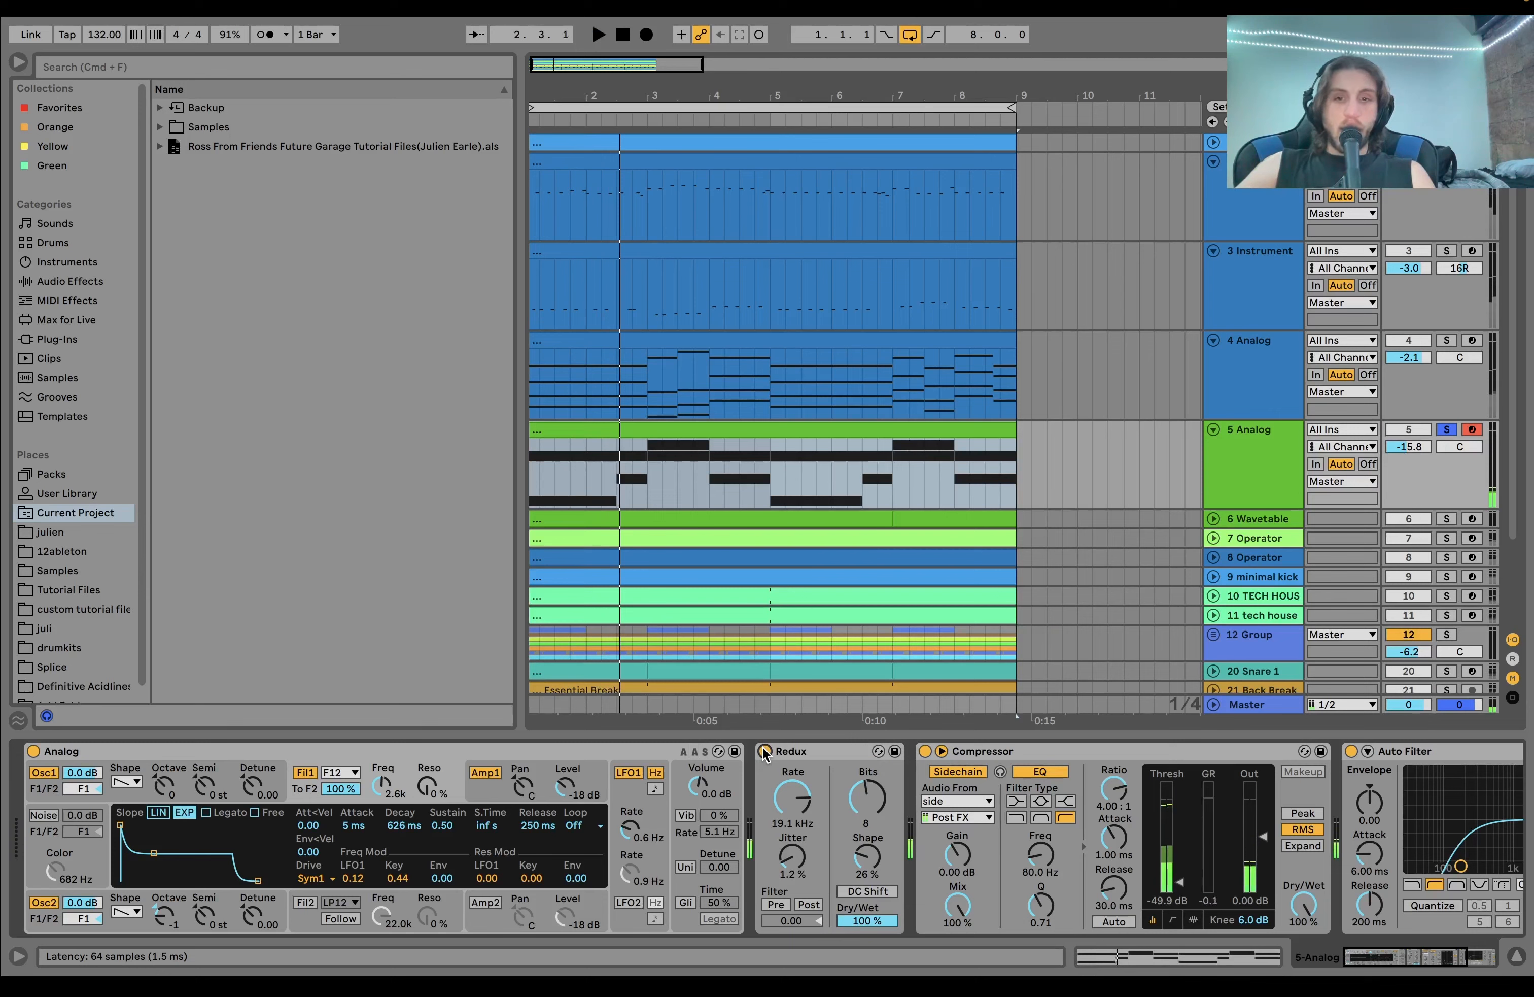
{"action": "scroll", "coordinate": [764, 752], "scroll_direction": "right", "scroll_amount": 5}
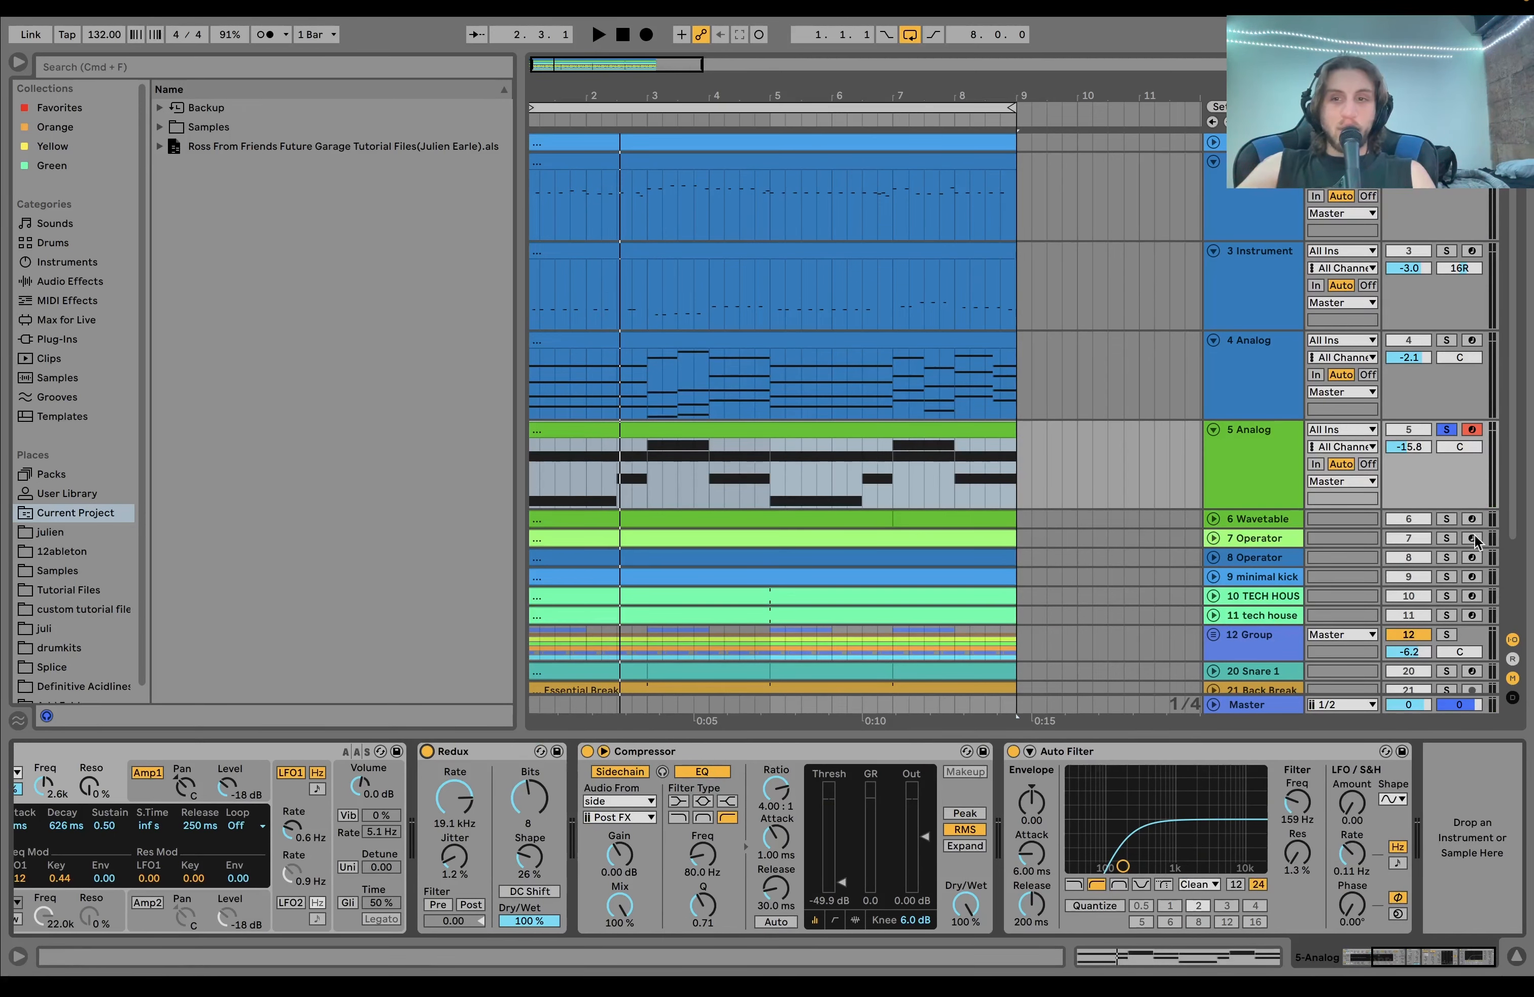
Step: Solo and unfold track 6 Wavetable, play it from bar 3 and open its first clip in the piano roll
{"action": "left_click", "coordinate": [1447, 518]}
{"action": "left_click", "coordinate": [1214, 519]}
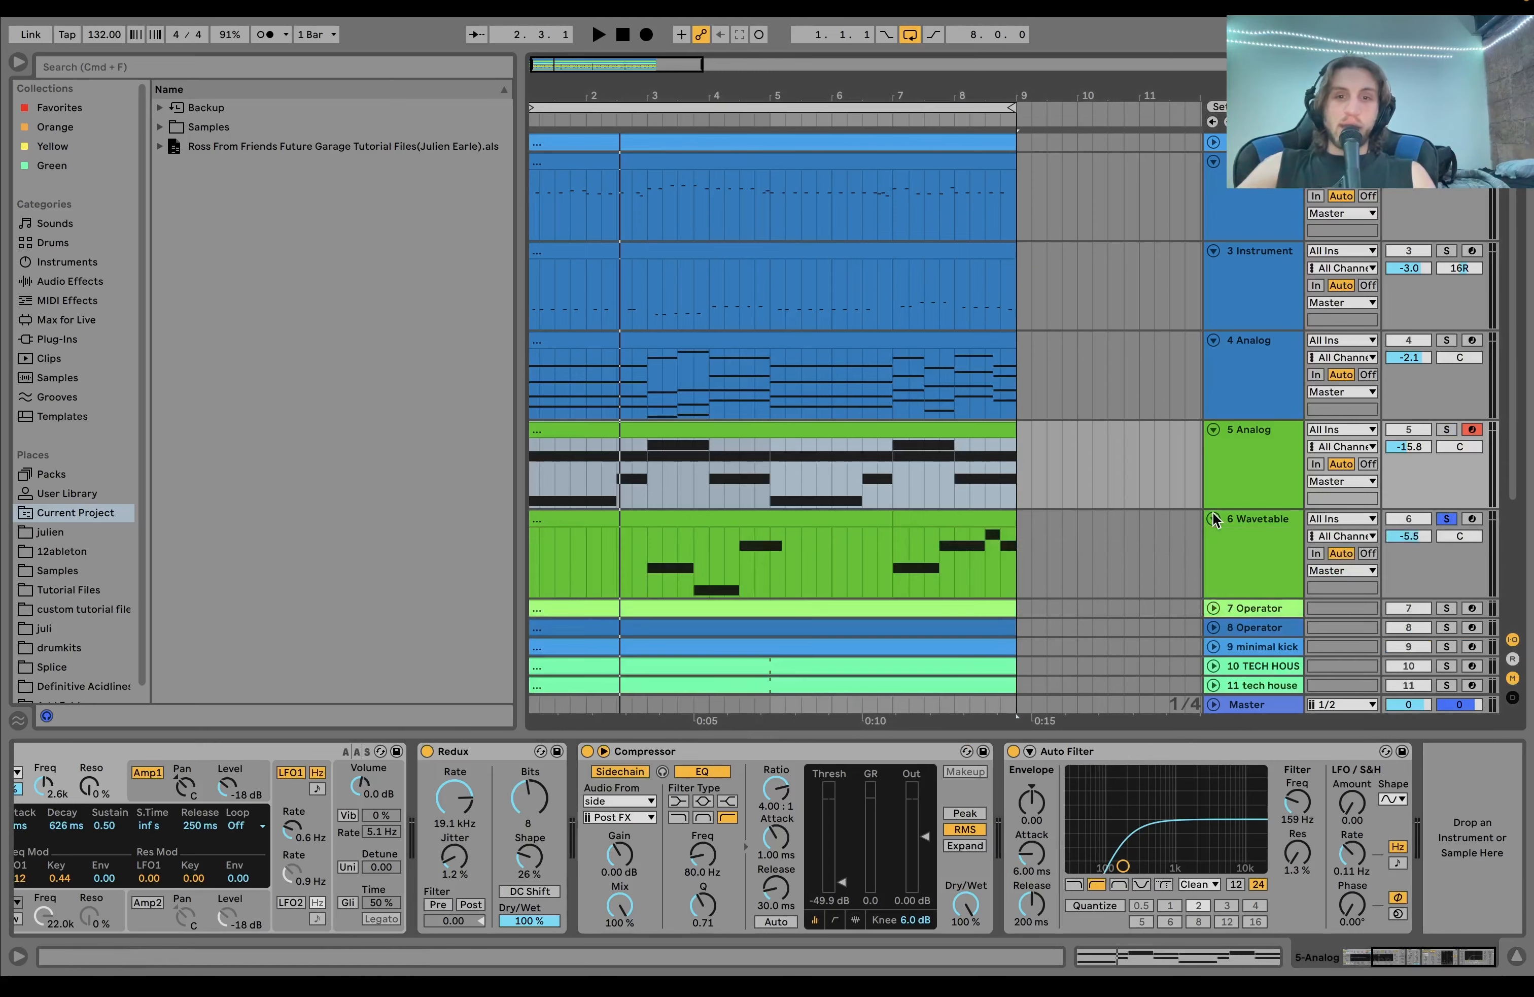
{"action": "left_click", "coordinate": [652, 553]}
{"action": "key", "text": "space"}
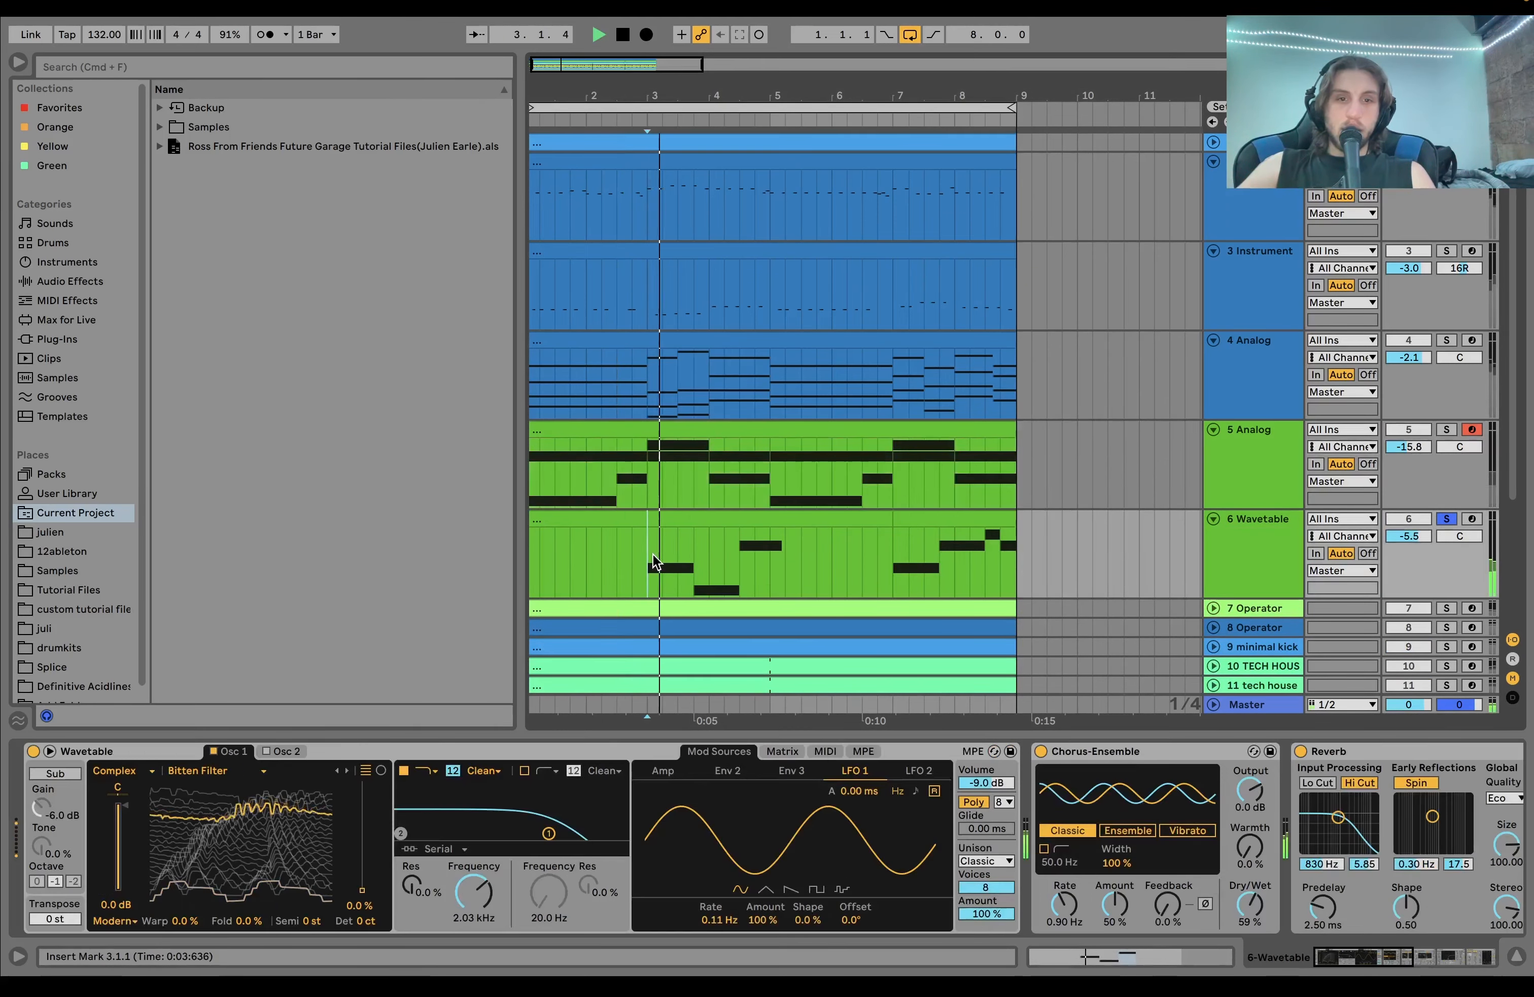
{"action": "double_click", "coordinate": [761, 515]}
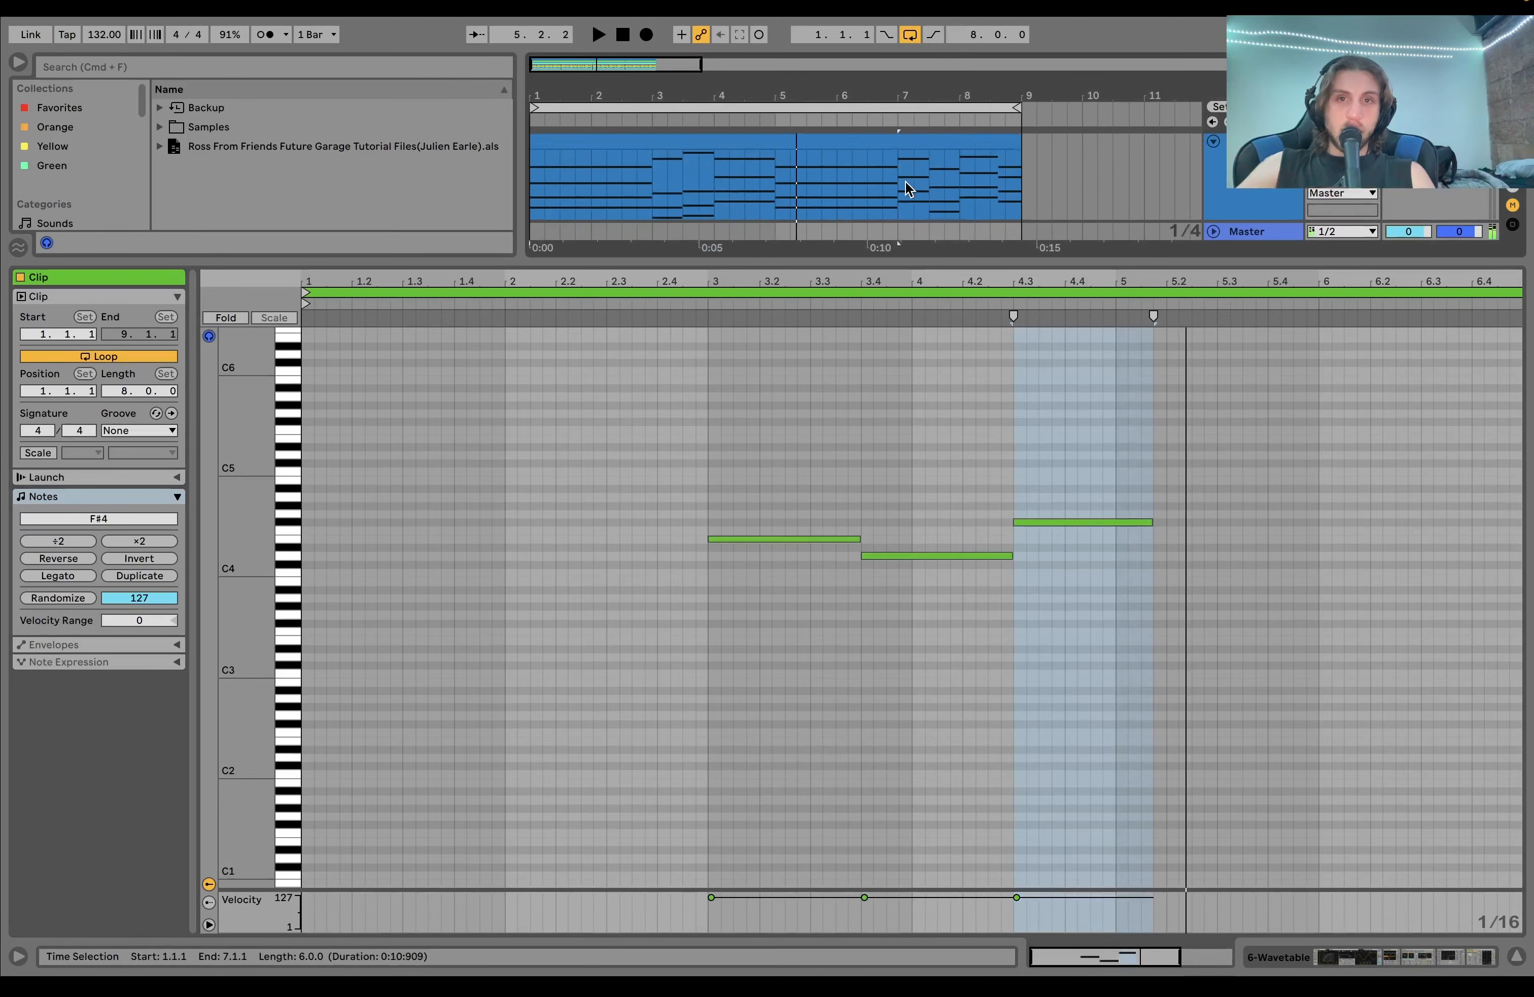
Step: Listen to track 6 from bar 7 and examine its second clip's notes in the piano roll
{"action": "left_click", "coordinate": [905, 182]}
{"action": "key", "text": "space"}
{"action": "key", "text": "space"}
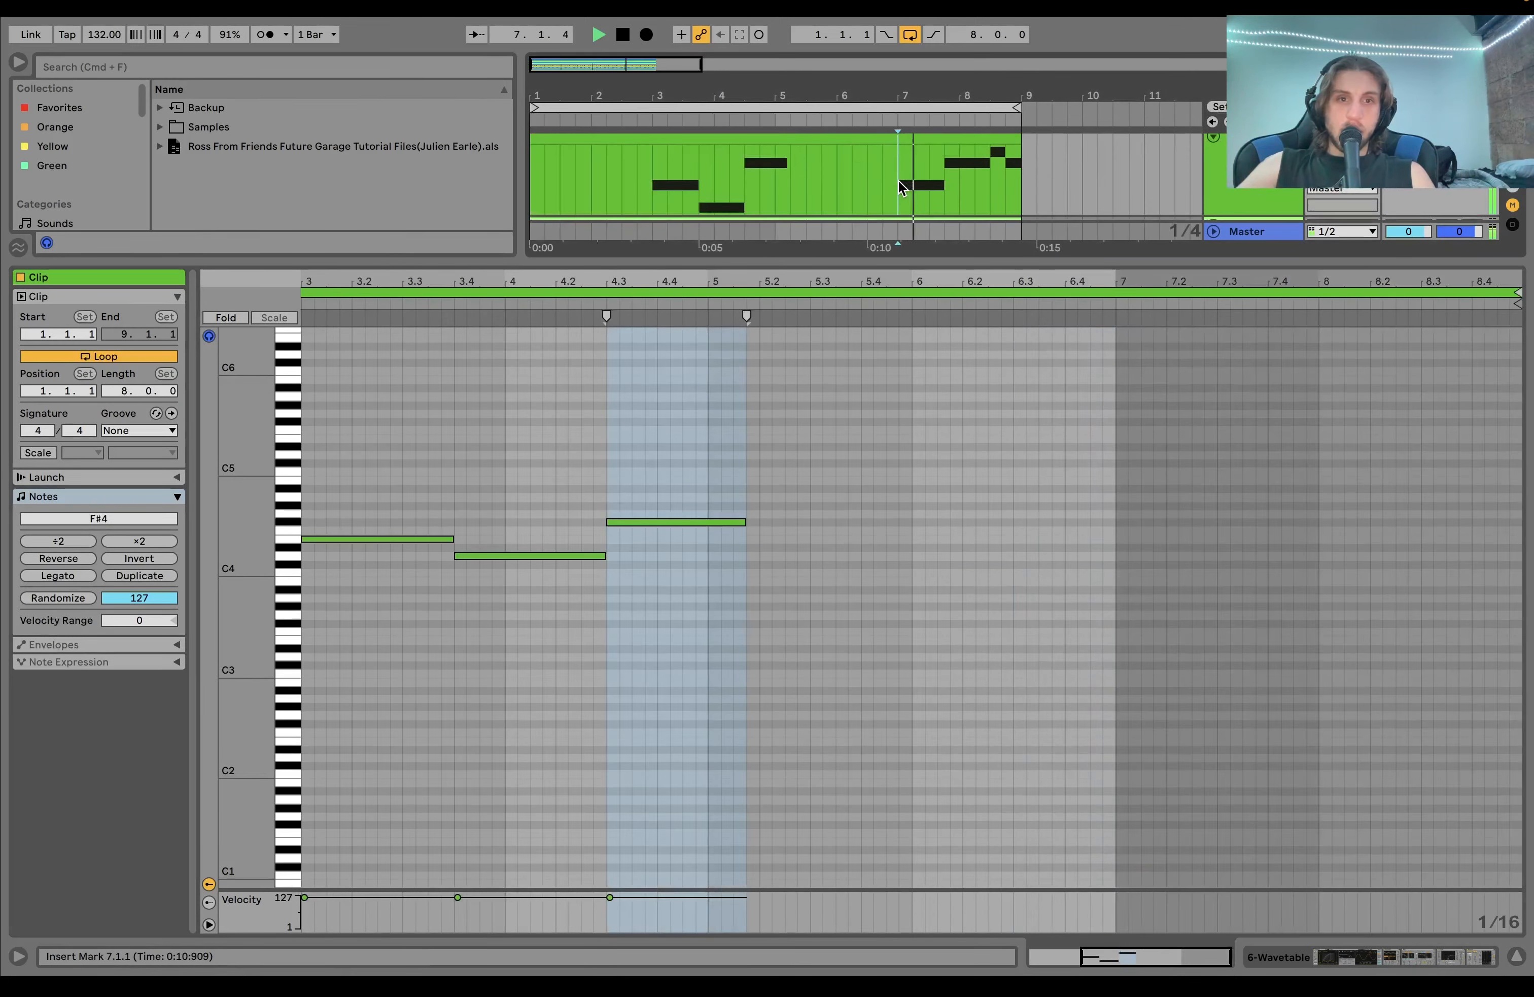
{"action": "scroll", "coordinate": [950, 169], "scroll_direction": "up", "scroll_amount": 2}
{"action": "left_click", "coordinate": [931, 195]}
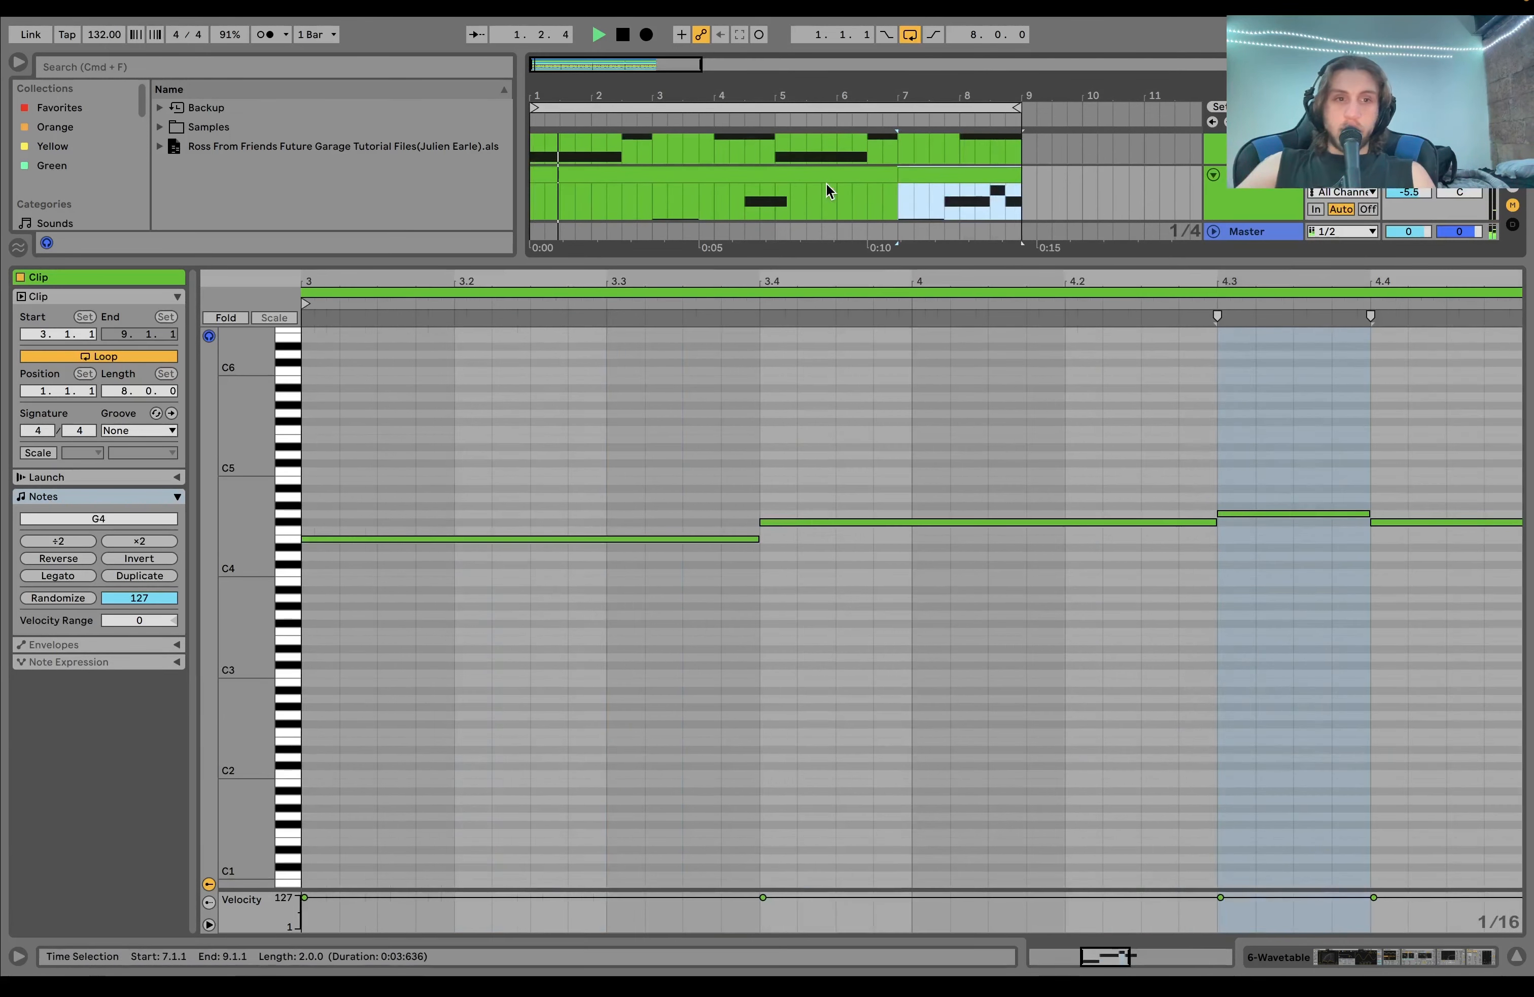
{"action": "key", "text": "space"}
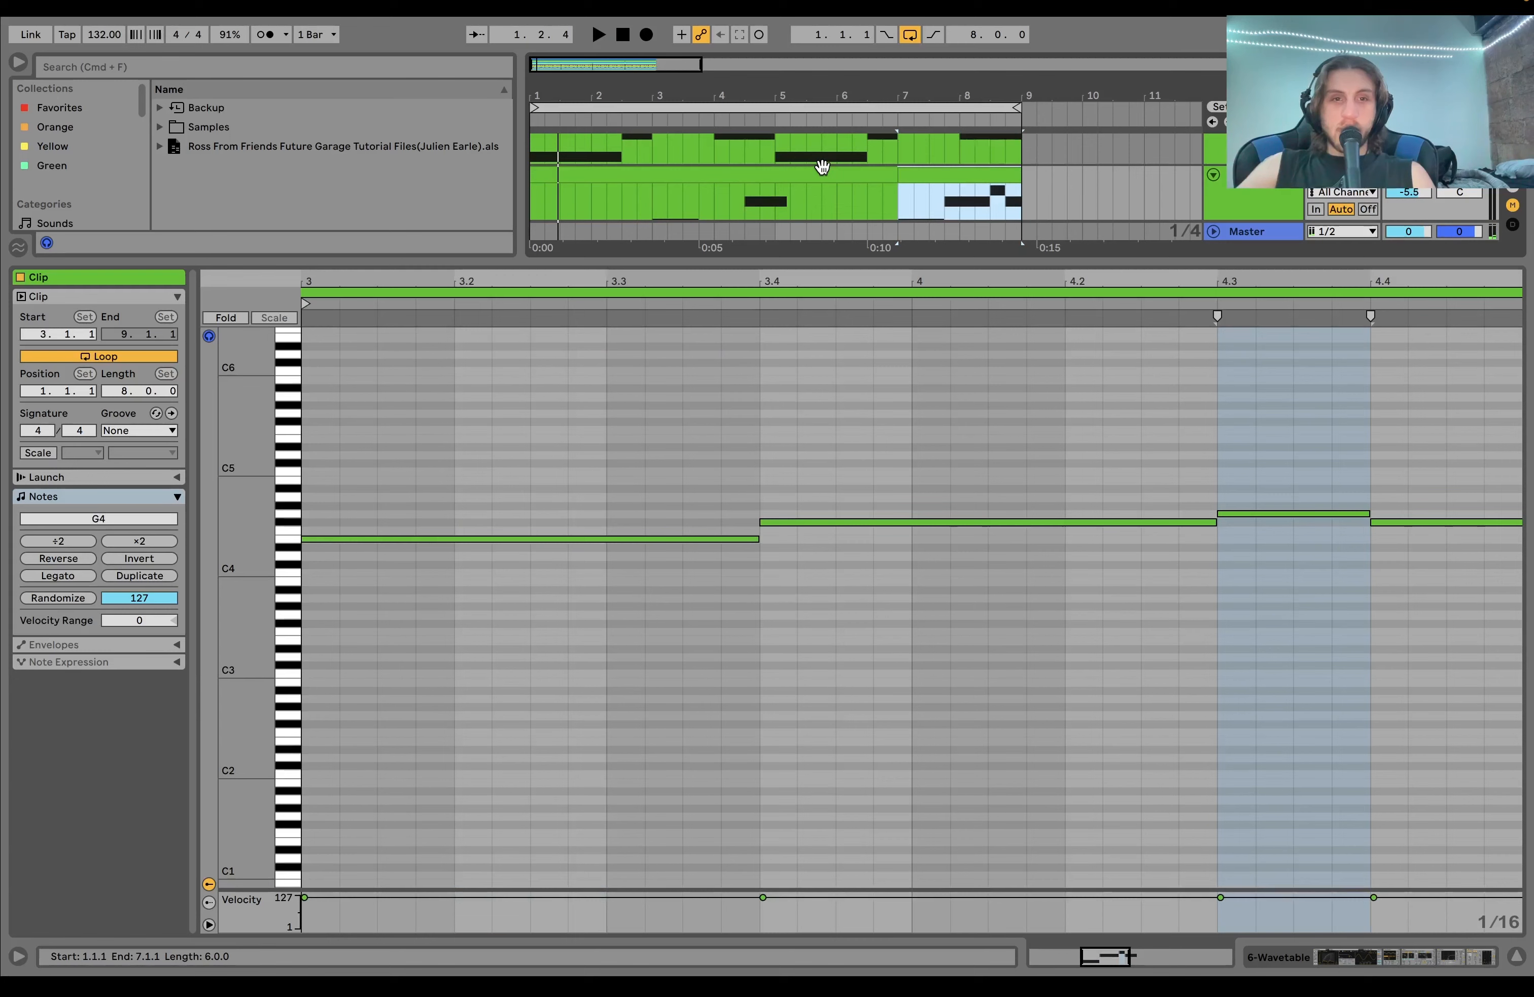
Step: Review track 6's first clip, place the insert marker at bar 3 and bring up the track's device chain
{"action": "left_click", "coordinate": [725, 171]}
{"action": "scroll", "coordinate": [717, 204], "scroll_direction": "down", "scroll_amount": 3}
{"action": "scroll", "coordinate": [717, 205], "scroll_direction": "up", "scroll_amount": 1}
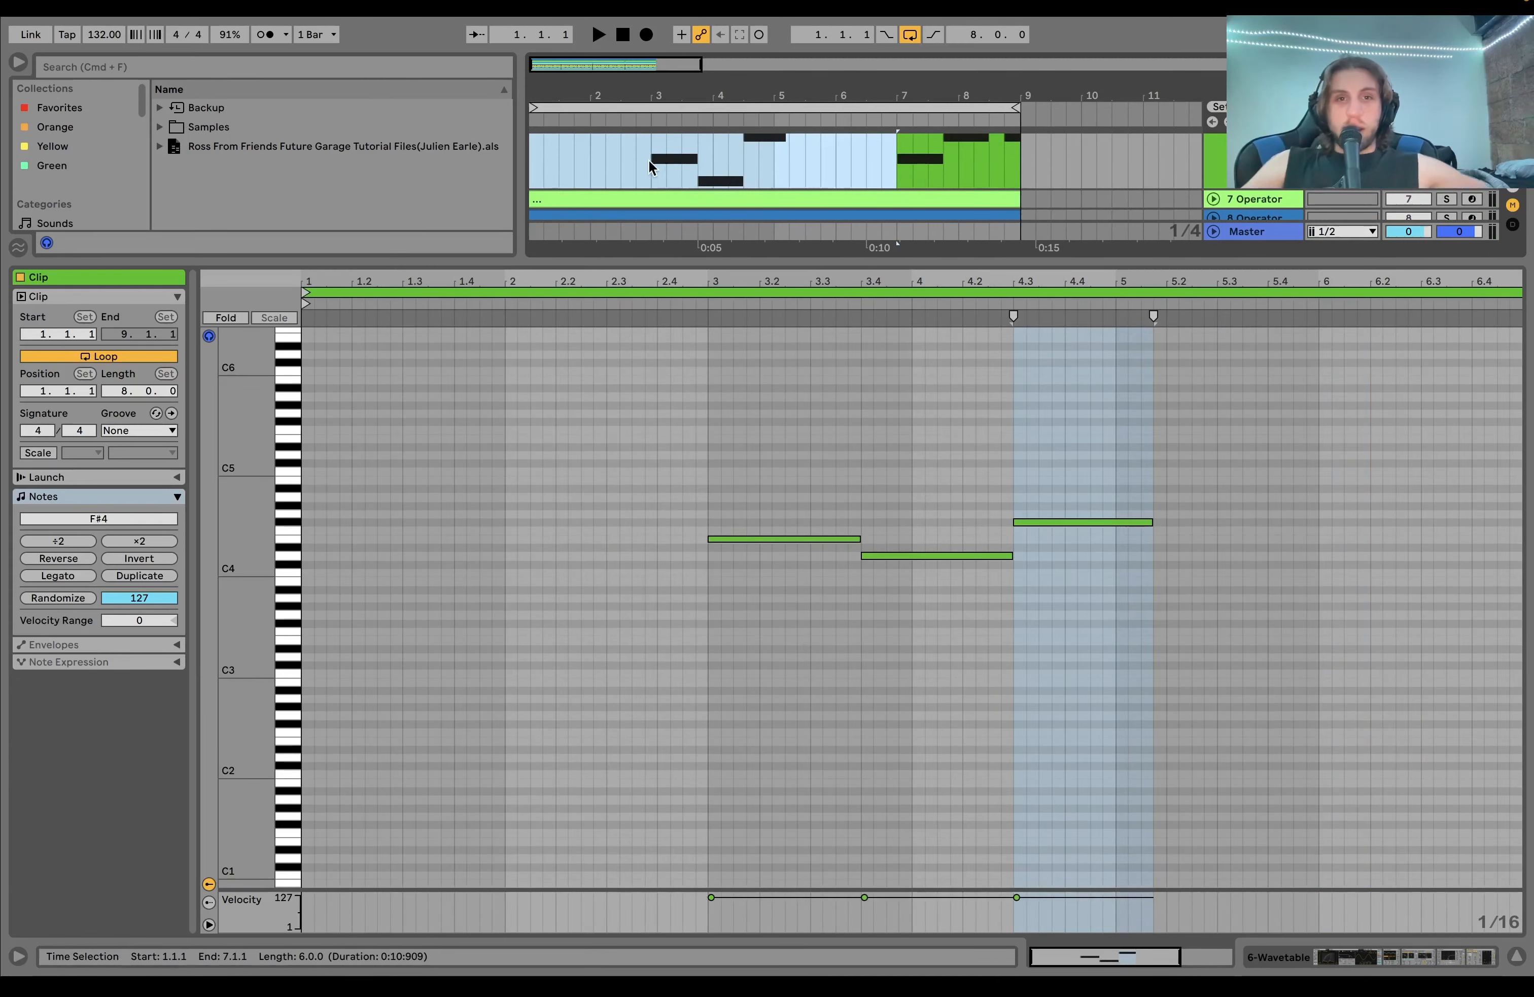
{"action": "left_click", "coordinate": [647, 160]}
{"action": "left_click", "coordinate": [1252, 199]}
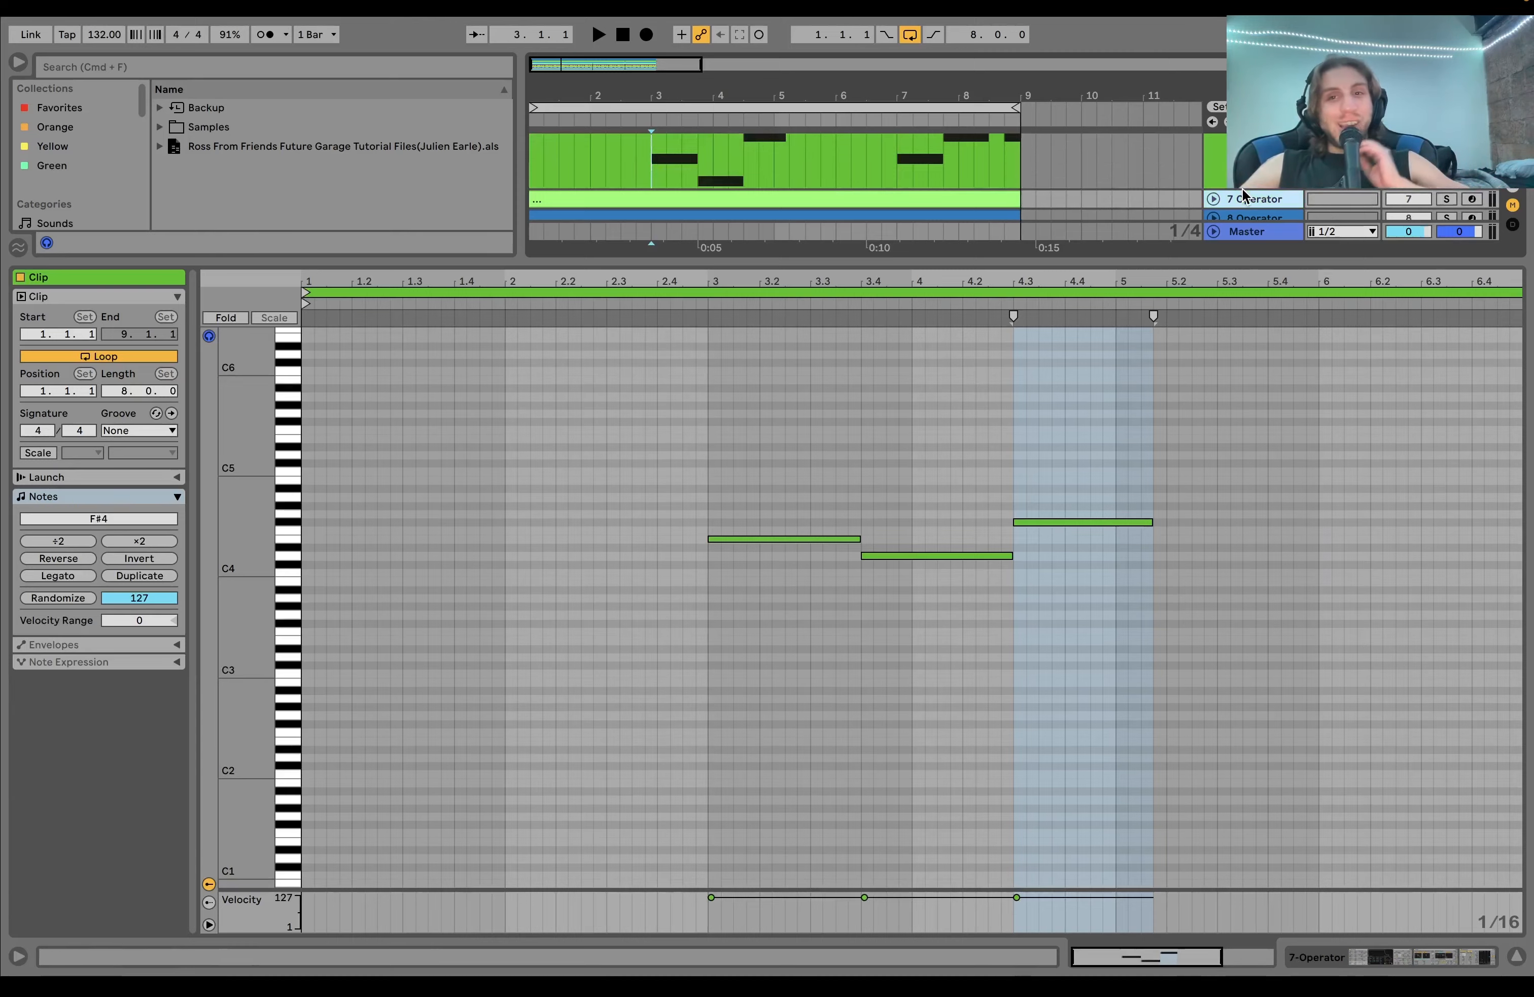
{"action": "left_click", "coordinate": [1270, 386]}
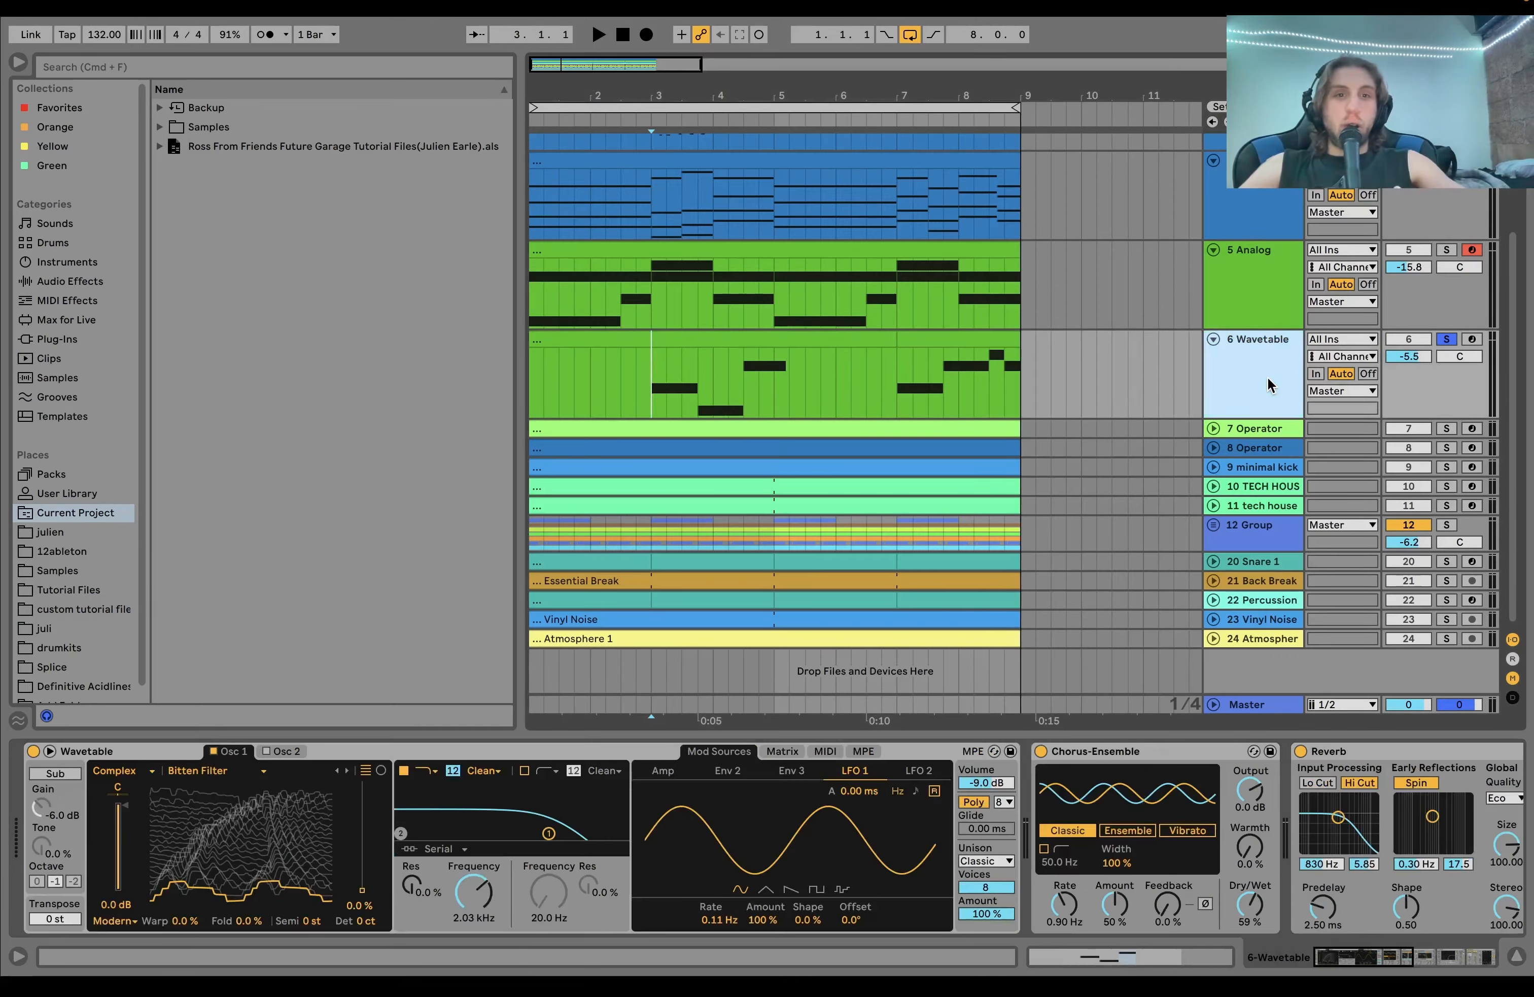
Step: Solo track 4 alongside track 6 and listen to both from bar 3
{"action": "scroll", "coordinate": [1386, 259], "scroll_direction": "up", "scroll_amount": 1}
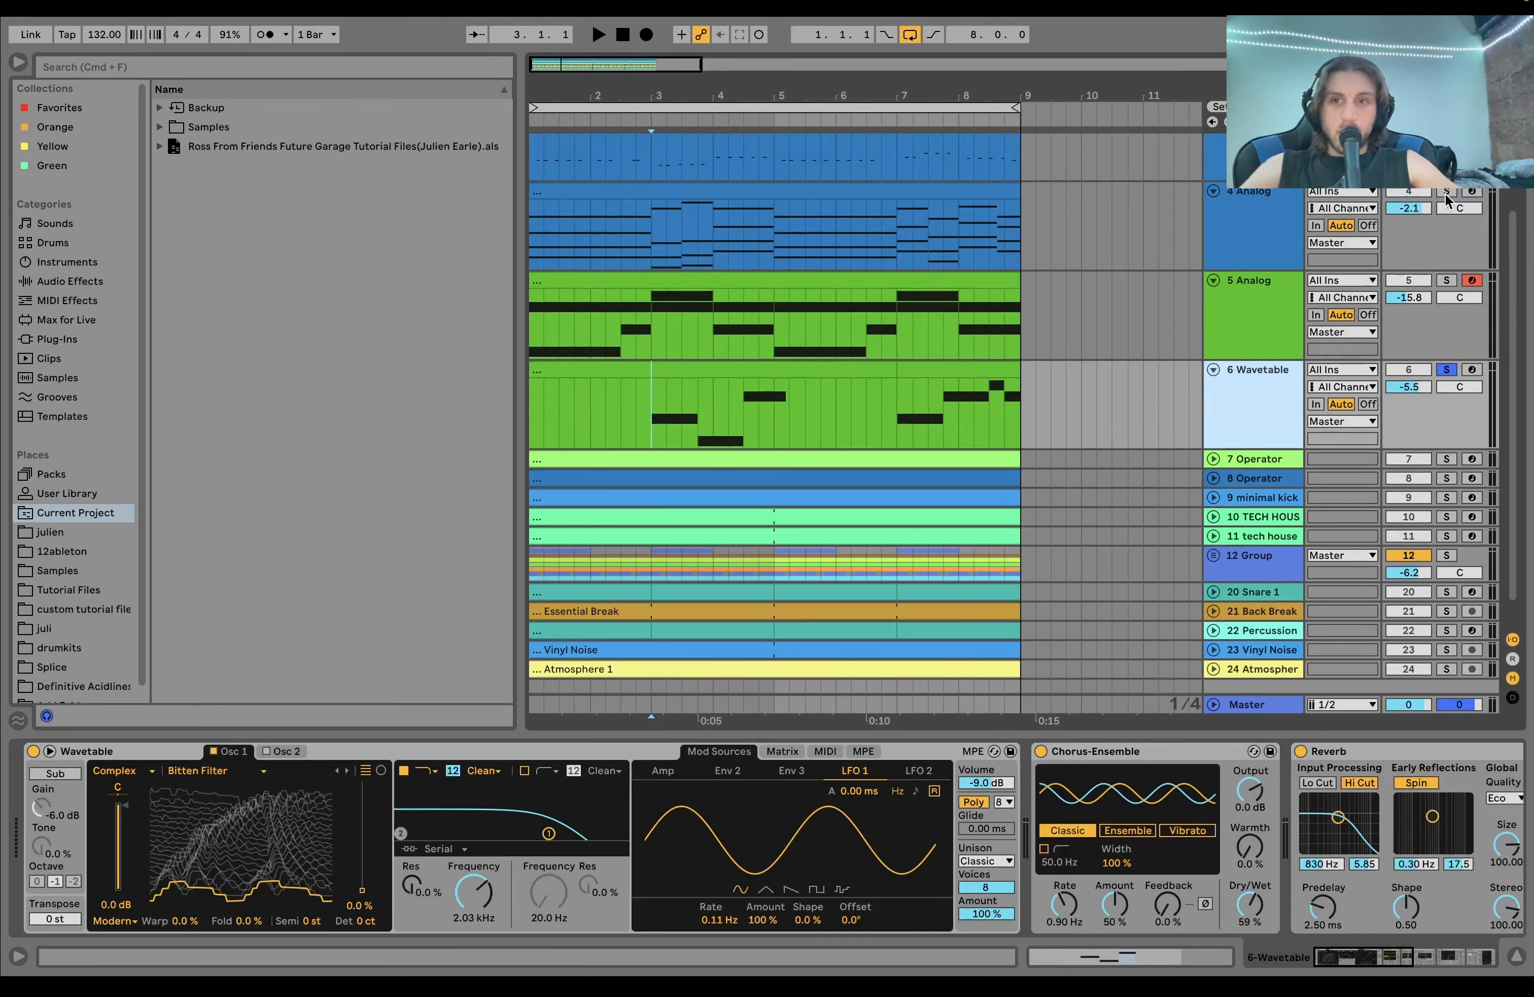
{"action": "left_click", "coordinate": [1447, 193]}
{"action": "key", "text": "space"}
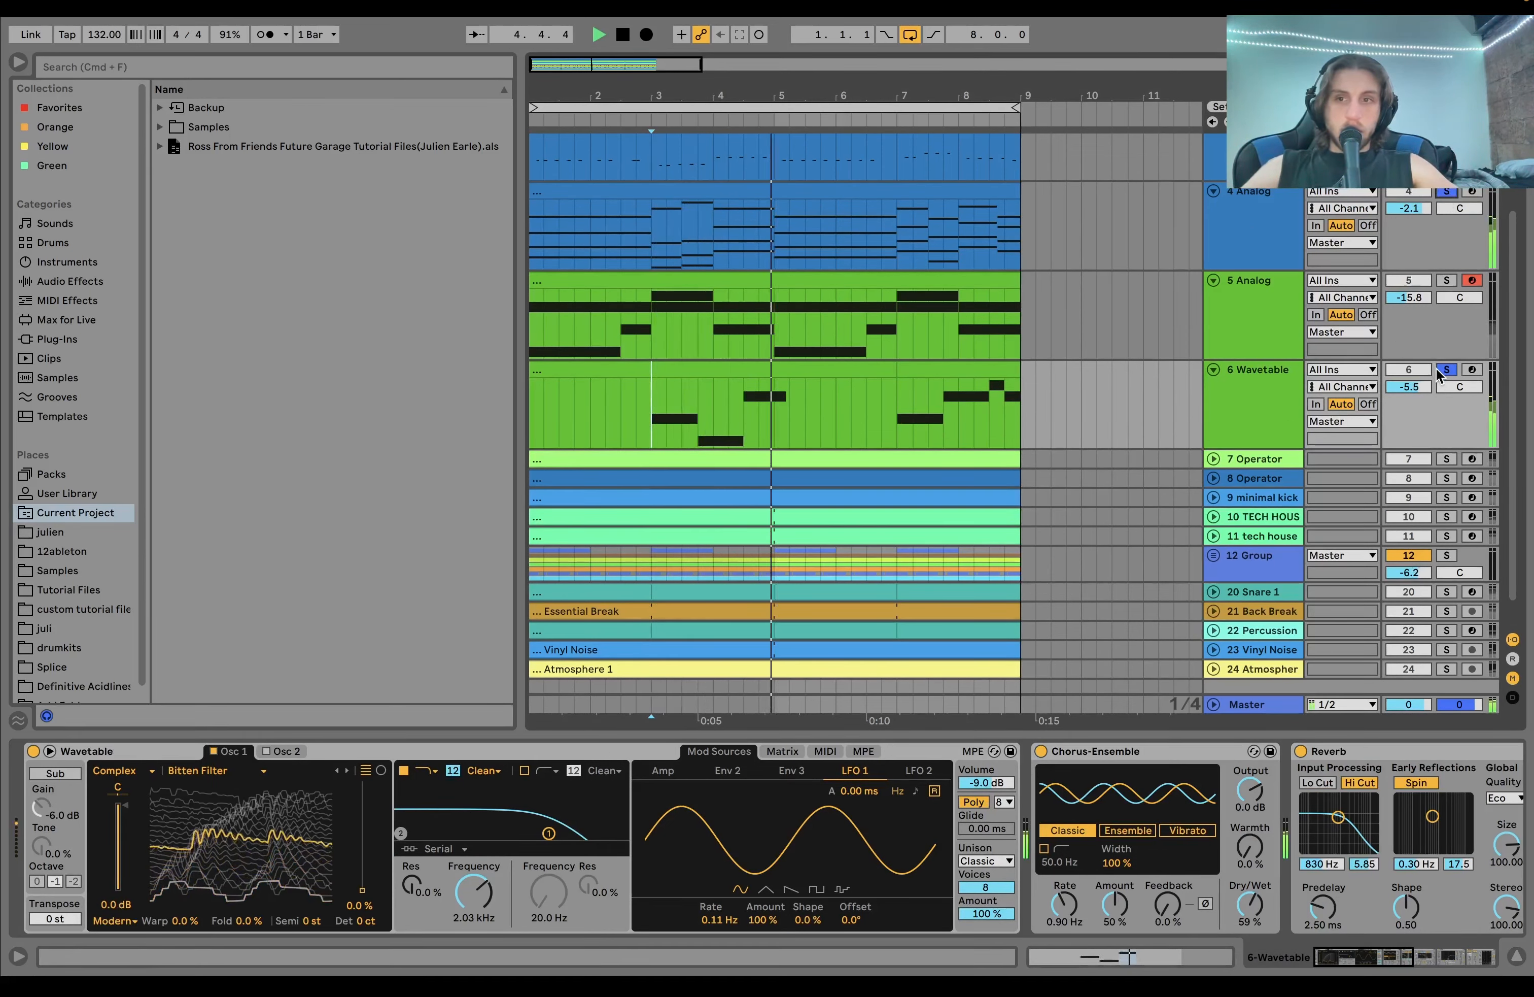
{"action": "key", "text": "space"}
Step: Play track 6 on its own while examining Wavetable's modulation matrix, and look through the effects that follow it
{"action": "left_click", "coordinate": [1294, 401]}
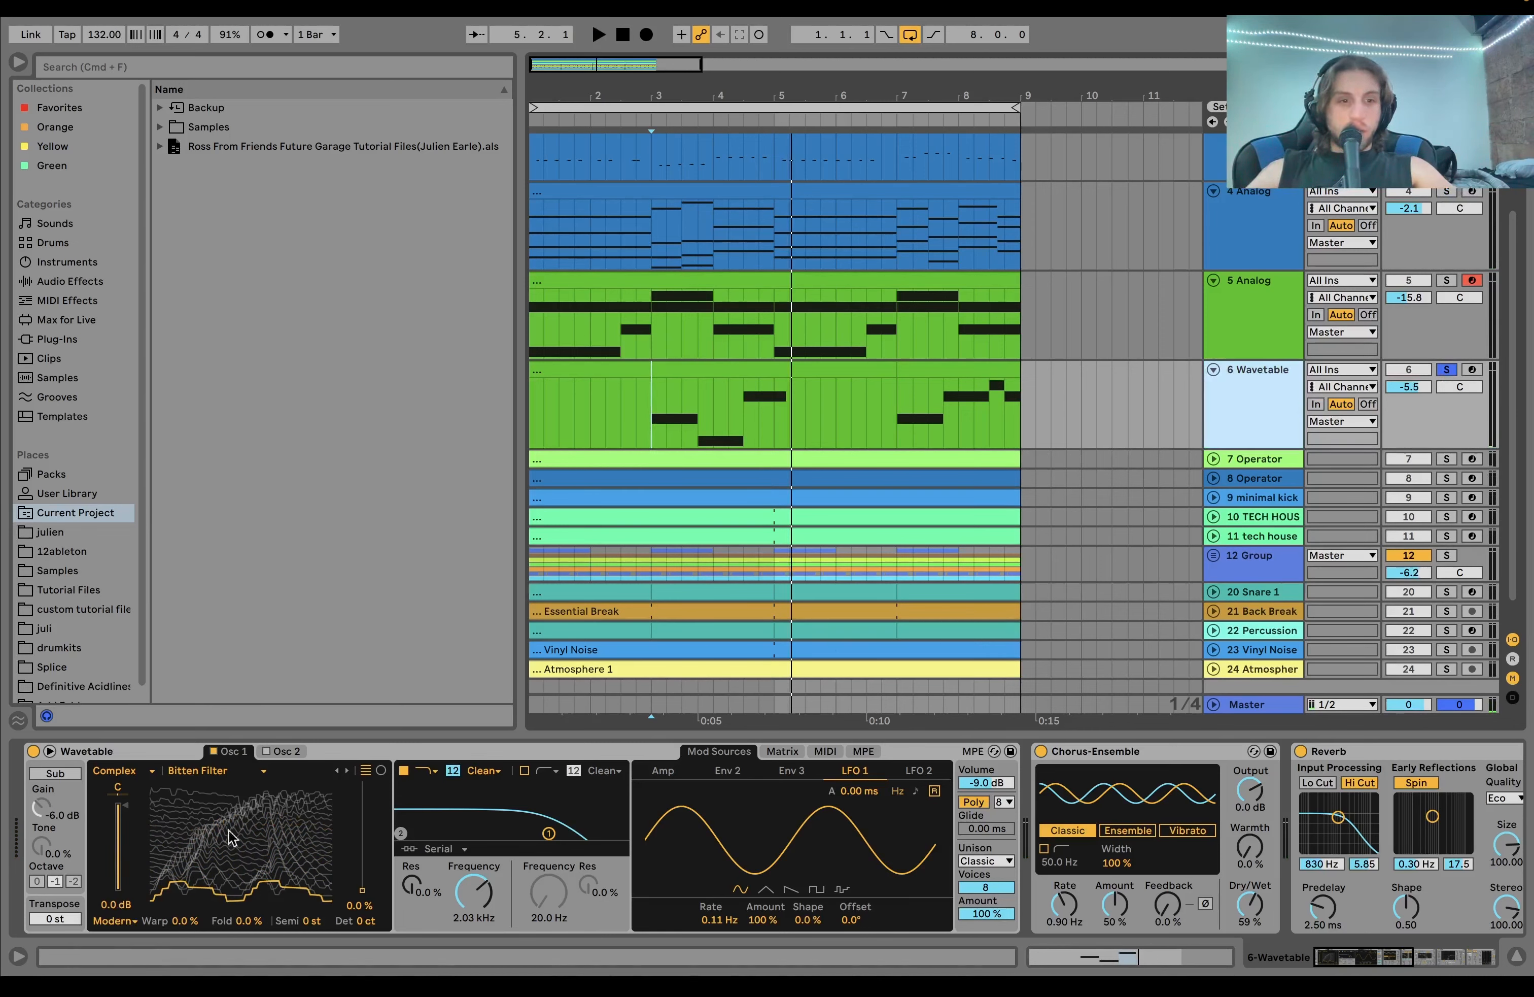
{"action": "key", "text": "space"}
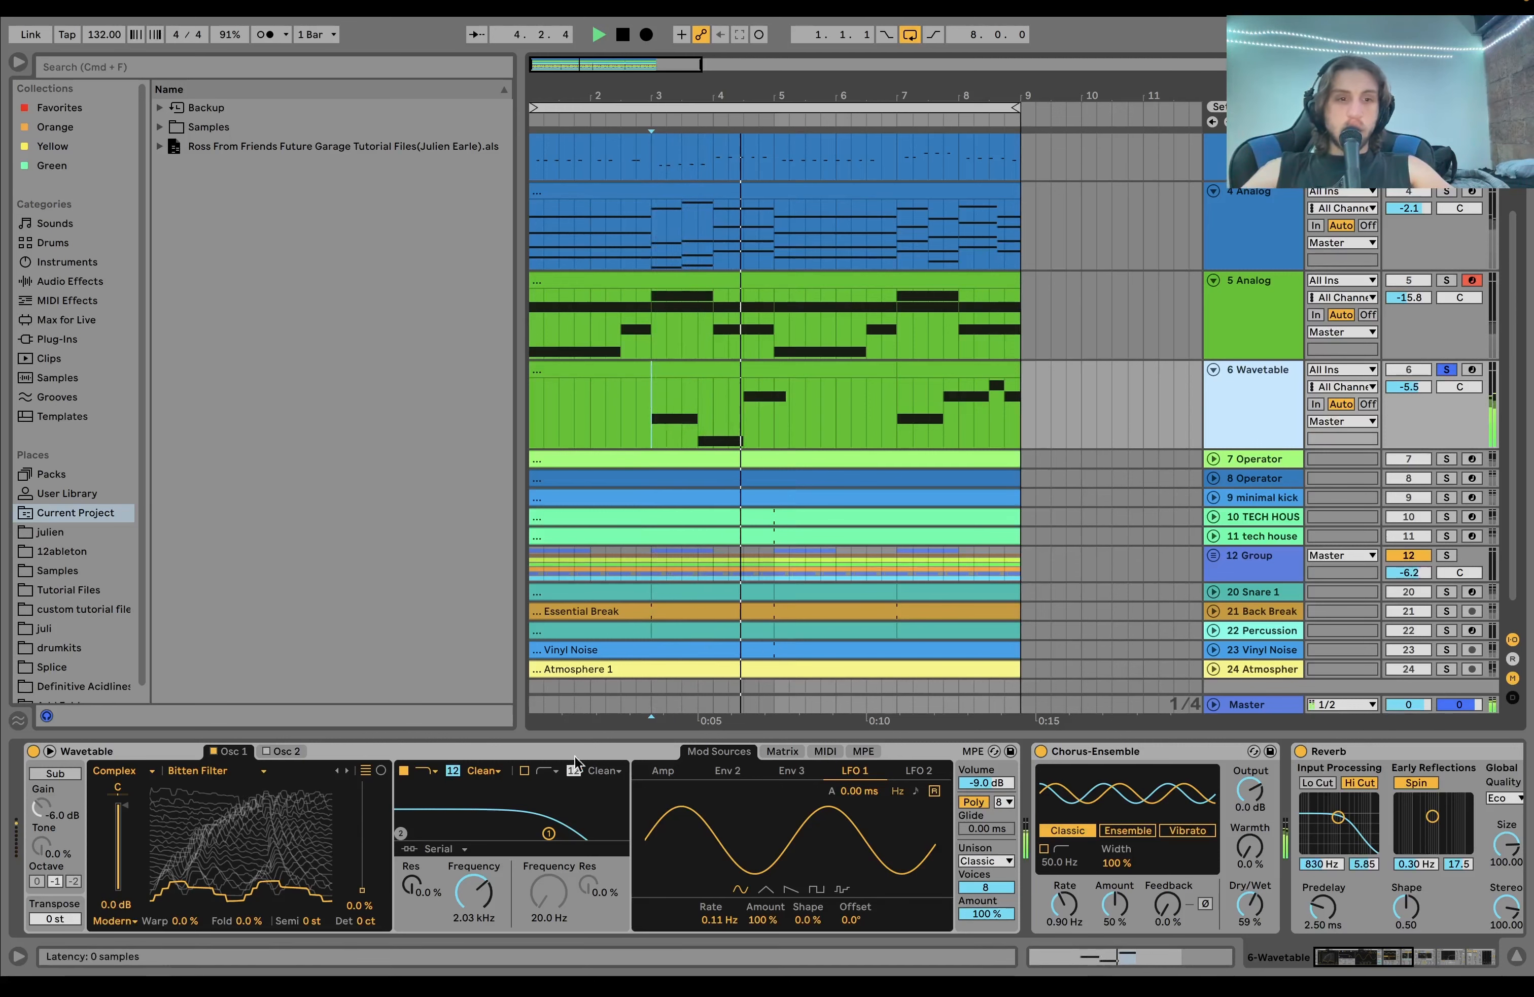
{"action": "left_click", "coordinate": [784, 752]}
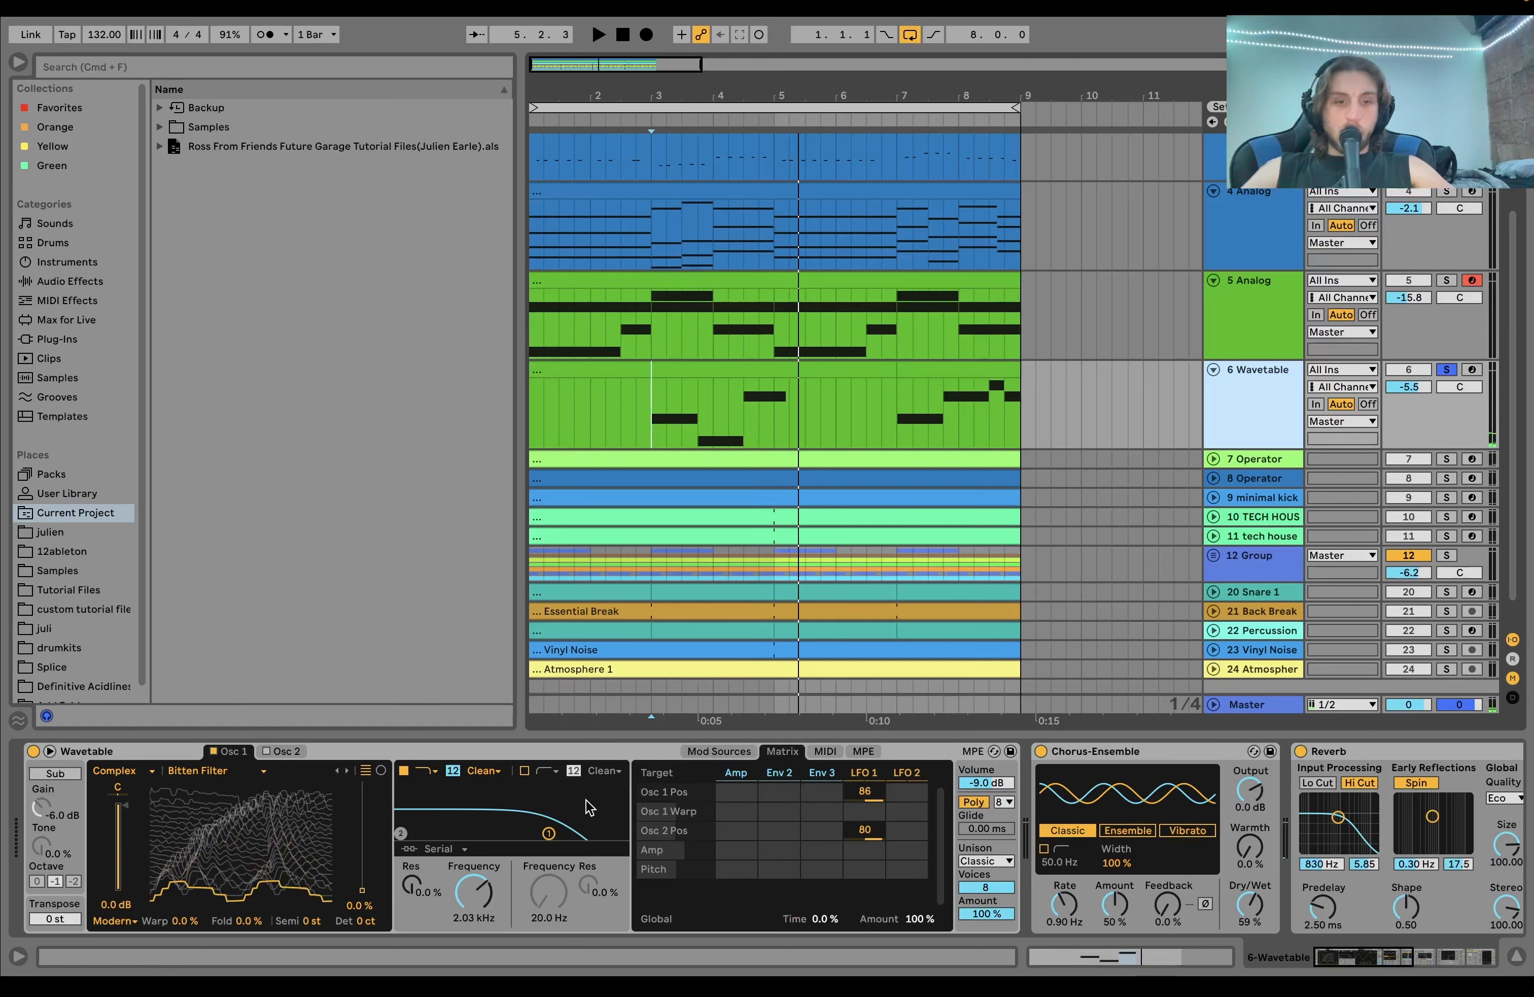
{"action": "key", "text": "space"}
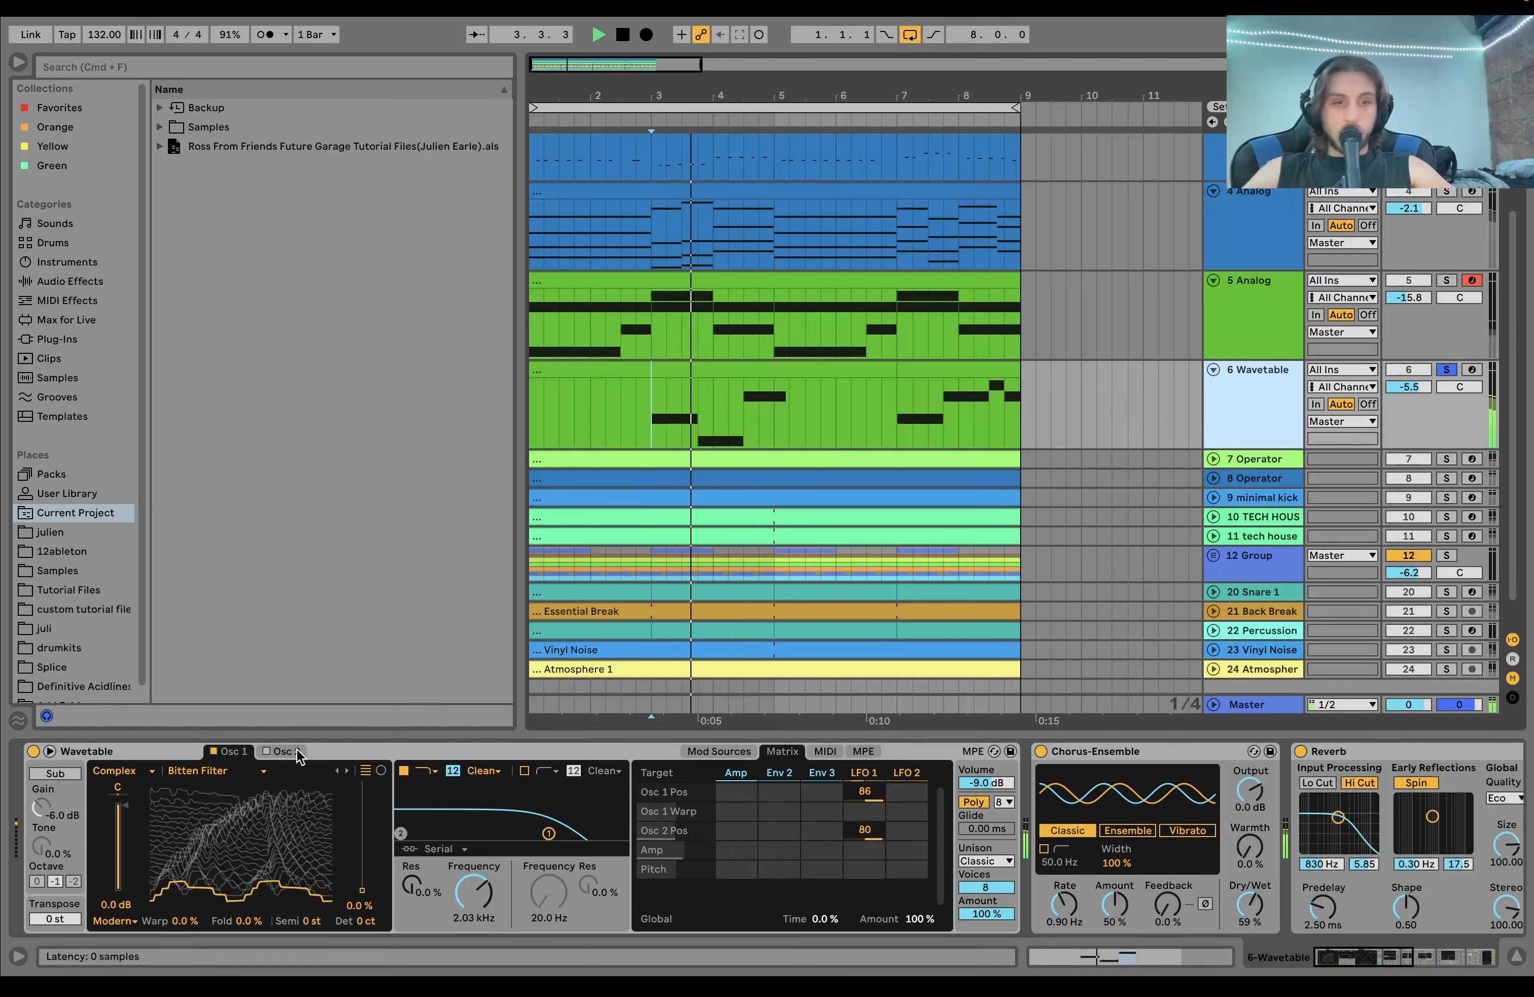
{"action": "key", "text": "space"}
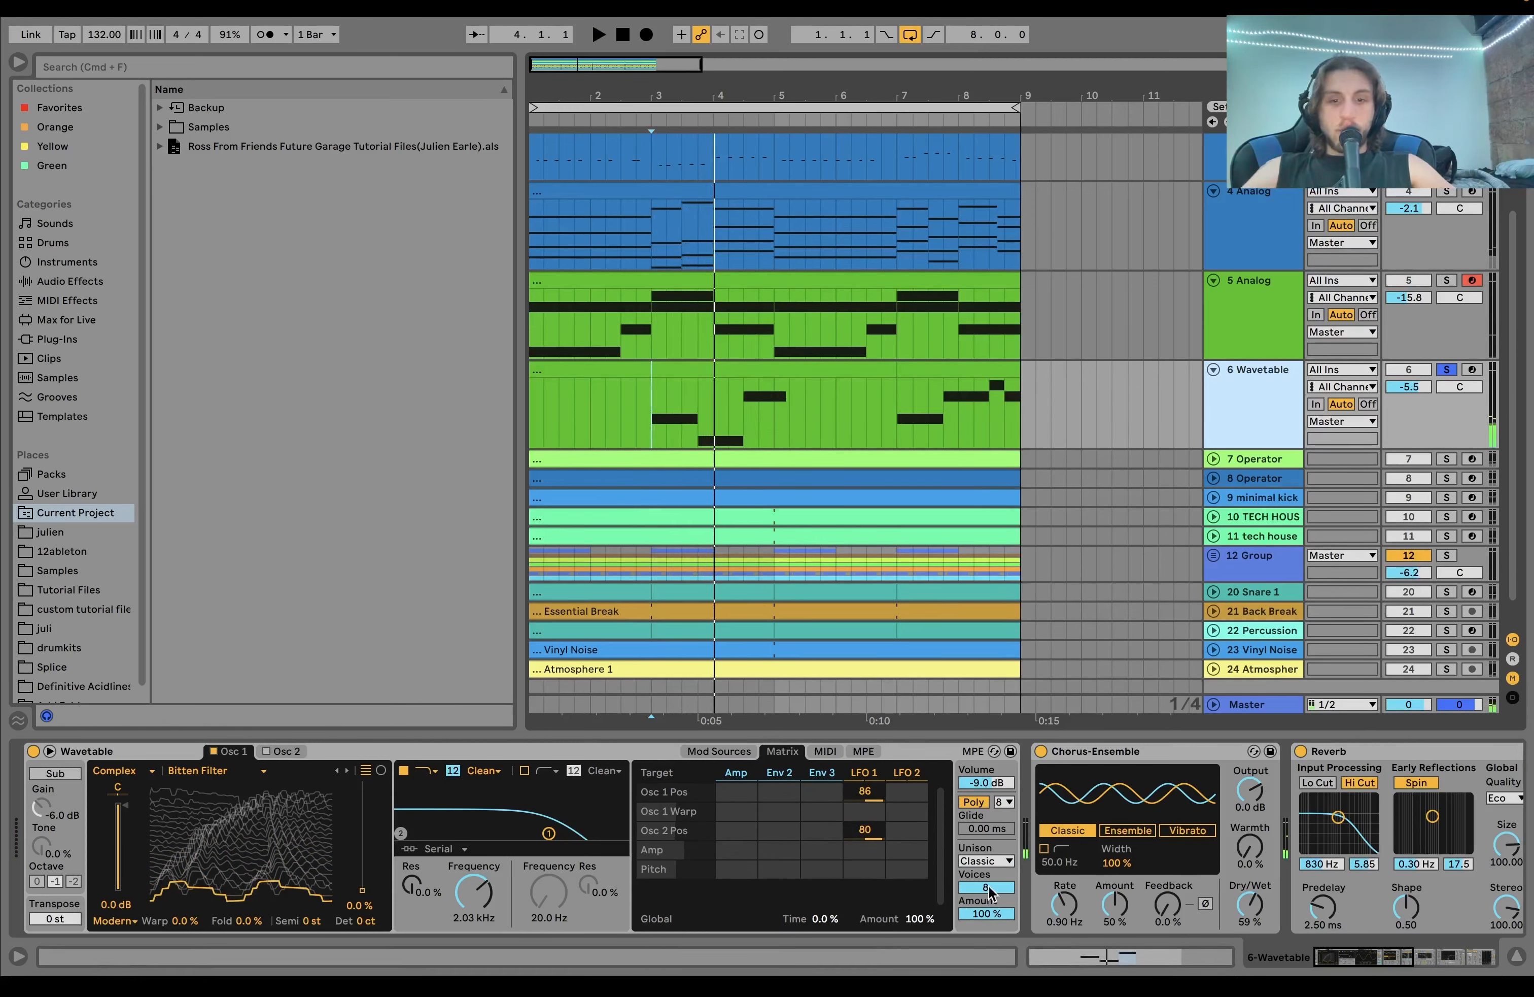
{"action": "scroll", "coordinate": [988, 894], "scroll_direction": "right", "scroll_amount": 10}
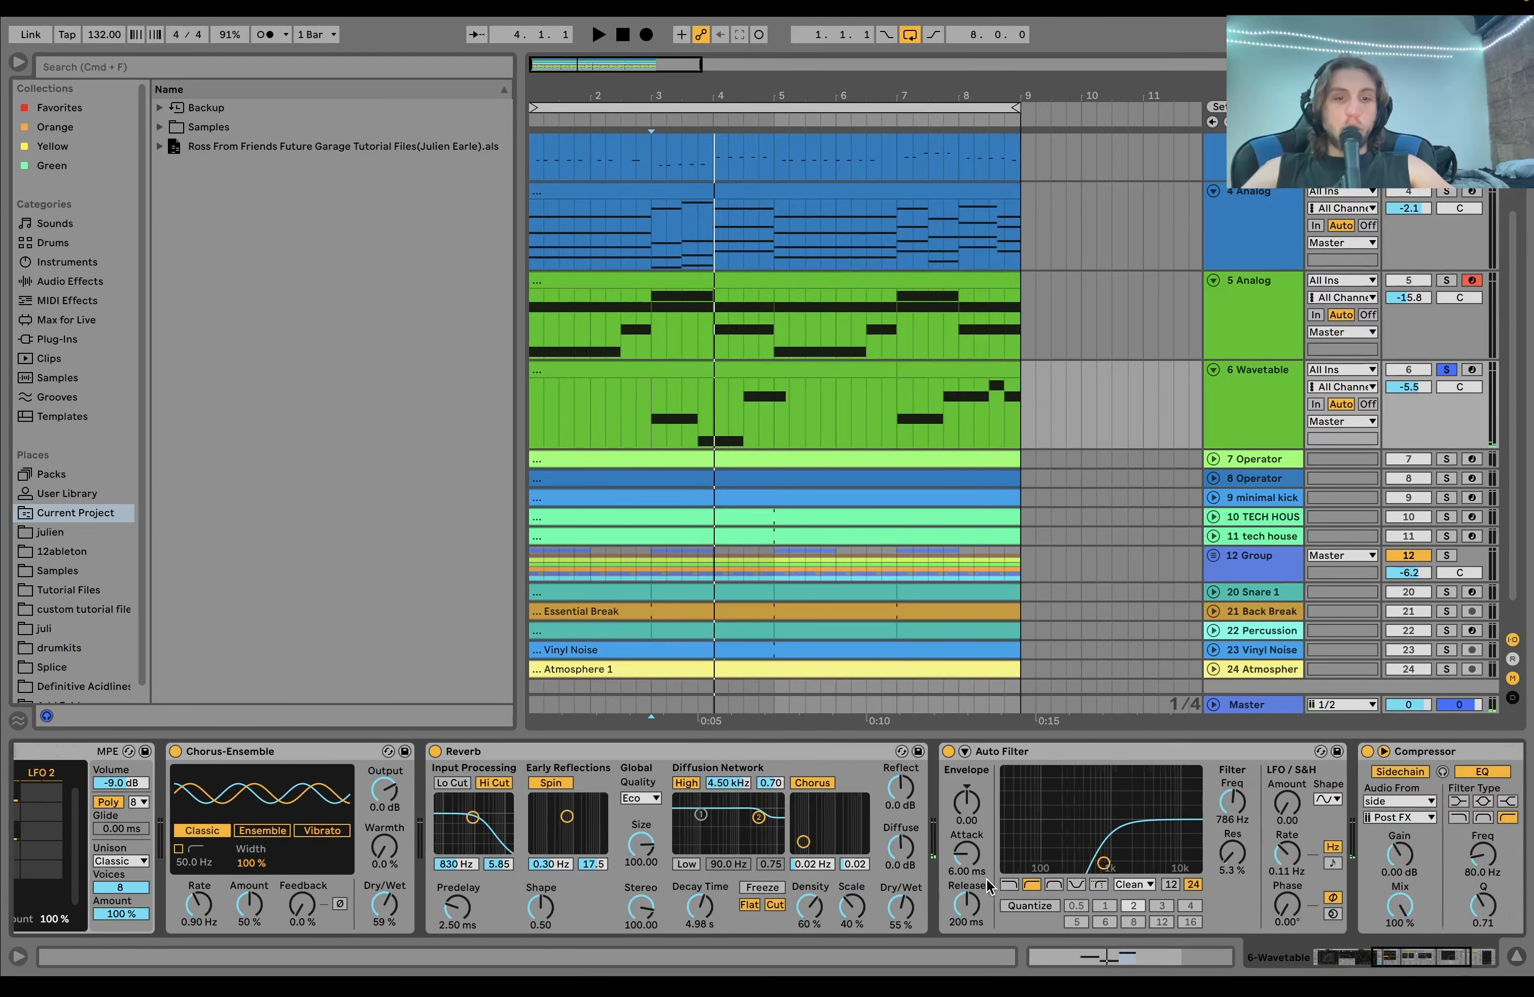
{"action": "scroll", "coordinate": [988, 886], "scroll_direction": "right", "scroll_amount": 8}
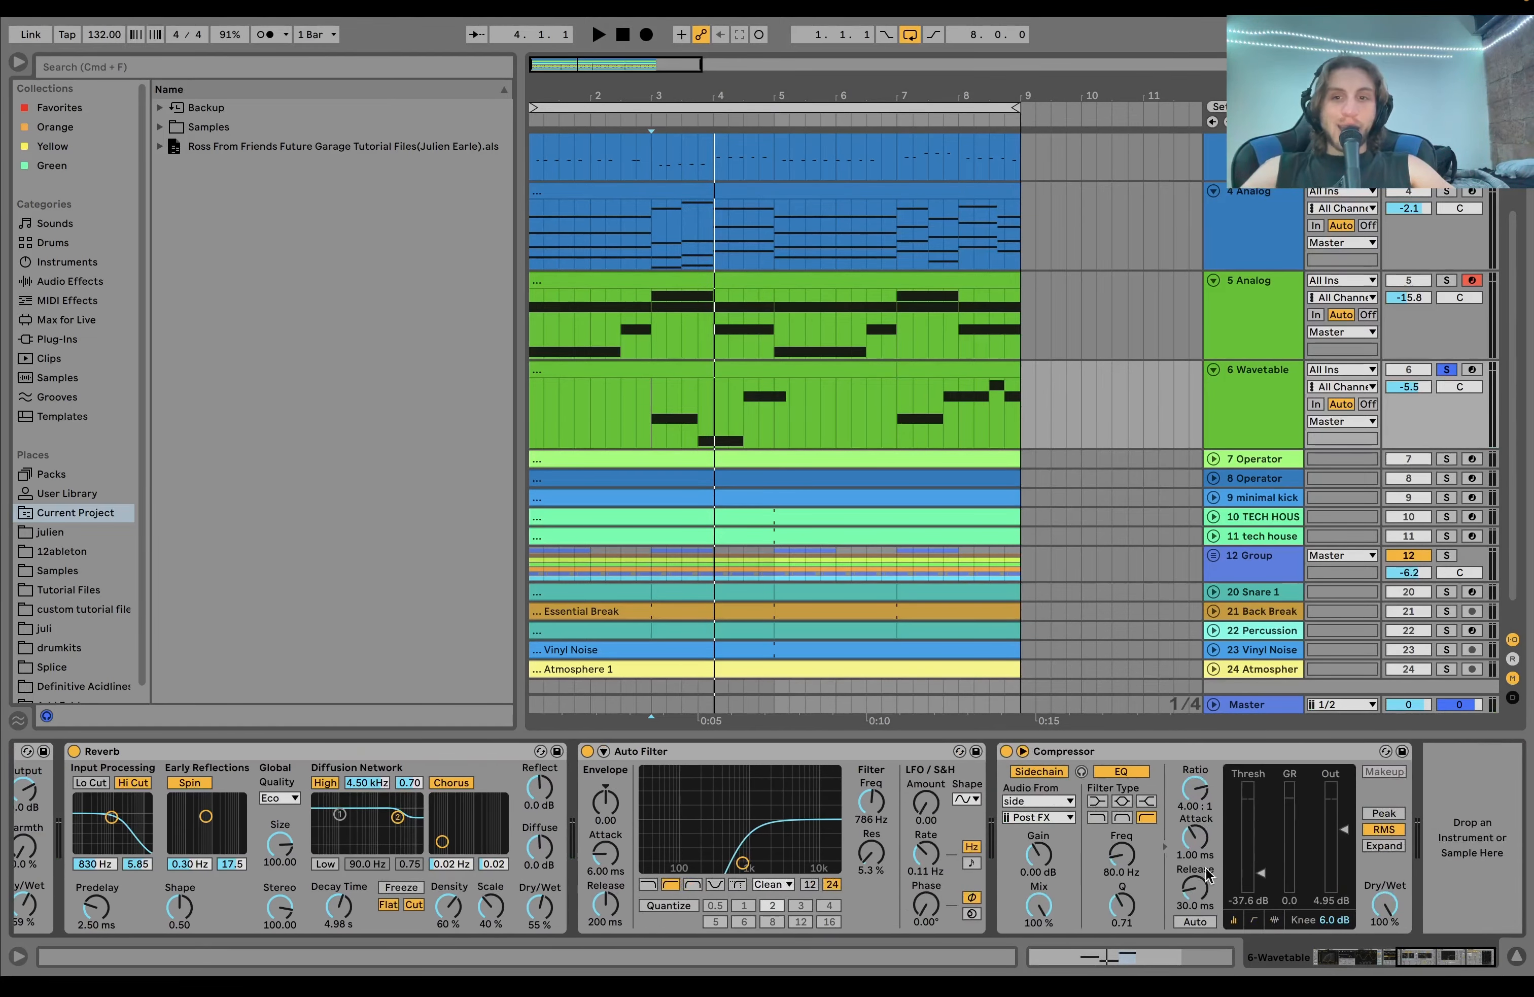
Step: Solo and unfold track 7 Operator, and listen to it from bar 3 with its solo switched off and on again
{"action": "left_click", "coordinate": [1447, 459]}
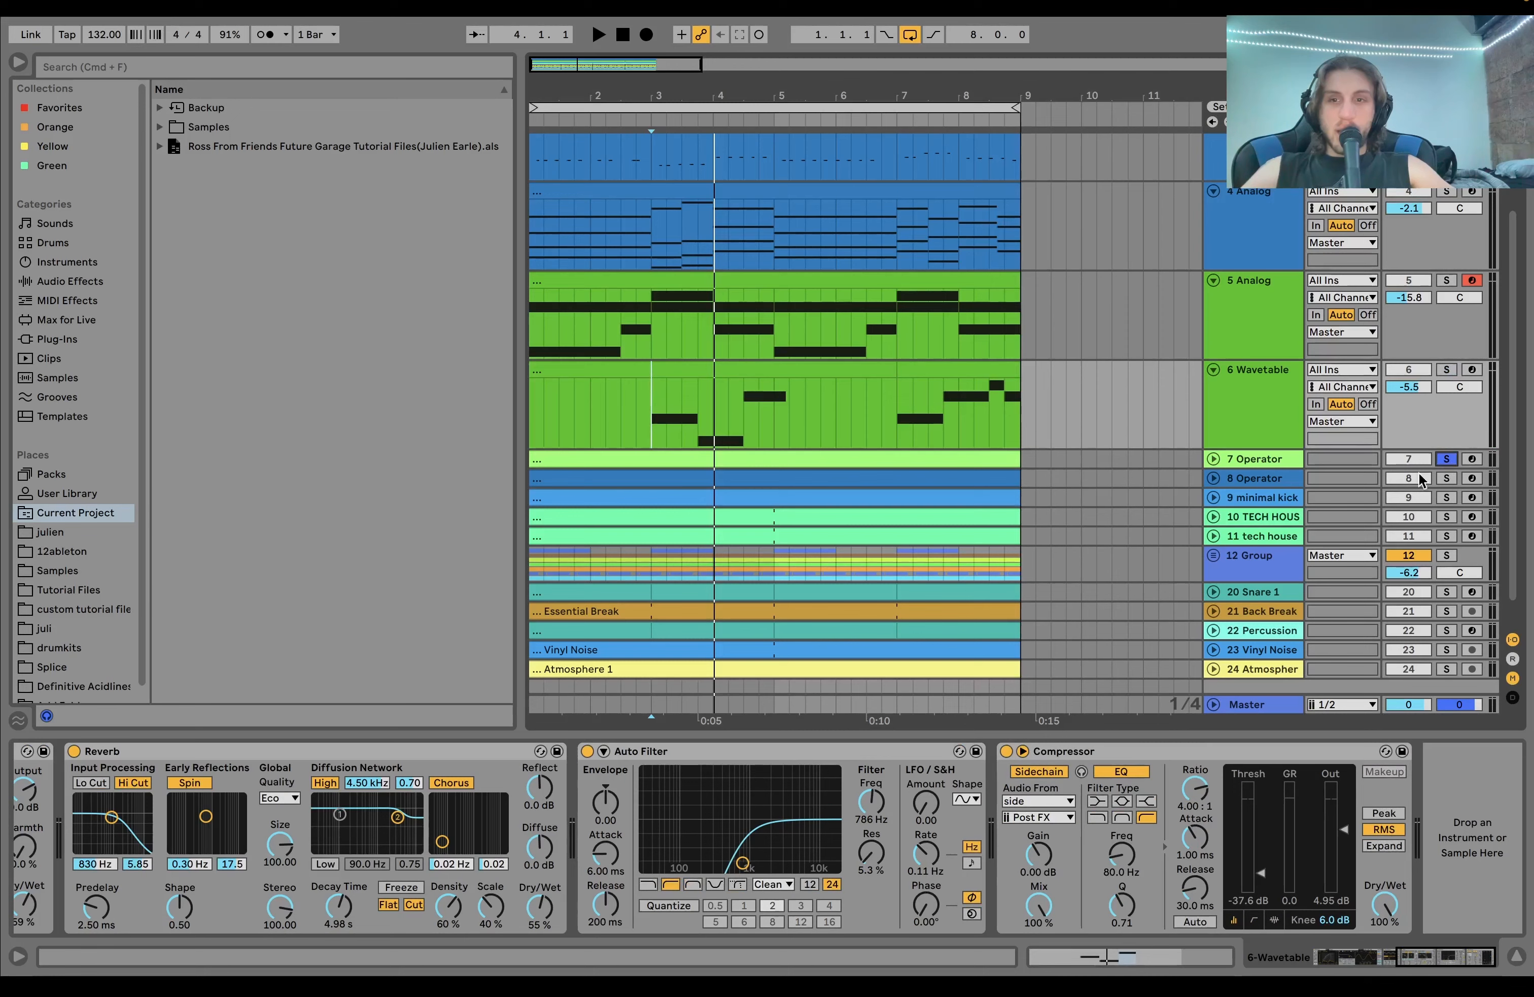
{"action": "left_click", "coordinate": [1213, 459]}
{"action": "key", "text": "space"}
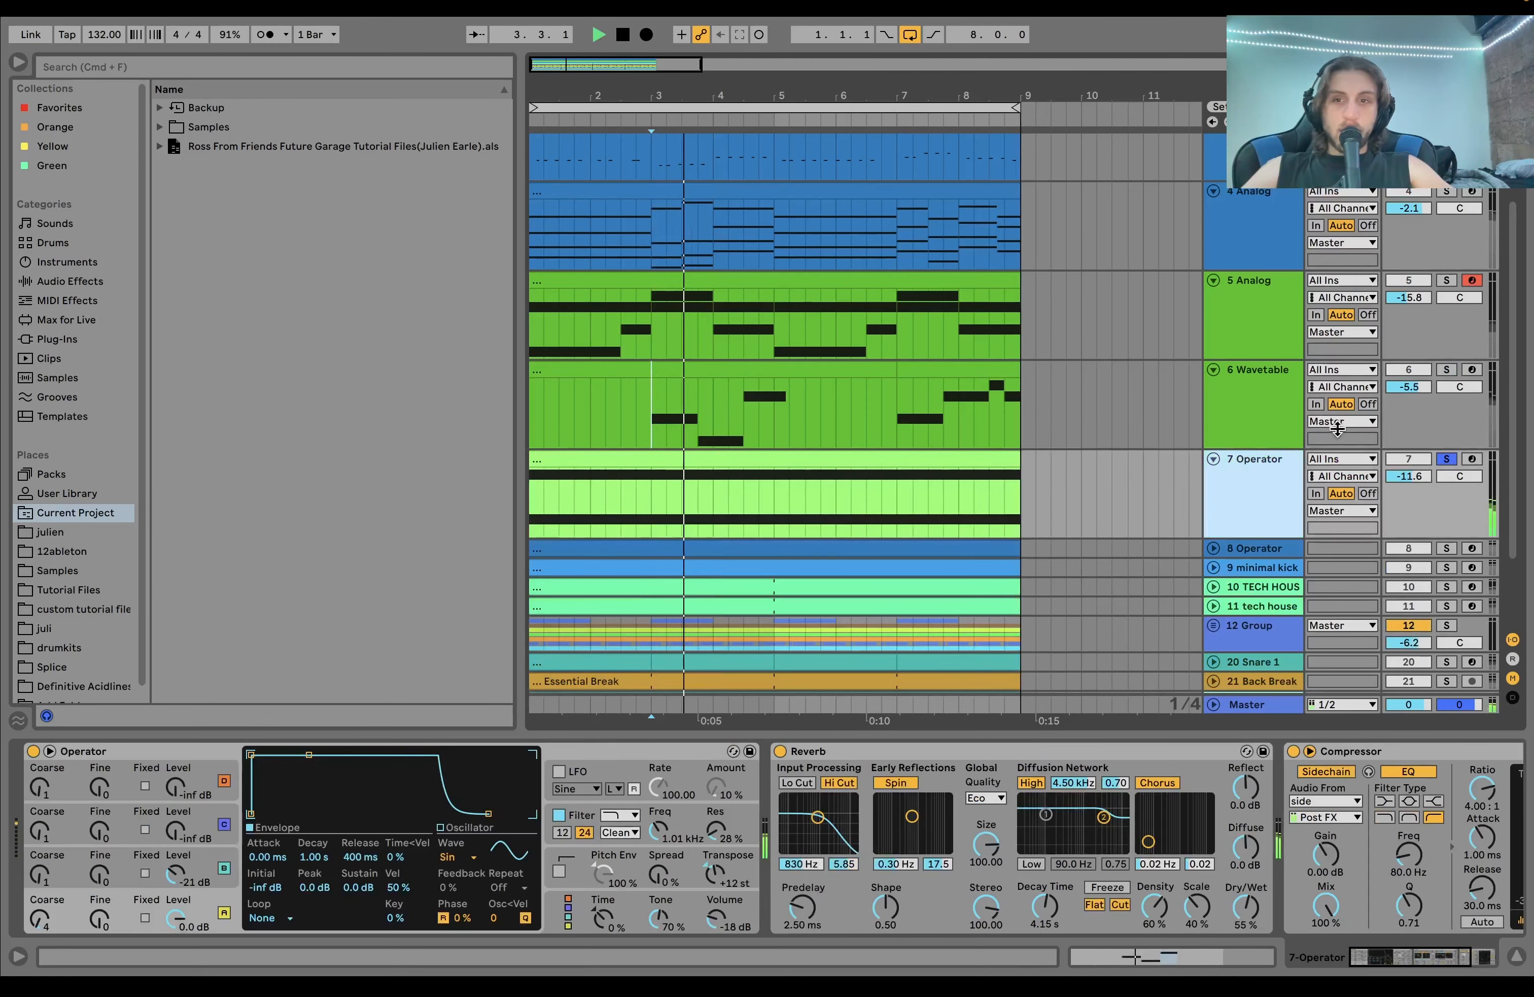
{"action": "left_click", "coordinate": [1443, 460]}
{"action": "left_click", "coordinate": [1443, 459]}
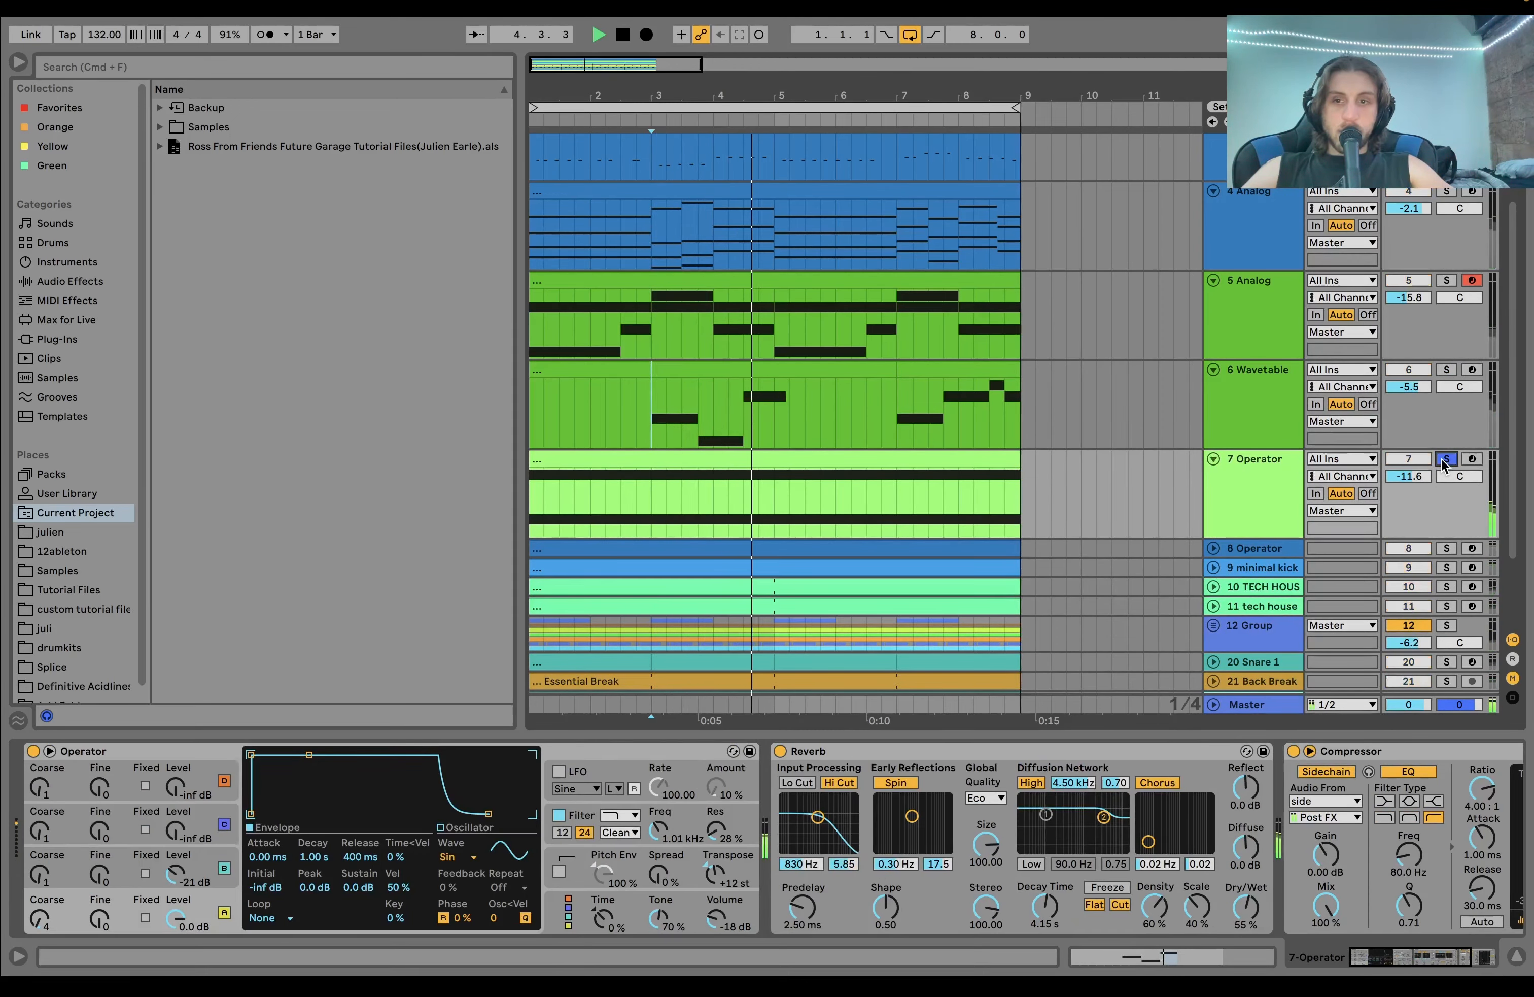
{"action": "key", "text": "space"}
Step: Open track 7's clip in the piano roll to examine its D4 and F#4 notes, and return to the arrangement
{"action": "left_click", "coordinate": [937, 470]}
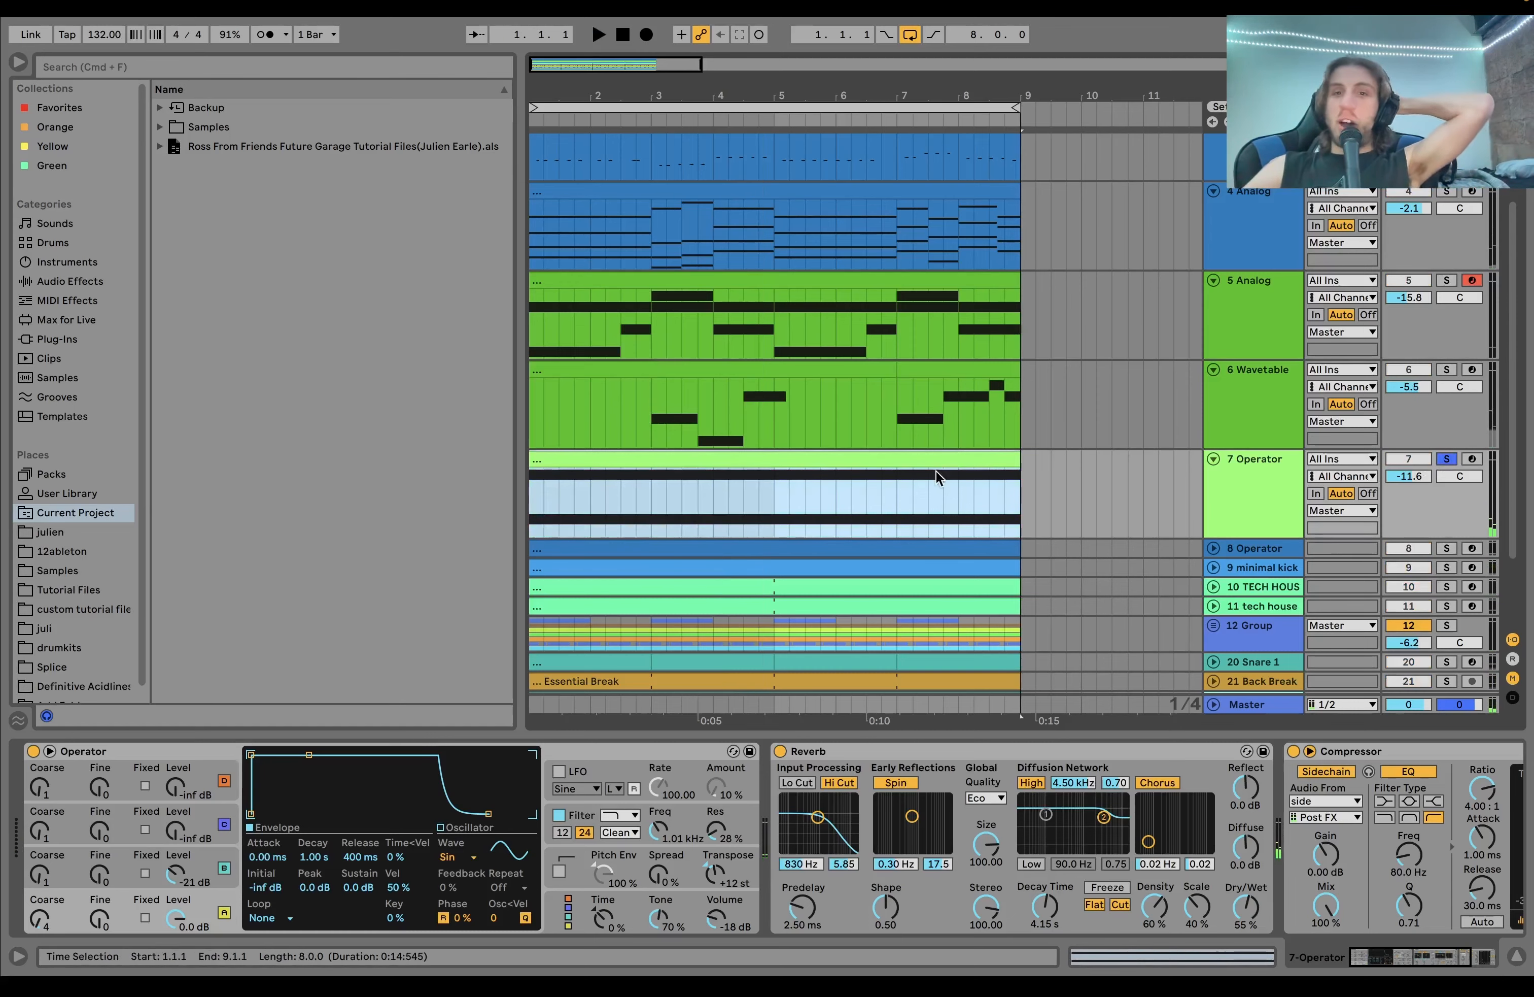
{"action": "double_click", "coordinate": [885, 458]}
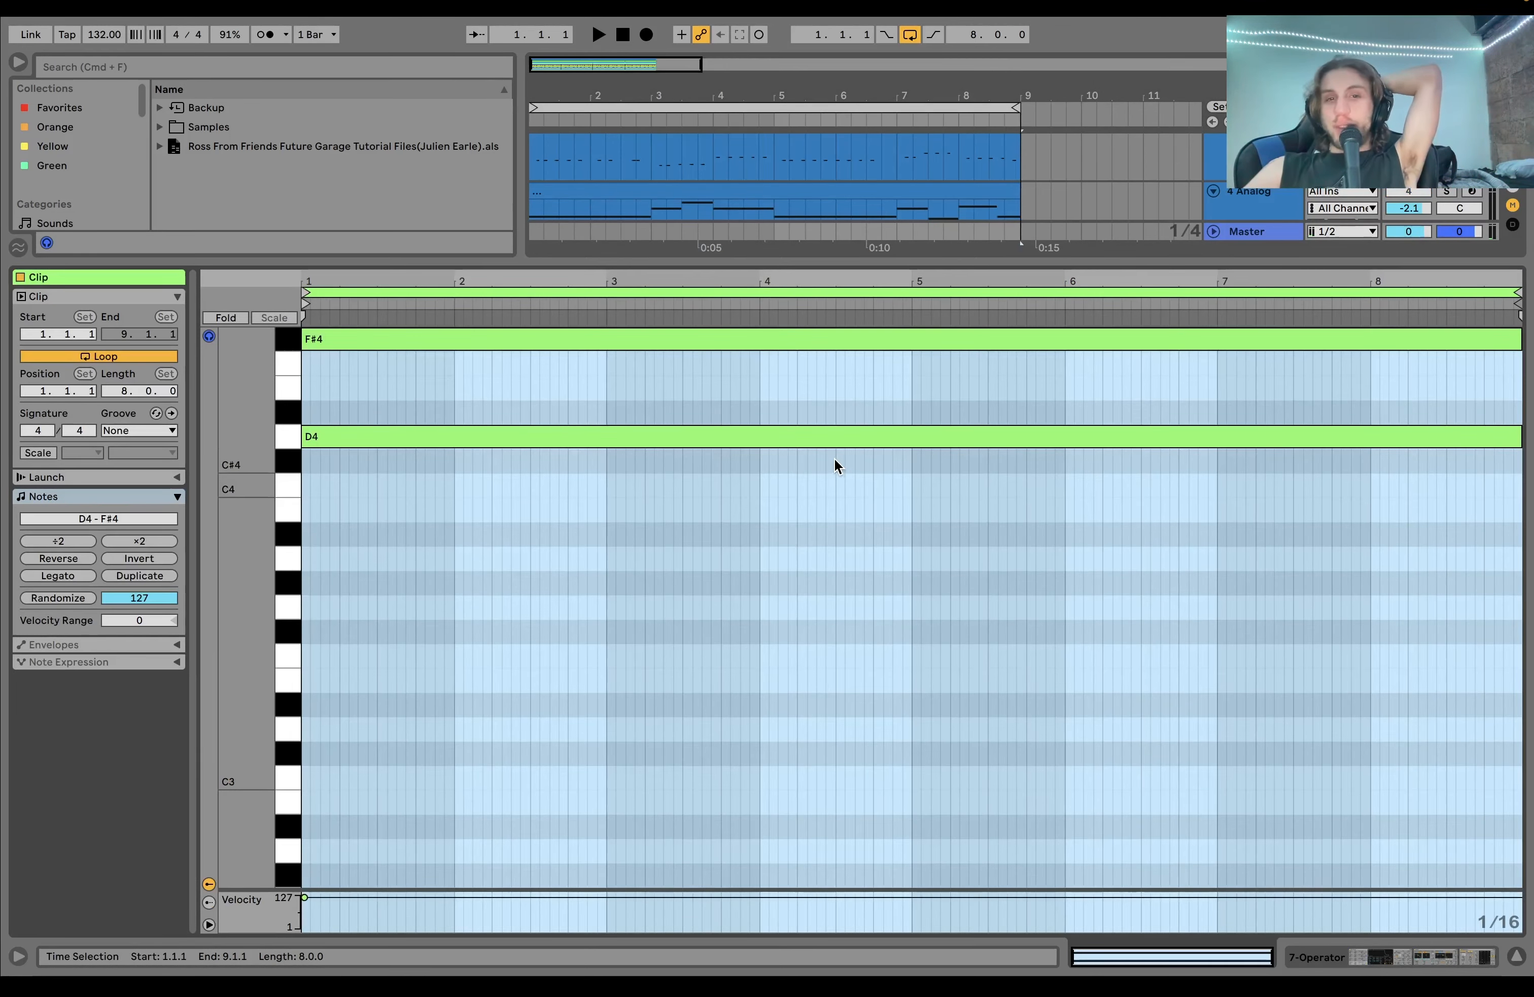
{"action": "key", "text": "space"}
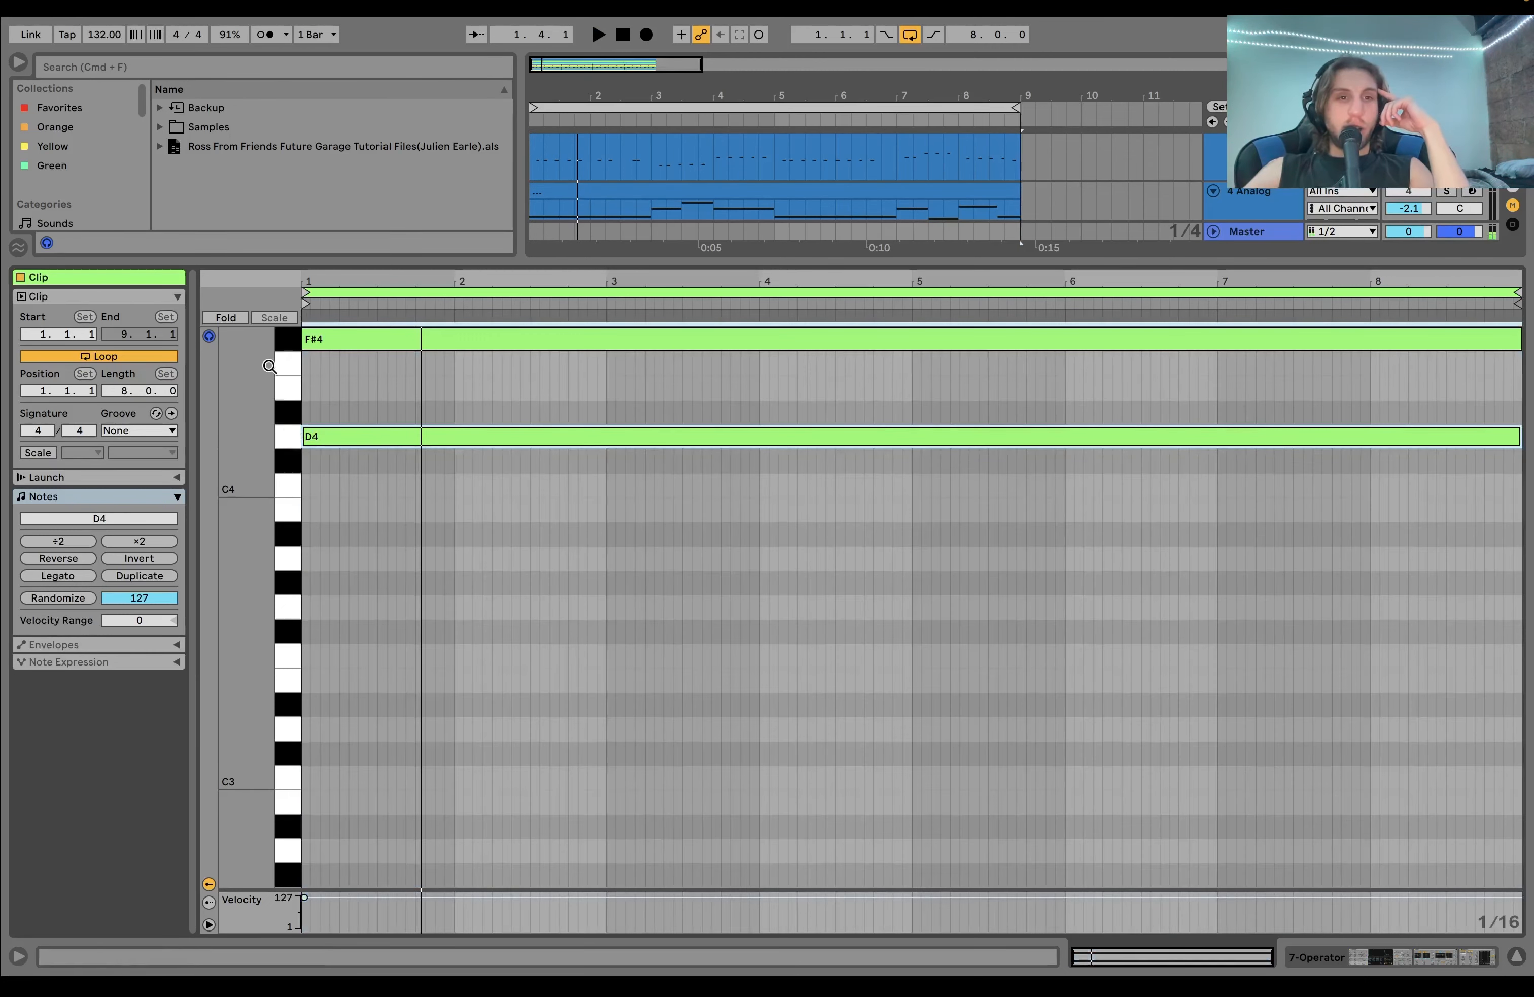
{"action": "left_click", "coordinate": [287, 343]}
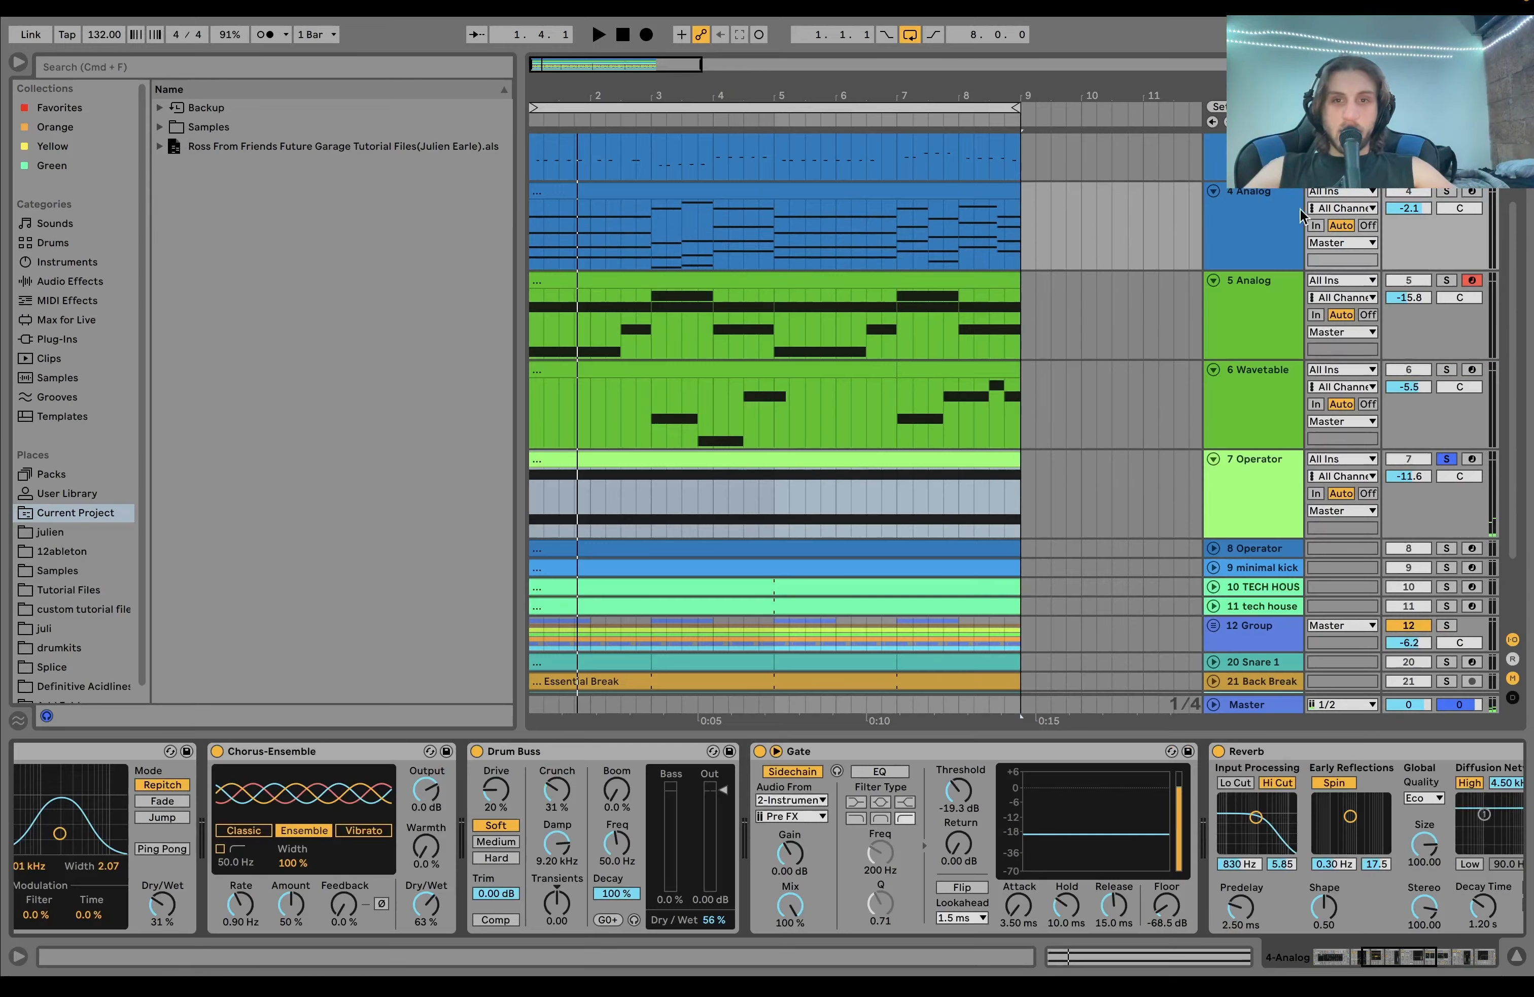
{"action": "scroll", "coordinate": [1446, 195], "scroll_direction": "down", "scroll_amount": 3}
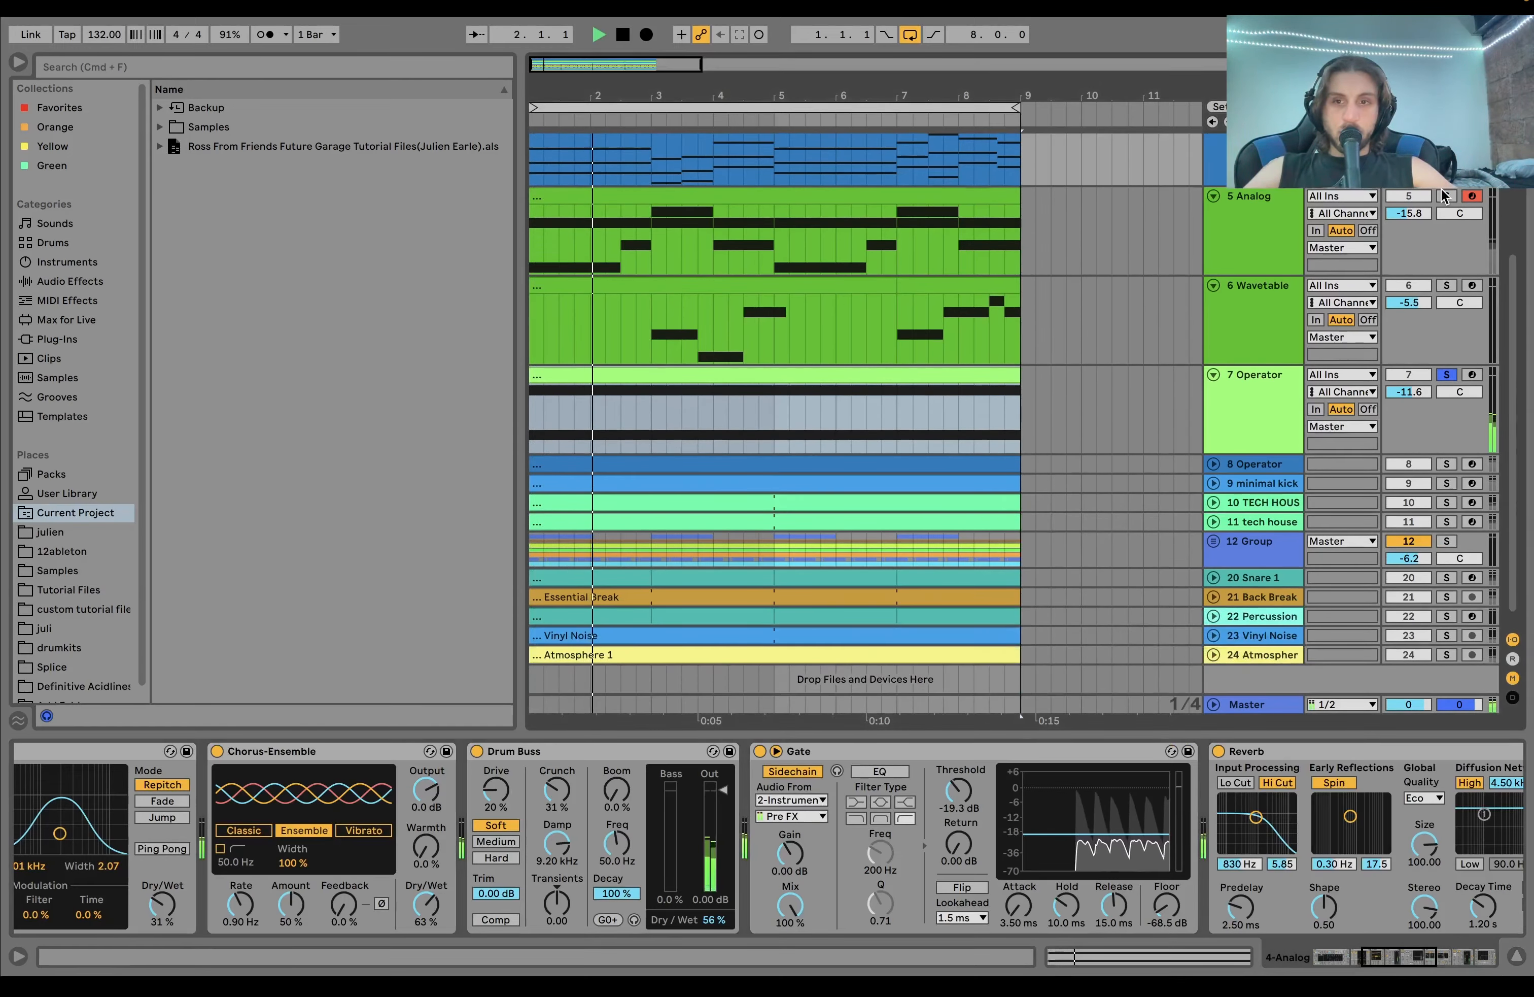
Step: Solo track 4 Analog alongside track 7 and listen to both together
{"action": "scroll", "coordinate": [1446, 196], "scroll_direction": "up", "scroll_amount": 3}
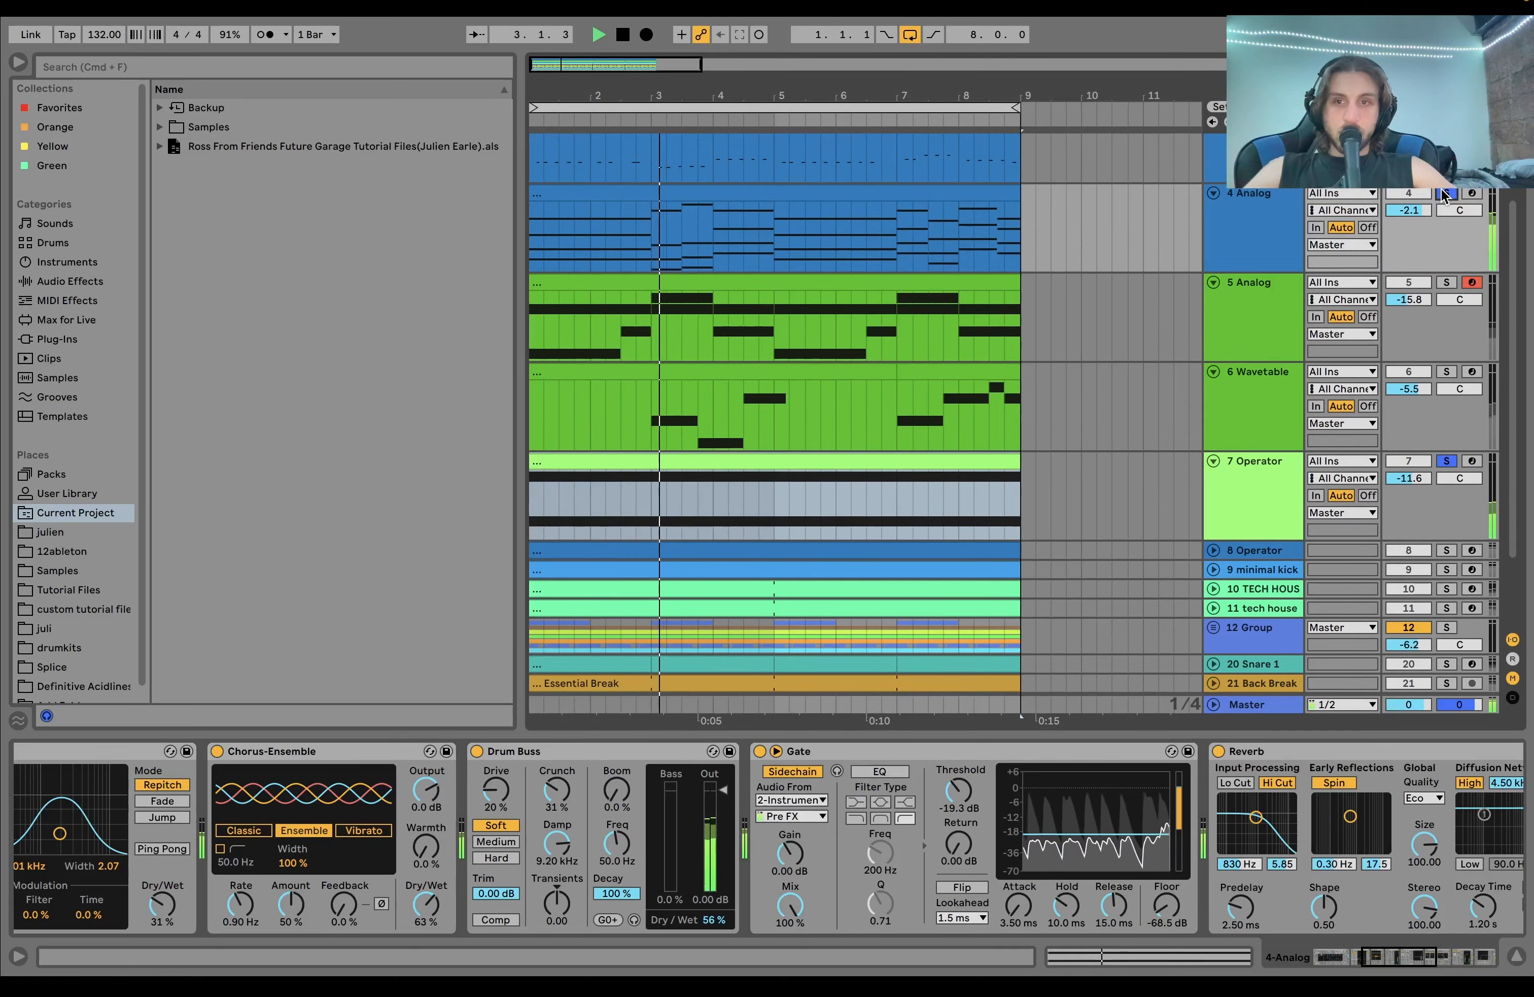
{"action": "left_click", "coordinate": [1445, 195]}
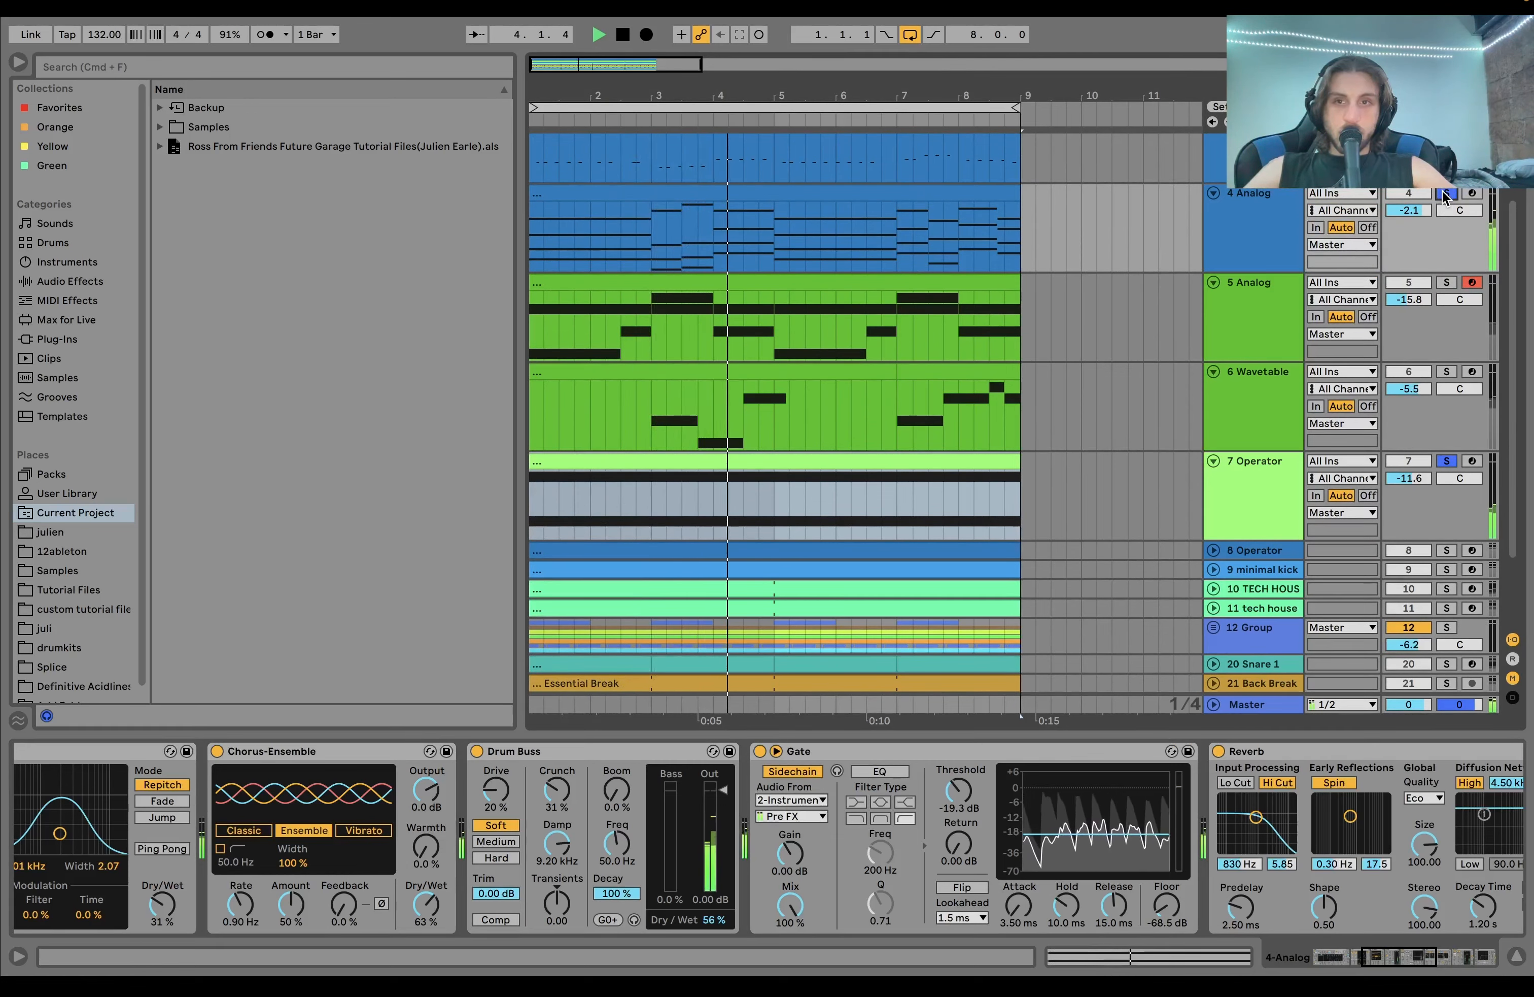
{"action": "key", "text": "space"}
Step: Select track 7 and examine the settings of the two active oscillators in its Operator synth, playing the track briefly
{"action": "left_click", "coordinate": [1232, 508]}
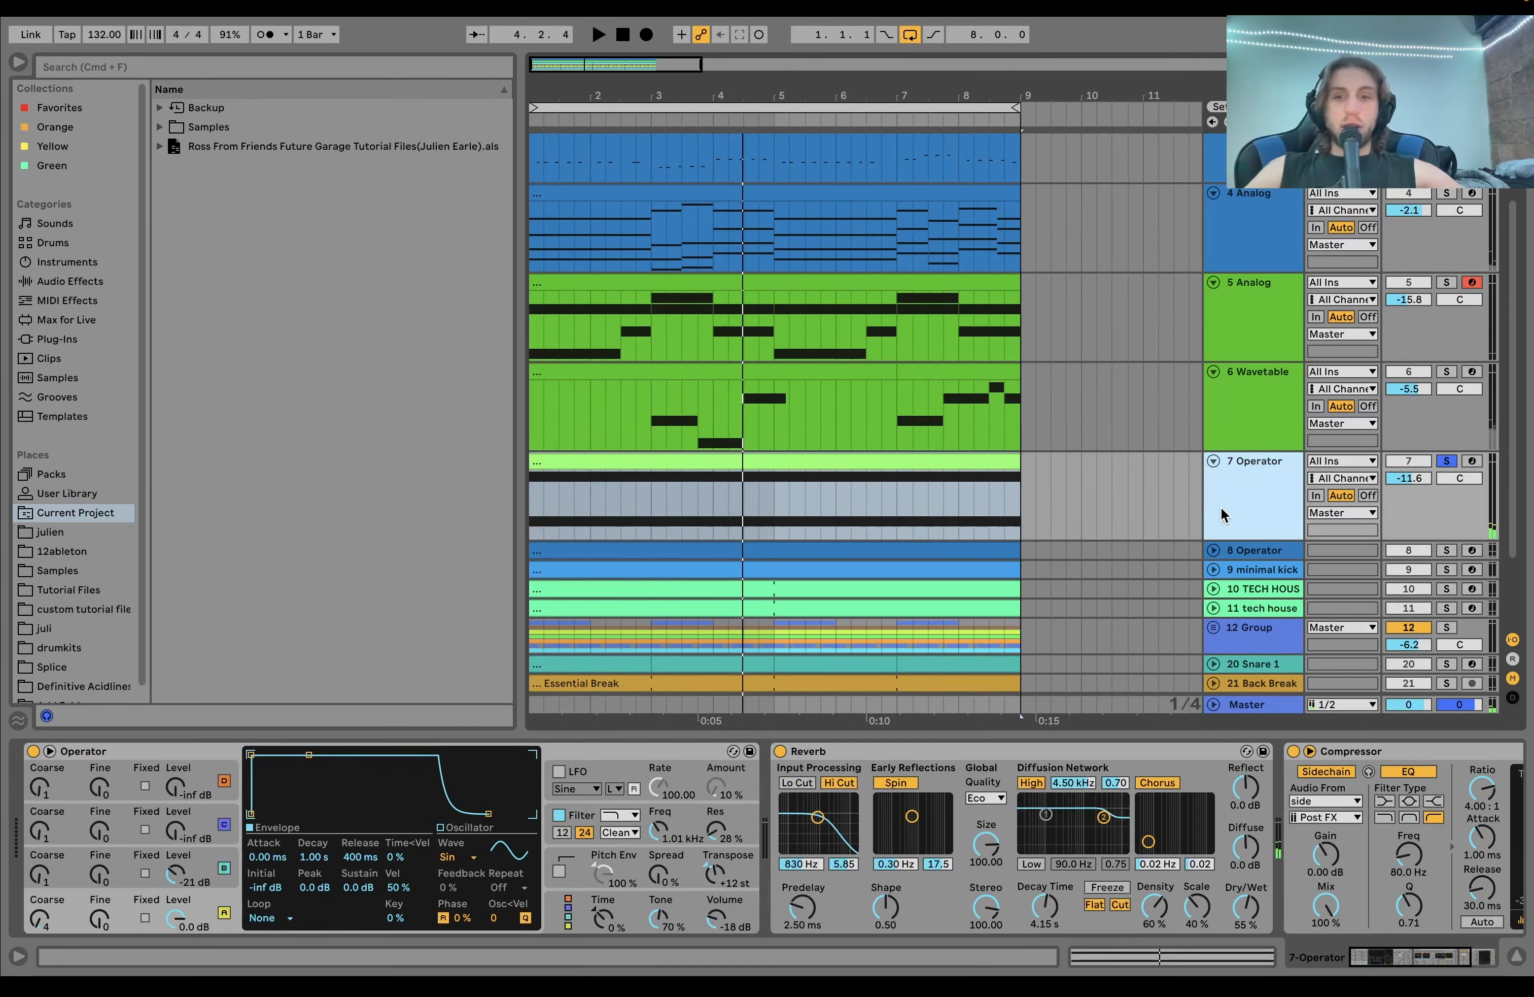
{"action": "left_click", "coordinate": [920, 458]}
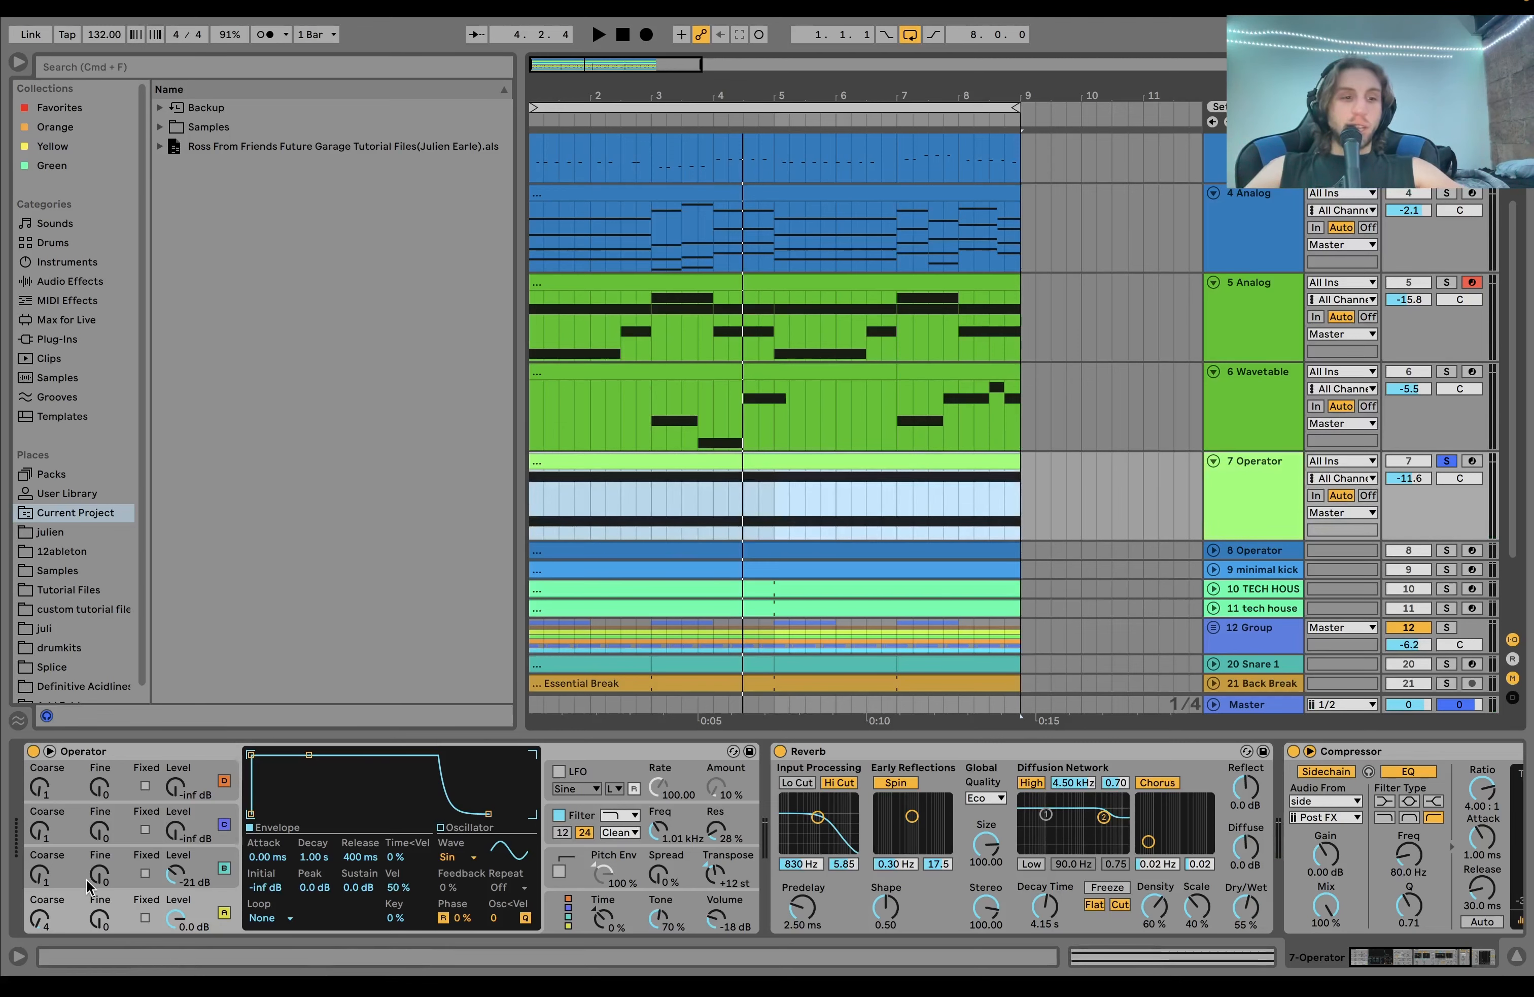
{"action": "left_click", "coordinate": [189, 872]}
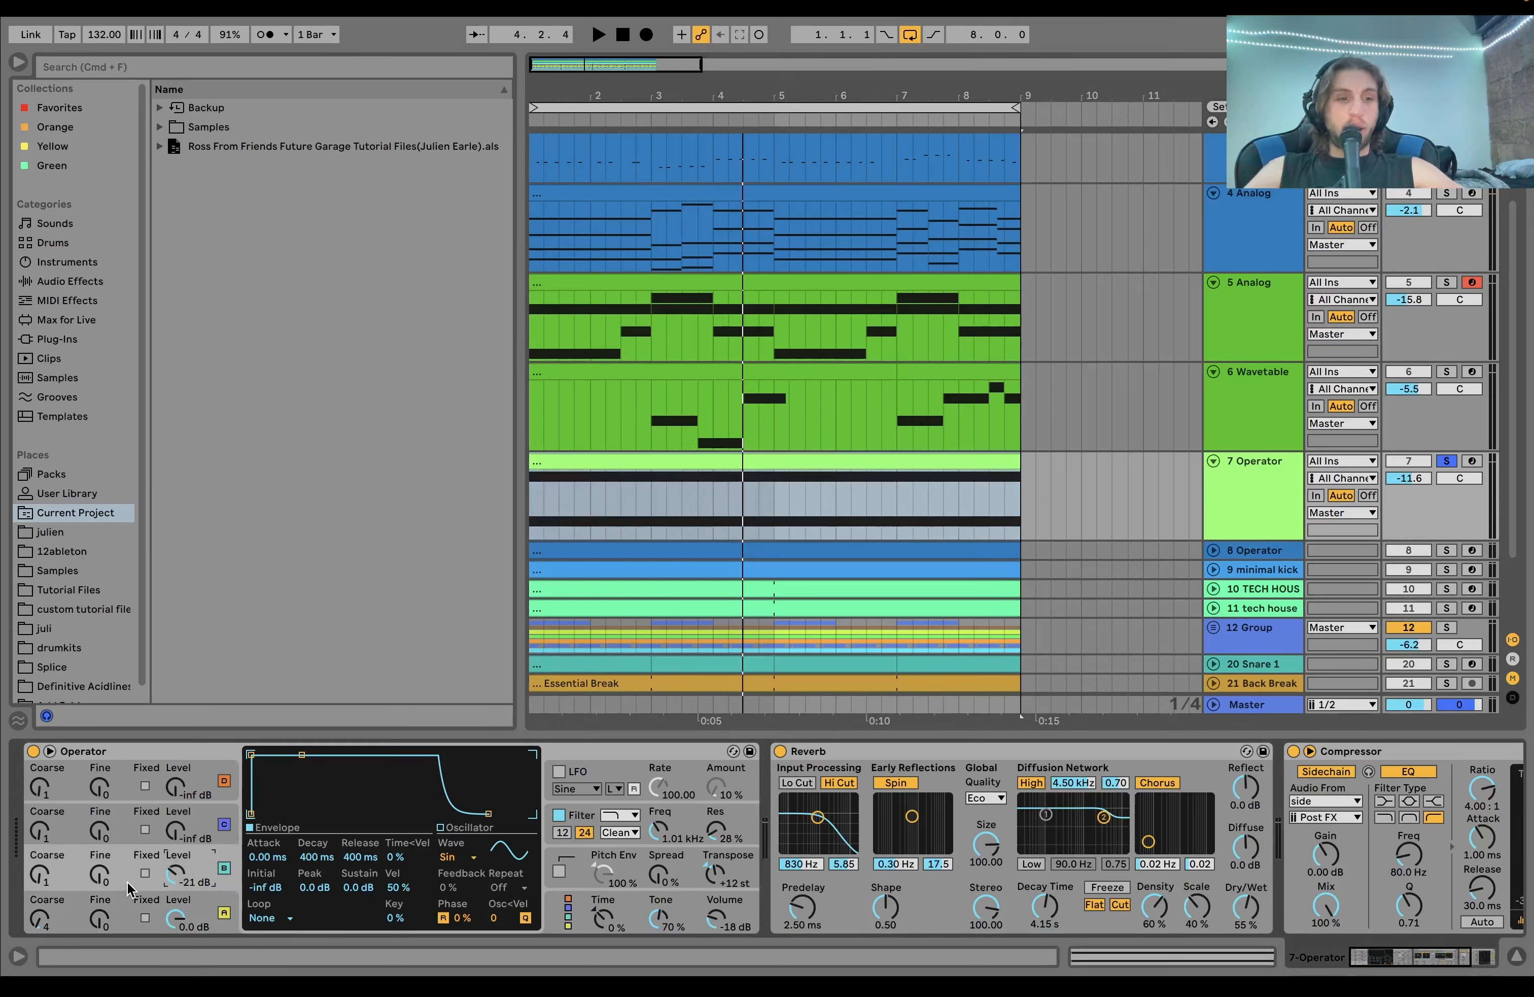
{"action": "left_click", "coordinate": [59, 914]}
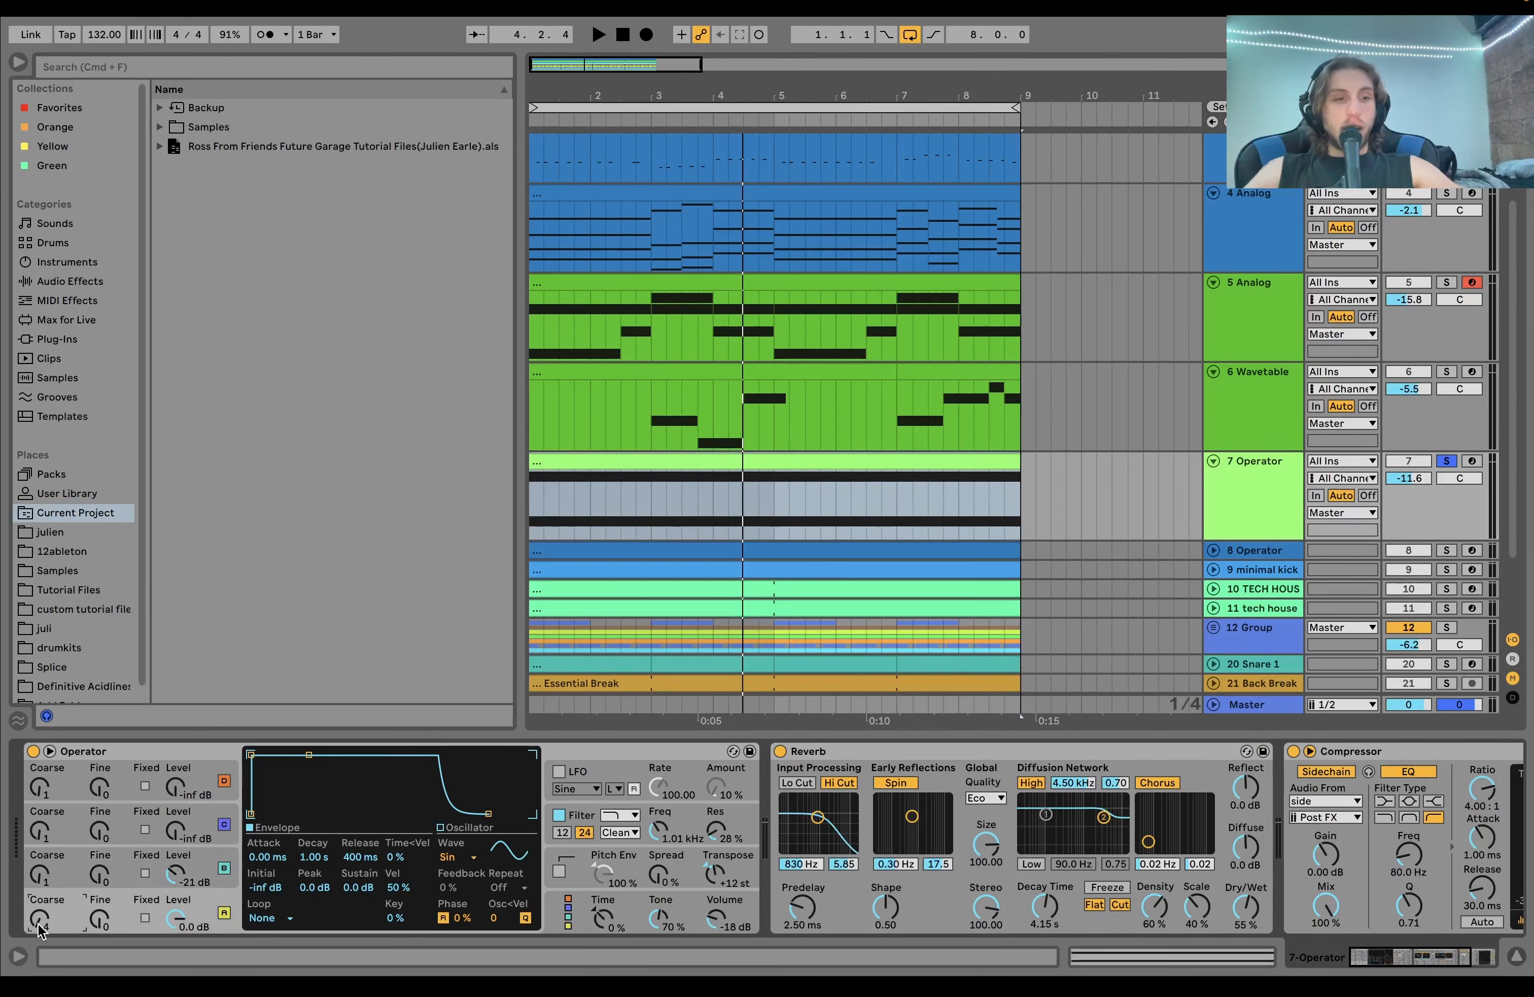
{"action": "key", "text": "space"}
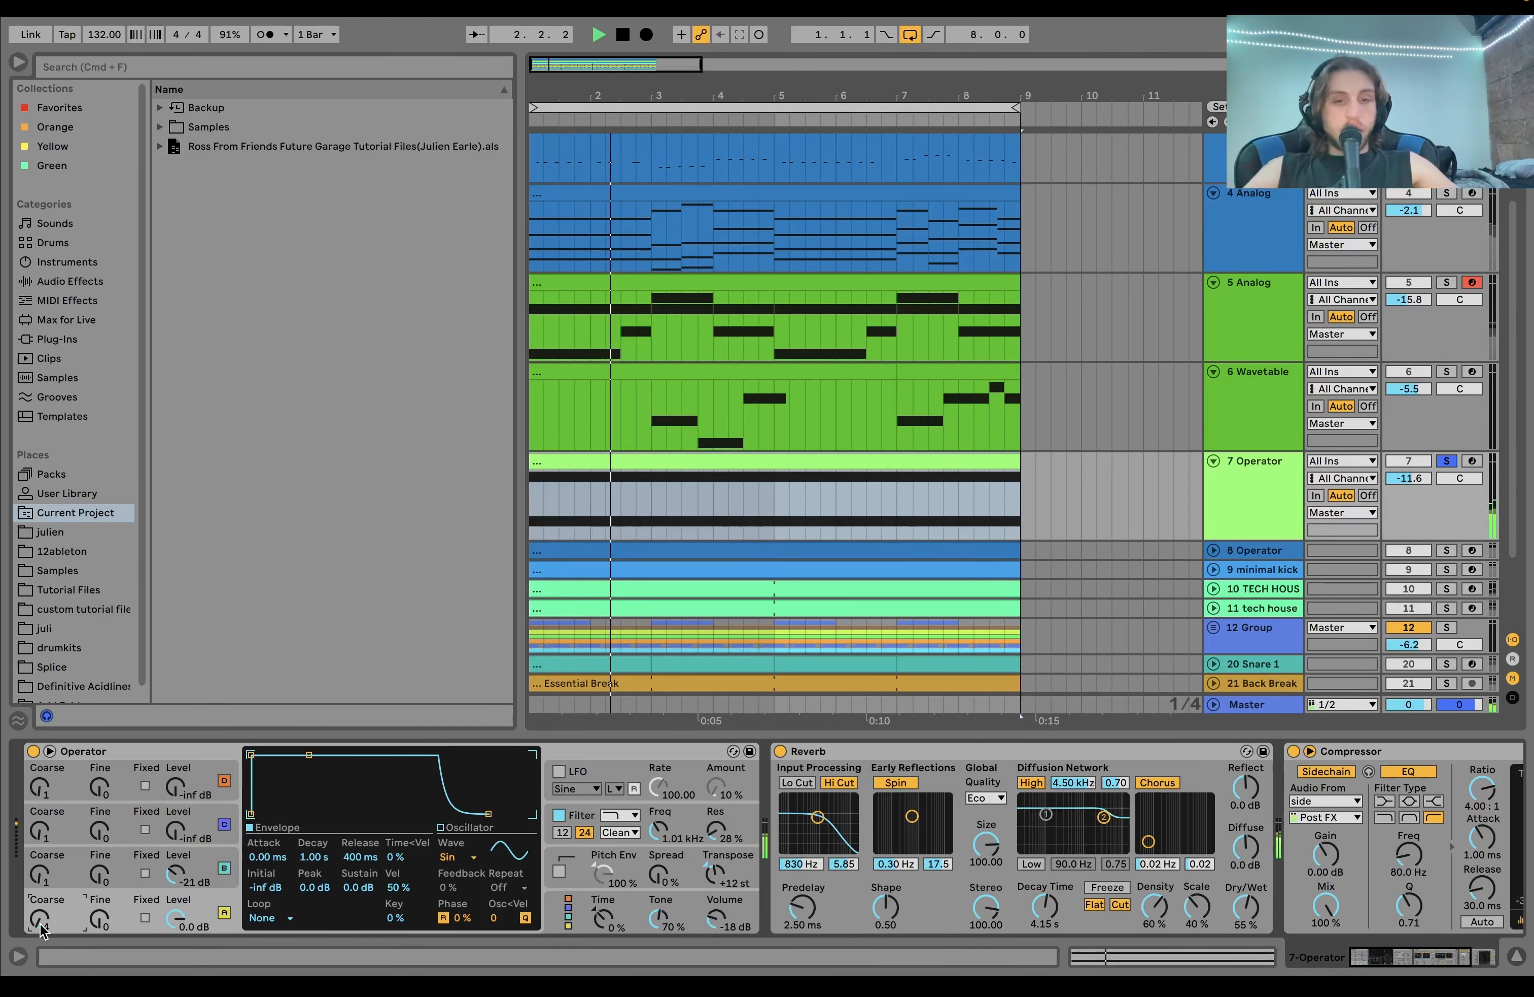
{"action": "key", "text": "space"}
{"action": "left_click_drag", "start_coordinate": [42, 931], "coordinate": [81, 911]}
Step: Show the filter settings in track 7's Operator, and look through the Reverb and sidechained Compressor during playback
{"action": "left_click", "coordinate": [561, 815]}
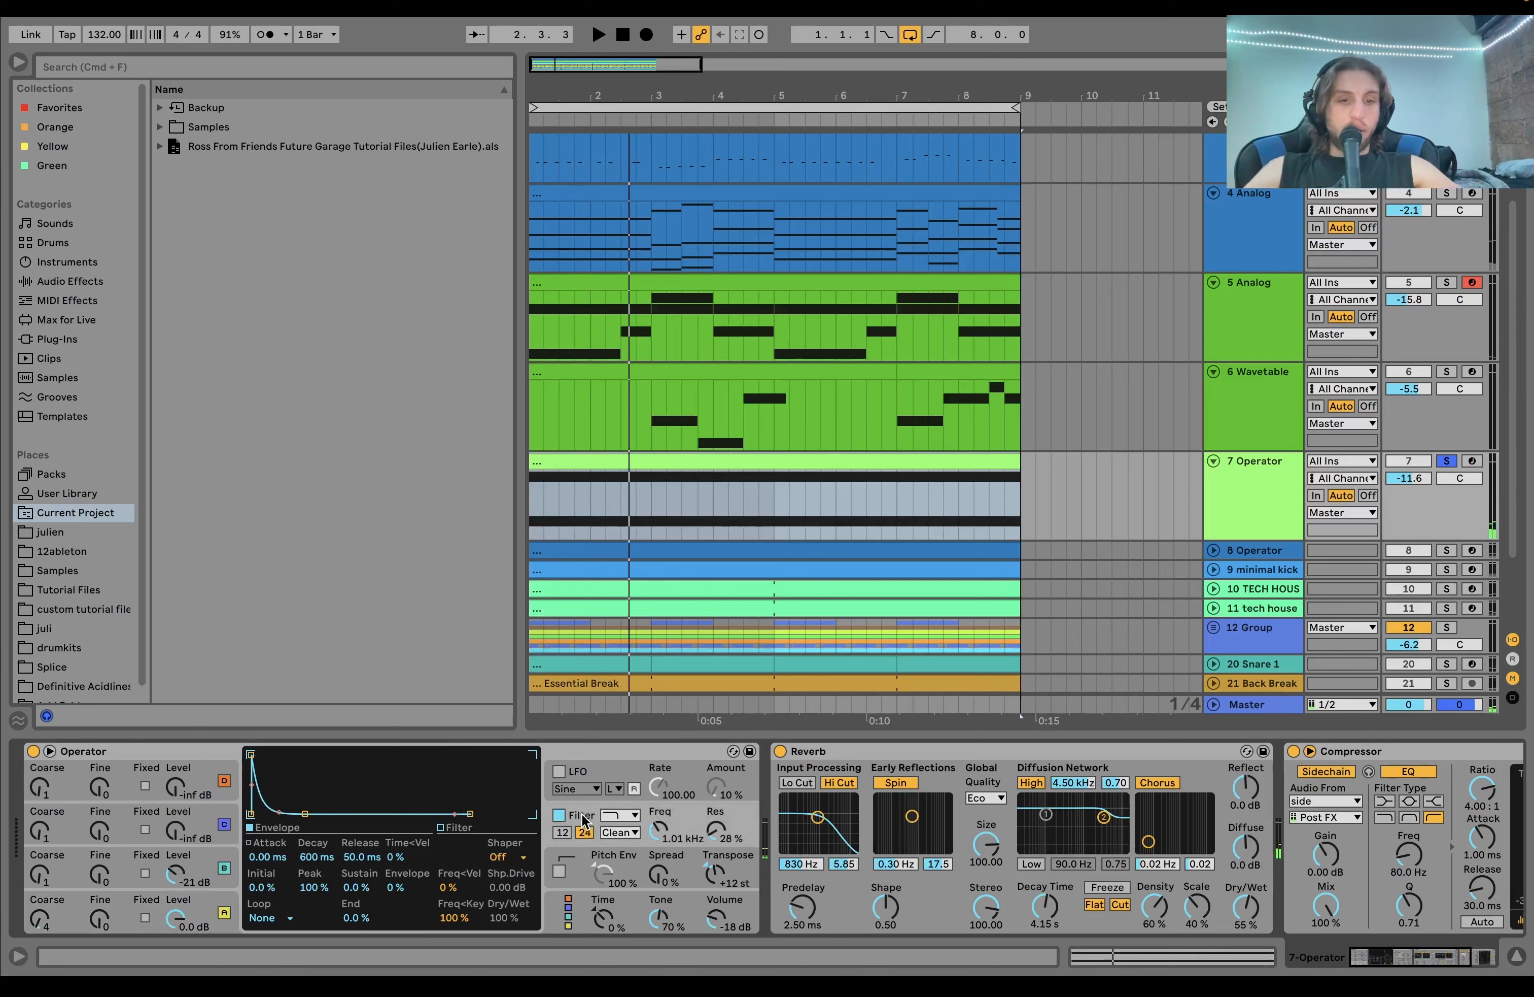
{"action": "key", "text": "space"}
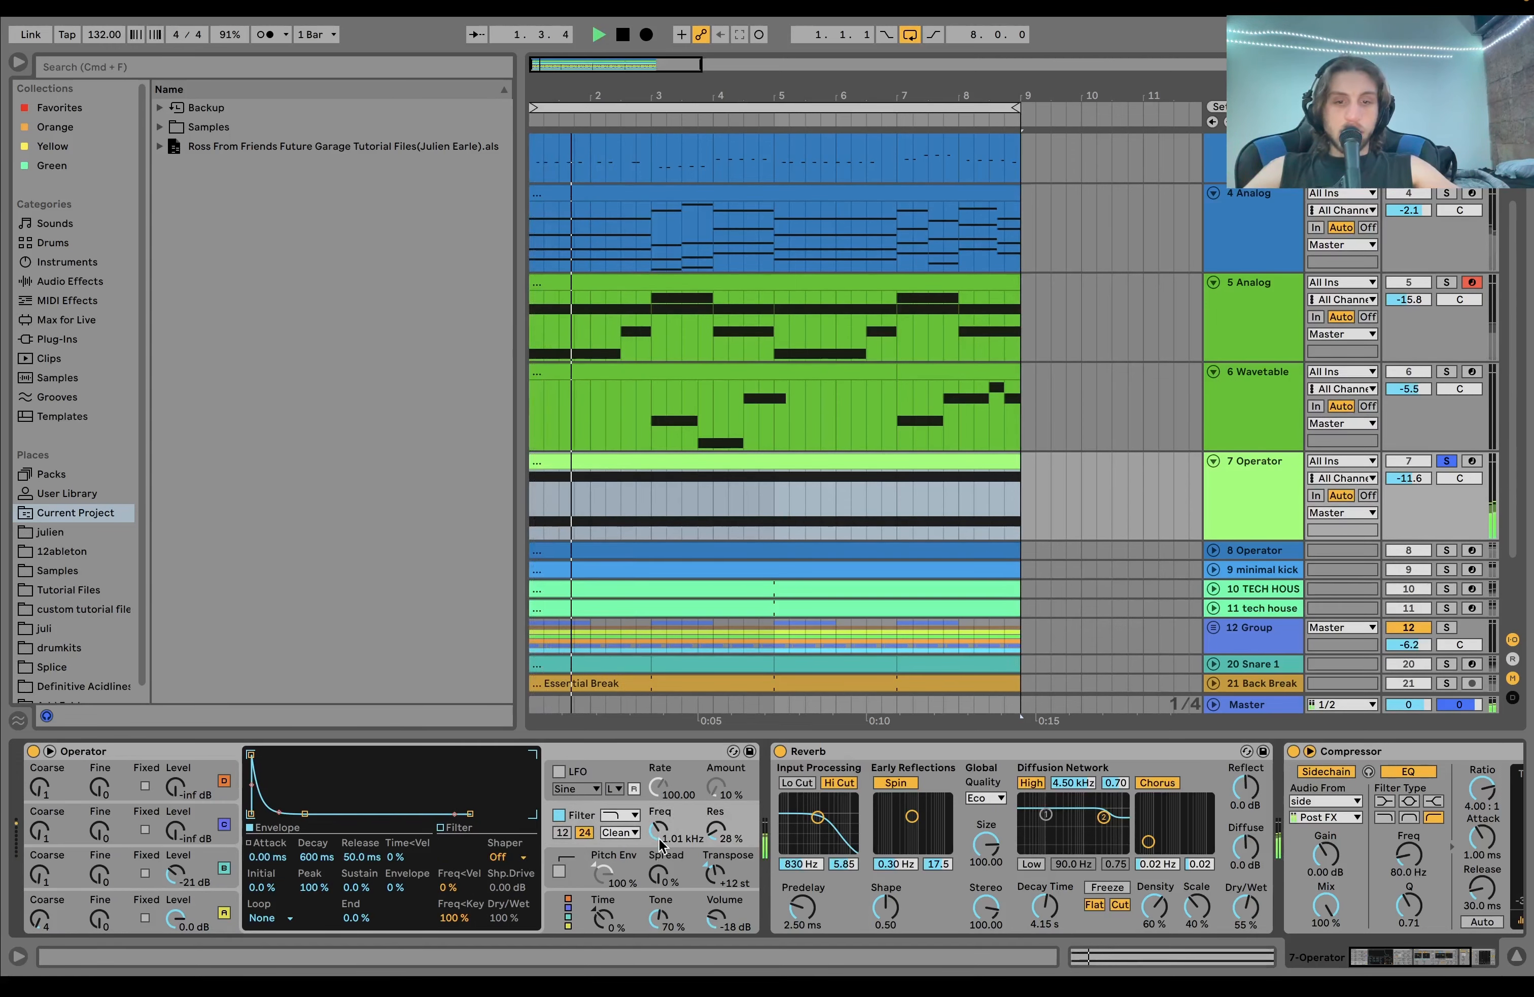
{"action": "scroll", "coordinate": [662, 844], "scroll_direction": "right", "scroll_amount": 5}
{"action": "scroll", "coordinate": [661, 845], "scroll_direction": "right", "scroll_amount": 2}
{"action": "key", "text": "space"}
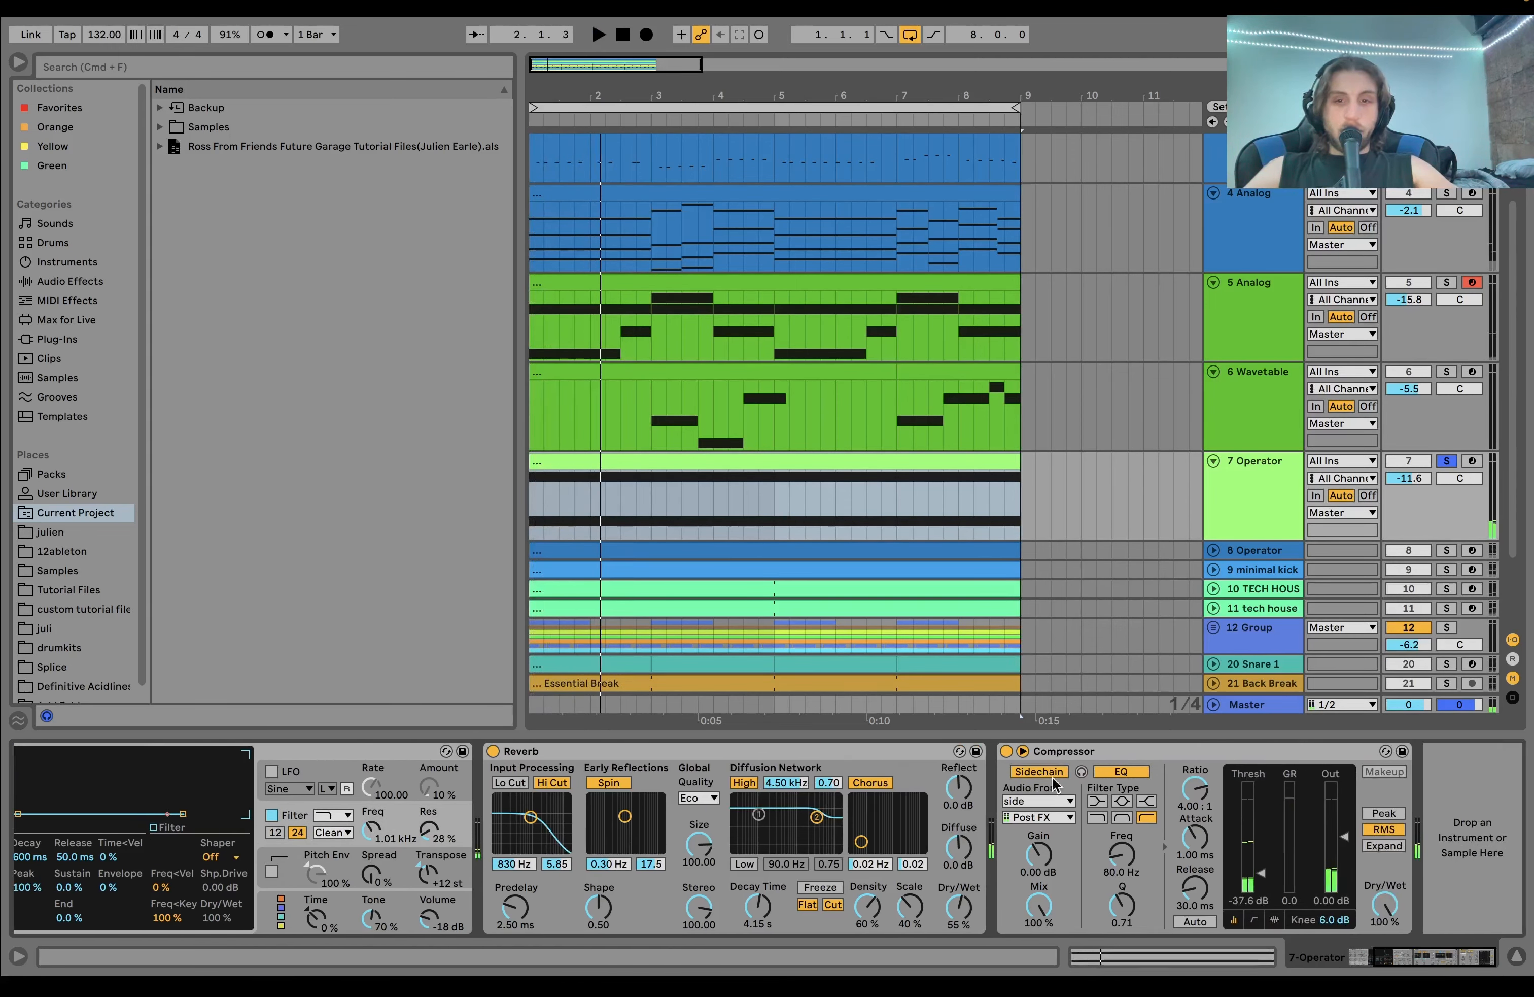
Step: Solo and unfold track 8 Operator, play it from the start, and solo track 9 minimal kick alongside it
{"action": "key", "text": "space"}
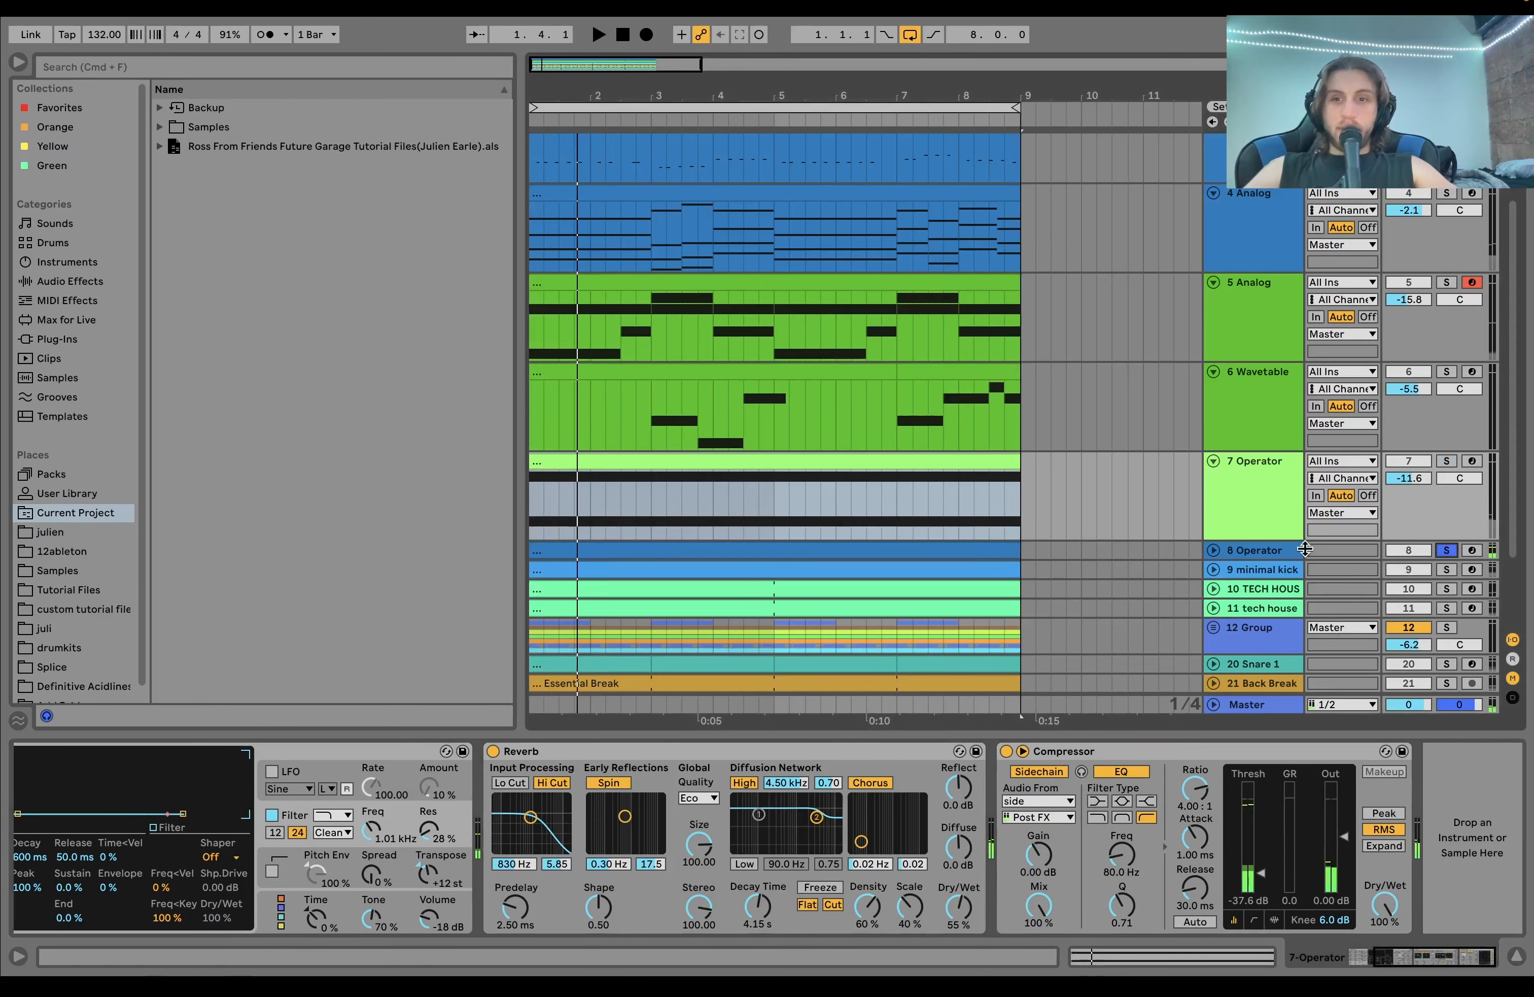
{"action": "left_click", "coordinate": [1288, 550]}
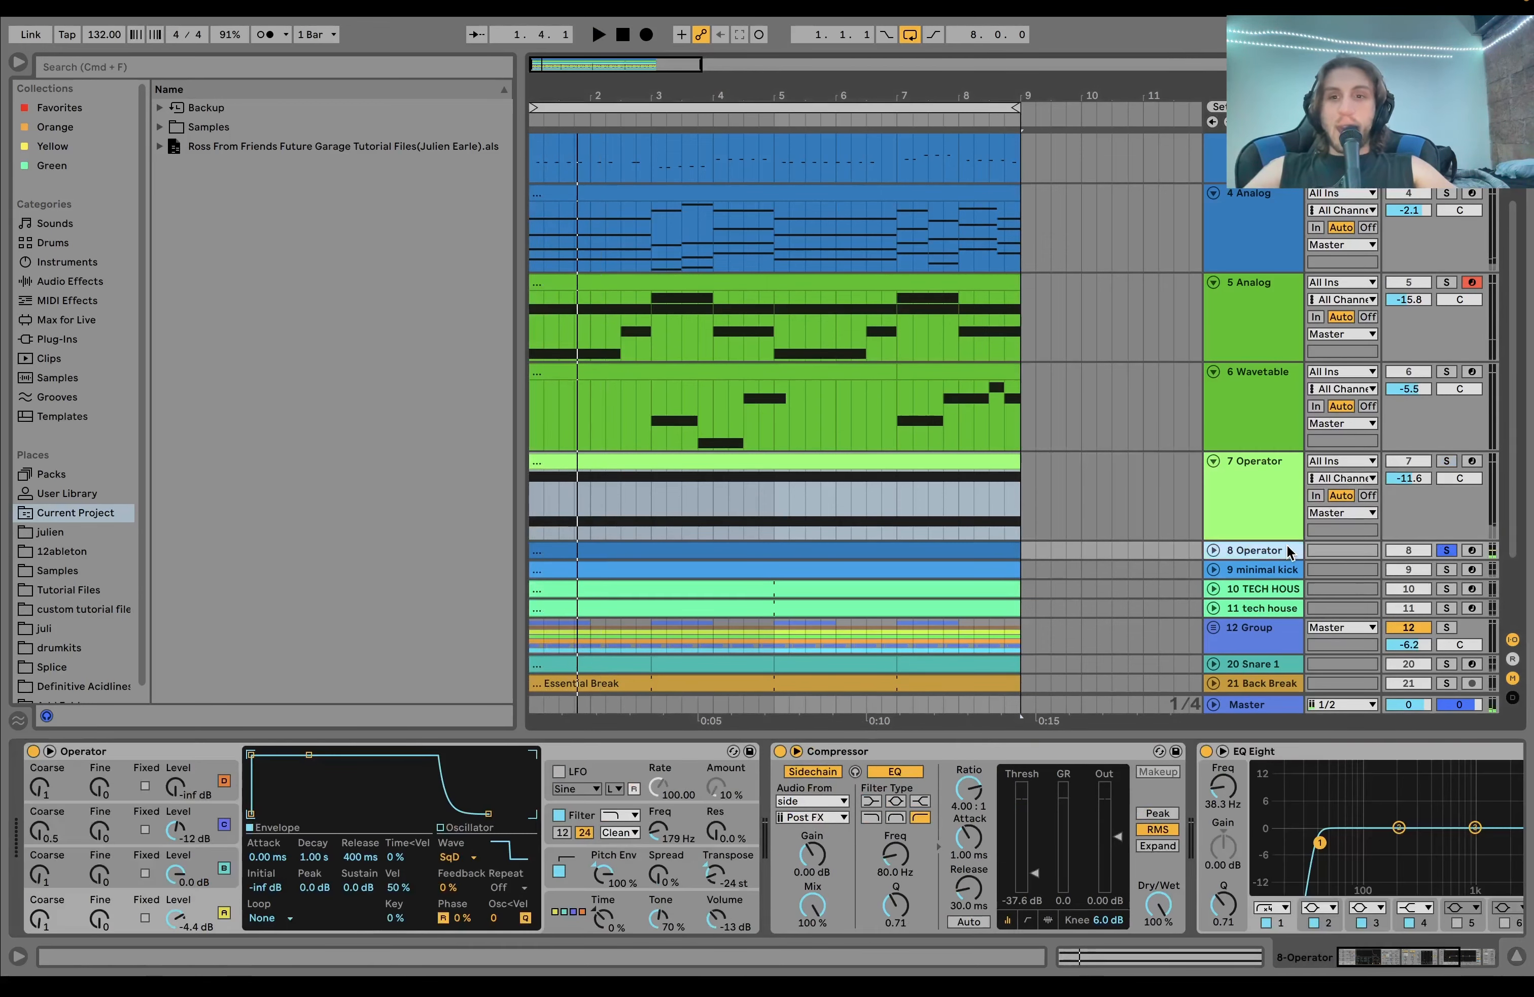
{"action": "left_click", "coordinate": [1213, 552]}
{"action": "scroll", "coordinate": [1214, 553], "scroll_direction": "down", "scroll_amount": 5}
{"action": "left_click", "coordinate": [892, 378]}
{"action": "key", "text": "space"}
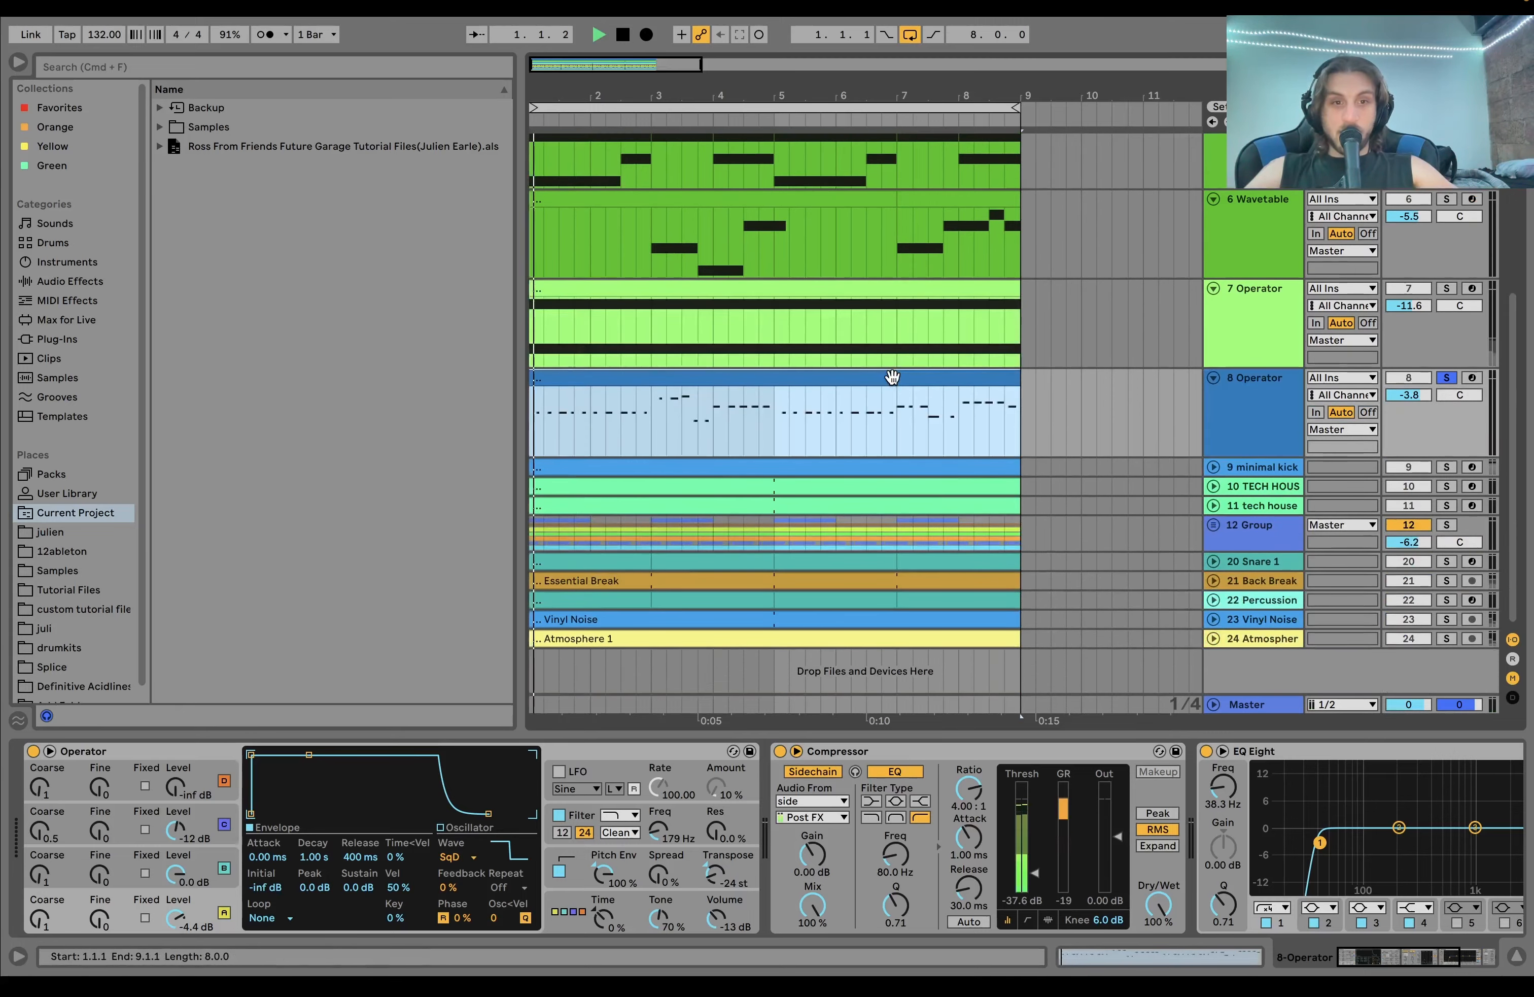
{"action": "left_click", "coordinate": [1449, 468]}
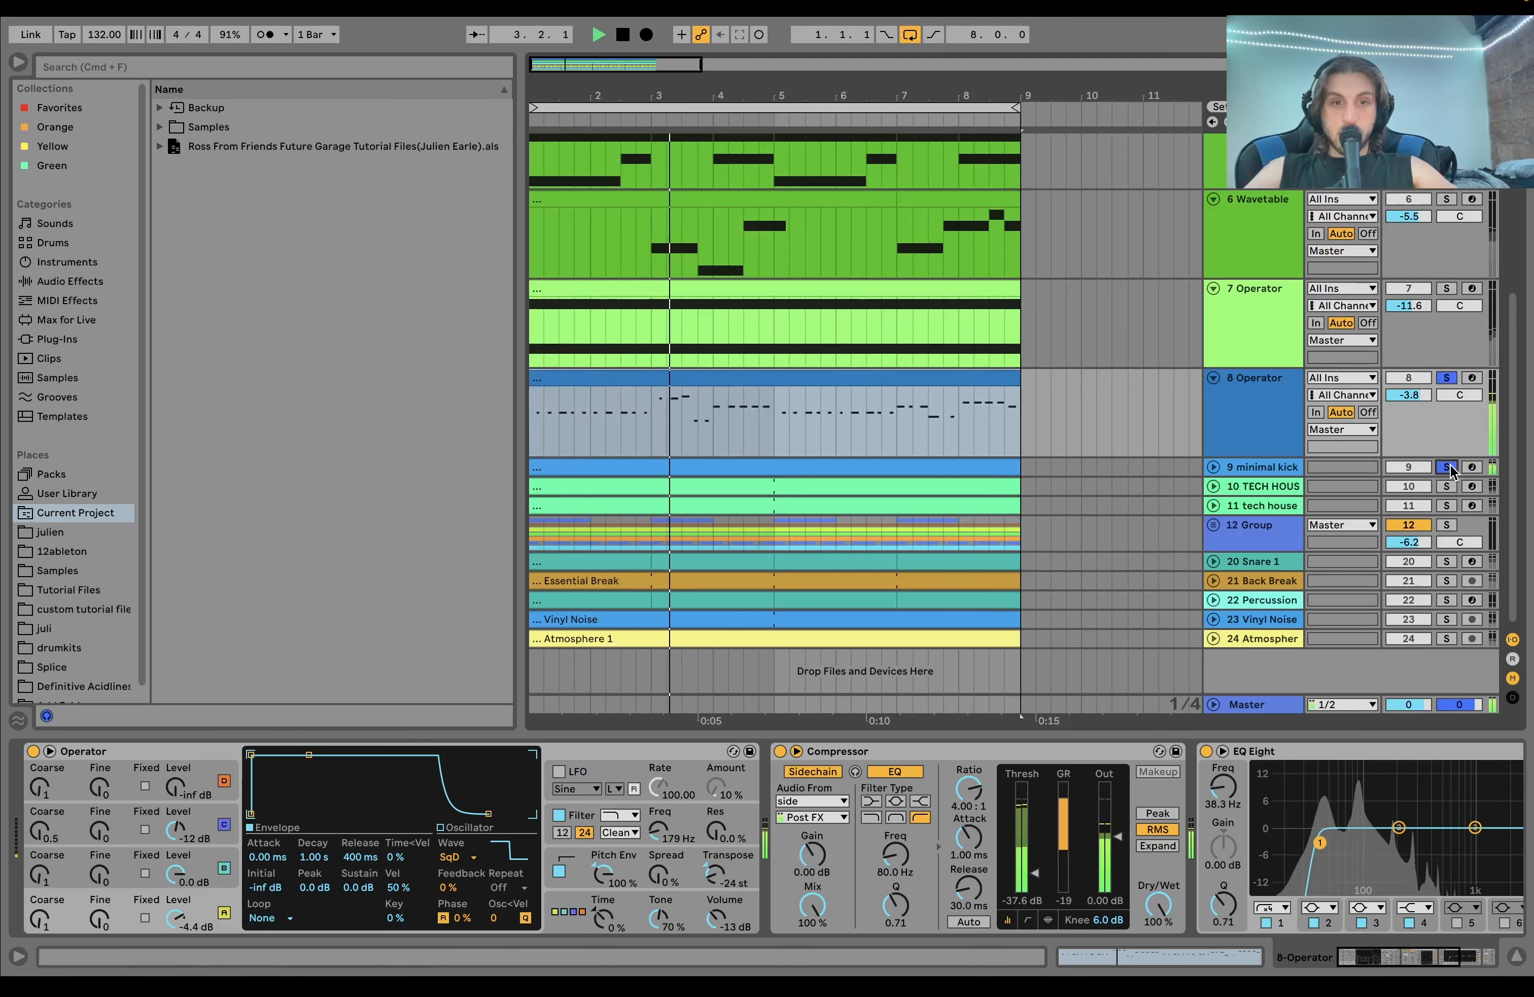
Step: Open track 8's clip in the piano roll to examine its bass notes, stop playback, and return to the arrangement
{"action": "left_click", "coordinate": [946, 376]}
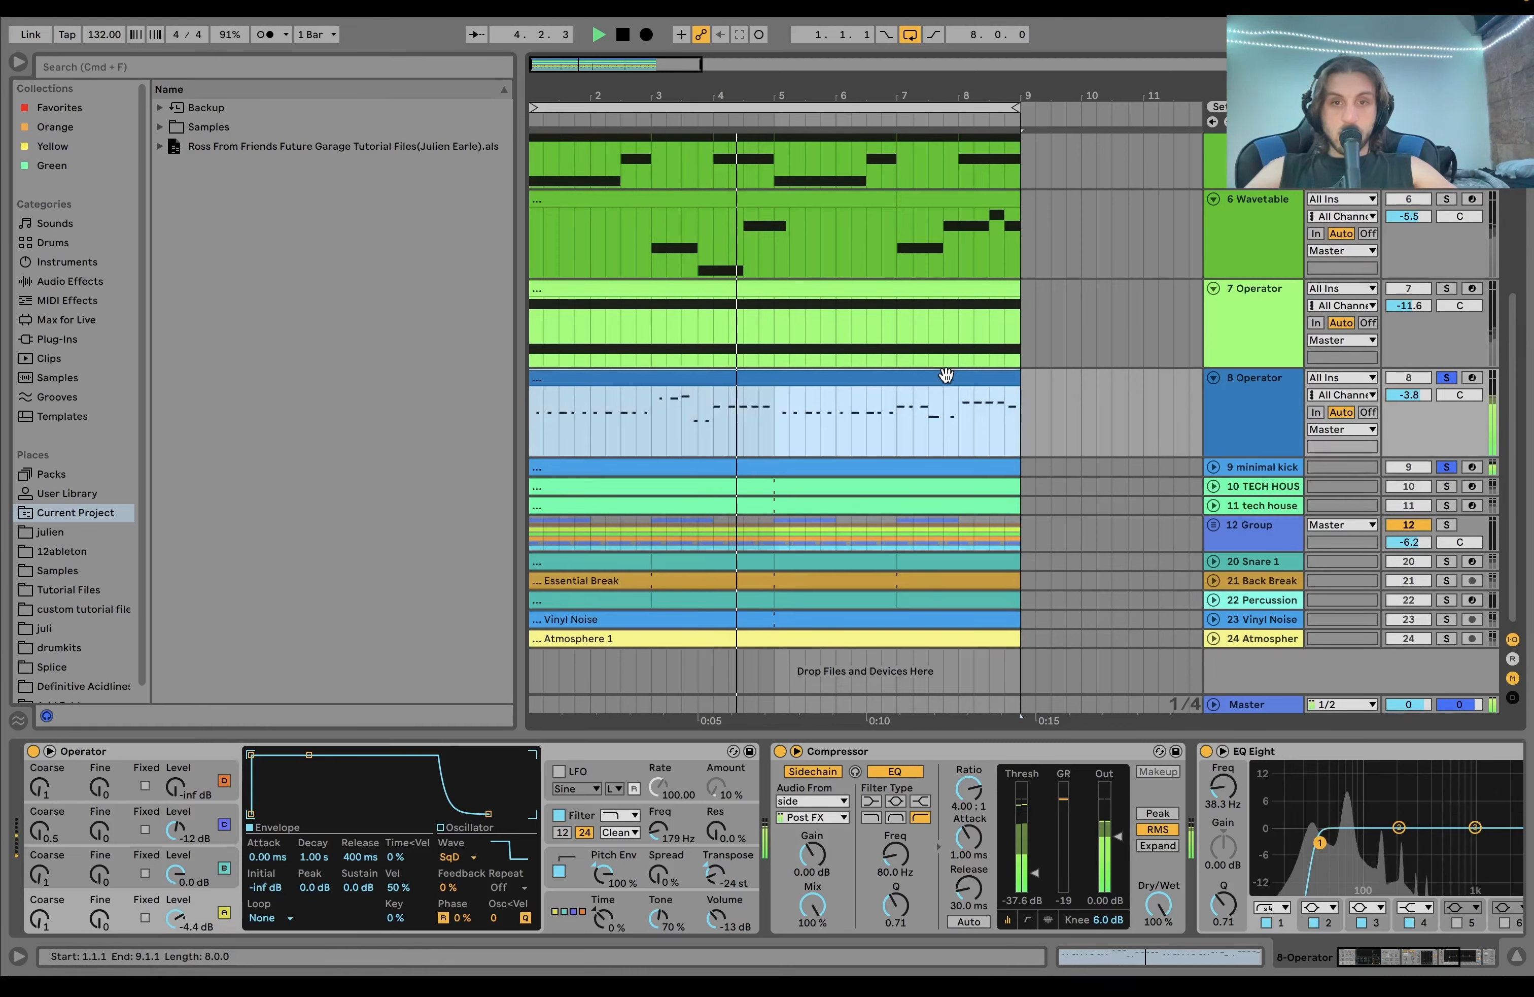
{"action": "double_click", "coordinate": [946, 375]}
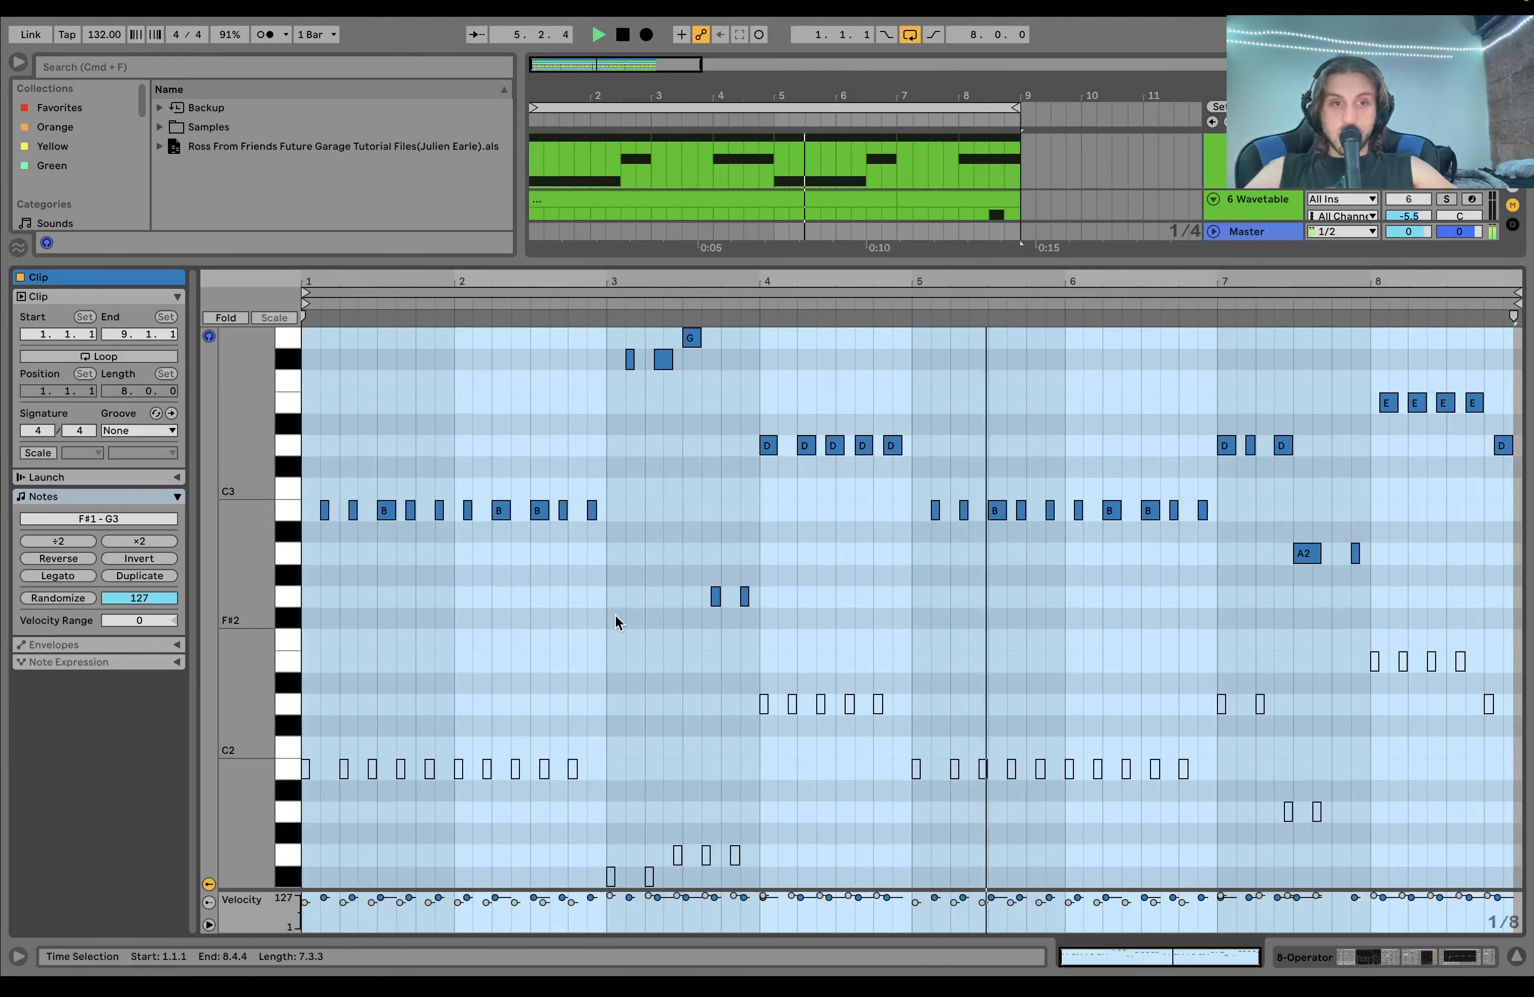
{"action": "scroll", "coordinate": [445, 653], "scroll_direction": "up", "scroll_amount": 4}
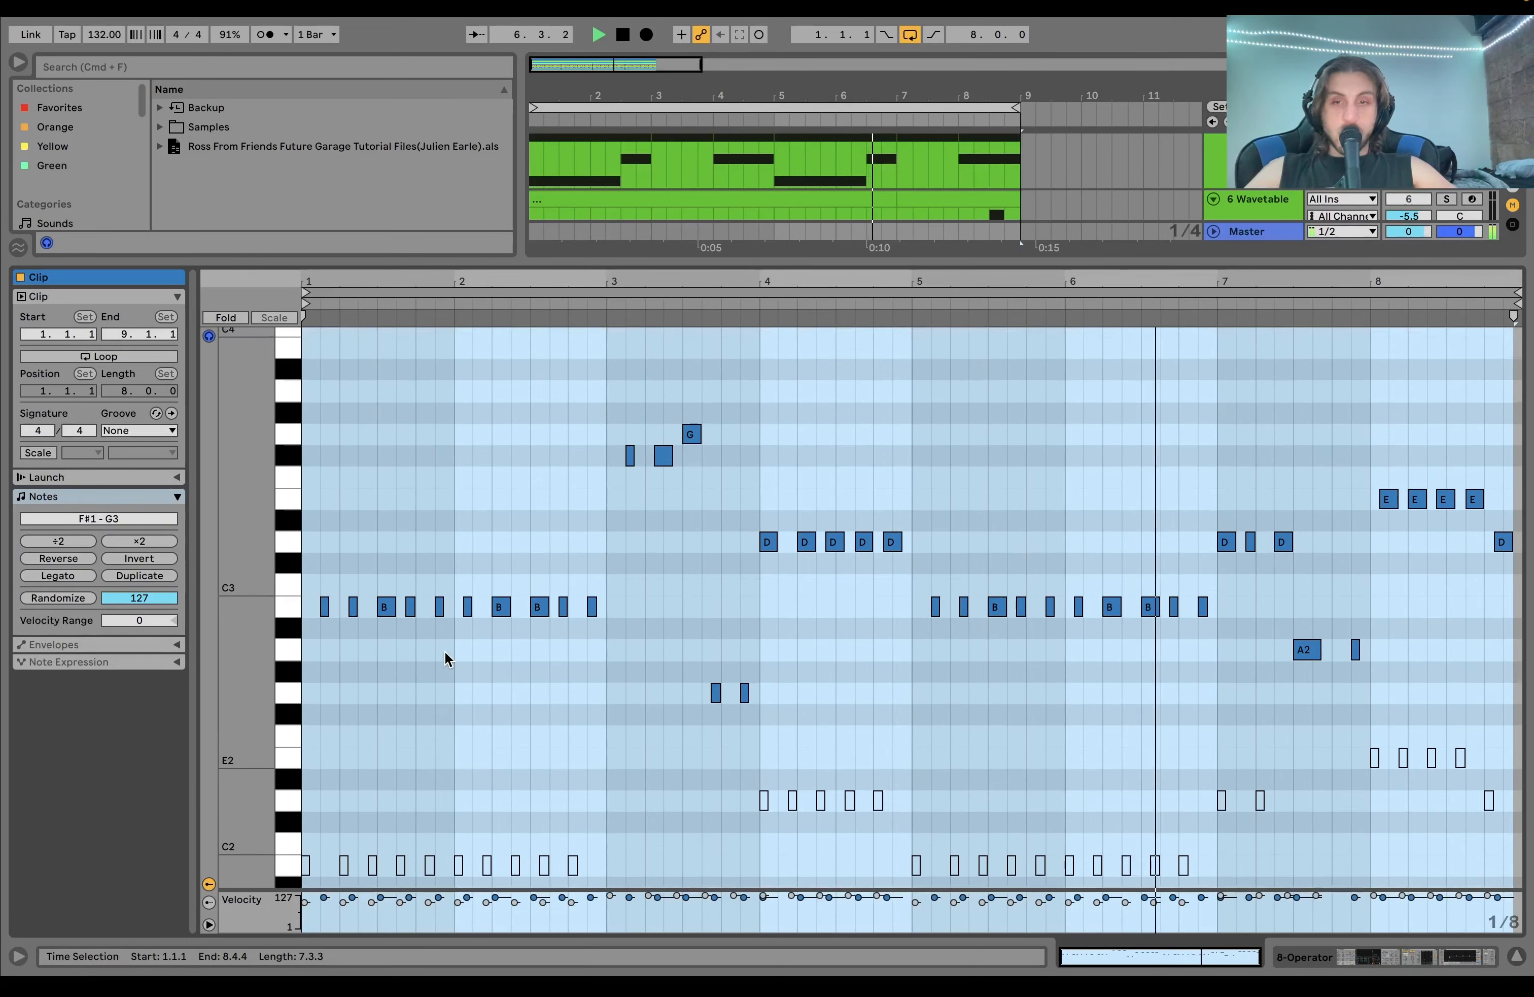
{"action": "key", "text": "space"}
{"action": "left_click", "coordinate": [1228, 213]}
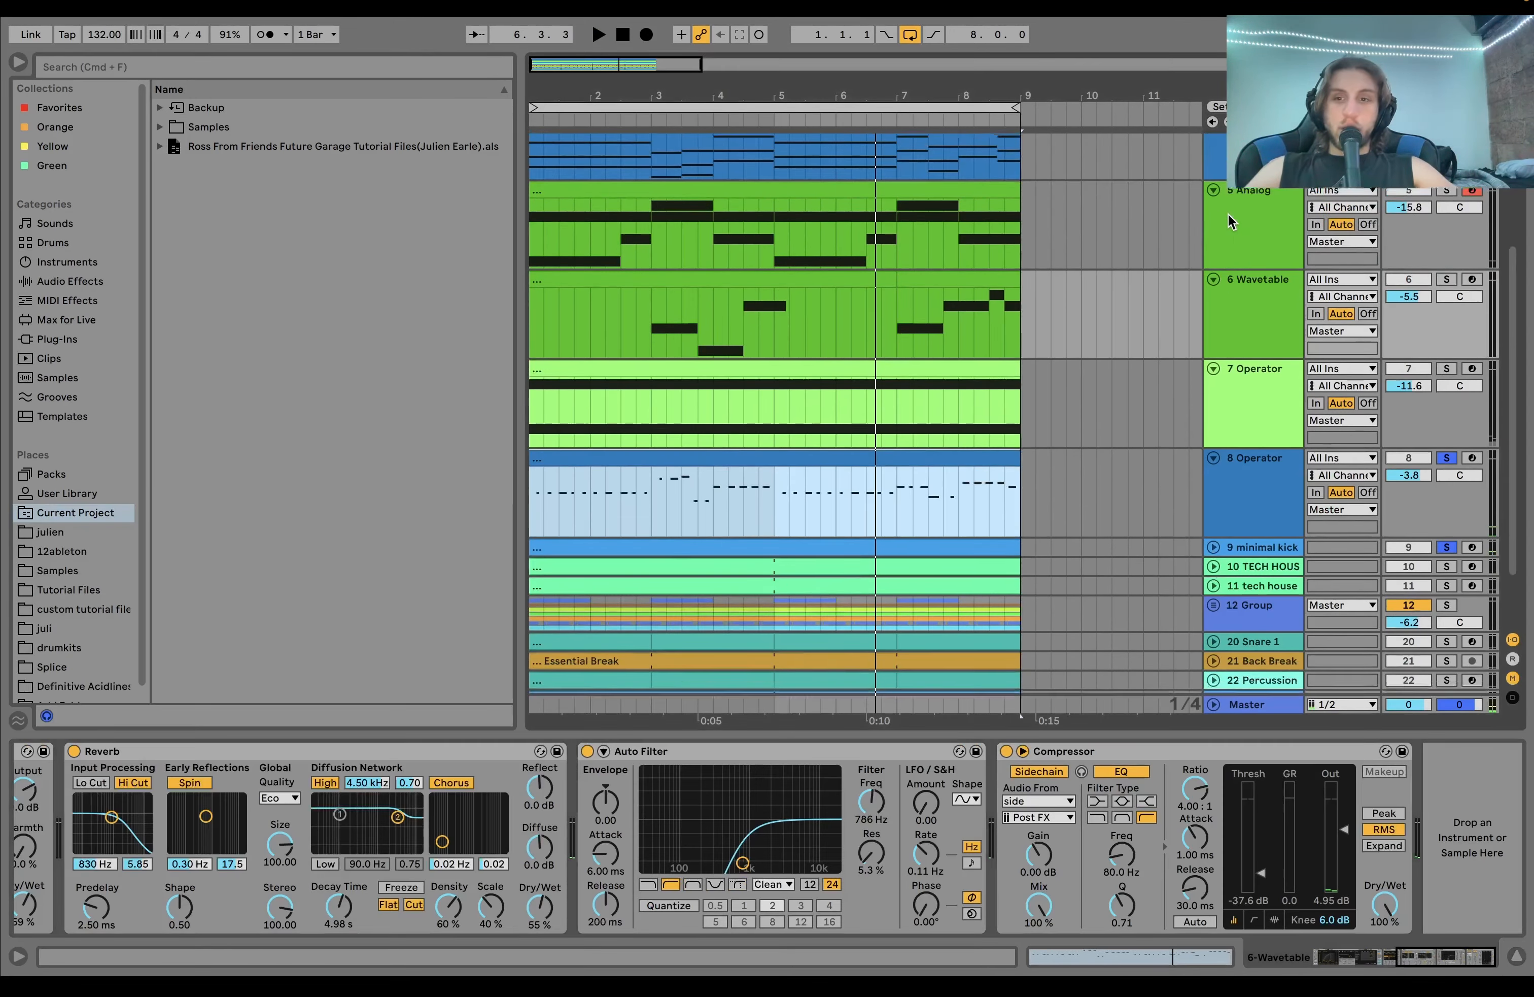
Step: Solo track 3 Instrument and listen to it from the start for comparison with the track 8 bass
{"action": "scroll", "coordinate": [1447, 463], "scroll_direction": "down", "scroll_amount": 1}
{"action": "key", "text": "space"}
{"action": "scroll", "coordinate": [1433, 507], "scroll_direction": "up", "scroll_amount": 10}
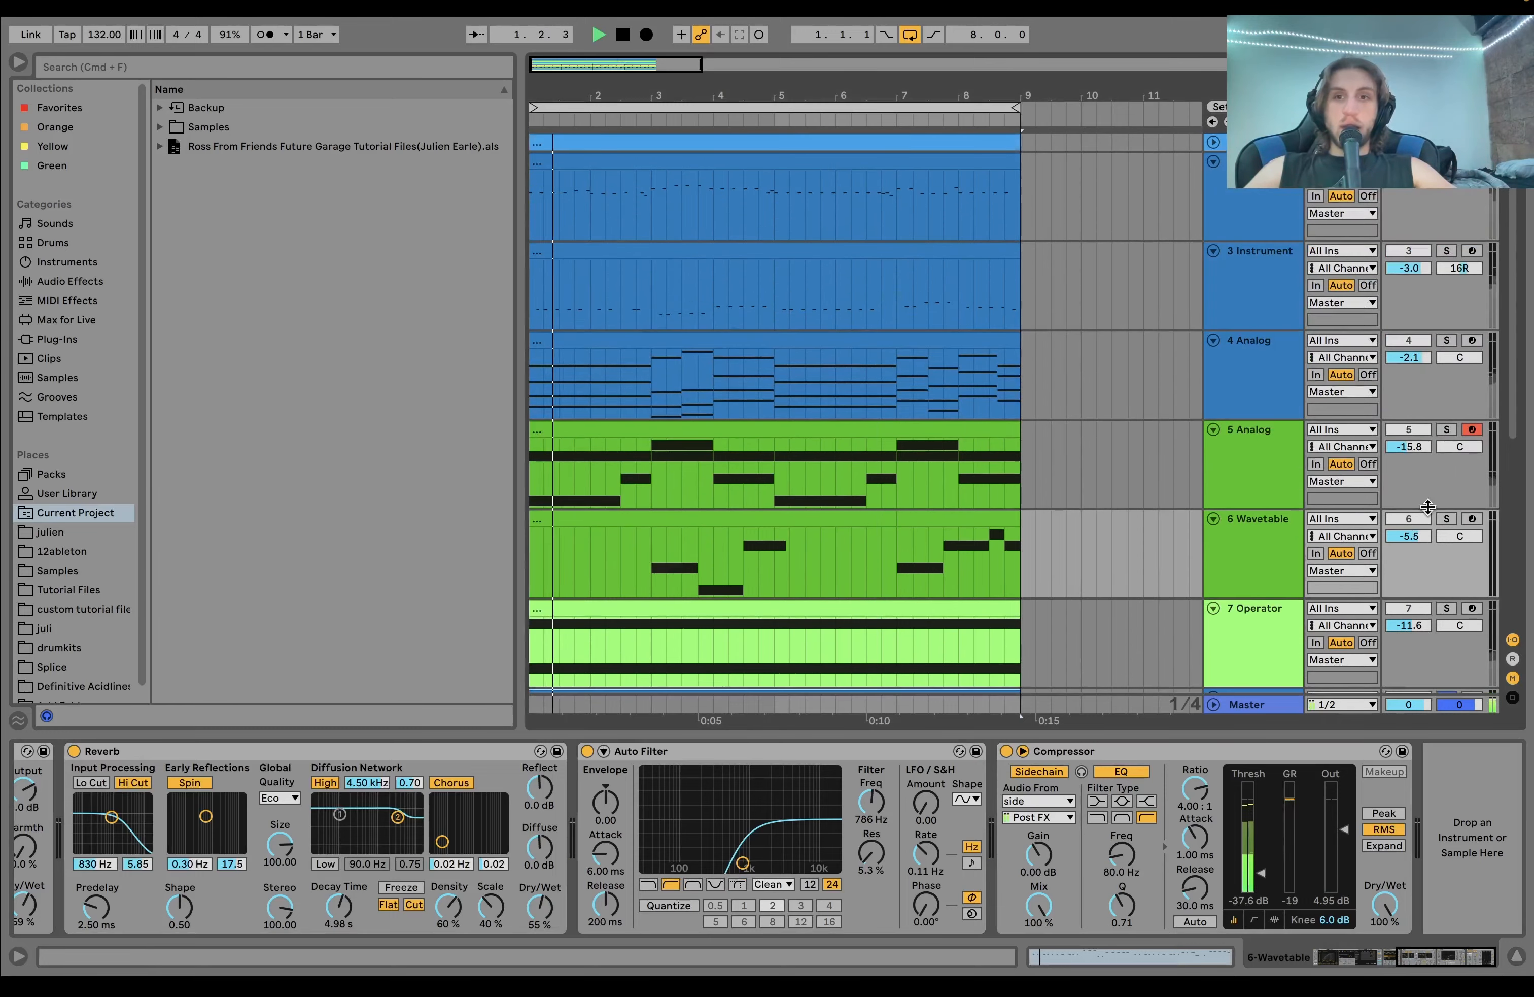
{"action": "left_click", "coordinate": [1446, 251]}
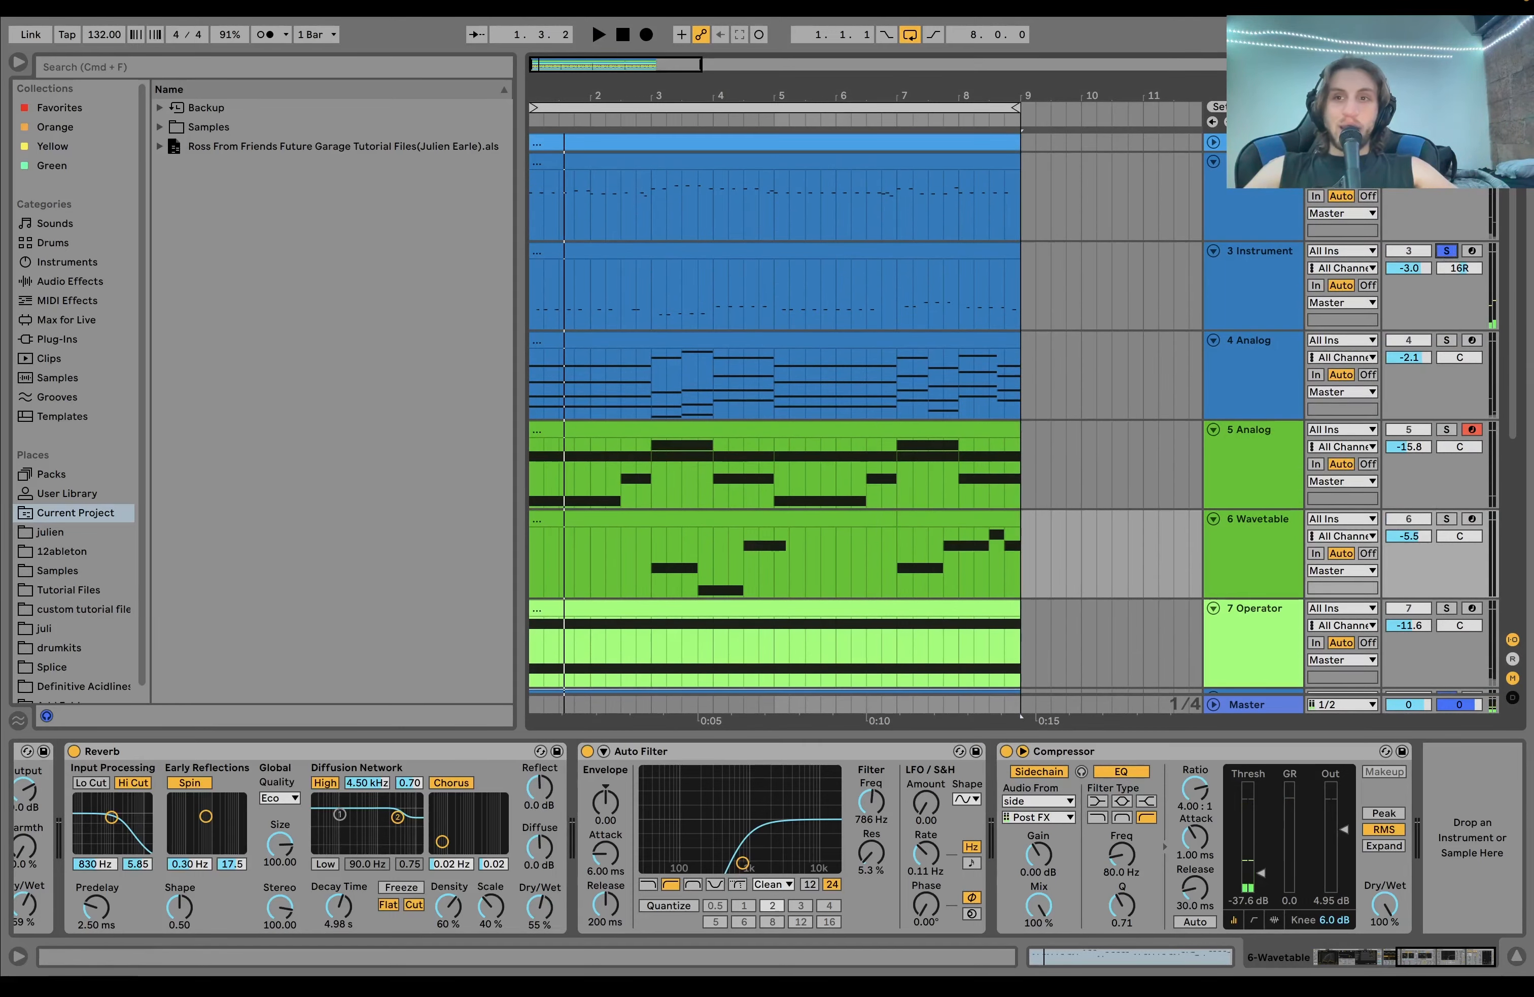
{"action": "scroll", "coordinate": [1449, 343], "scroll_direction": "down", "scroll_amount": 14}
{"action": "left_click", "coordinate": [1447, 467]}
{"action": "scroll", "coordinate": [1446, 471], "scroll_direction": "up", "scroll_amount": 14}
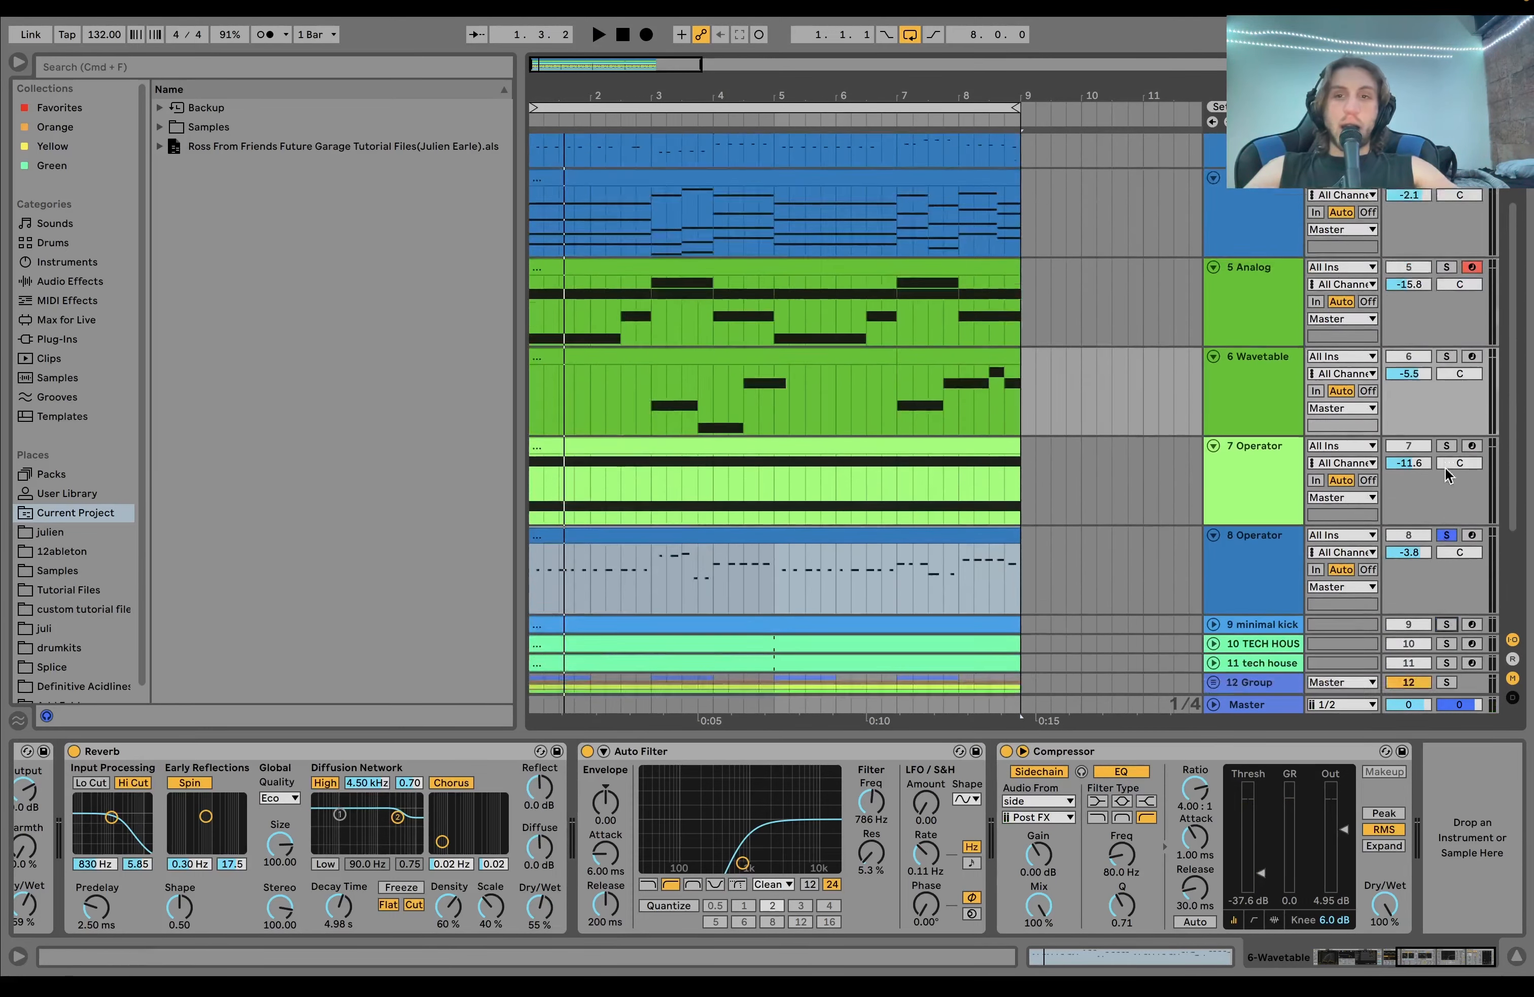
{"action": "left_click", "coordinate": [1447, 251]}
{"action": "left_click", "coordinate": [1447, 251]}
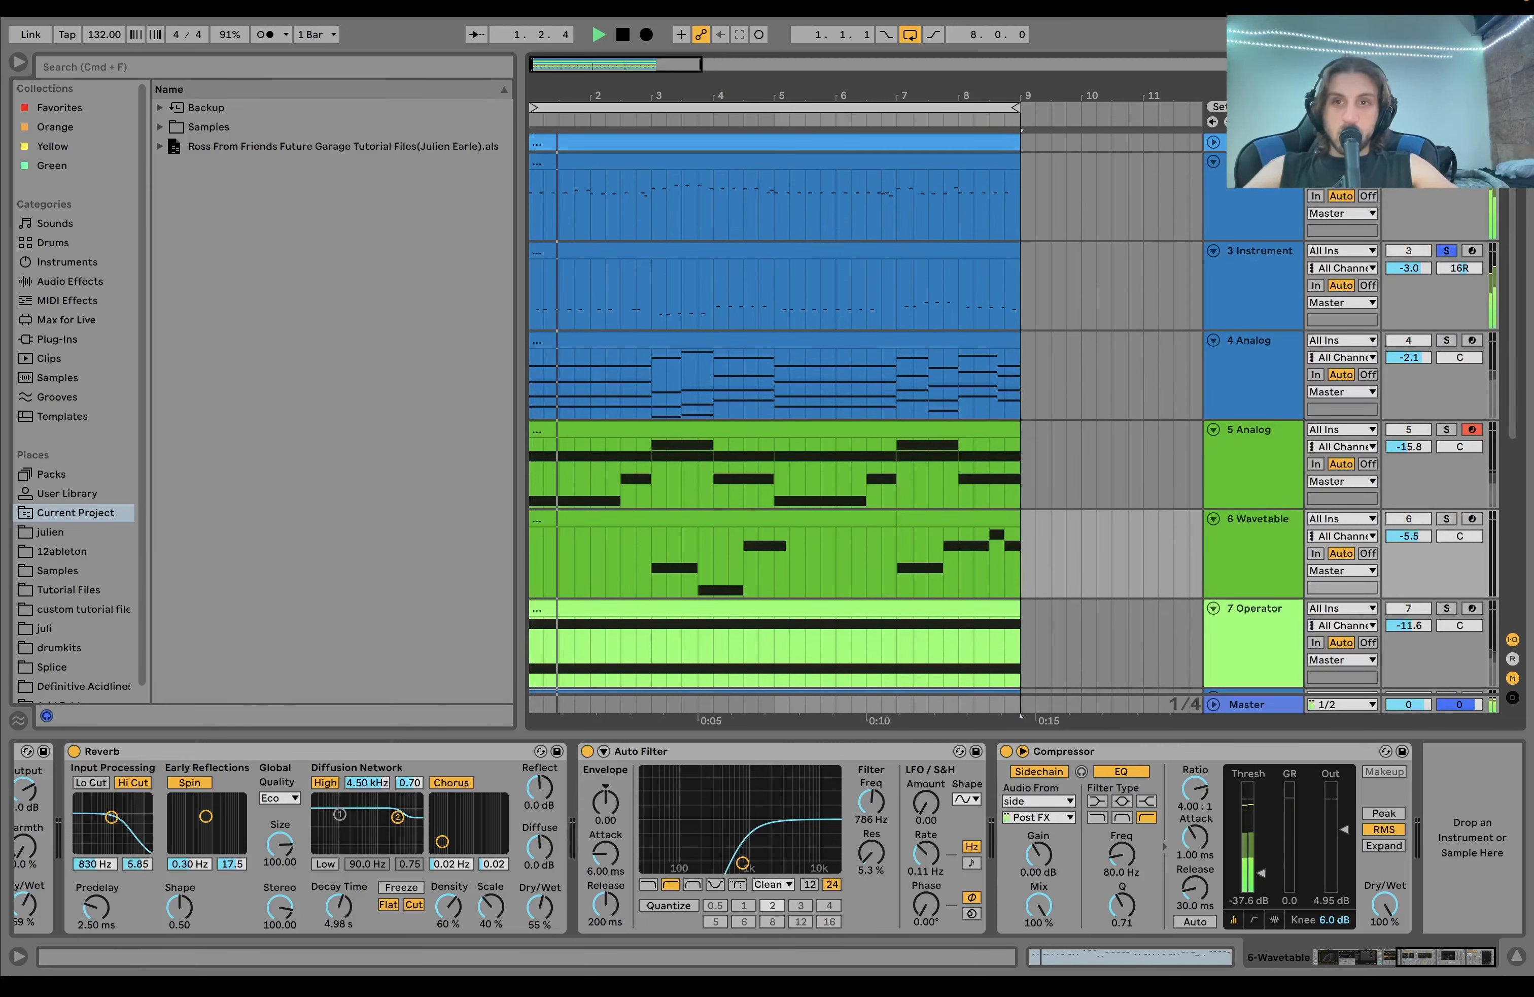
Step: Listen to soloed track 8 Operator from the start, with the solo on track 9 minimal kick switched on and off
{"action": "scroll", "coordinate": [777, 414], "scroll_direction": "down", "scroll_amount": 10}
{"action": "scroll", "coordinate": [776, 414], "scroll_direction": "down", "scroll_amount": 4}
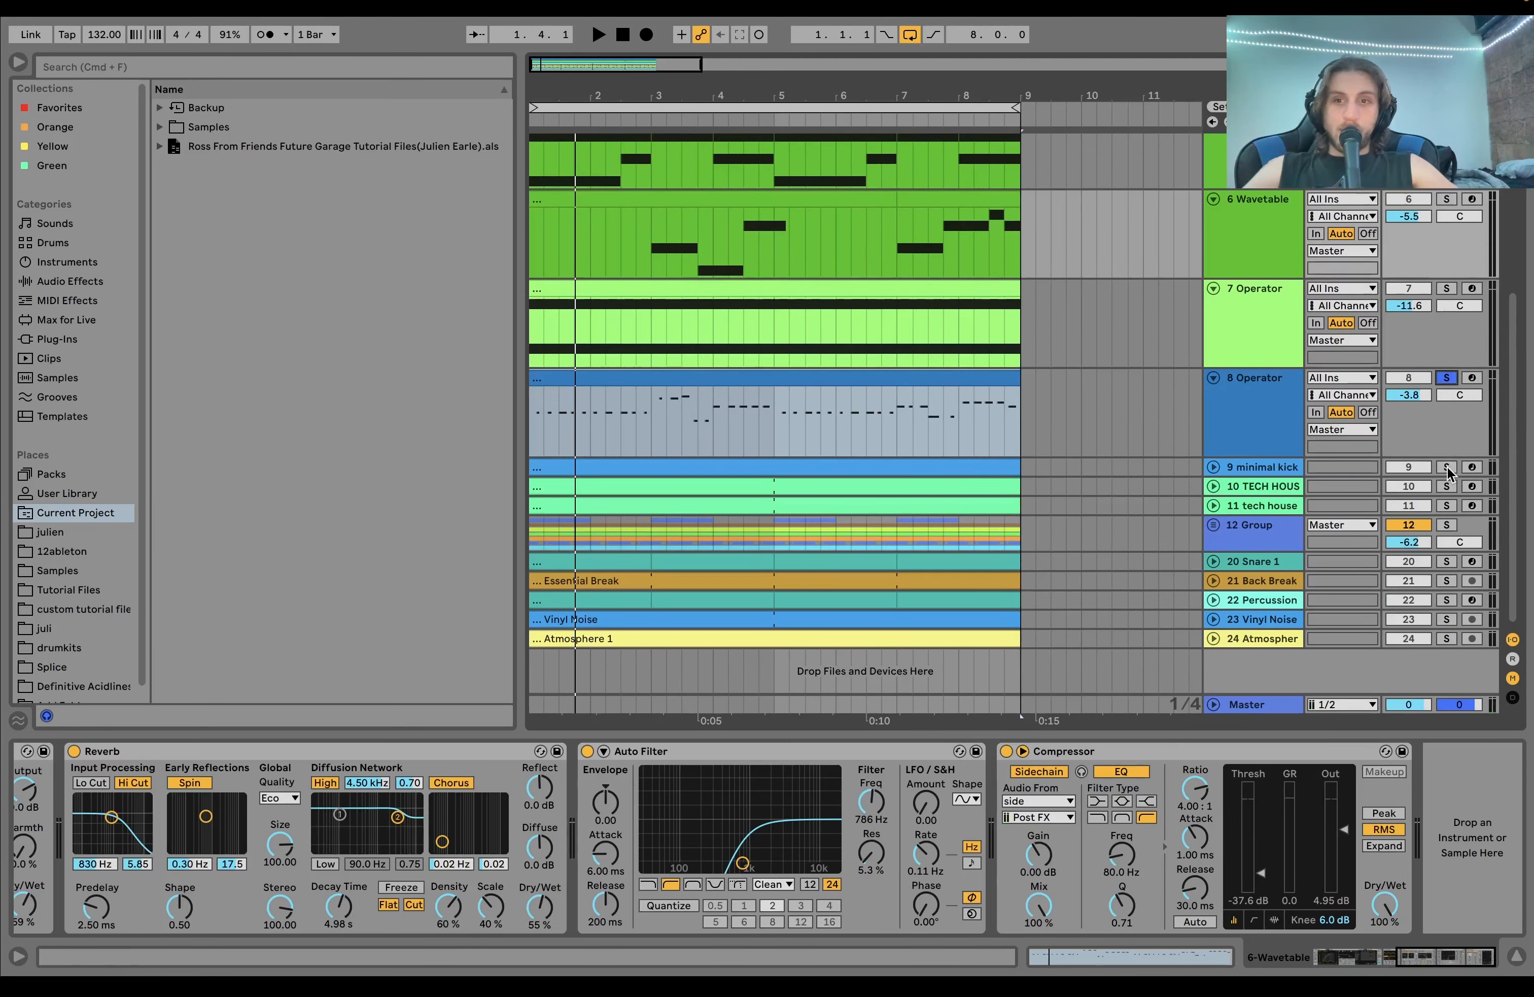
{"action": "key", "text": "space"}
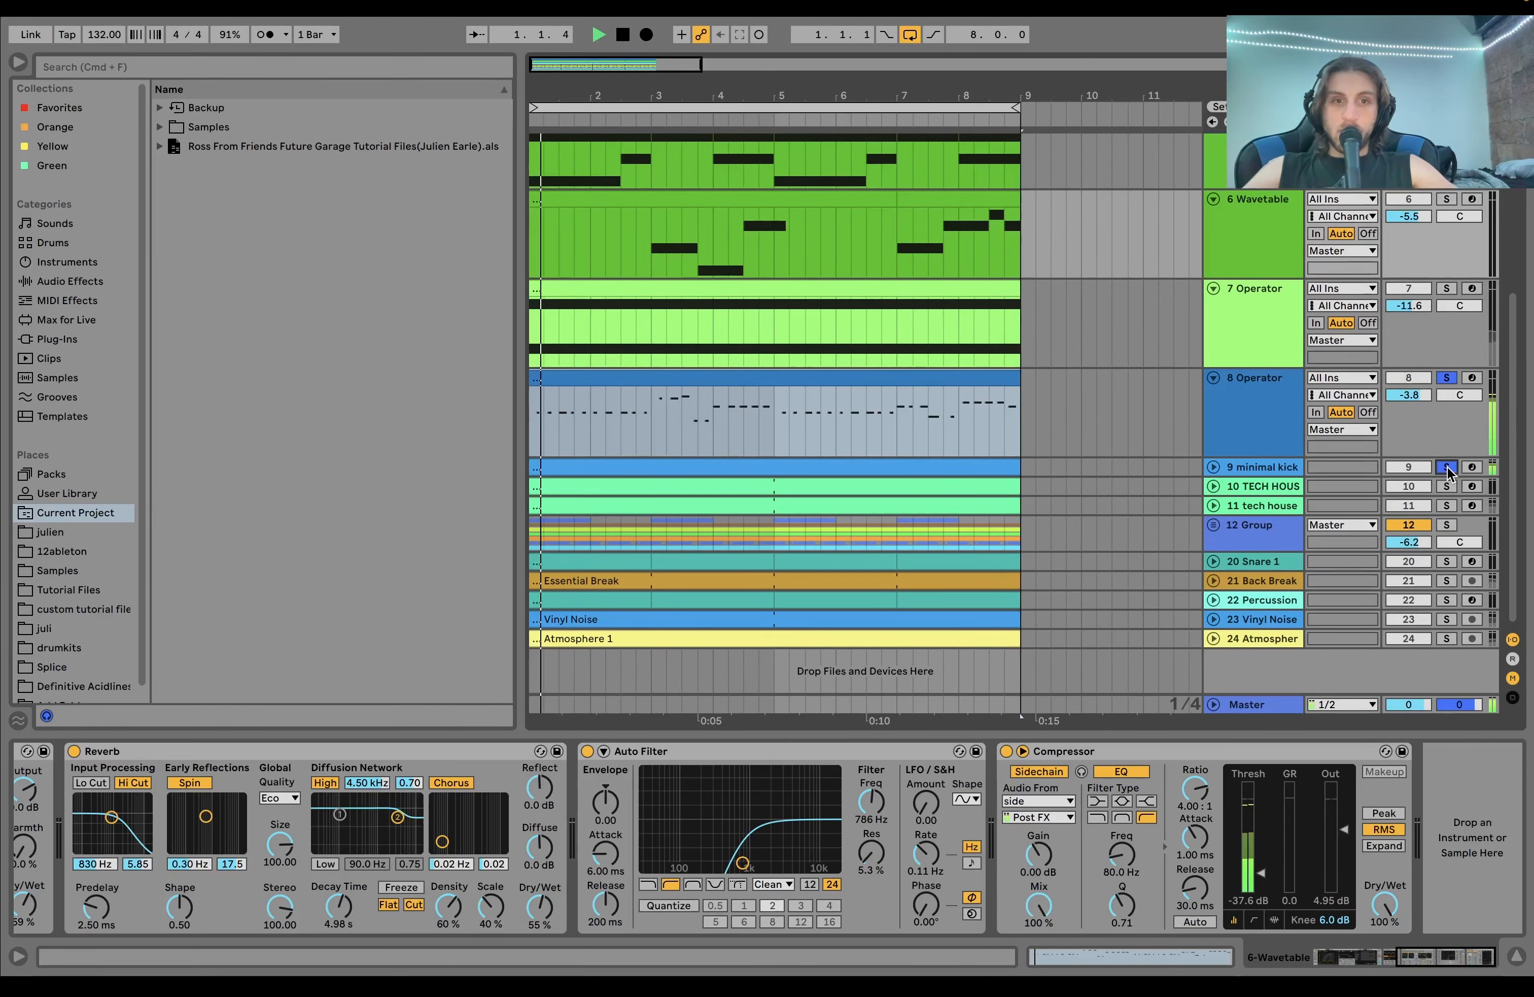
{"action": "left_click", "coordinate": [1447, 467]}
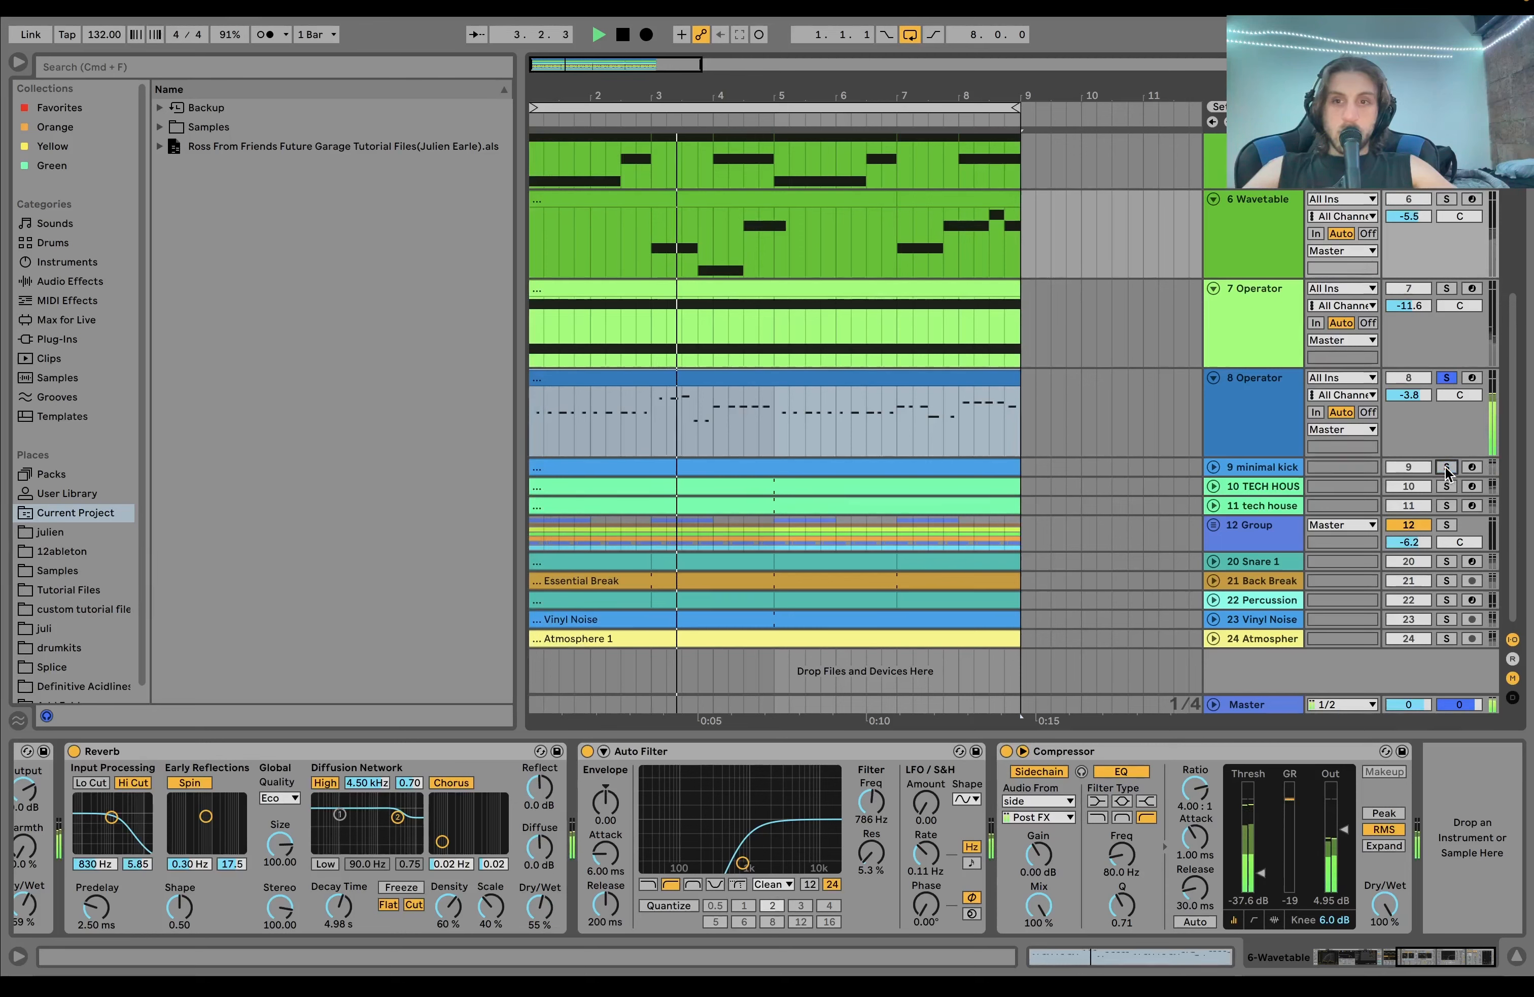
{"action": "key", "text": "space"}
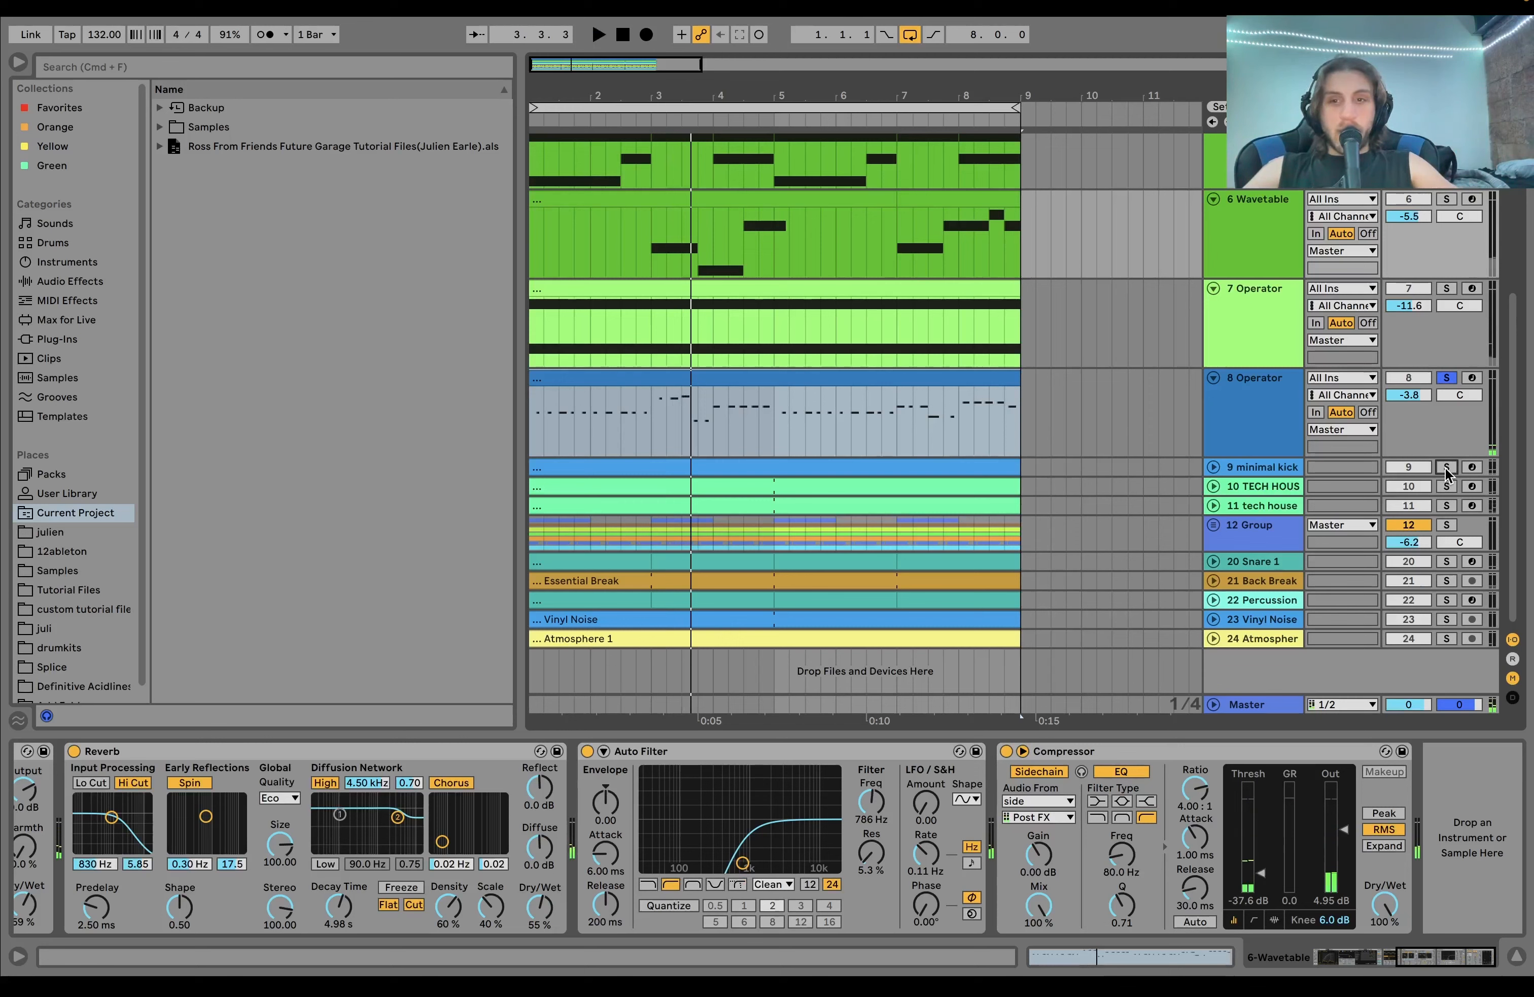
Step: Play the bass and kick from the start, adding tracks 11 tech house and 20 Snare 1 to the solo
{"action": "key", "text": "space"}
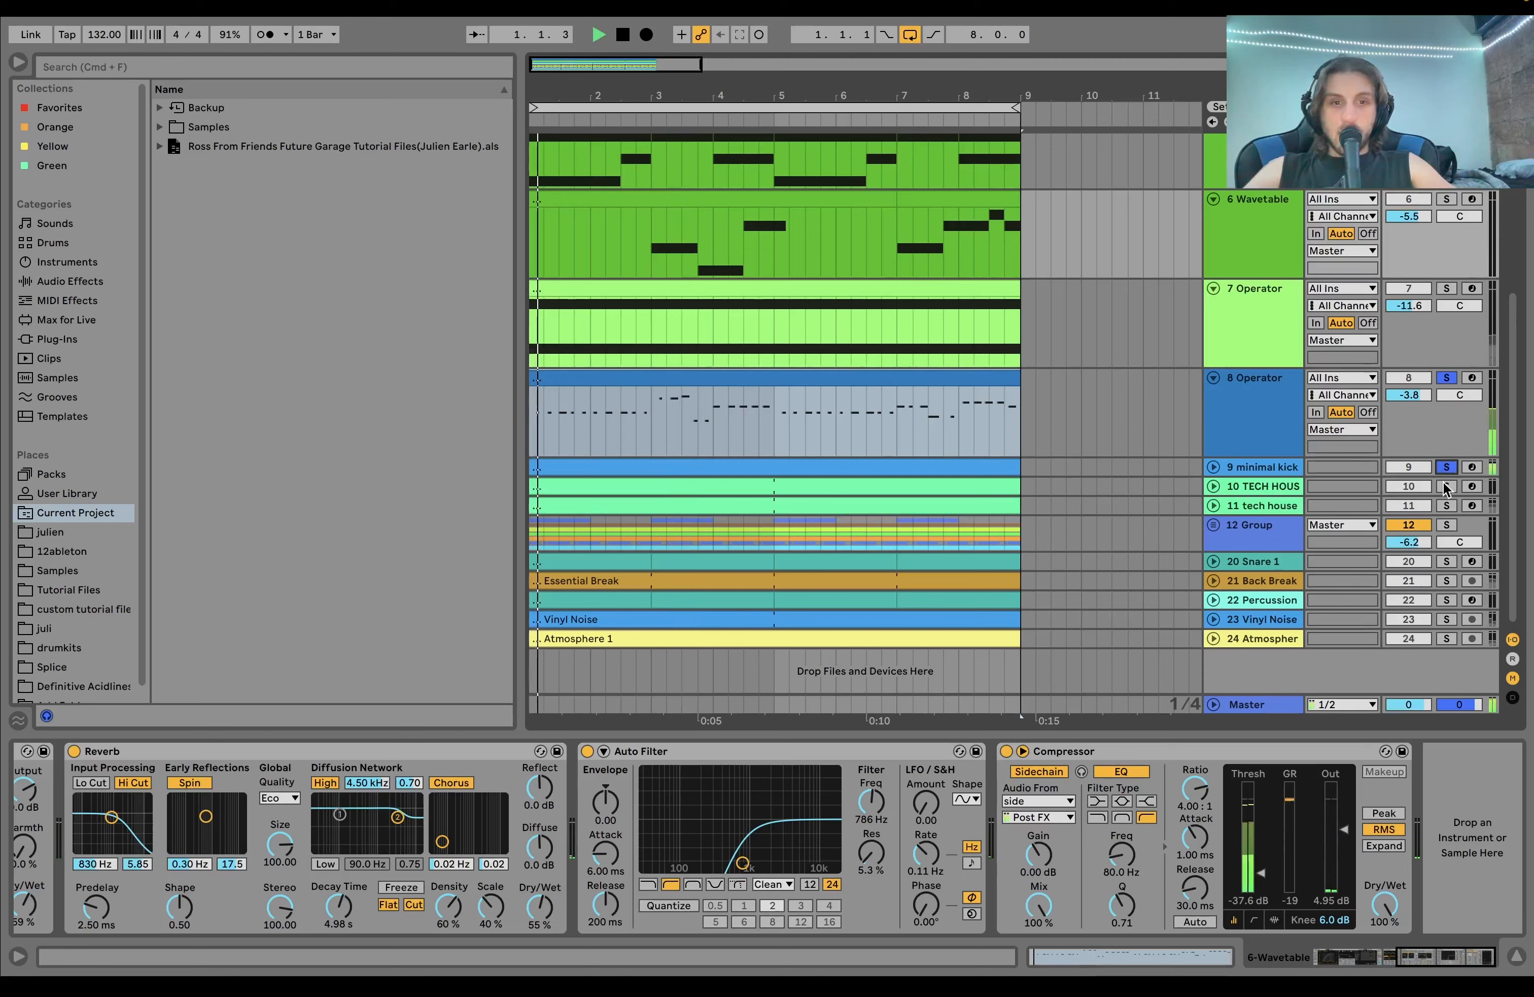
{"action": "left_click_drag", "start_coordinate": [1446, 485], "coordinate": [1448, 507]}
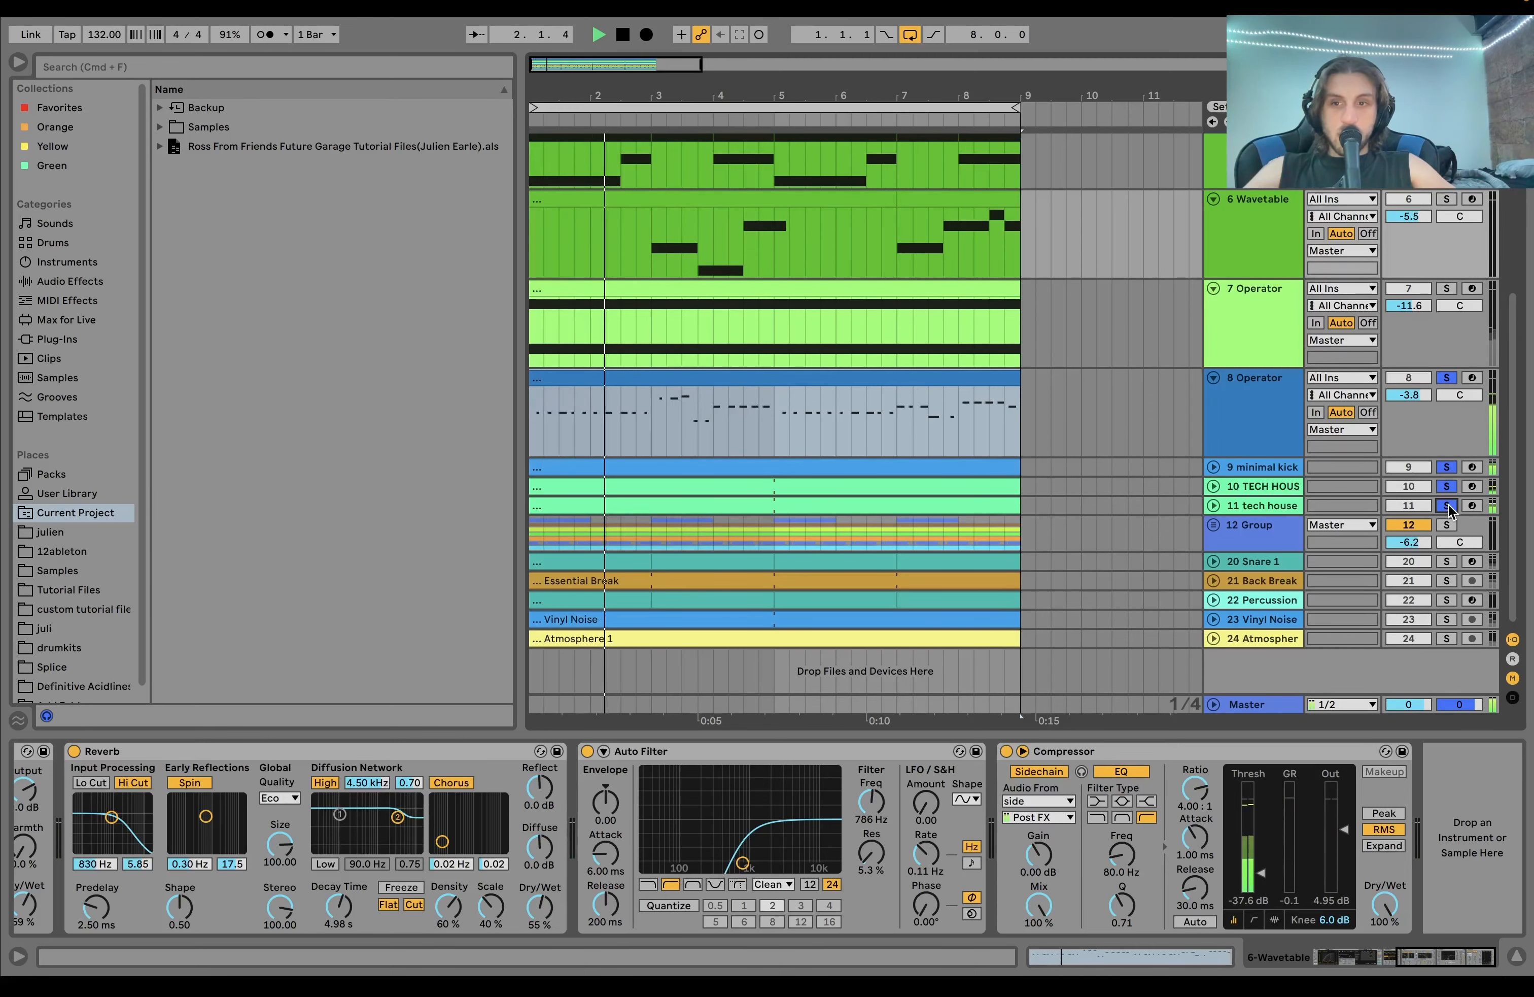
{"action": "left_click", "coordinate": [1447, 487]}
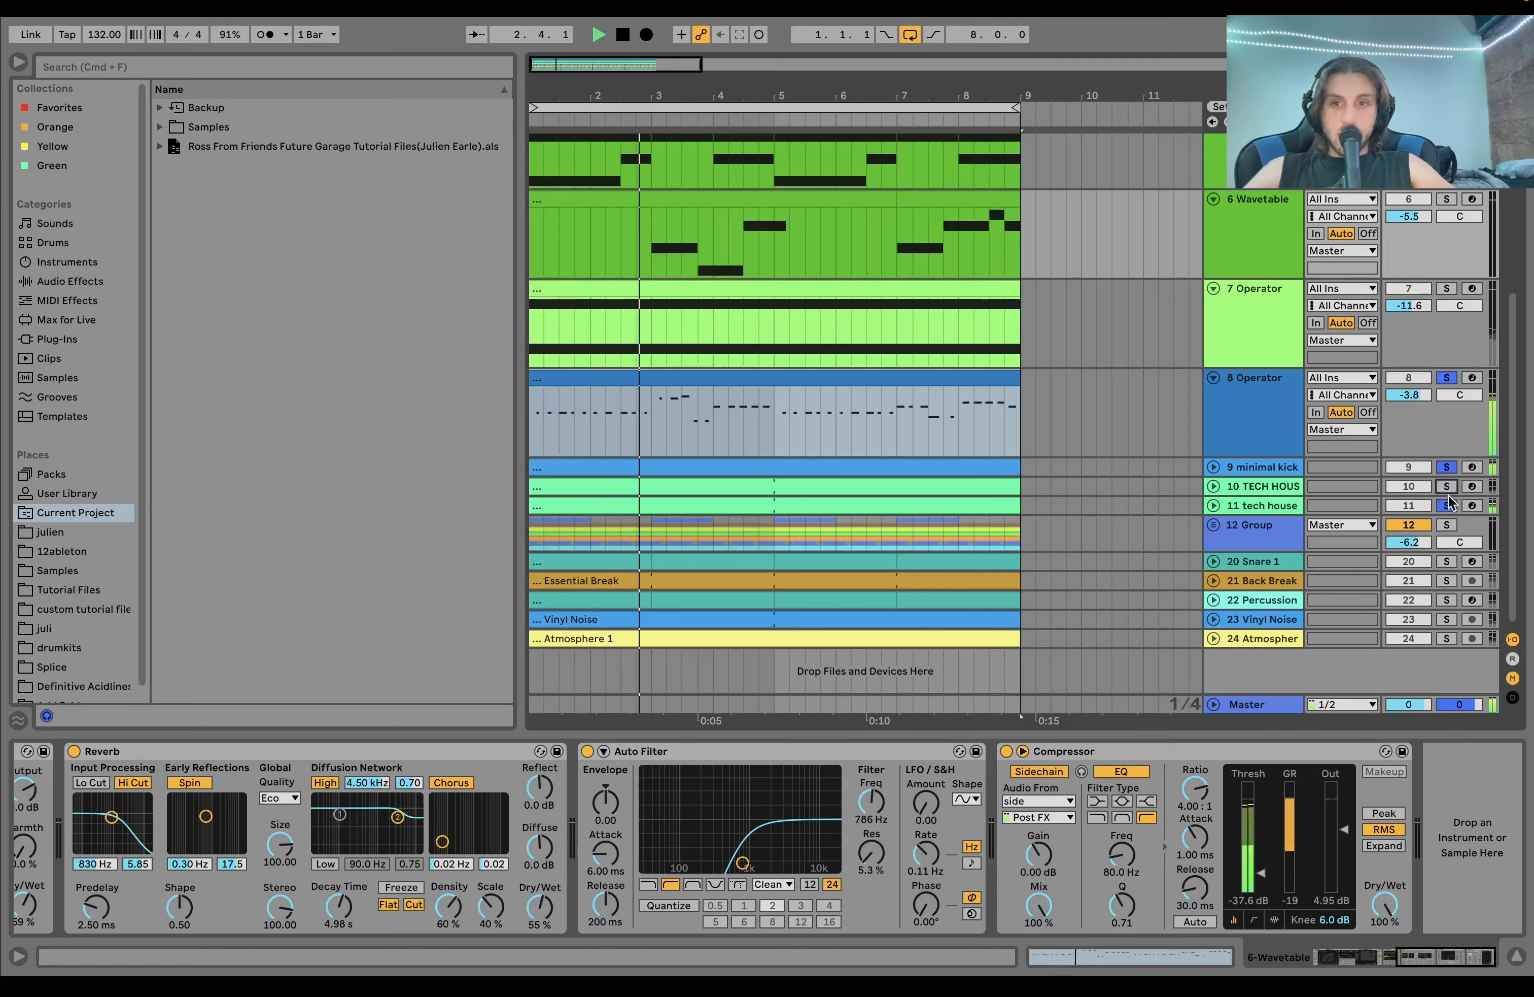
{"action": "left_click", "coordinate": [1448, 561]}
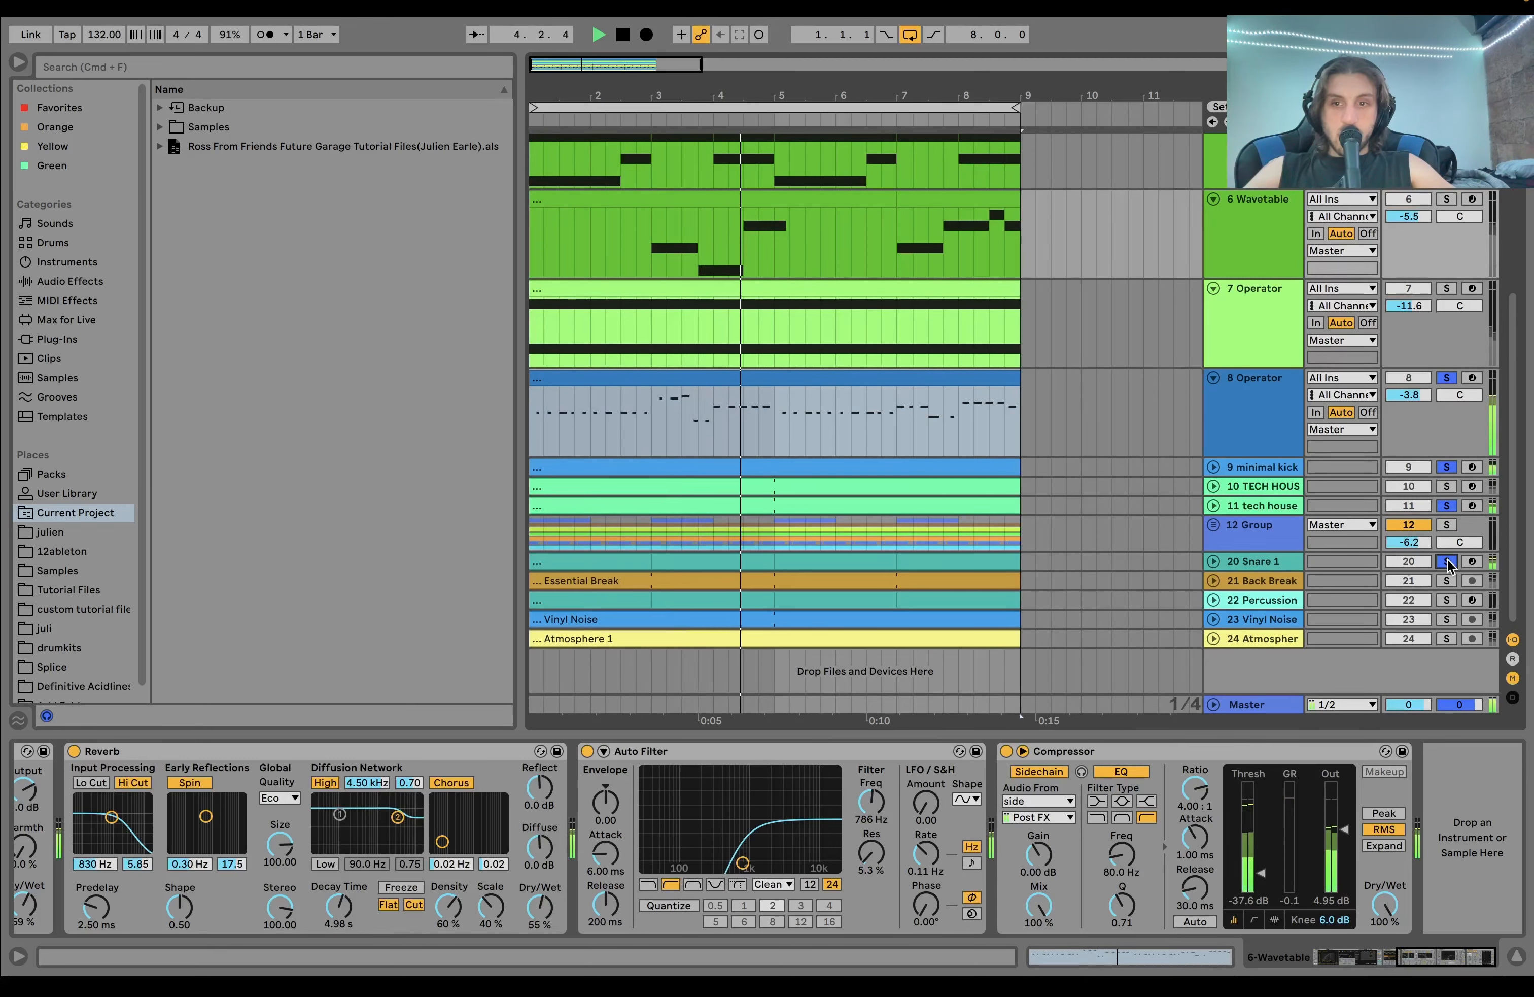
{"action": "key", "text": "space"}
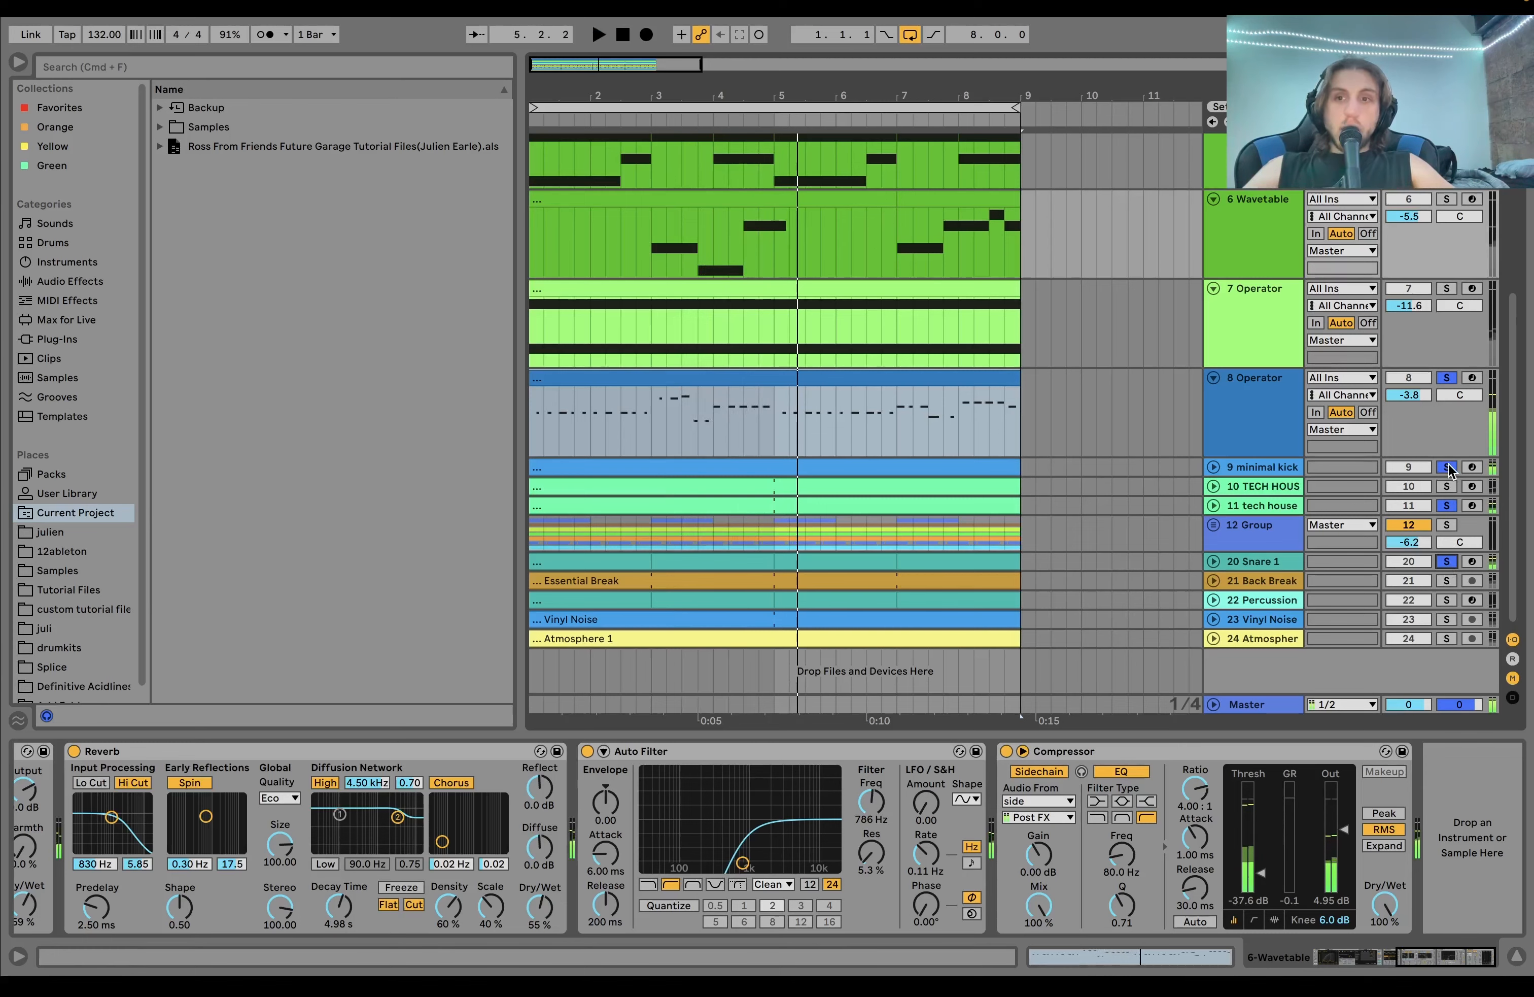
Step: Switch off track 8's solo and reopen its clip in the piano roll to examine the bass notes
{"action": "scroll", "coordinate": [1449, 466], "scroll_direction": "up", "scroll_amount": 5}
{"action": "scroll", "coordinate": [1449, 466], "scroll_direction": "up", "scroll_amount": 3}
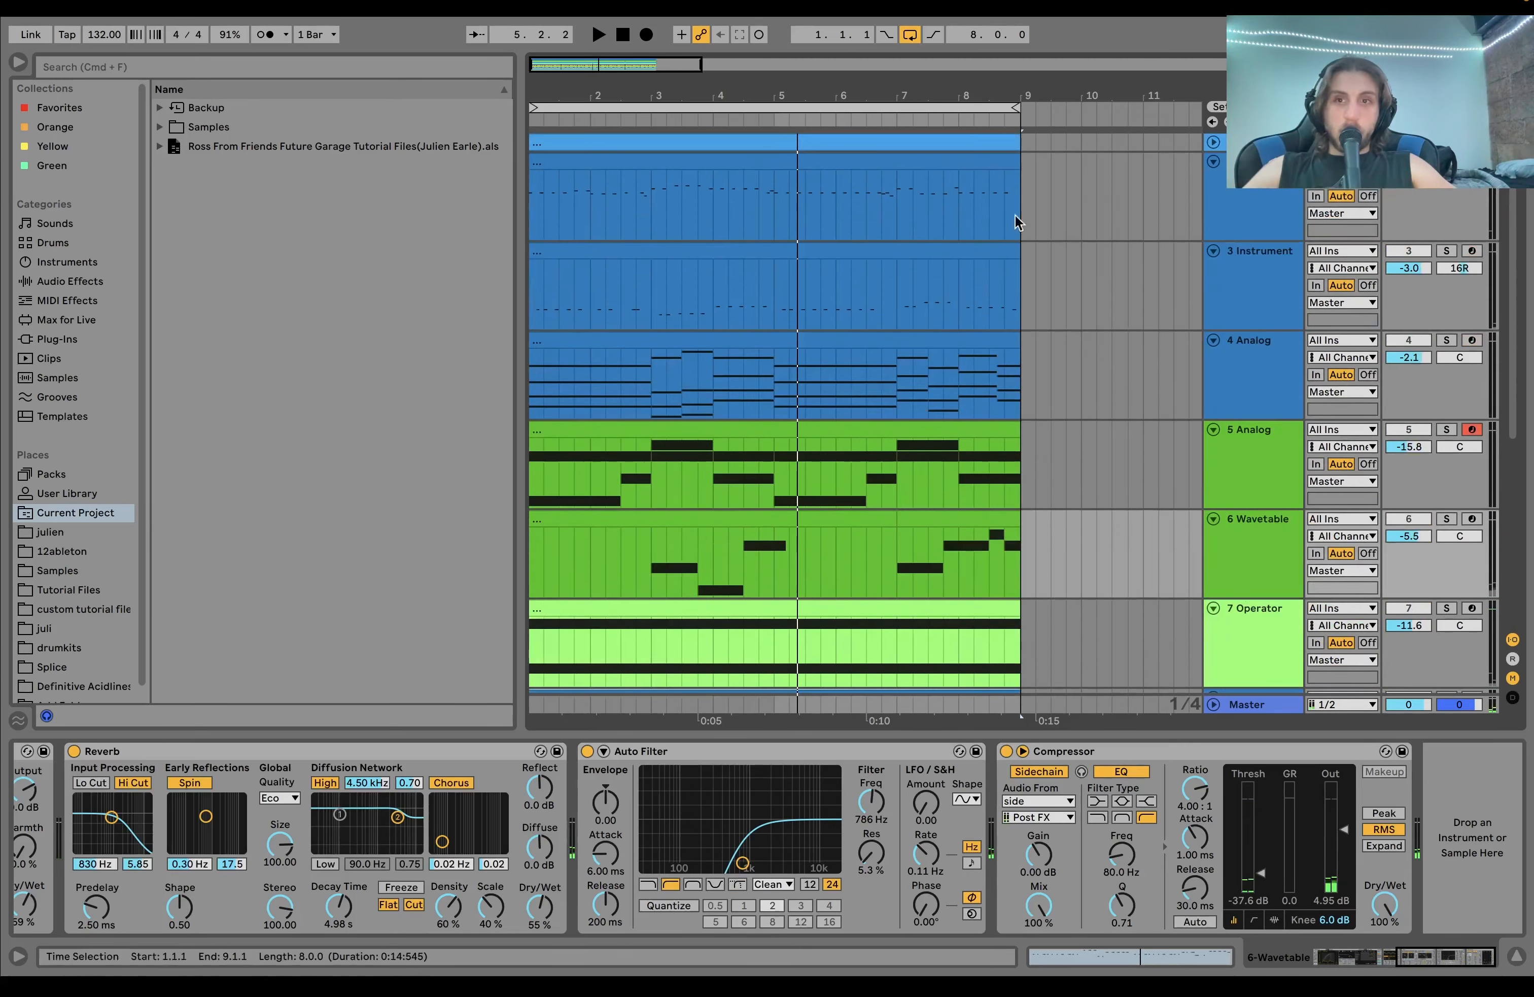
{"action": "scroll", "coordinate": [1033, 447], "scroll_direction": "down", "scroll_amount": 5}
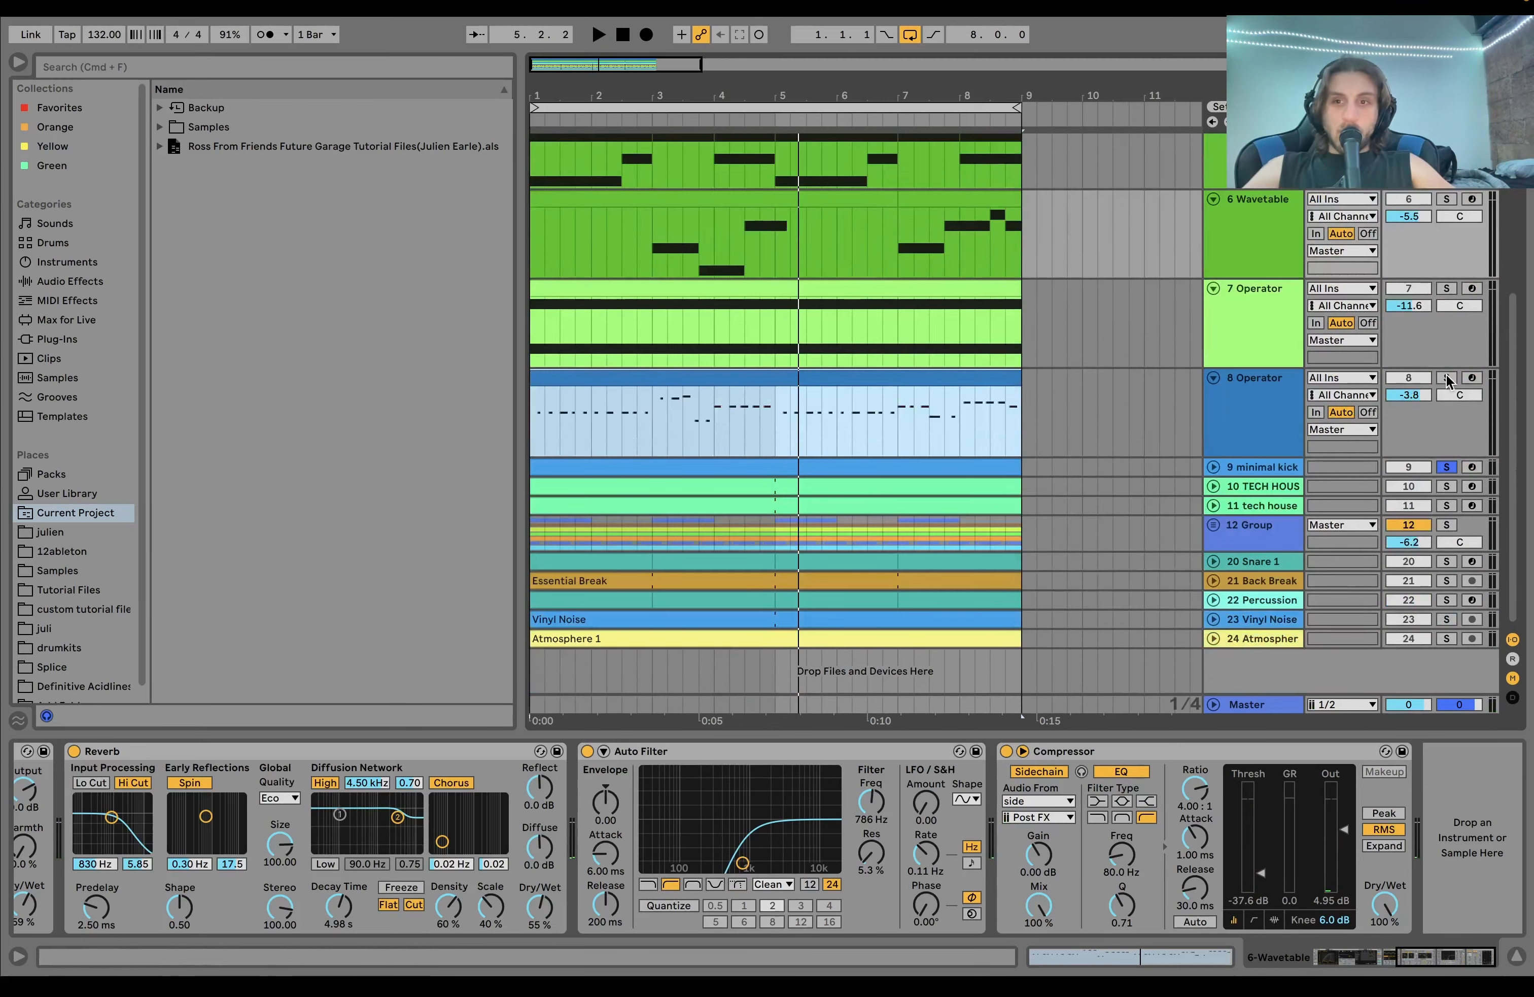
{"action": "left_click", "coordinate": [846, 377]}
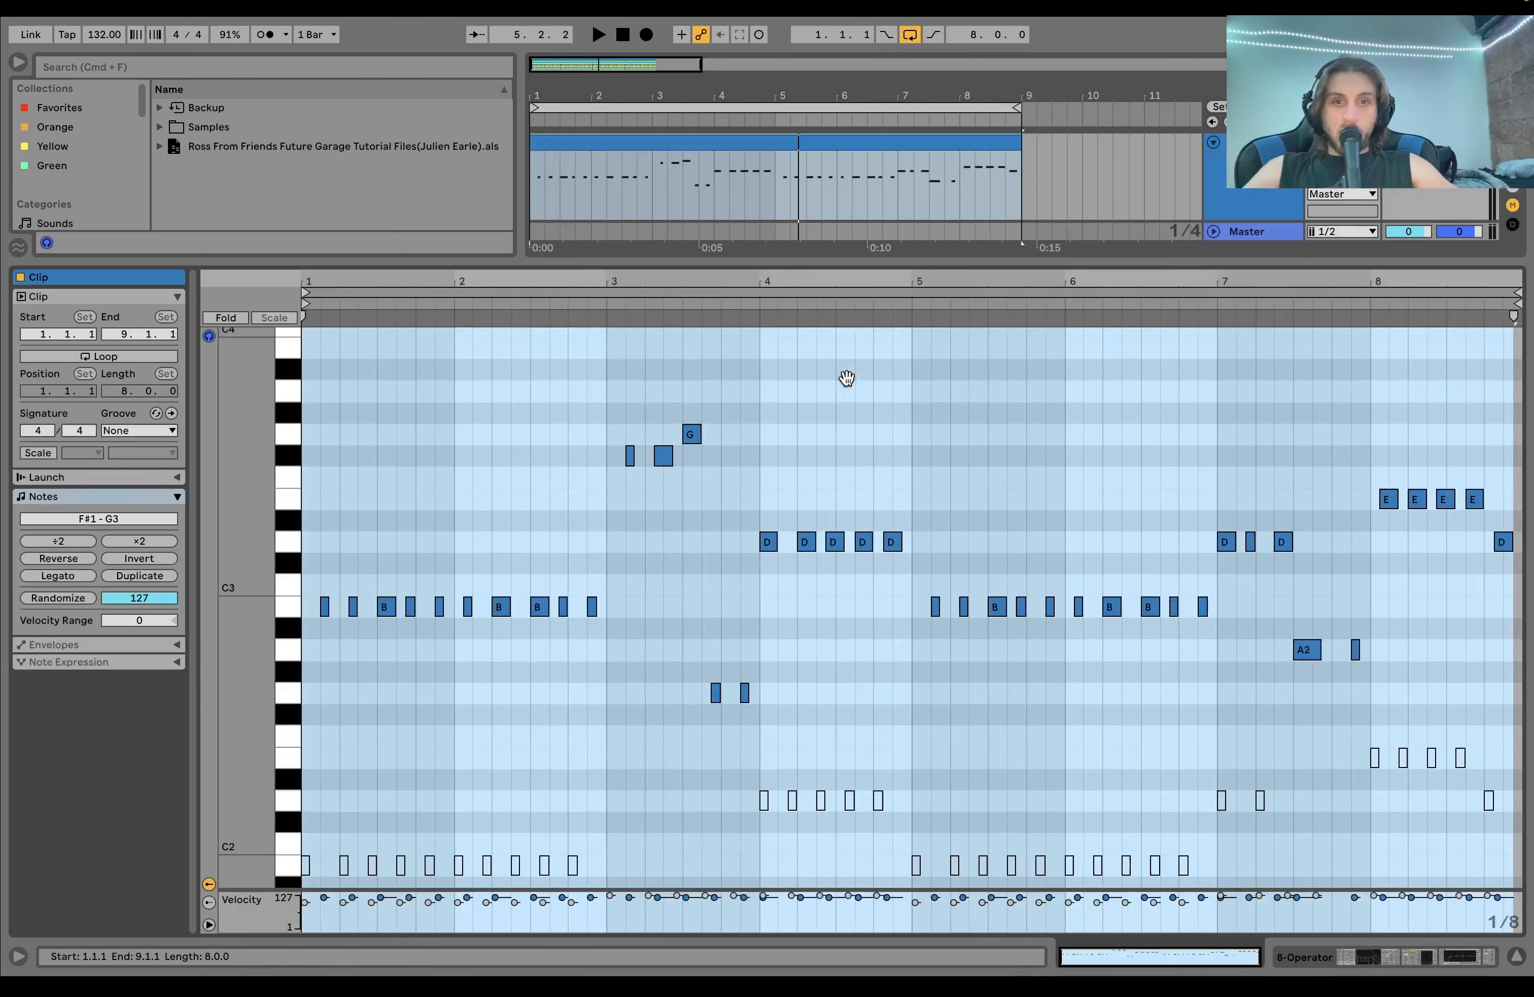
{"action": "double_click", "coordinate": [846, 376]}
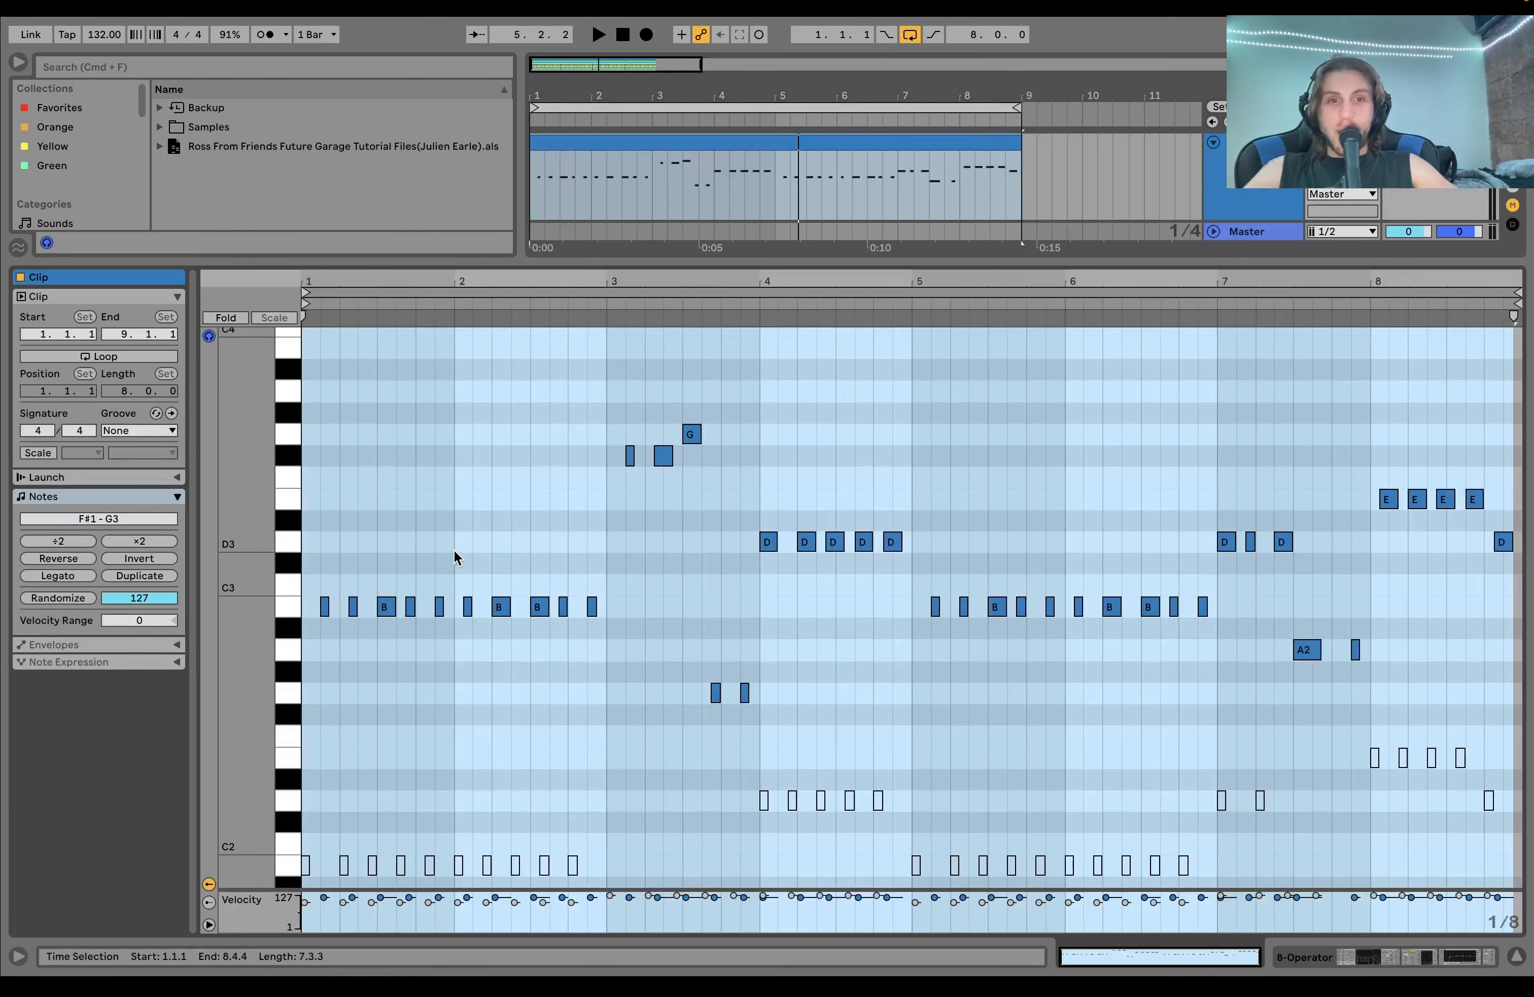
Step: Examine the track 8 bass notes in the piano roll, play them from the start and return to the track's devices
{"action": "scroll", "coordinate": [598, 583], "scroll_direction": "down", "scroll_amount": 3}
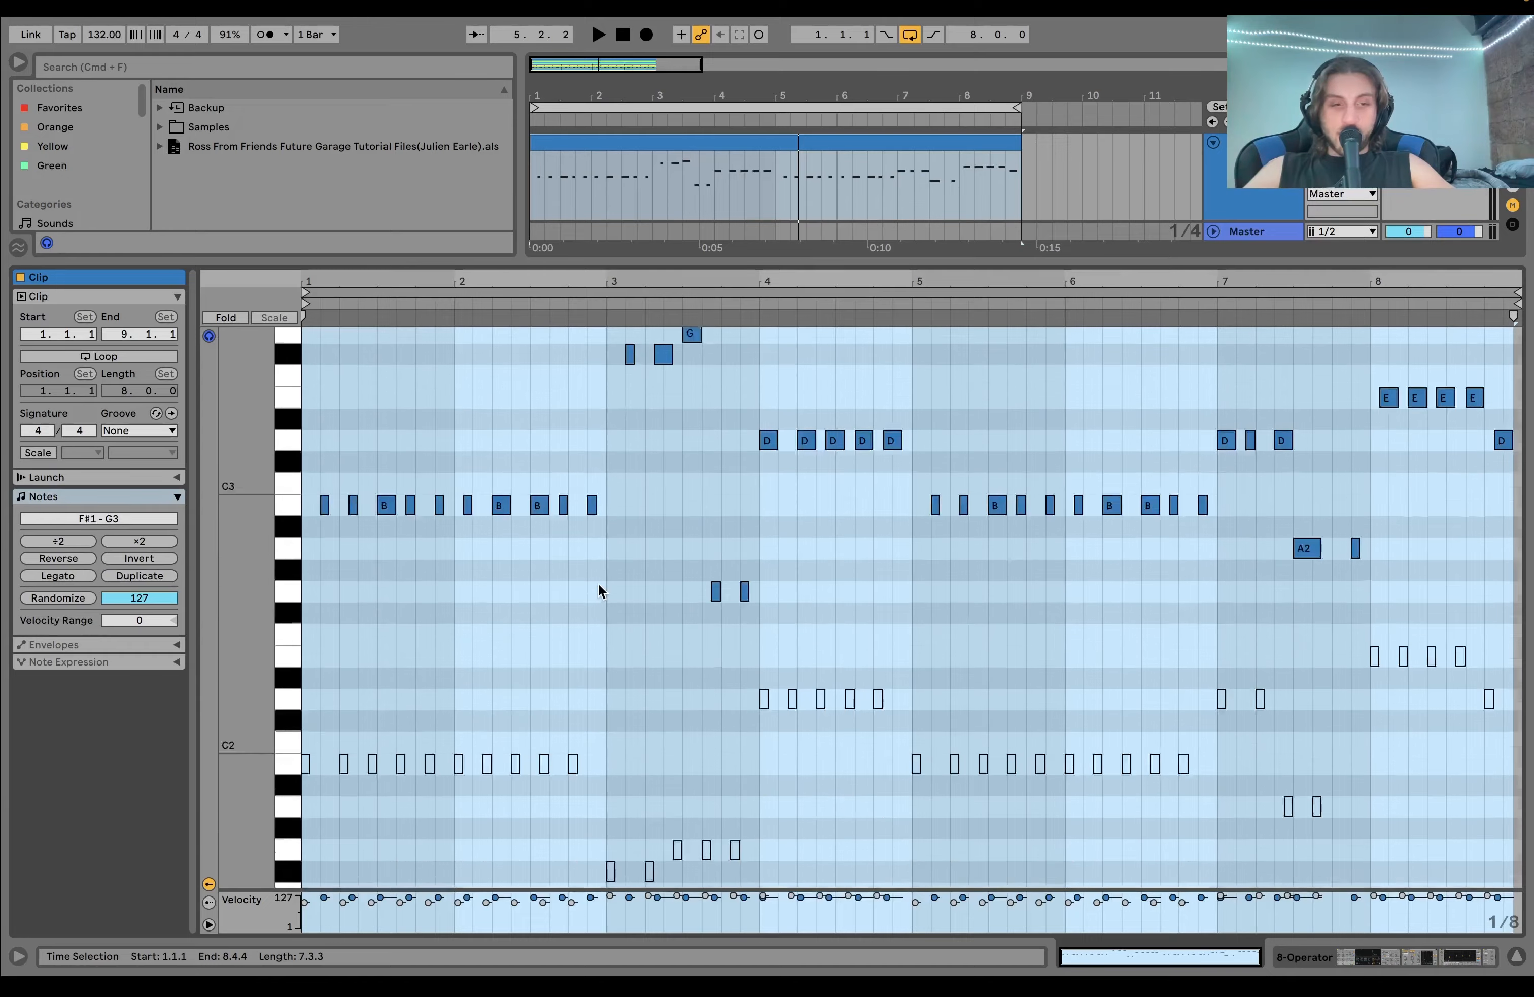
{"action": "scroll", "coordinate": [598, 583], "scroll_direction": "up", "scroll_amount": 3}
{"action": "key", "text": "space"}
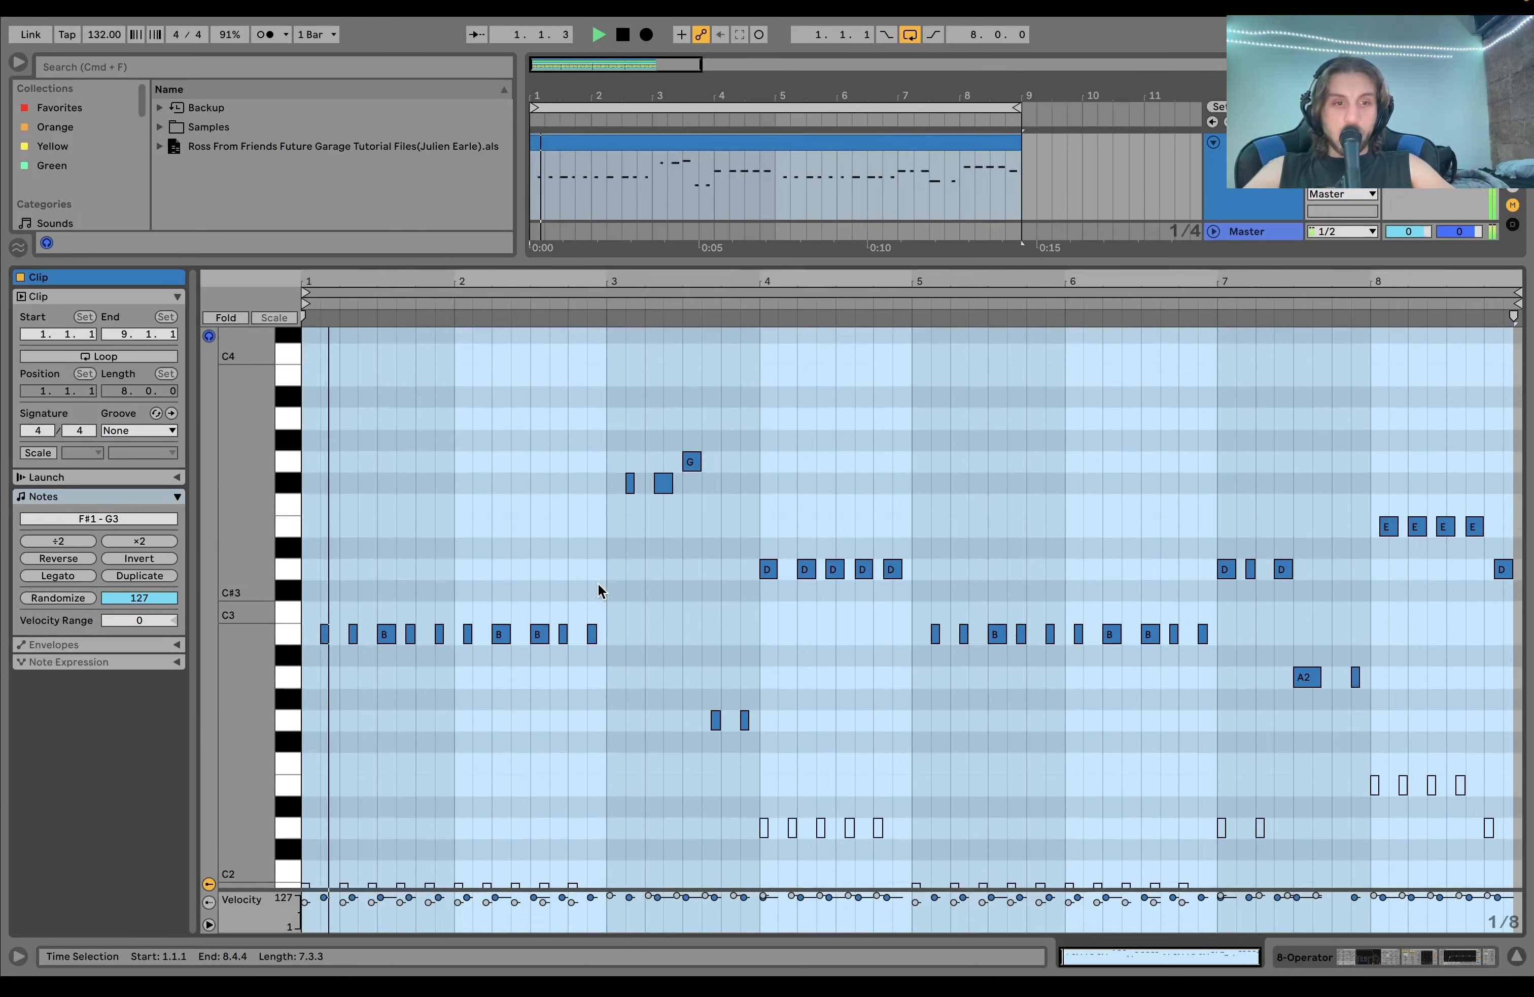
{"action": "key", "text": "shift+Tab"}
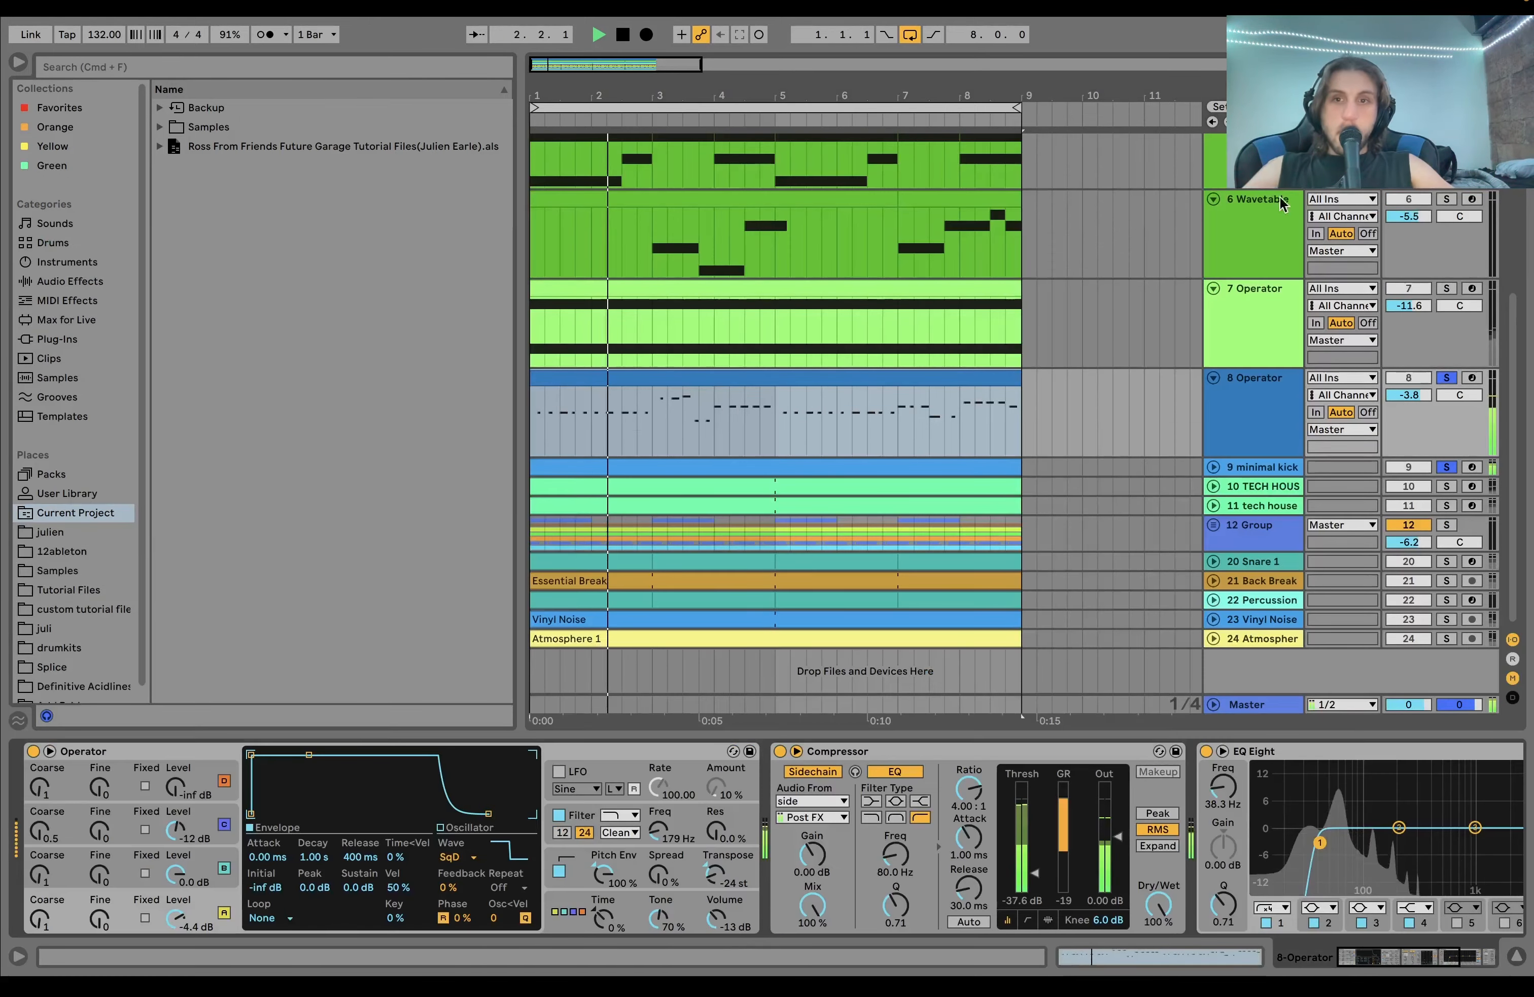
Step: Listen to the soloed track 8 bass and track 9 kick from the start, and switch off the kick's solo
{"action": "key", "text": "space"}
{"action": "scroll", "coordinate": [1249, 395], "scroll_direction": "up", "scroll_amount": 5}
{"action": "scroll", "coordinate": [1039, 333], "scroll_direction": "down", "scroll_amount": 5}
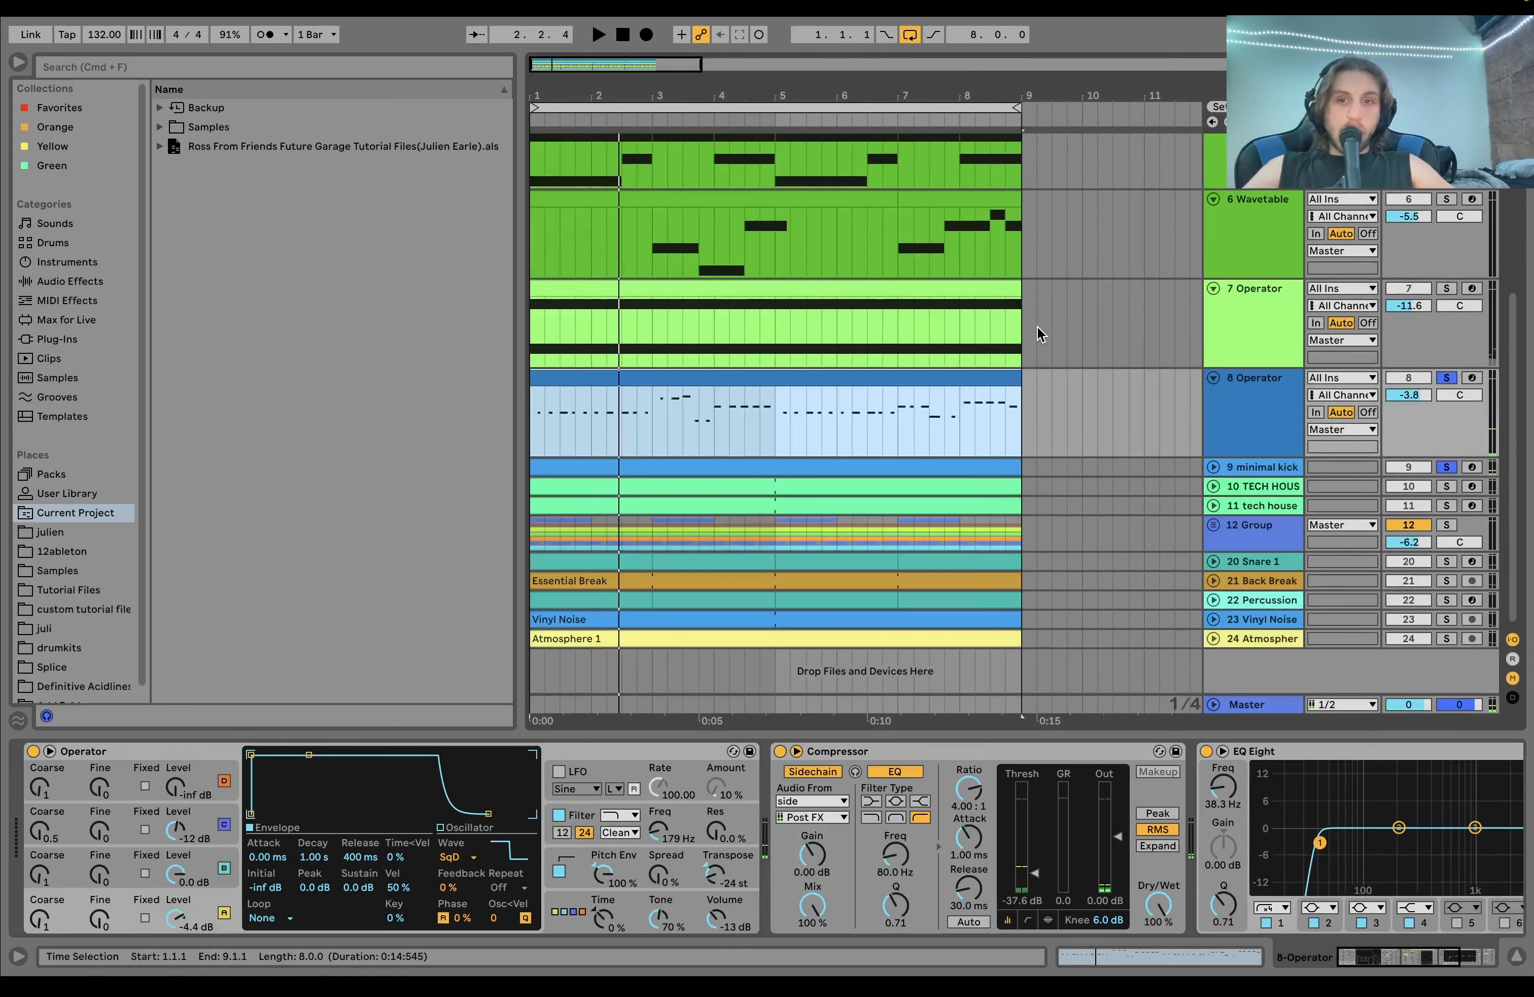
{"action": "key", "text": "space"}
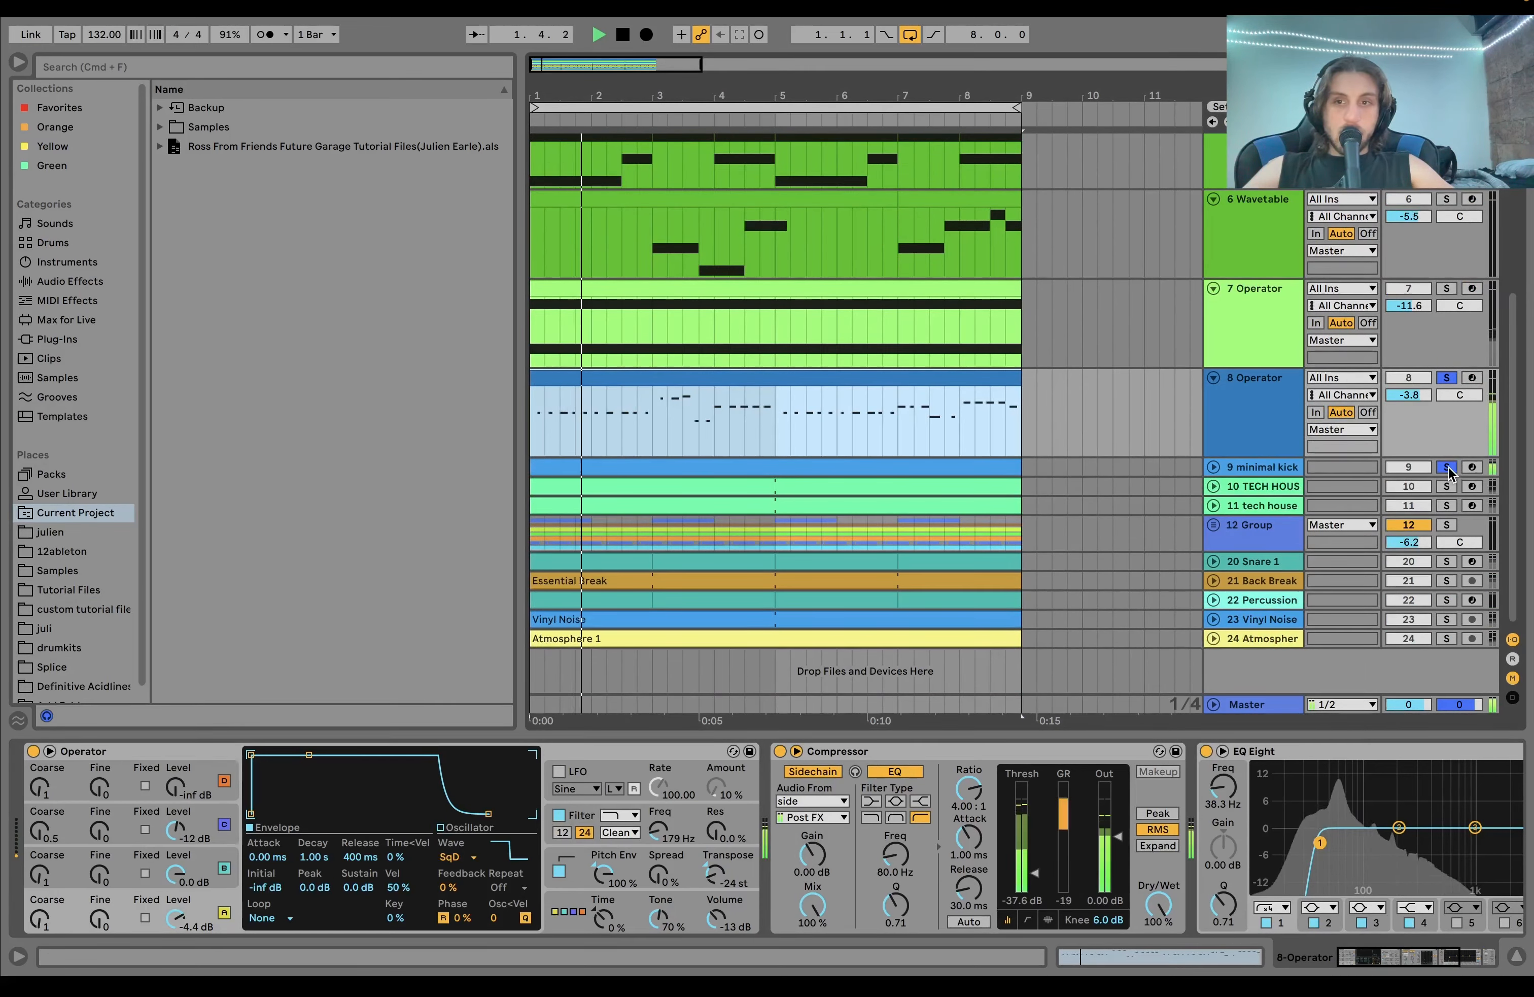
{"action": "key", "text": "space"}
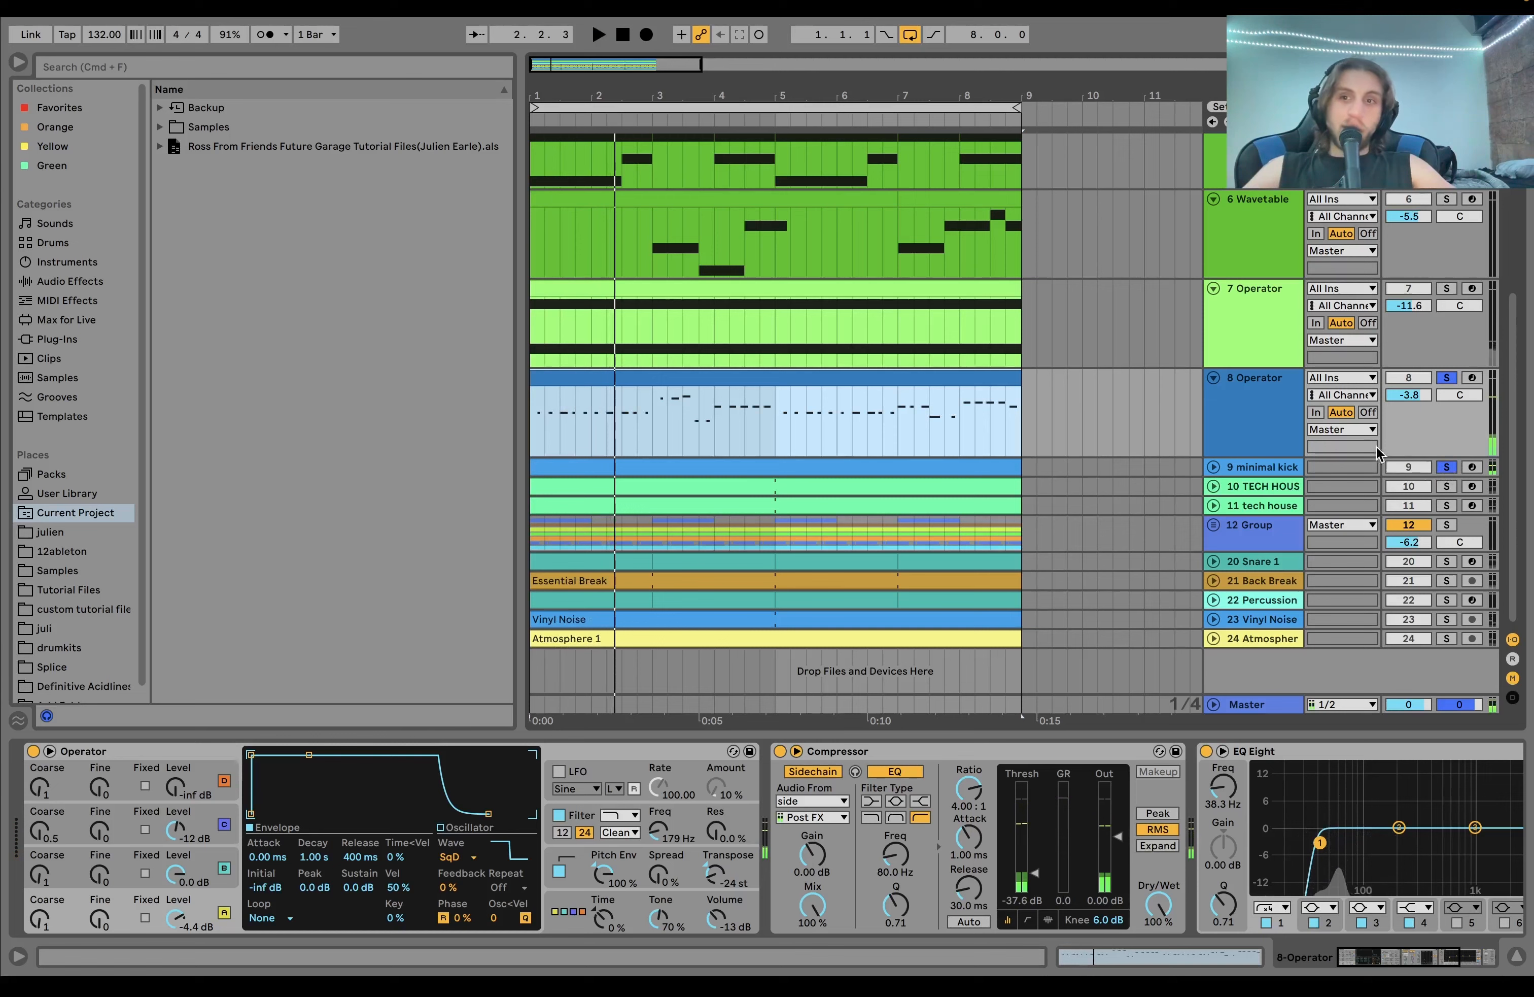
{"action": "left_click", "coordinate": [1447, 467]}
Step: Examine oscillators A, B and C, the filter and the global modulation settings of track 8's Operator
{"action": "left_click", "coordinate": [1264, 442]}
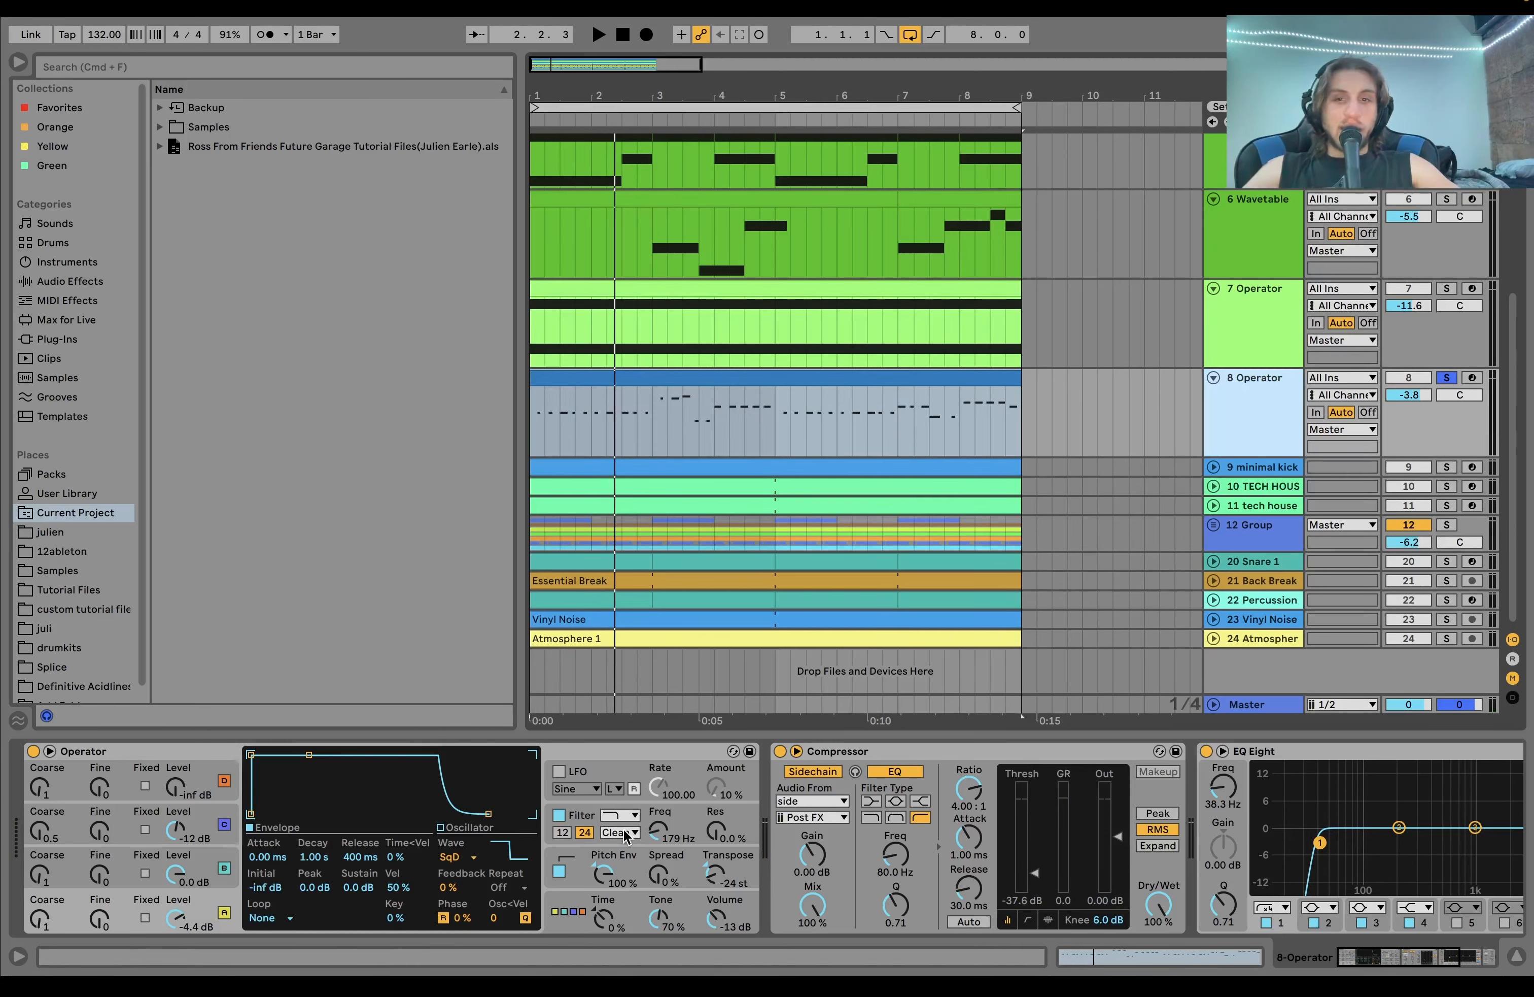
{"action": "left_click", "coordinate": [668, 376]}
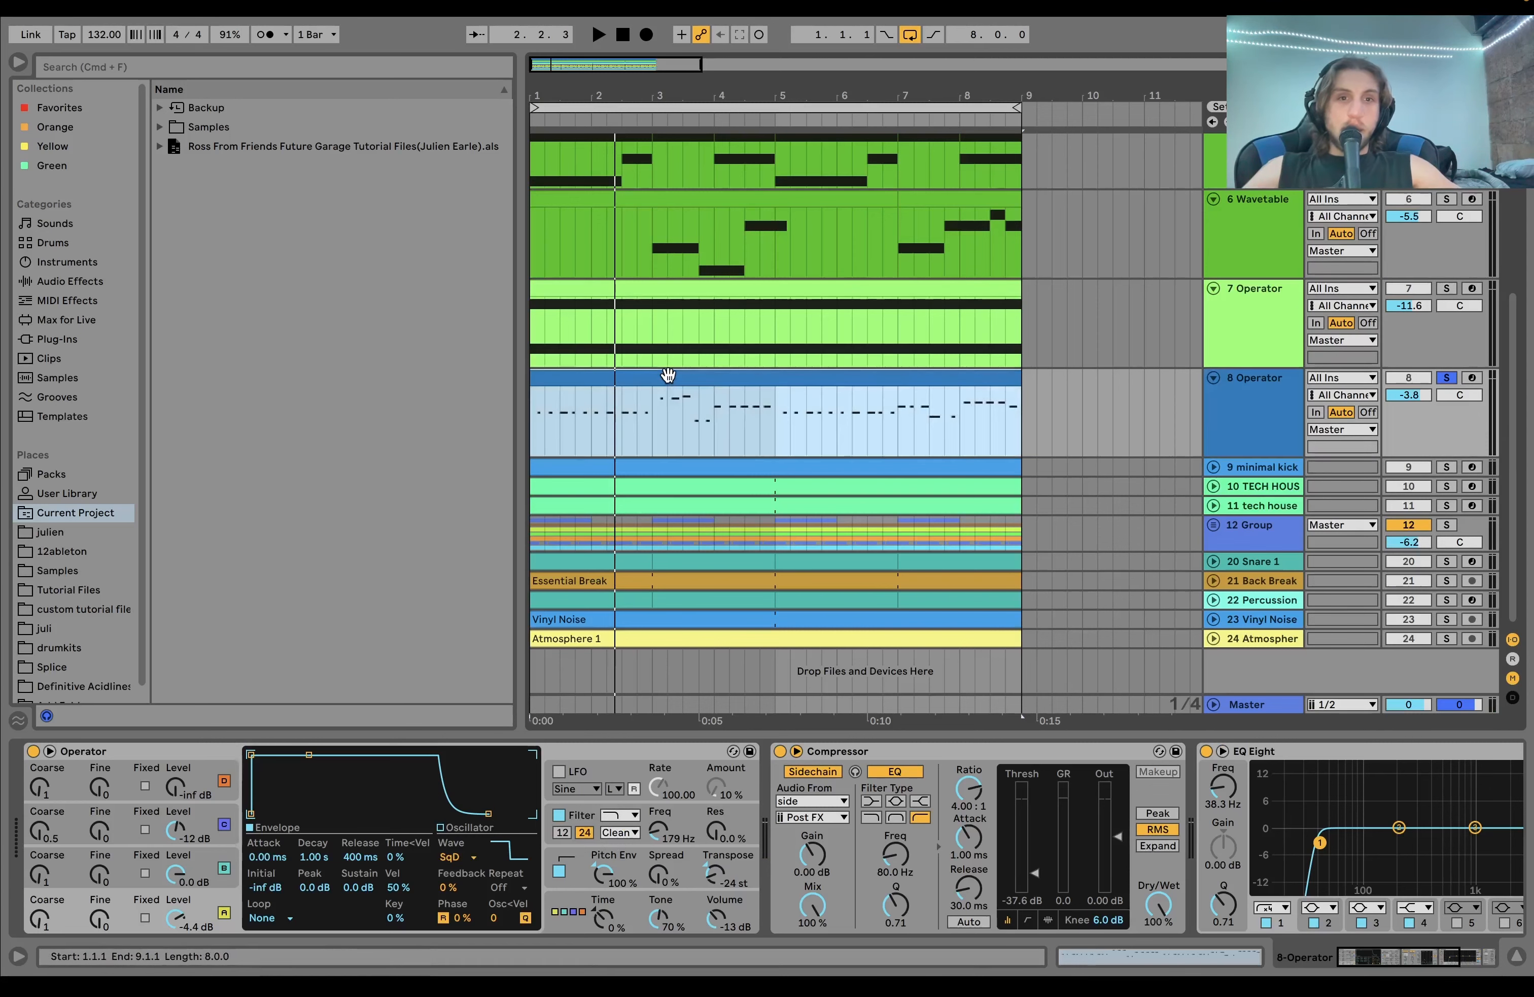
{"action": "left_click", "coordinate": [204, 916]}
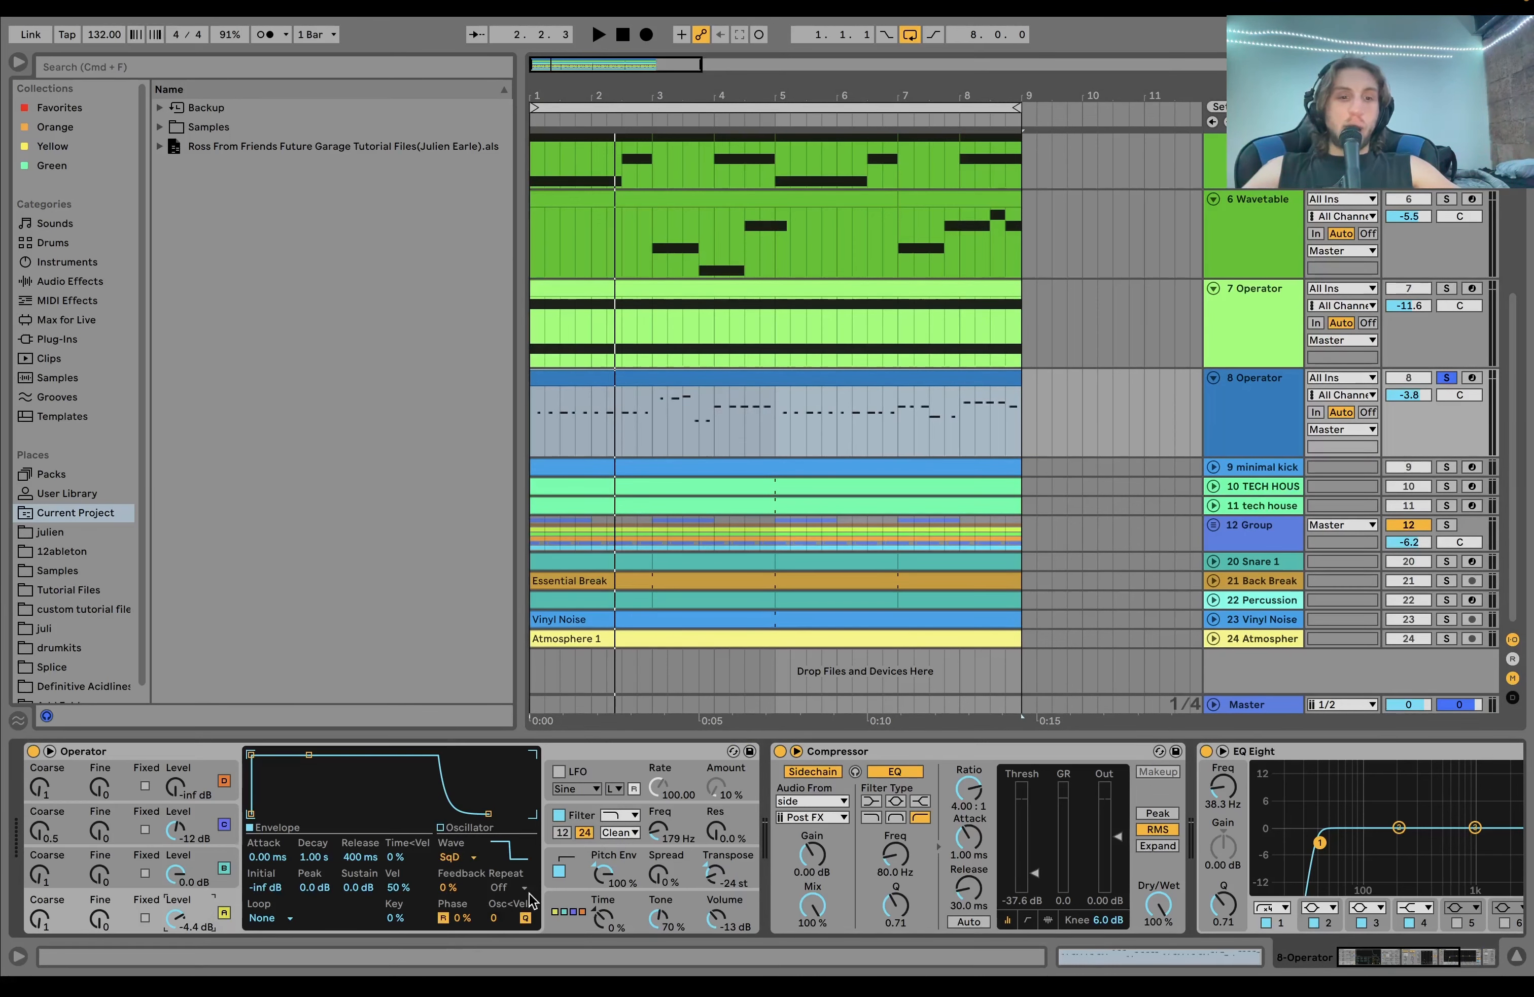
{"action": "left_click", "coordinate": [222, 867]}
{"action": "left_click", "coordinate": [222, 867]}
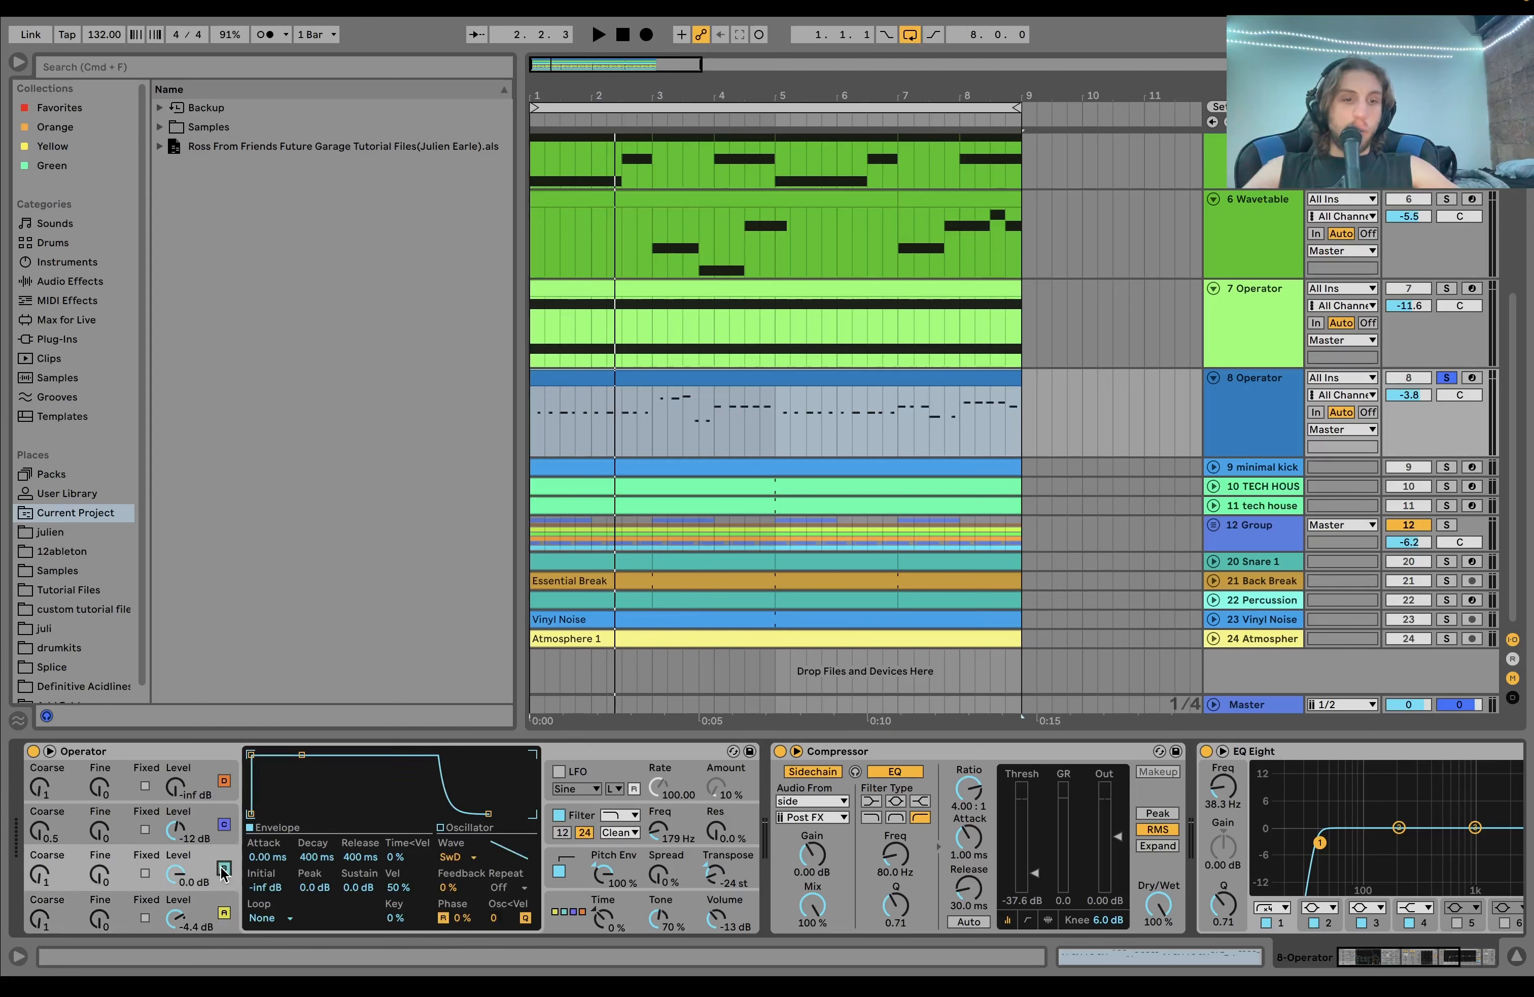
{"action": "left_click", "coordinate": [201, 839]}
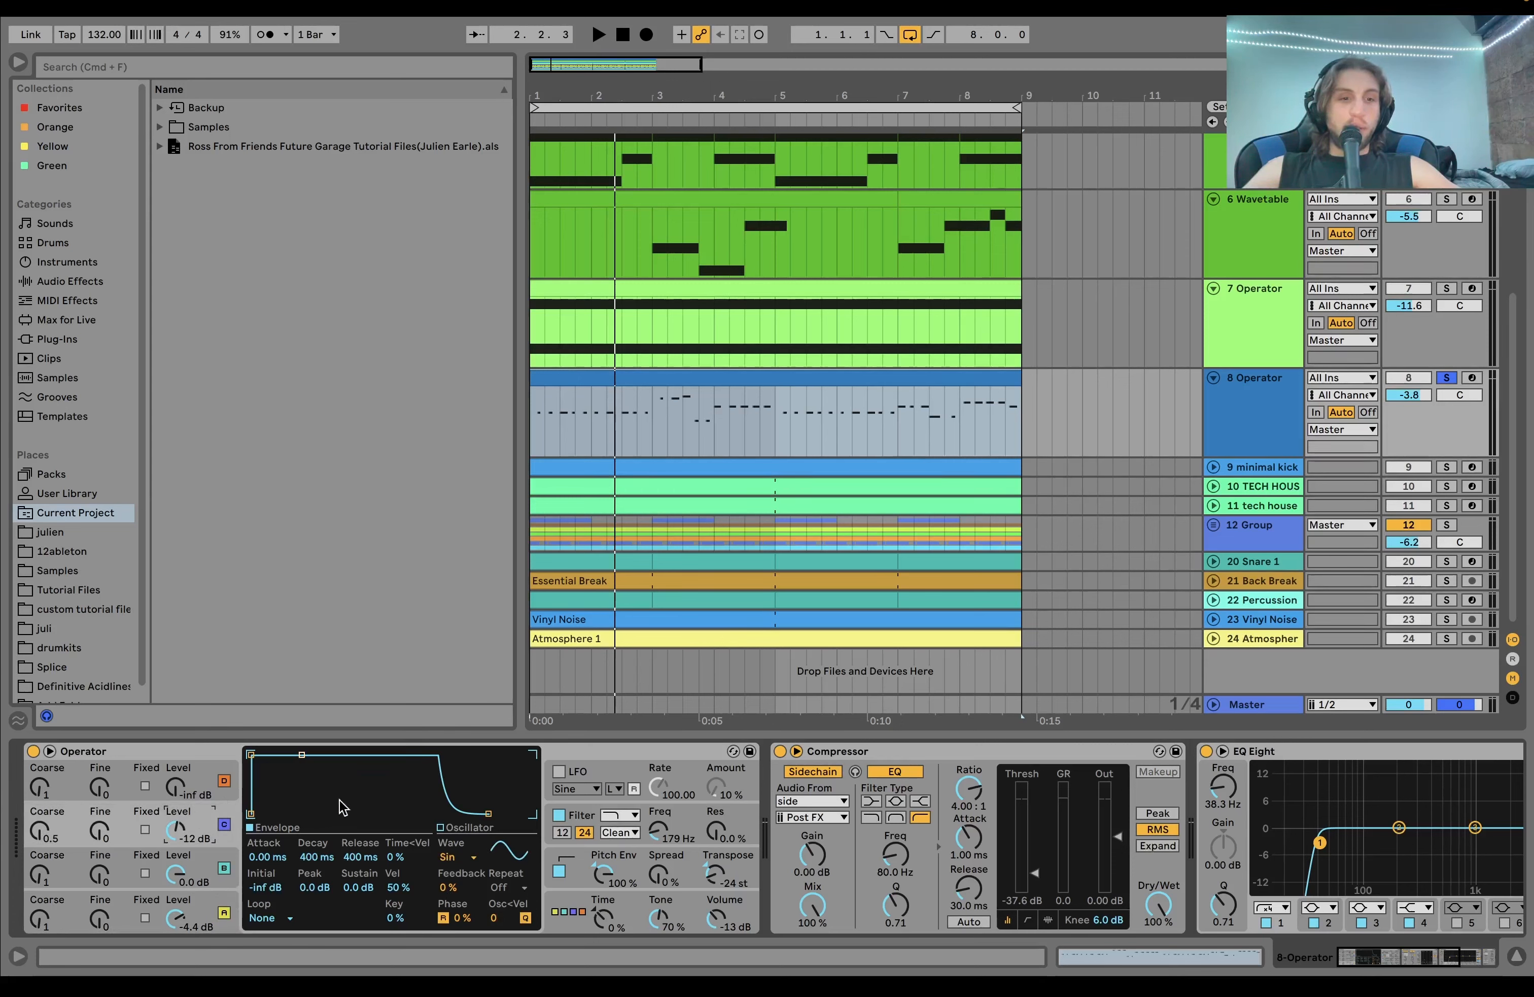
{"action": "left_click", "coordinate": [677, 832]}
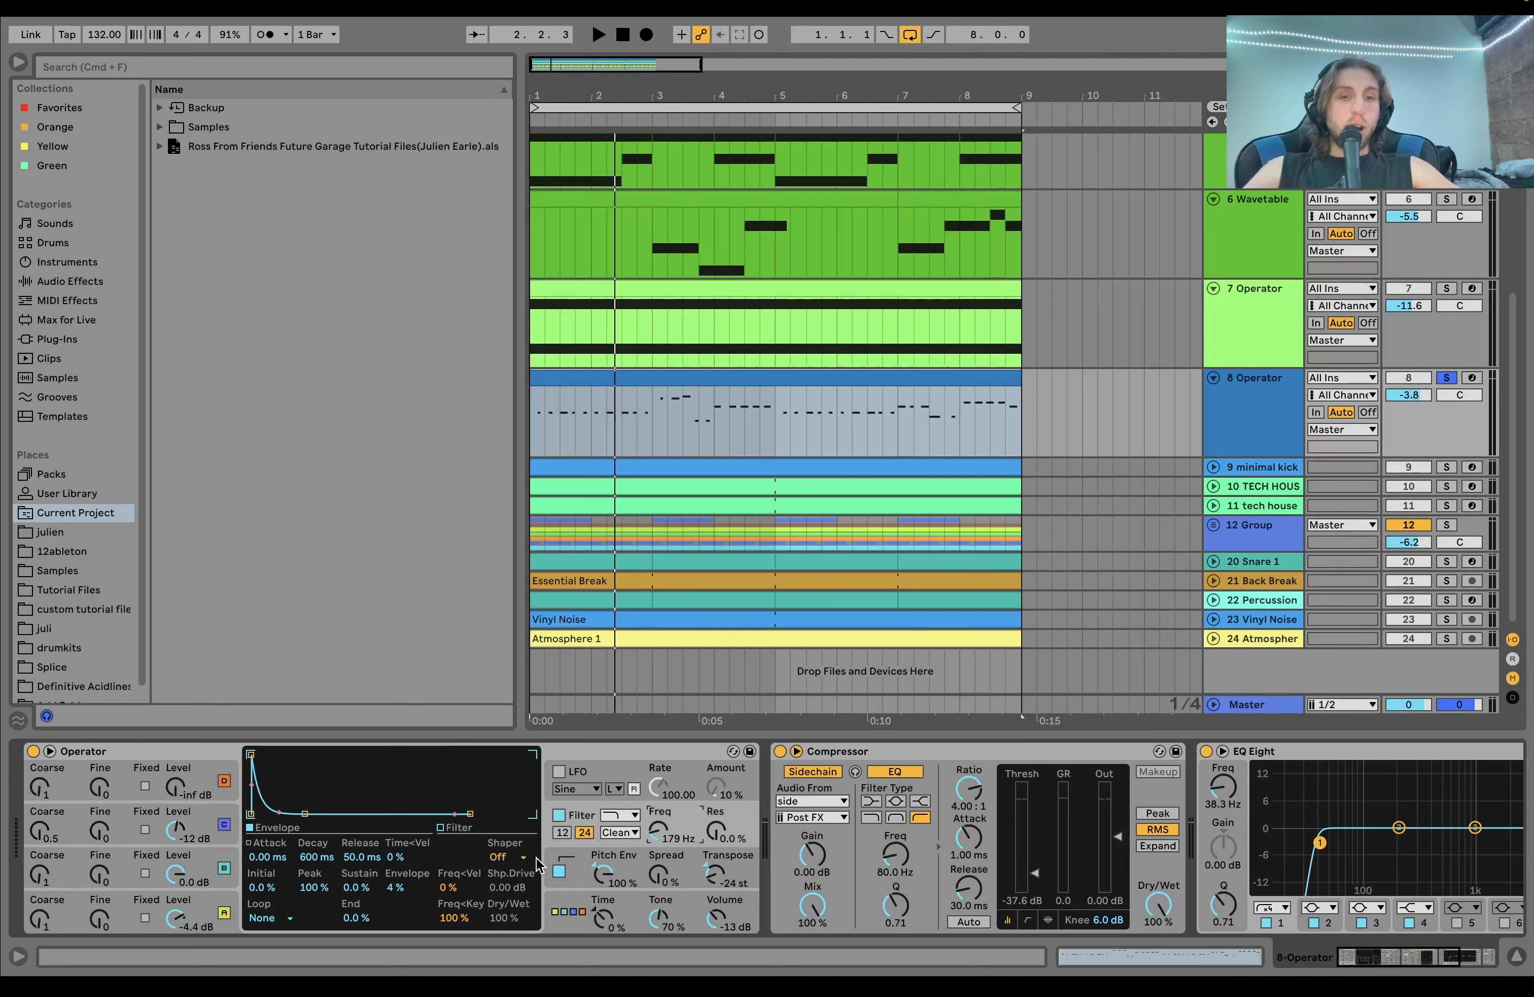
{"action": "left_click", "coordinate": [601, 926]}
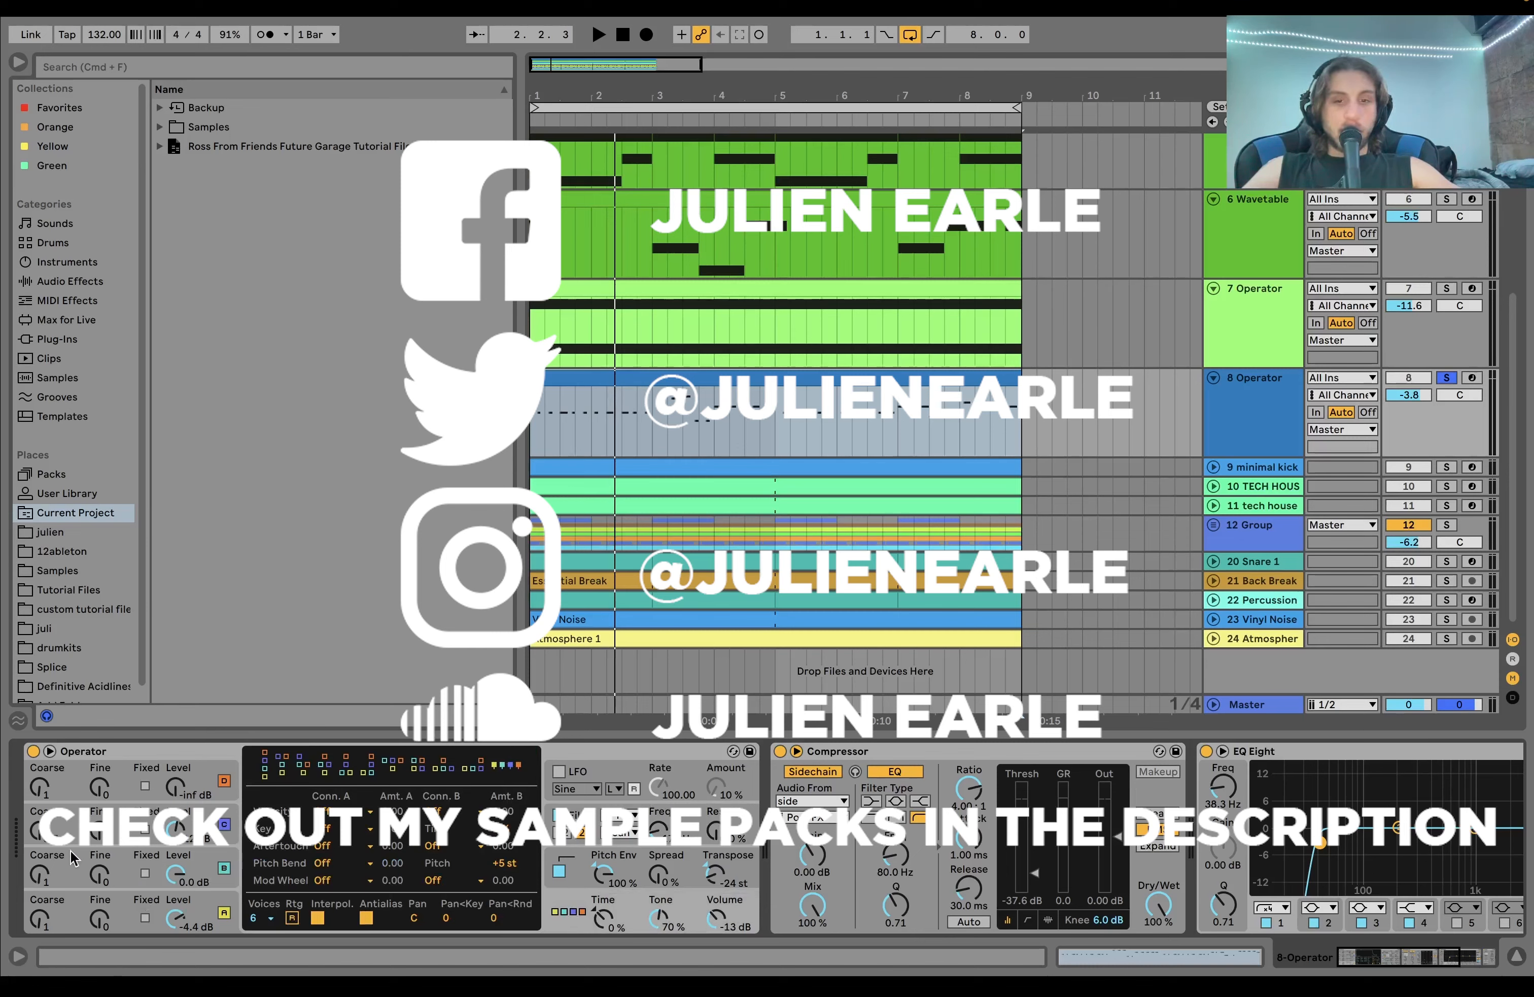
Step: Examine the Compressor and EQ Eight after Operator in track 8's device chain
{"action": "scroll", "coordinate": [297, 797], "scroll_direction": "right", "scroll_amount": 10}
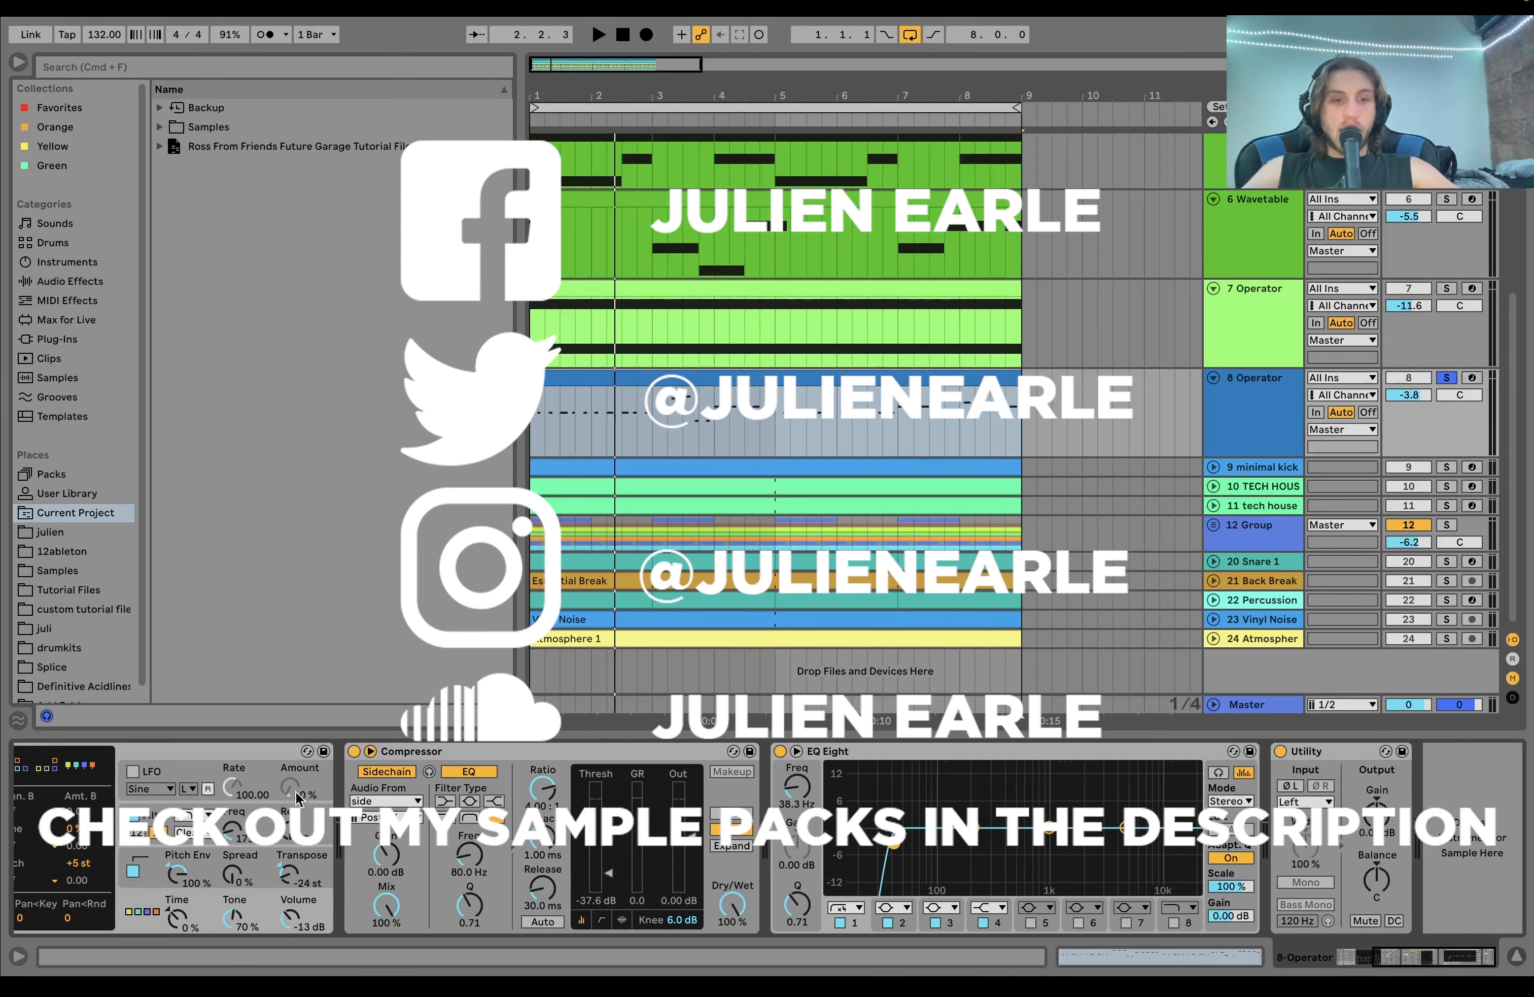
{"action": "left_click", "coordinate": [522, 752]}
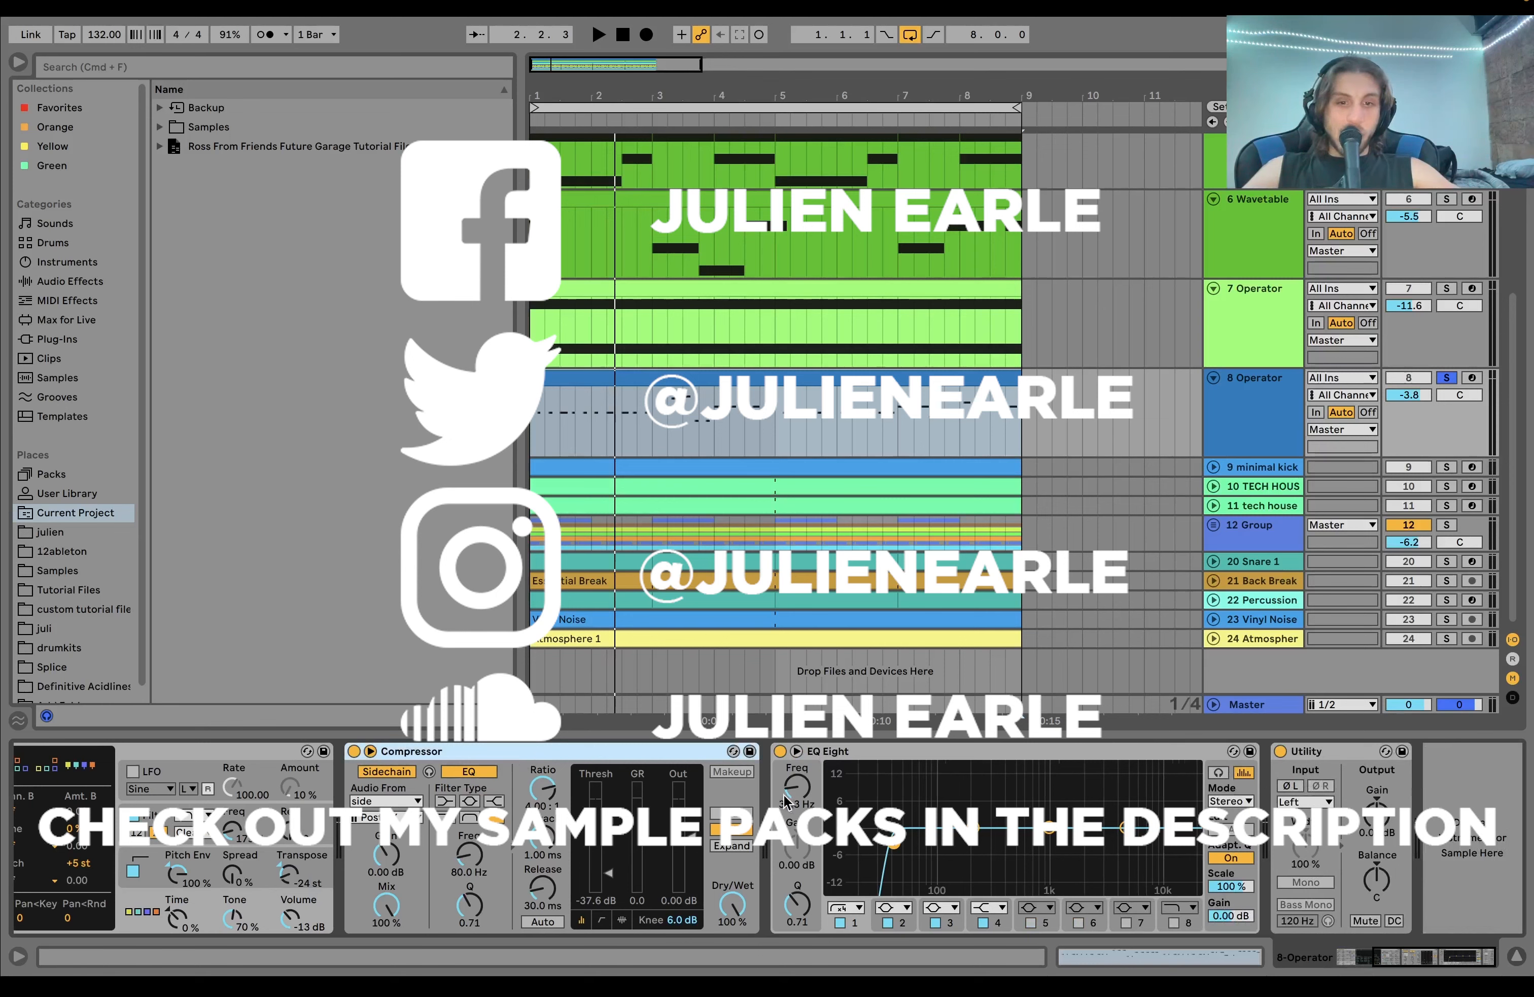
{"action": "left_click", "coordinate": [822, 753]}
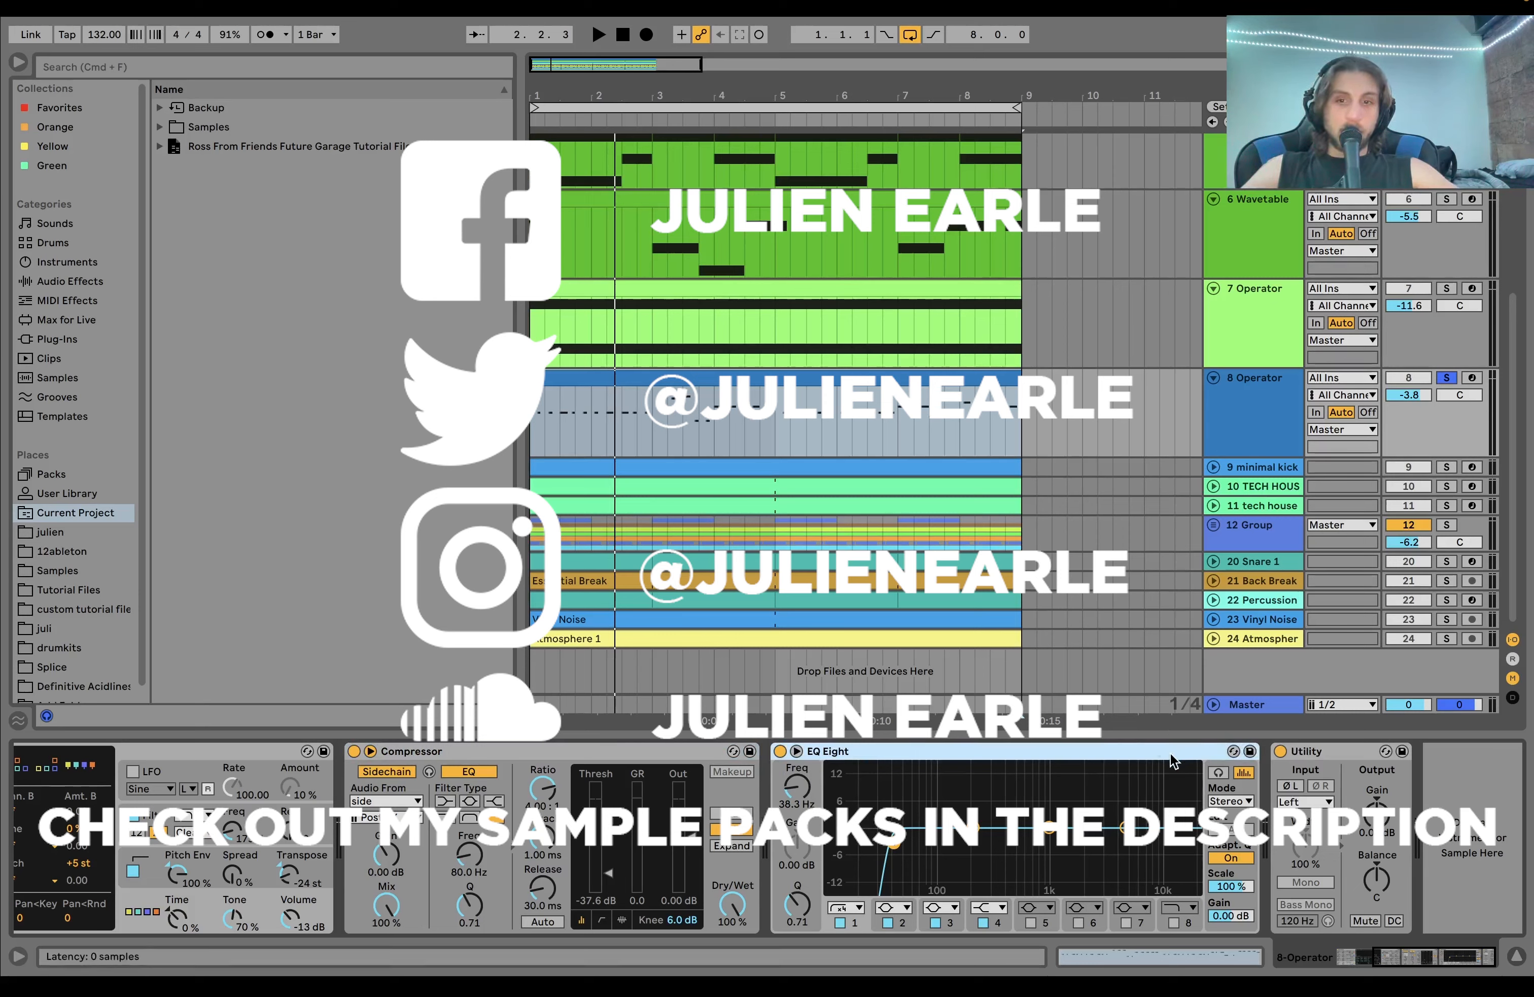
Step: Solo tracks 9 minimal kick through 24 Atmosphere together and play the drums, viewing the TECH HOUSE hat and minimal kick samplers
{"action": "left_click", "coordinate": [1269, 465]}
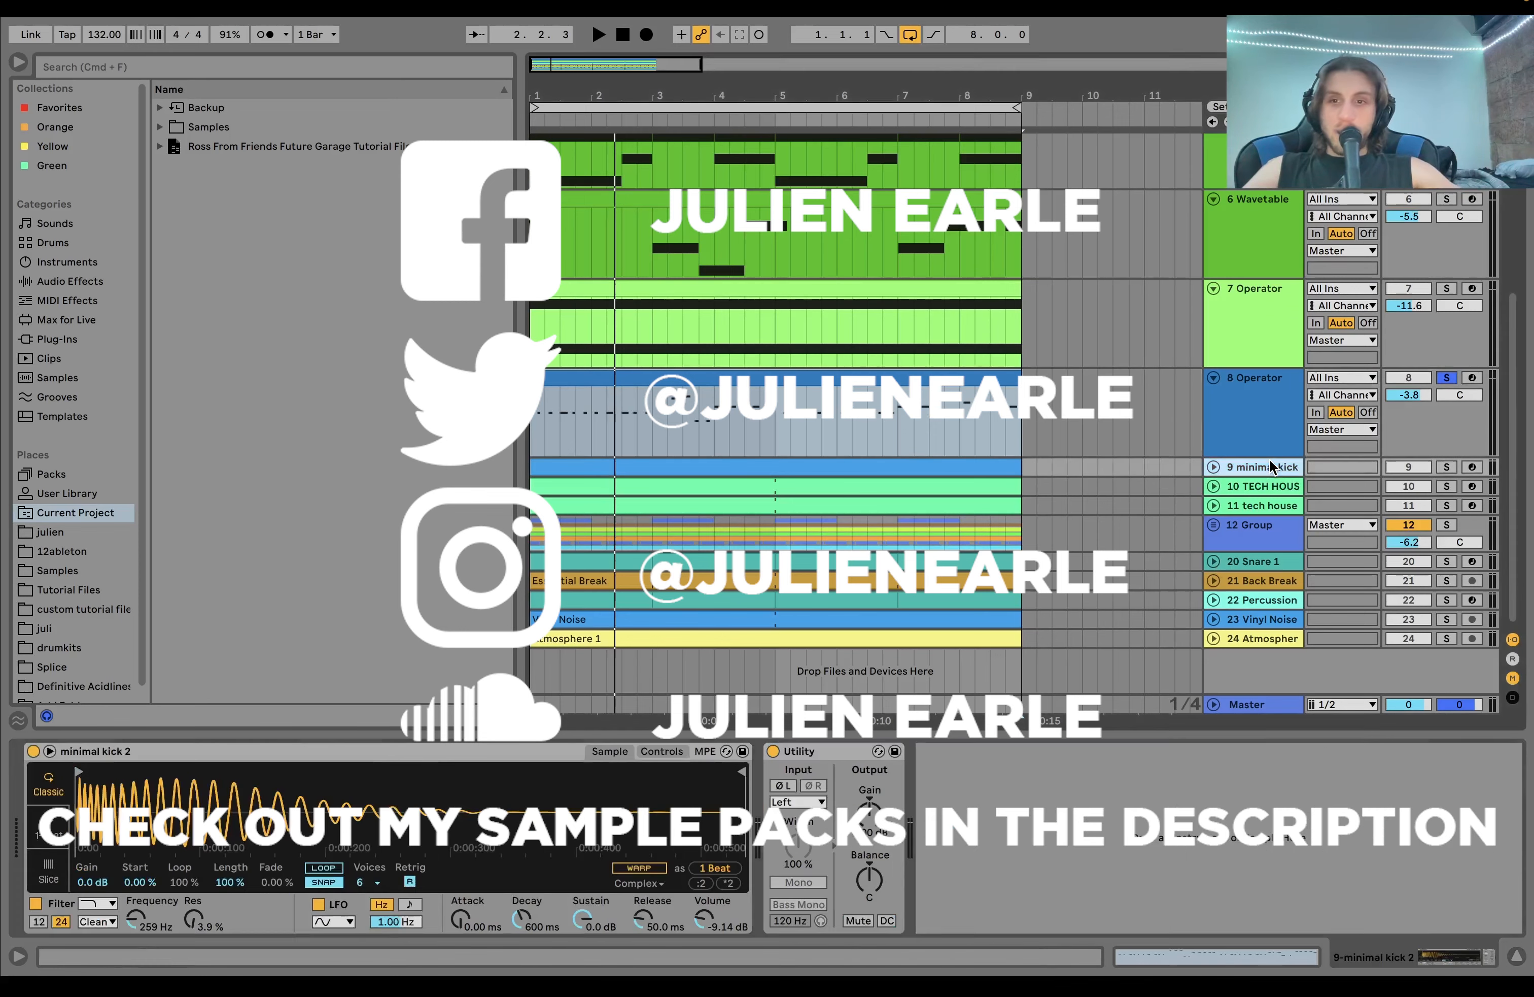
{"action": "left_click", "coordinate": [1272, 636], "text": "shift"}
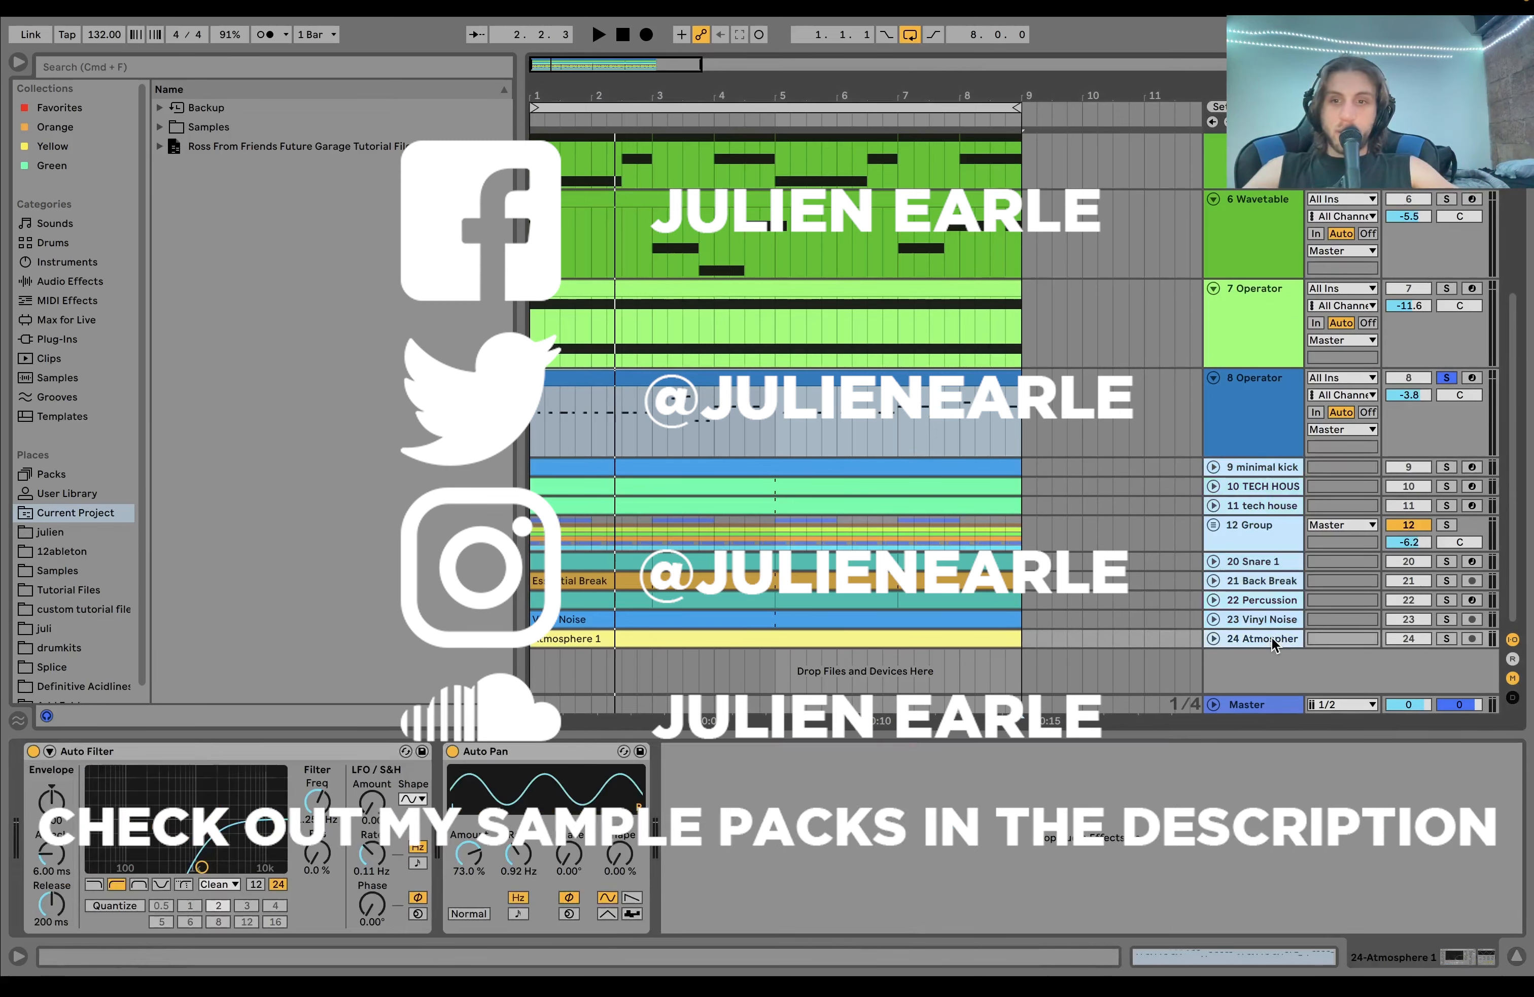
{"action": "left_click", "coordinate": [1448, 467]}
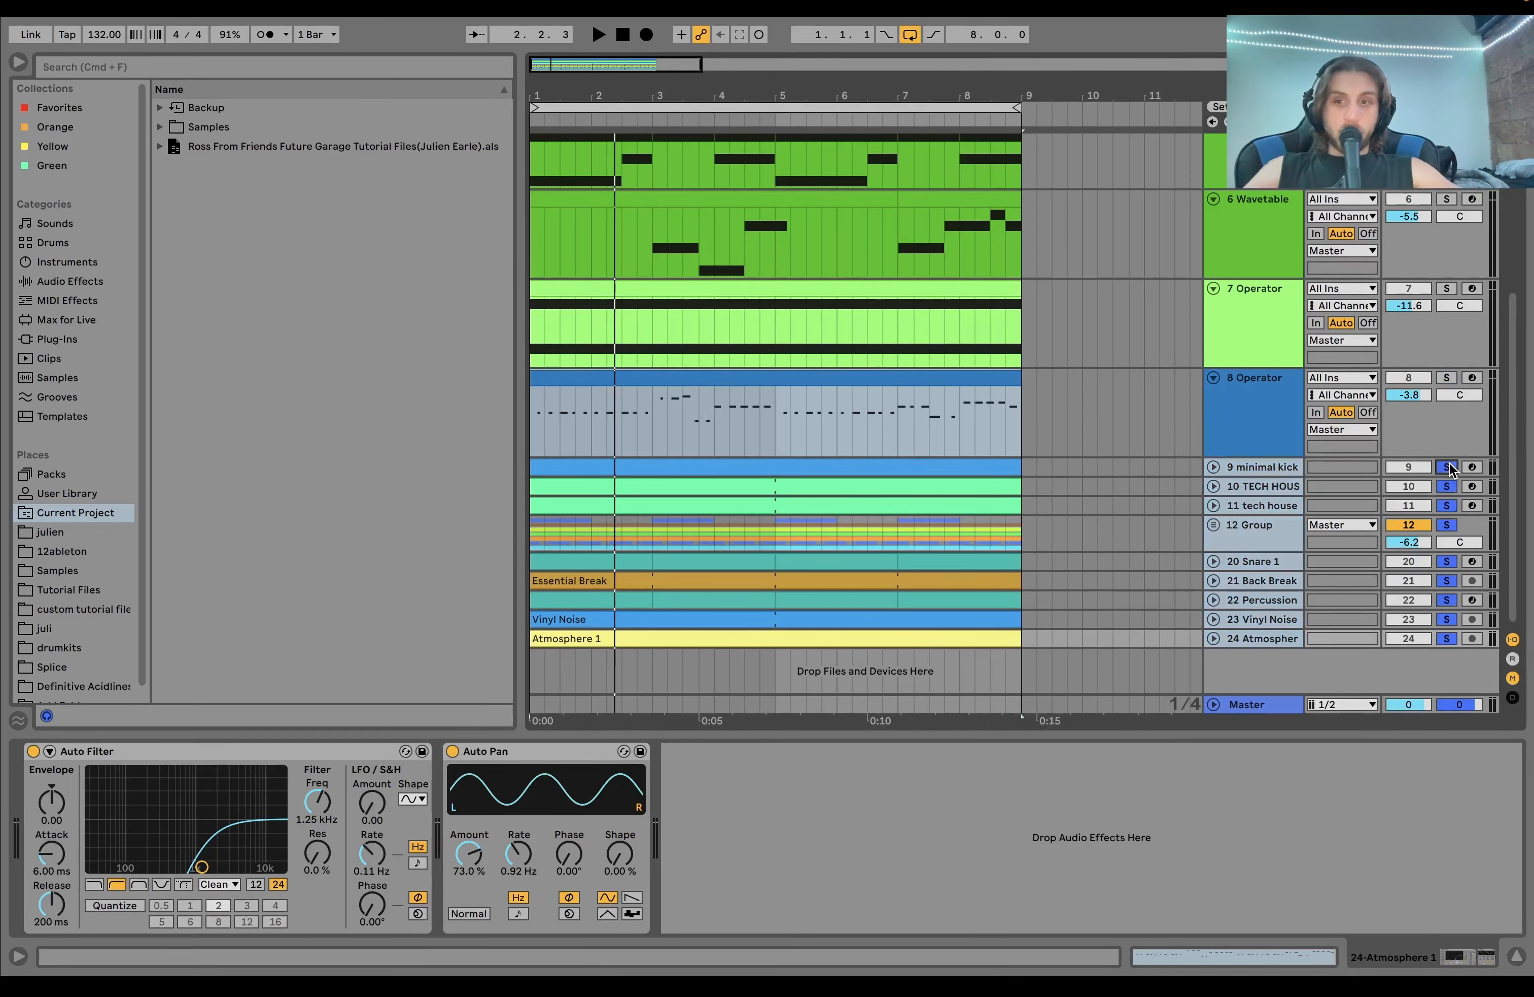
{"action": "key", "text": "space"}
{"action": "left_click", "coordinate": [1265, 485]}
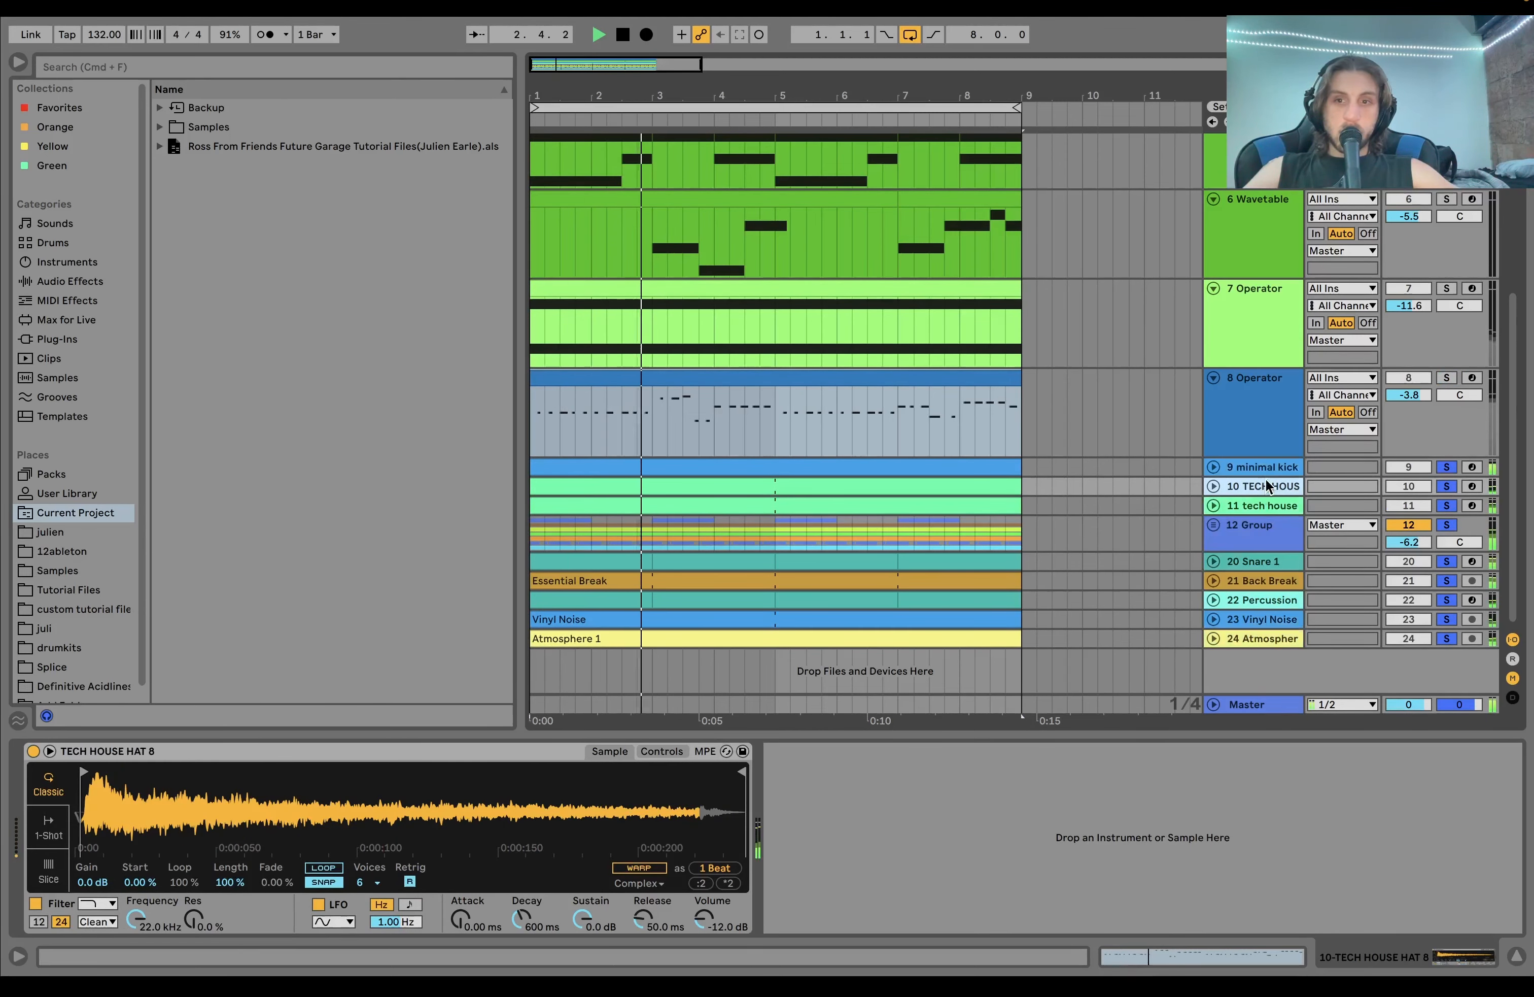
{"action": "left_click", "coordinate": [1265, 468]}
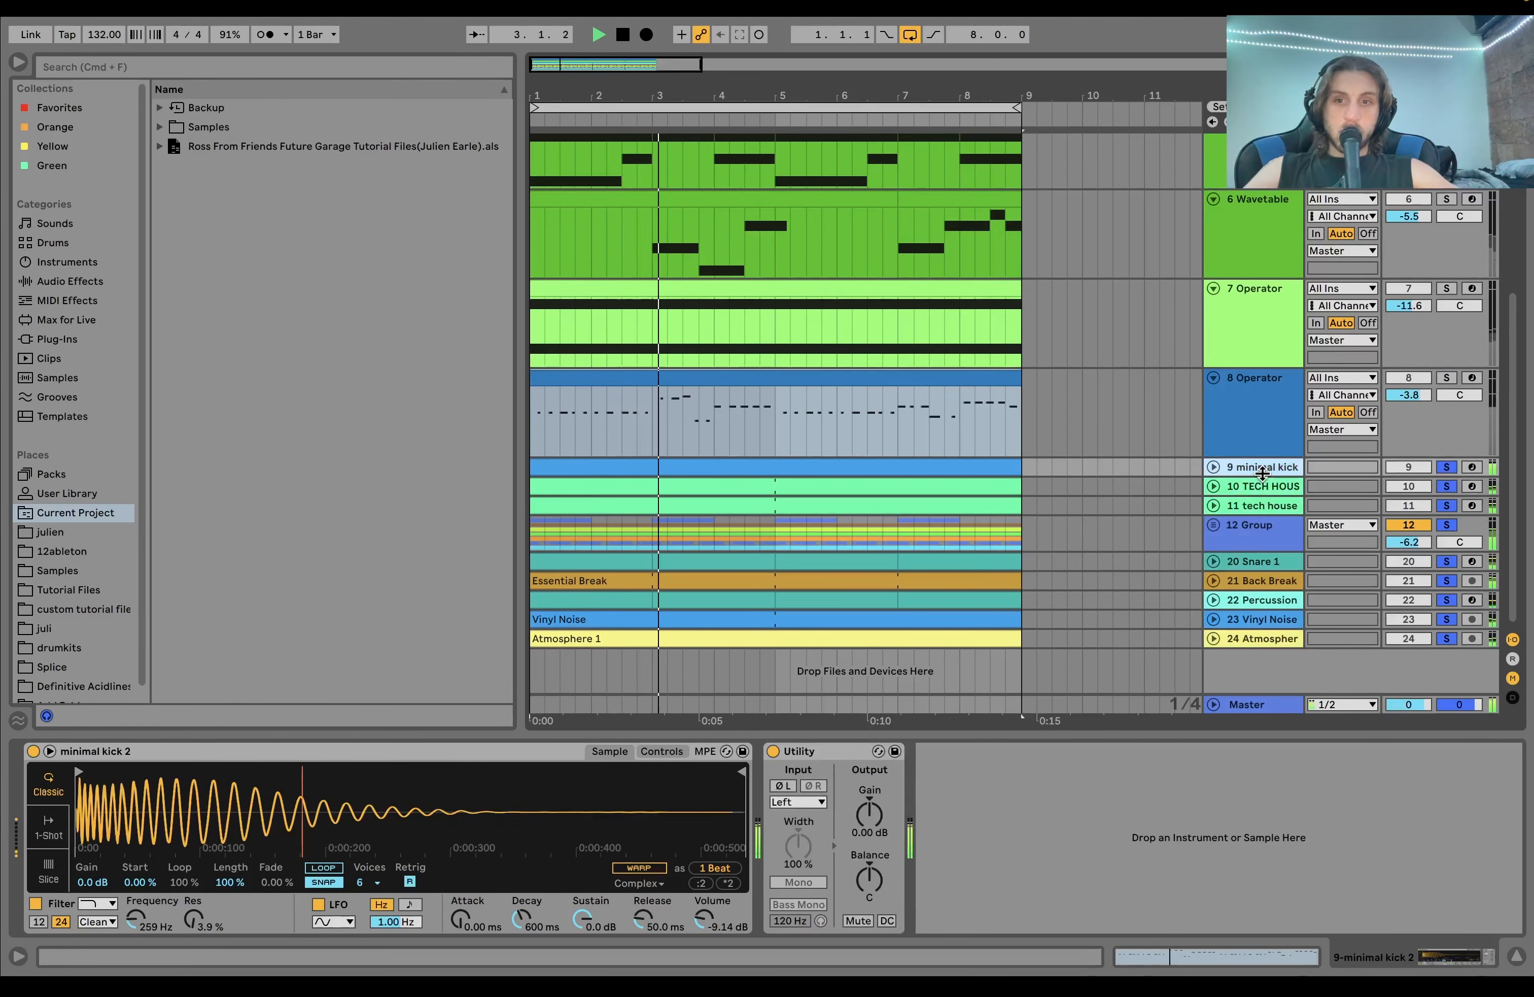
{"action": "key", "text": "space"}
Step: Reduce the solo to track 9 minimal kick, play it from the start and unfold the track
{"action": "left_click", "coordinate": [1447, 467]}
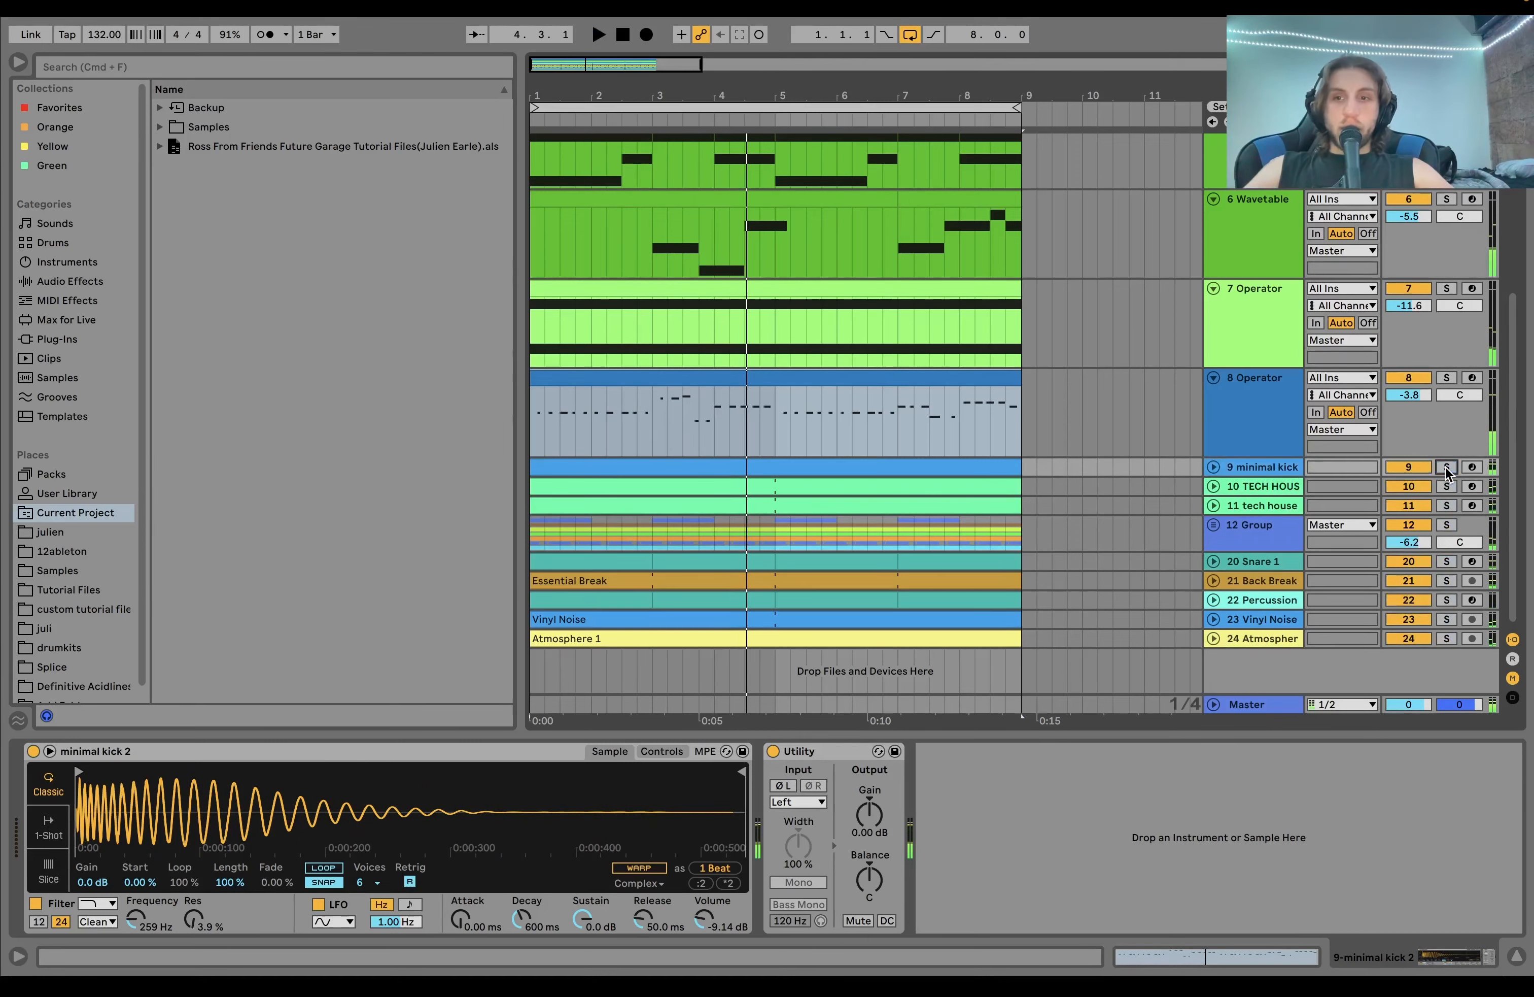
{"action": "left_click", "coordinate": [1447, 467]}
{"action": "key", "text": "space"}
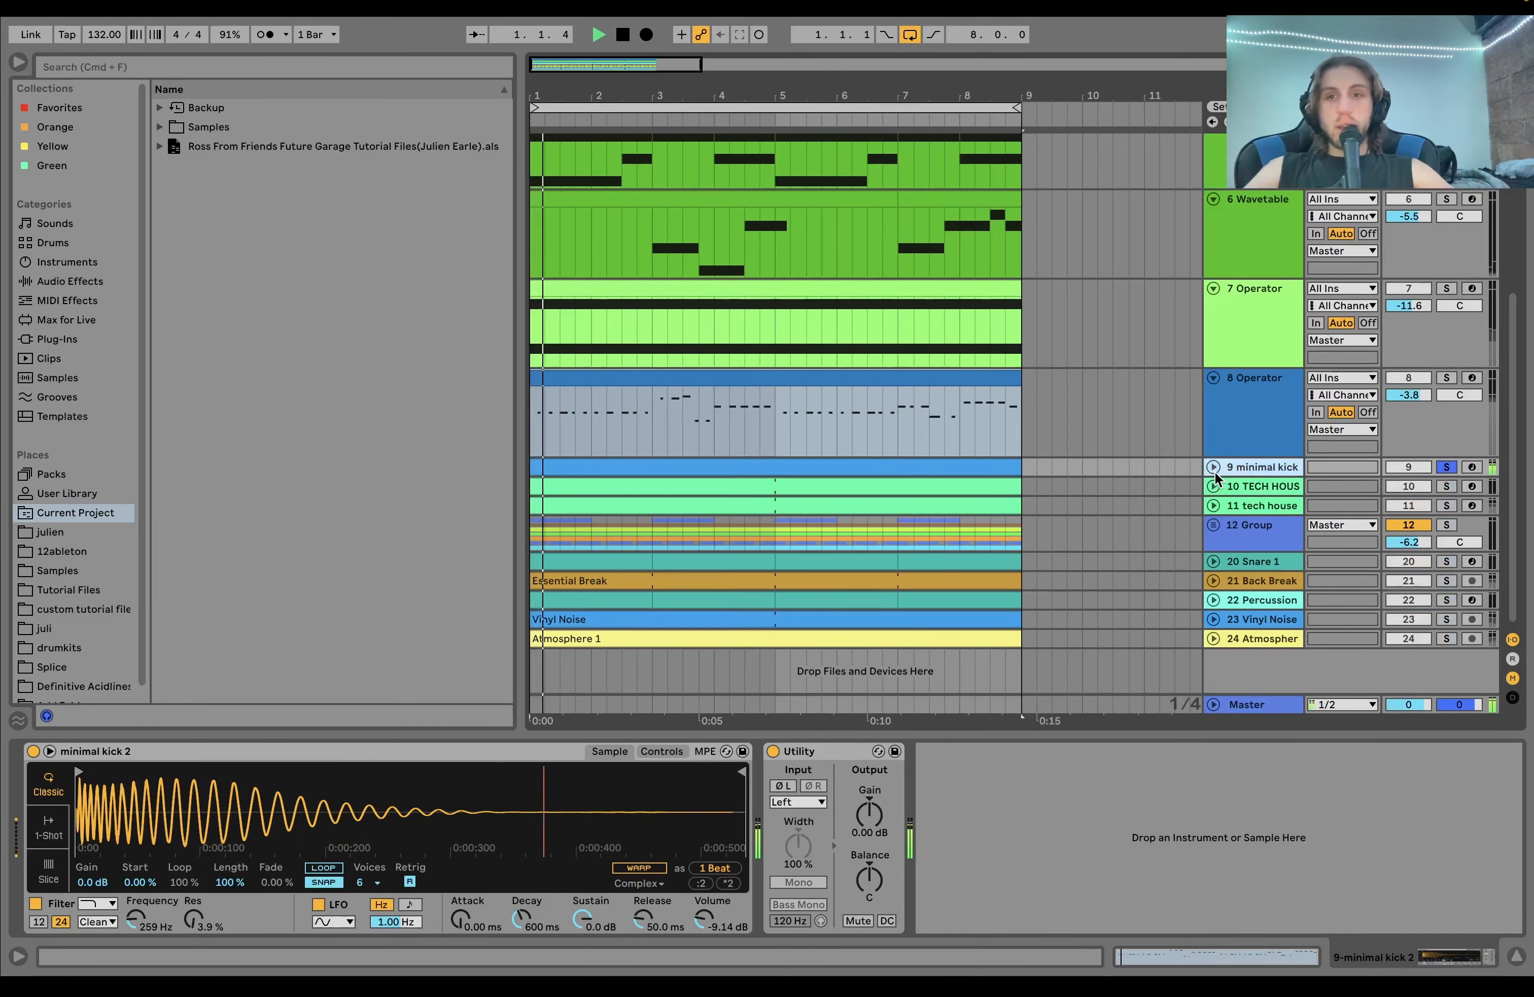
{"action": "left_click", "coordinate": [1214, 467]}
{"action": "key", "text": "space"}
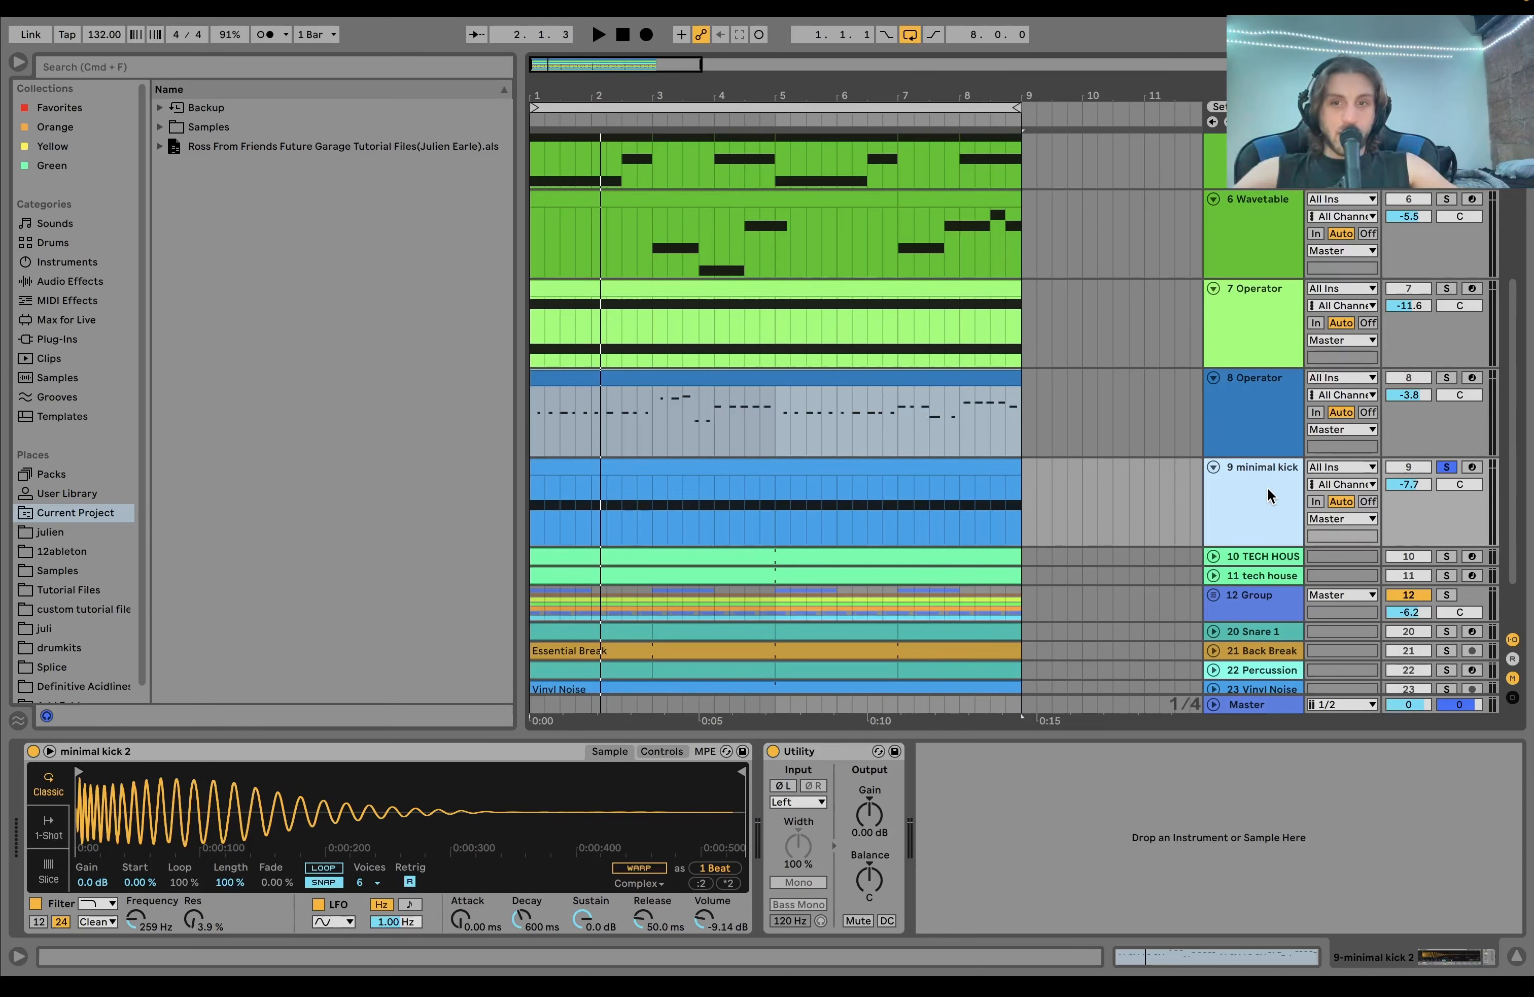
Step: Play the soloed kick again, switching its solo off to compare it with the full mix and back on
{"action": "key", "text": "space"}
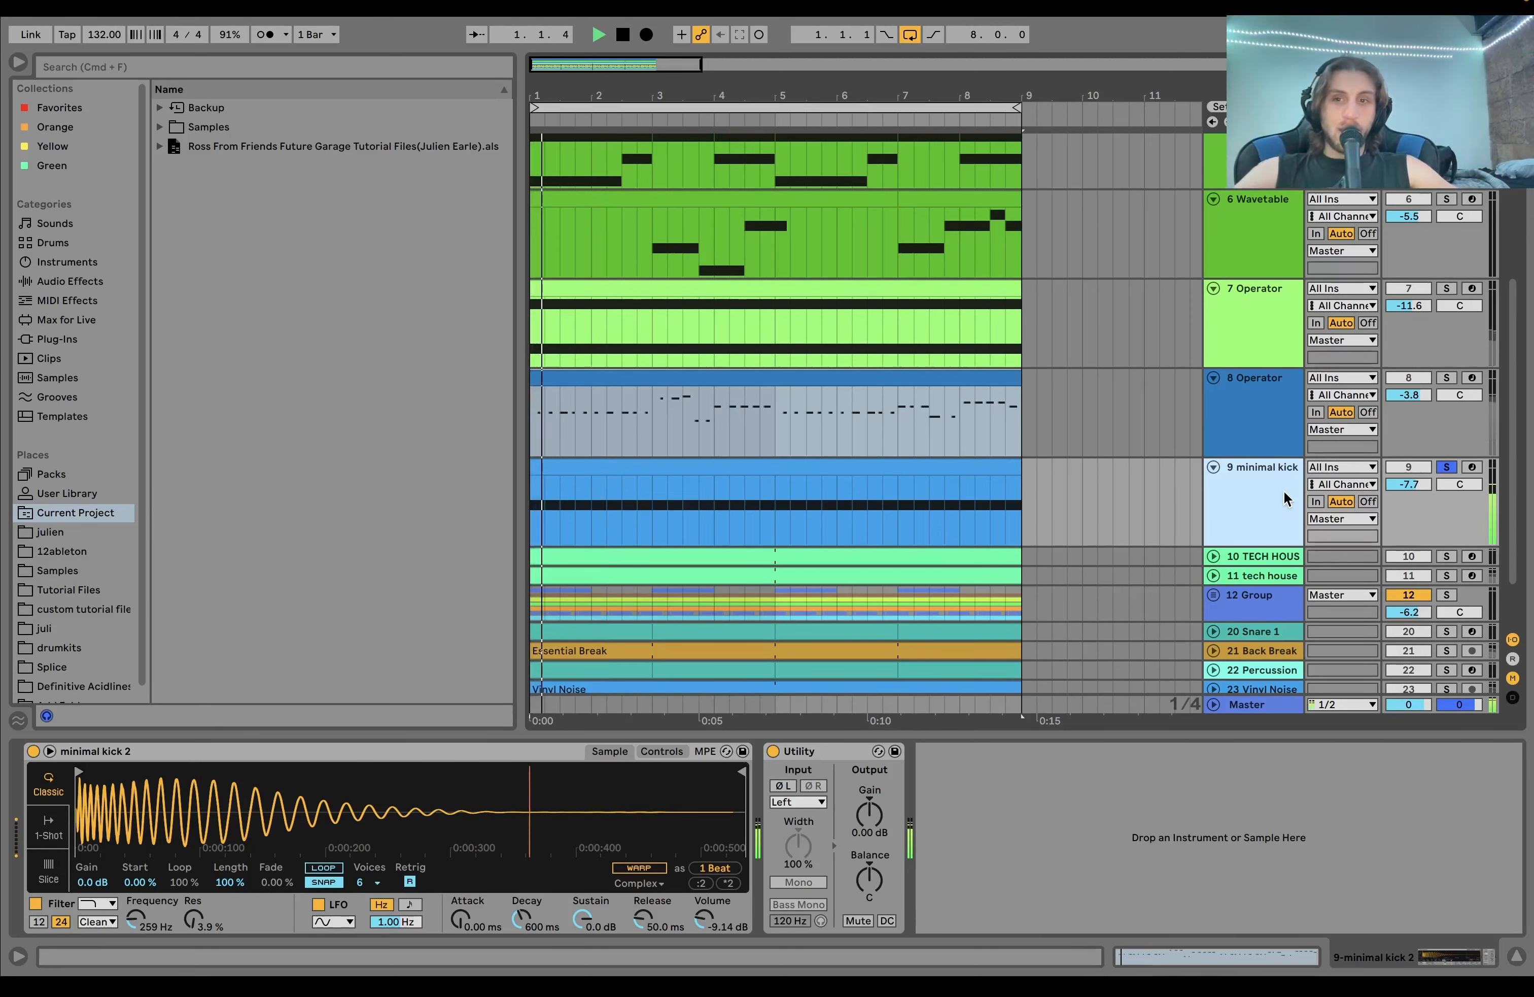
{"action": "left_click", "coordinate": [1446, 467]}
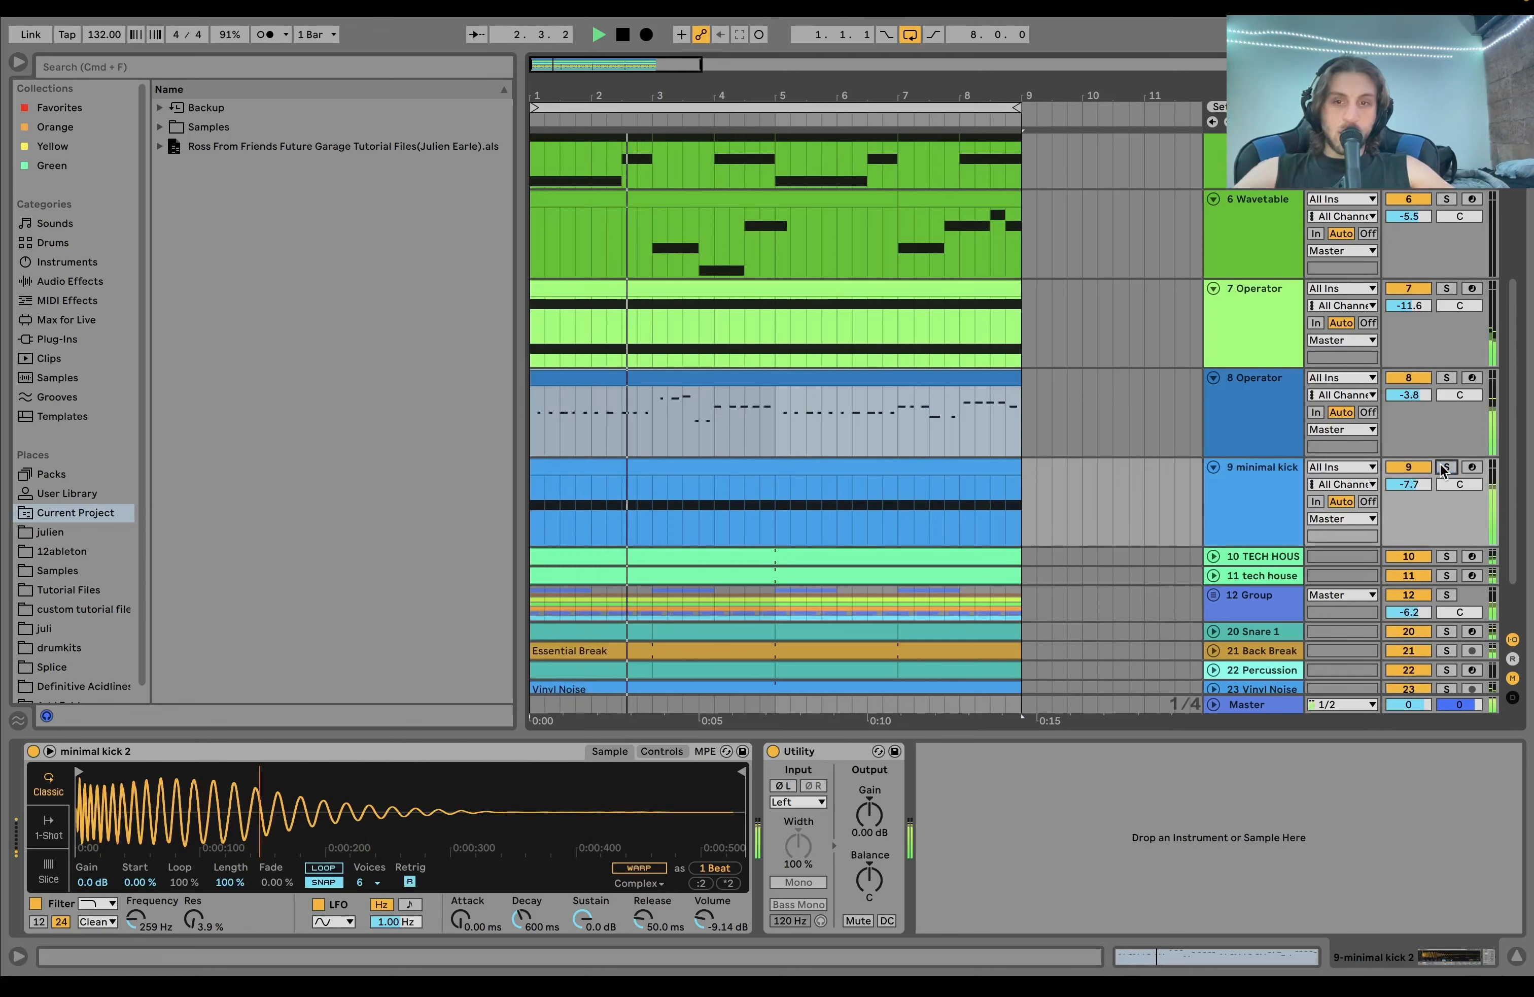
{"action": "key", "text": "space"}
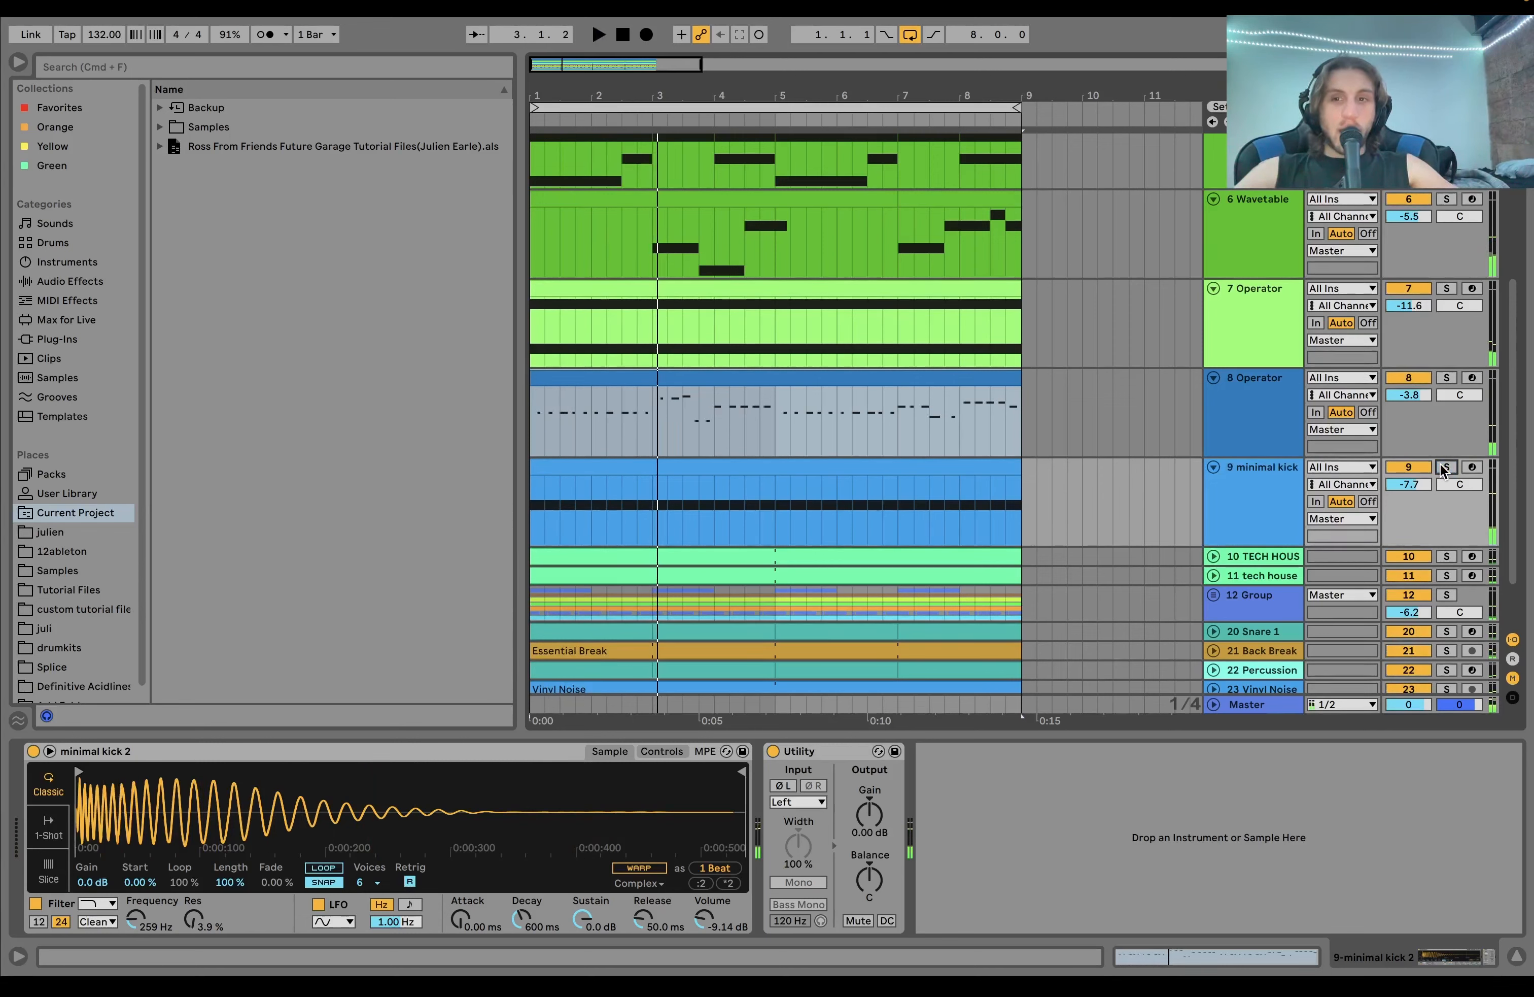
{"action": "left_click", "coordinate": [1447, 467]}
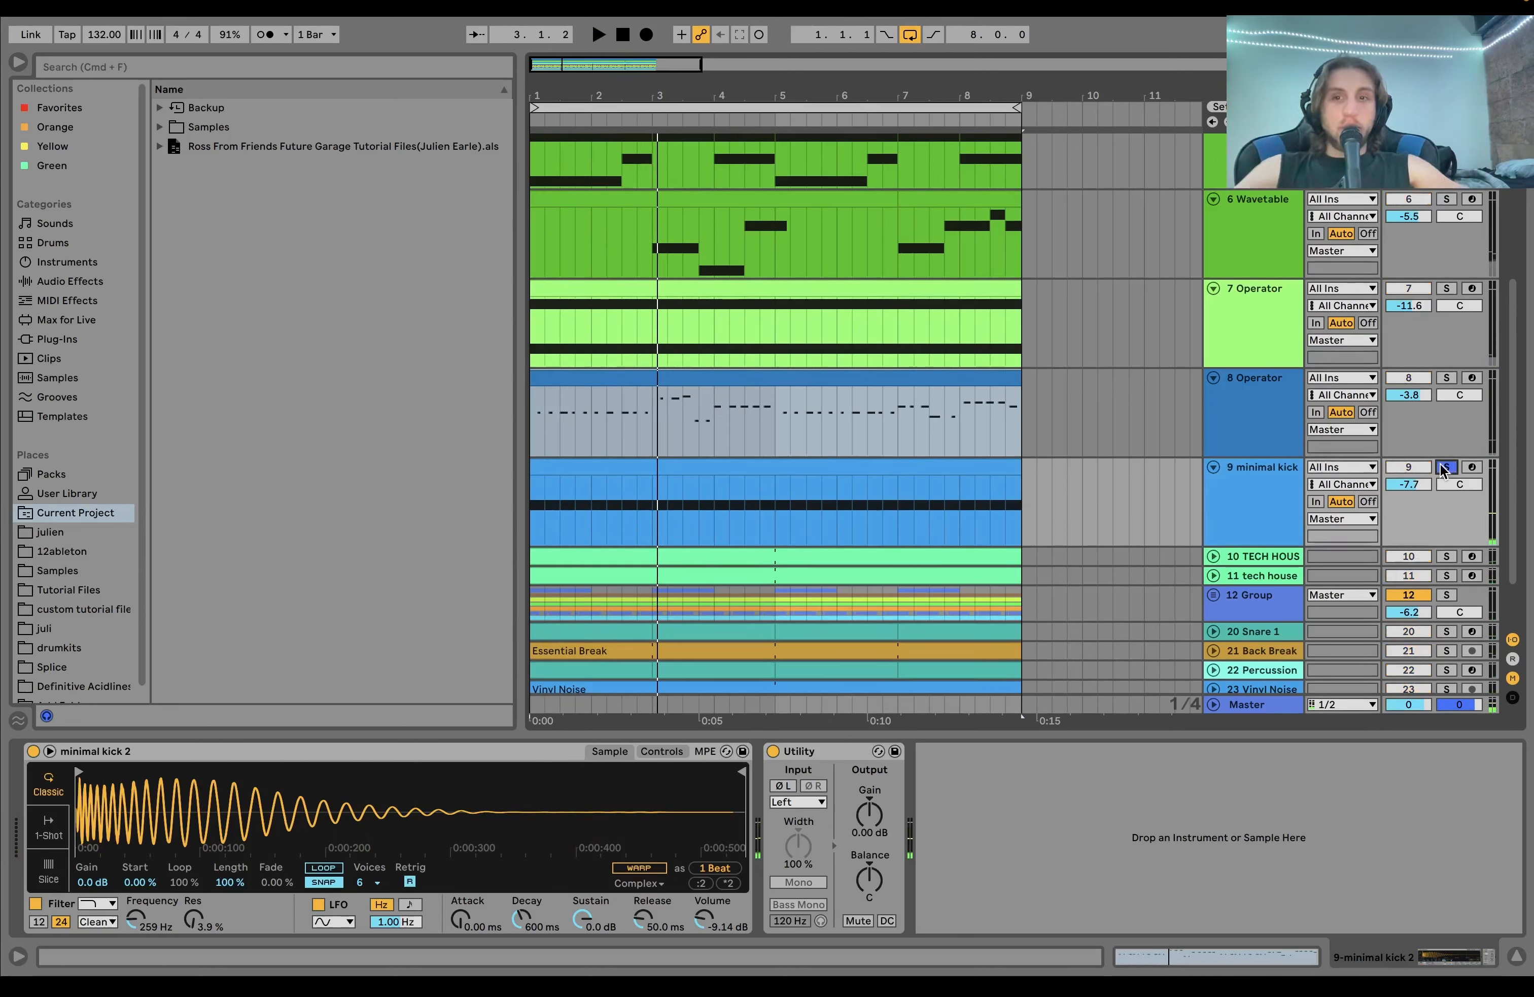
Step: Unfold track 11 tech house and play the kick from the start with tracks 11 and 20 Snare 1 added to the solo
{"action": "left_click", "coordinate": [1212, 573]}
{"action": "scroll", "coordinate": [1213, 571], "scroll_direction": "down", "scroll_amount": 3}
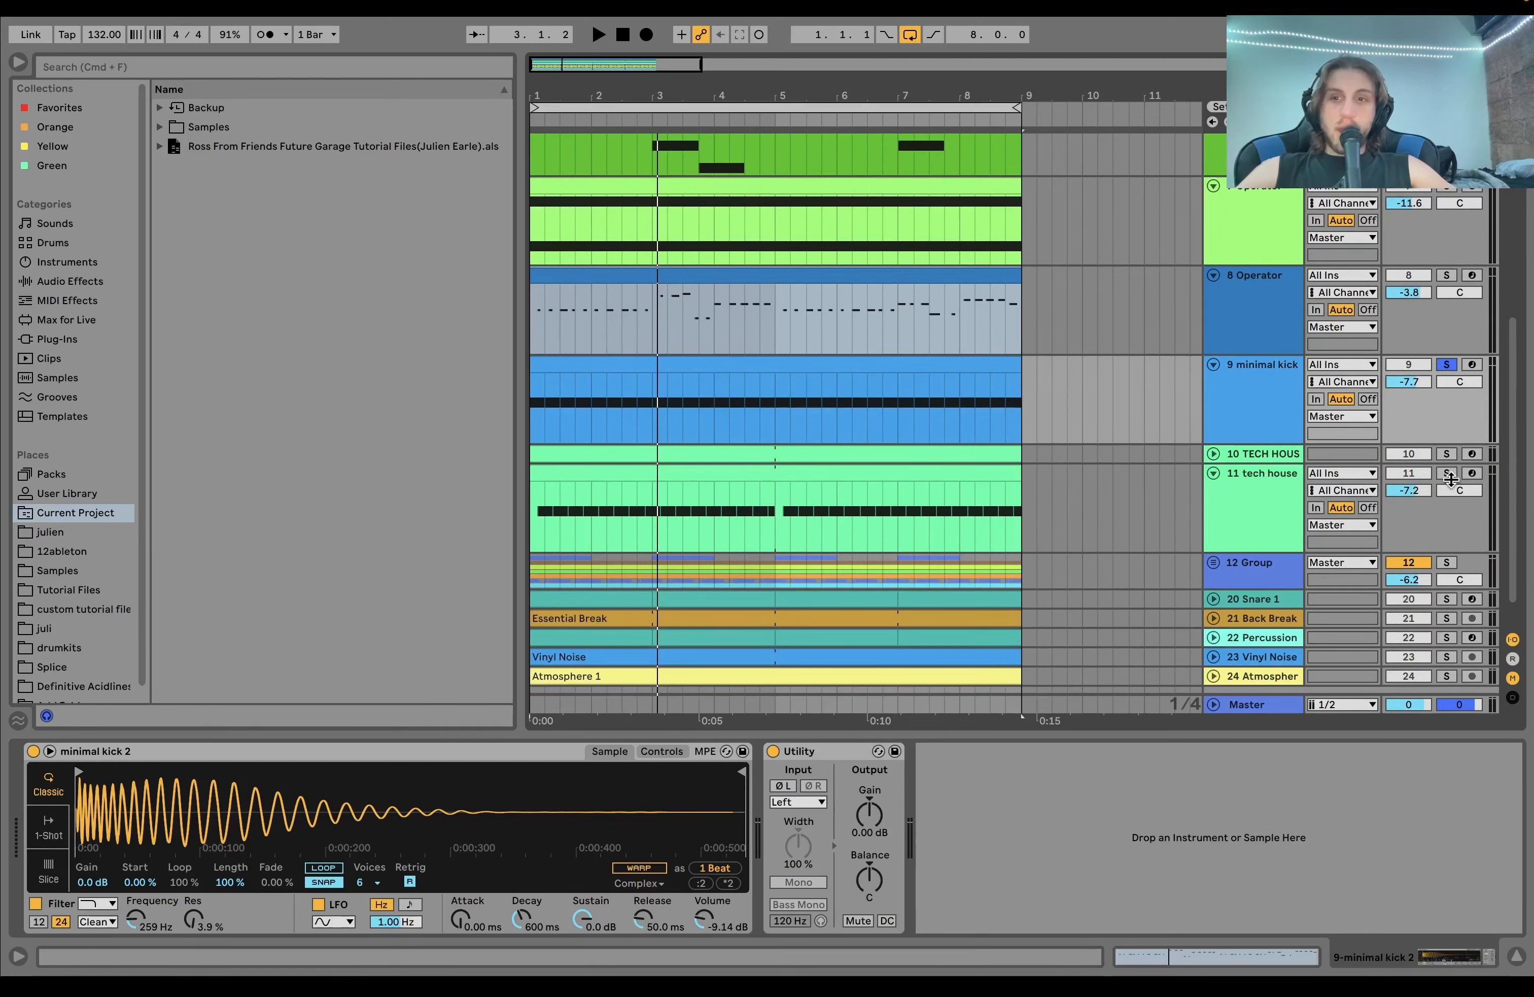
{"action": "key", "text": "space"}
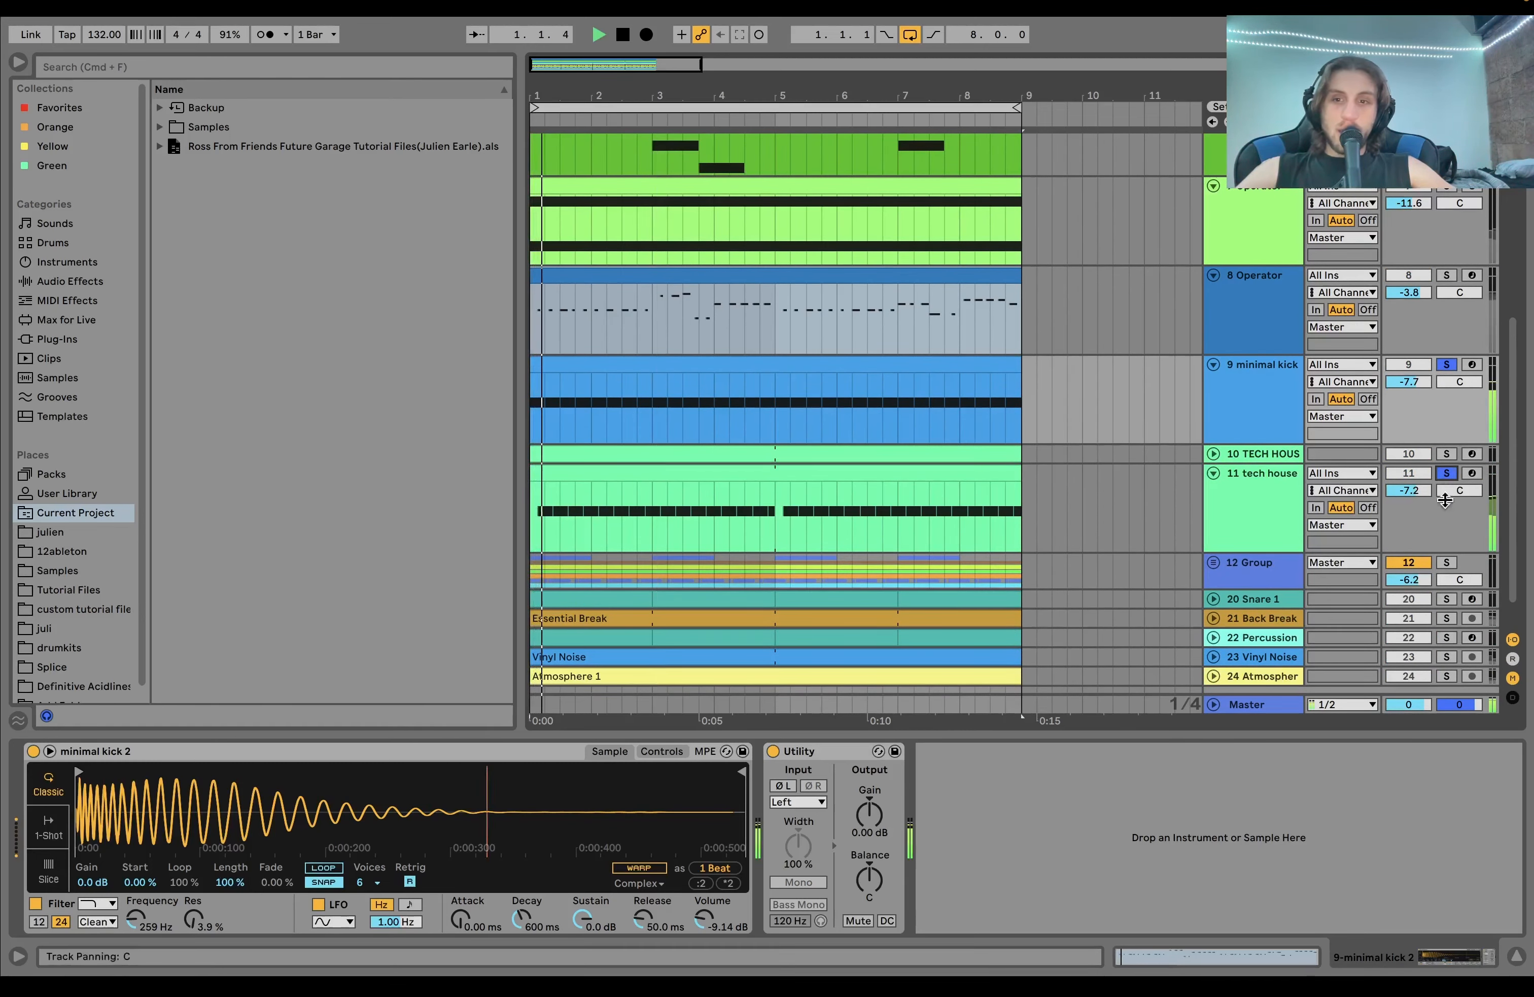
{"action": "left_click", "coordinate": [1446, 599]}
{"action": "scroll", "coordinate": [1445, 599], "scroll_direction": "down", "scroll_amount": 1}
{"action": "key", "text": "space"}
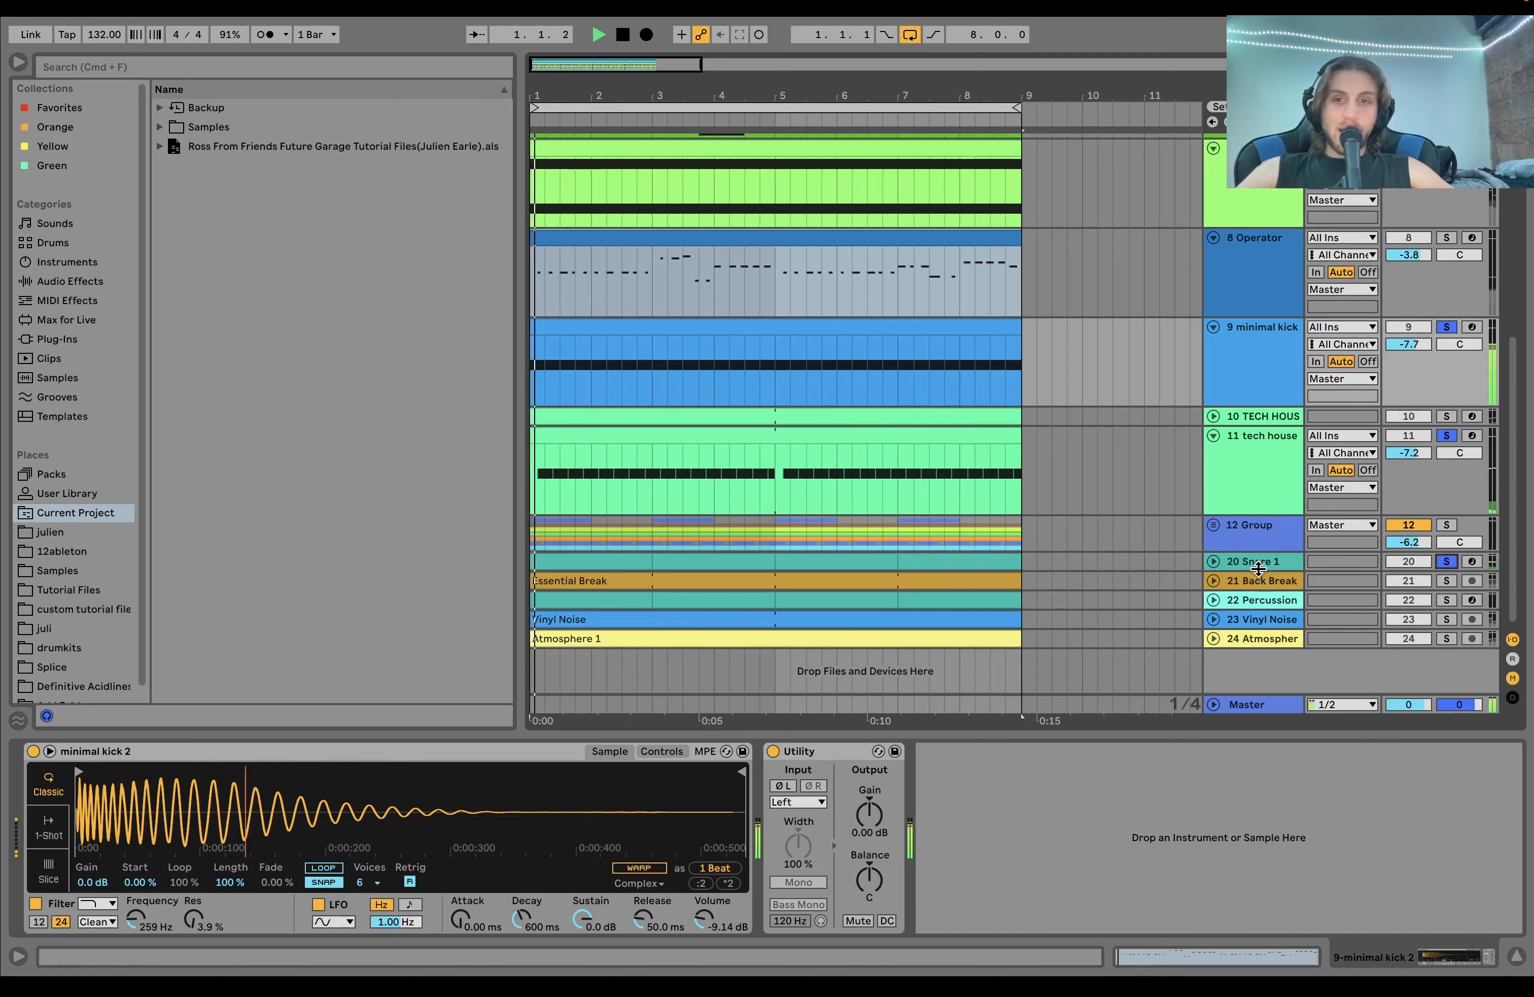
Step: Reorder the drum tracks so Snare 1 and Back Break follow tech house, with the TECH HOUSE hat below the group
{"action": "left_click_drag", "start_coordinate": [1257, 561], "coordinate": [1262, 503]}
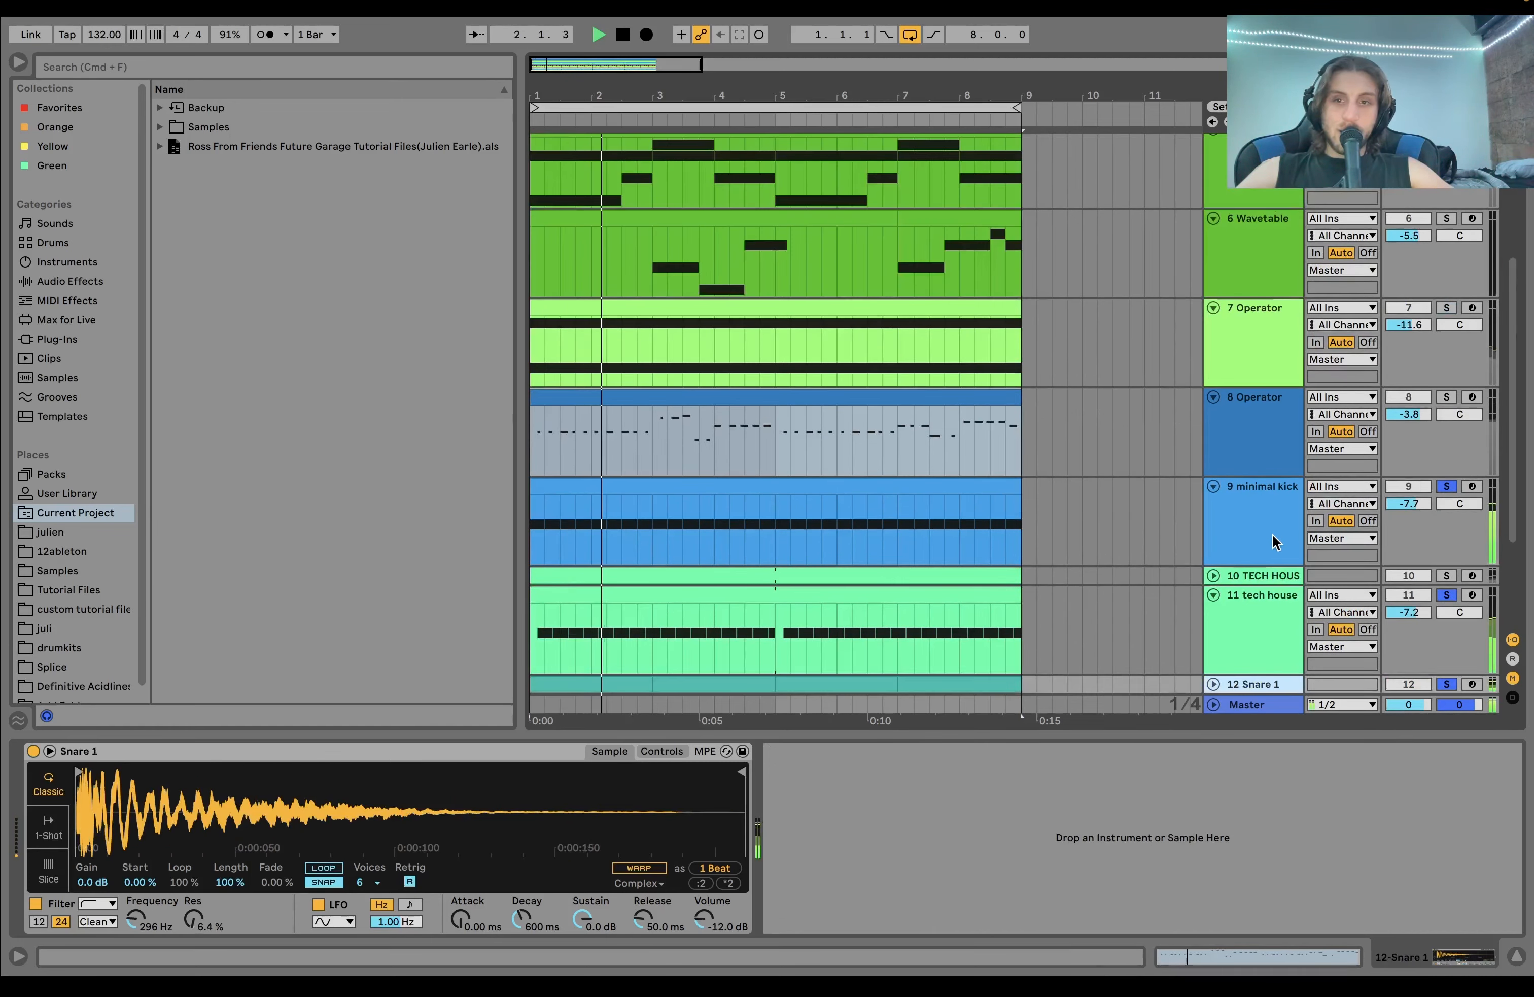
{"action": "scroll", "coordinate": [1271, 527], "scroll_direction": "down", "scroll_amount": 4}
{"action": "left_click_drag", "start_coordinate": [1255, 440], "coordinate": [1273, 546]}
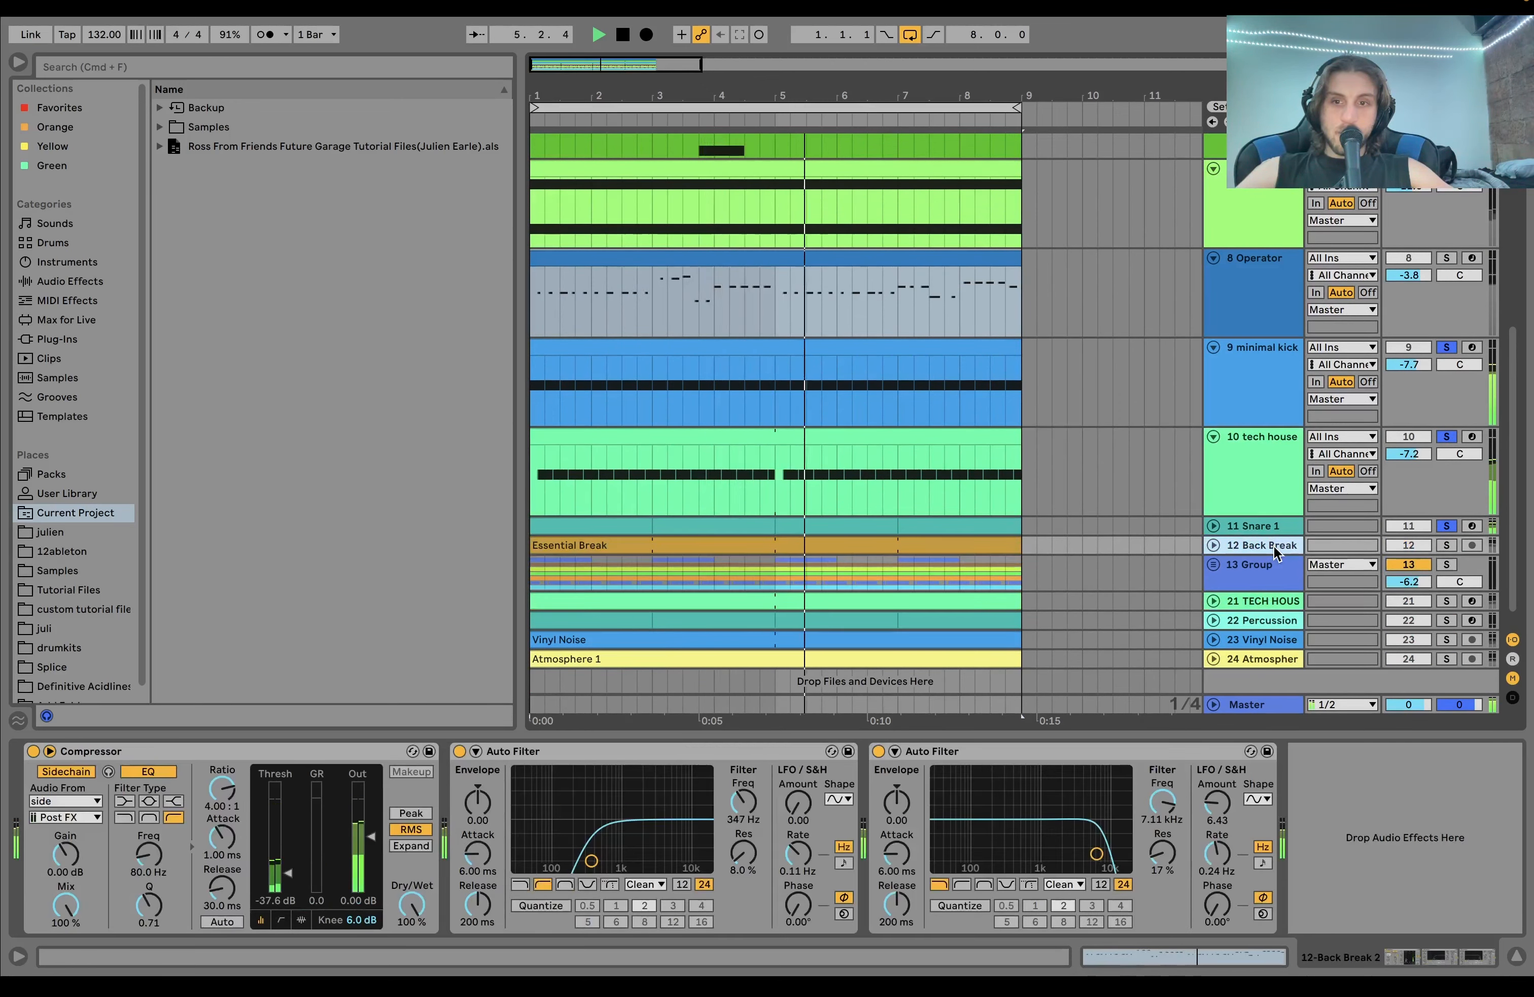
Step: Restart playback of the soloed kick, tech house and snare, adding track 12 Back Break to the solo
{"action": "key", "text": "space"}
{"action": "scroll", "coordinate": [1273, 546], "scroll_direction": "down", "scroll_amount": 1}
{"action": "key", "text": "space"}
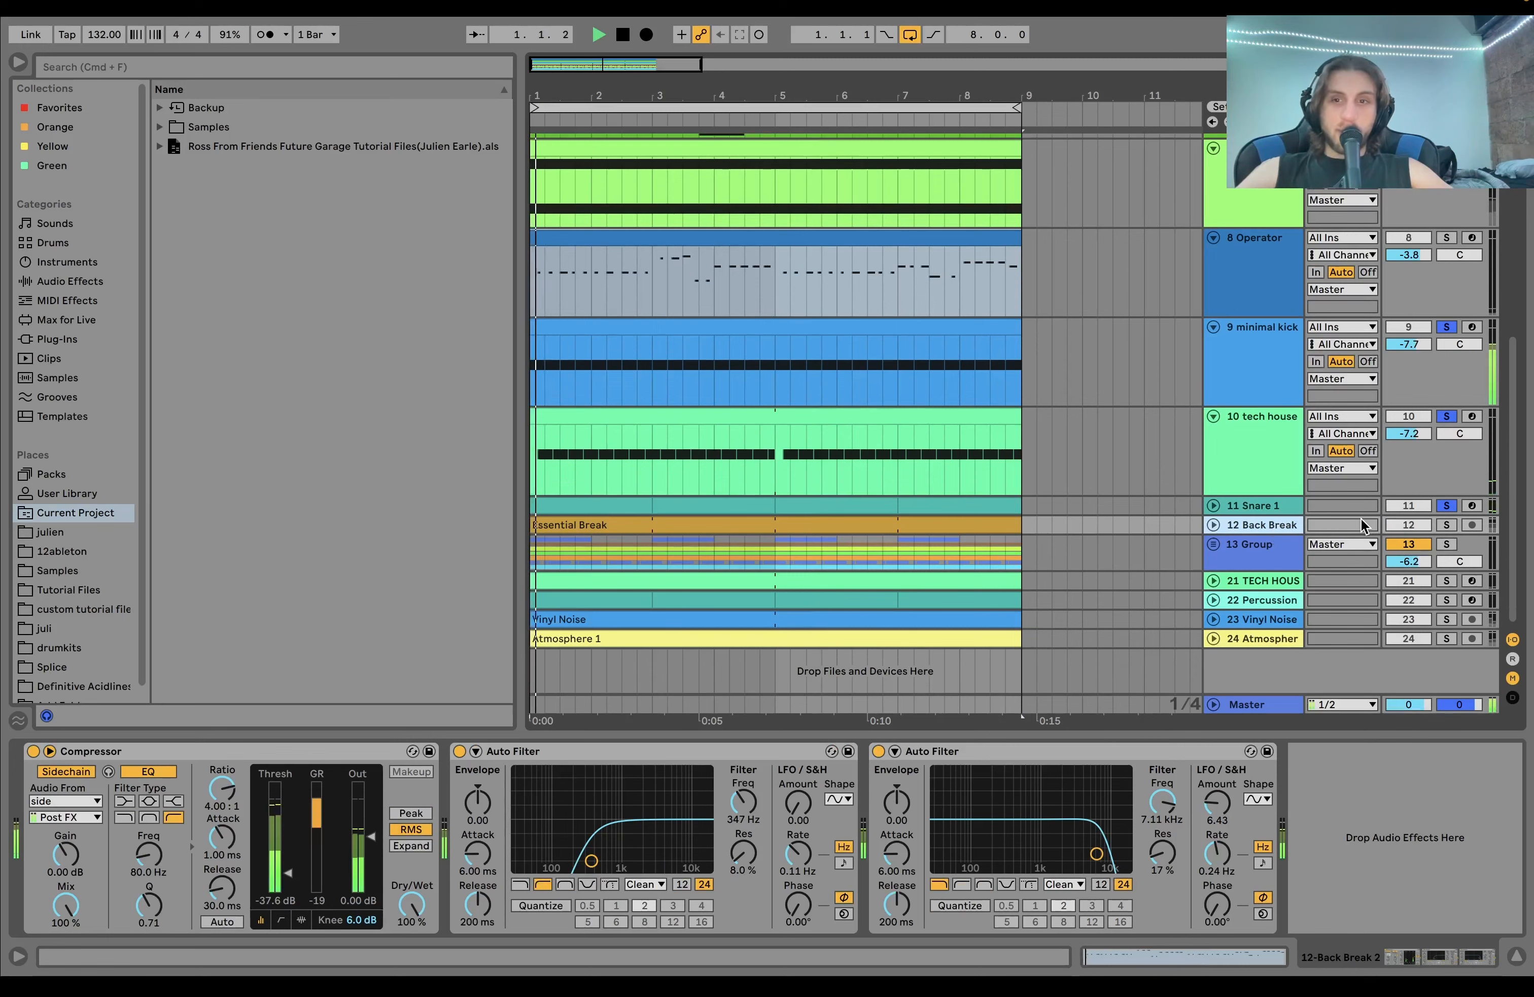
{"action": "left_click", "coordinate": [1447, 524]}
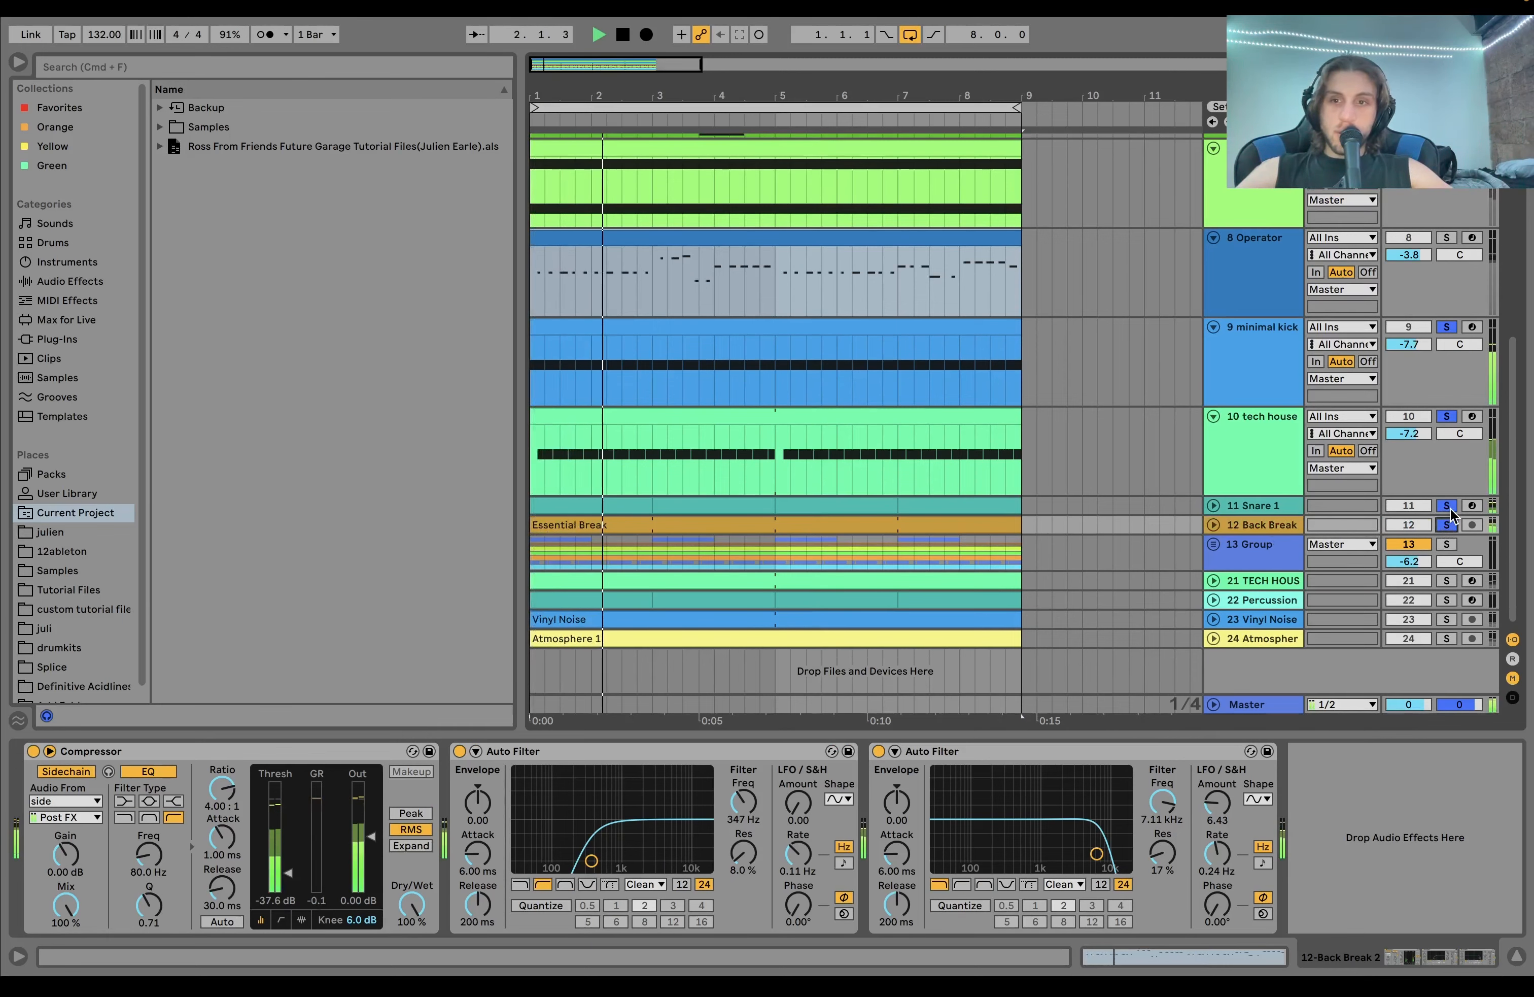
Step: Take tracks 11 Snare 1, 10 tech house and 9 minimal kick out of the solo to hear 12 Back Break alone
{"action": "left_click", "coordinate": [1447, 505]}
{"action": "left_click", "coordinate": [1447, 416]}
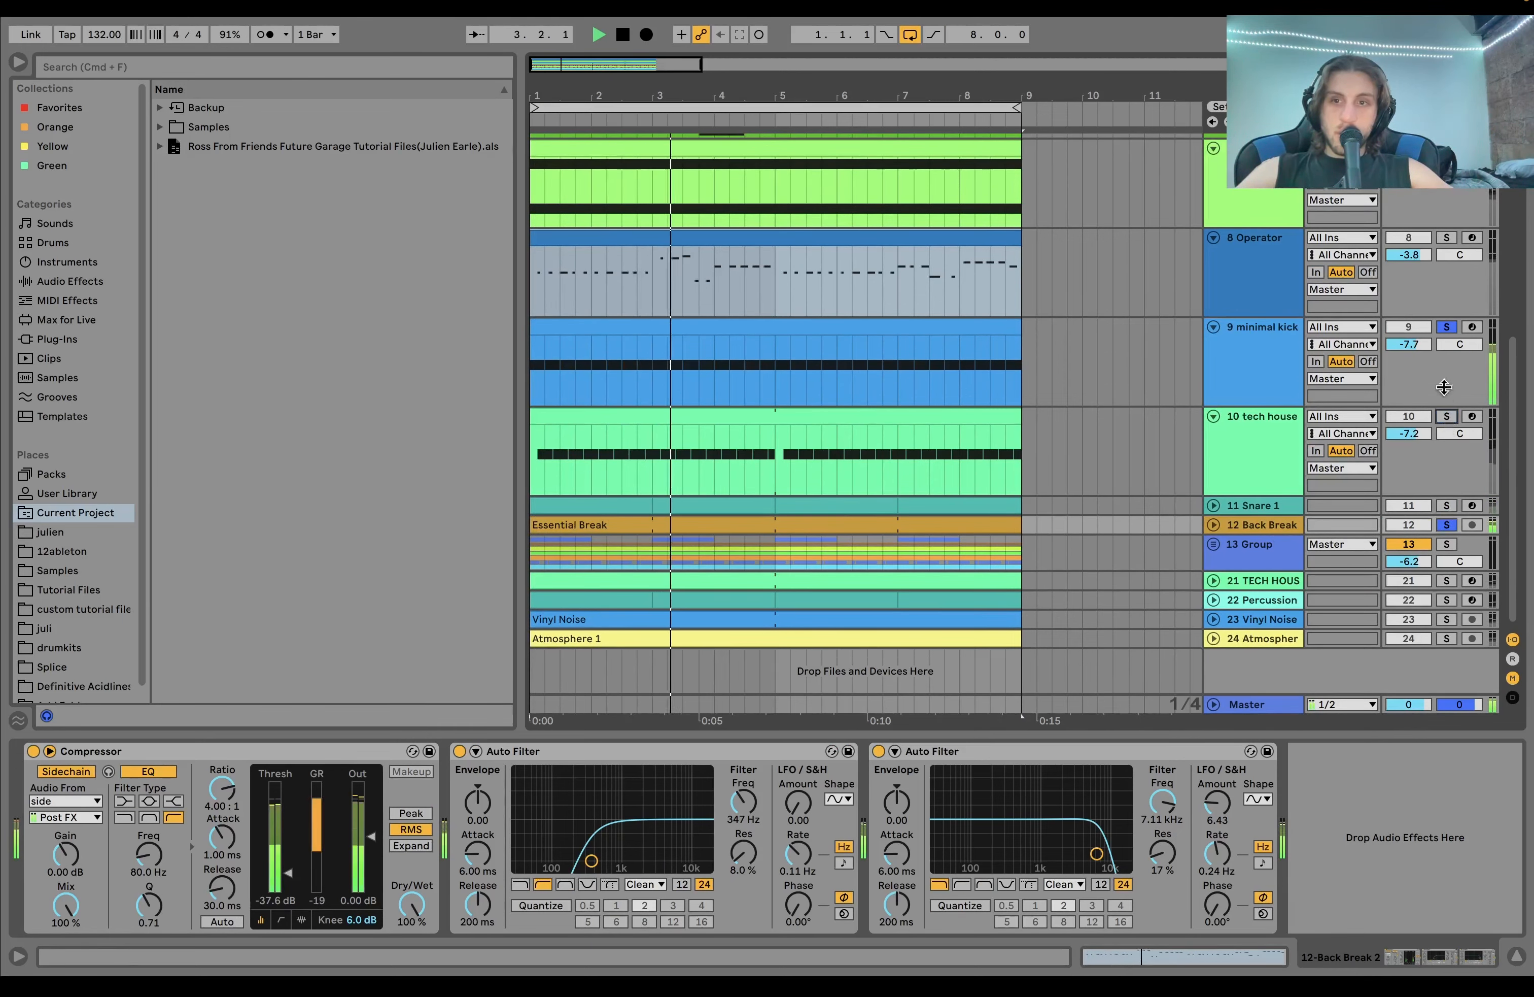
{"action": "left_click", "coordinate": [1447, 327]}
Step: Unfold track 12 Back Break, show its devices and replay it on its own, switching its solo off at the end
{"action": "left_click", "coordinate": [1255, 506]}
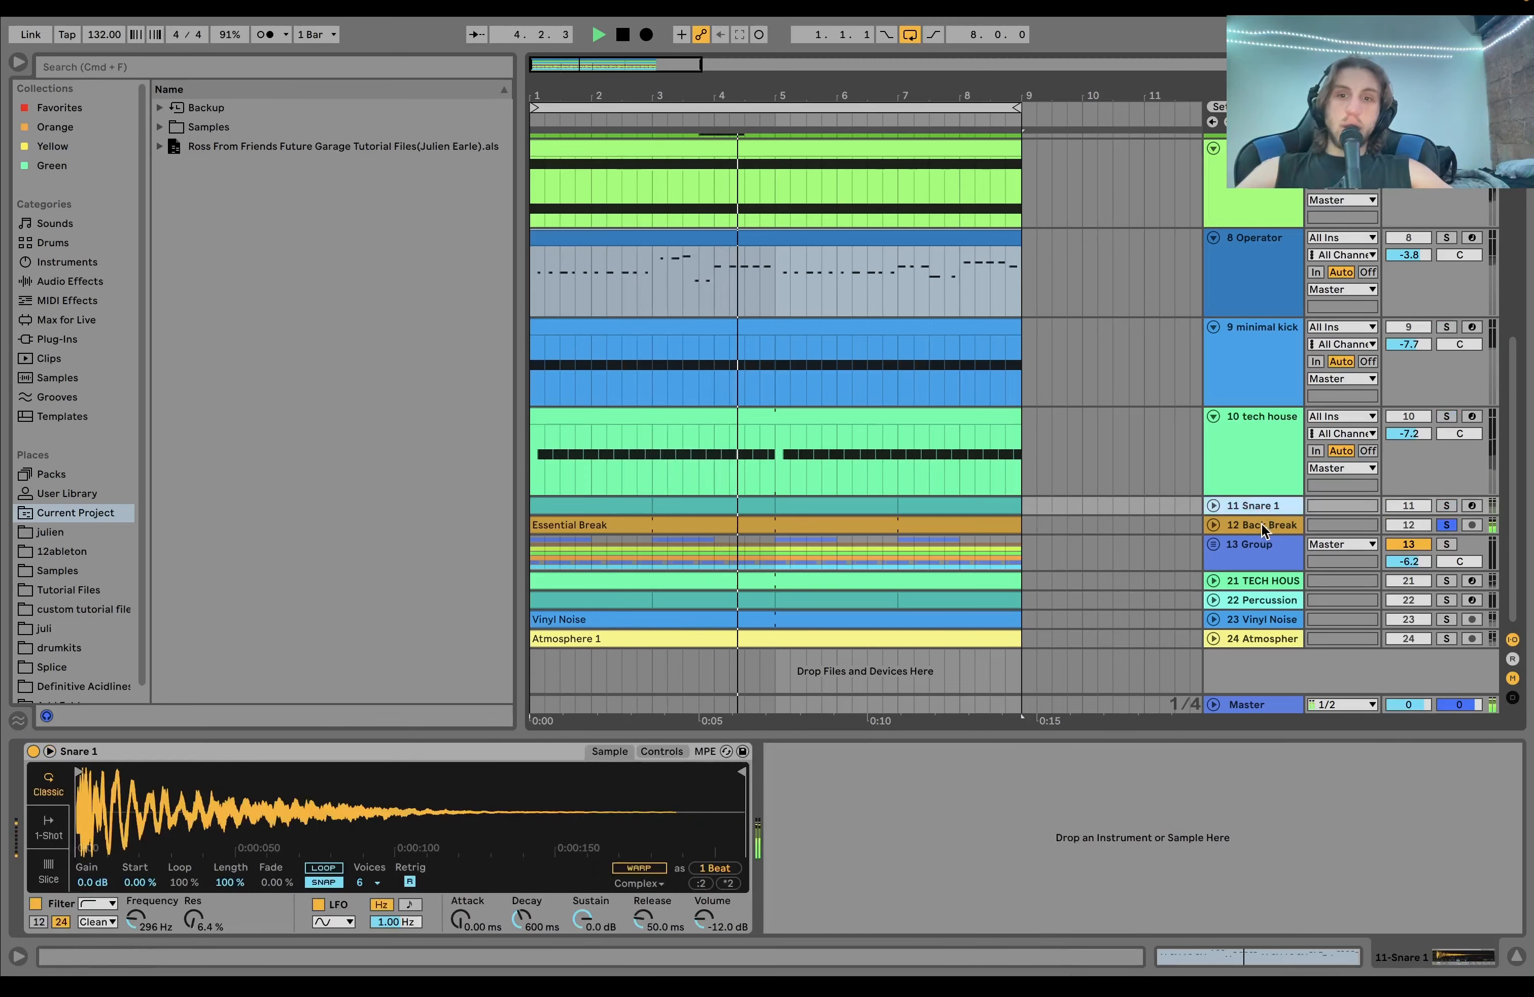
{"action": "left_click", "coordinate": [1224, 525]}
{"action": "left_click", "coordinate": [1213, 525]}
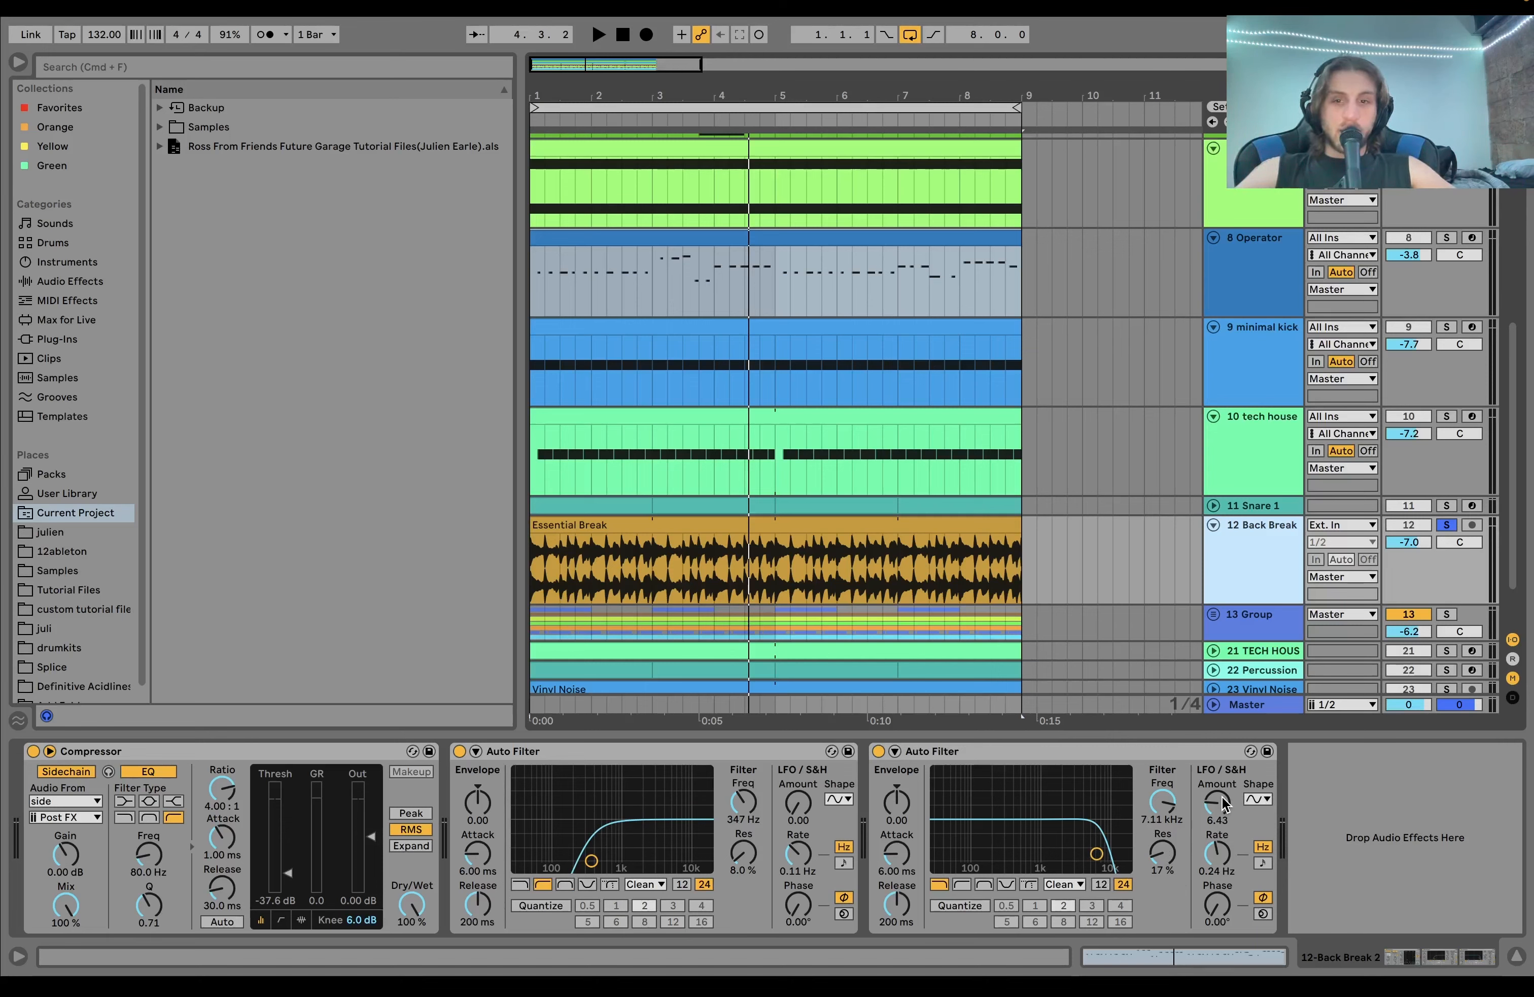
{"action": "key", "text": "space"}
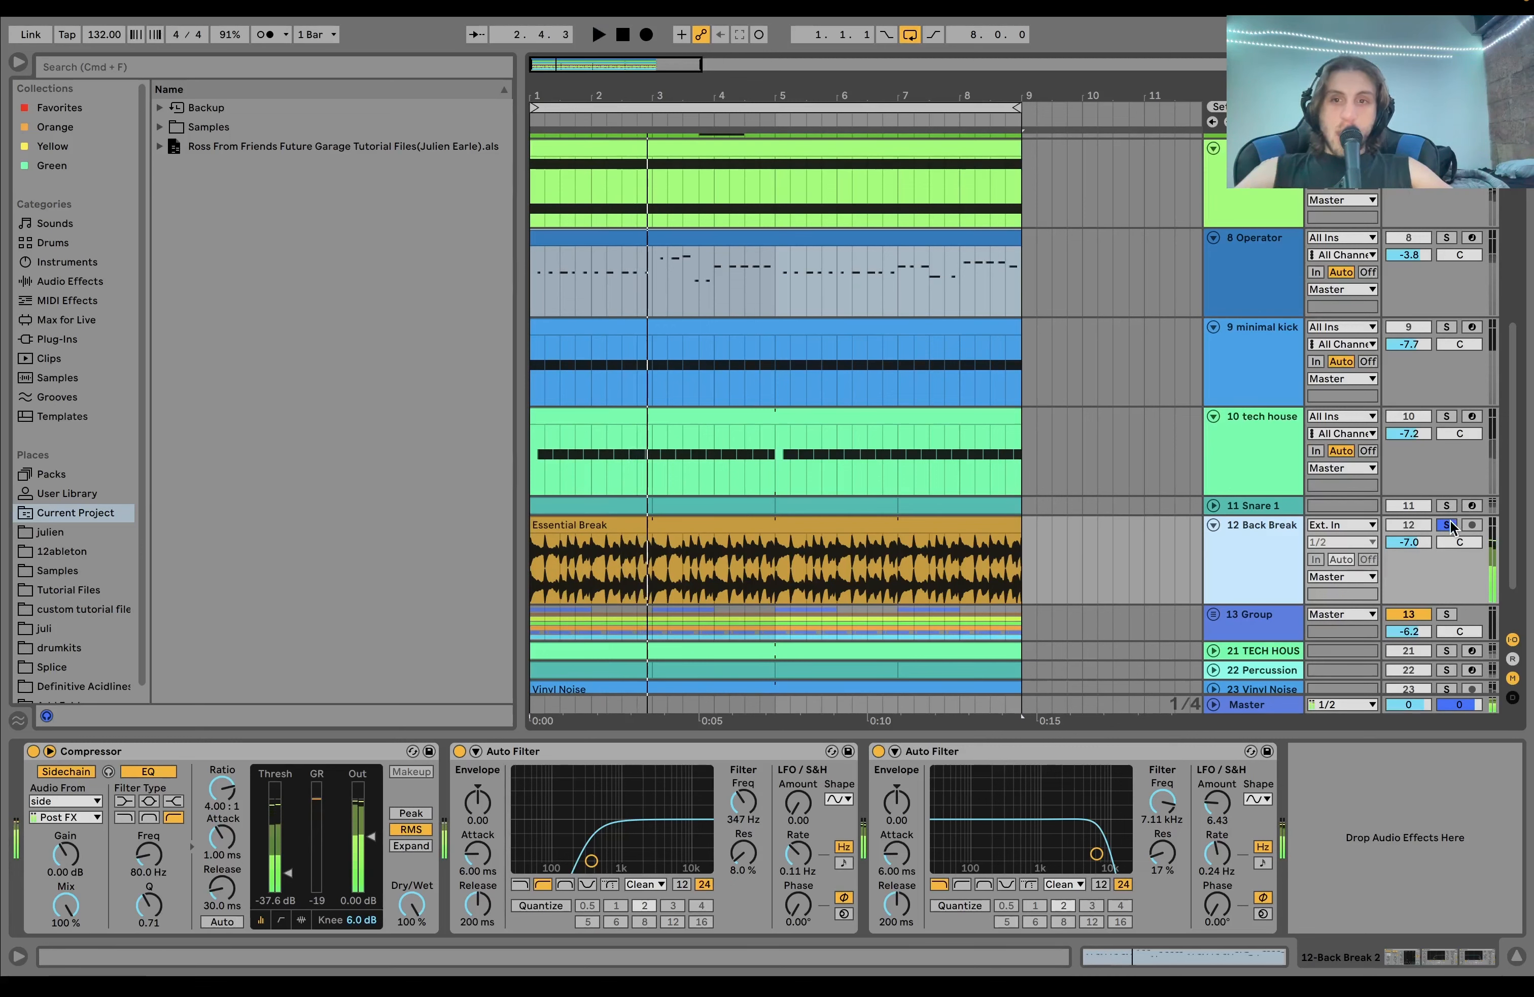
{"action": "left_click", "coordinate": [1447, 525]}
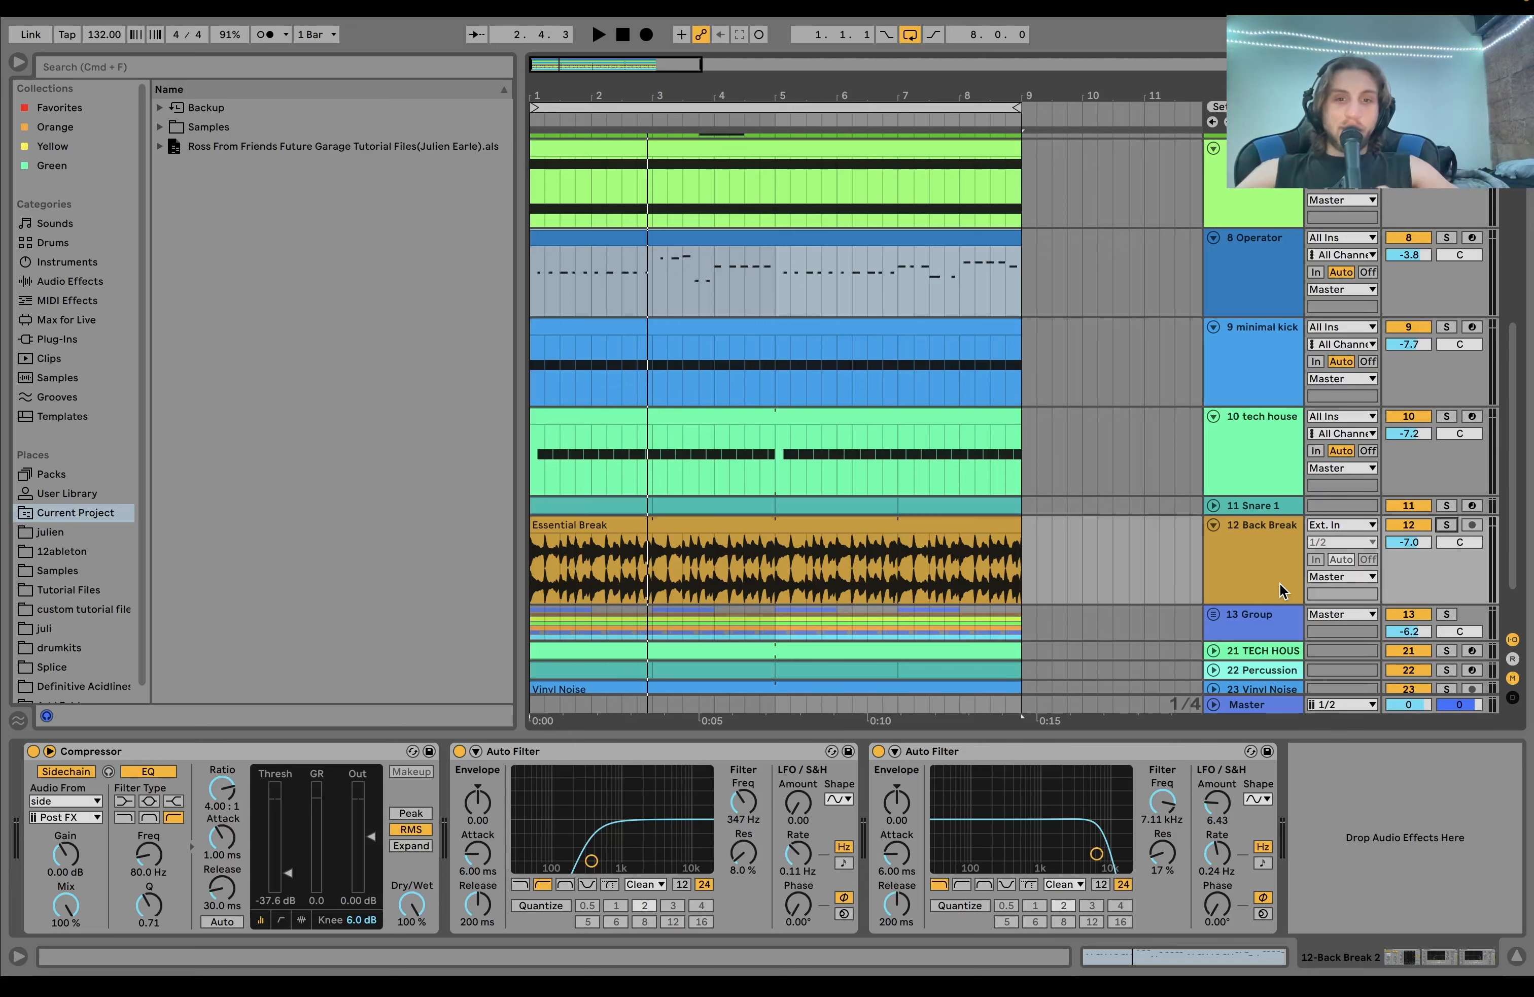
Step: Play the full mix from the start, solo all tracks from 9 minimal kick through 22 Percussion together, and stop playback
{"action": "key", "text": "space"}
{"action": "scroll", "coordinate": [1280, 583], "scroll_direction": "down", "scroll_amount": 3}
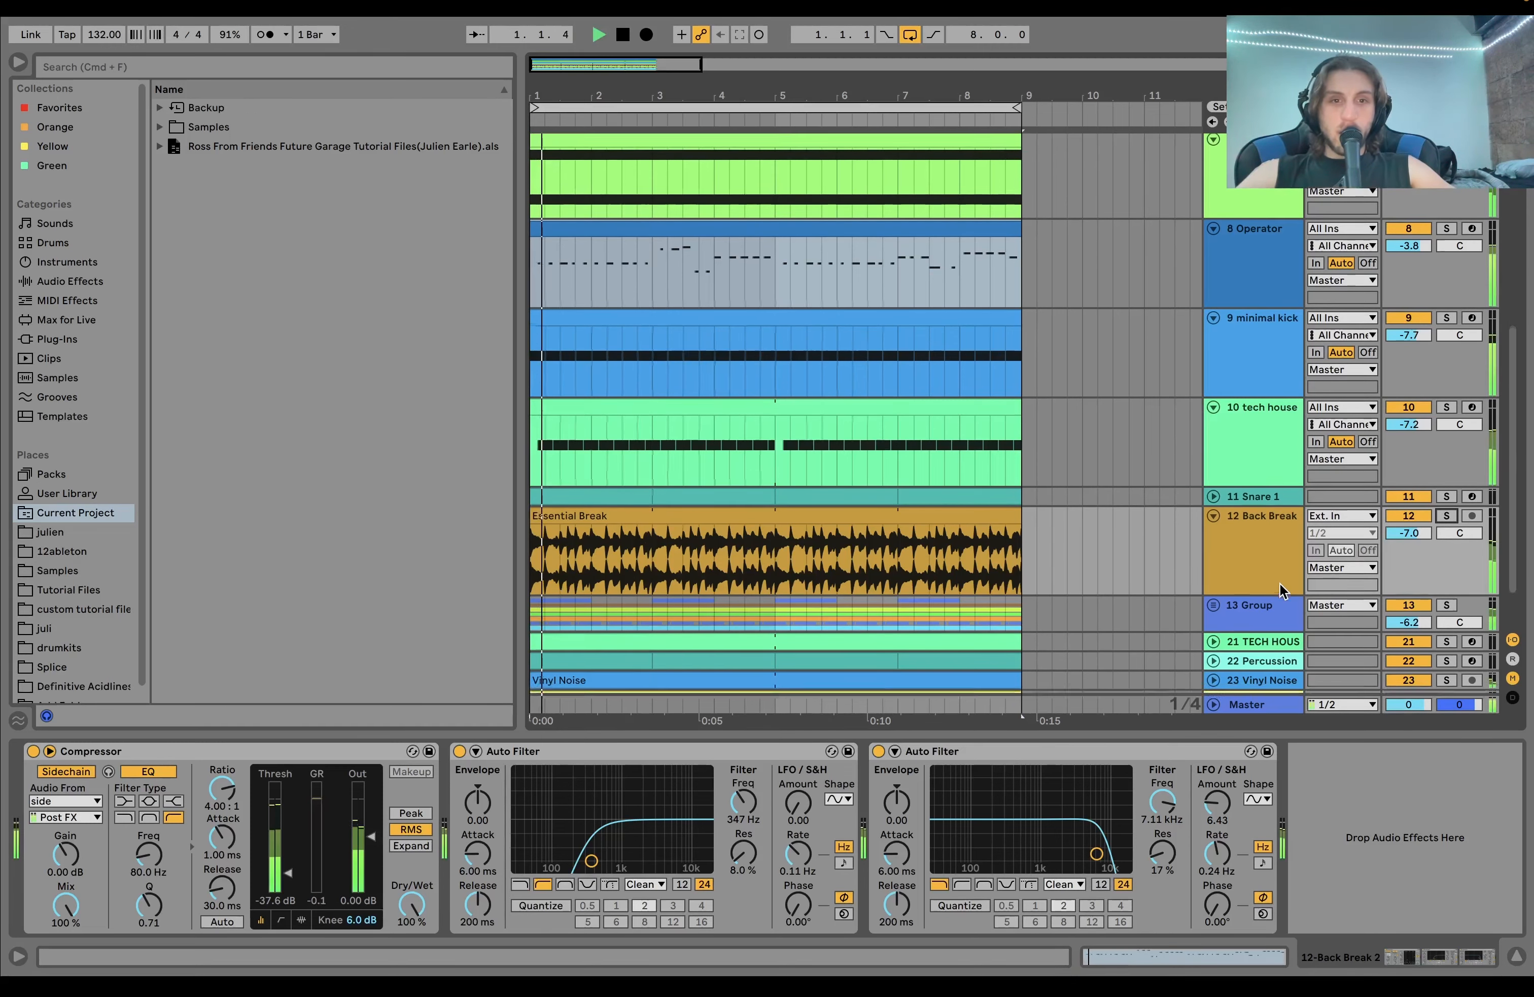
{"action": "left_click", "coordinate": [1261, 395]}
{"action": "left_click", "coordinate": [1248, 305]}
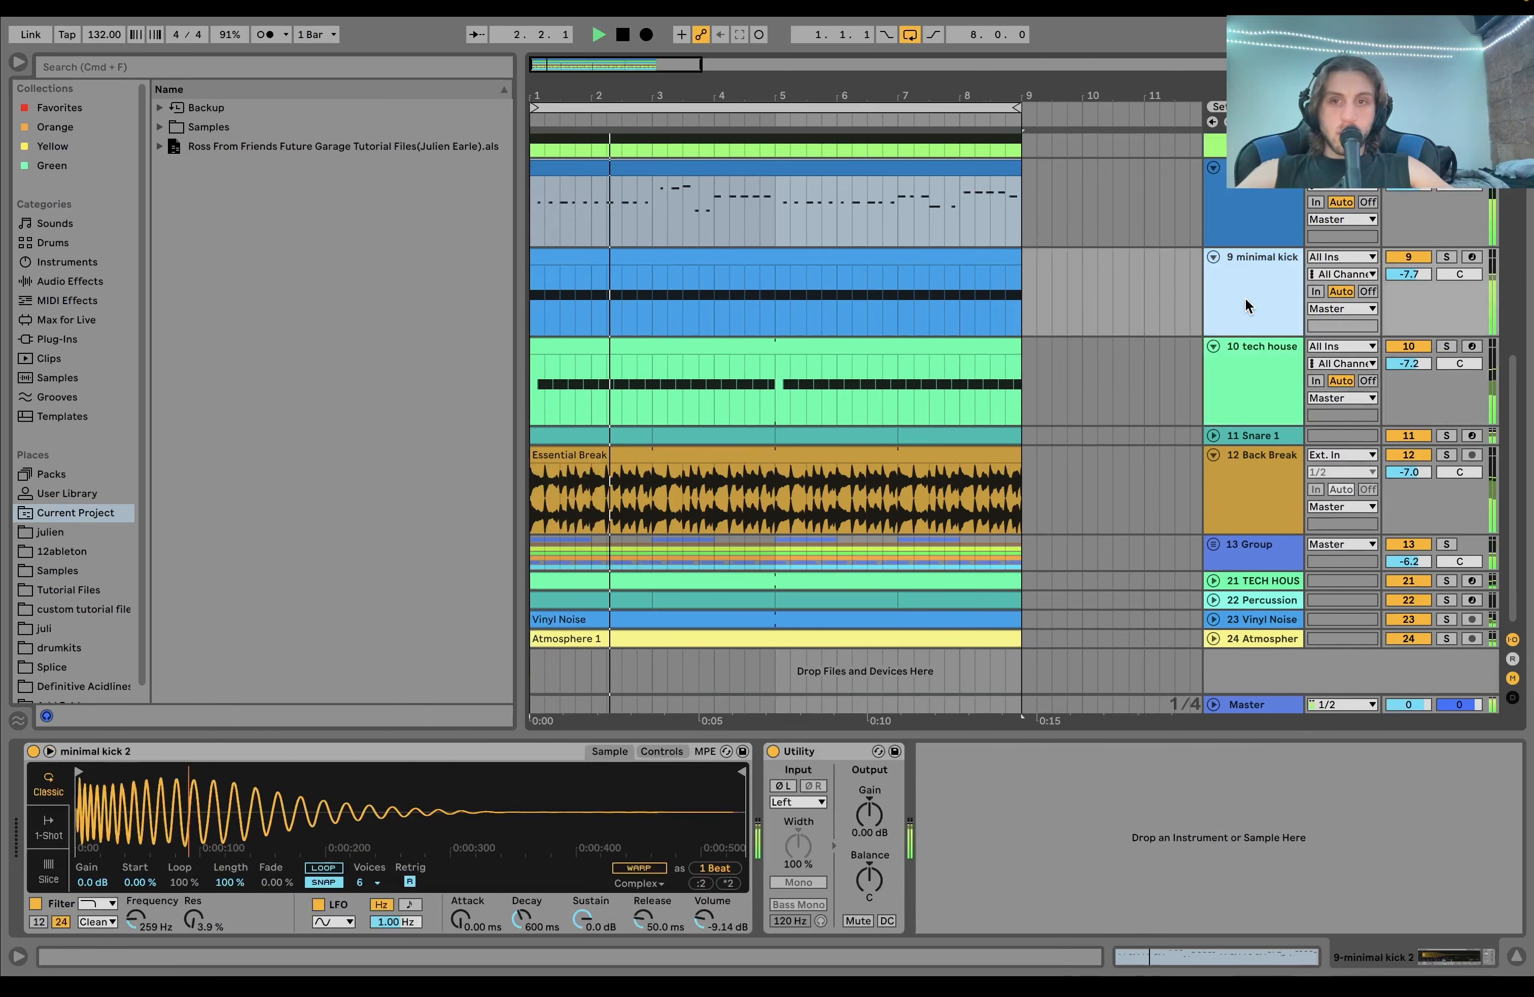
{"action": "left_click", "coordinate": [1261, 604], "text": "shift"}
{"action": "left_click", "coordinate": [1447, 600]}
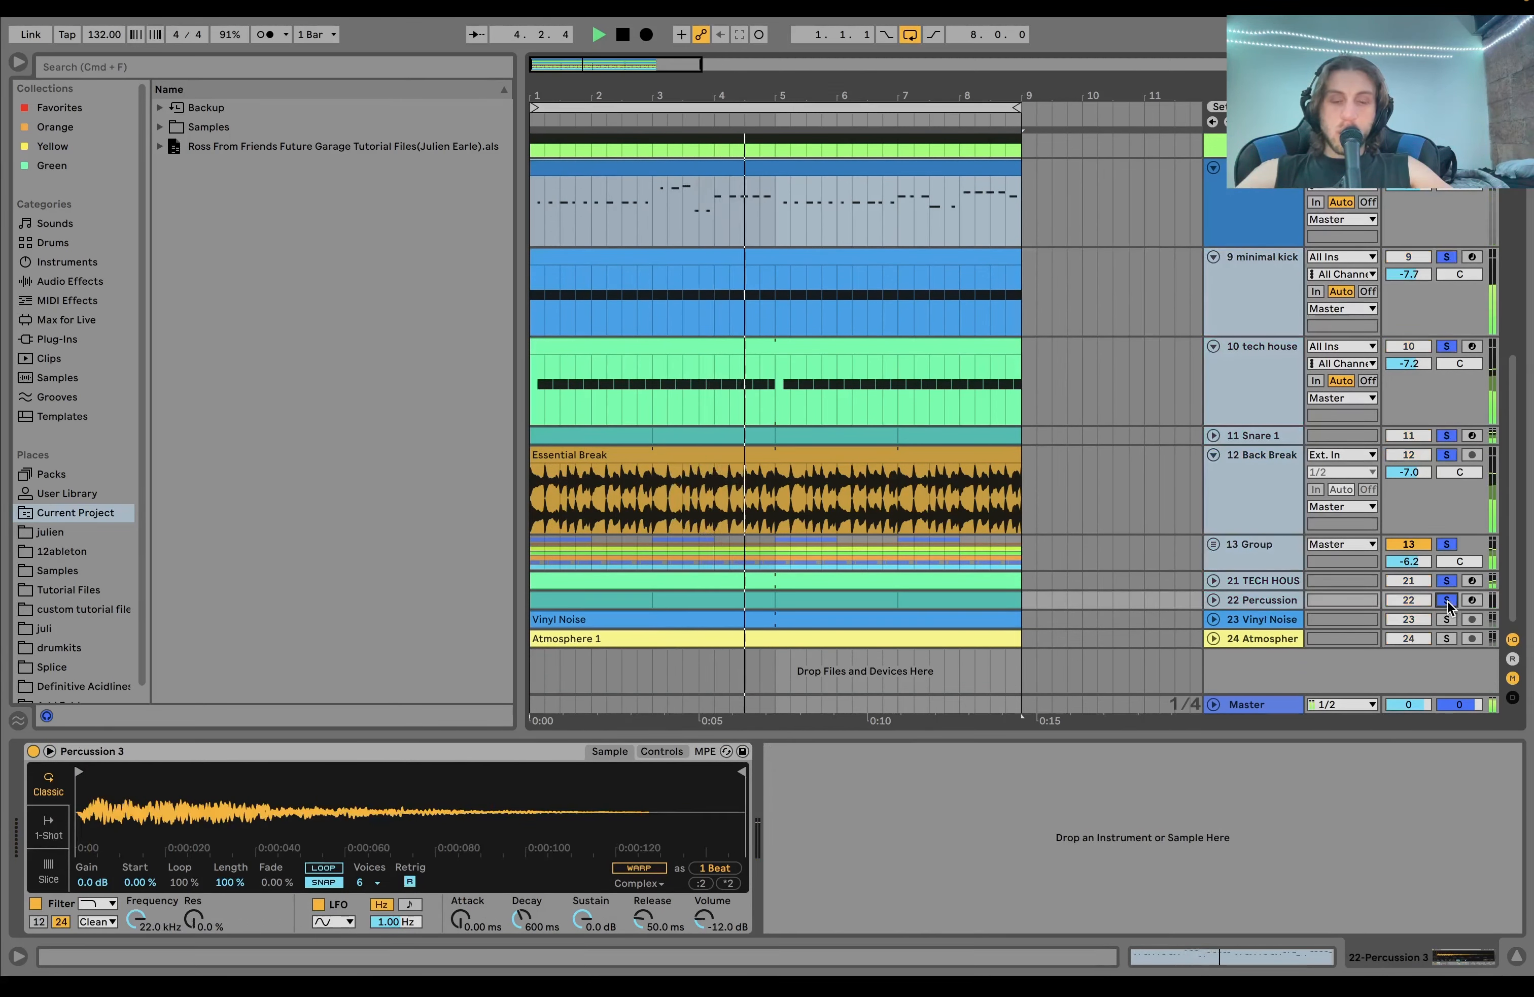
{"action": "left_click", "coordinate": [1270, 459]}
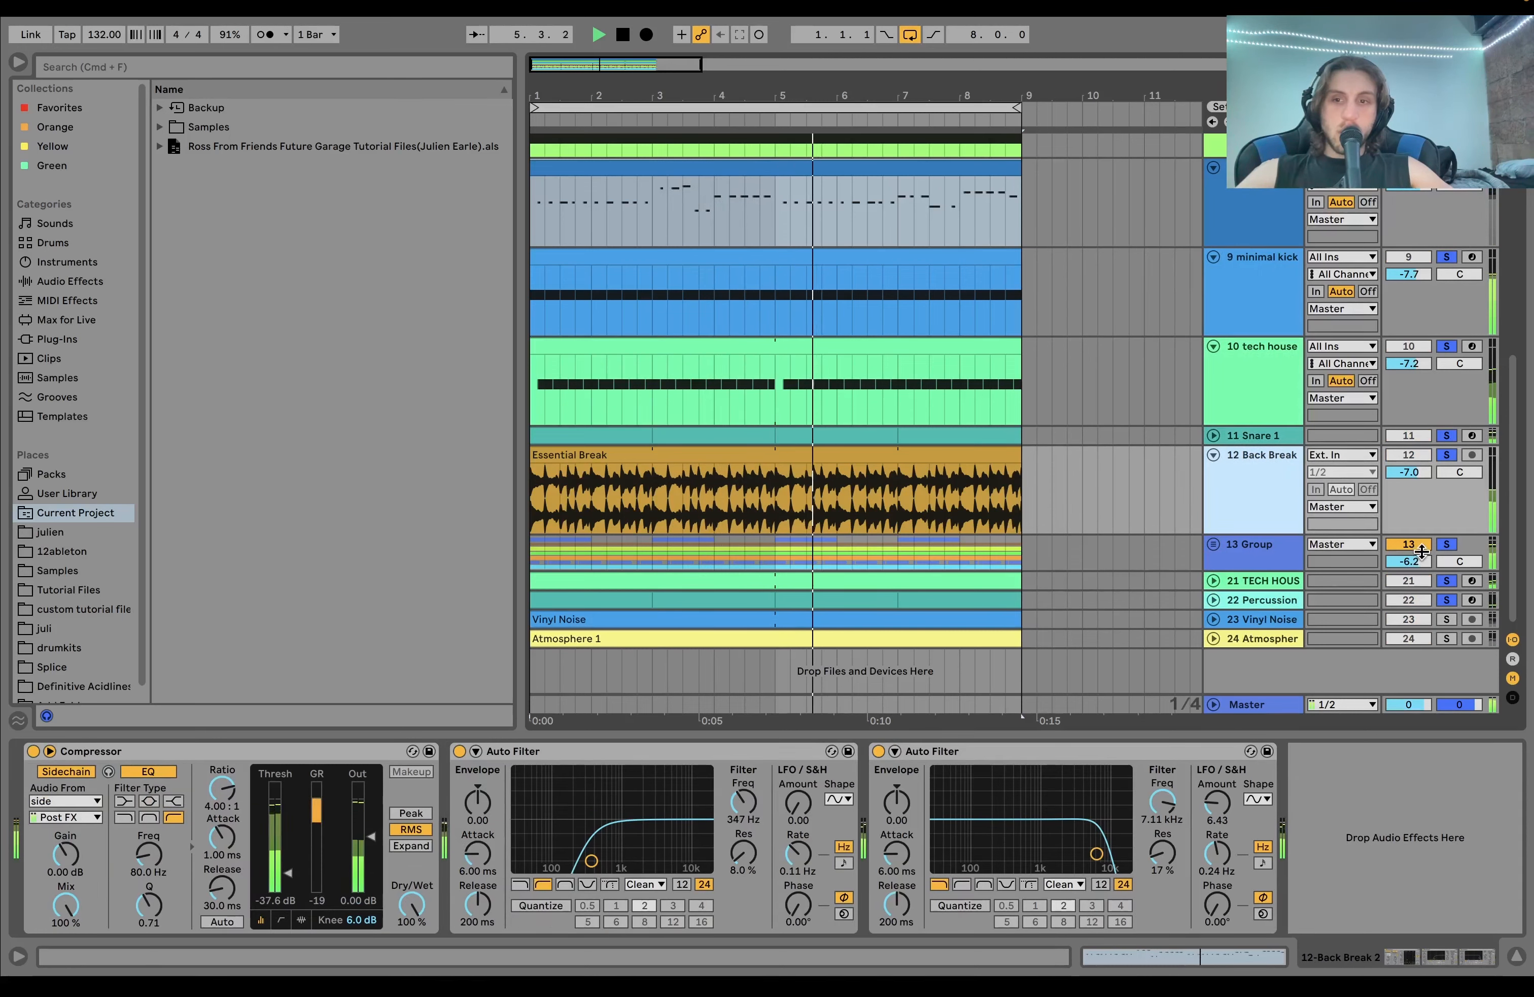
{"action": "key", "text": "space"}
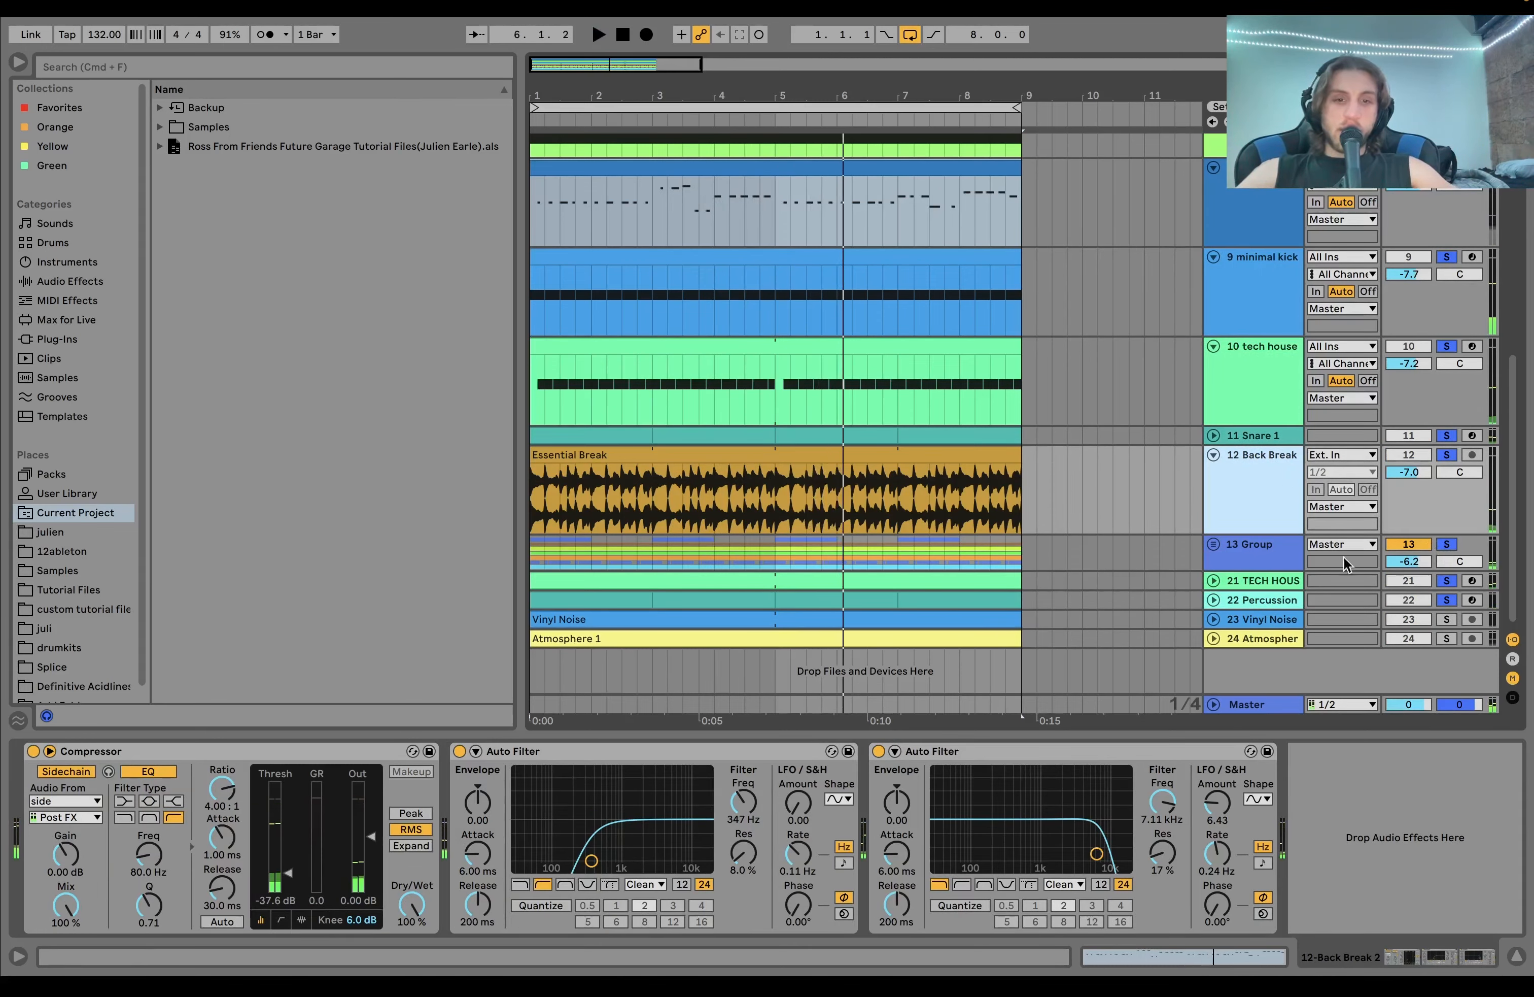
Step: Unfold track 13 Group and play it from the start with only the group soloed
{"action": "left_click", "coordinate": [1233, 545]}
{"action": "left_click", "coordinate": [1212, 543]}
{"action": "scroll", "coordinate": [1207, 540], "scroll_direction": "down", "scroll_amount": 10}
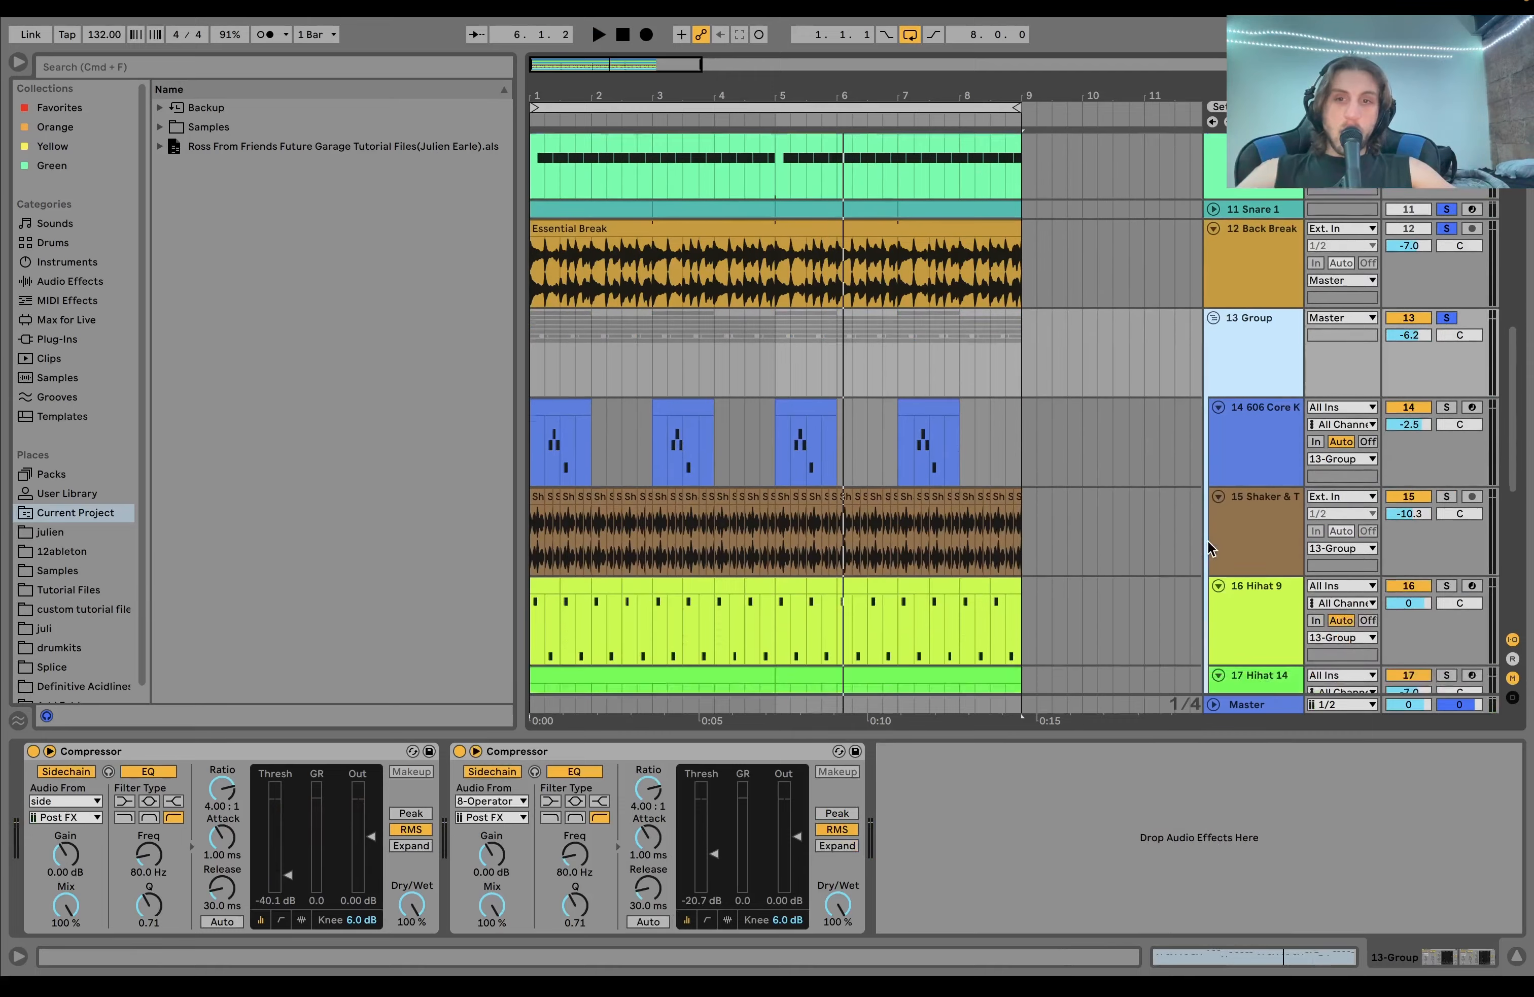
{"action": "scroll", "coordinate": [1207, 540], "scroll_direction": "up", "scroll_amount": 2}
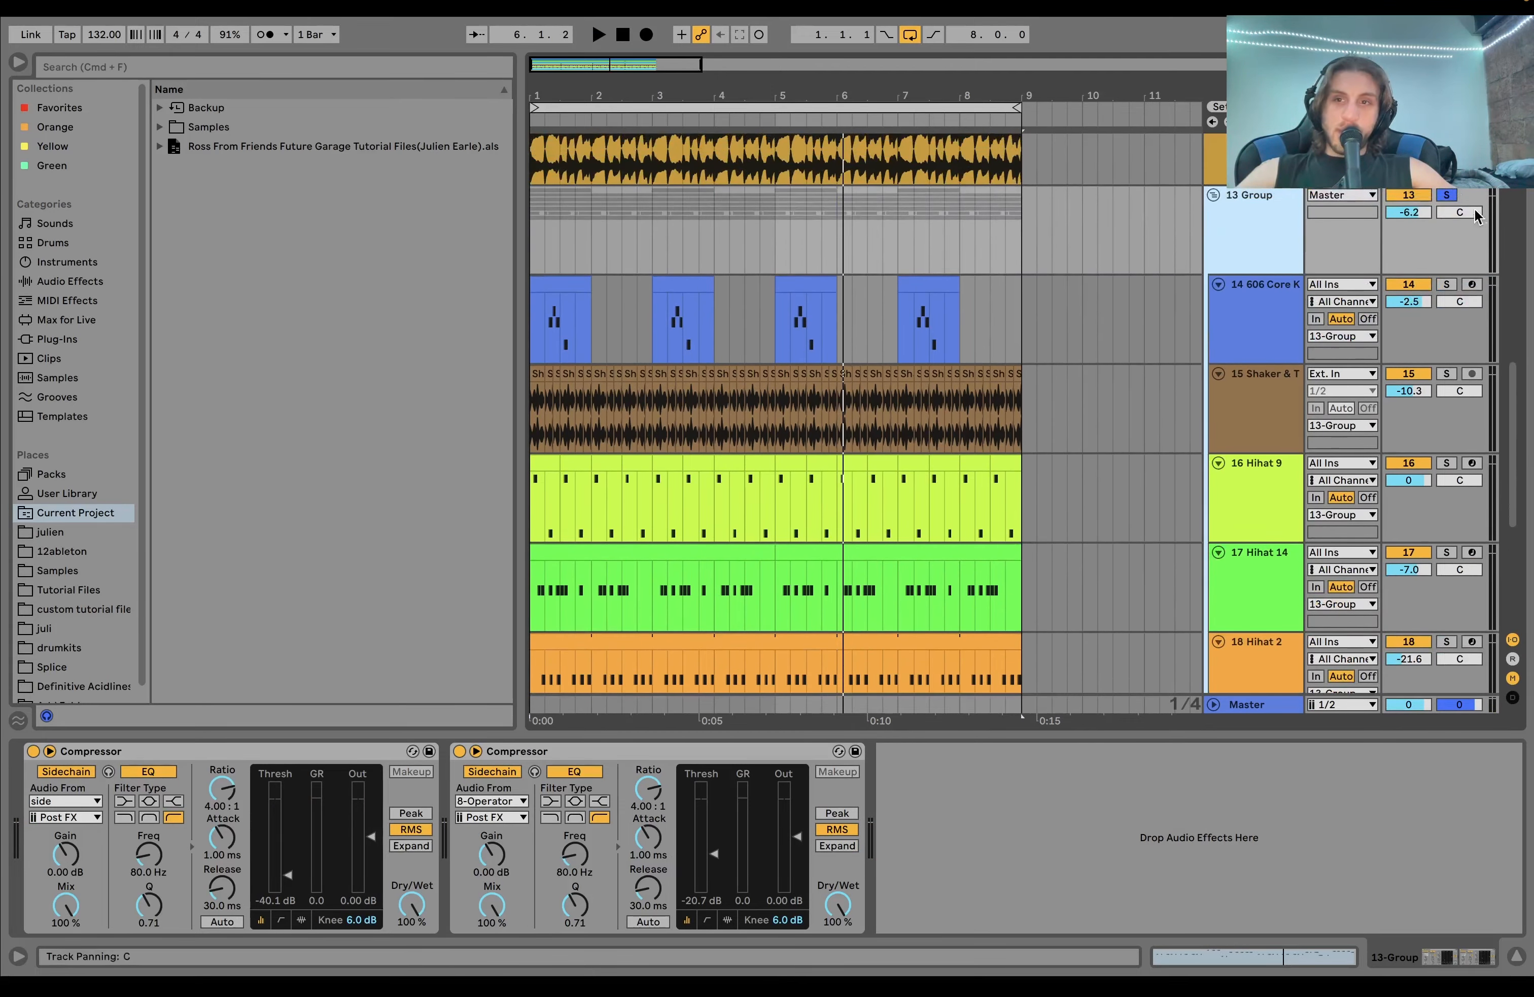
{"action": "left_click", "coordinate": [1448, 197]}
{"action": "key", "text": "space"}
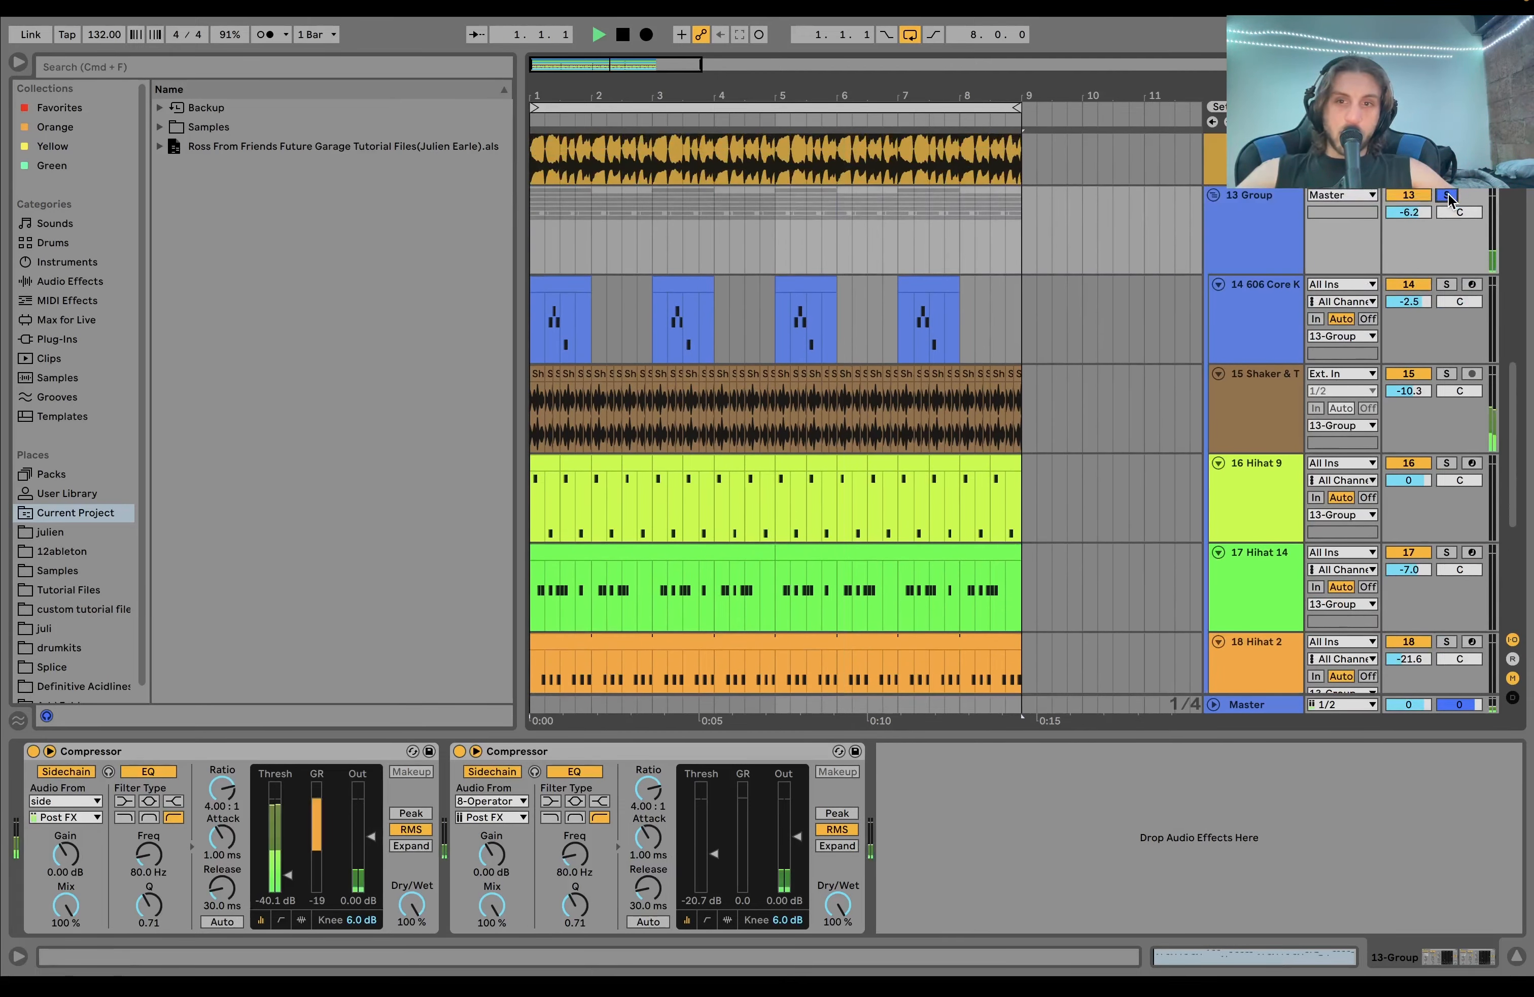
Step: Fold and unfold the tracks inside the group, stop playback, and show the sampler on track 20 Tis_Rid
{"action": "left_click", "coordinate": [1279, 398]}
{"action": "key", "text": "u"}
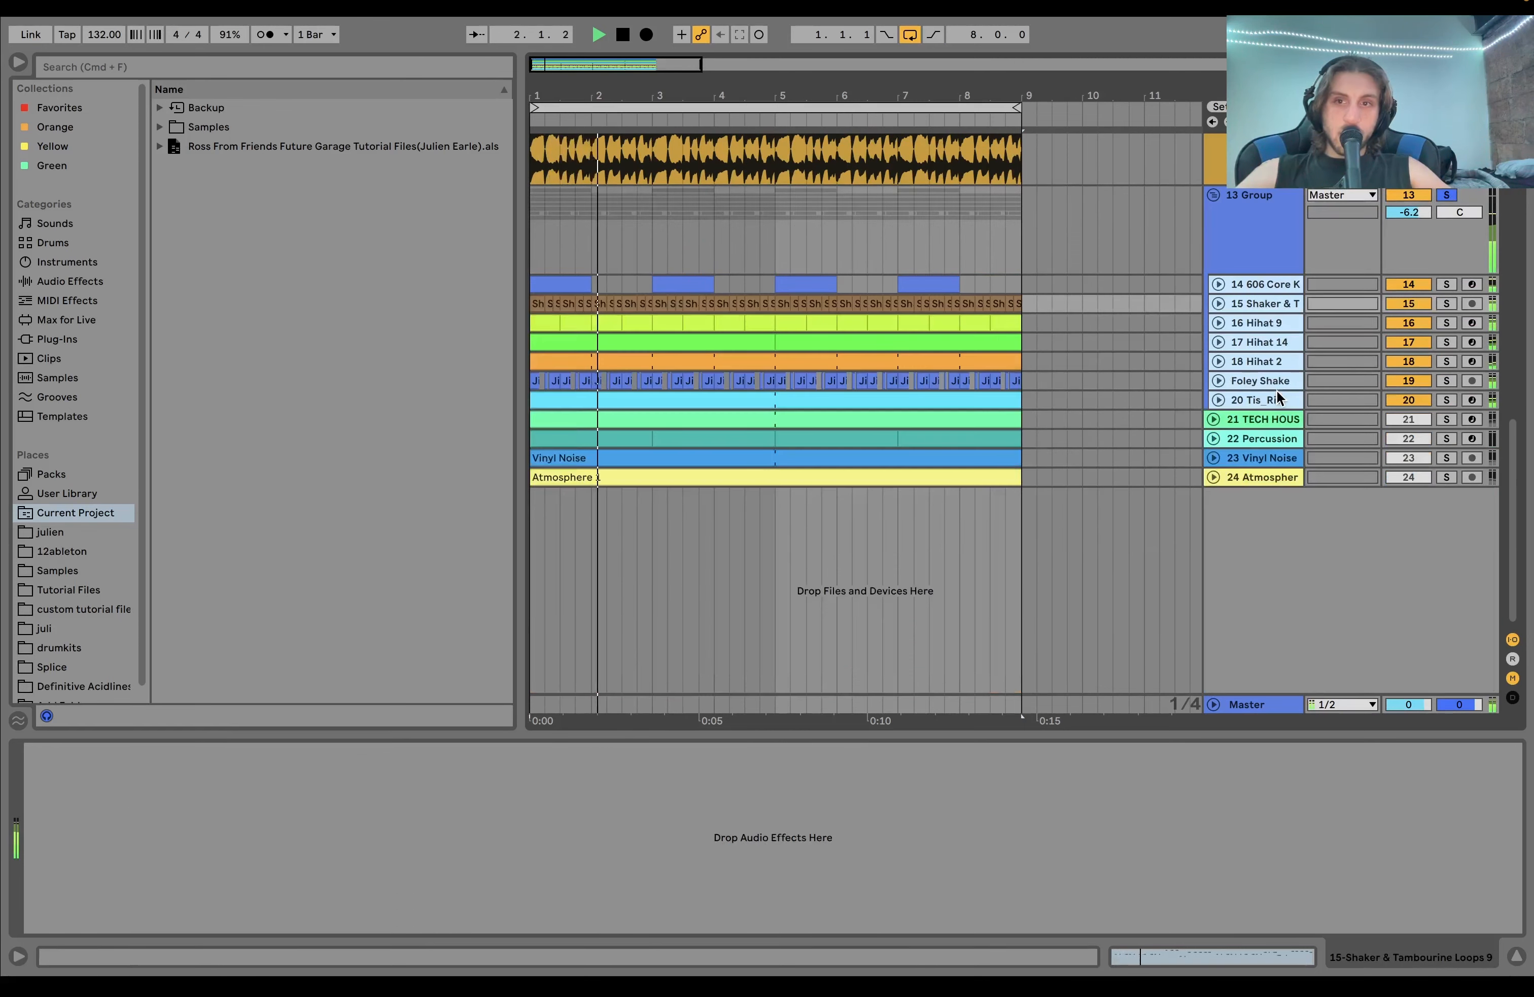
{"action": "key", "text": "u"}
{"action": "scroll", "coordinate": [1252, 373], "scroll_direction": "down", "scroll_amount": 7}
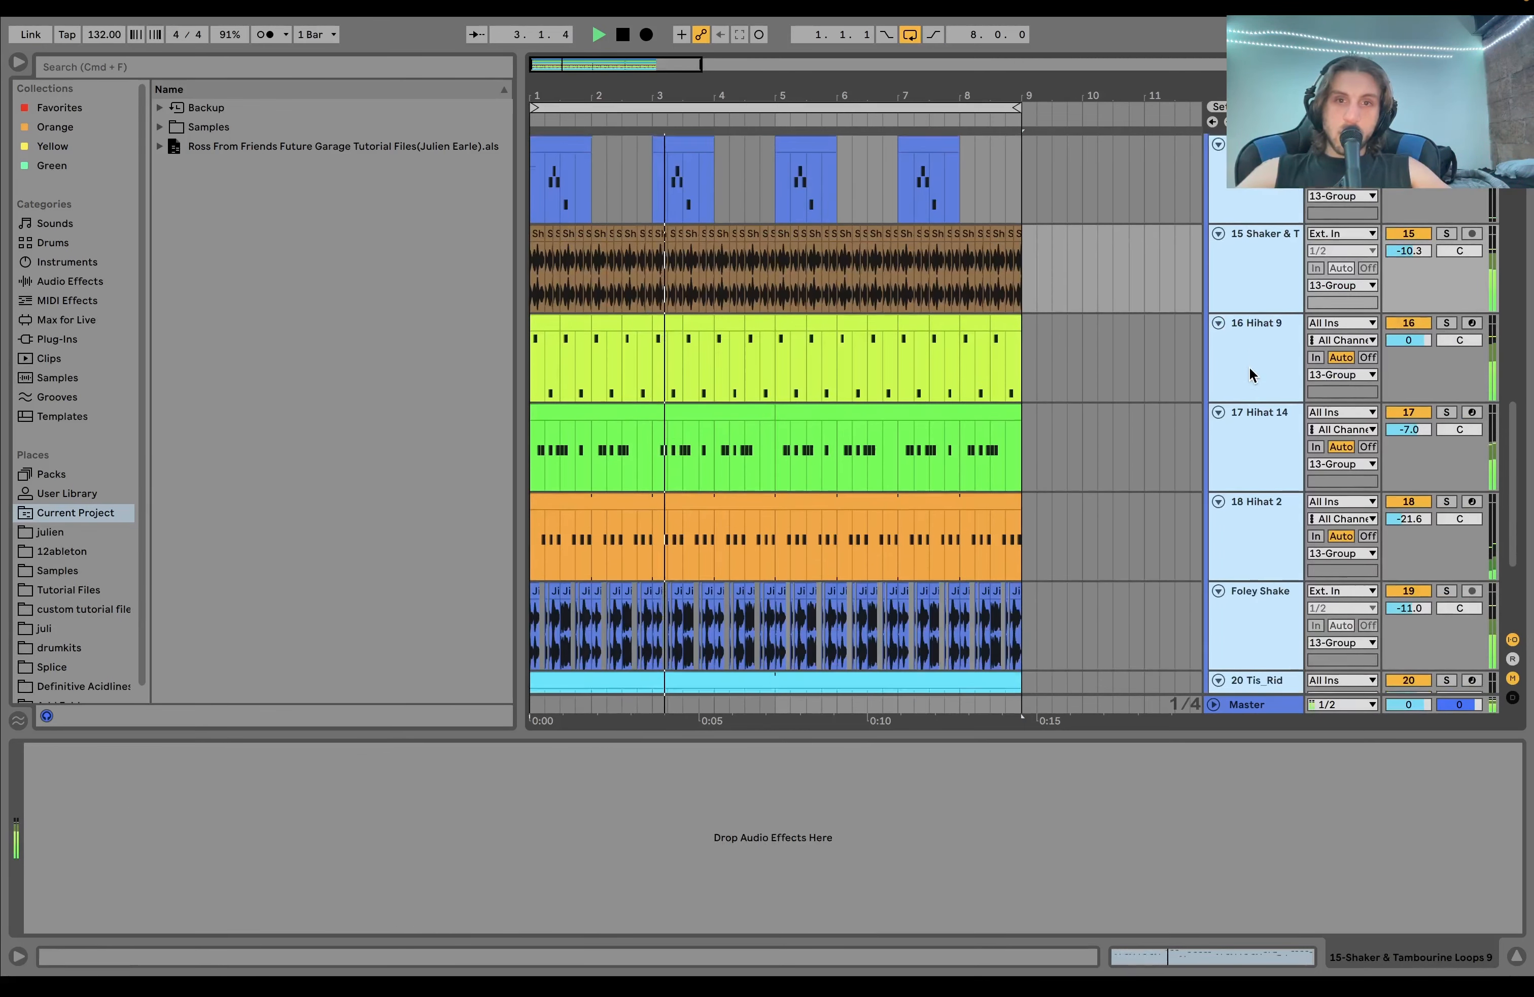
{"action": "key", "text": "space"}
{"action": "left_click", "coordinate": [1250, 520]}
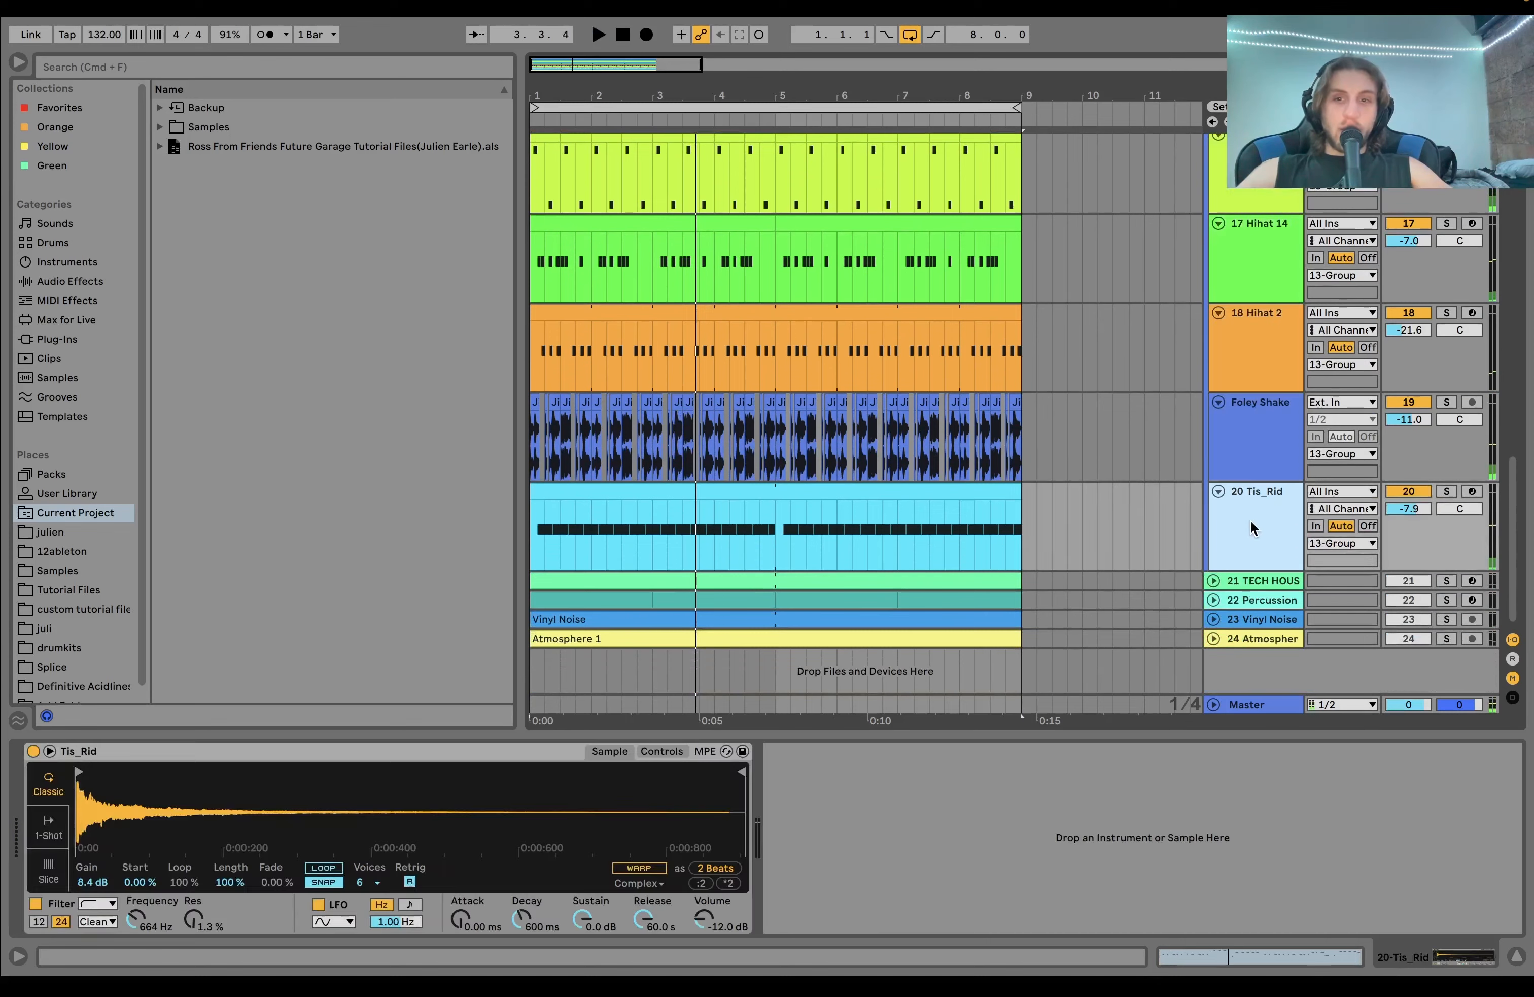
Step: Play track 15 Shaker & Tambourine Loops from the start on its own, soloed within the group
{"action": "scroll", "coordinate": [1260, 527], "scroll_direction": "up", "scroll_amount": 5}
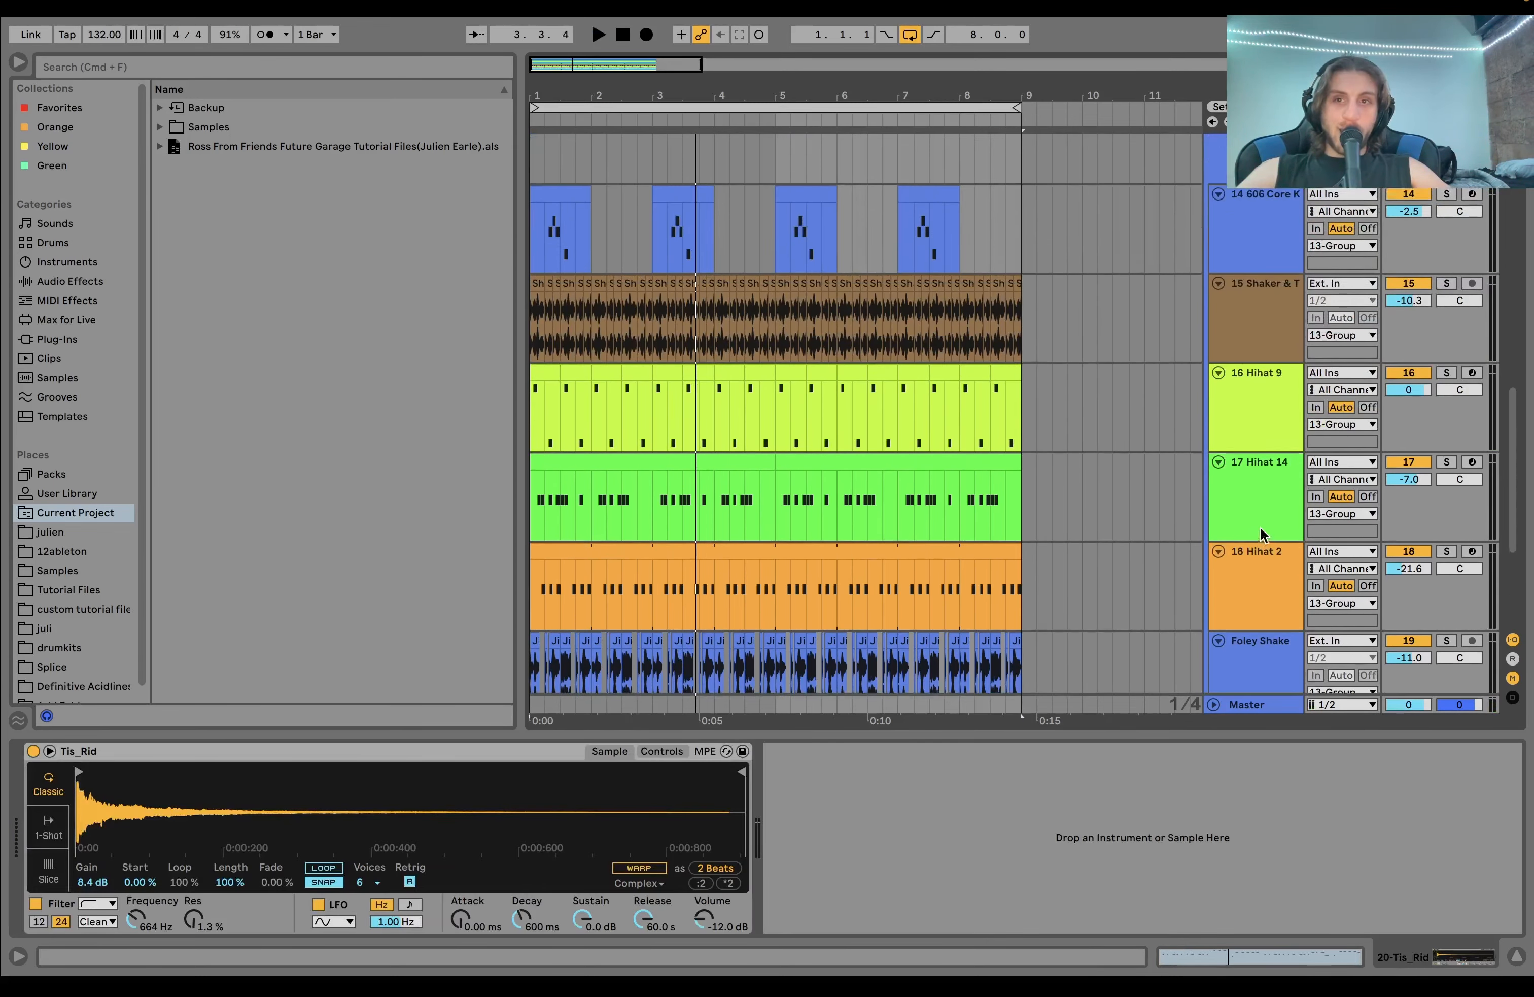
{"action": "left_click", "coordinate": [1269, 328]}
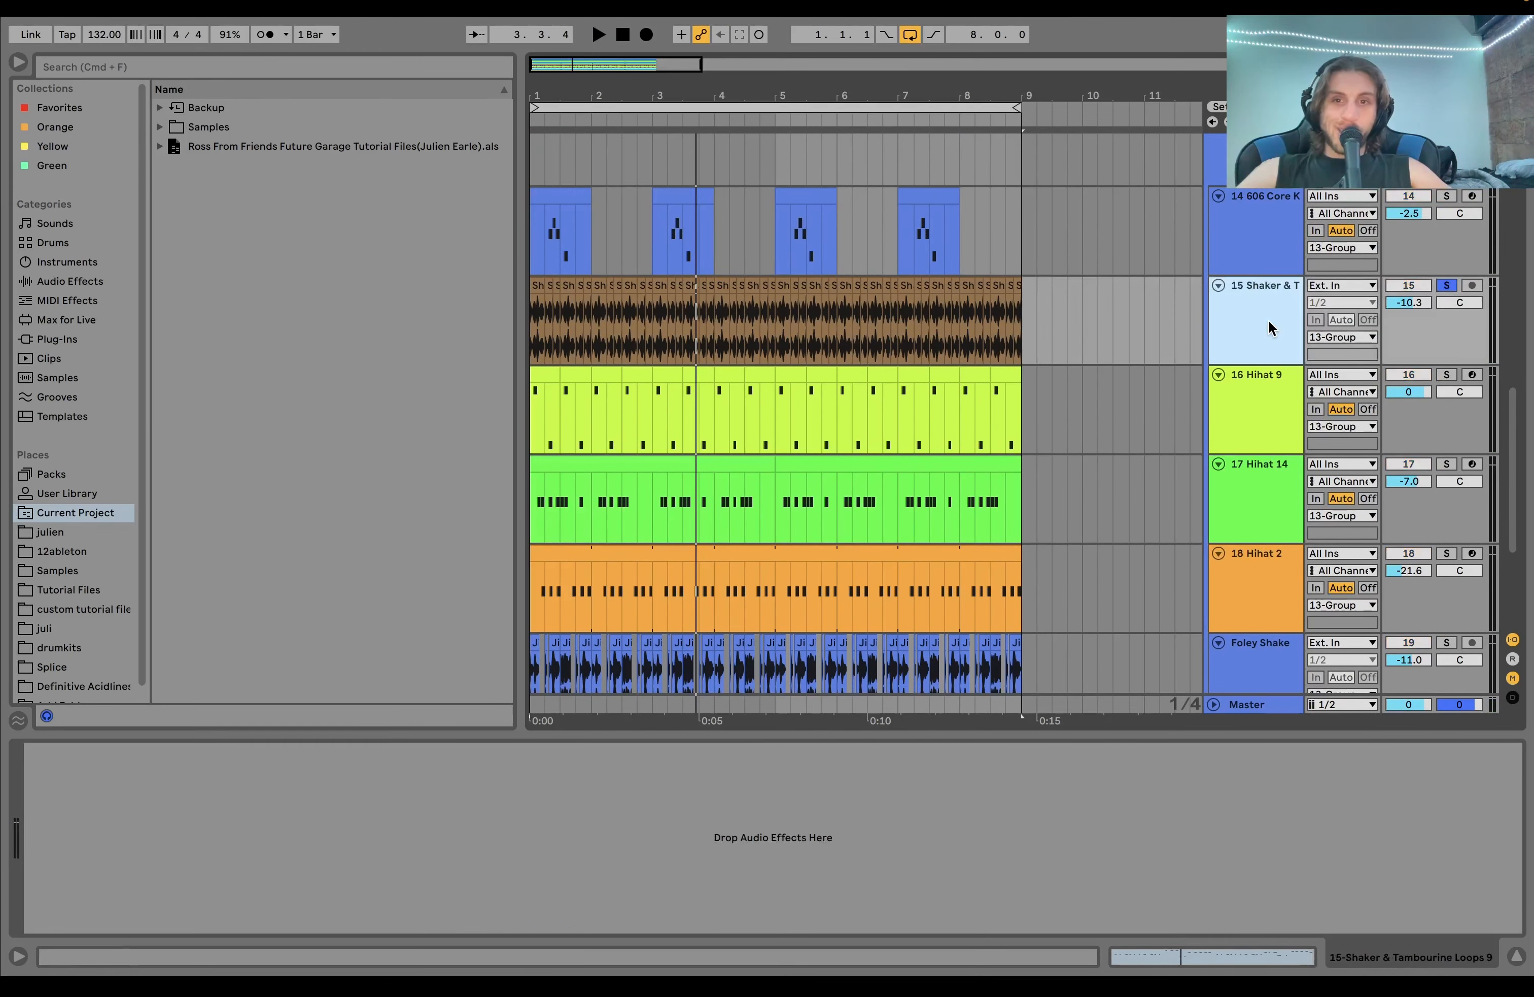
{"action": "key", "text": "space"}
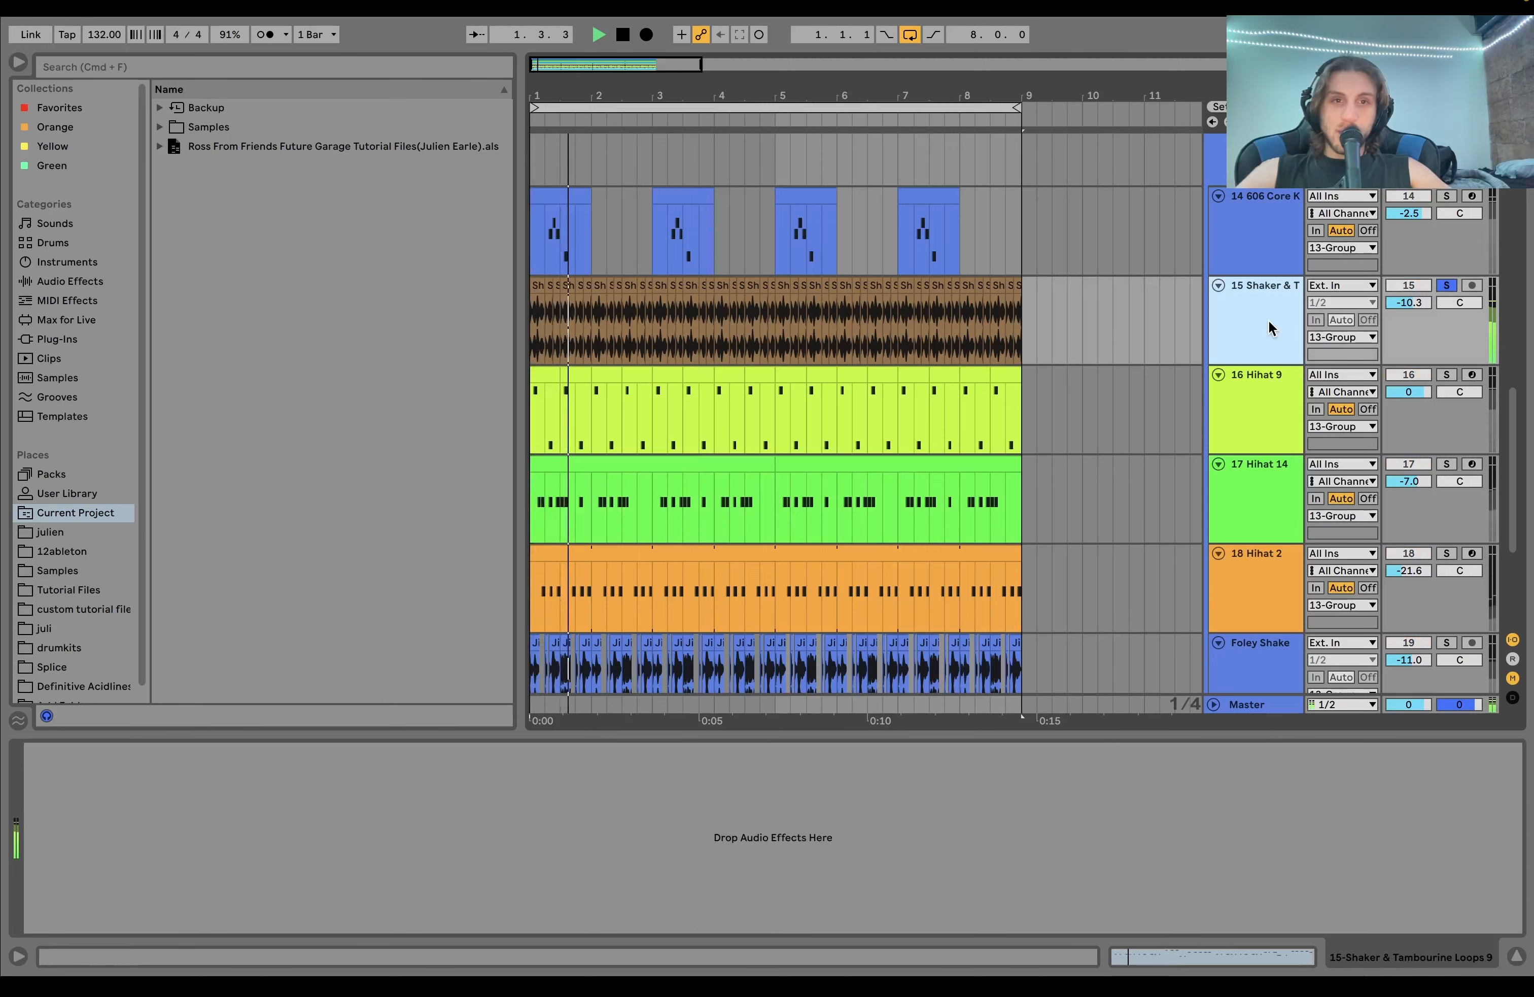
{"action": "scroll", "coordinate": [1273, 308], "scroll_direction": "down", "scroll_amount": 2}
{"action": "key", "text": "space"}
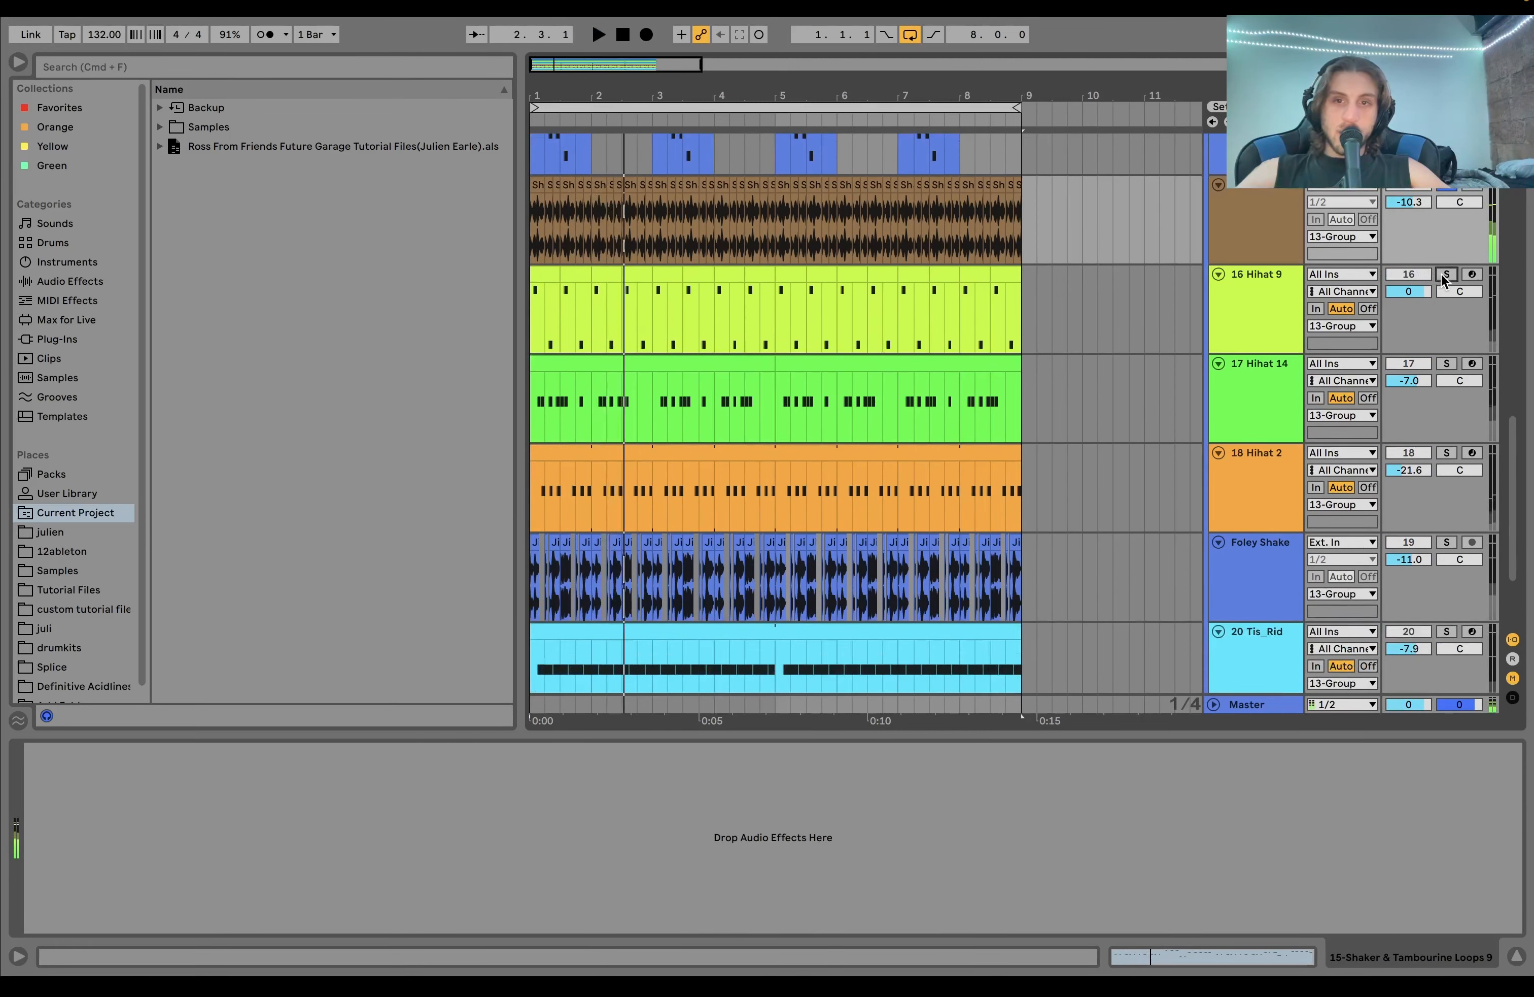
Step: Solo track 16 Hihat 9 and play it from the start, adding 17 Hihat 14 and 18 Hihat 2 to the solo
{"action": "left_click", "coordinate": [1447, 274]}
{"action": "key", "text": "space"}
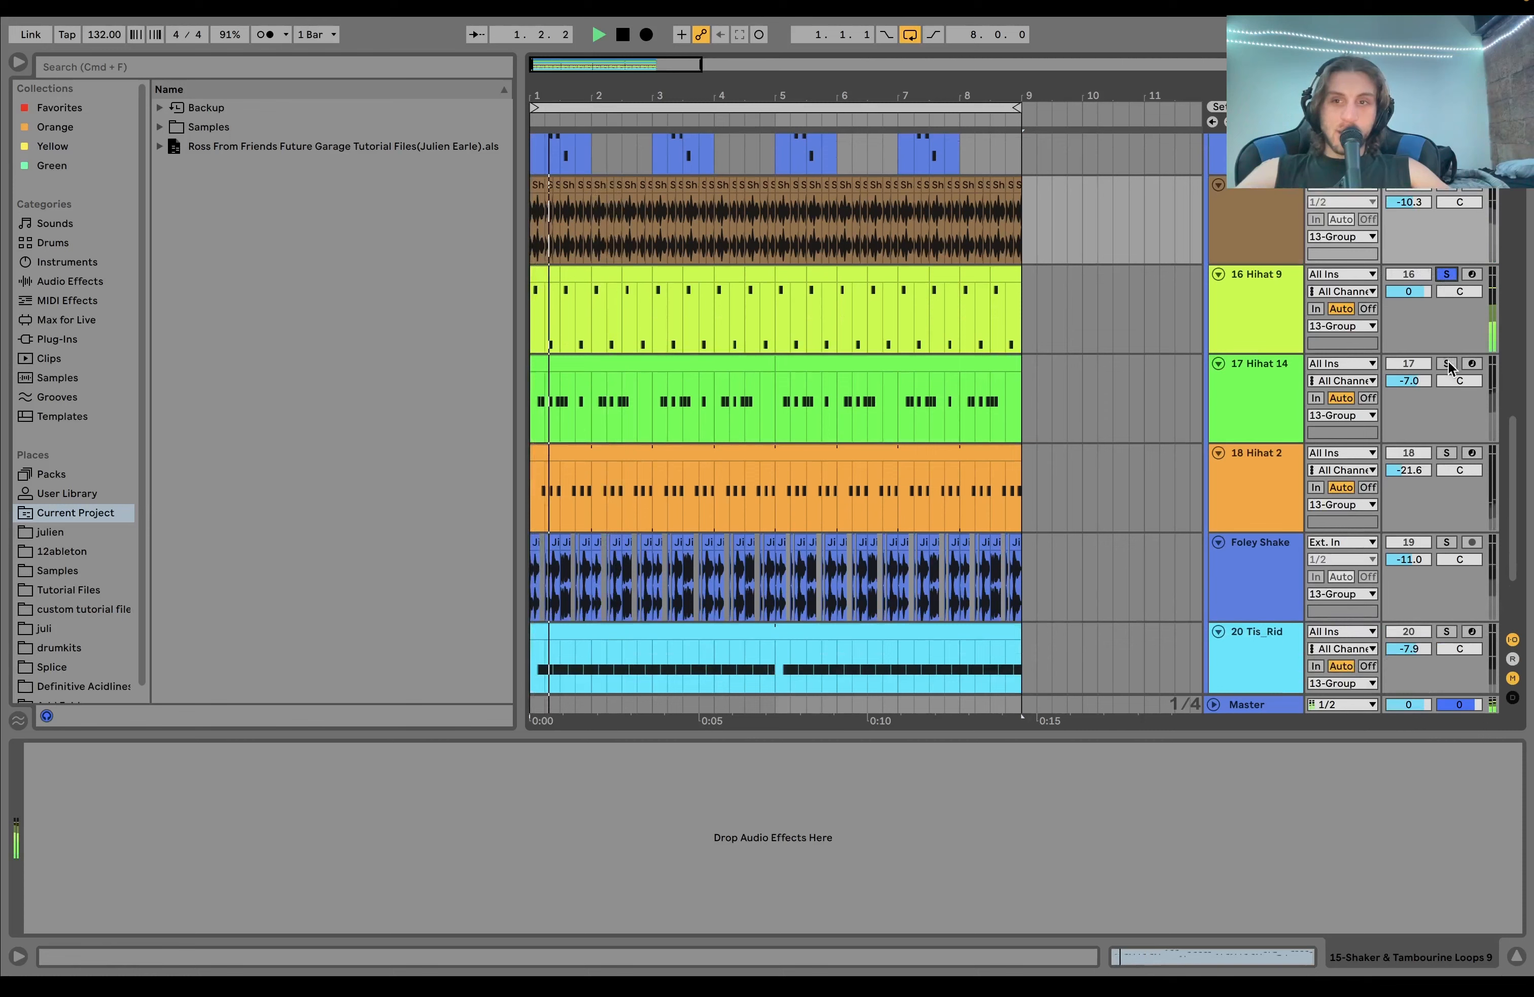
{"action": "left_click", "coordinate": [1447, 363]}
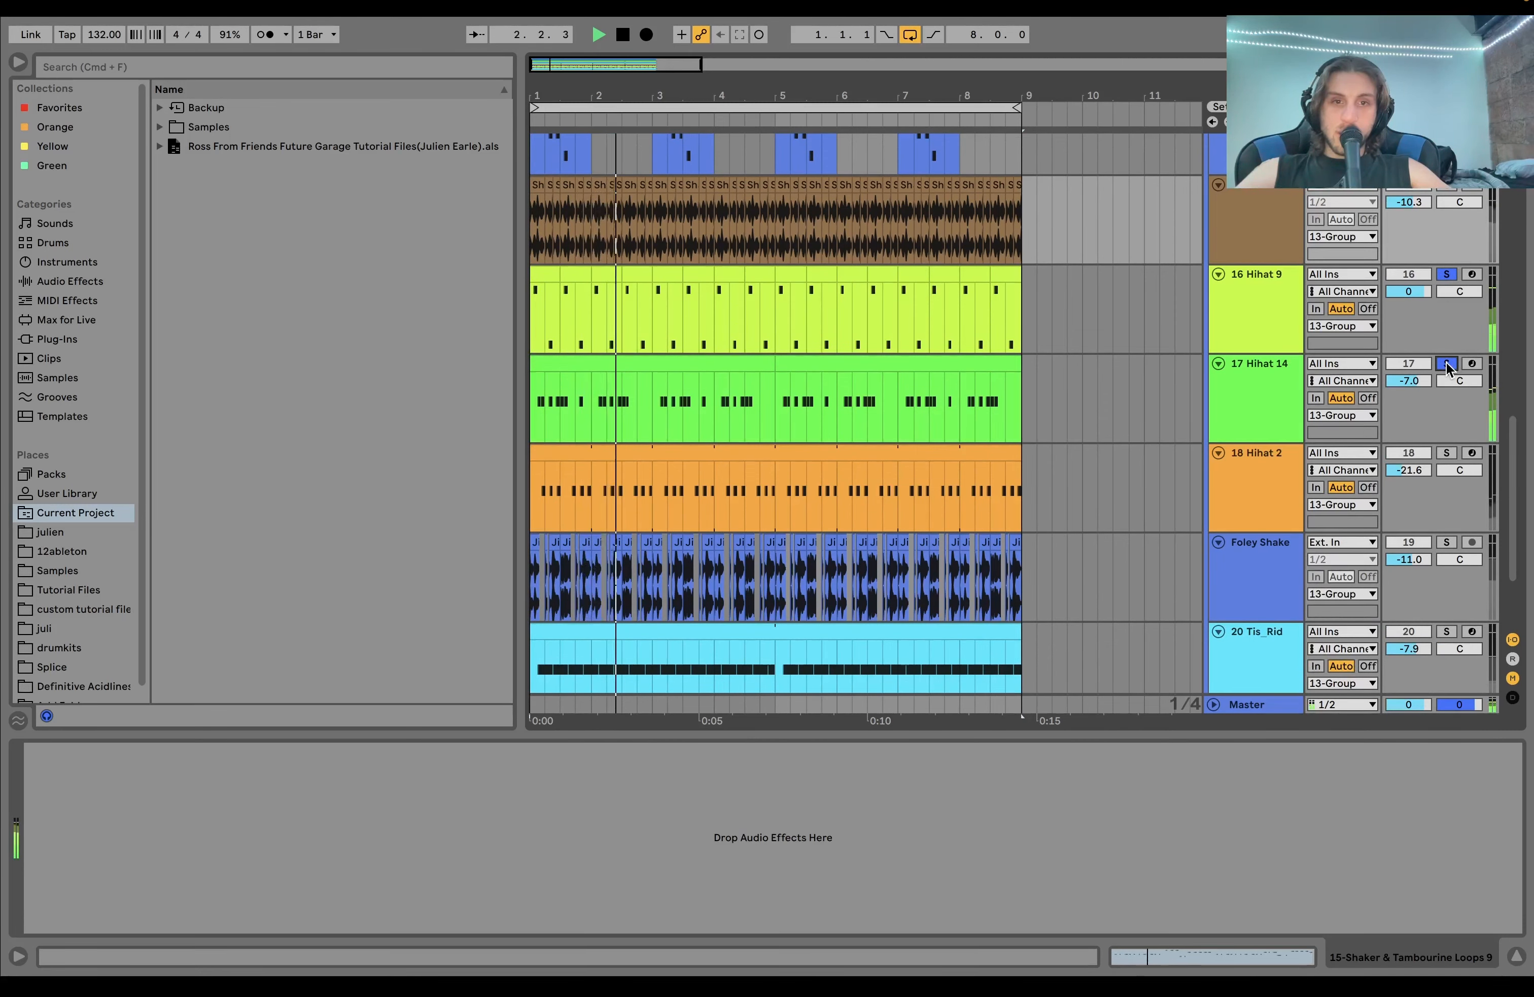
{"action": "left_click", "coordinate": [1448, 452]}
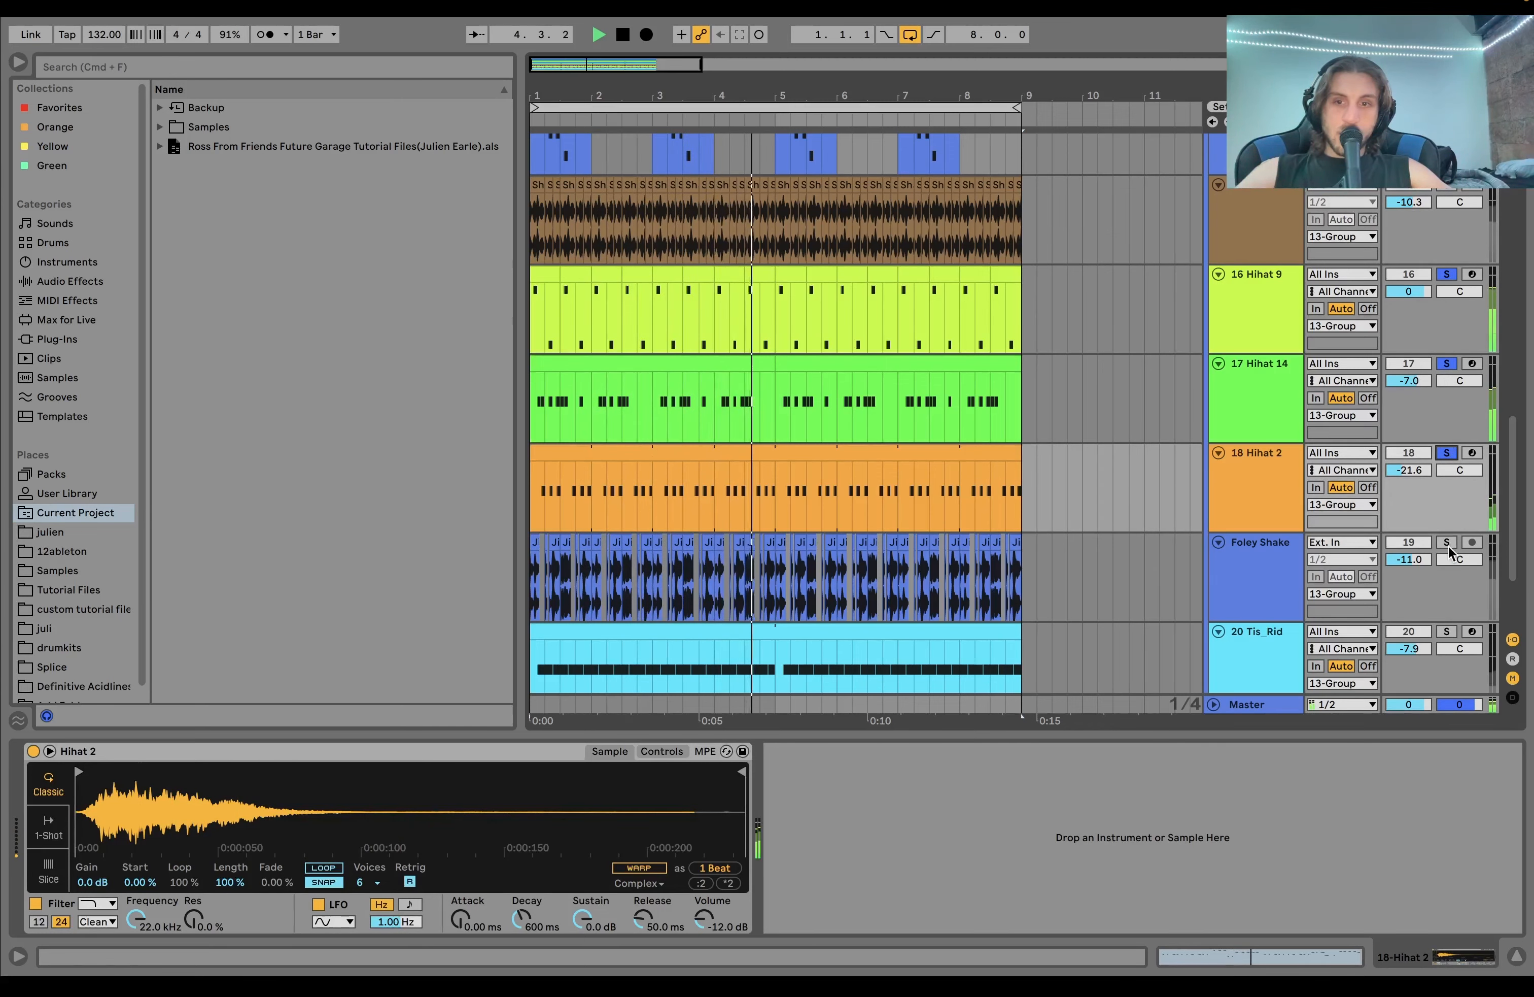
Step: Examine the note patterns of the soloed hi-hat tracks in the arrangement, briefly replaying them from the start
{"action": "scroll", "coordinate": [1449, 298], "scroll_direction": "down", "scroll_amount": 4}
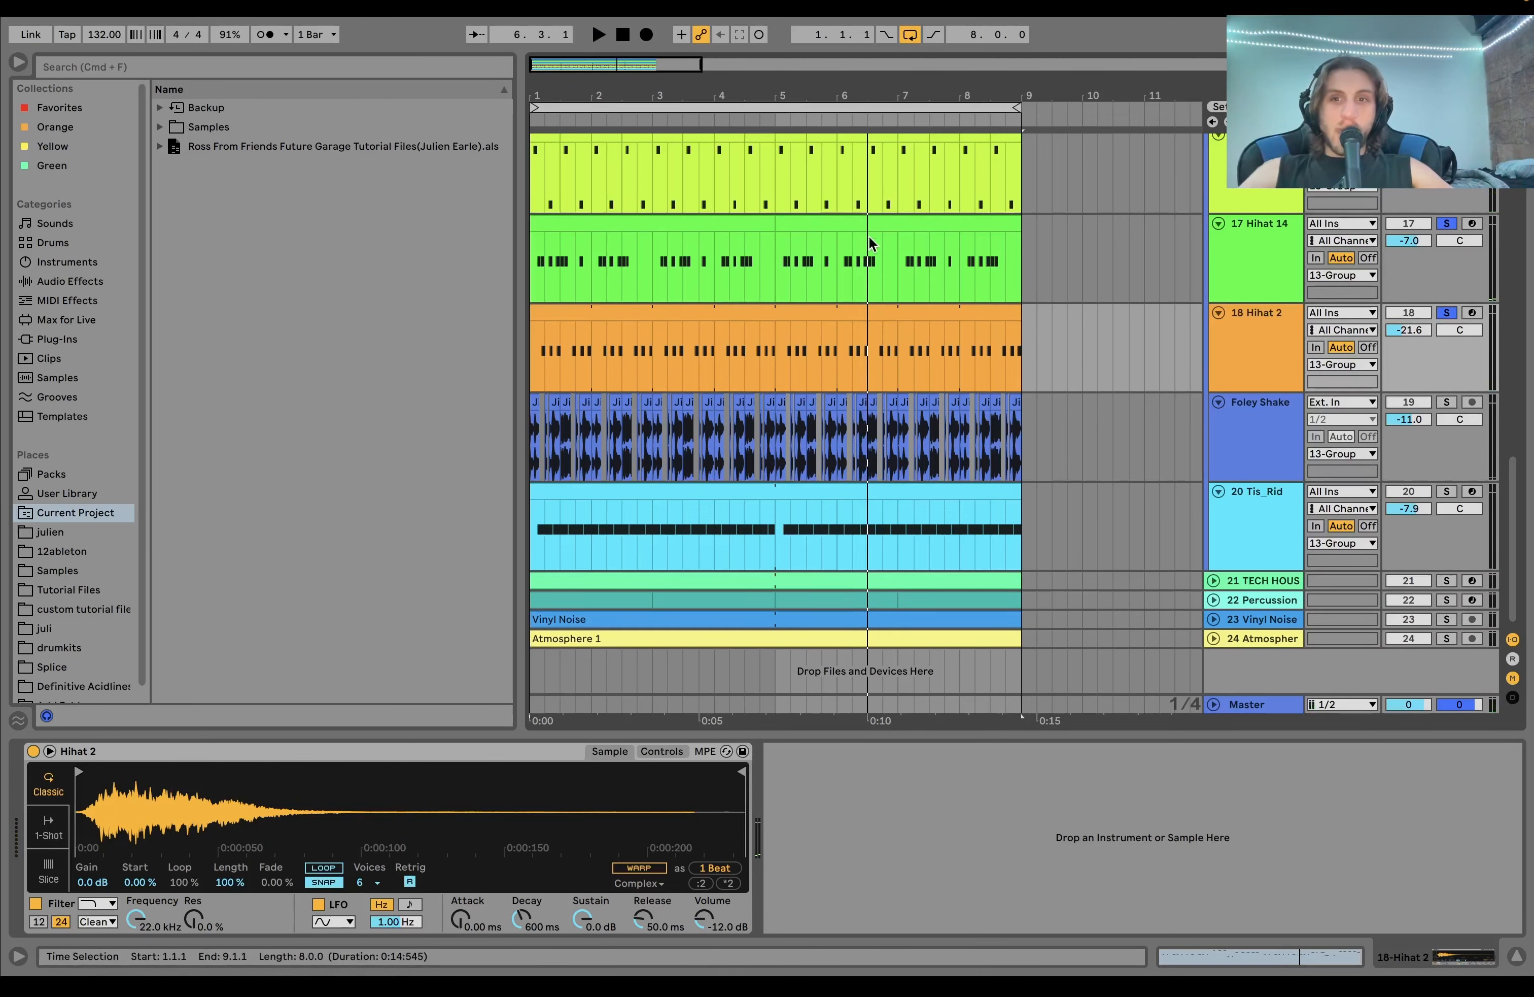
{"action": "scroll", "coordinate": [857, 279], "scroll_direction": "up", "scroll_amount": 3}
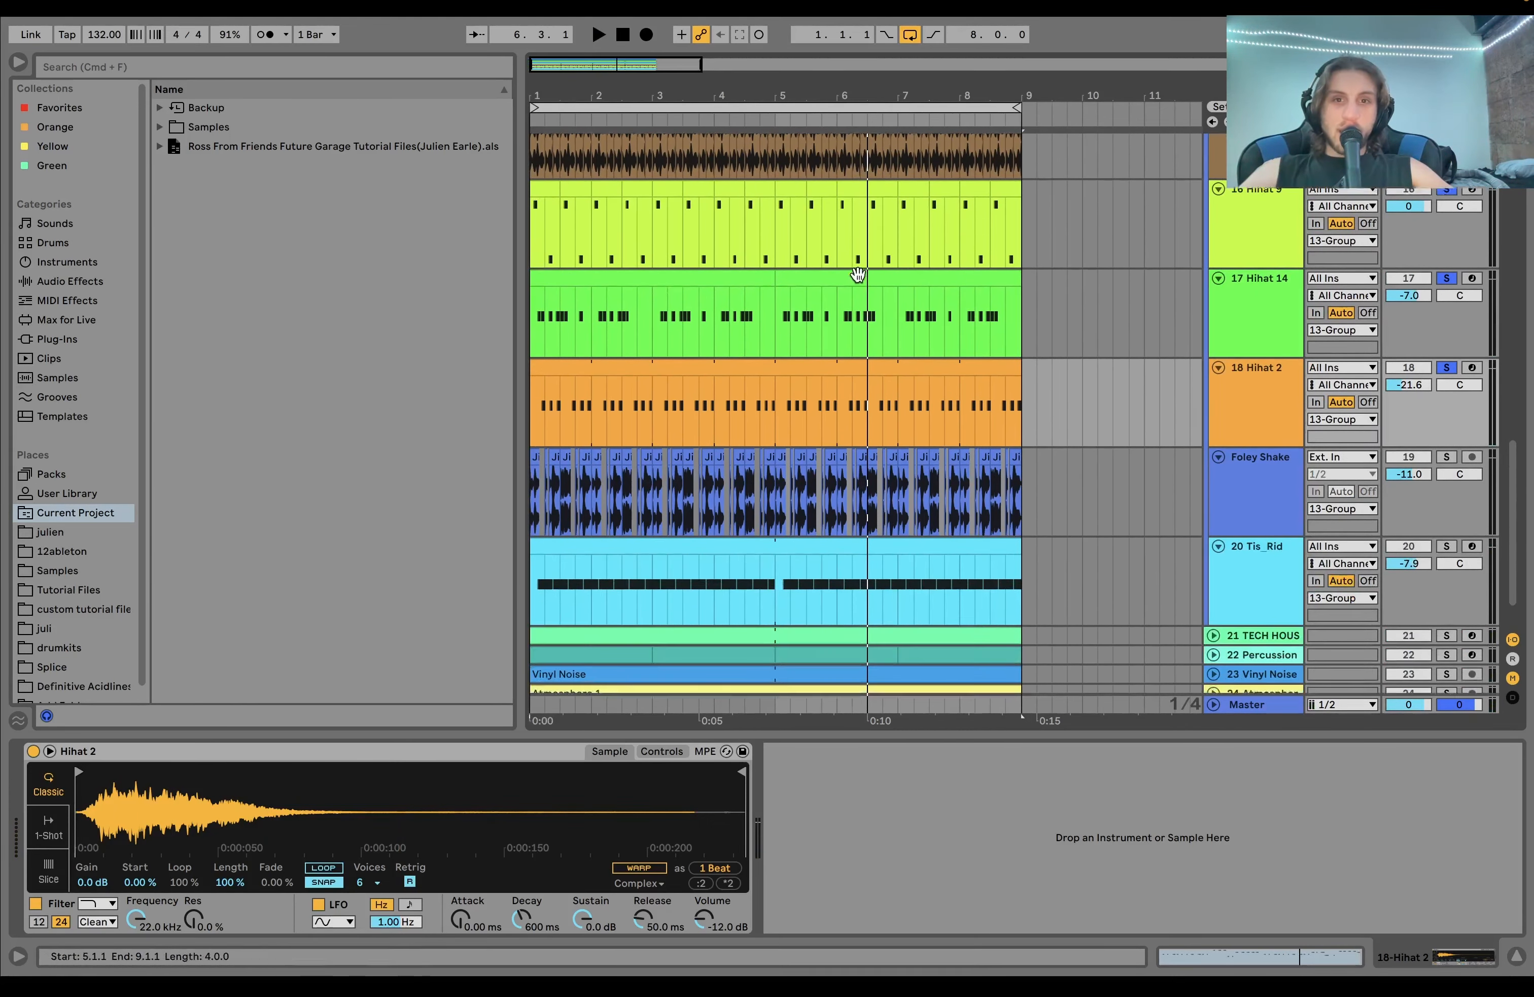
{"action": "scroll", "coordinate": [857, 278], "scroll_direction": "up", "scroll_amount": 4}
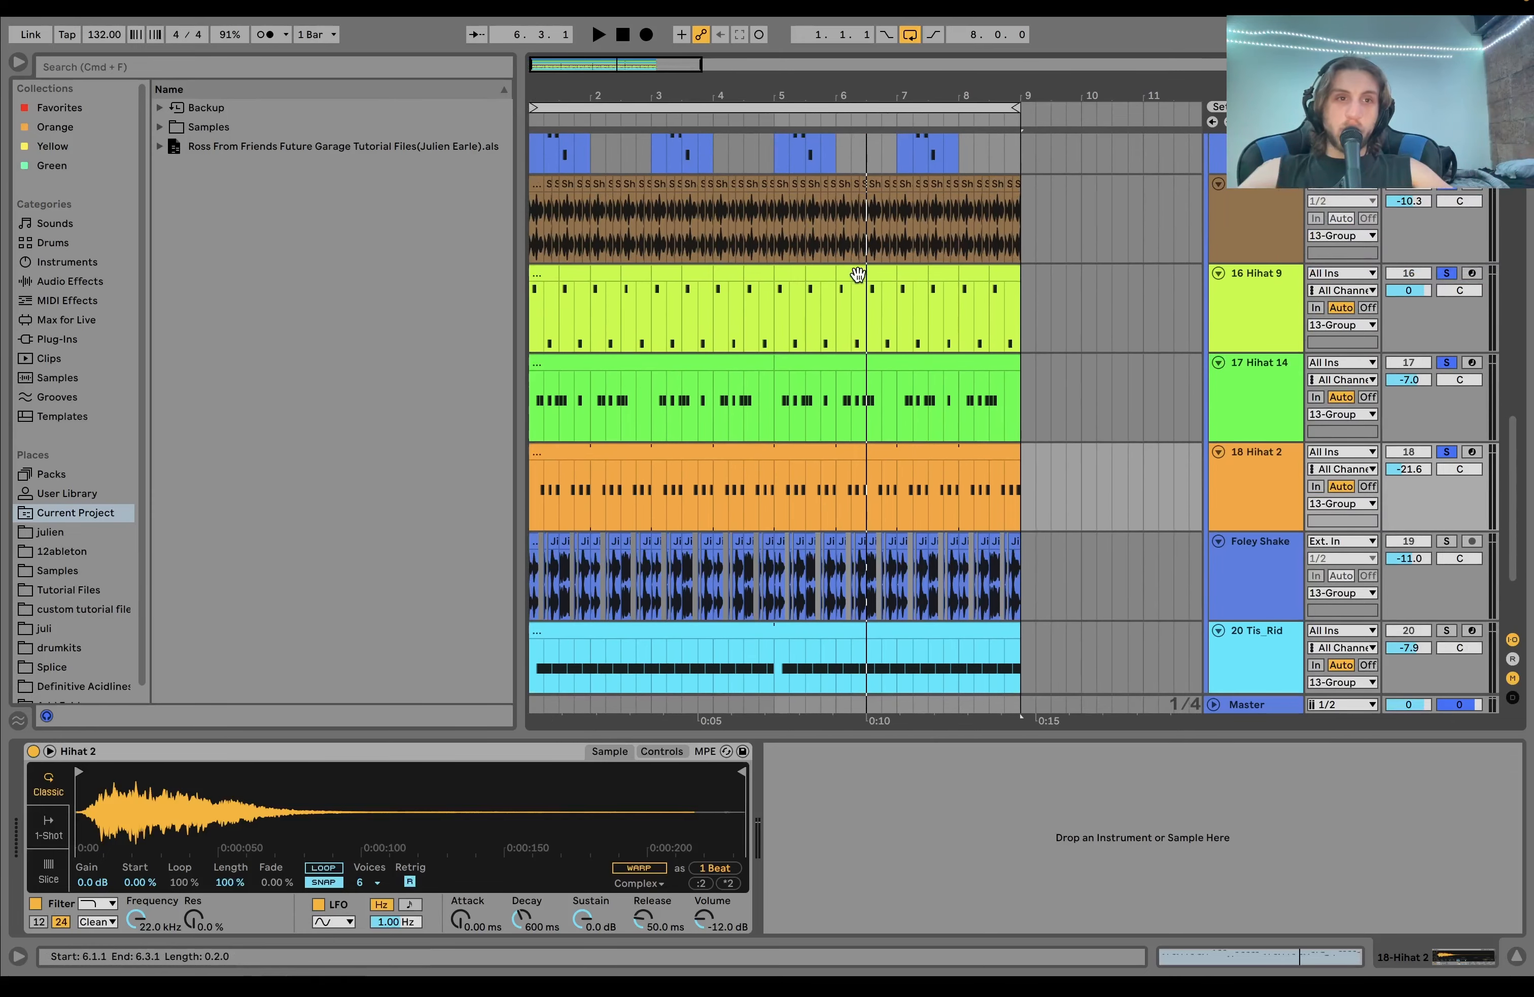
{"action": "key", "text": "space"}
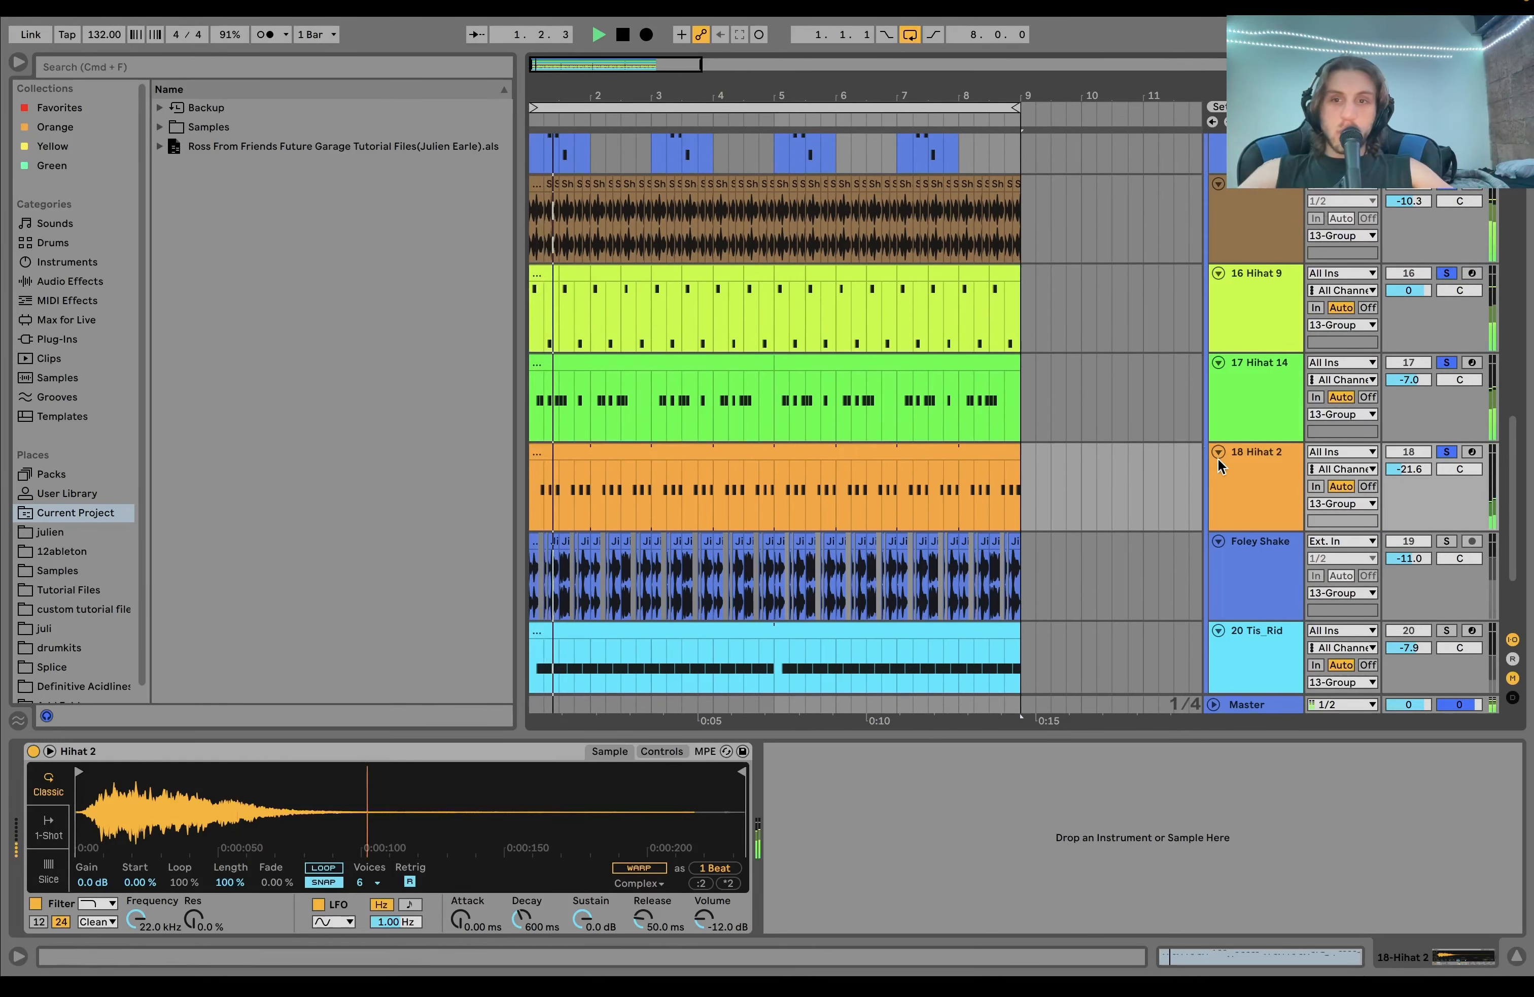
{"action": "scroll", "coordinate": [961, 335], "scroll_direction": "down", "scroll_amount": 3}
{"action": "key", "text": "space"}
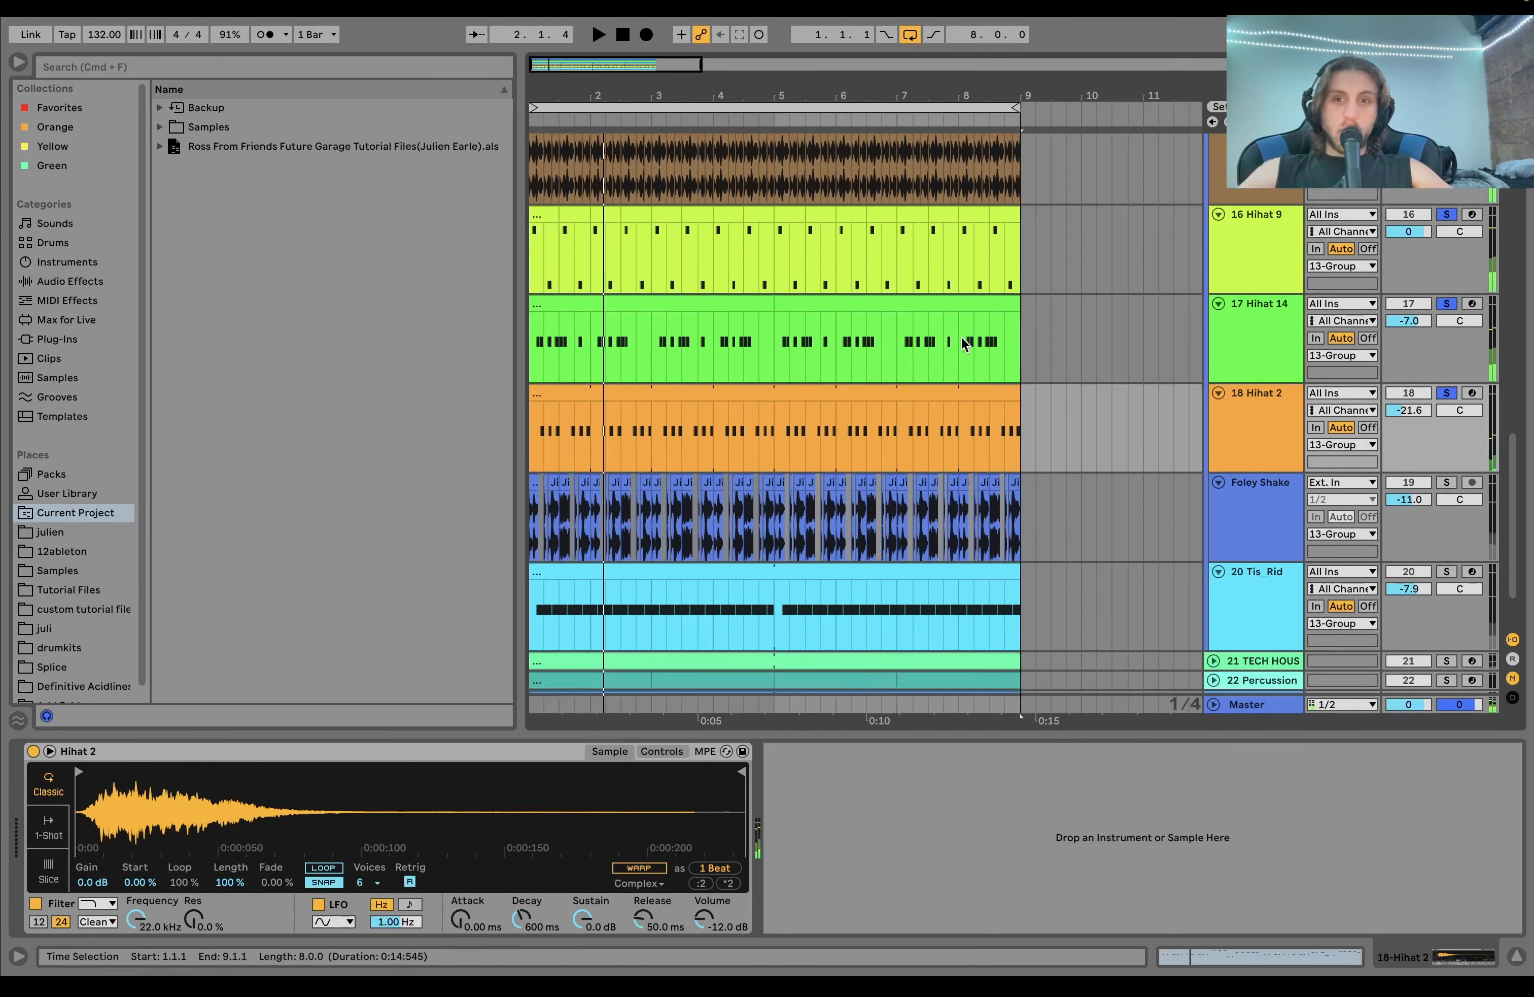
{"action": "scroll", "coordinate": [935, 367], "scroll_direction": "up", "scroll_amount": 3}
{"action": "scroll", "coordinate": [935, 366], "scroll_direction": "up", "scroll_amount": 3}
{"action": "scroll", "coordinate": [935, 366], "scroll_direction": "down", "scroll_amount": 6}
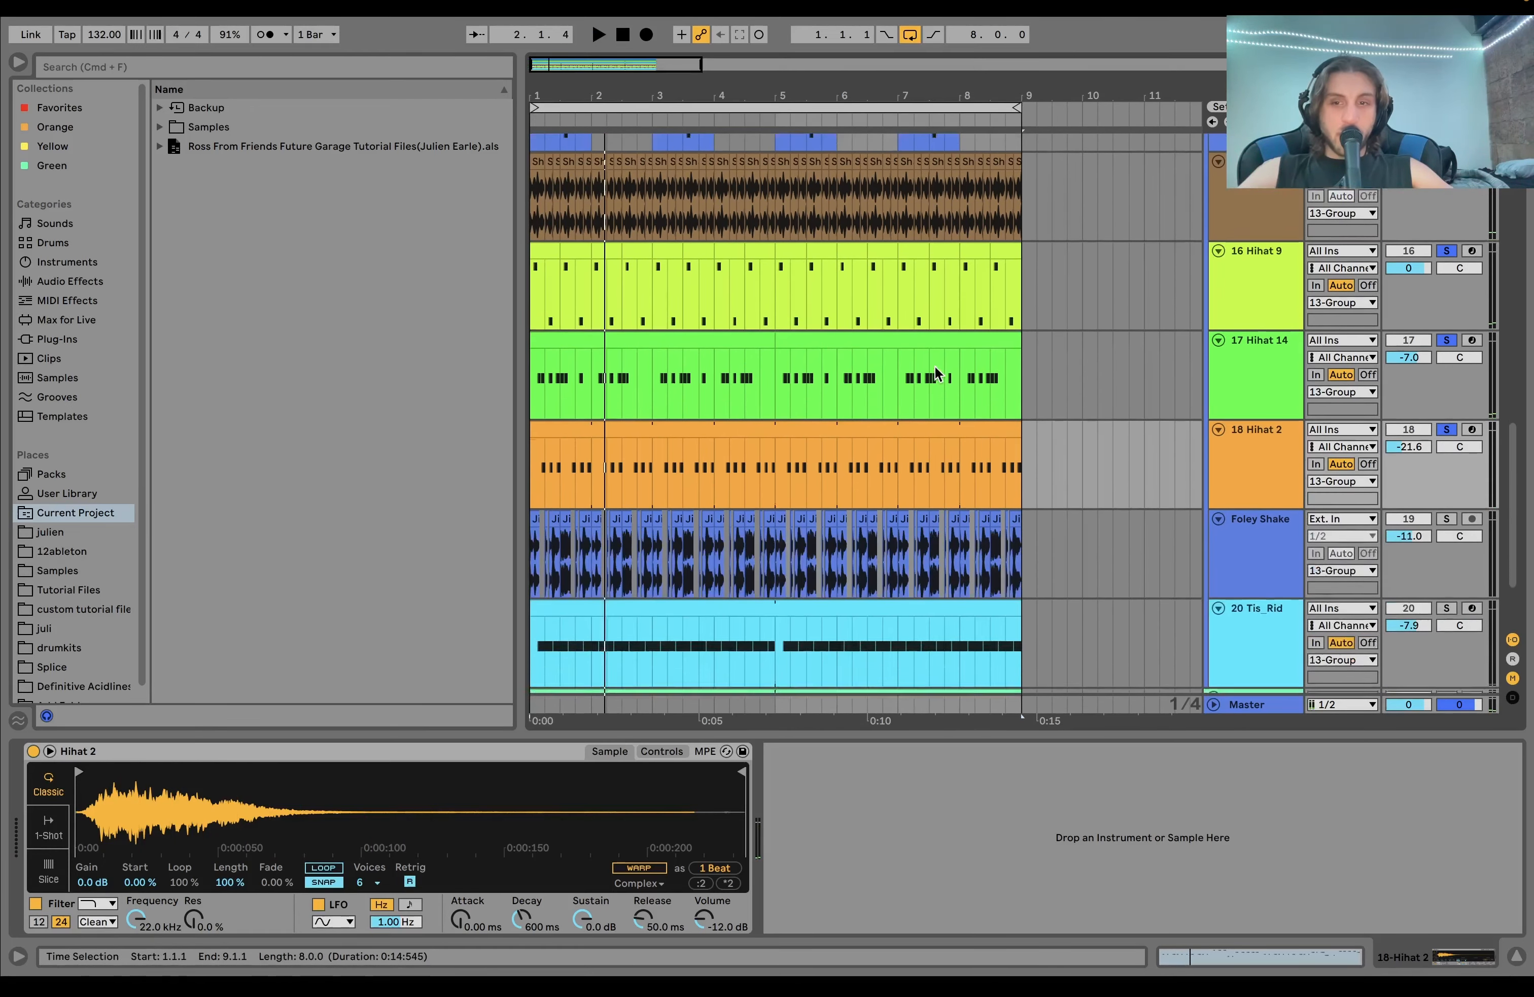
Step: Add track 19 Foley Shake to the solo, play from the start, and show its EQ Eight and Compressor
{"action": "scroll", "coordinate": [935, 365], "scroll_direction": "down", "scroll_amount": 1}
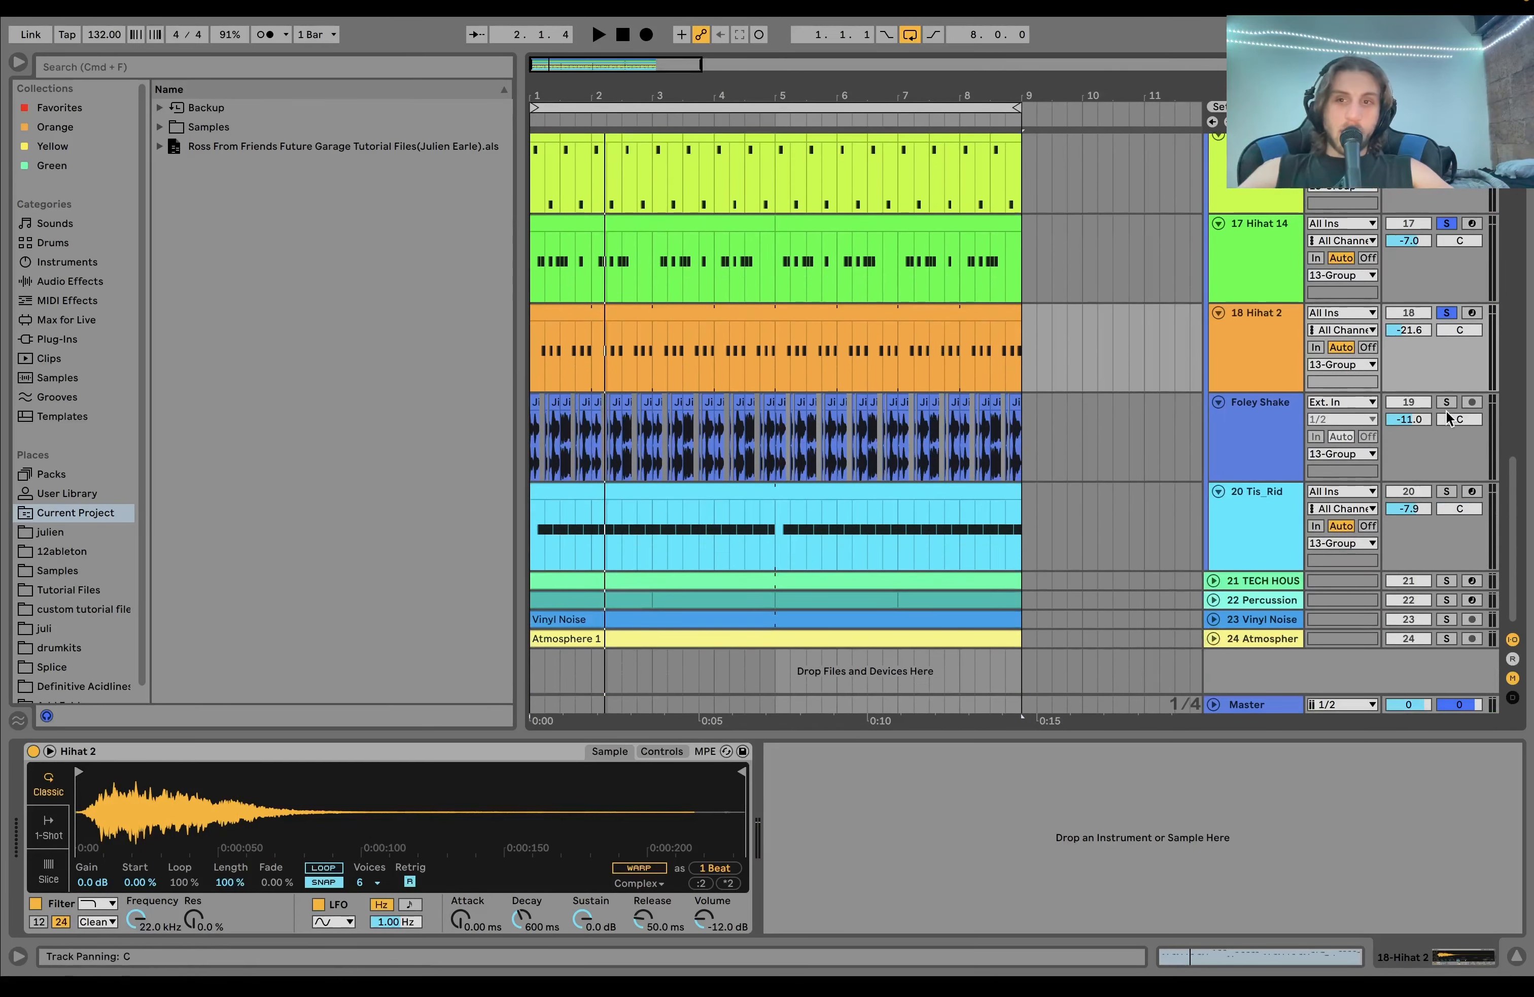
{"action": "left_click", "coordinate": [1447, 402]}
{"action": "key", "text": "space"}
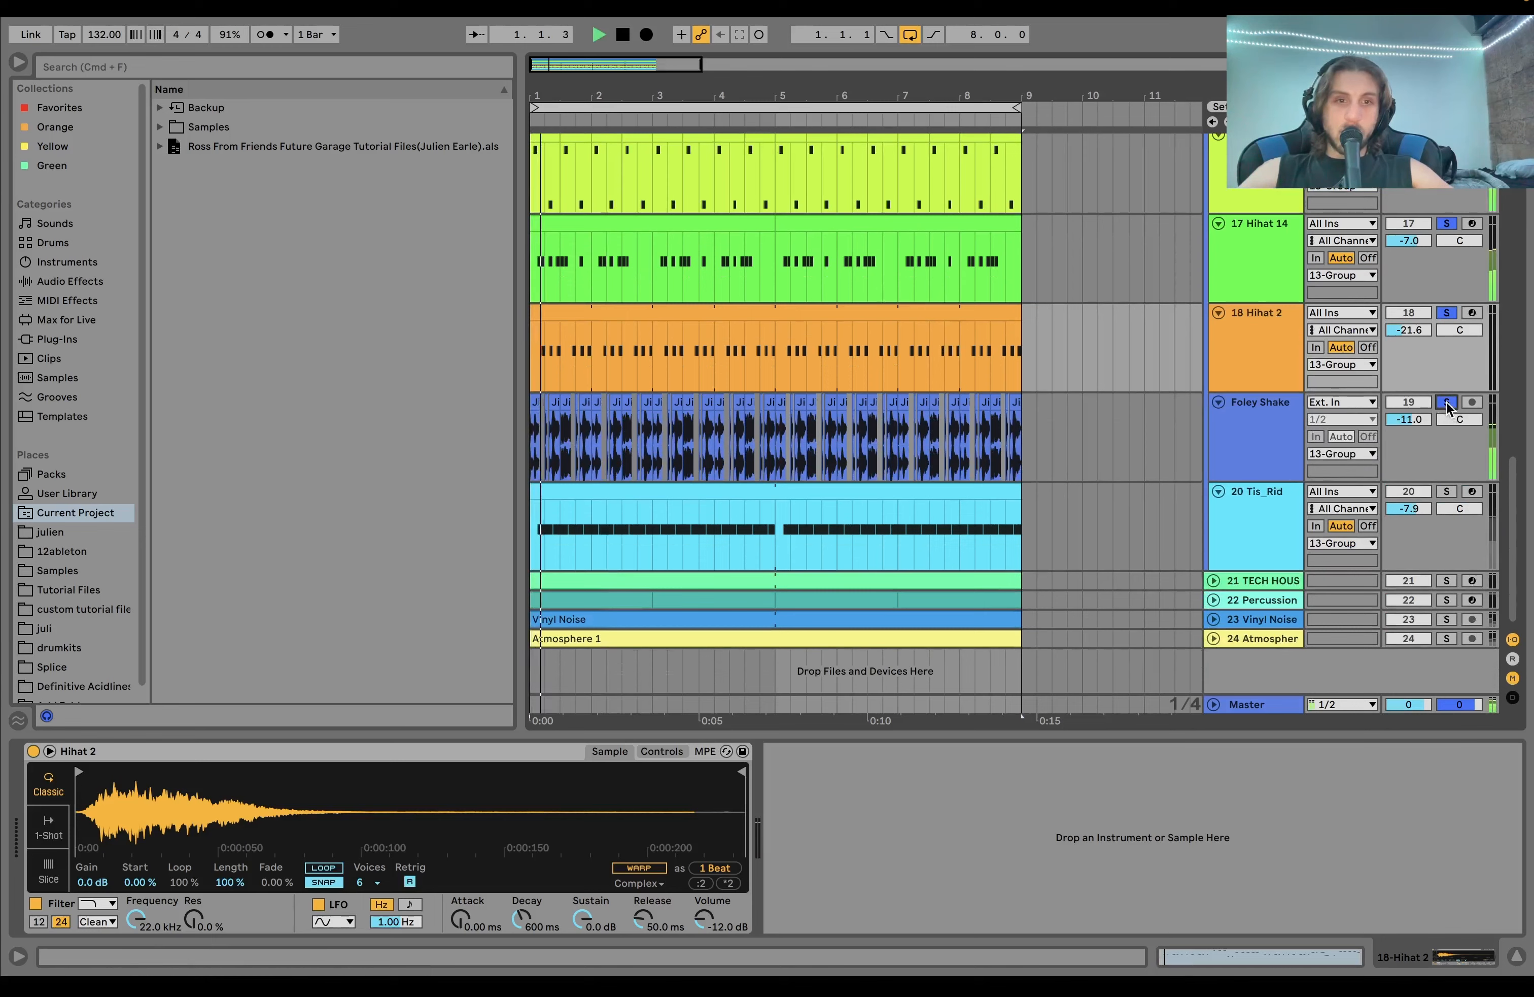
{"action": "left_click", "coordinate": [1280, 435]}
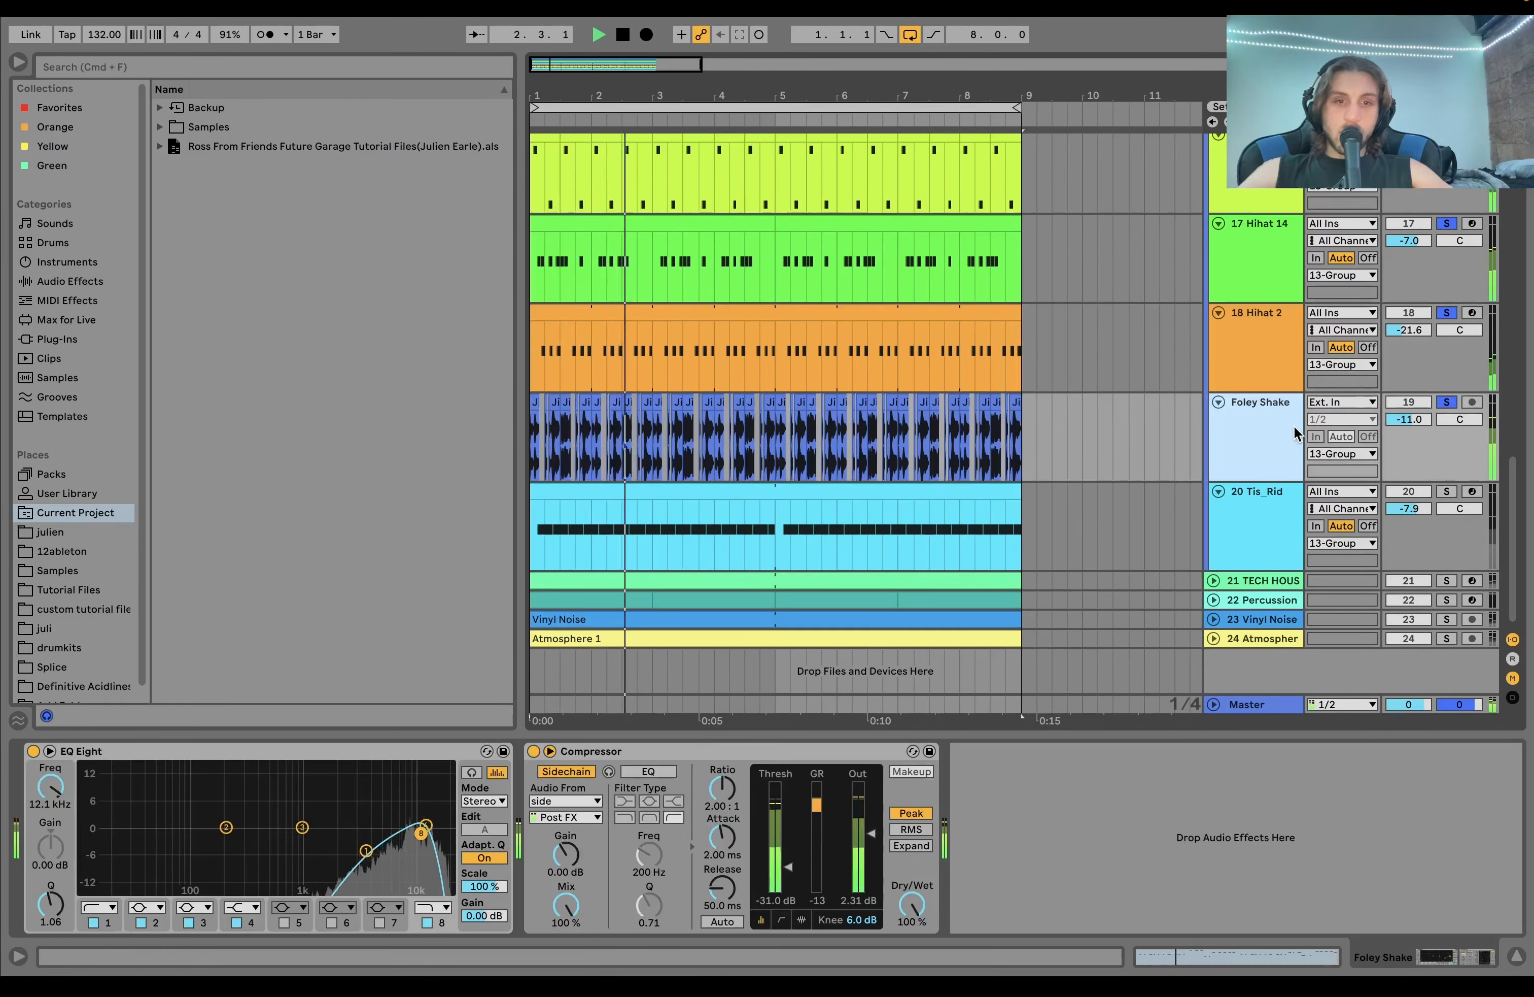
{"action": "key", "text": "space"}
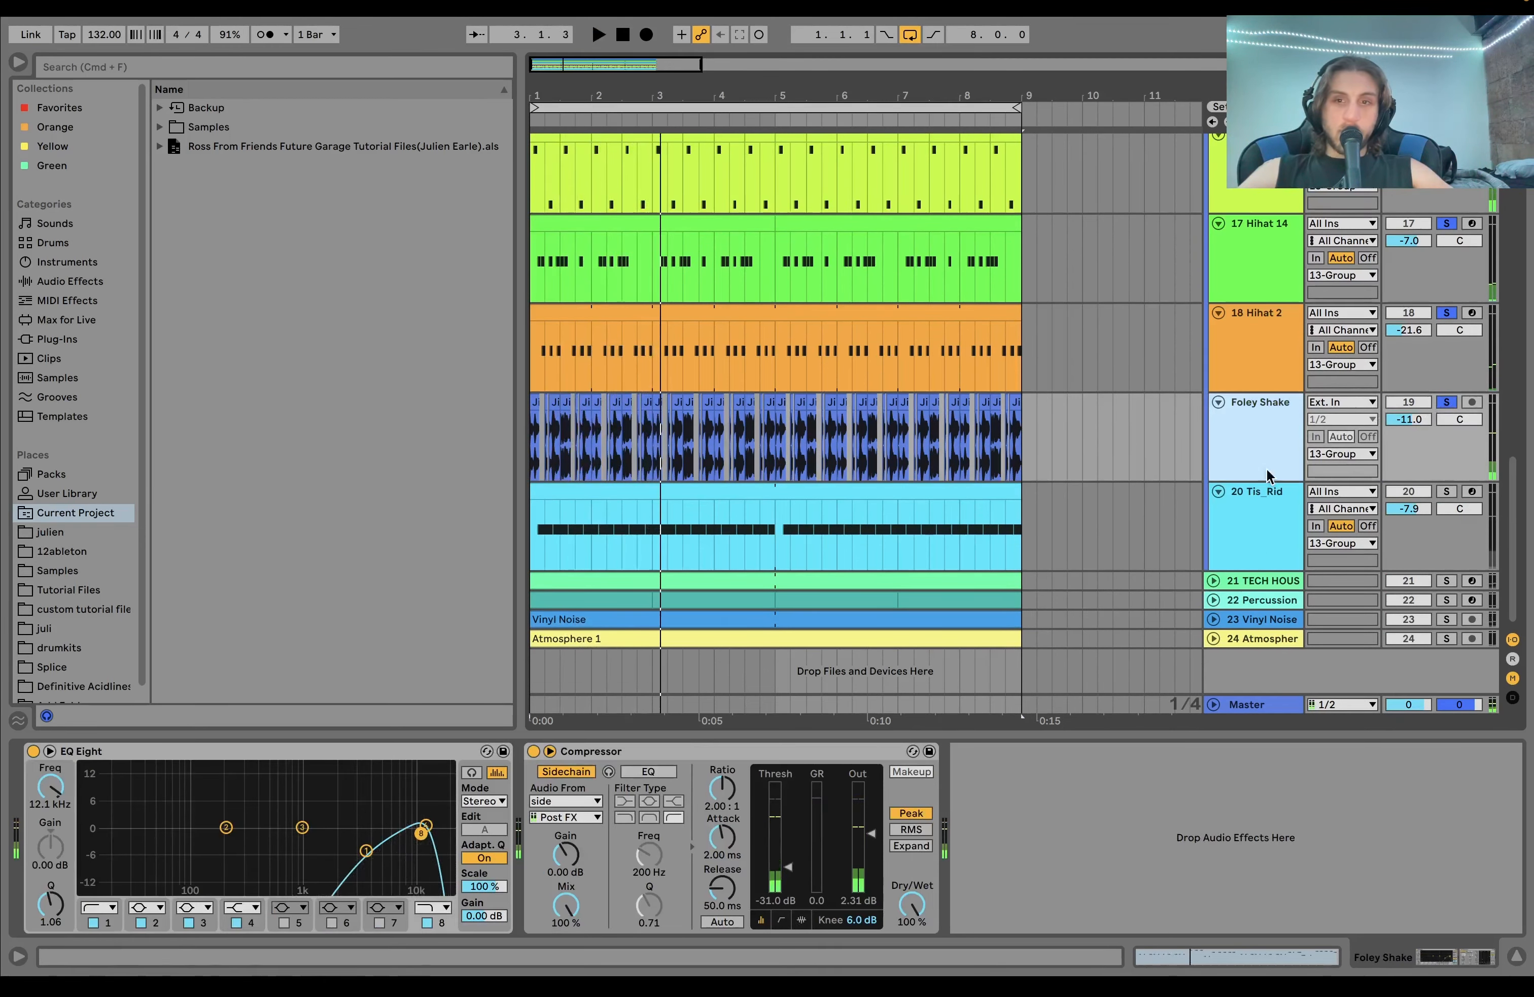
Step: Solo only track 20 Tis_Rid and play it from the start
{"action": "left_click", "coordinate": [1447, 492]}
{"action": "scroll", "coordinate": [1447, 490], "scroll_direction": "up", "scroll_amount": 1}
{"action": "key", "text": "space"}
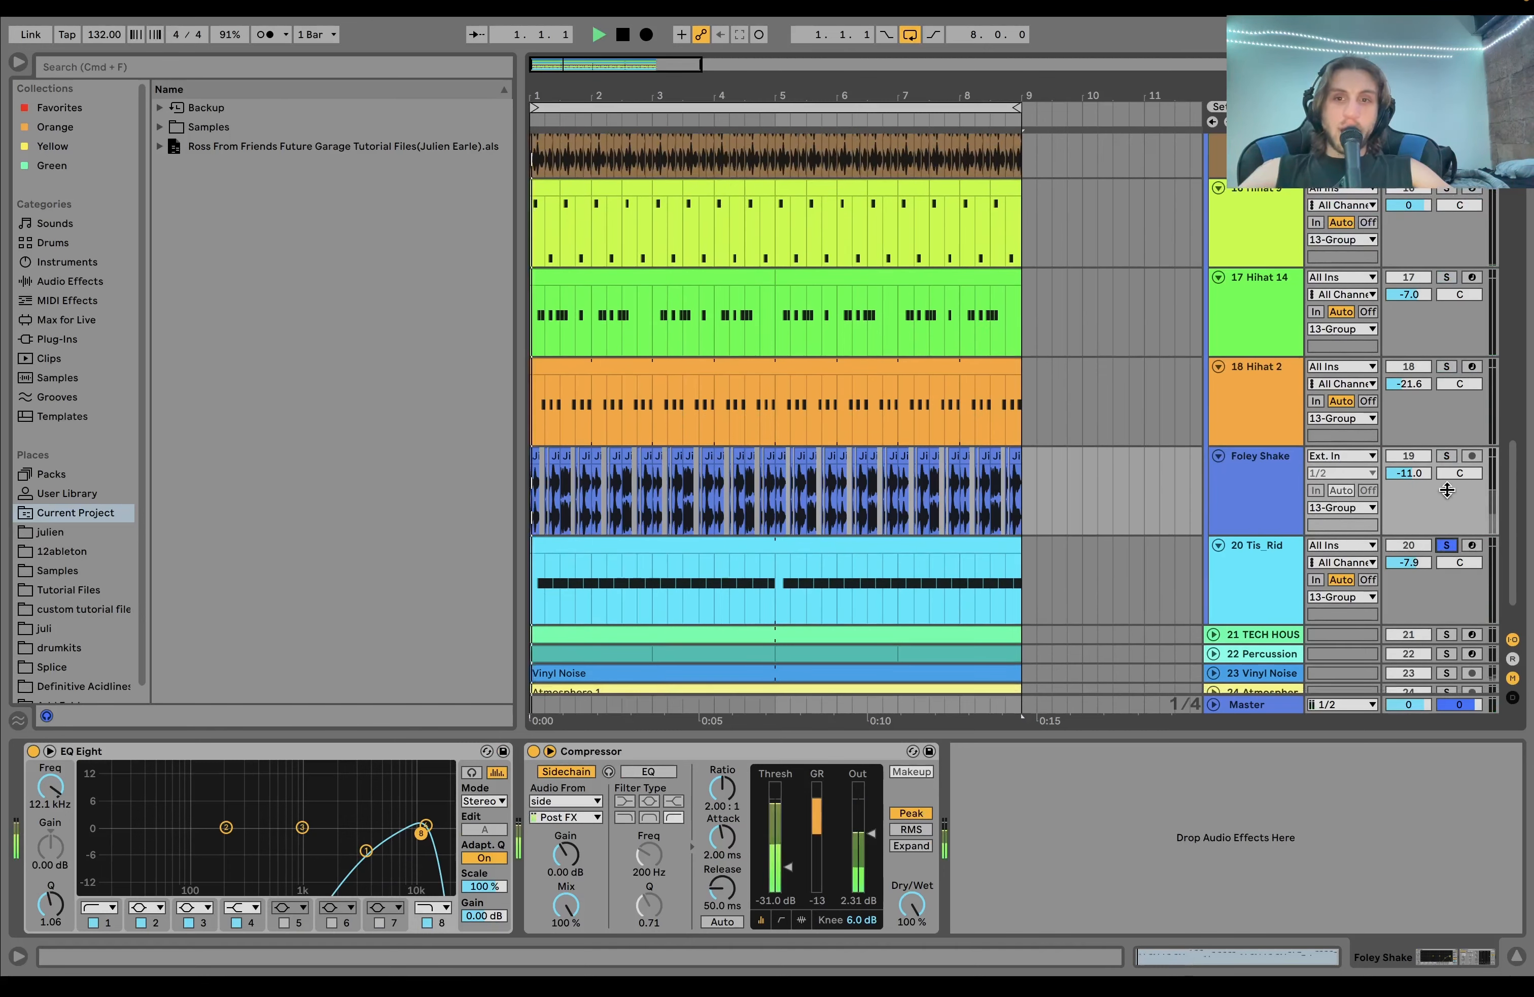
{"action": "scroll", "coordinate": [1447, 489], "scroll_direction": "up", "scroll_amount": 10}
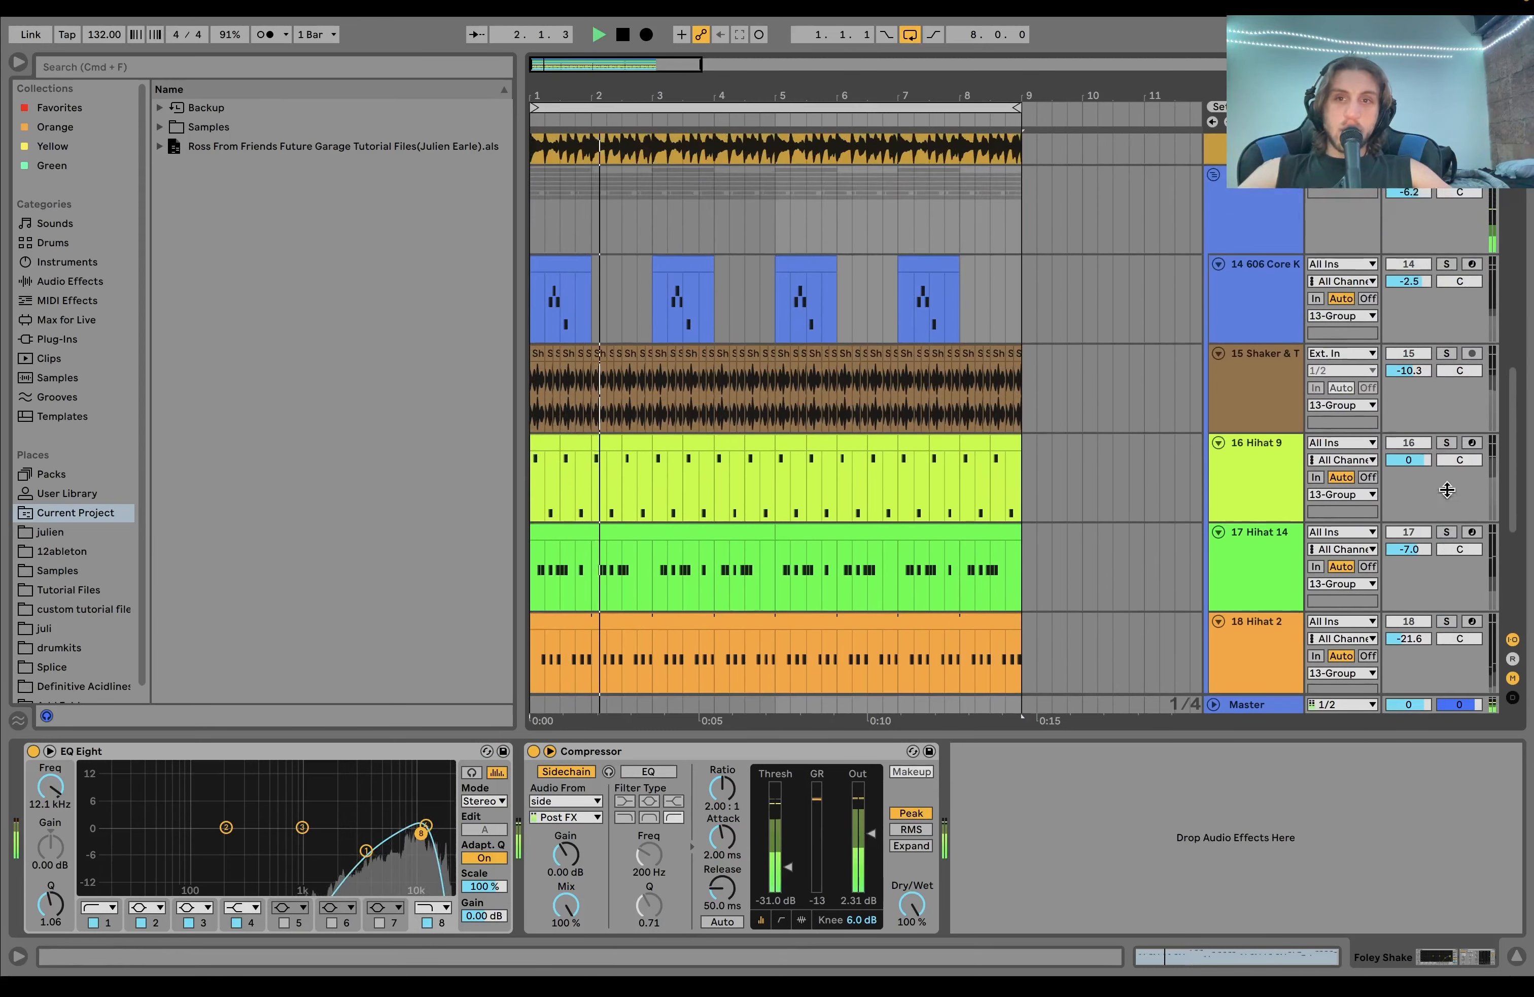
Step: Solo only track 14 606 Core Kit during playback, stop, and examine its drum rack, Tom Low 606 sample and Overdrive
{"action": "left_click", "coordinate": [1448, 263]}
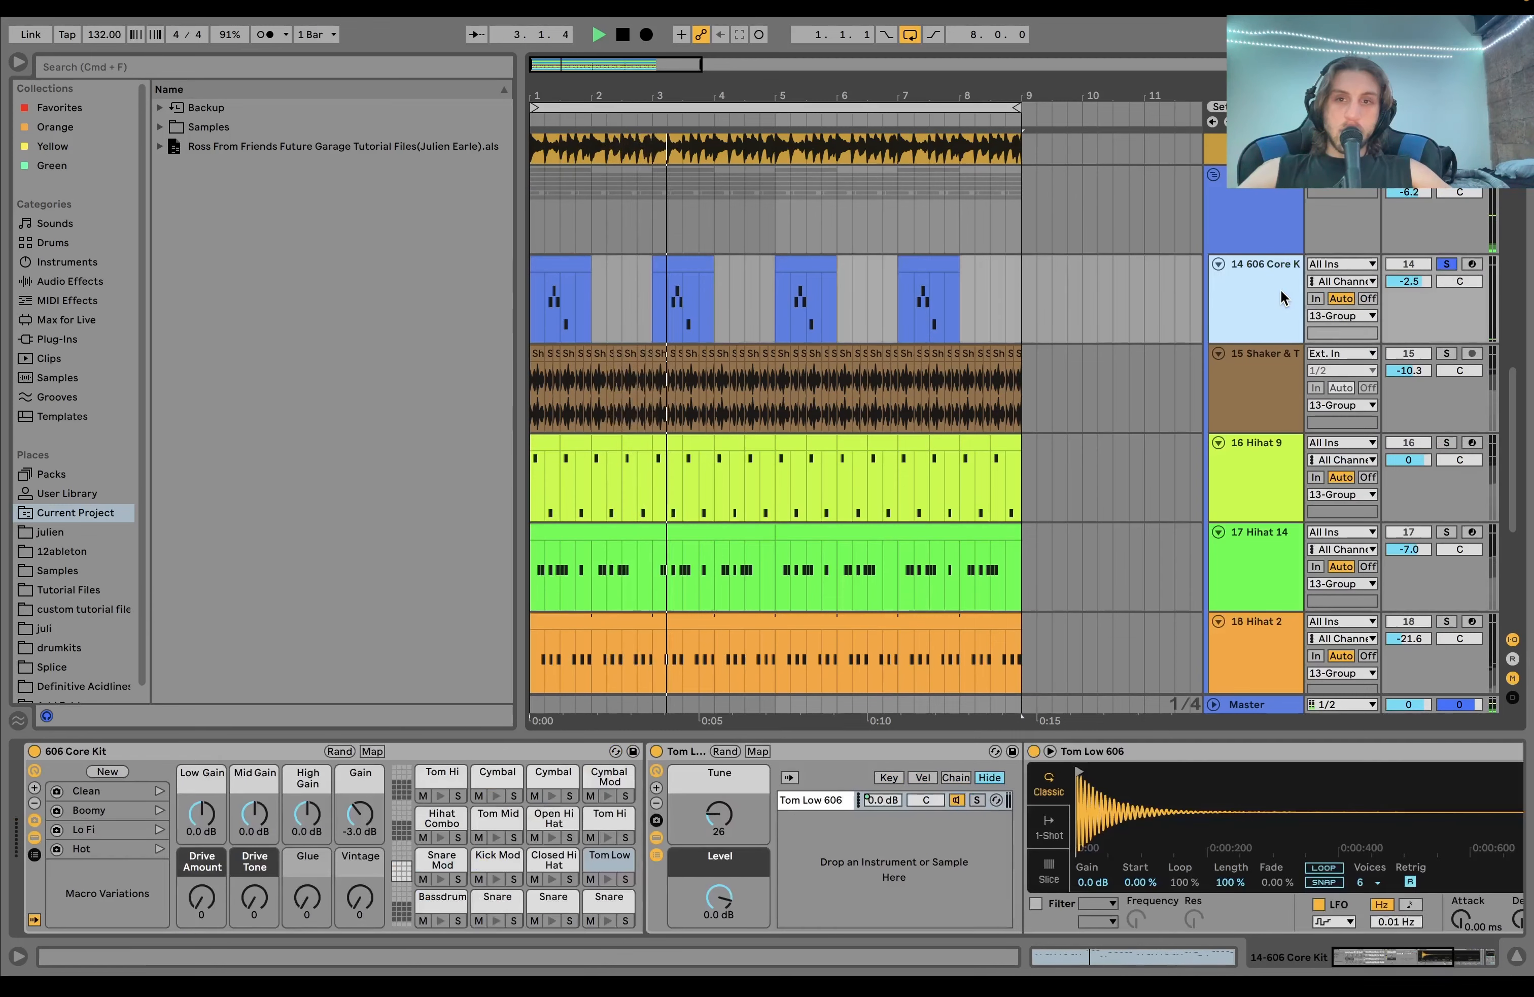
{"action": "key", "text": "space"}
{"action": "scroll", "coordinate": [917, 780], "scroll_direction": "right", "scroll_amount": 8}
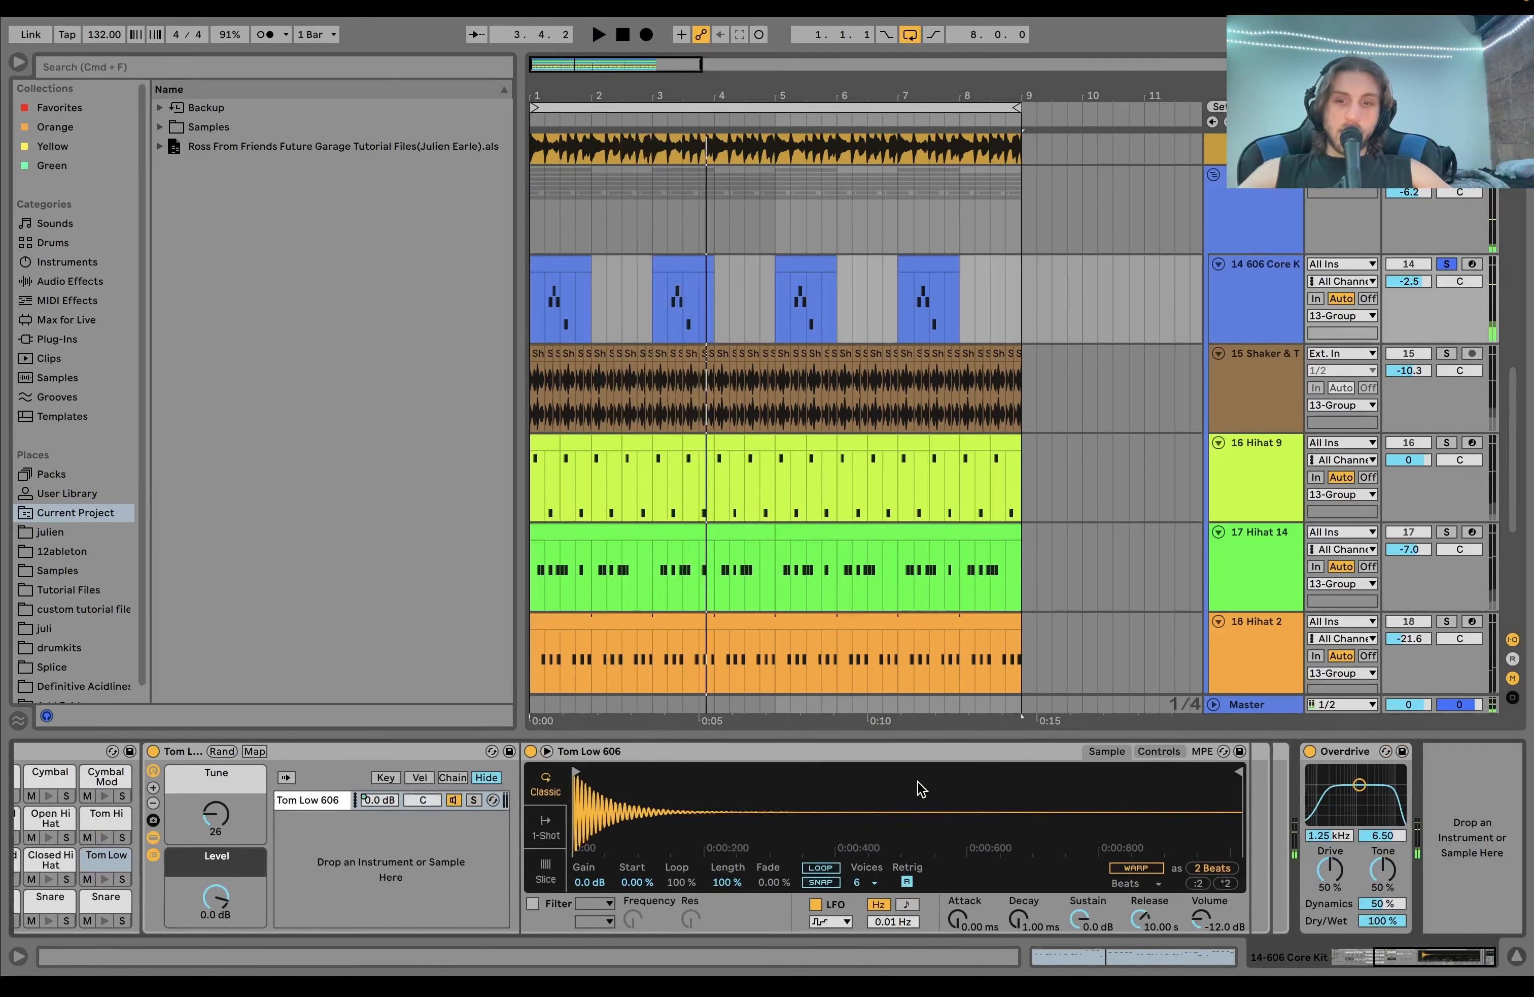
{"action": "scroll", "coordinate": [918, 788], "scroll_direction": "left", "scroll_amount": 5}
{"action": "scroll", "coordinate": [921, 789], "scroll_direction": "right", "scroll_amount": 5}
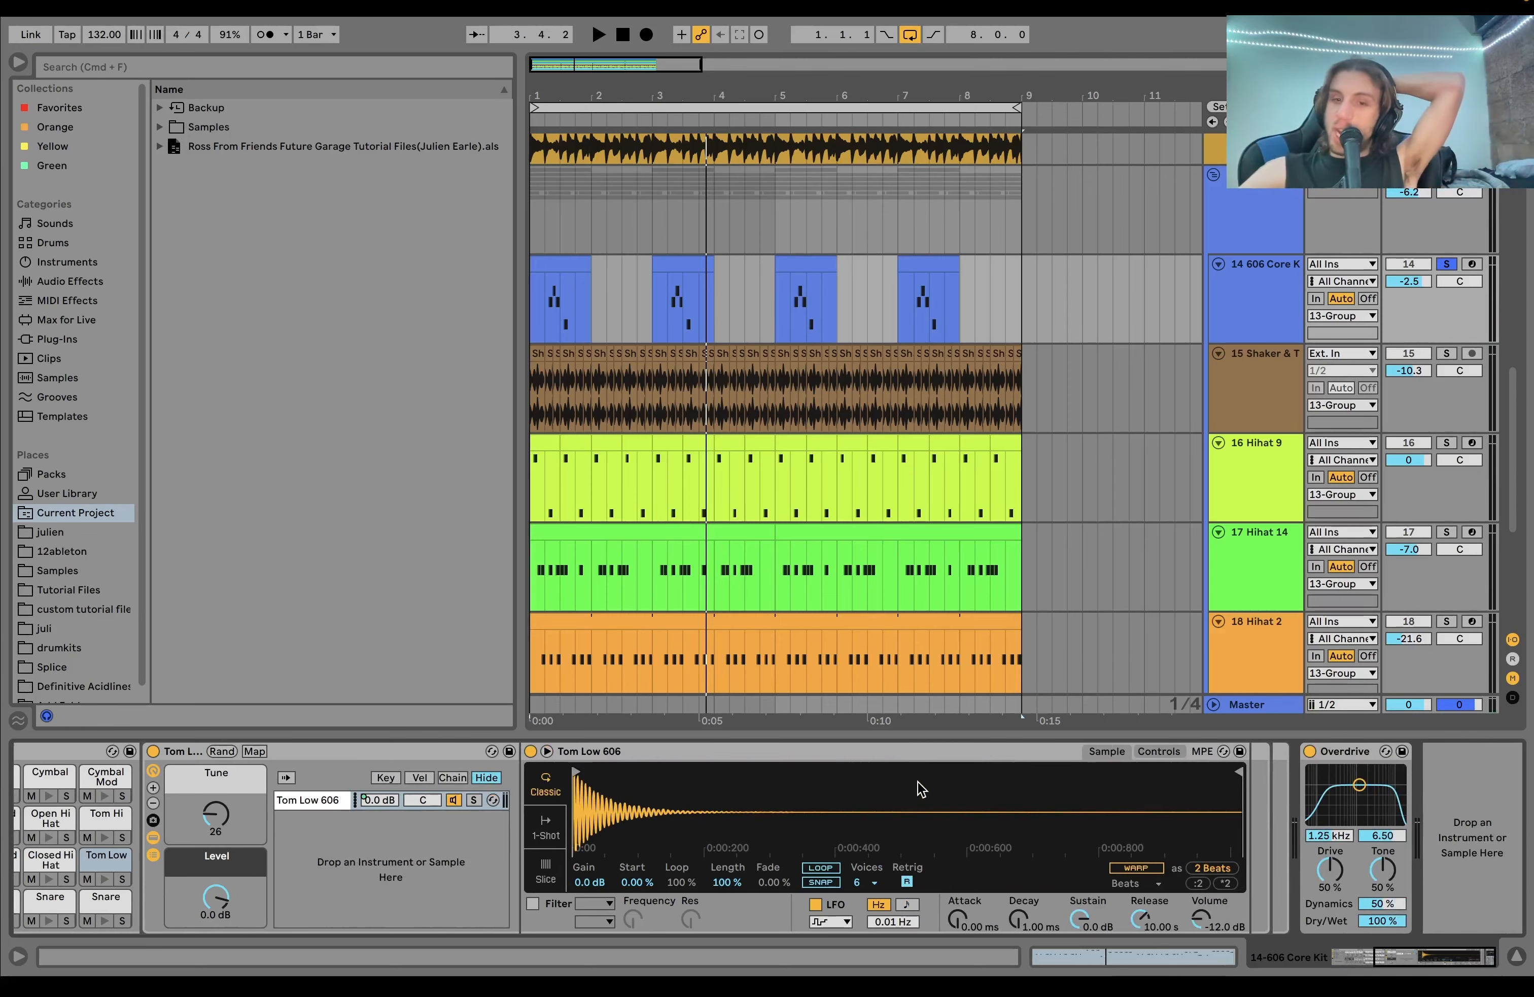
Step: Solo the whole 13 Group, play it briefly from the start, and examine its two sidechained Compressors
{"action": "scroll", "coordinate": [1233, 405], "scroll_direction": "down", "scroll_amount": 2}
{"action": "scroll", "coordinate": [1232, 405], "scroll_direction": "up", "scroll_amount": 5}
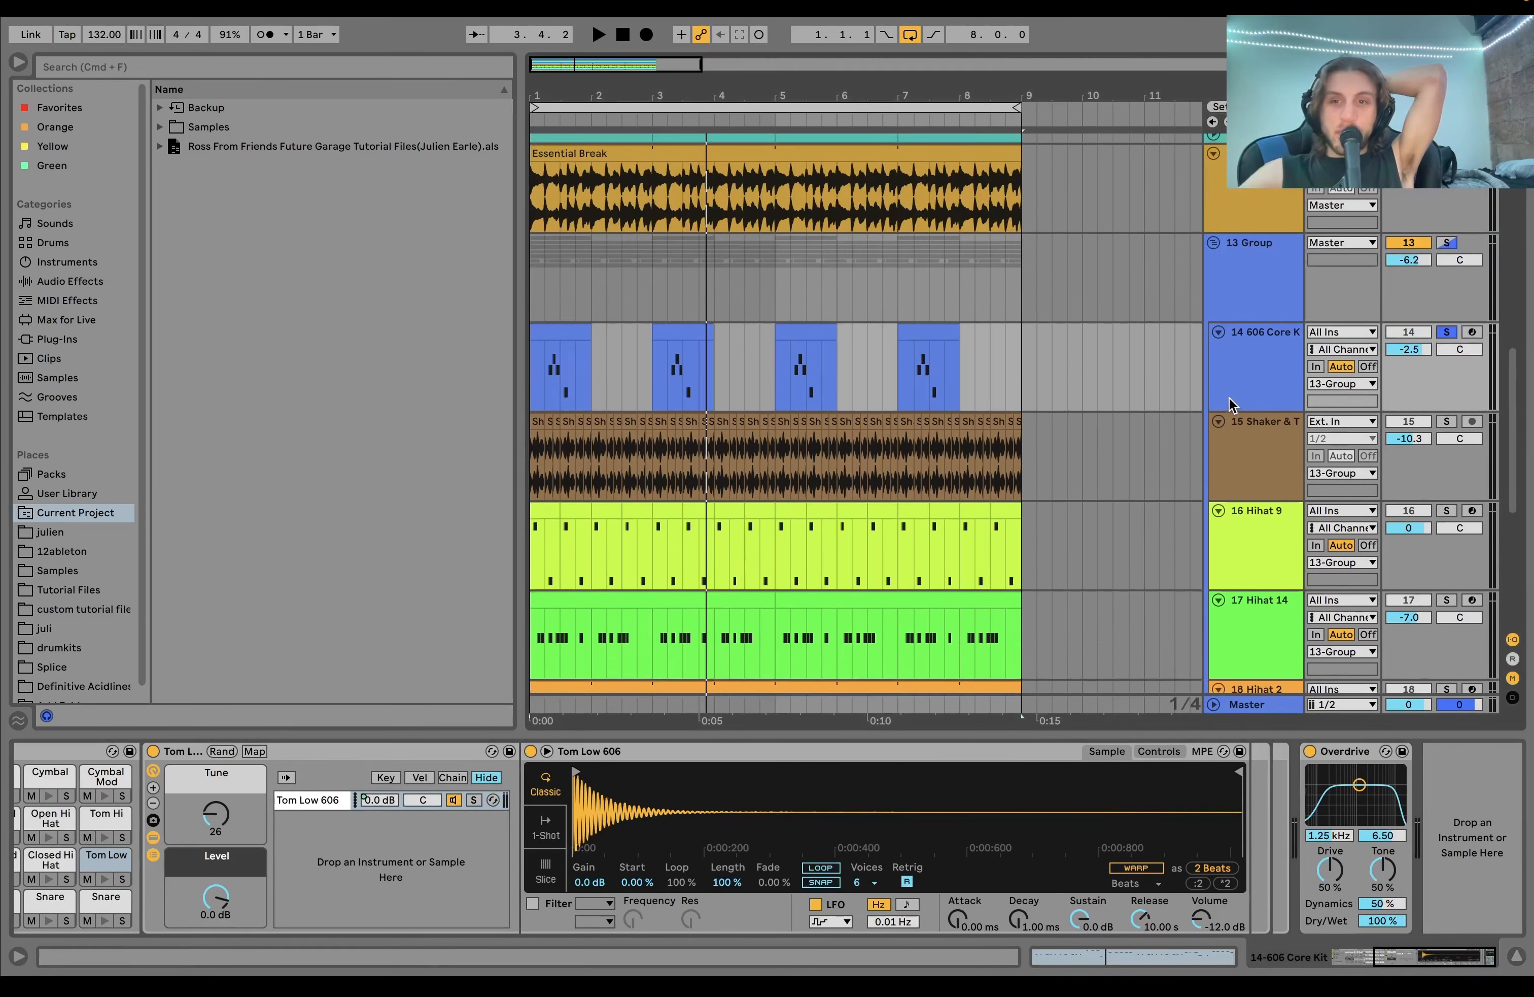
{"action": "scroll", "coordinate": [1232, 404], "scroll_direction": "up", "scroll_amount": 1}
{"action": "left_click", "coordinate": [1261, 296]}
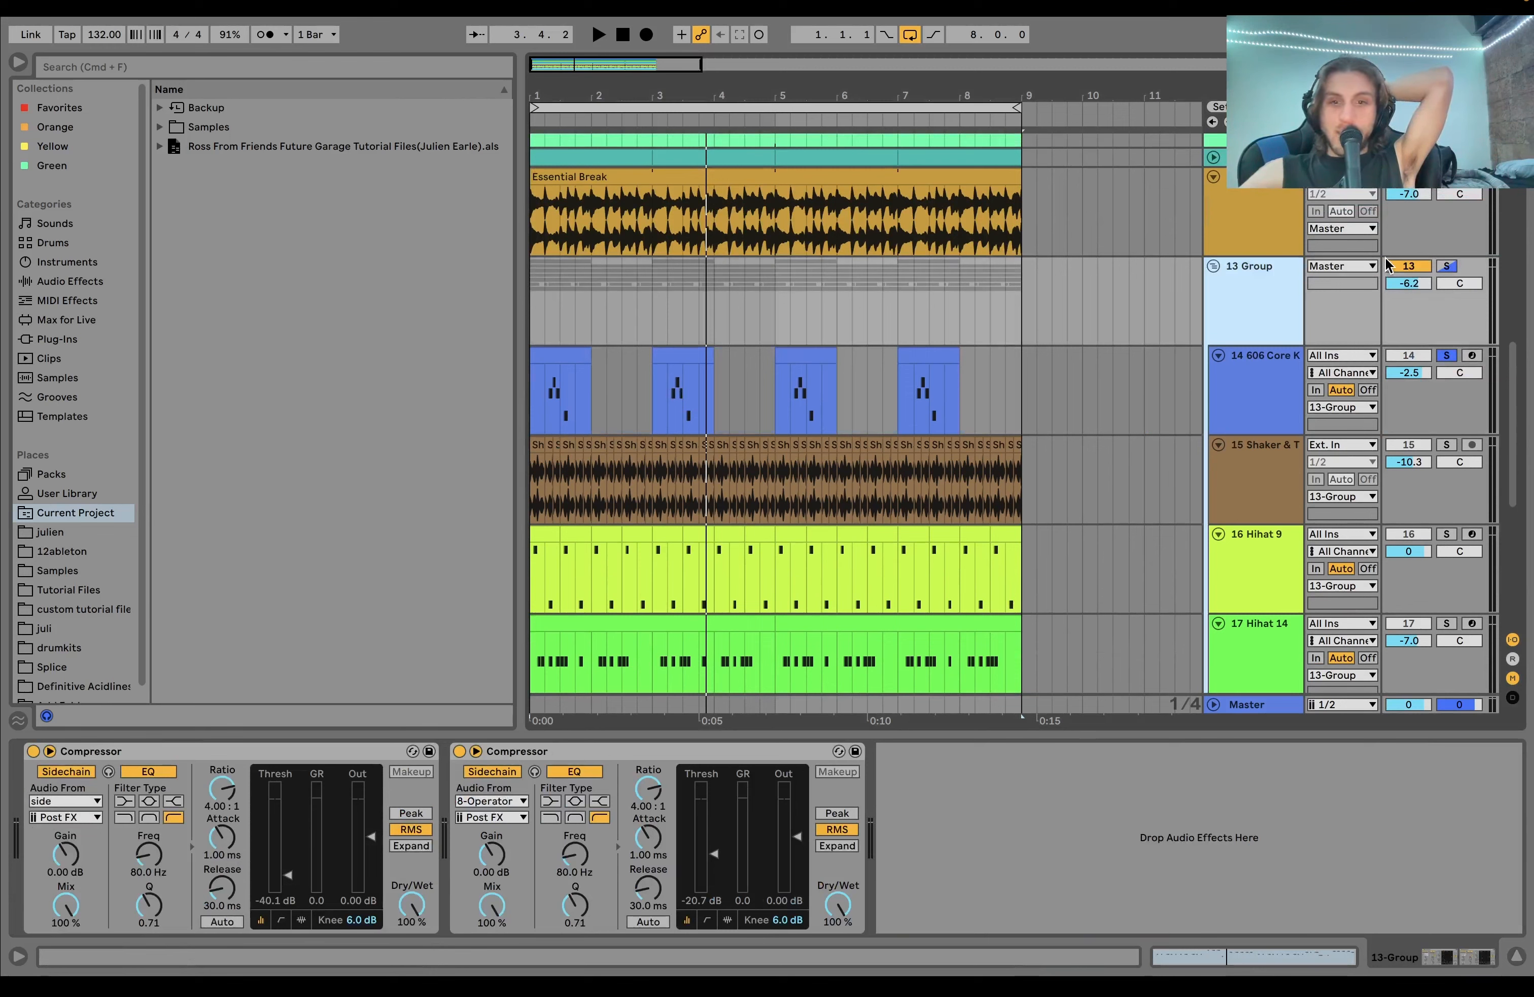
{"action": "left_click", "coordinate": [1447, 265]}
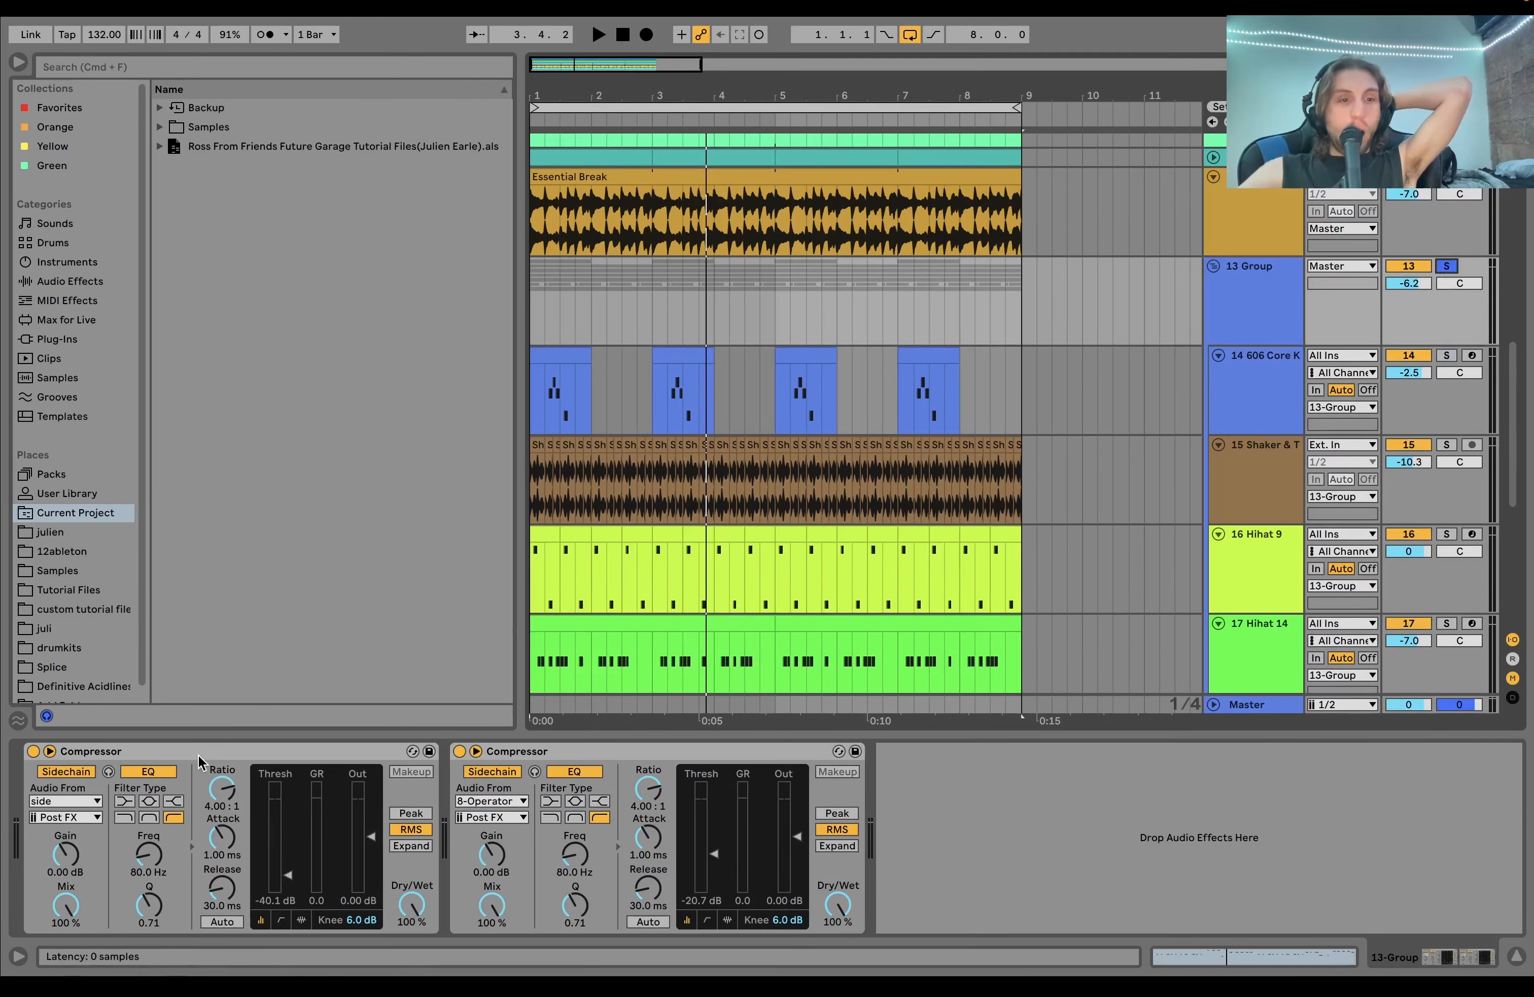
{"action": "key", "text": "space"}
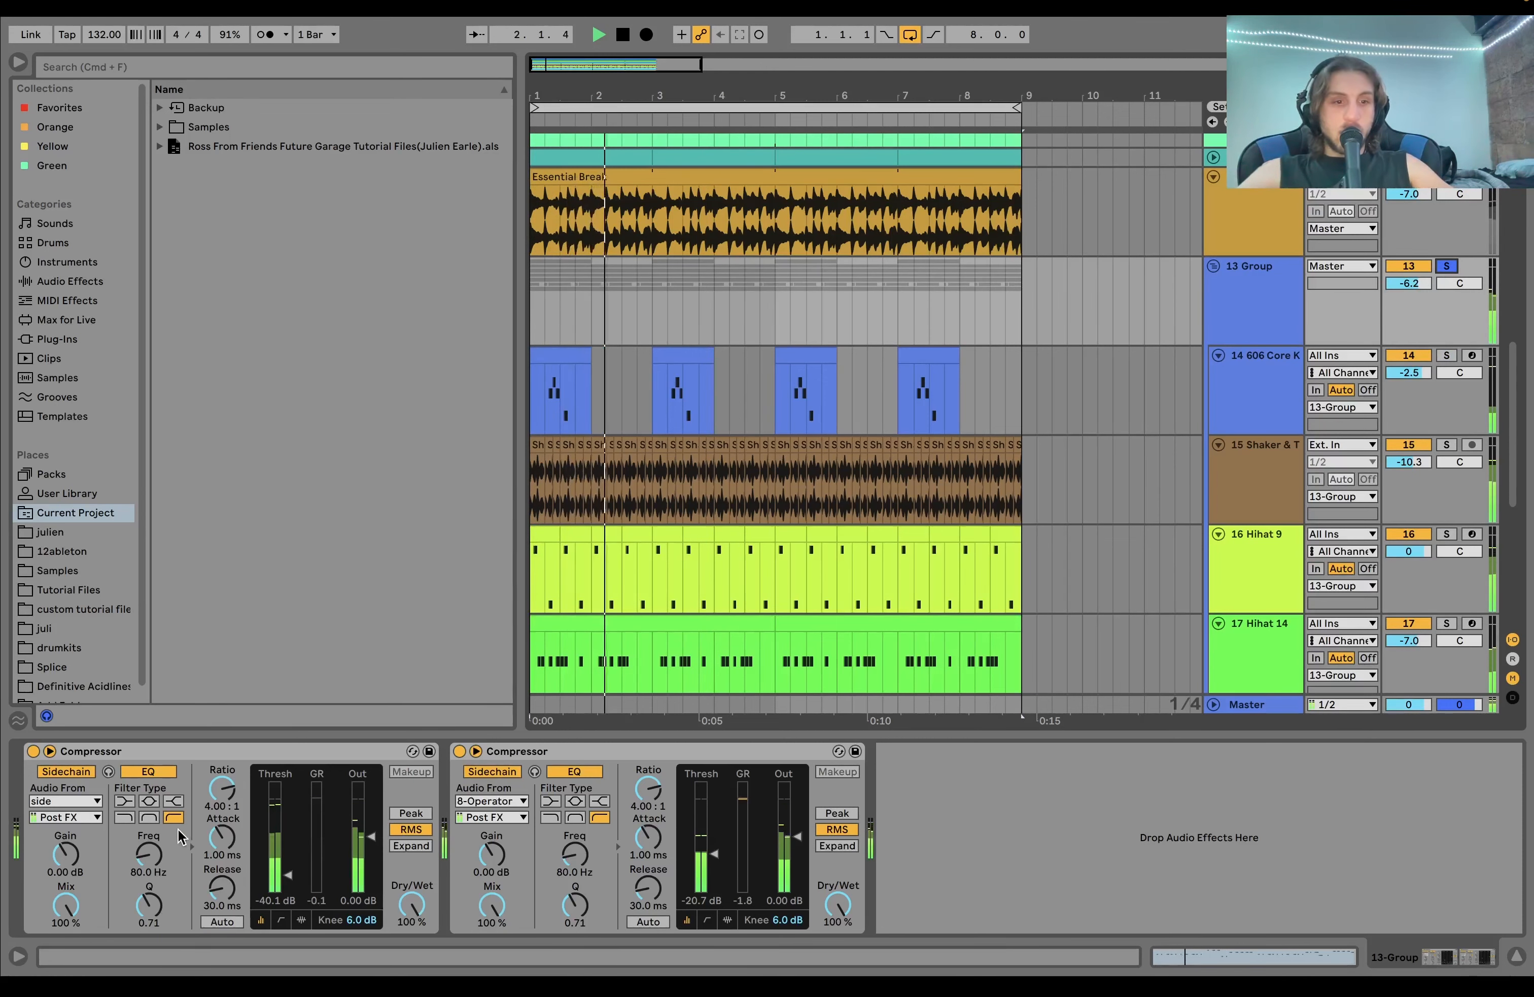
{"action": "key", "text": "space"}
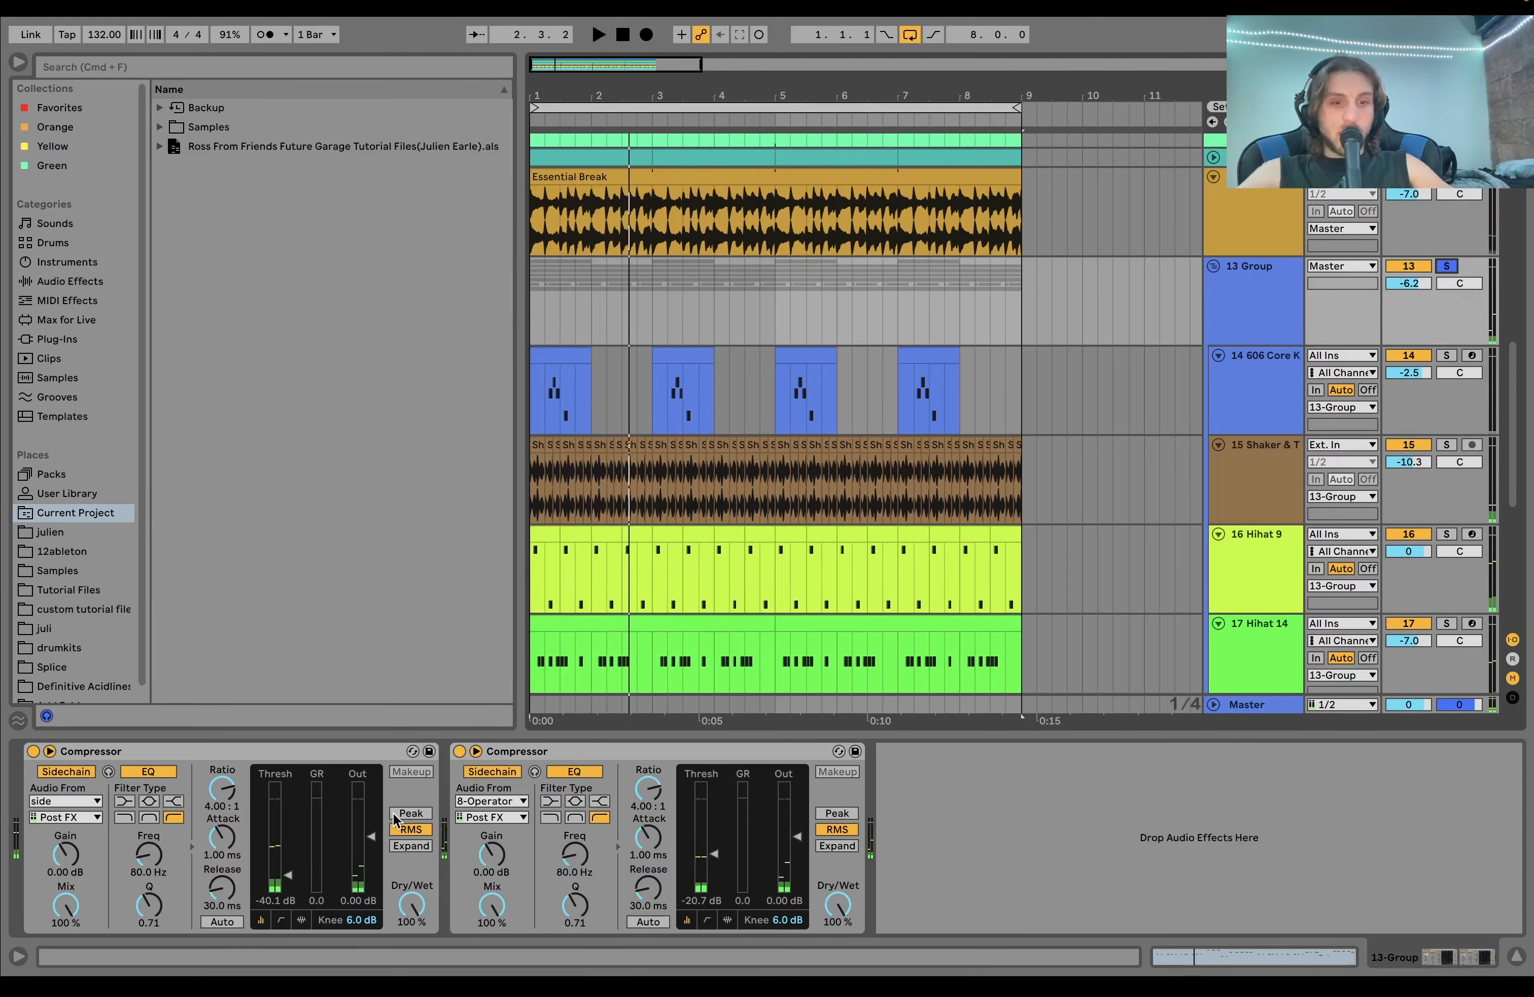
Step: Replay the soloed 13 Group from the start and collapse it in the arrangement
{"action": "key", "text": "space"}
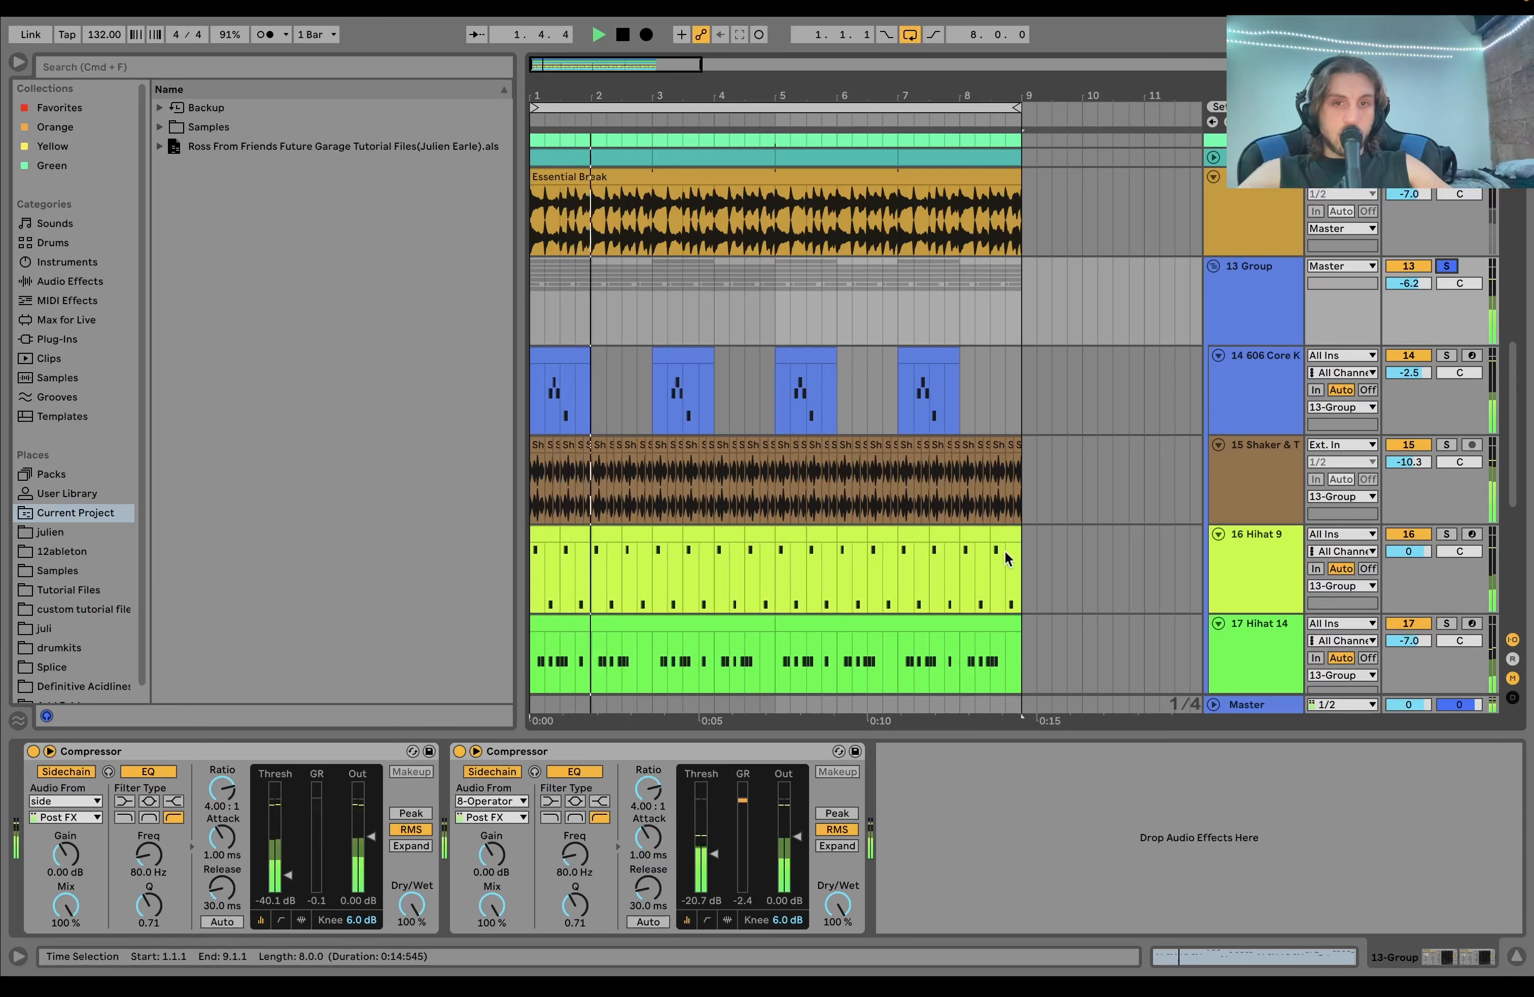
{"action": "left_click", "coordinate": [1237, 268]}
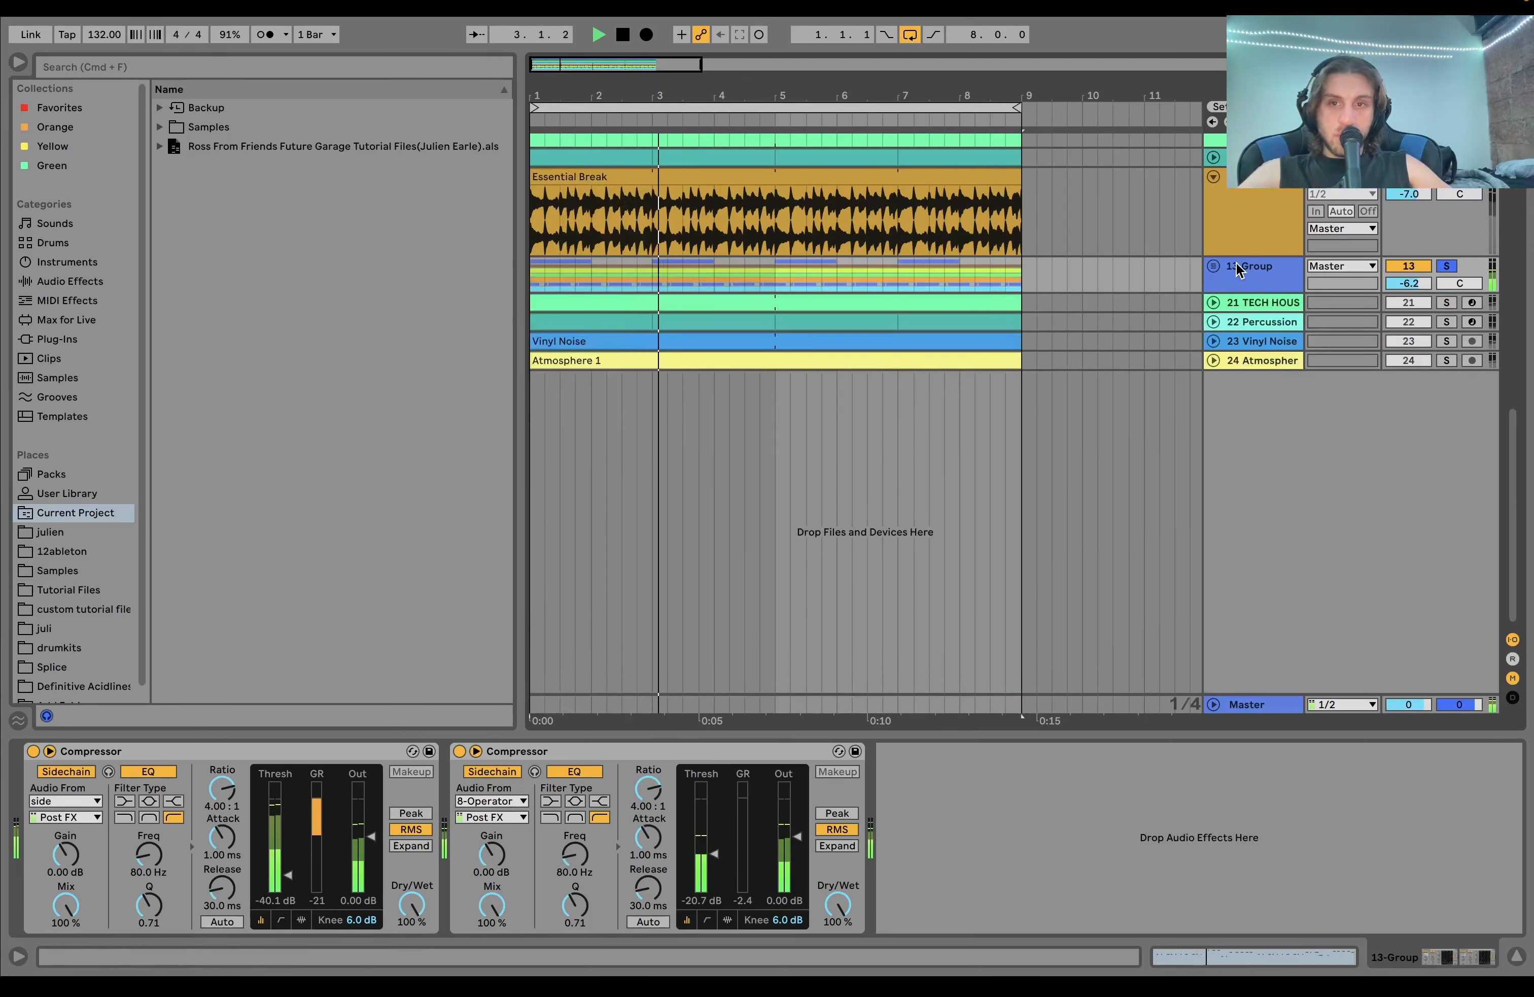
{"action": "key", "text": "space"}
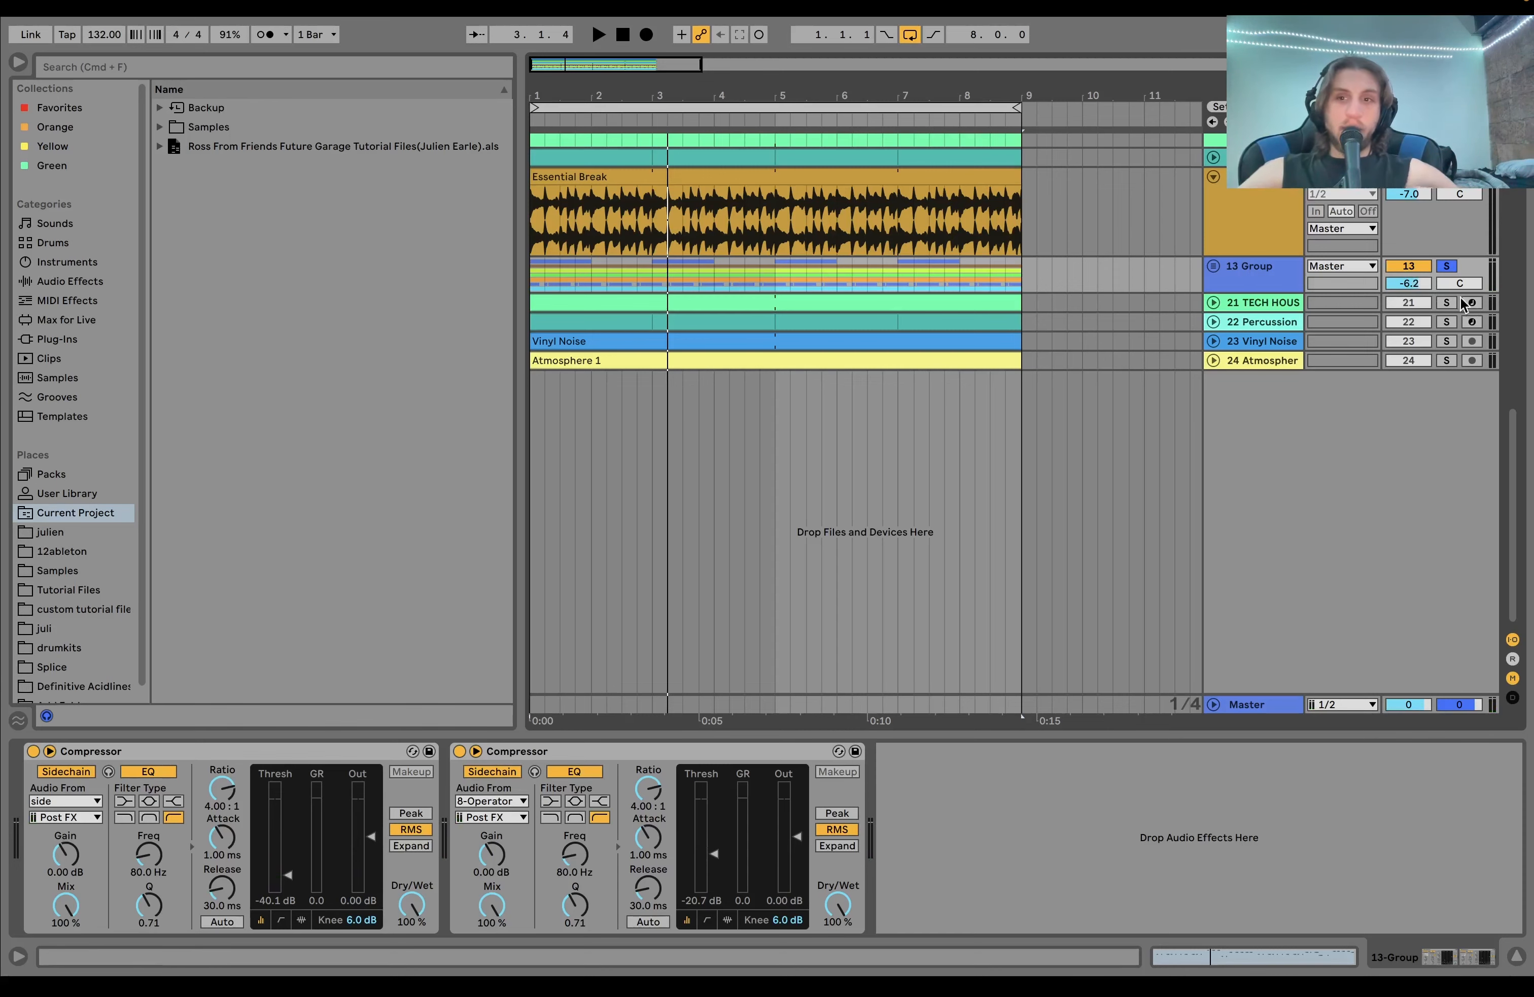
Step: Solo track 21 TECH HOUS from the start, unfold it, and add track 10 tech house to the solo for comparison
{"action": "key", "text": "space"}
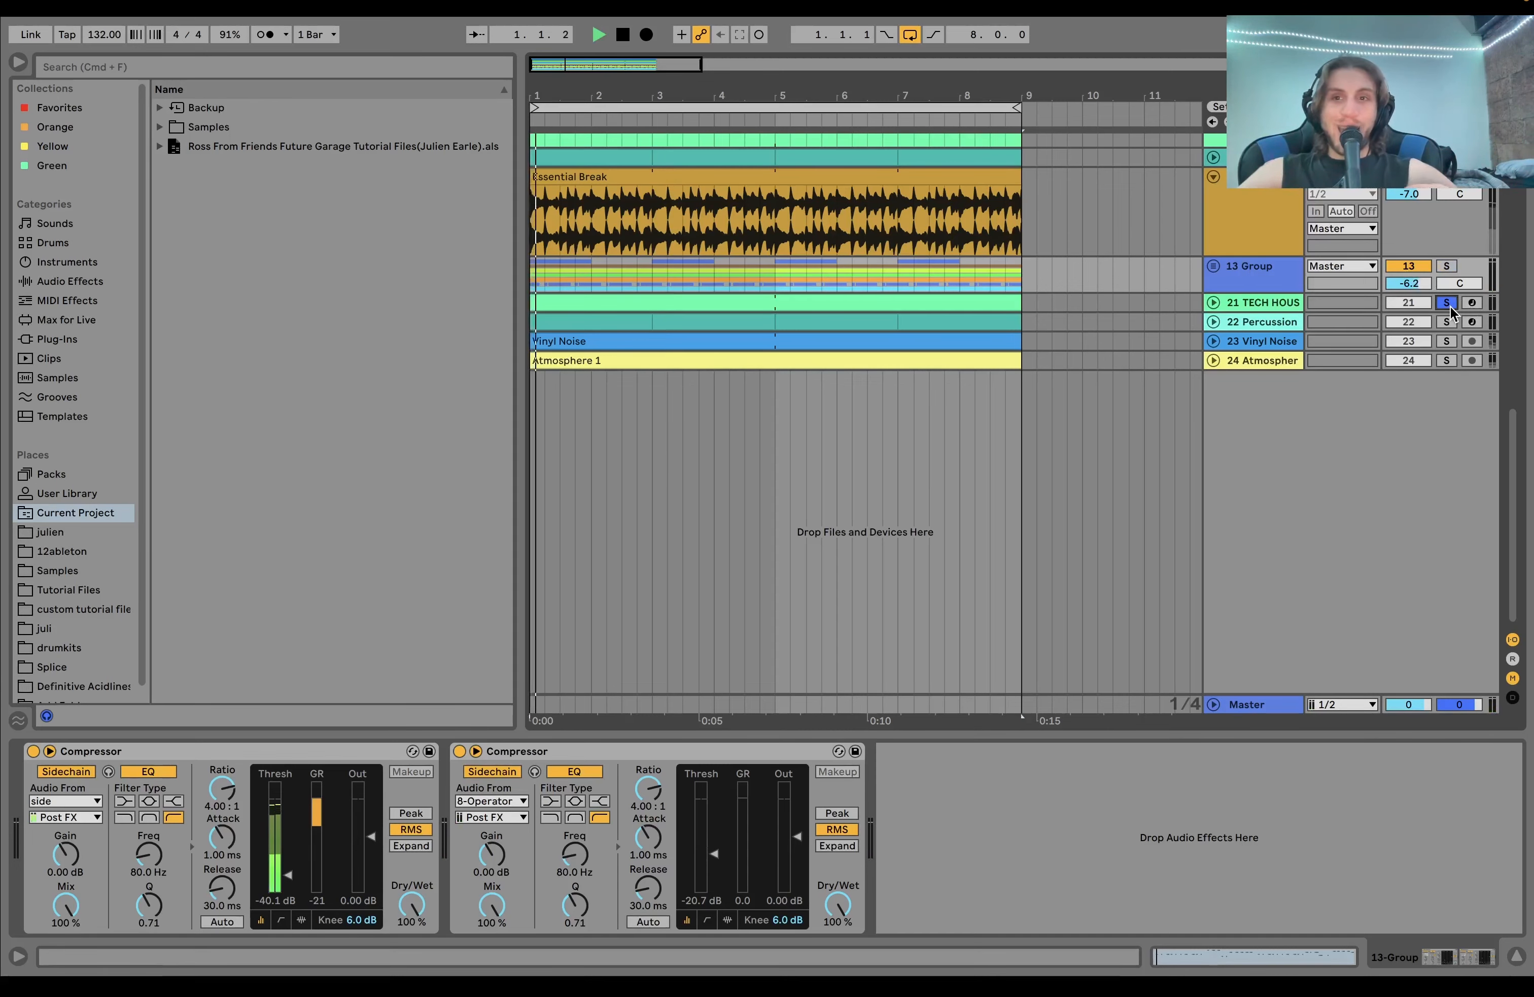
{"action": "left_click", "coordinate": [1214, 303]}
{"action": "scroll", "coordinate": [1214, 302], "scroll_direction": "up", "scroll_amount": 3}
{"action": "scroll", "coordinate": [1214, 309], "scroll_direction": "up", "scroll_amount": 3}
{"action": "left_click", "coordinate": [1447, 277]}
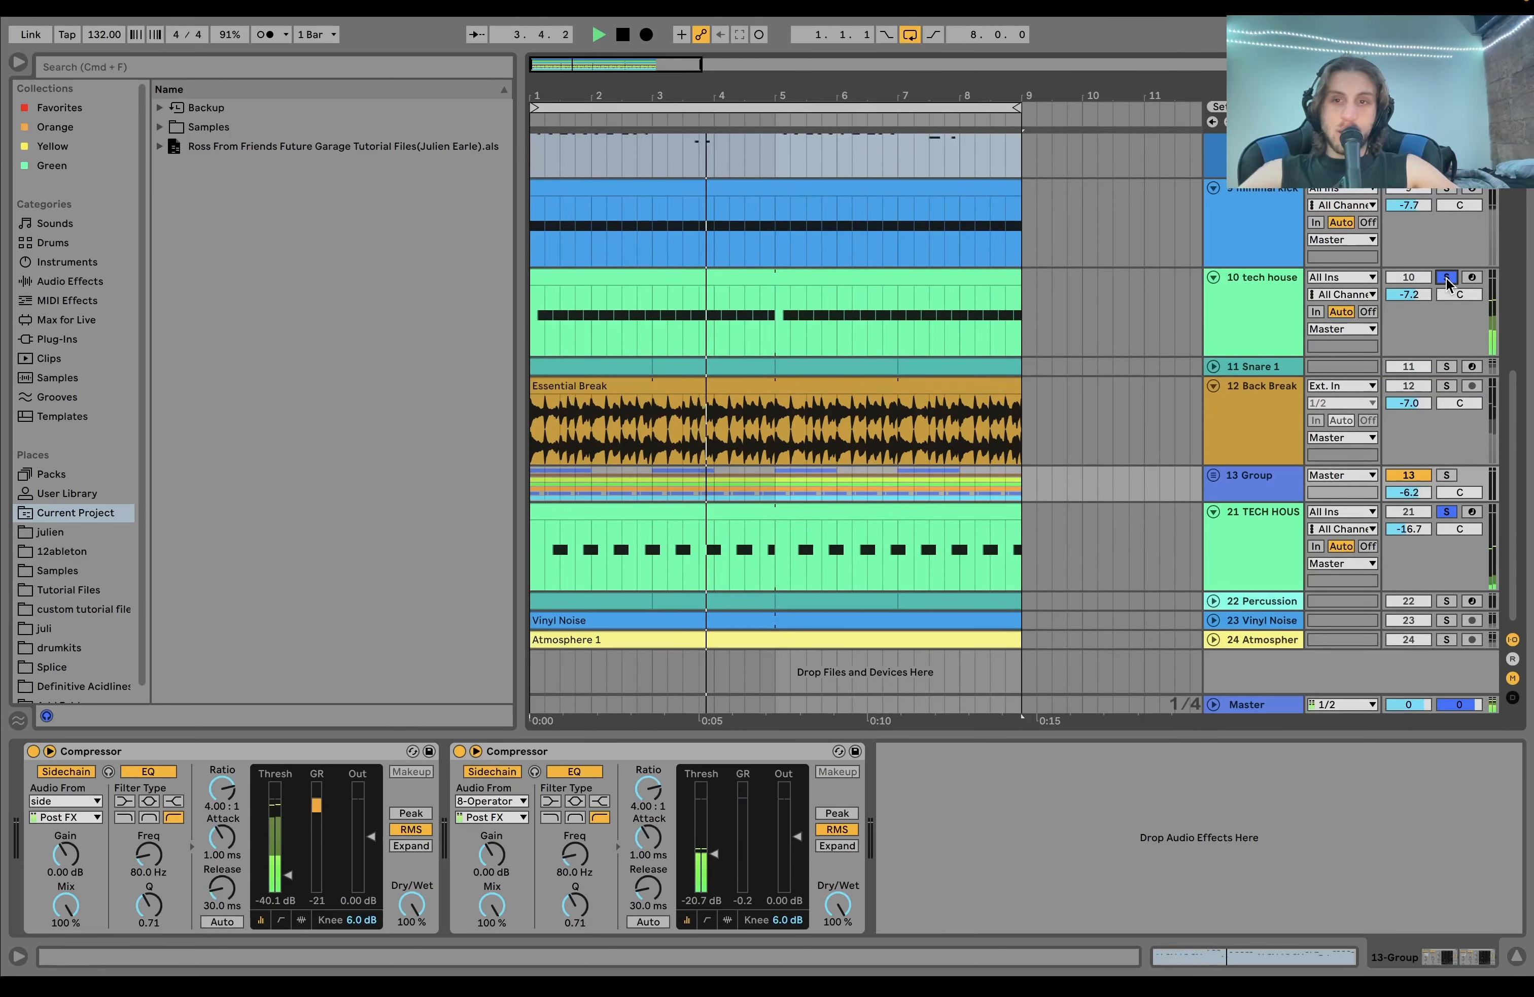
{"action": "key", "text": "space"}
Step: Play track 22 Percussion soloed and unfolded, add 13 Group and 10 tech house to the solo, and show the Percussion 3 sampler
{"action": "scroll", "coordinate": [1443, 387], "scroll_direction": "down", "scroll_amount": 1}
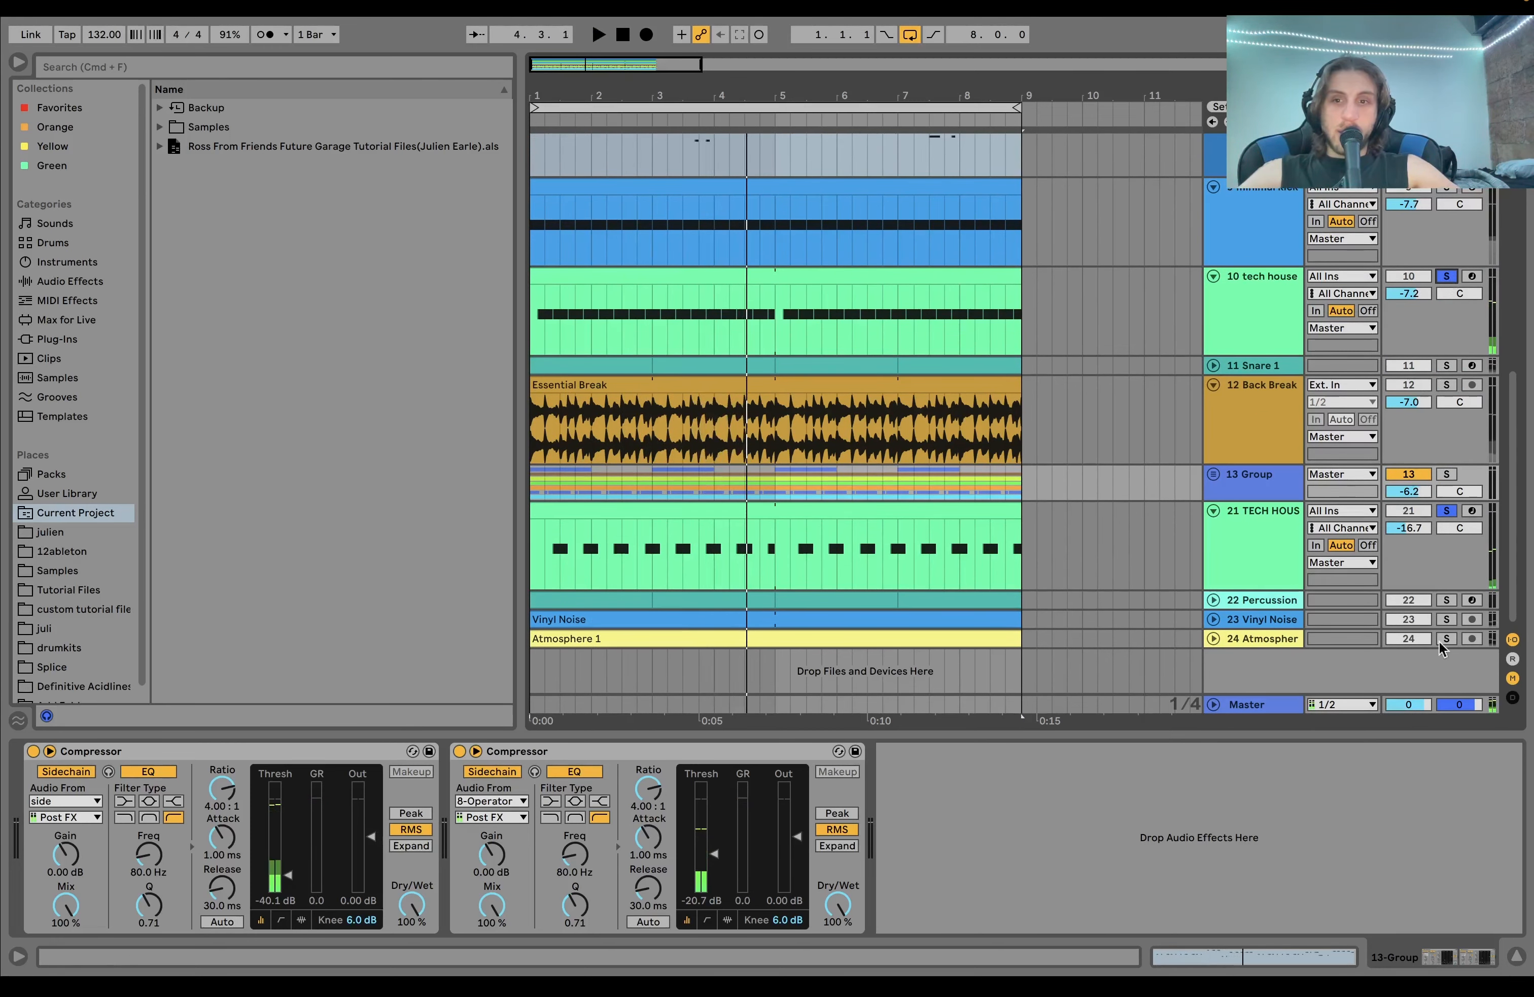
{"action": "key", "text": "space"}
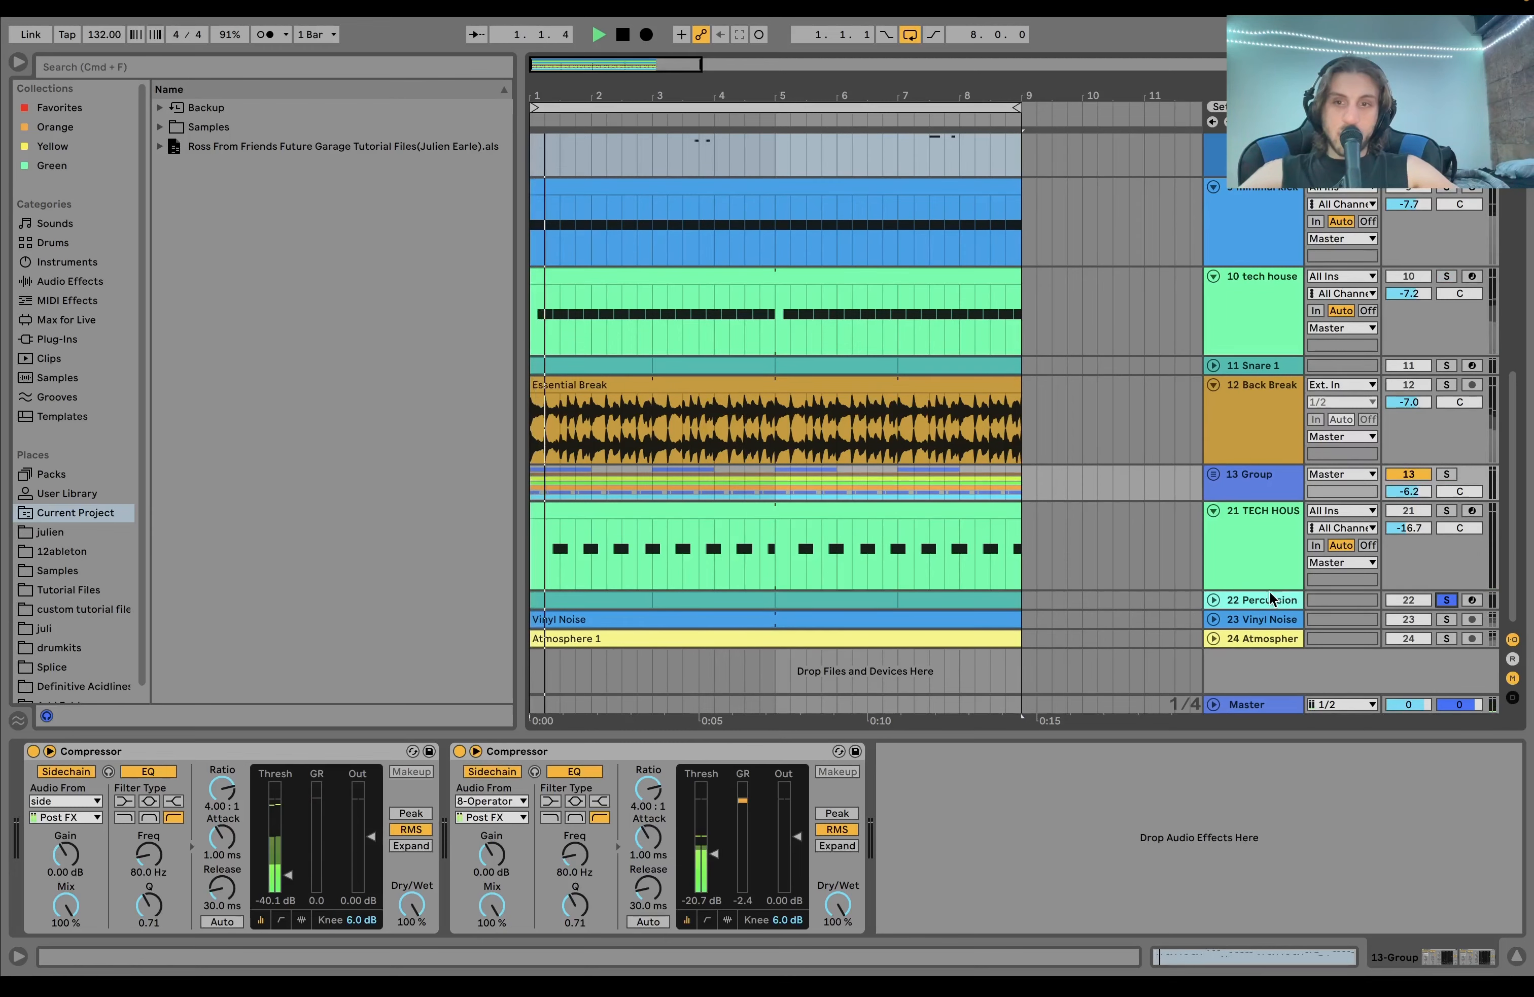
{"action": "left_click", "coordinate": [1214, 599]}
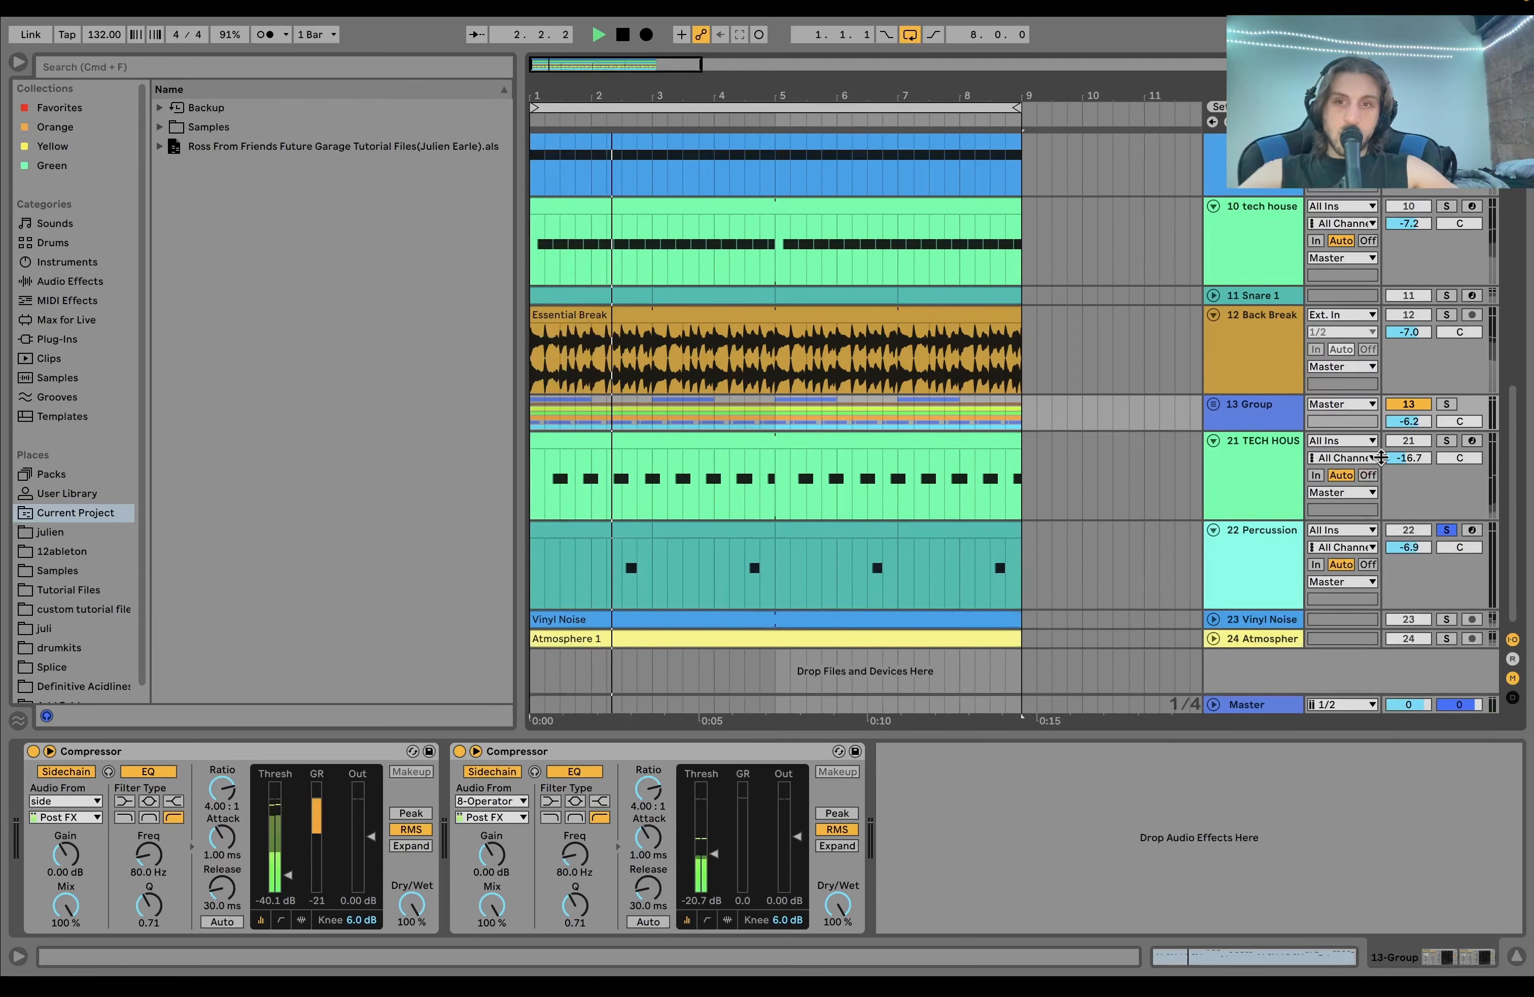
{"action": "left_click", "coordinate": [1447, 404]}
{"action": "scroll", "coordinate": [1451, 387], "scroll_direction": "up", "scroll_amount": 2}
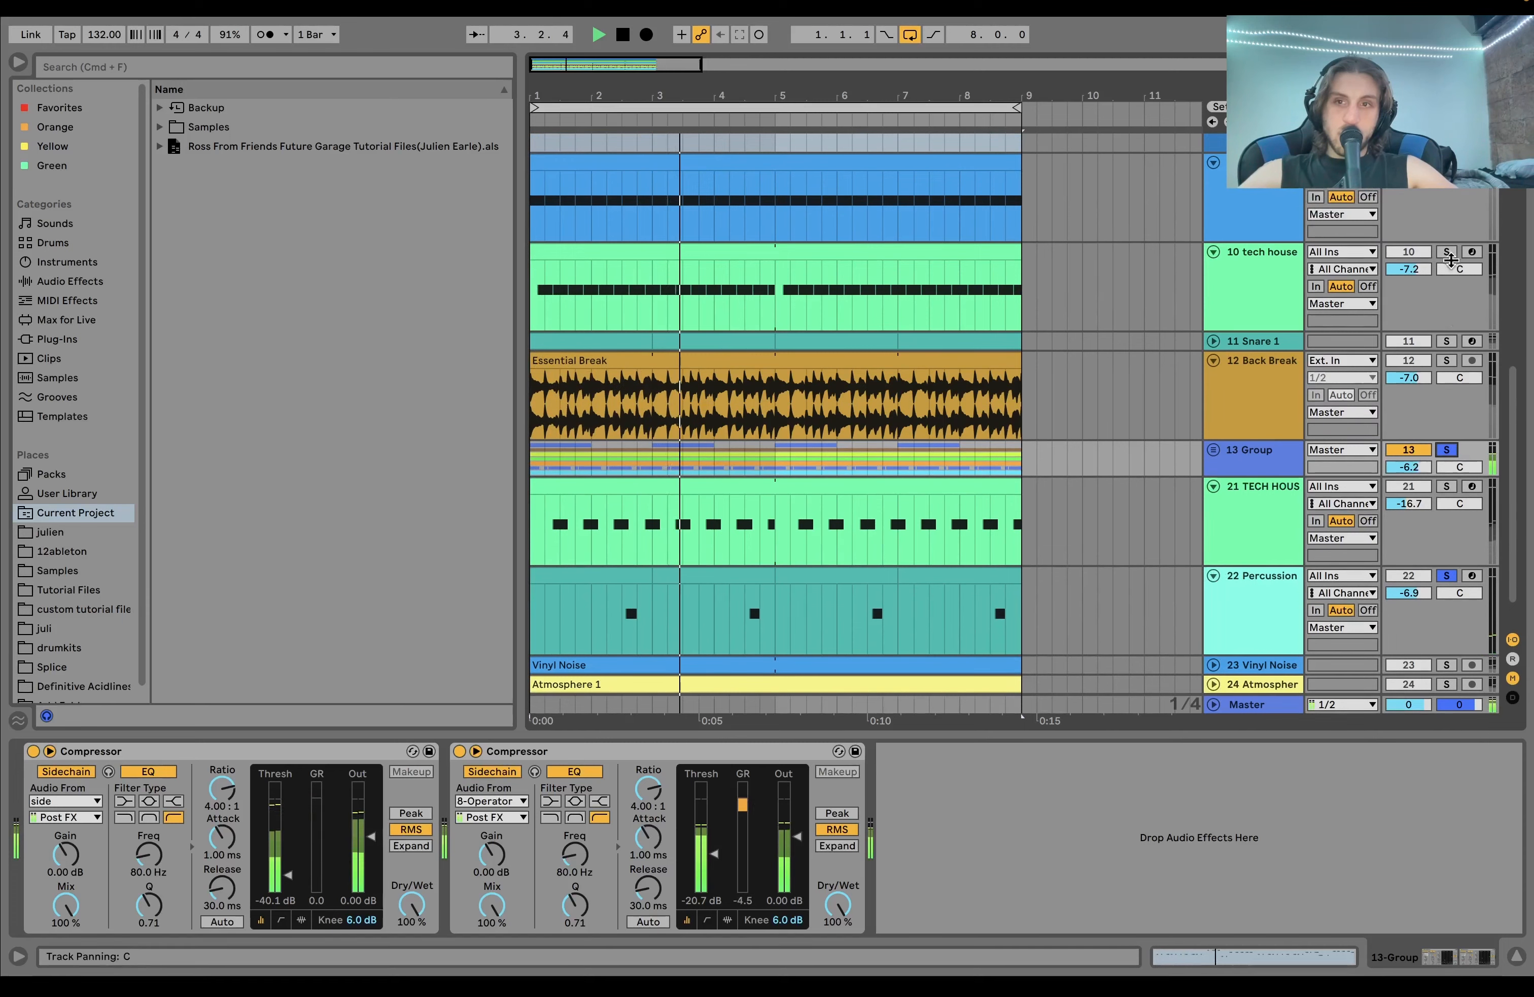
{"action": "left_click", "coordinate": [1447, 252]}
{"action": "scroll", "coordinate": [1448, 256], "scroll_direction": "down", "scroll_amount": 1}
{"action": "scroll", "coordinate": [1450, 262], "scroll_direction": "down", "scroll_amount": 1}
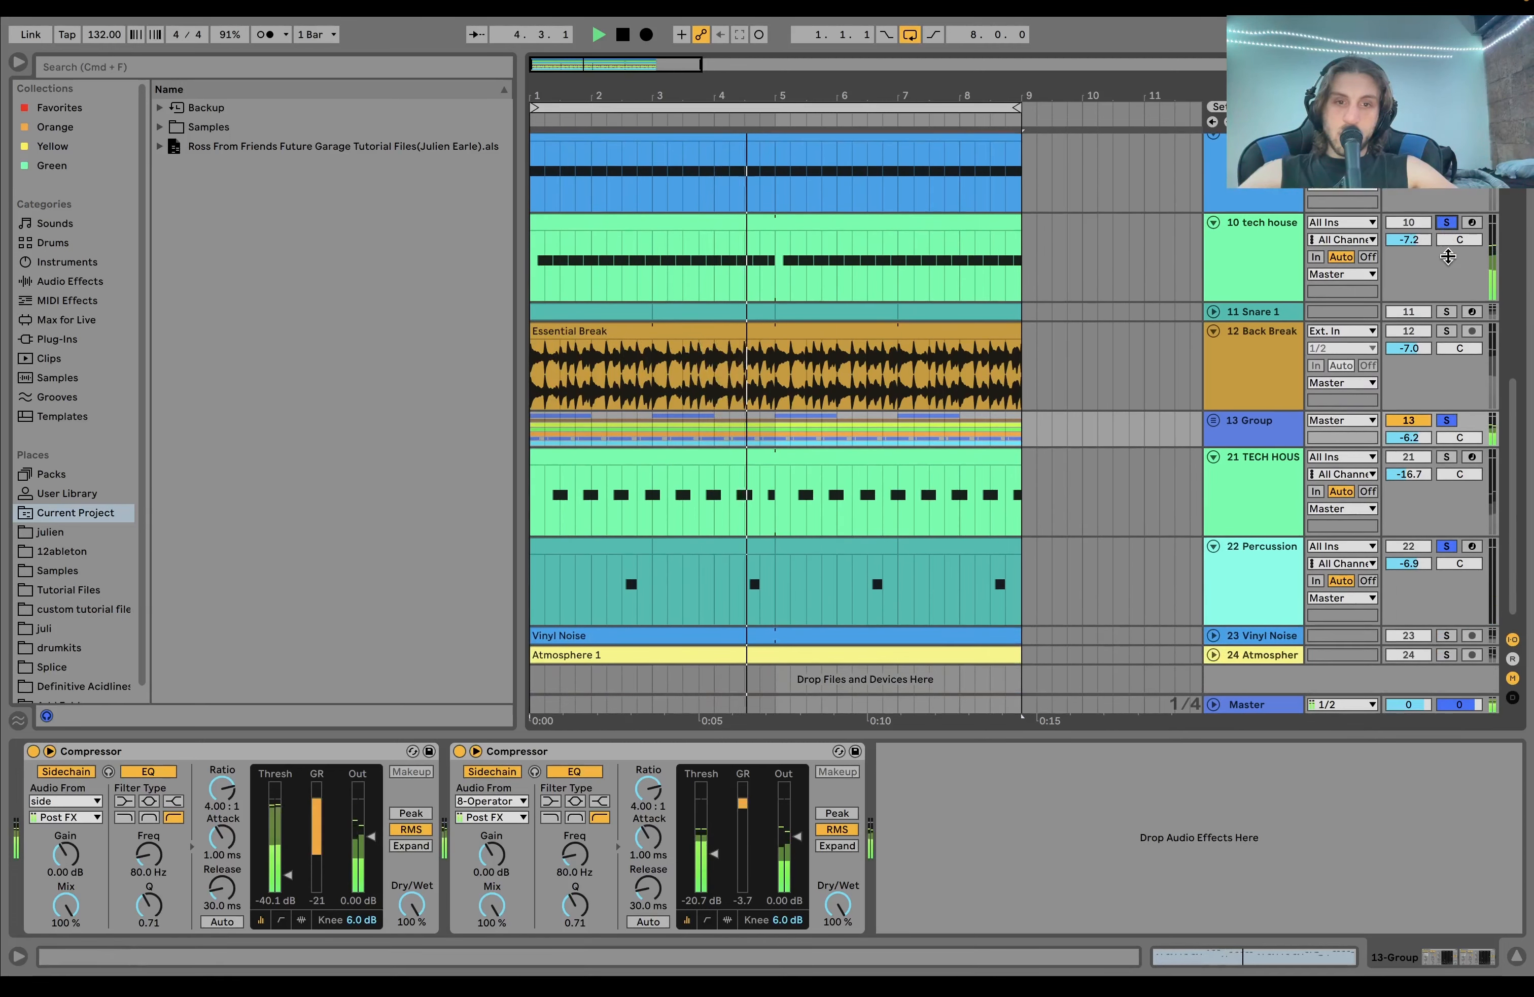
{"action": "key", "text": "space"}
{"action": "left_click", "coordinate": [1268, 552]}
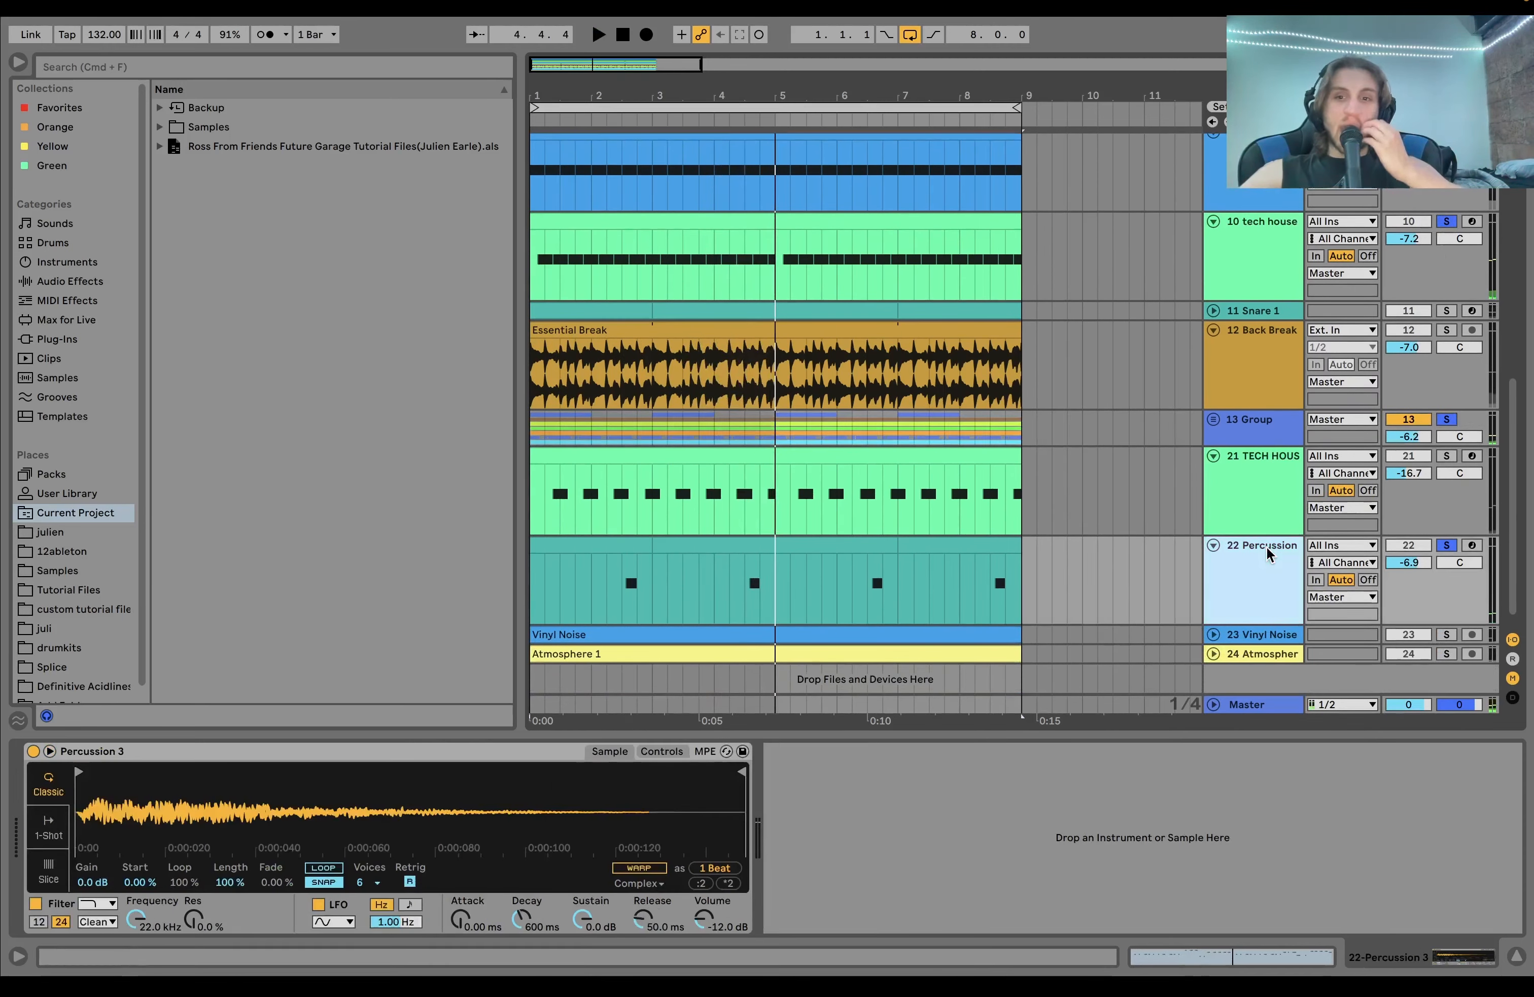
Step: Solo tracks 23 Vinyl Noise and 24 Atmosphere together, unfold both, and play them from the start
{"action": "left_click", "coordinate": [1445, 634]}
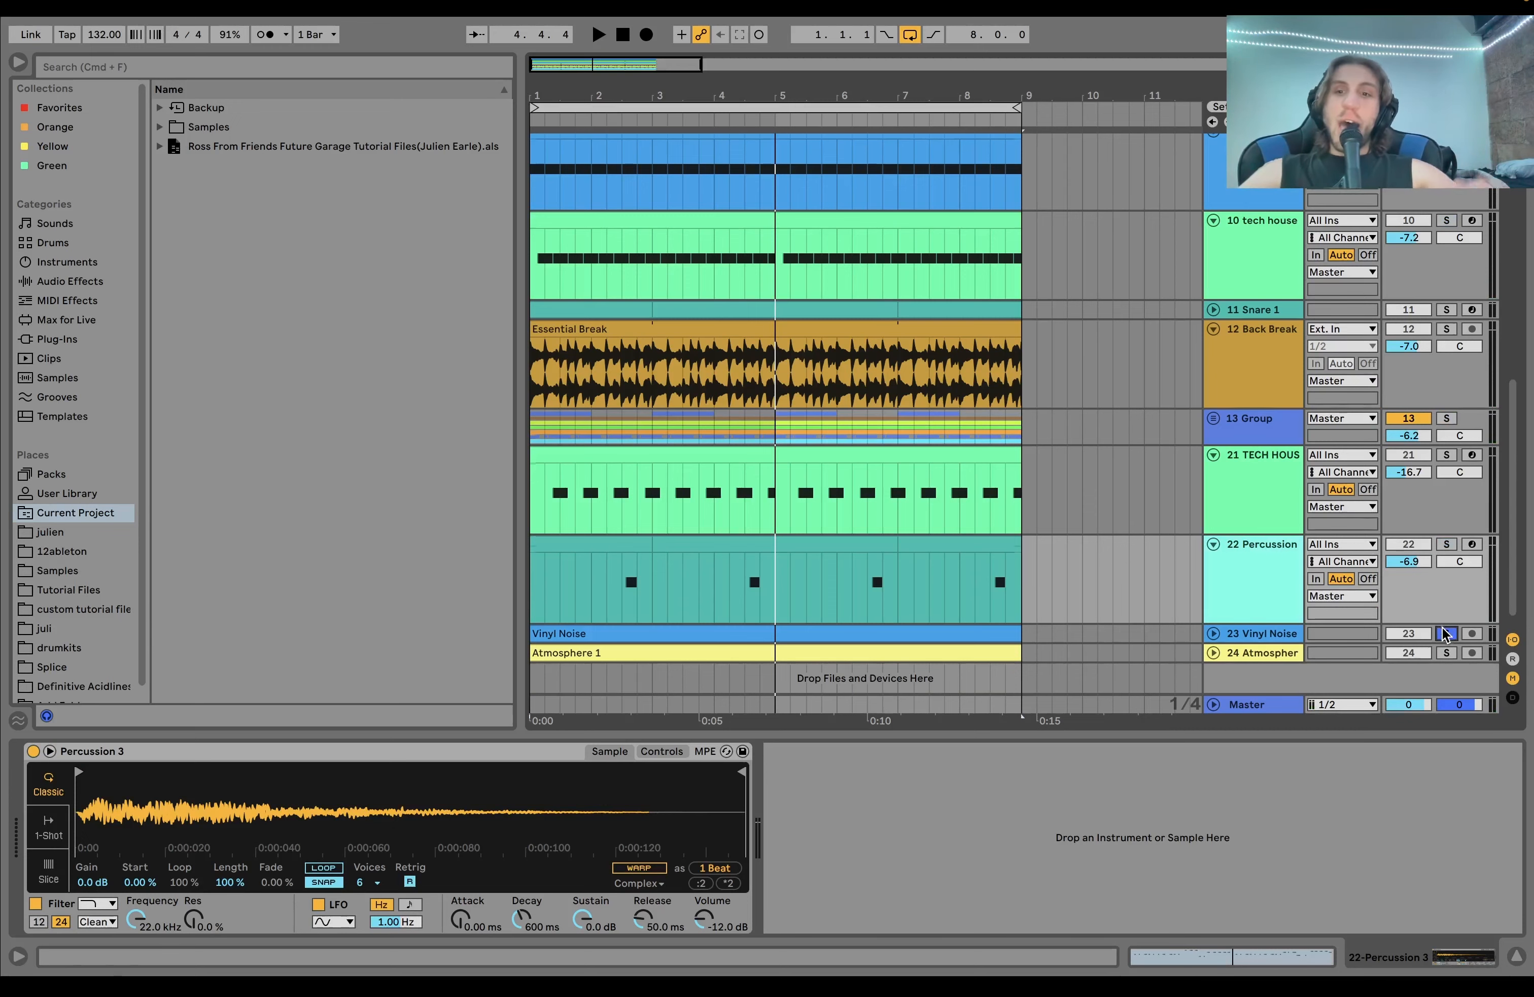
{"action": "scroll", "coordinate": [1443, 627], "scroll_direction": "down", "scroll_amount": 1}
{"action": "left_click", "coordinate": [1249, 642]}
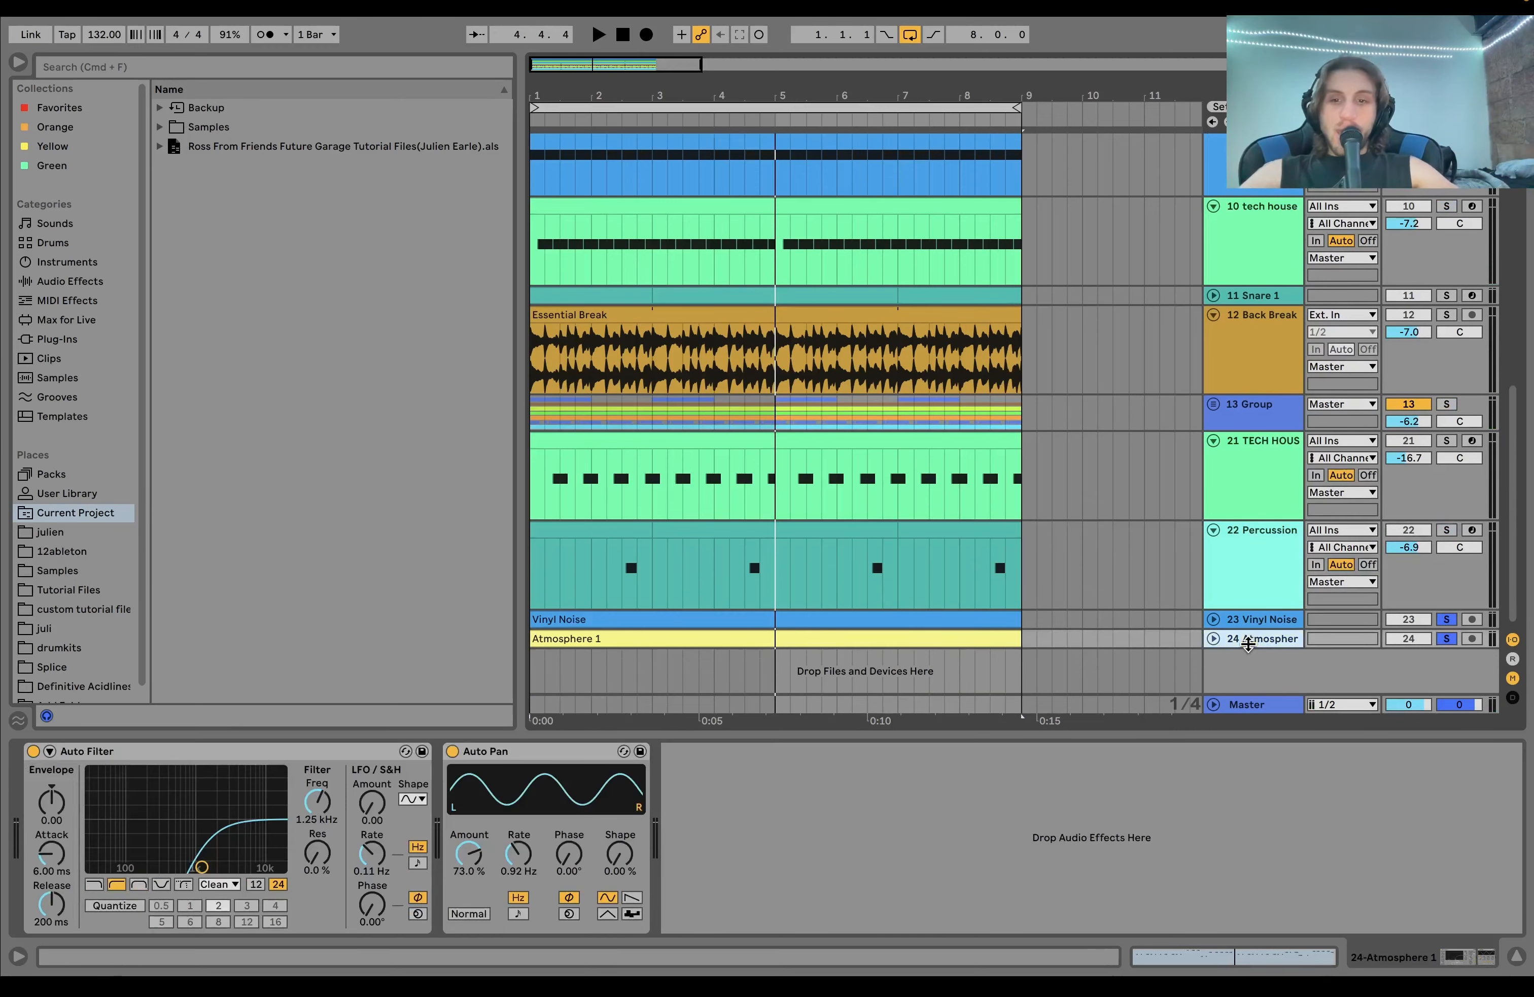
{"action": "left_click", "coordinate": [1247, 620], "text": "shift"}
{"action": "key", "text": "Right"}
{"action": "scroll", "coordinate": [1246, 619], "scroll_direction": "down", "scroll_amount": 3}
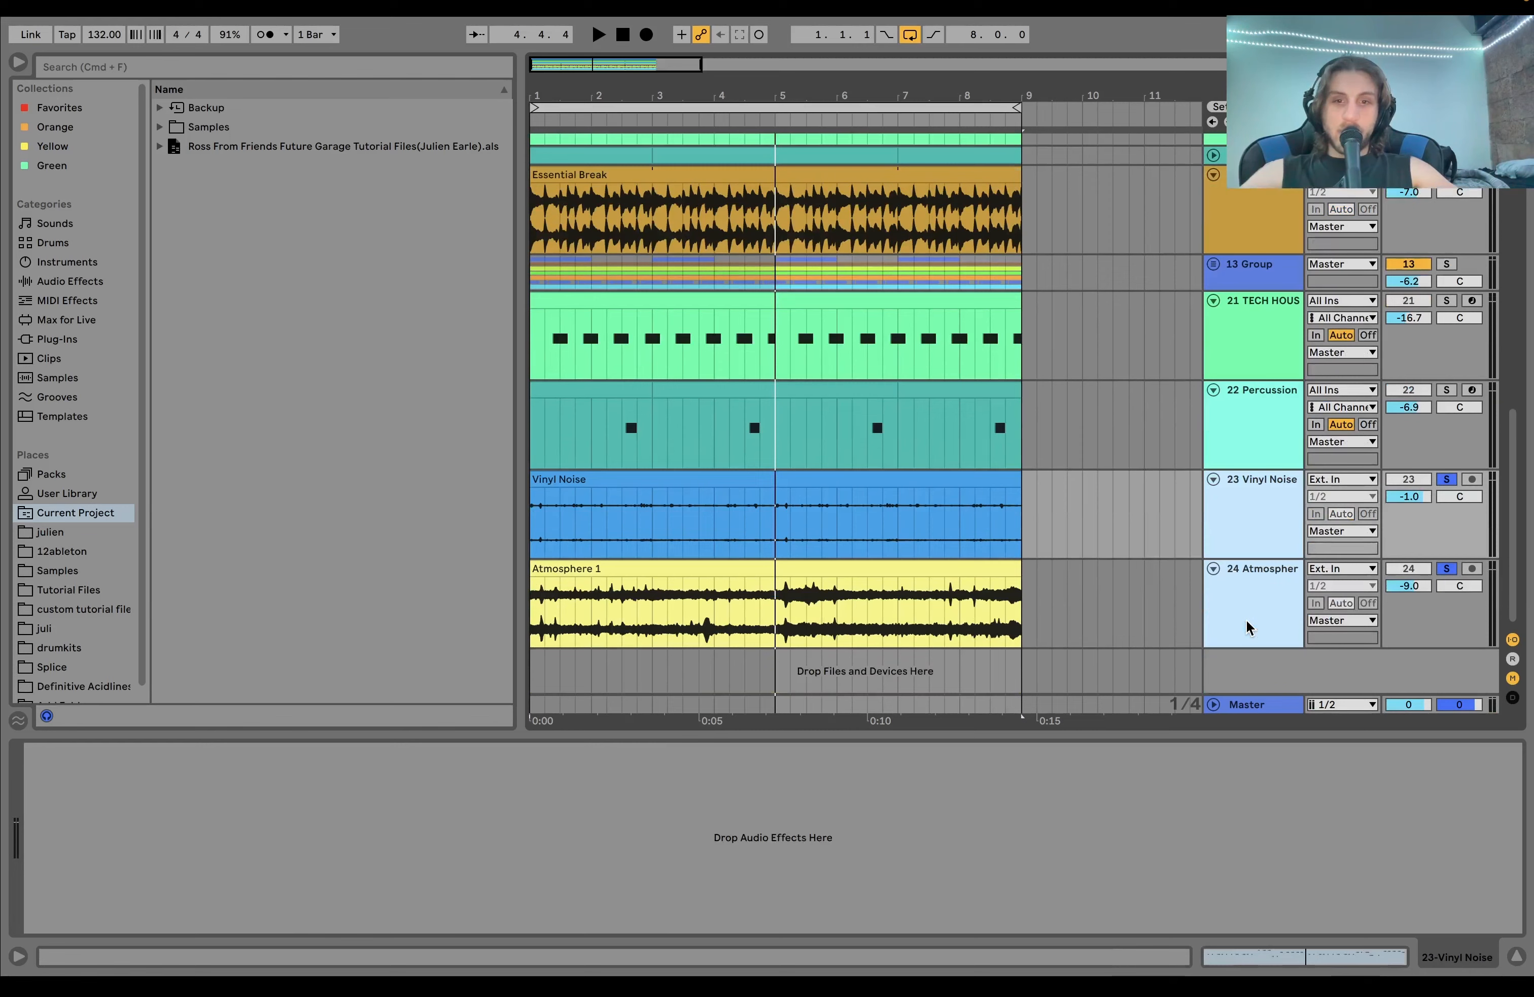
{"action": "key", "text": "space"}
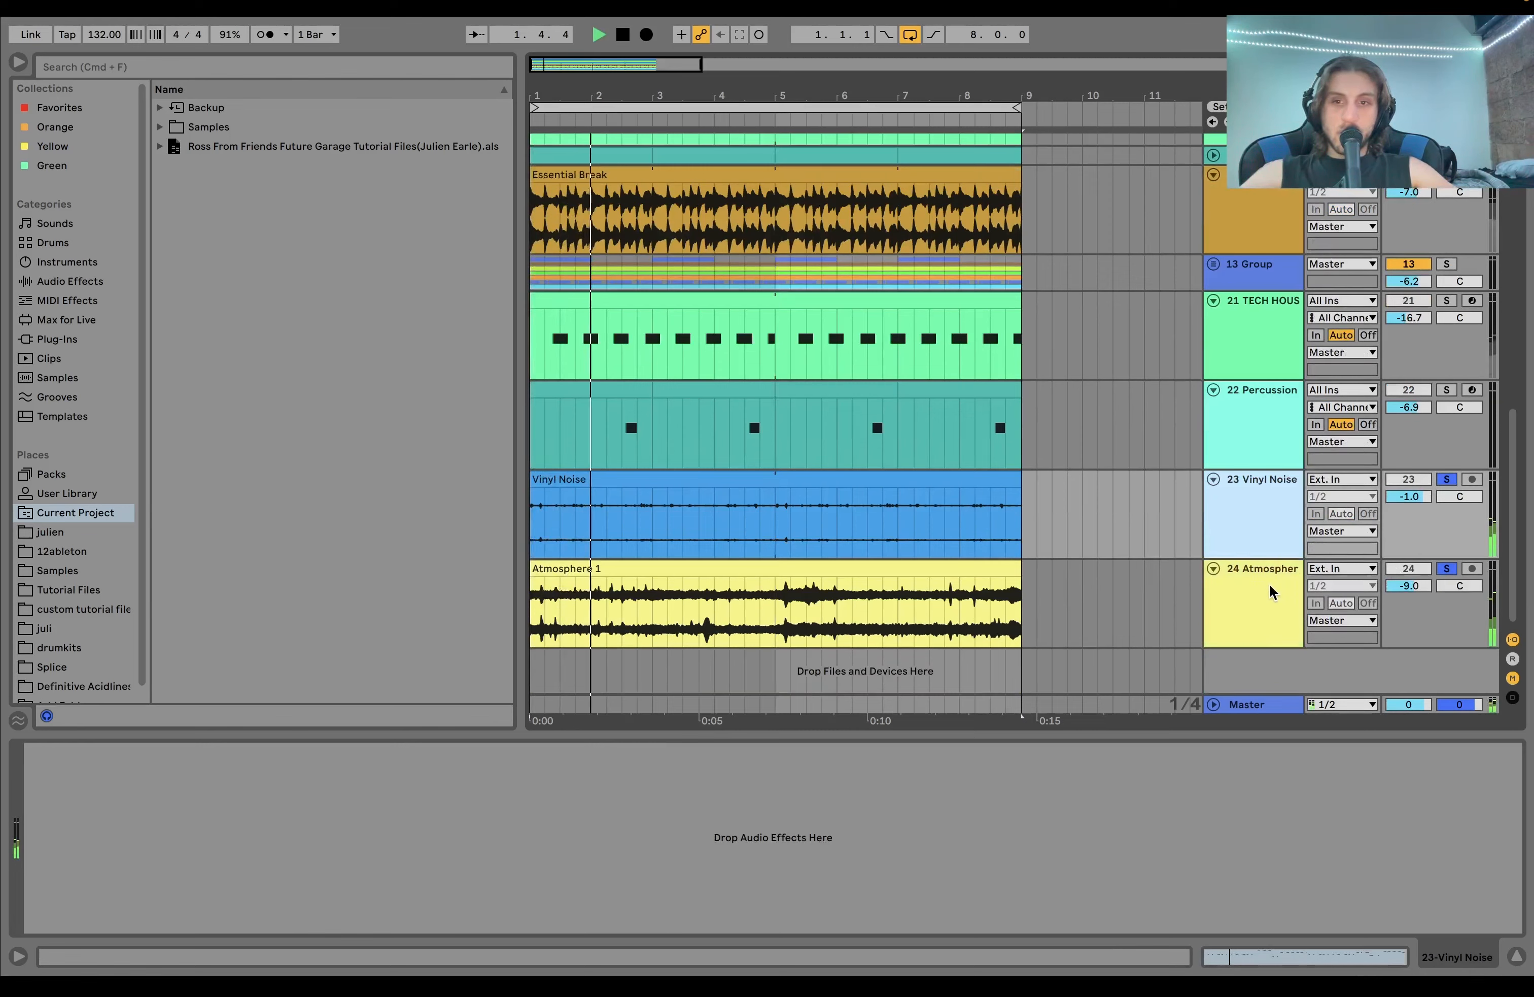
Step: Remove 24 Atmosphere from the solo to hear 23 Vinyl Noise alone, stop, and select the Vinyl Noise clip
{"action": "left_click", "coordinate": [1269, 583]}
{"action": "left_click", "coordinate": [1443, 568]}
{"action": "left_click", "coordinate": [1260, 535]}
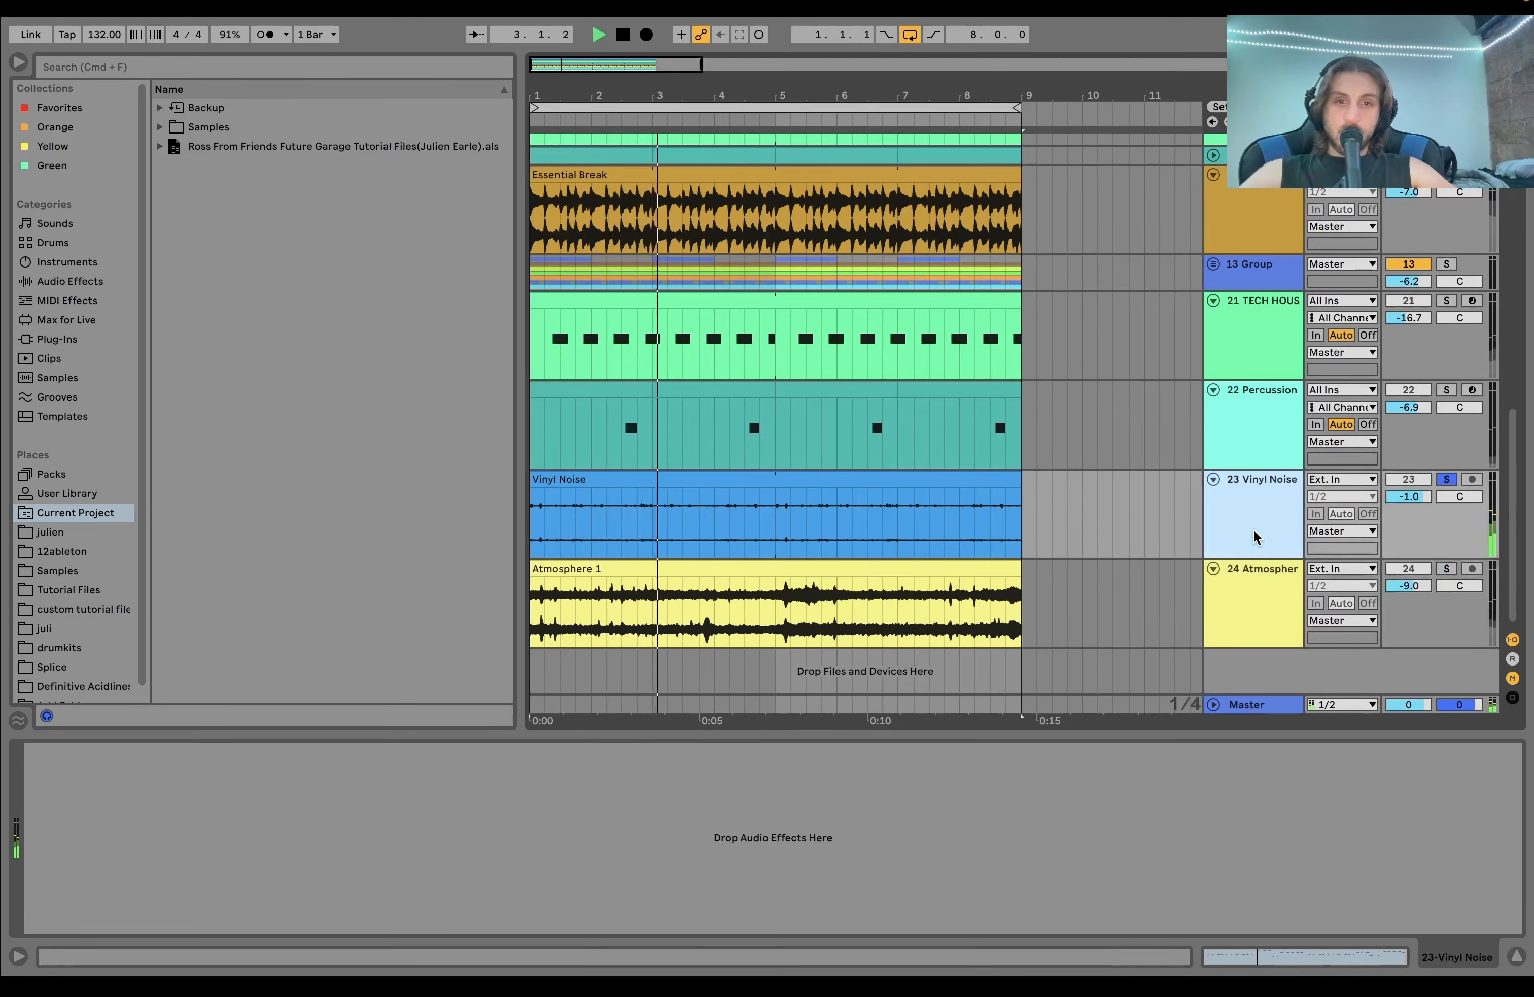
{"action": "key", "text": "space"}
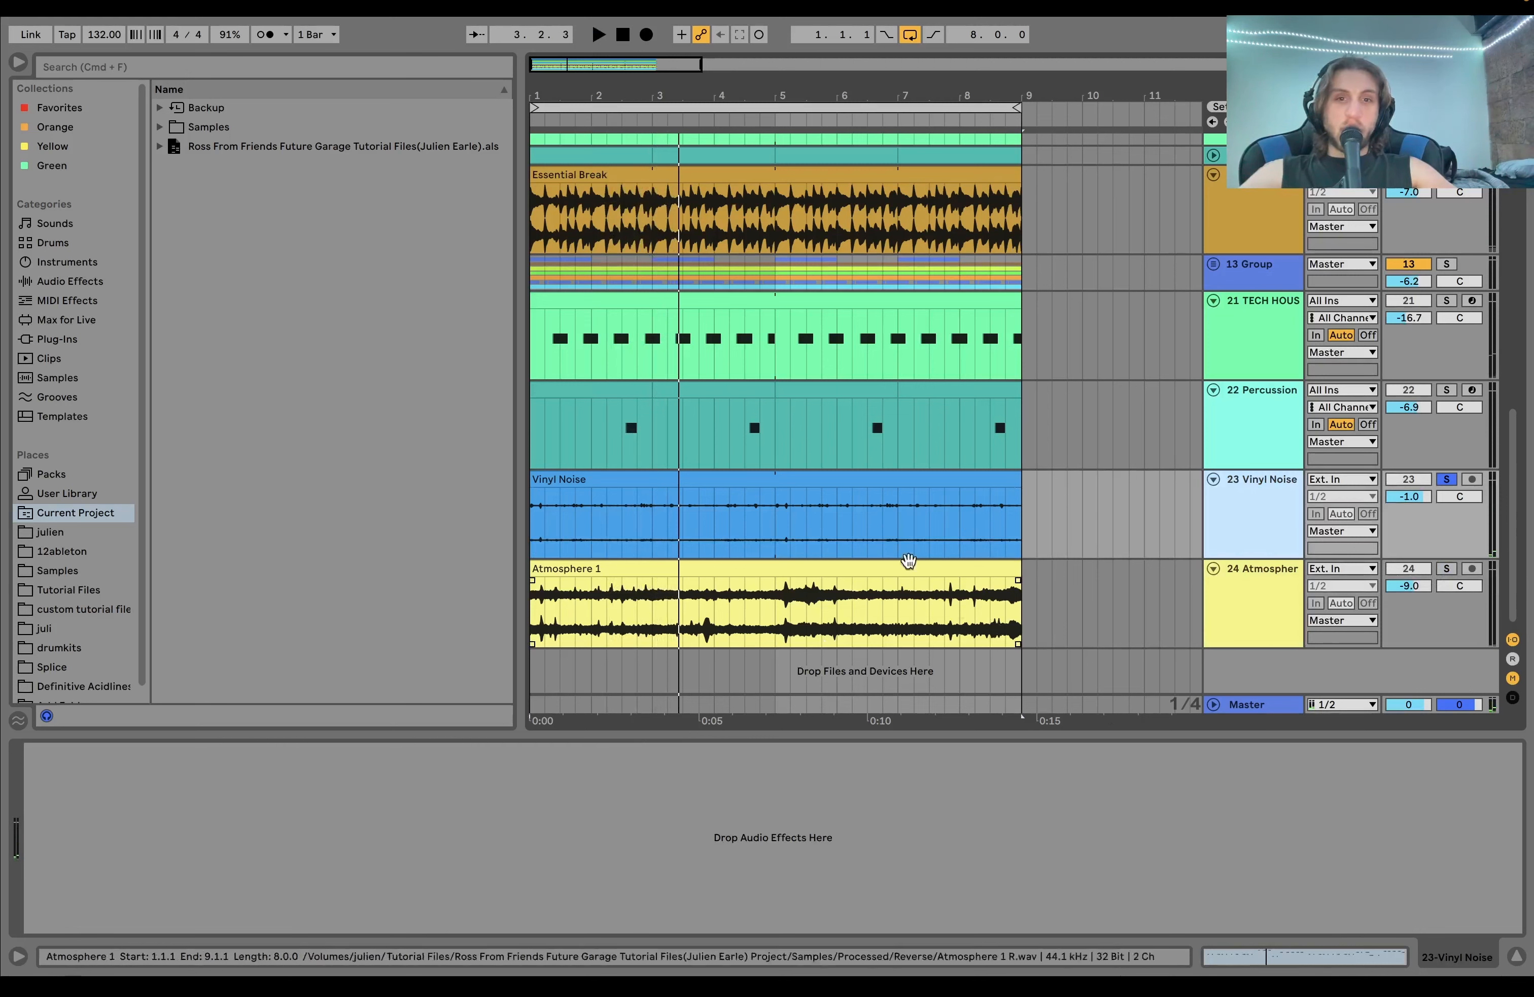
{"action": "left_click", "coordinate": [852, 498]}
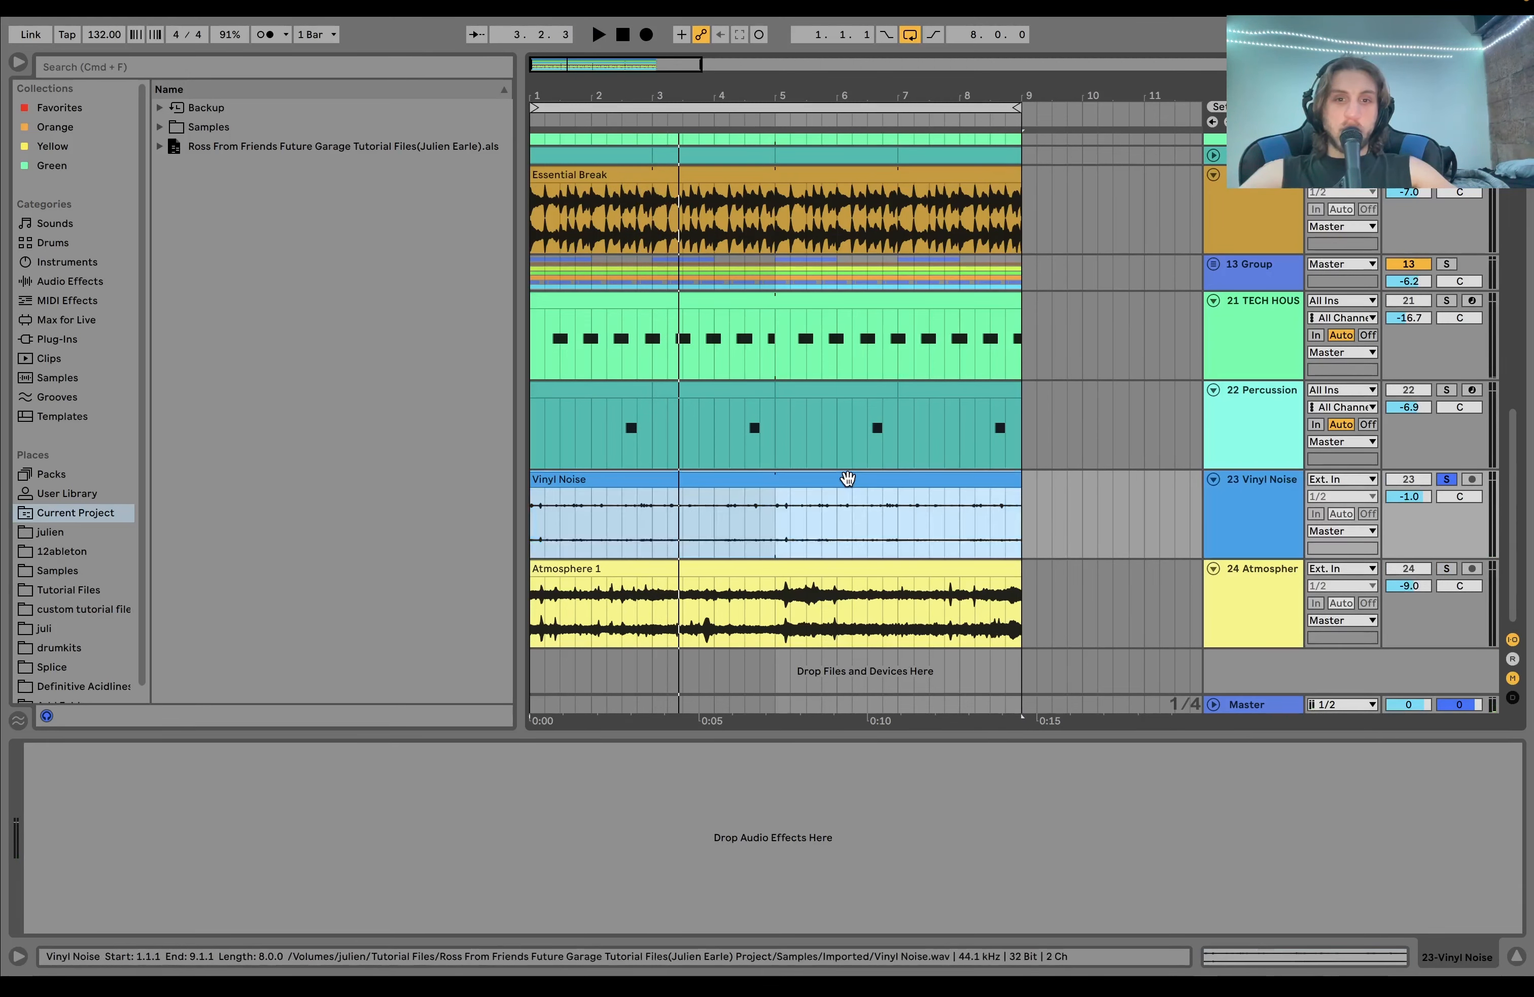
Step: Solo only track 24 Atmosphere, play it from the start, and show its Auto Filter and Auto Pan
{"action": "left_click", "coordinate": [1448, 568]}
{"action": "left_click", "coordinate": [1258, 576]}
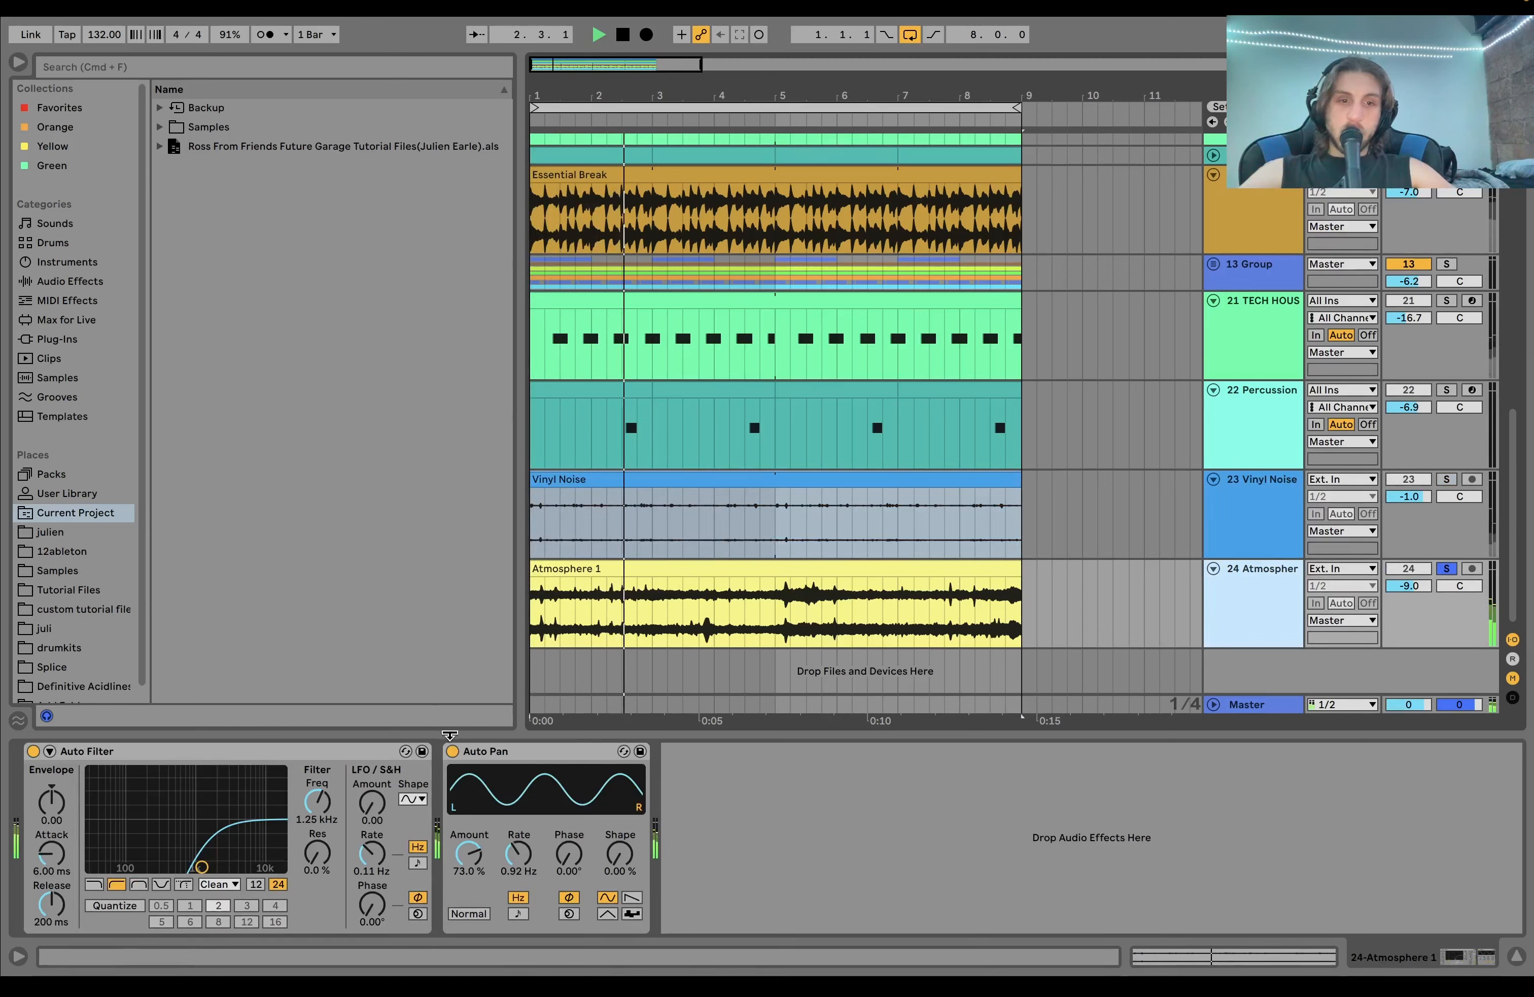
{"action": "key", "text": "space"}
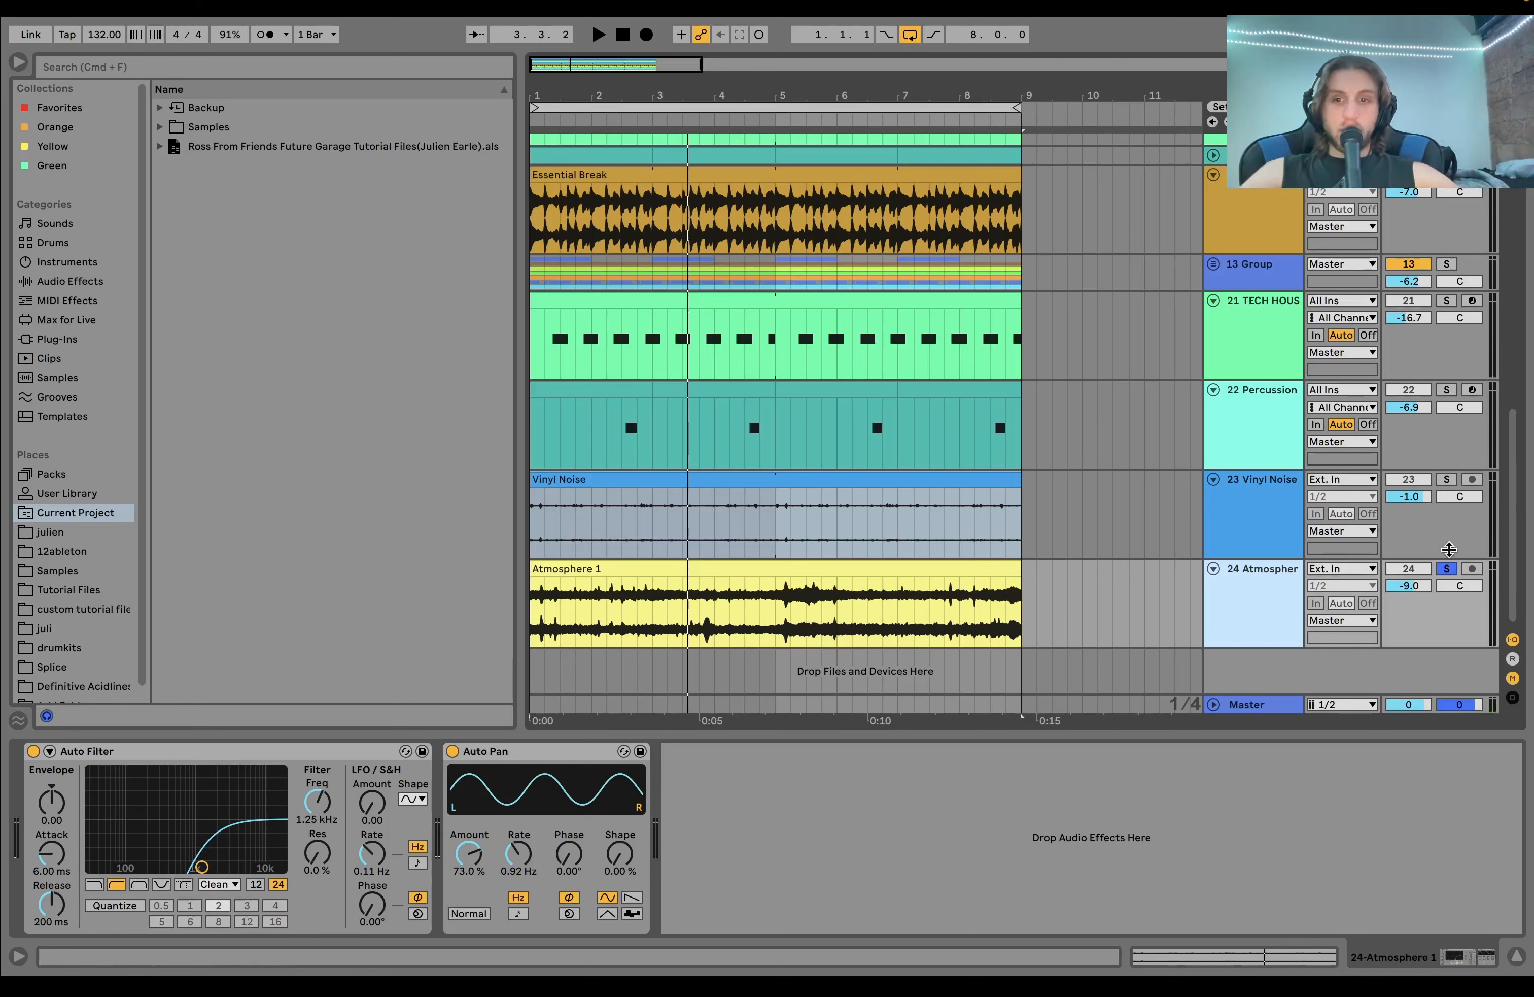
Step: Clear the Atmosphere solo, play the full mix from the start with looping off, and fold all tracks
{"action": "left_click", "coordinate": [1447, 568]}
{"action": "key", "text": "space"}
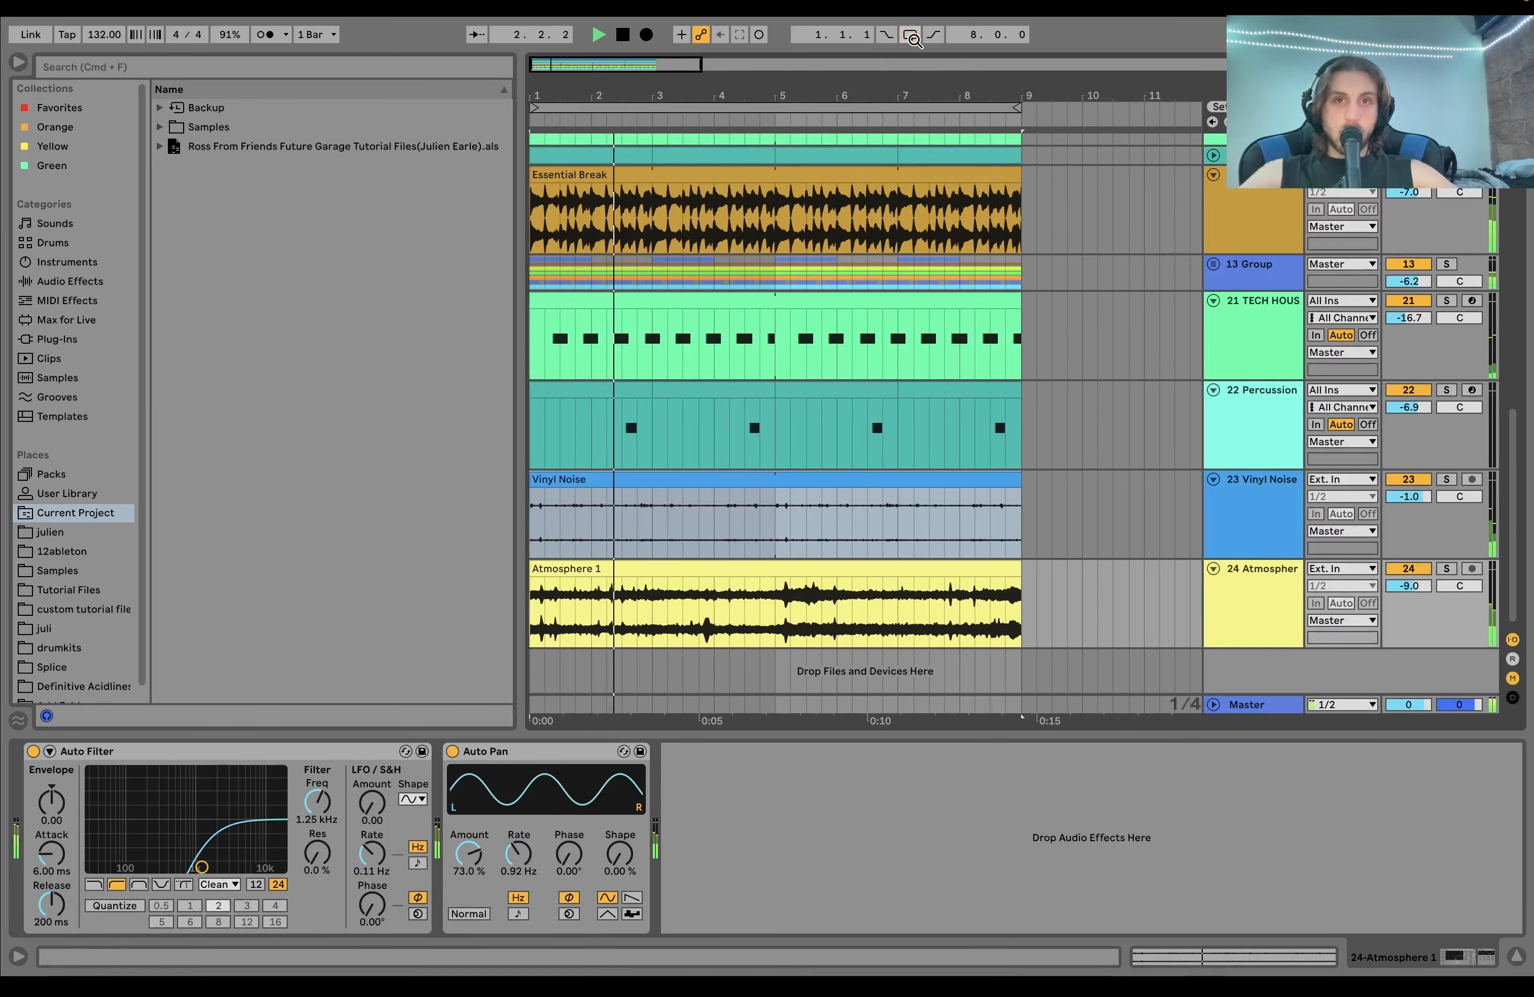
{"action": "left_click", "coordinate": [1262, 611]}
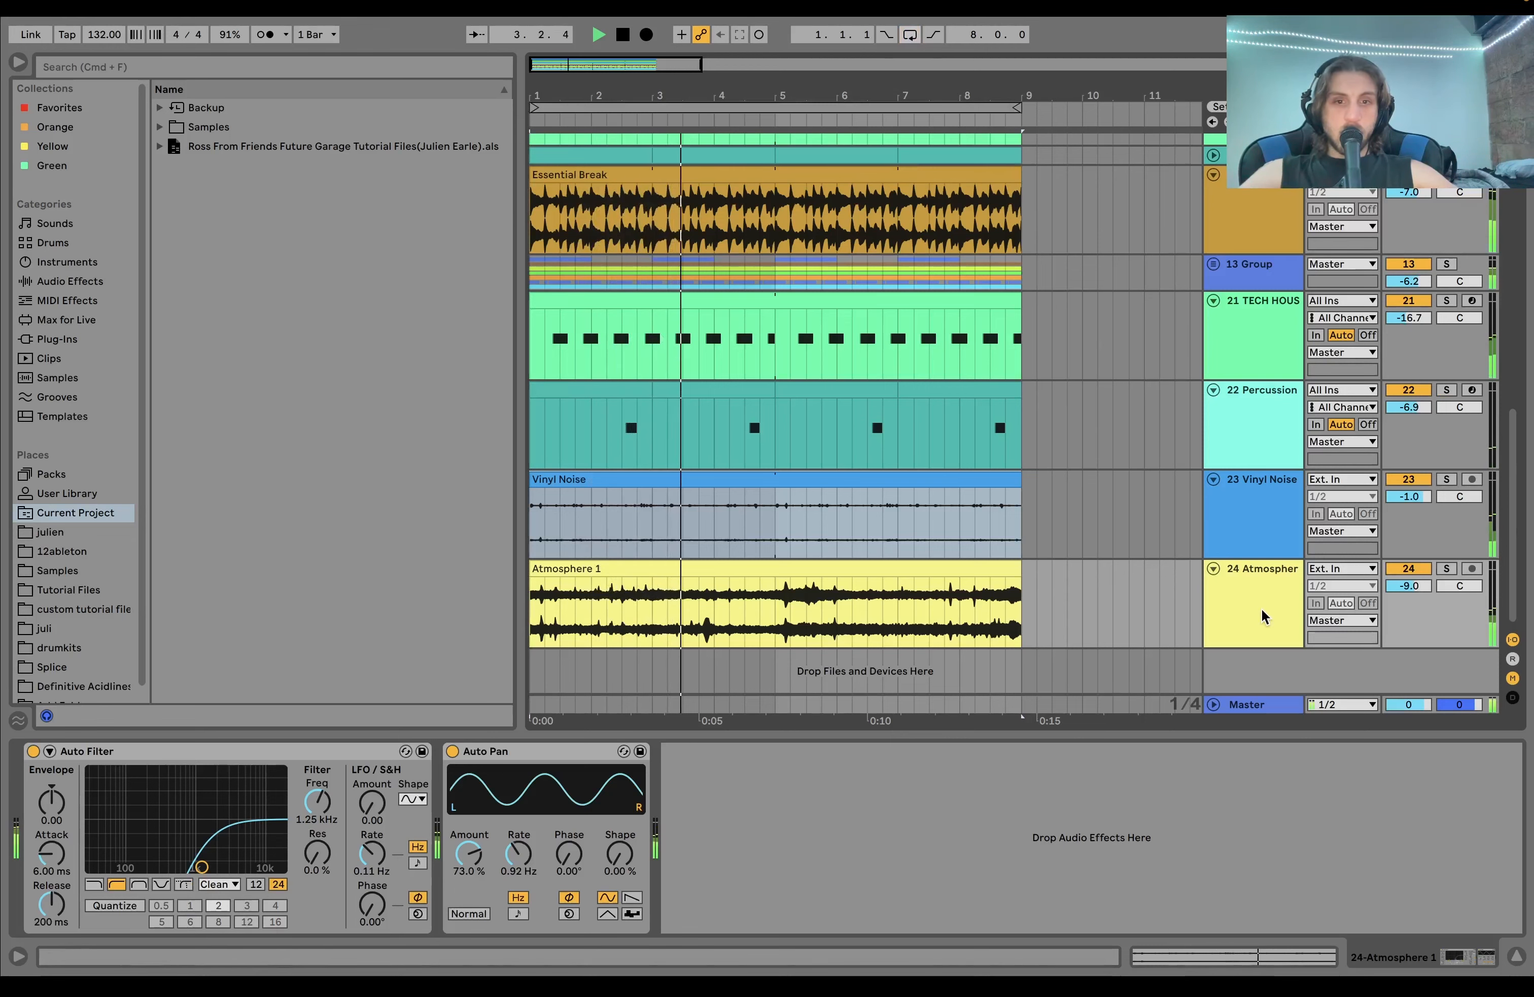
{"action": "key", "text": "super+alt+u"}
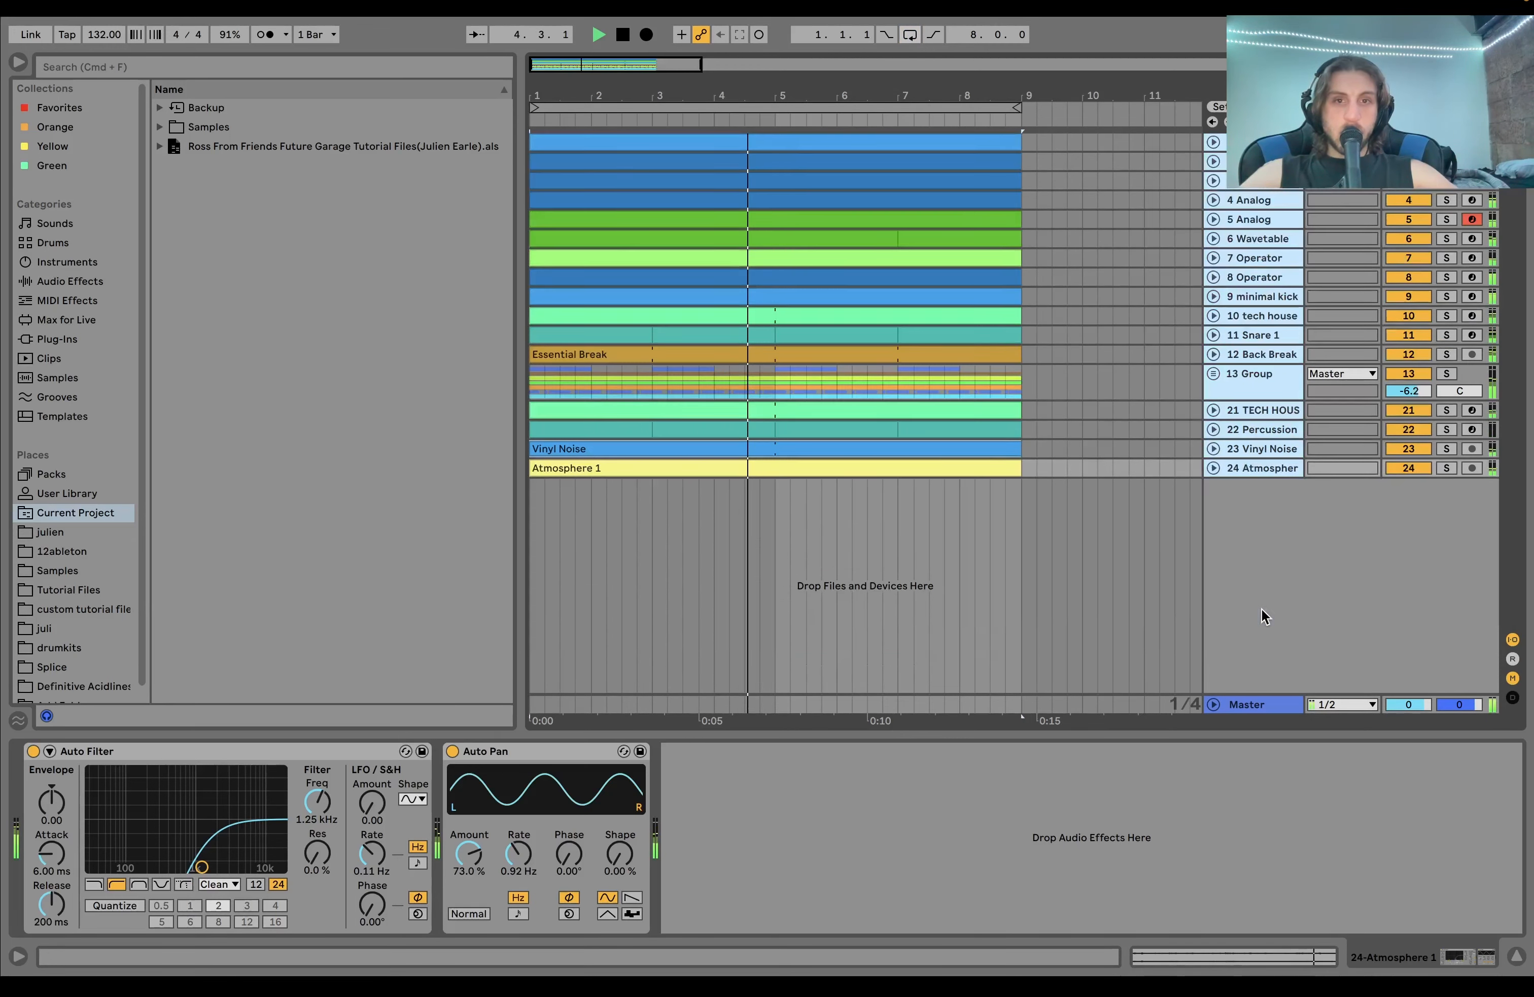
{"action": "key", "text": "space"}
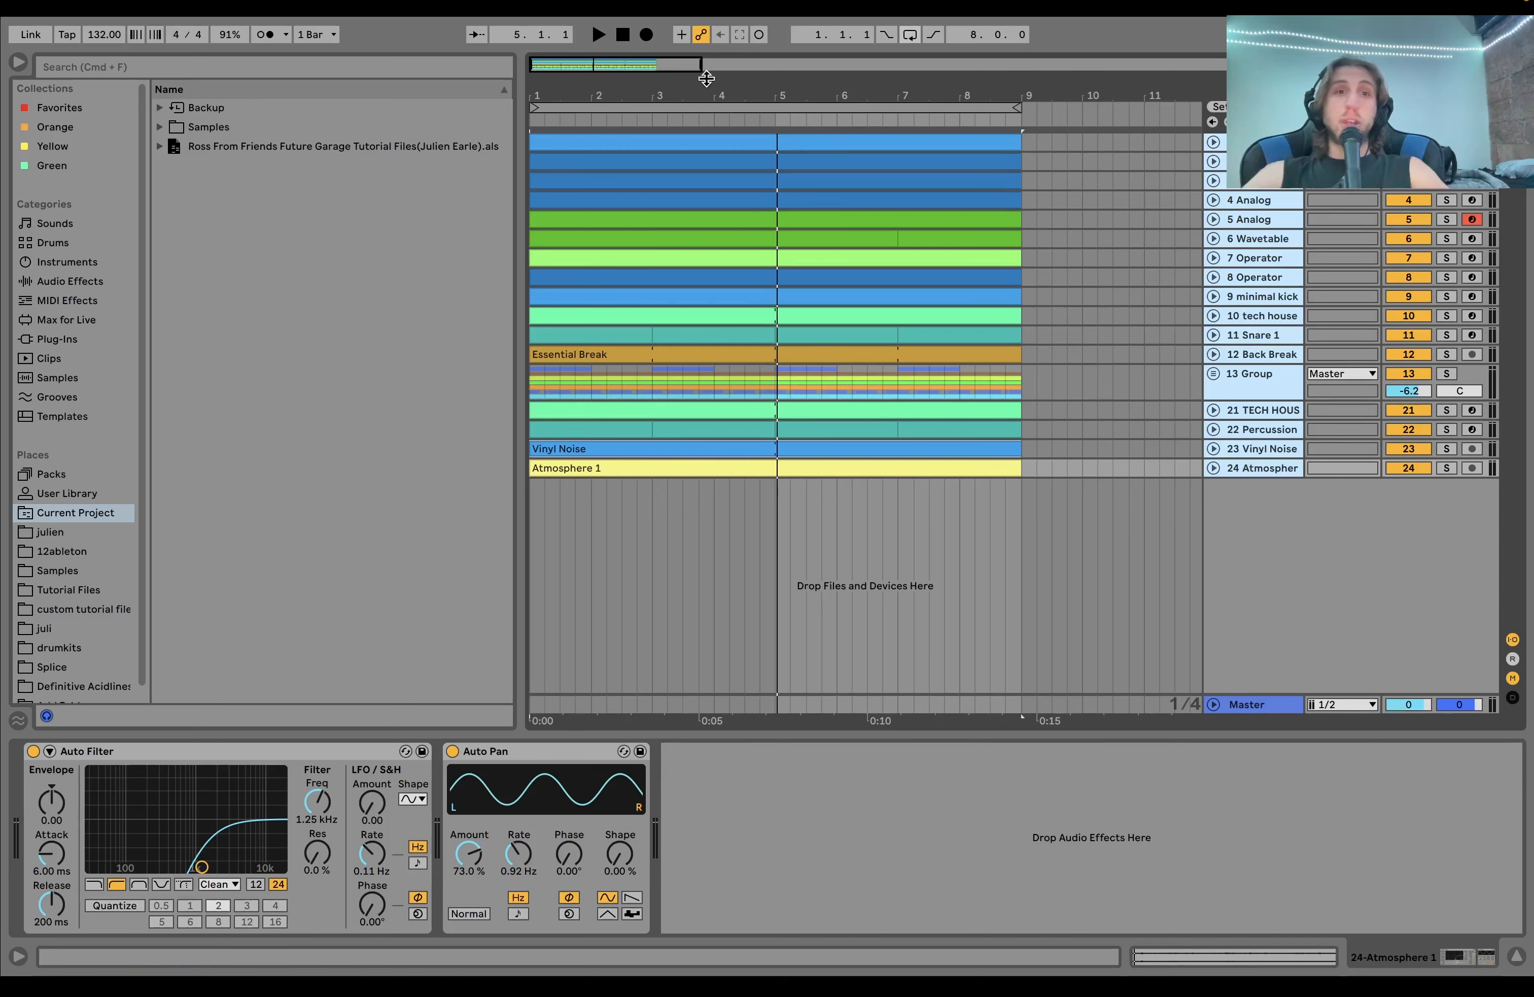
Step: Return the playhead to the start and show the devices on track 2 Instrument Rack and the first track's sidechain kick
{"action": "left_click", "coordinate": [626, 35]}
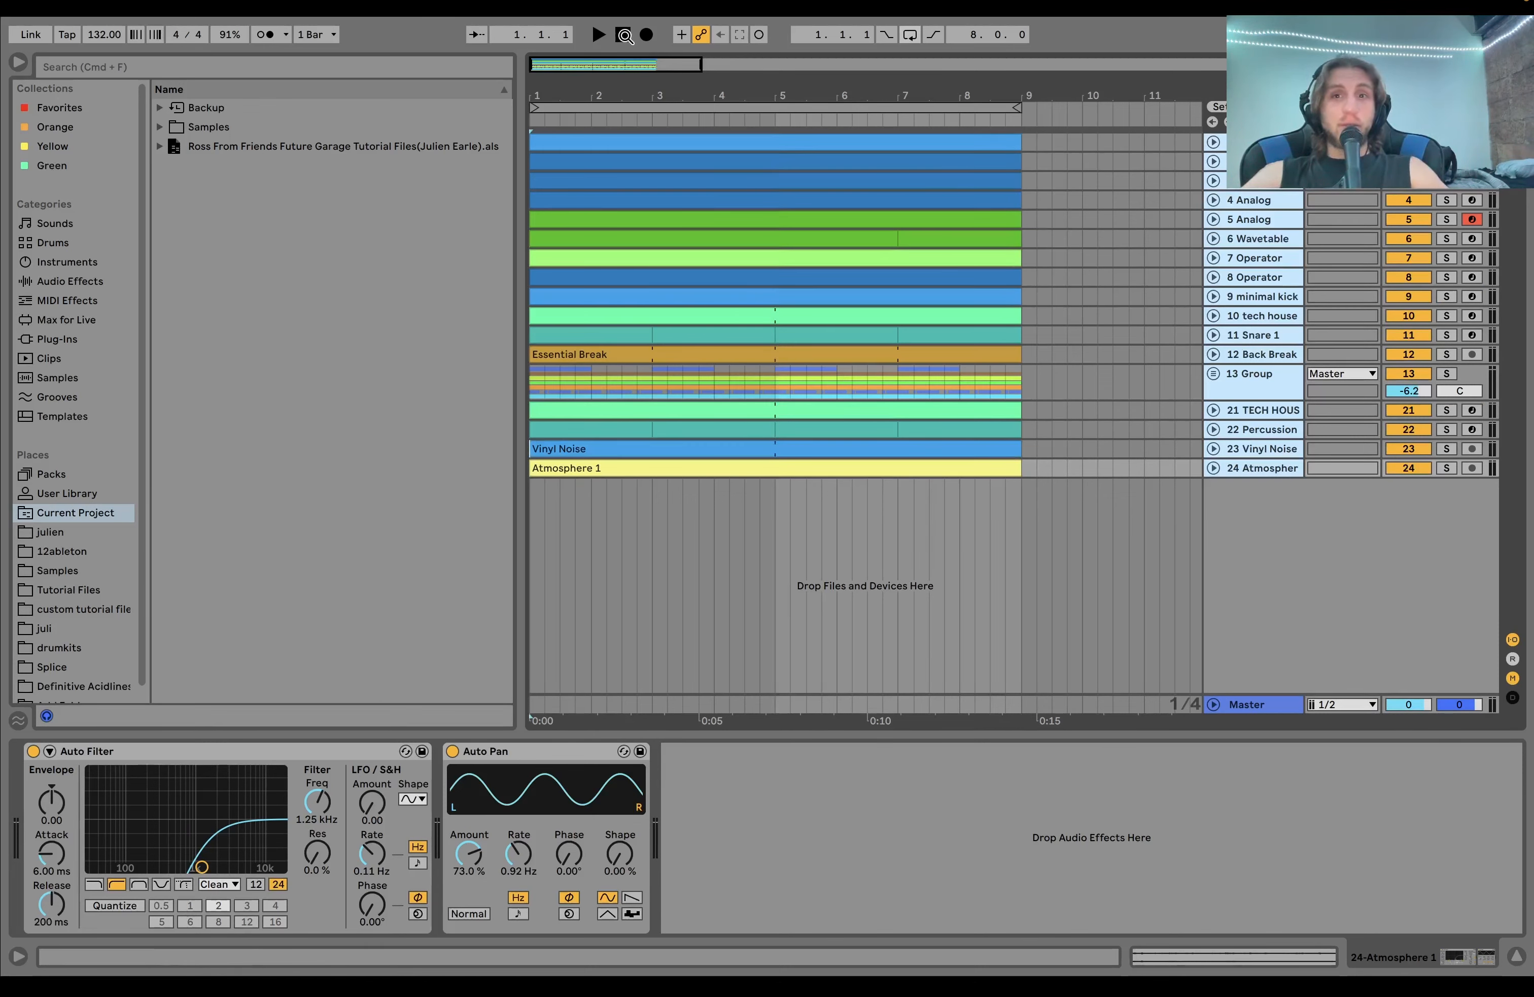
{"action": "left_click", "coordinate": [1139, 161]}
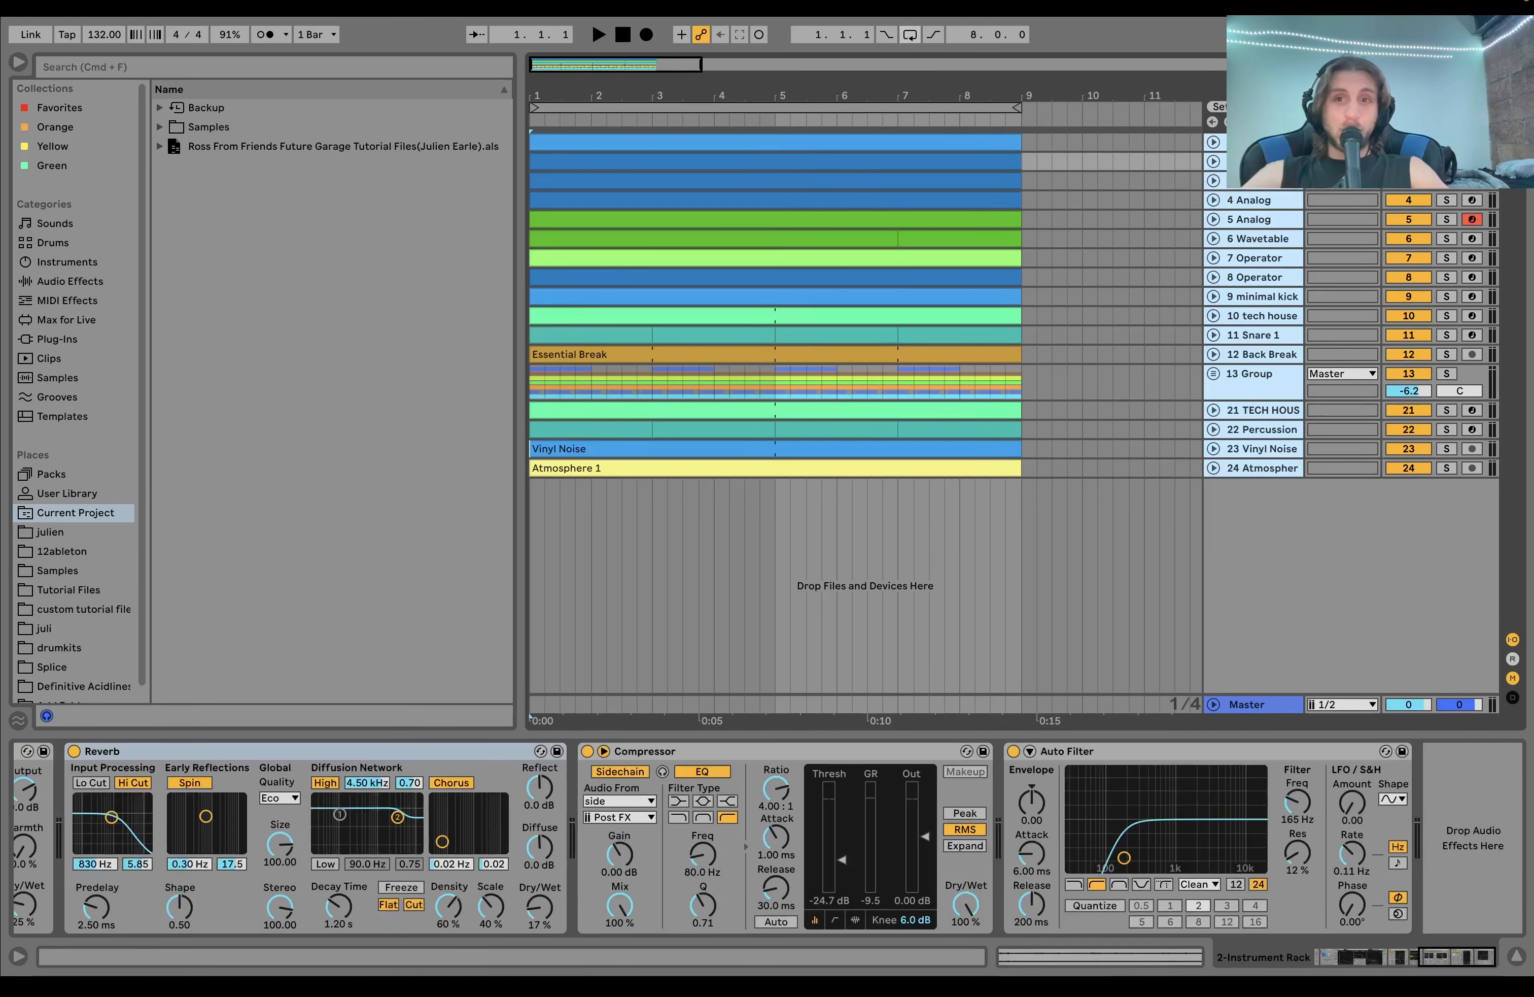
{"action": "left_click", "coordinate": [1258, 141]}
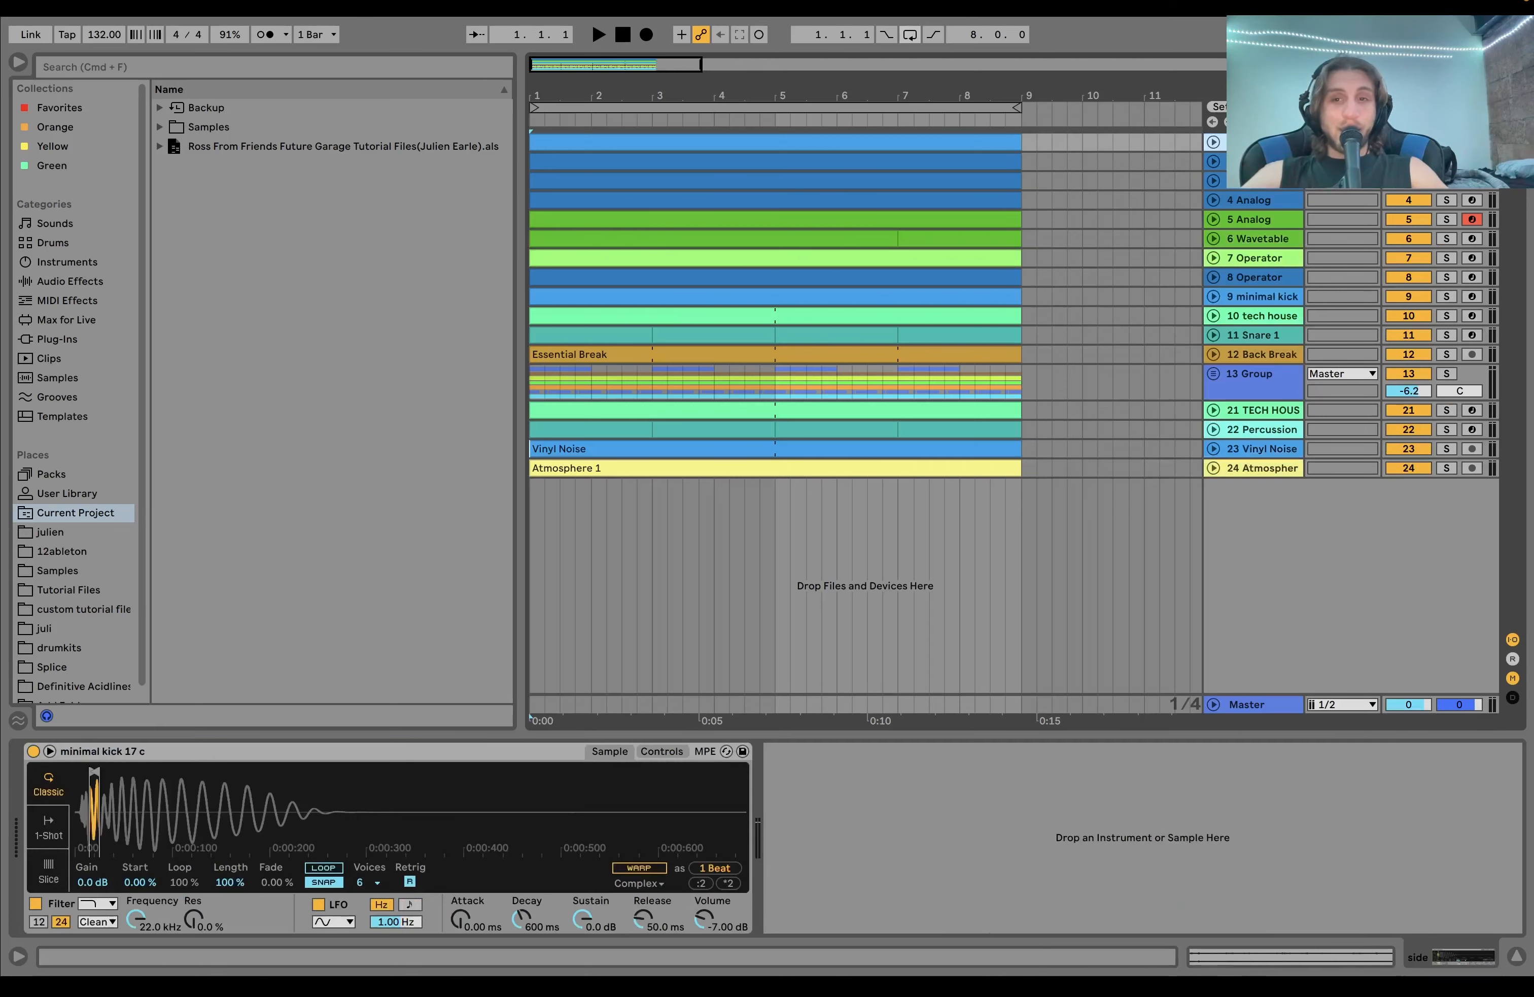